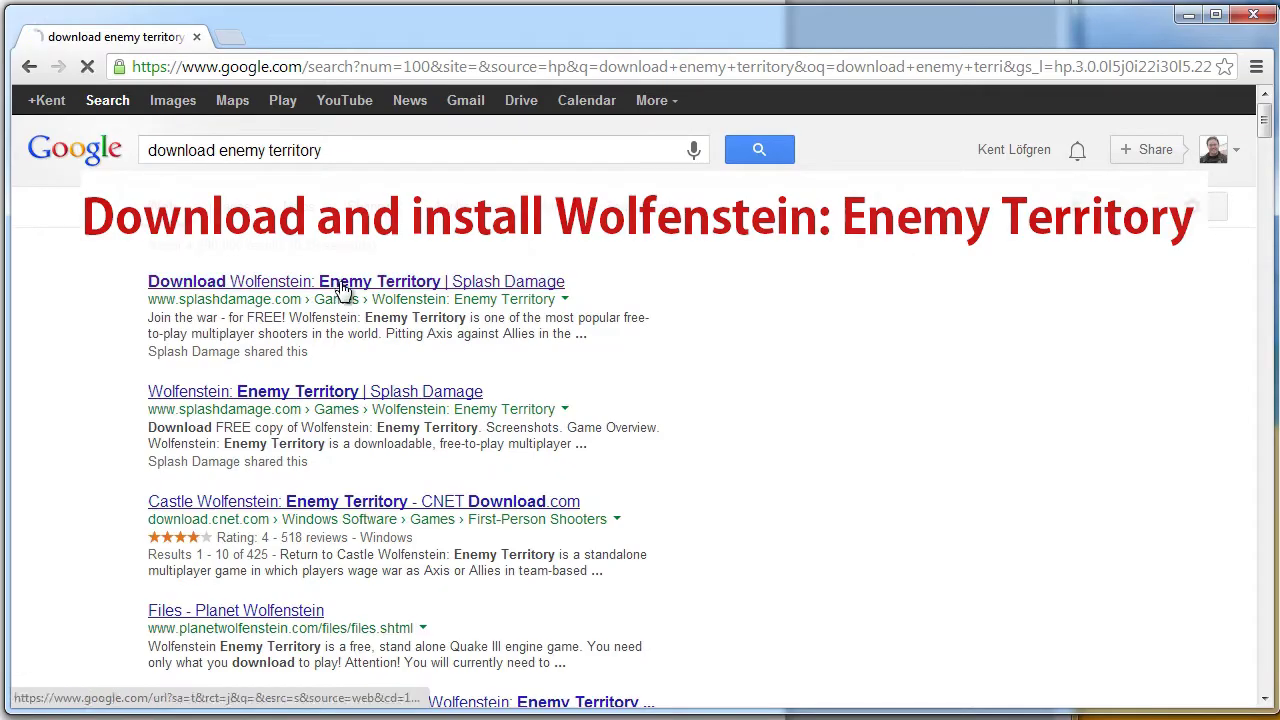
Download Wolfenstein: Enemy Territory from the Splash Damage site and install it in D:\et_mapping\Wolfenstein - Enemy Territory
click(305, 284)
scroll(423, 446, down, 4)
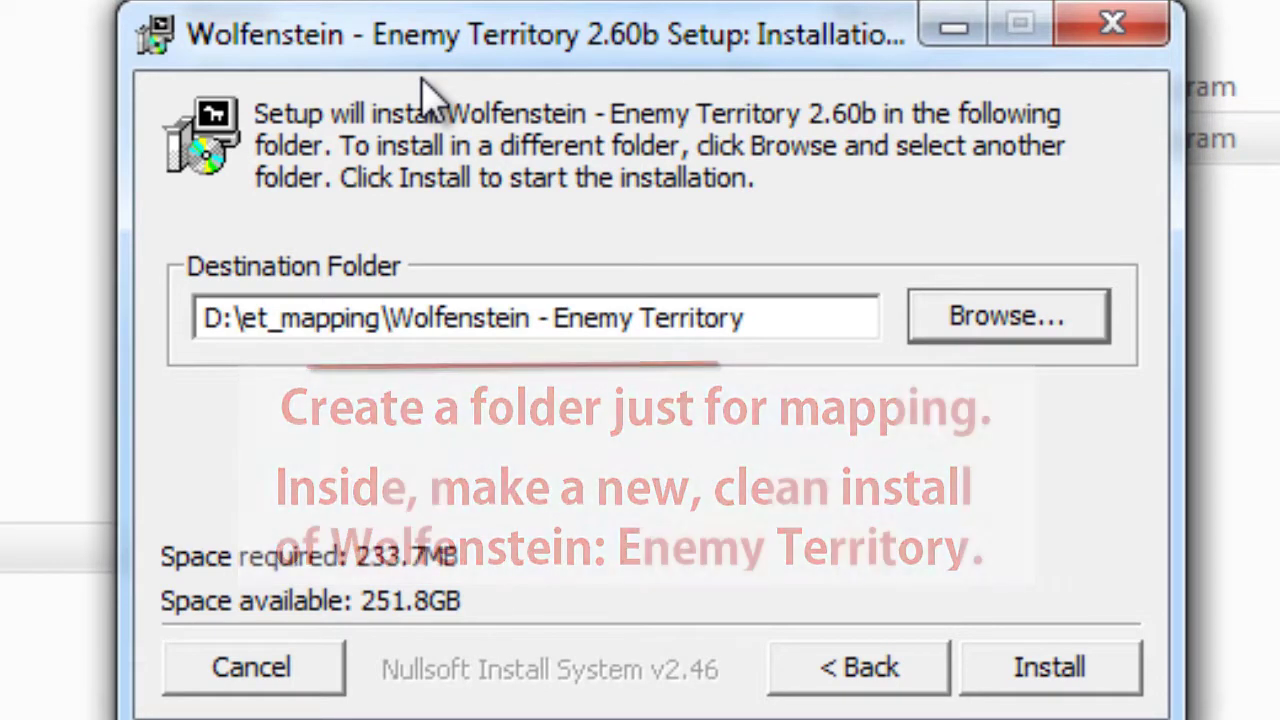
key(Return)
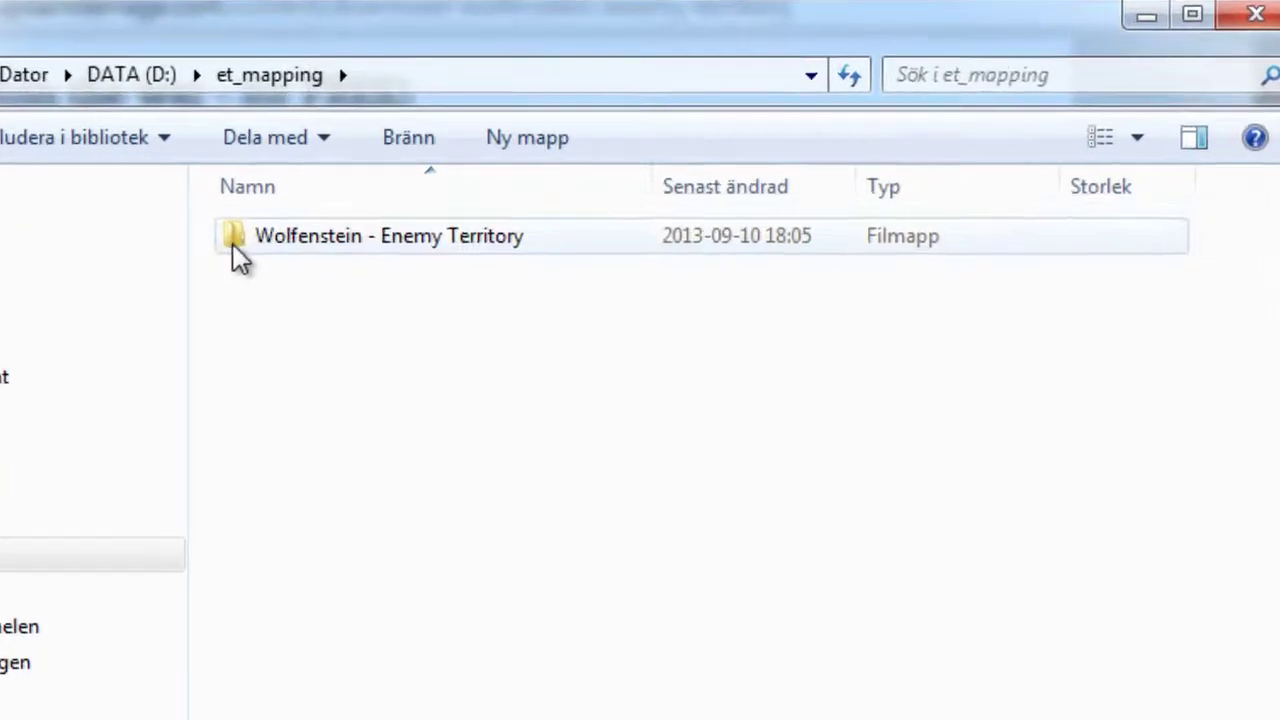
Launch et.exe from the newly installed Wolfenstein - Enemy Territory folder to check that the game runs
double_click(233, 244)
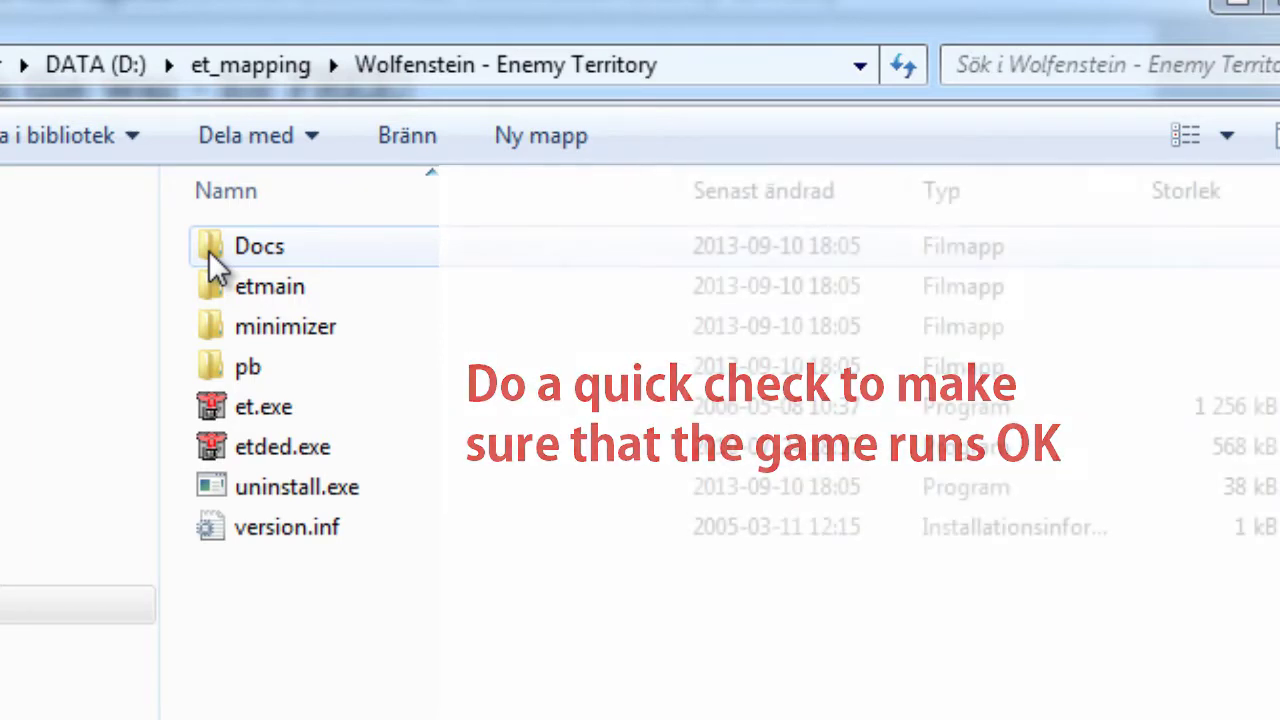
double_click(405, 410)
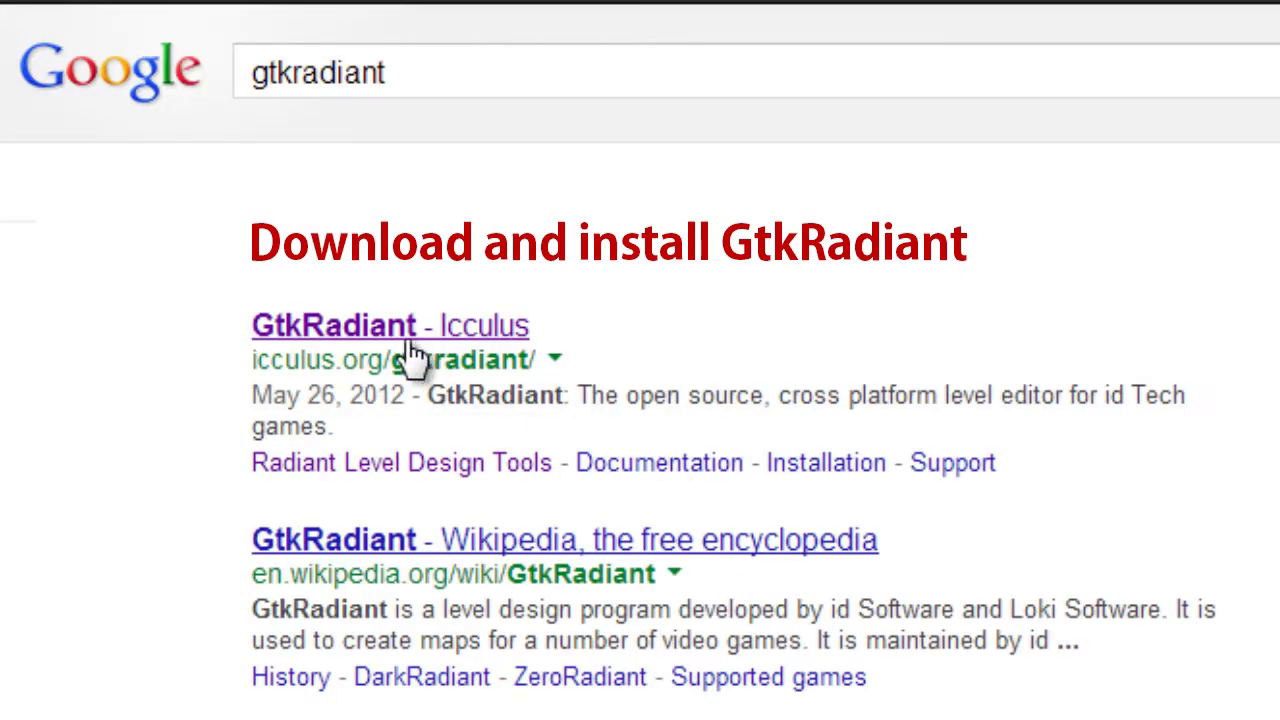
Download the Windows version of GtkRadiant 1.6.3 from the Icculus GtkRadiant site
click(366, 333)
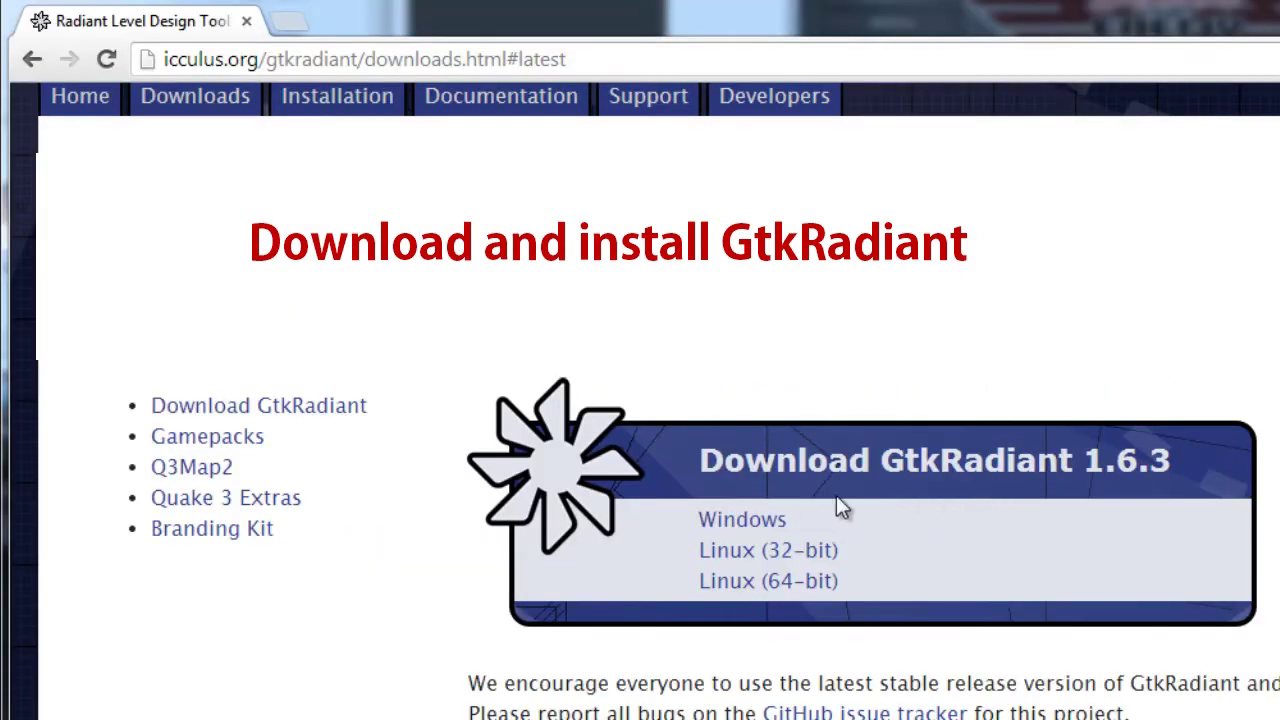
click(742, 521)
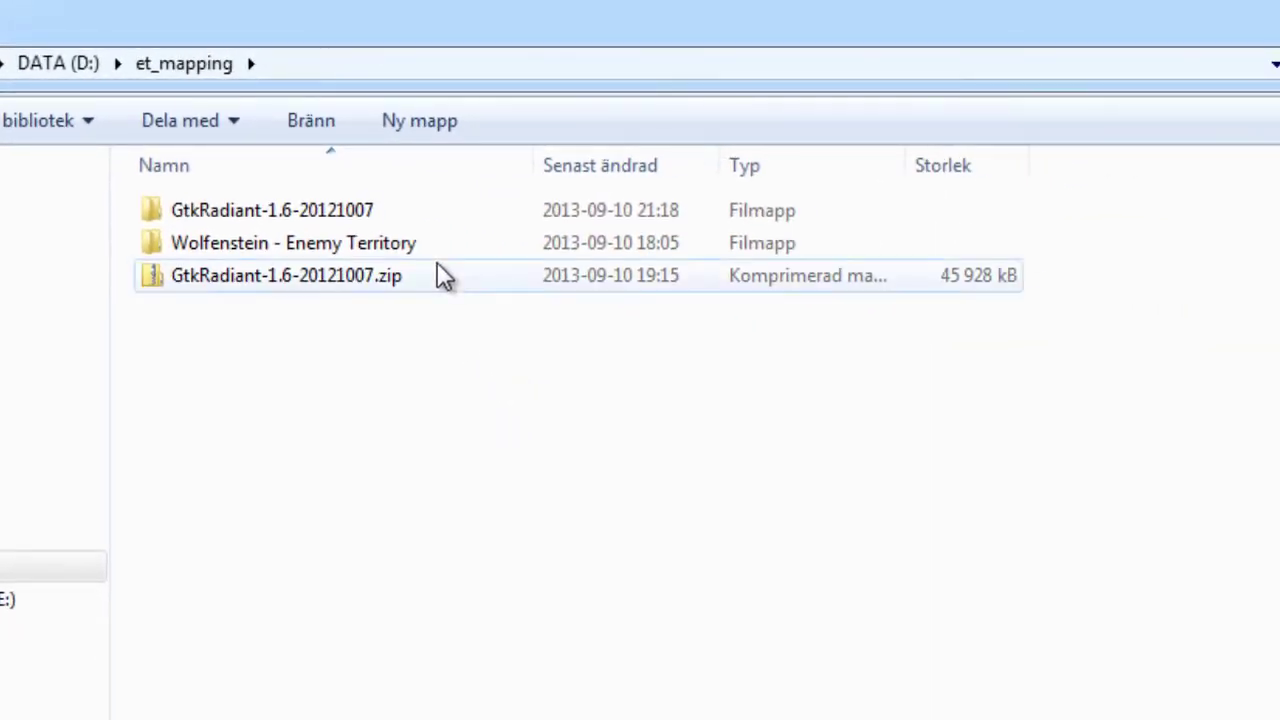
Inspect the contents of the etmain folder inside the Wolfenstein - Enemy Territory folder
double_click(450, 263)
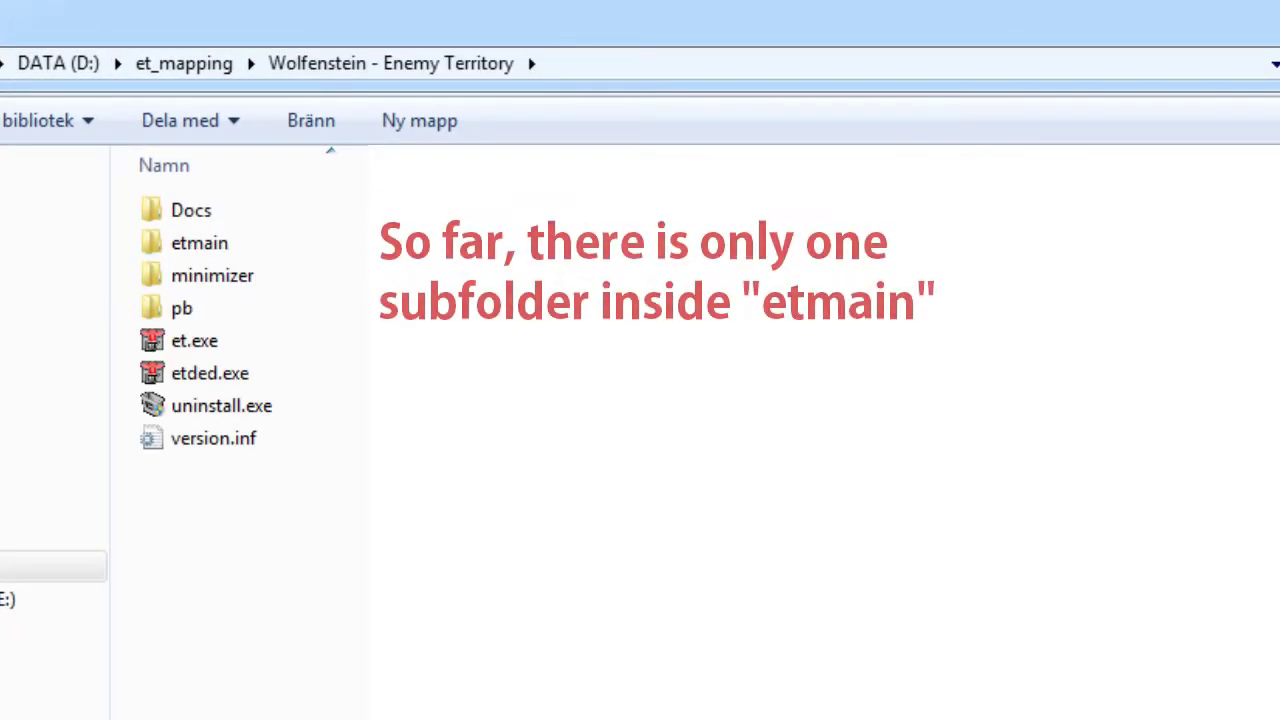
double_click(268, 245)
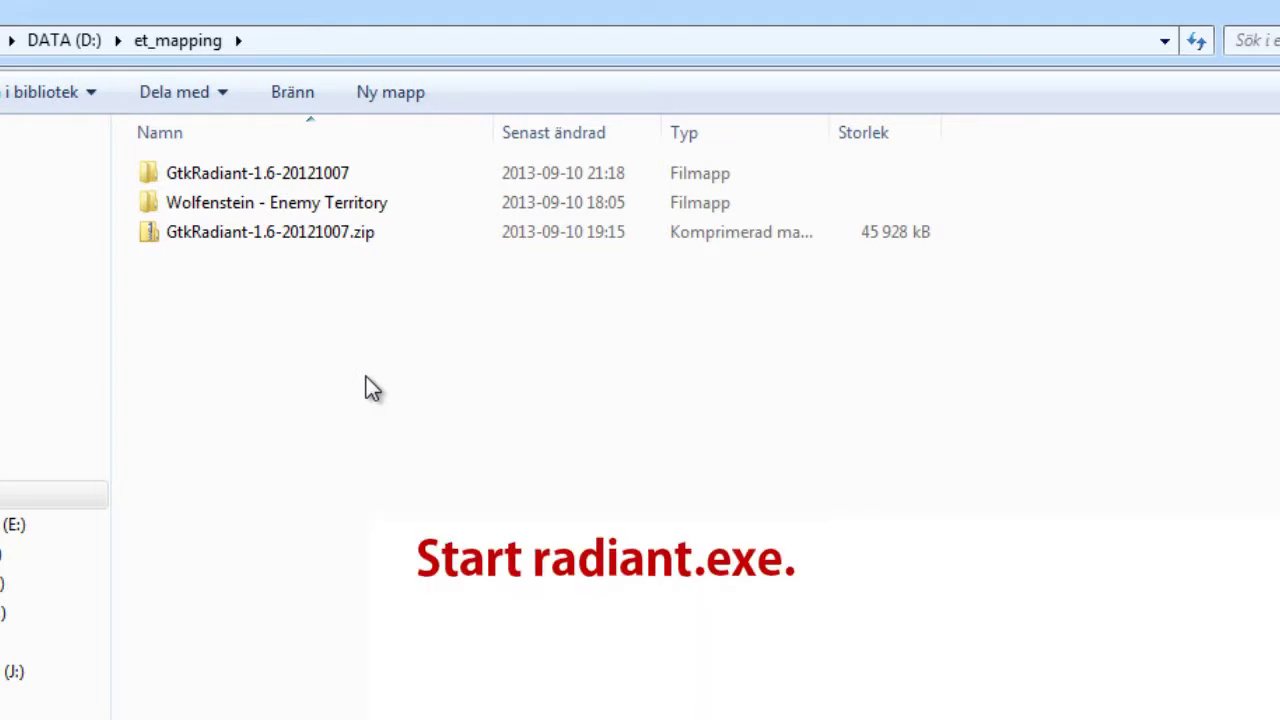
Launch radiant.exe from the GtkRadiant-1.6-20121007 folder and open its configuration for more games
double_click(258, 175)
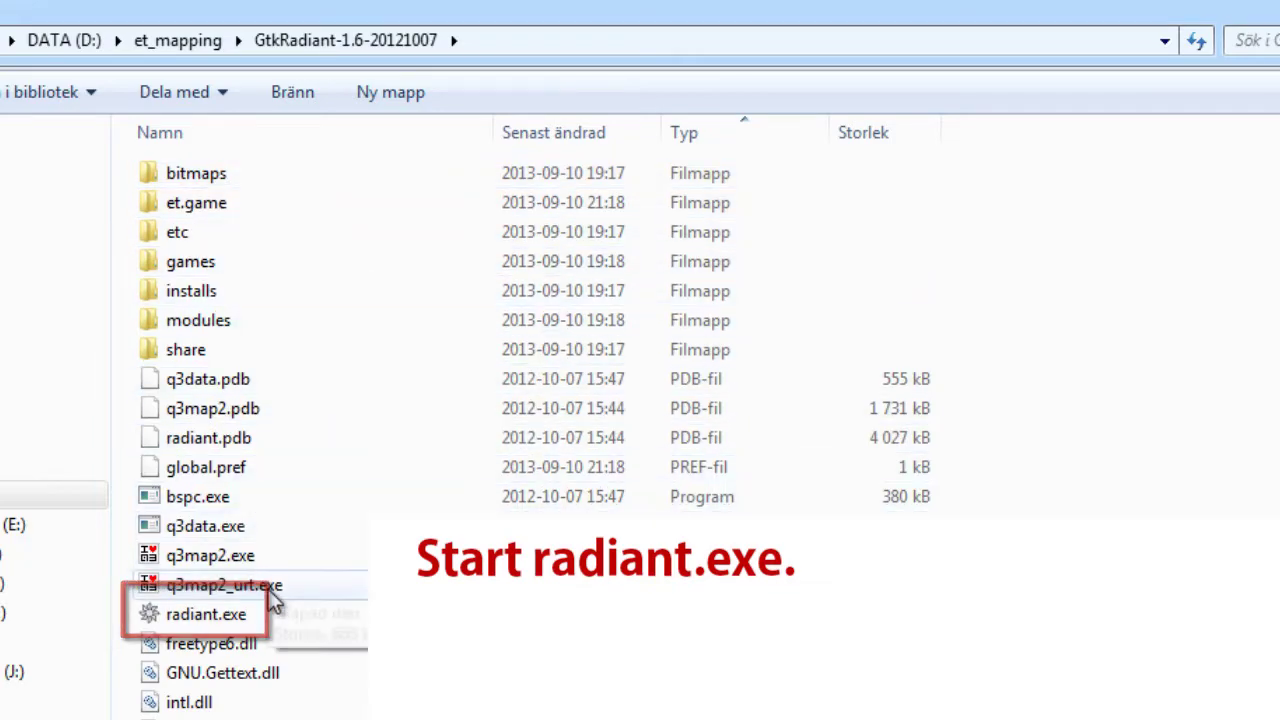
double_click(250, 614)
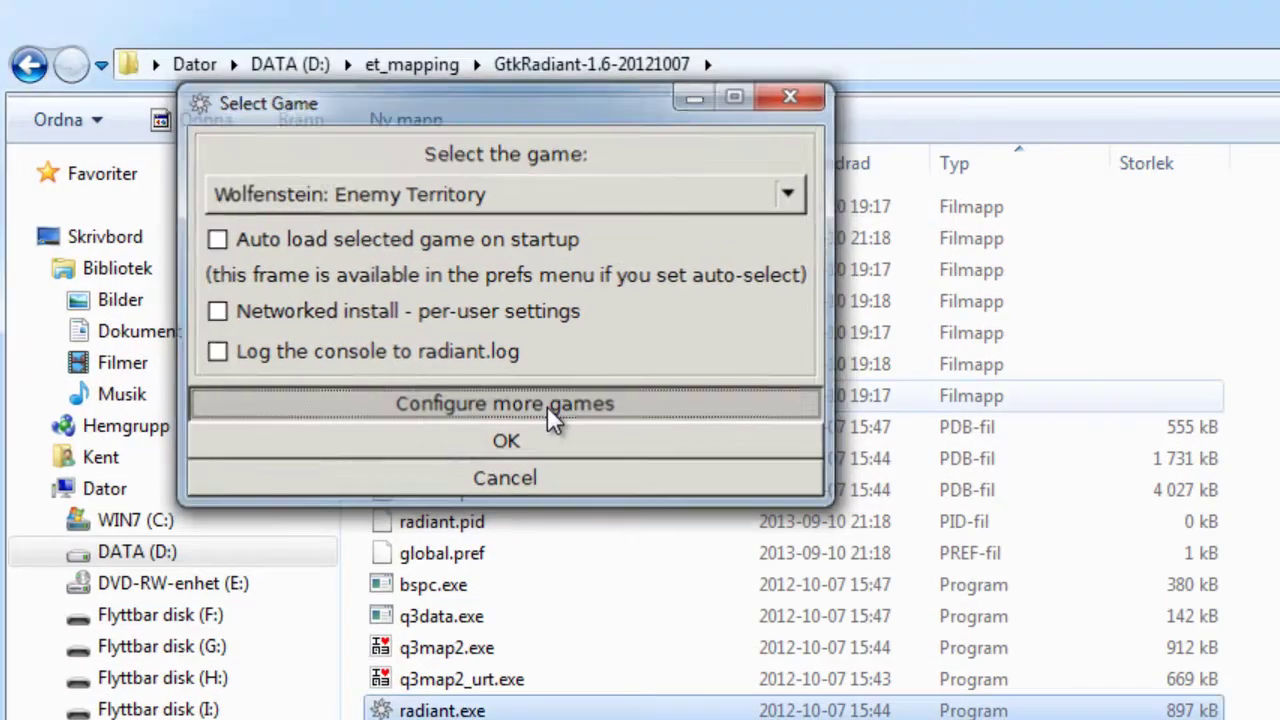
click(547, 406)
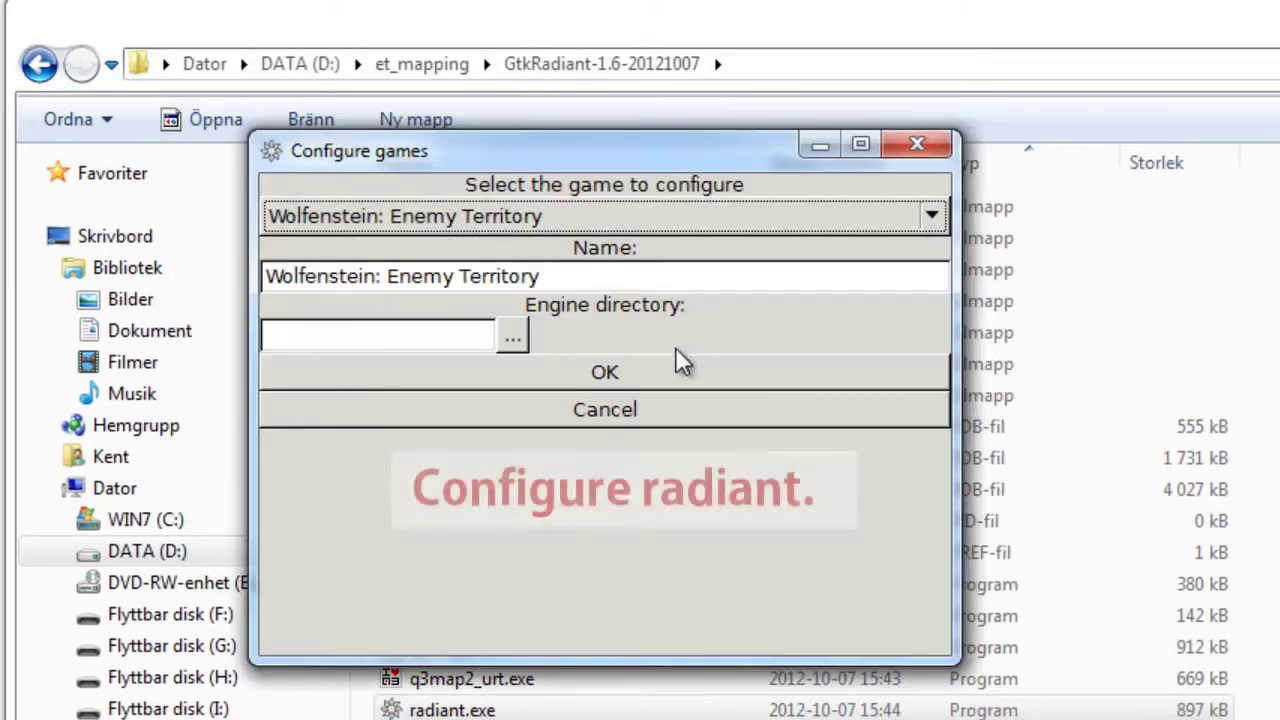
Set the engine directory for Wolfenstein: Enemy Territory to the Wolfenstein - Enemy Territory folder in D:\et_mapping and confirm the configuration
click(514, 337)
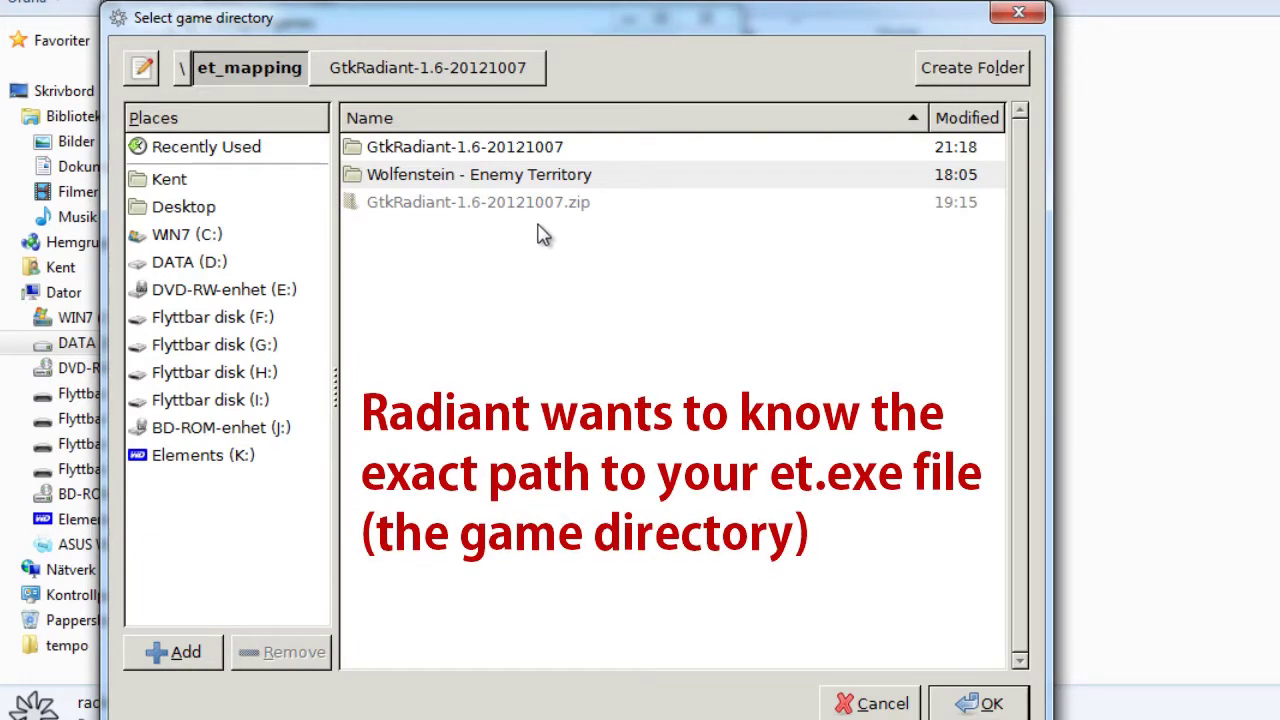
double_click(530, 177)
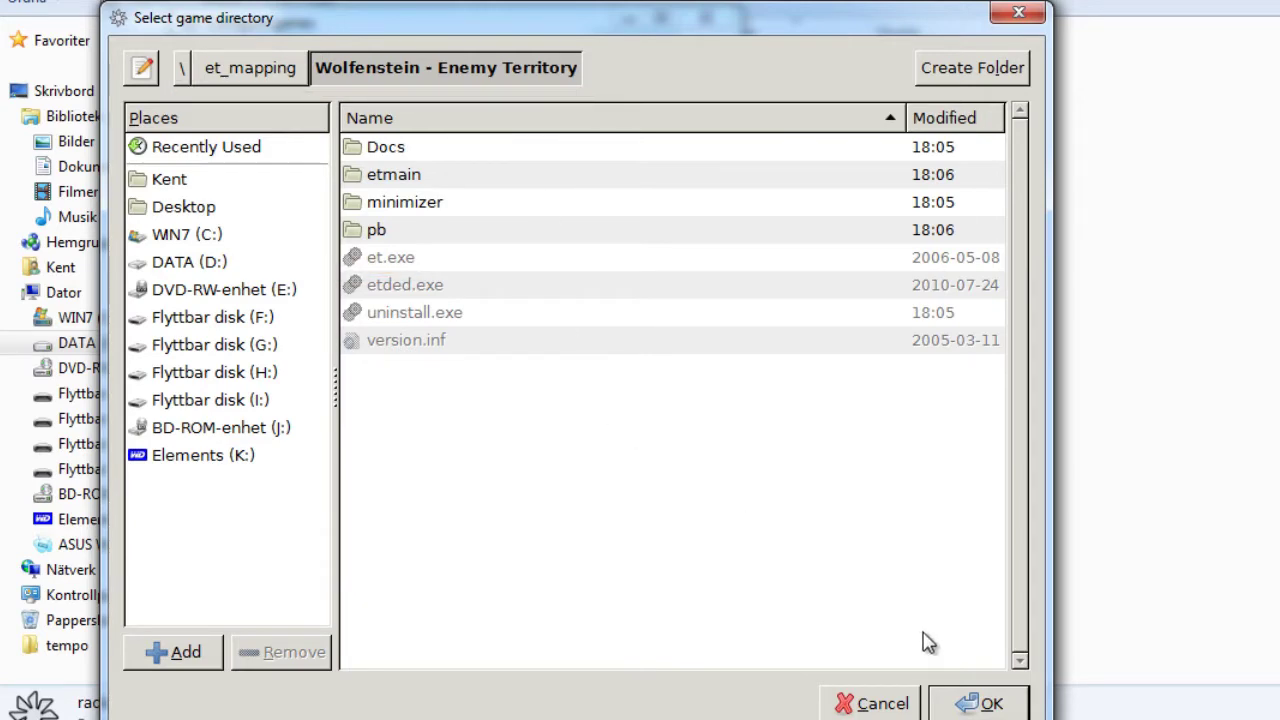
click(978, 703)
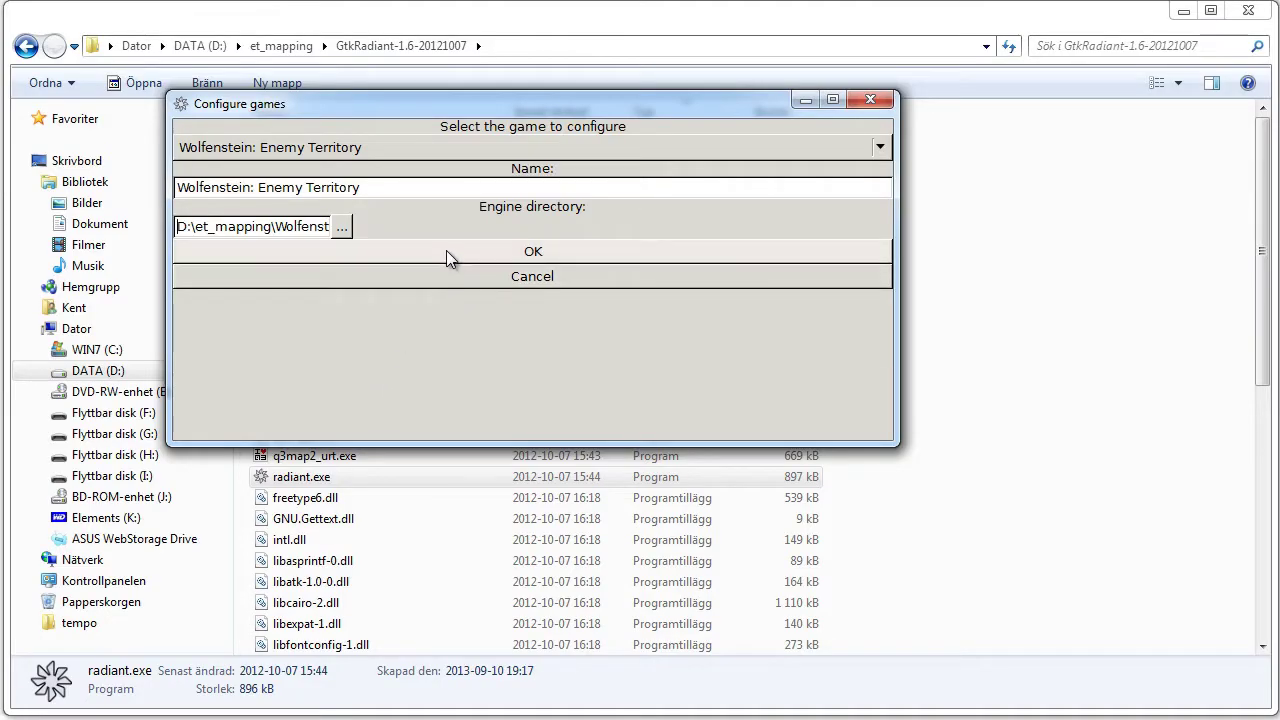
click(446, 250)
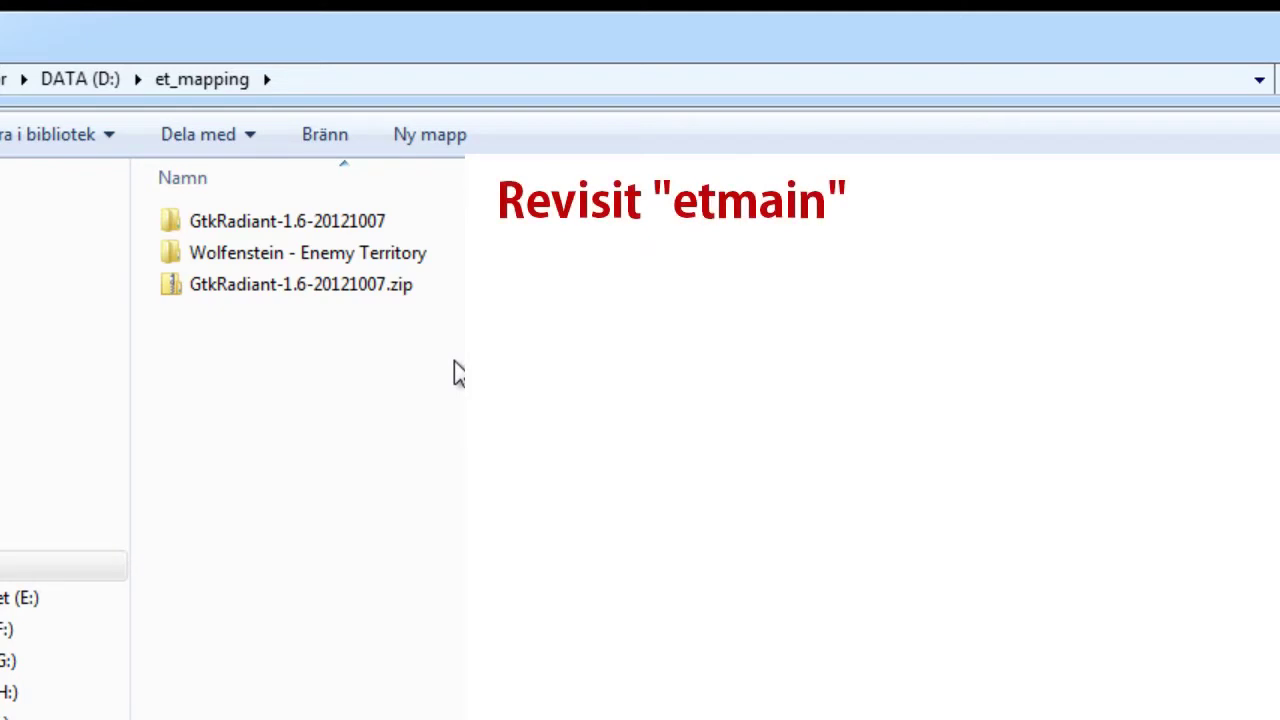
Revisit the game's etmain folder, and start Radiant with Wolfenstein: Enemy Territory as the selected game
double_click(431, 256)
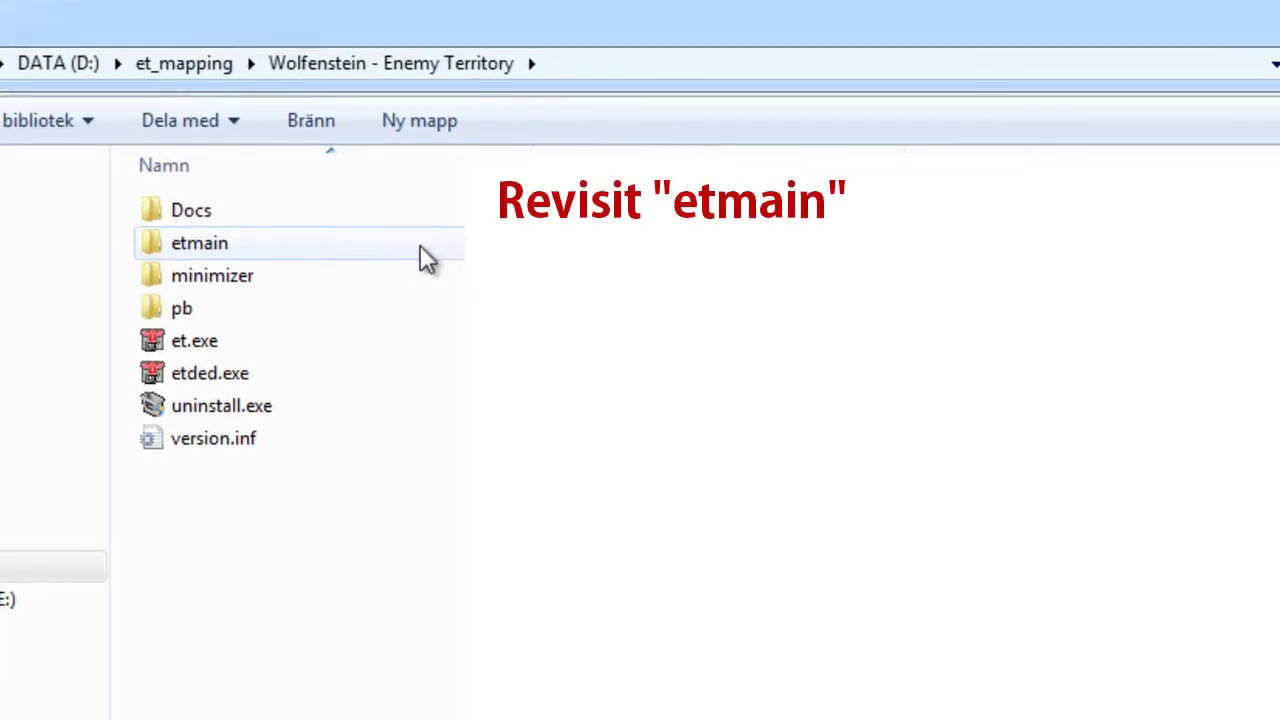
double_click(261, 243)
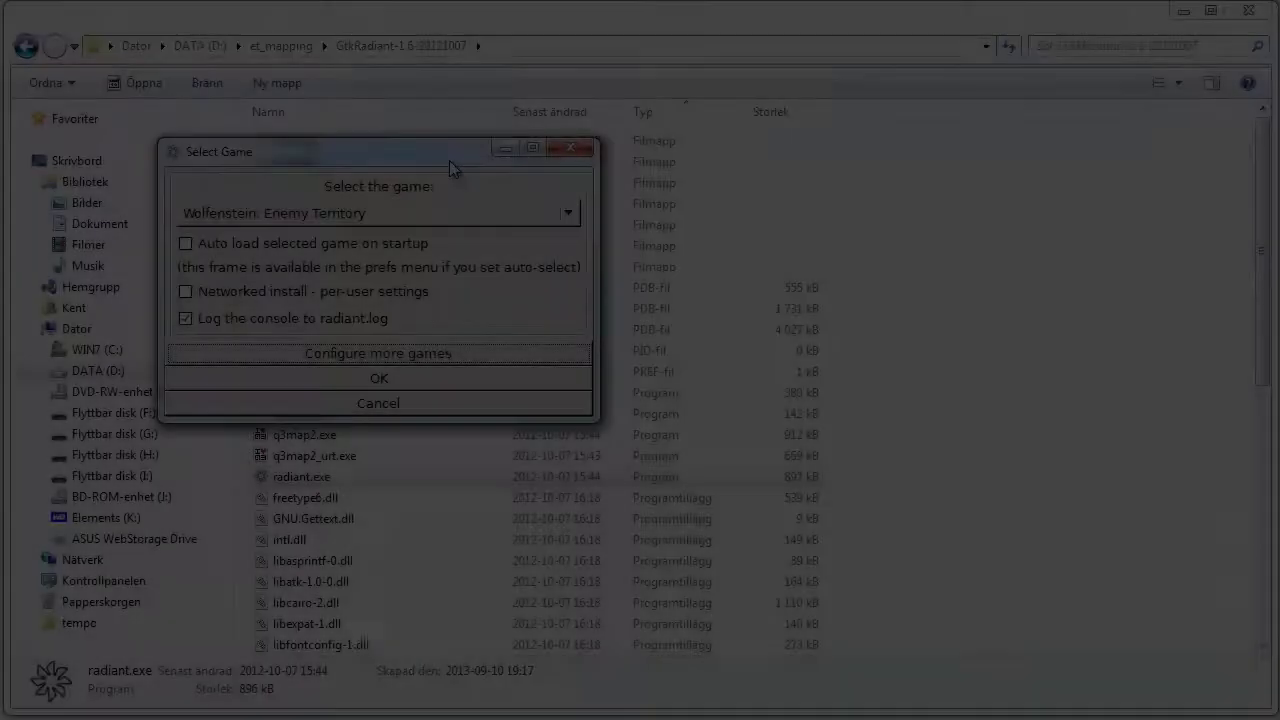
click(378, 378)
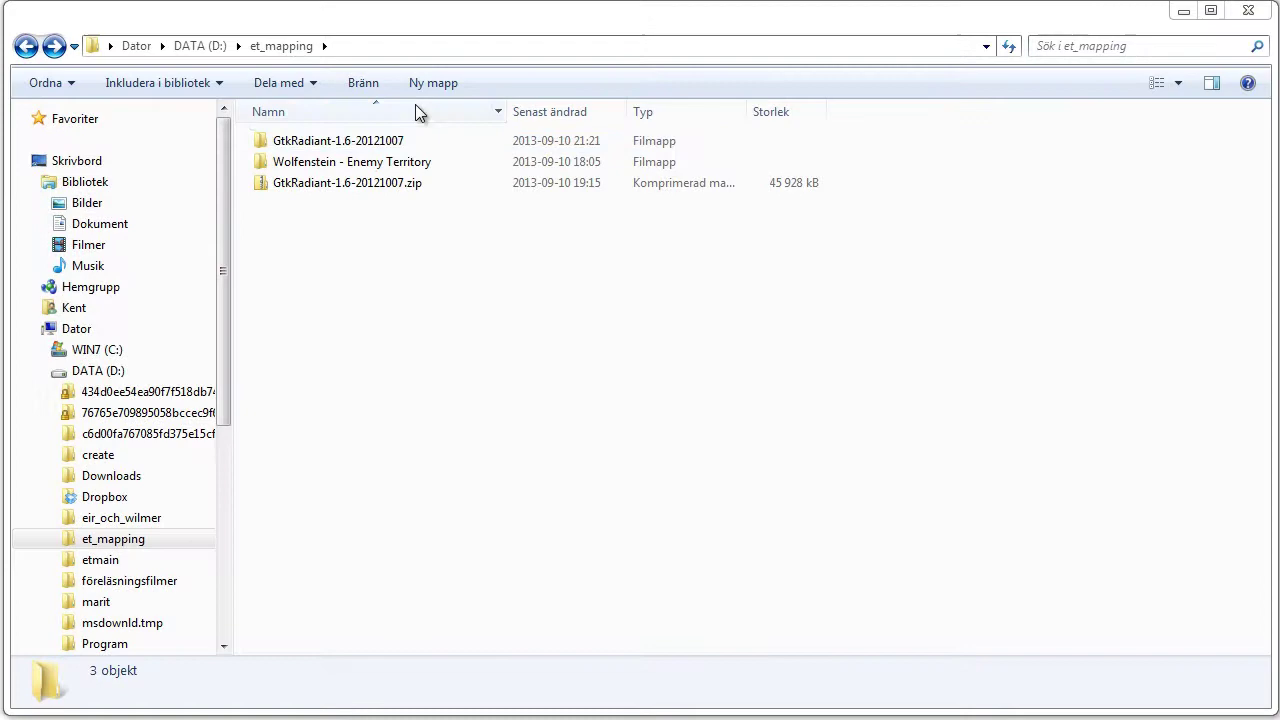
Create a new folder named my_own_custom_maps inside et_mapping
click(433, 83)
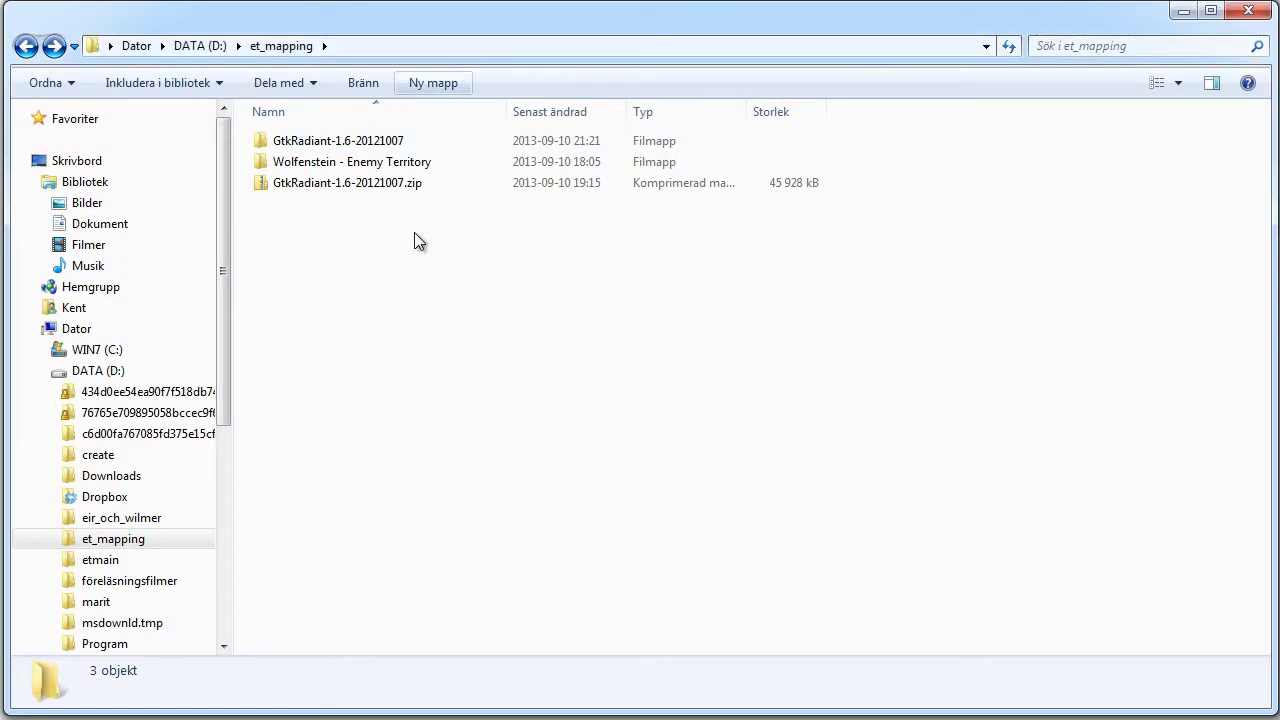
text(my_own_custom_maps)
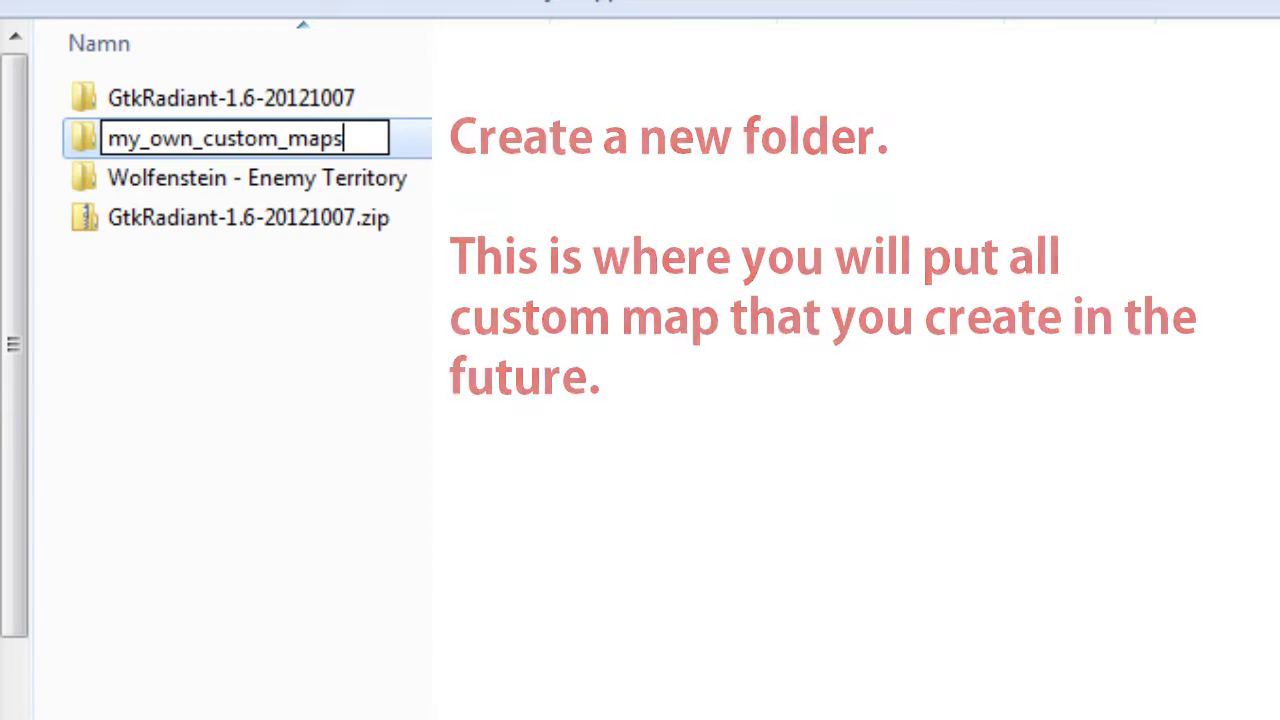
click(265, 312)
Create a subfolder named axisdocrun inside my_own_custom_maps
double_click(93, 140)
click(296, 3)
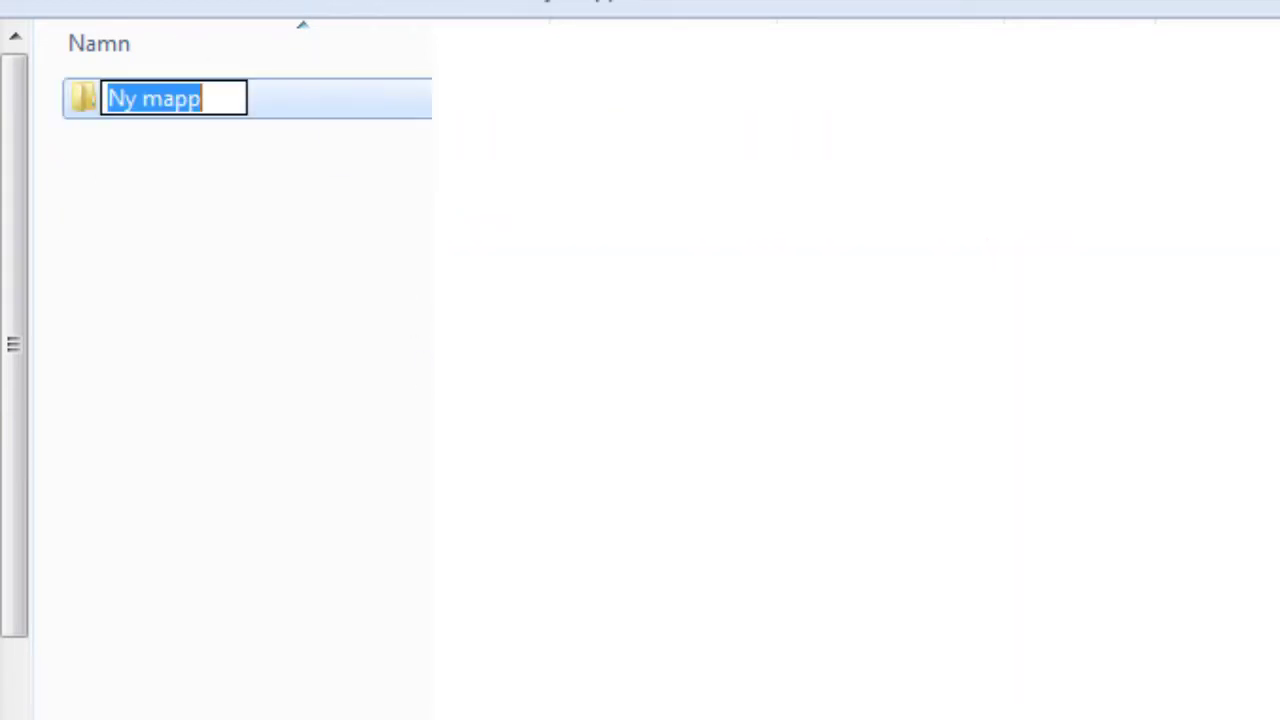
text(axisdocrun)
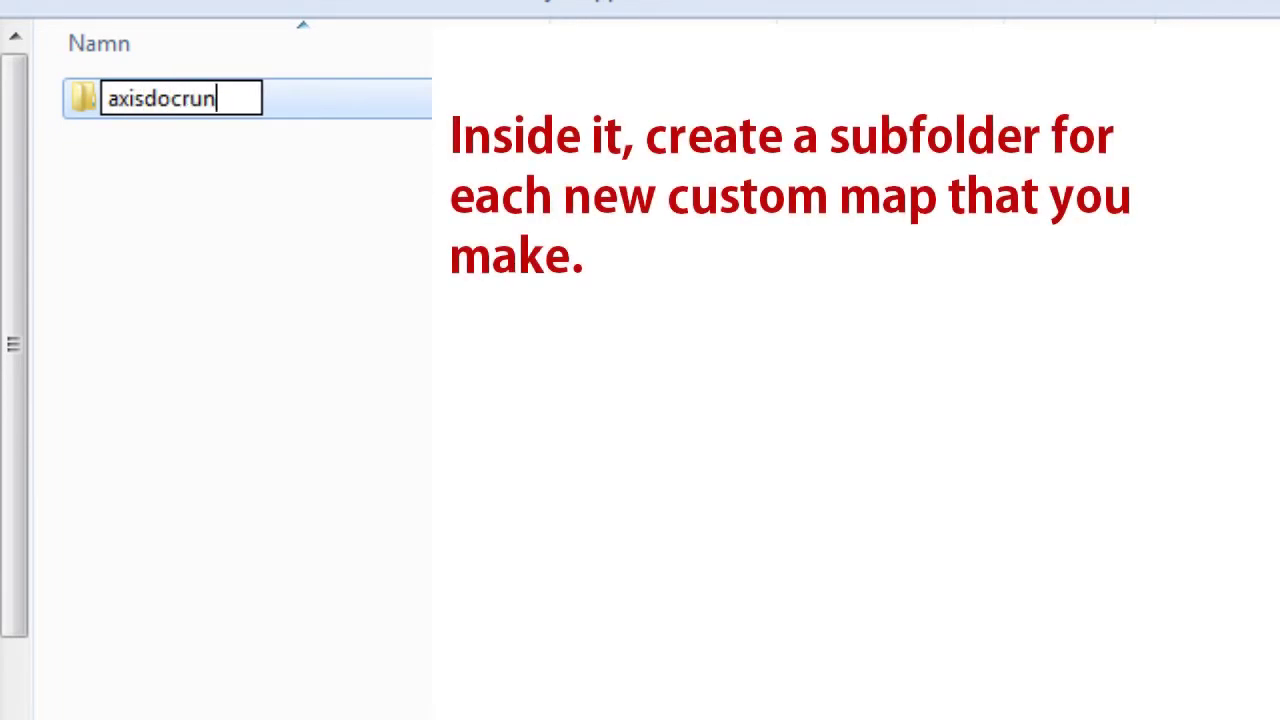
key(Return)
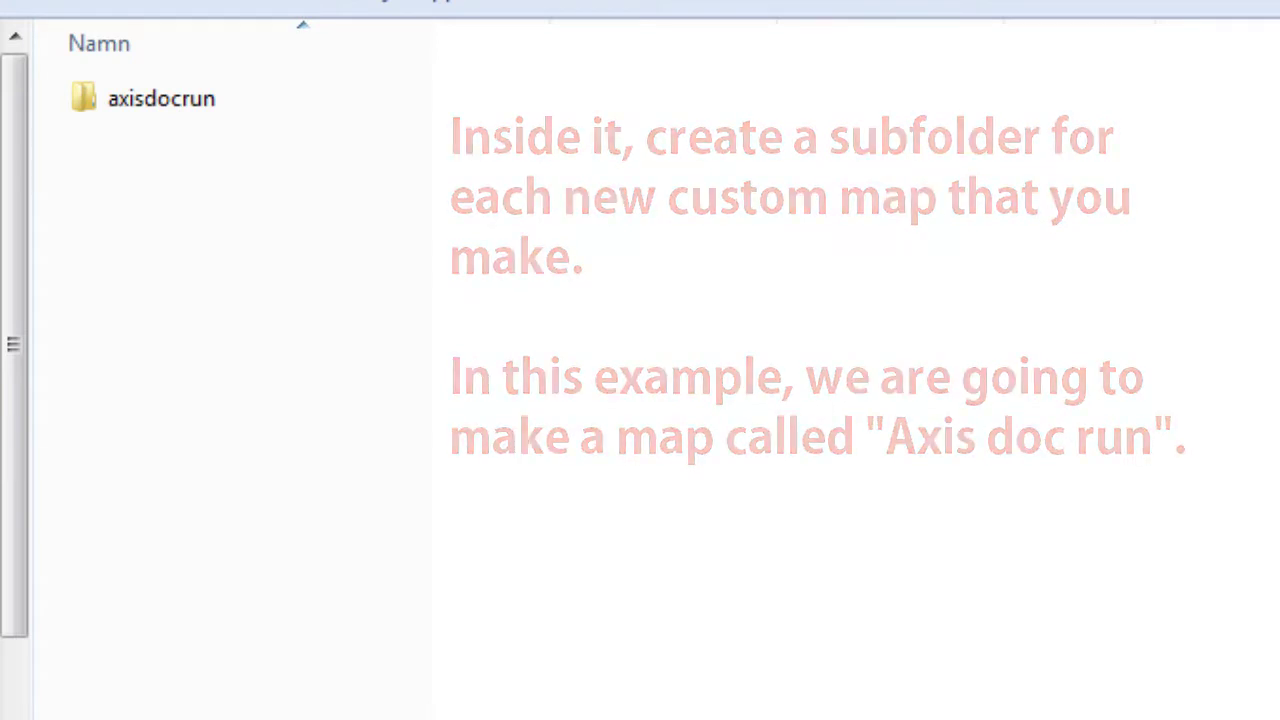
Create the subfolders levelshots, maps, scripts, sound and textures inside the axisdocrun folder
double_click(87, 100)
click(308, 4)
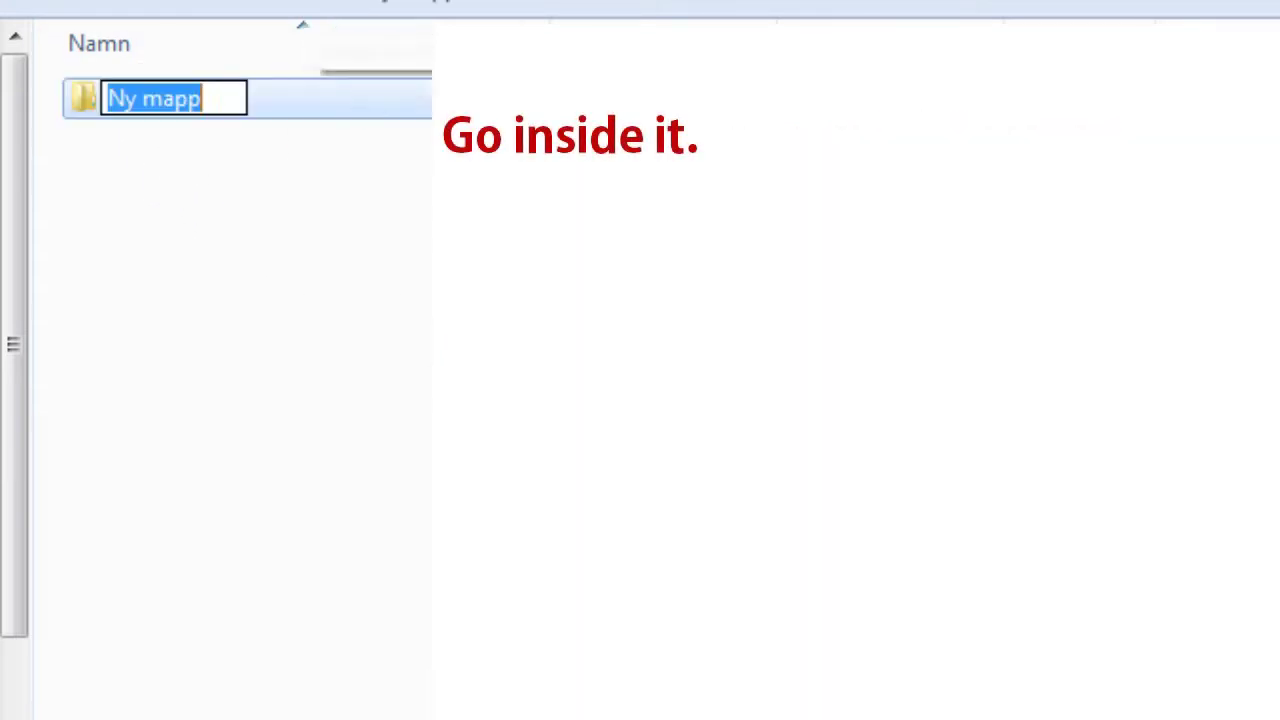
text(levelshots)
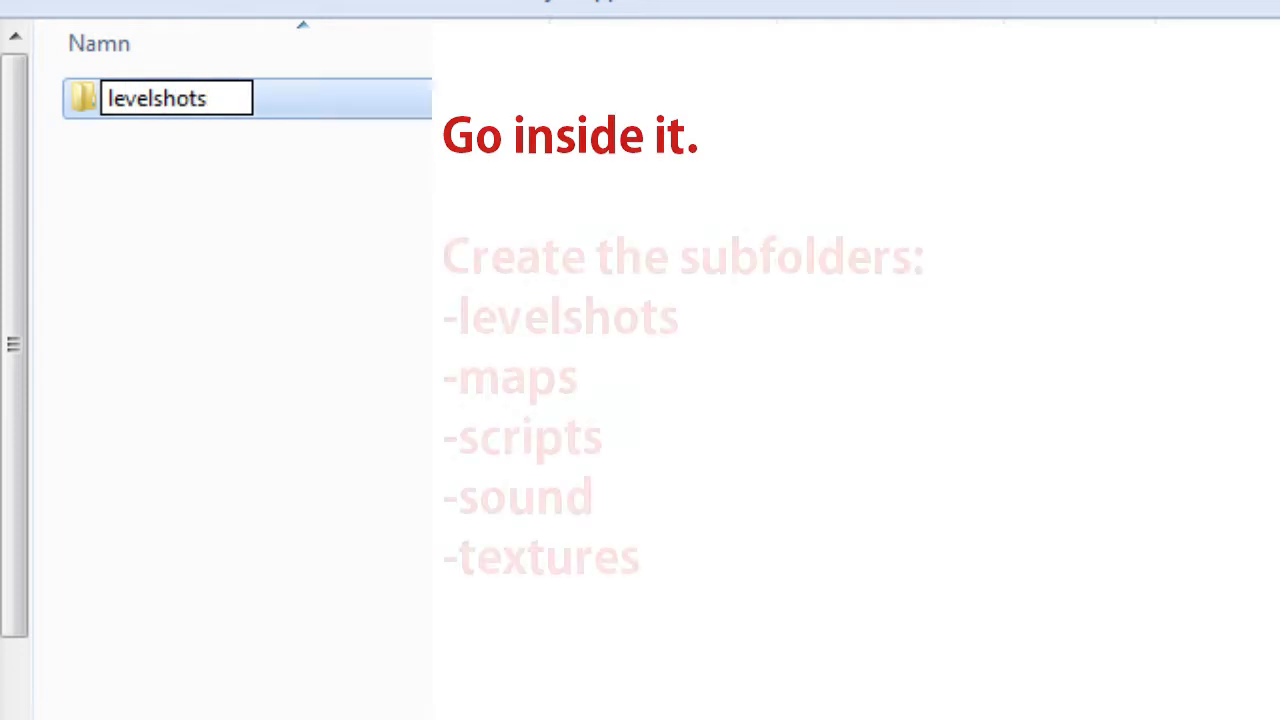
key(Return)
click(437, 6)
text(mas)
text(tex)
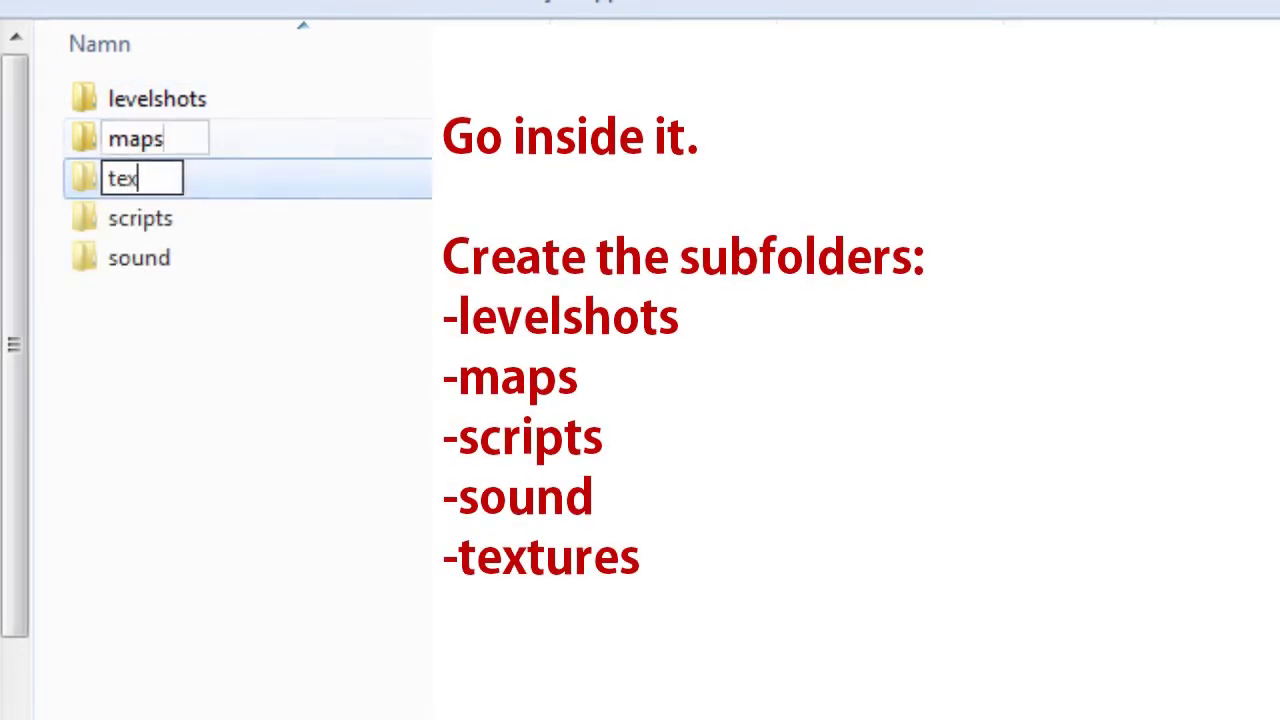
text(tures)
key(Return)
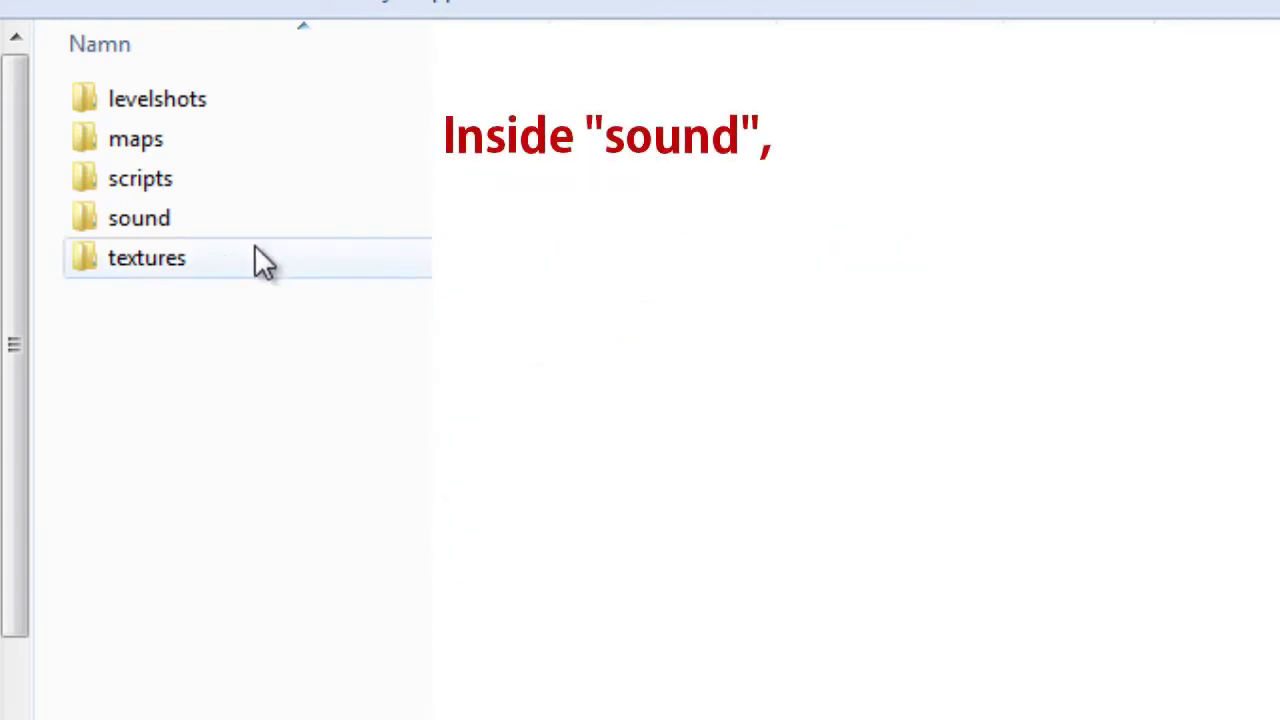
Create the two subfolders maps and scripts inside the sound folder
double_click(222, 216)
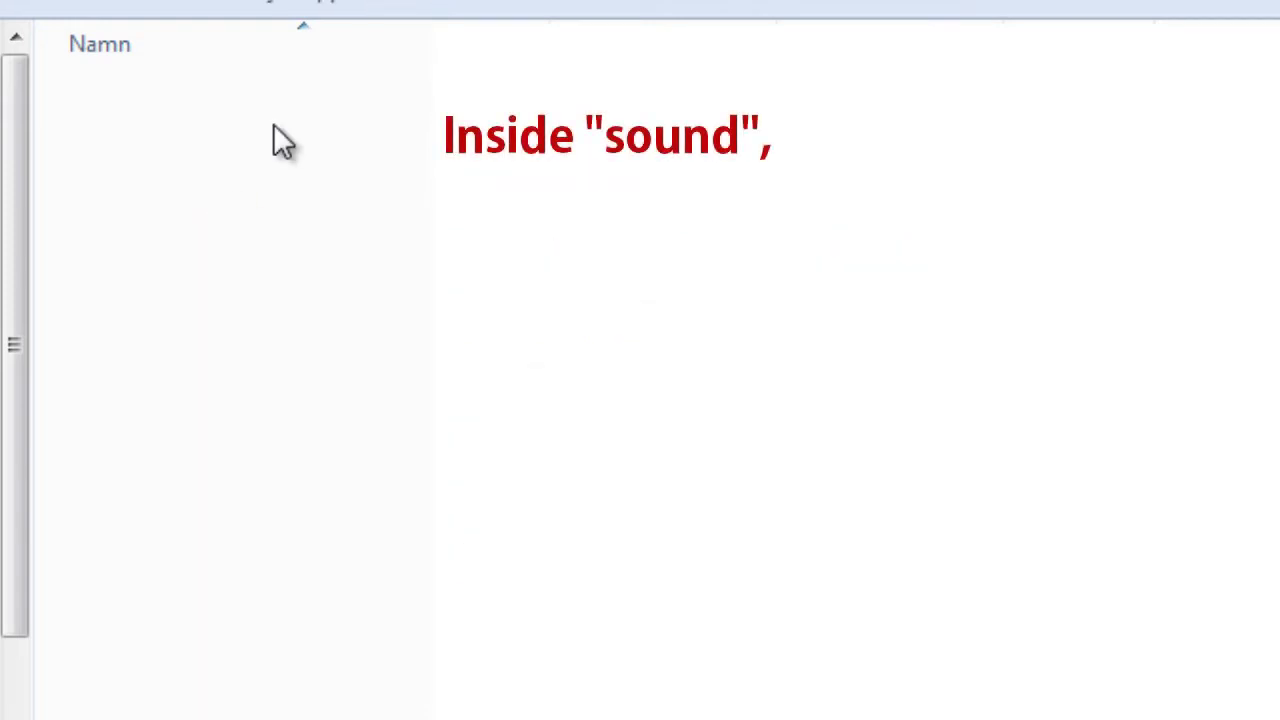
click(333, 2)
text(map)
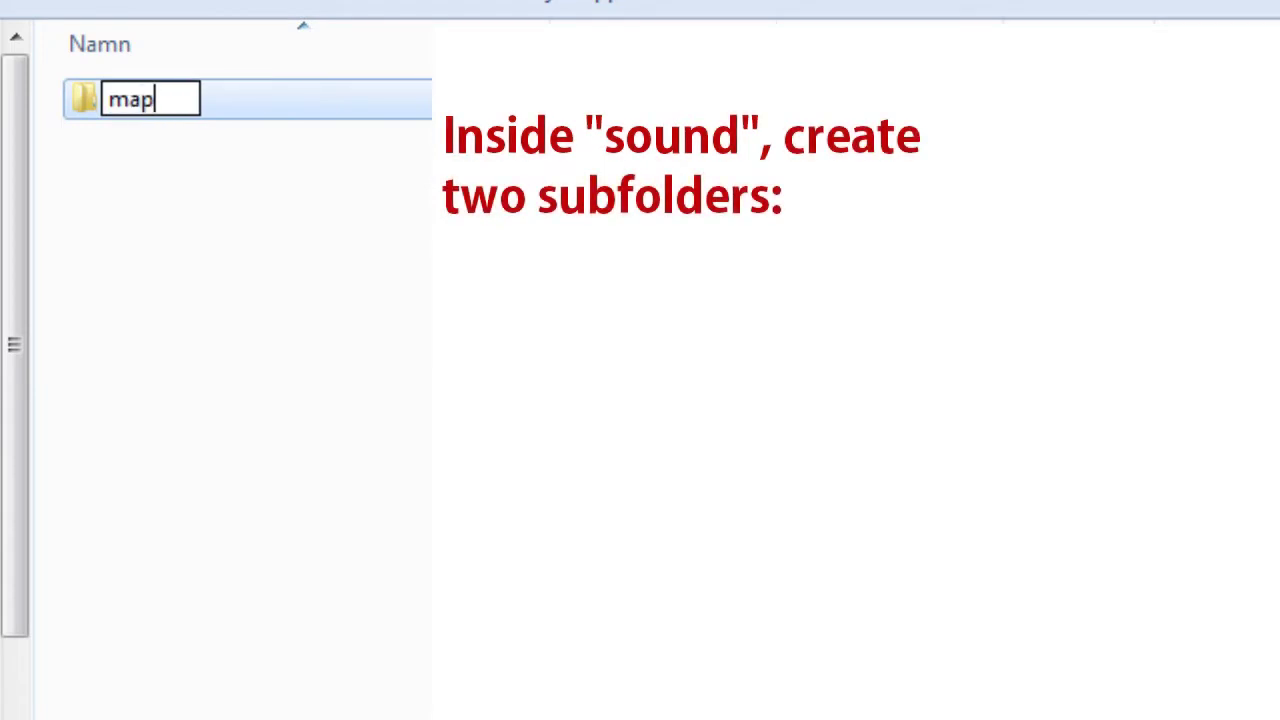
text(s)
key(Return)
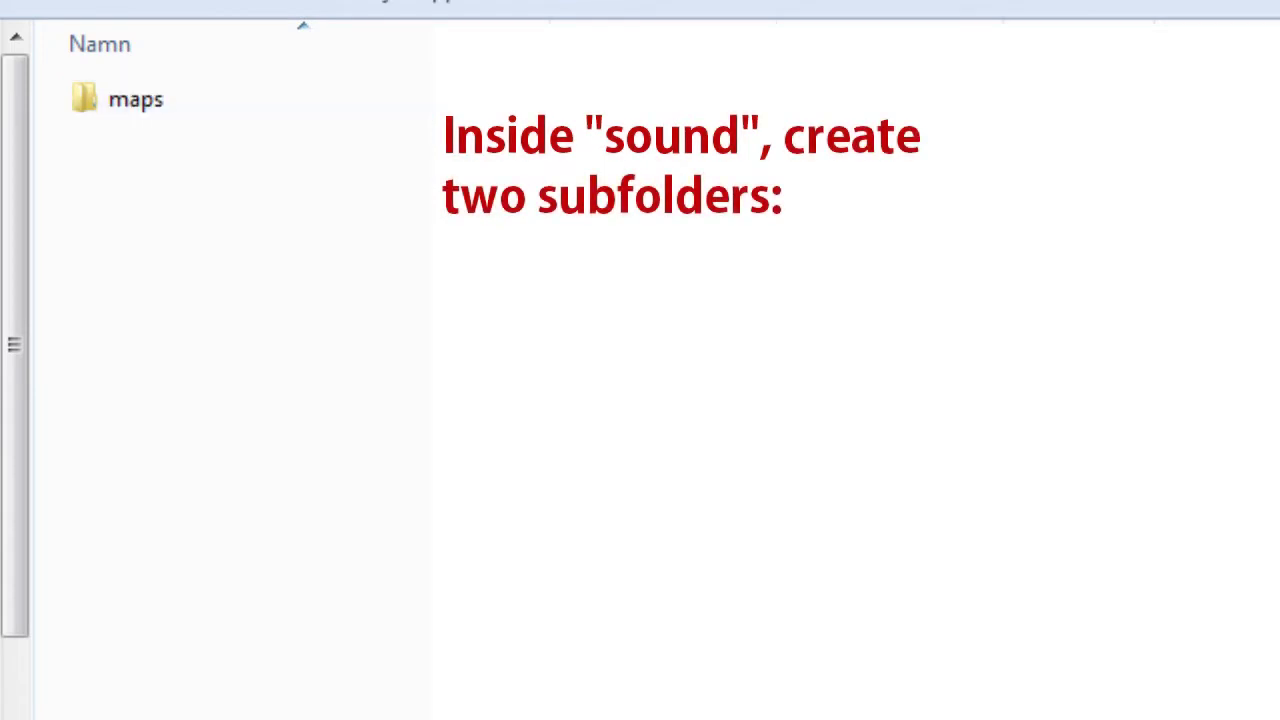
click(443, 8)
text(scripts)
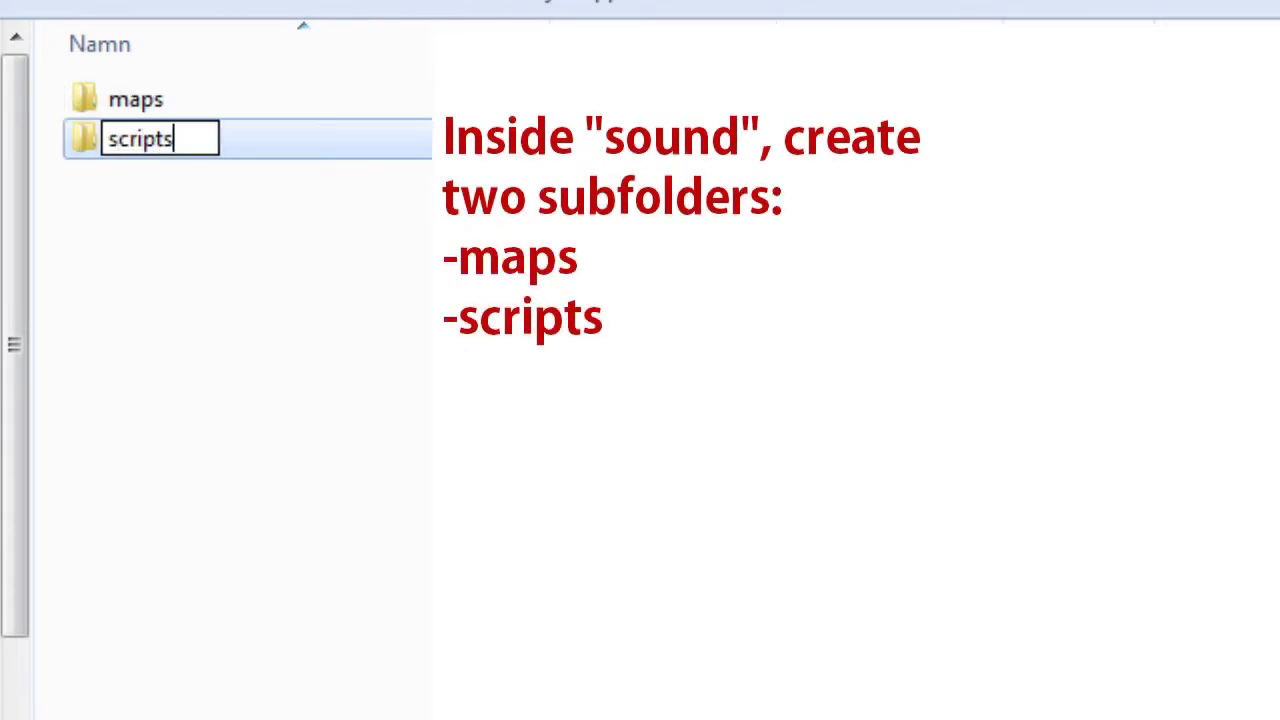
key(Return)
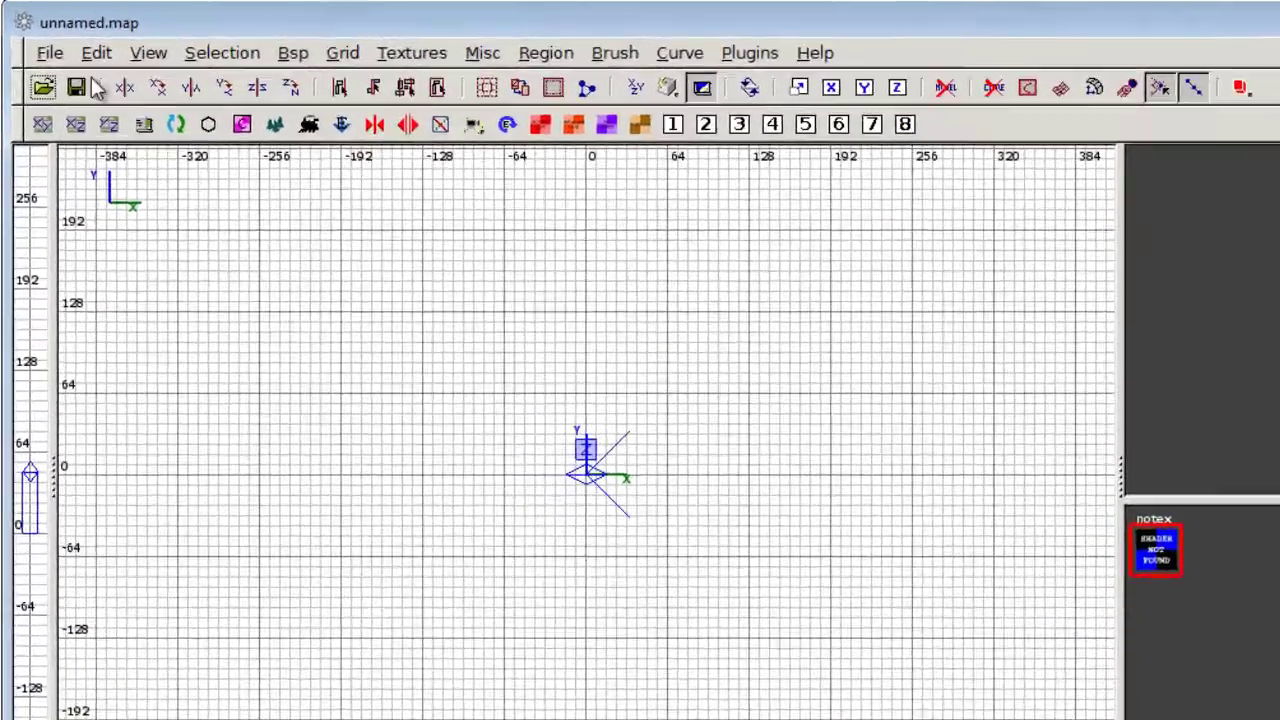
Save the map as axisdocrun.map in the maps folder of my_own_custom_maps/axisdocrun
click(39, 41)
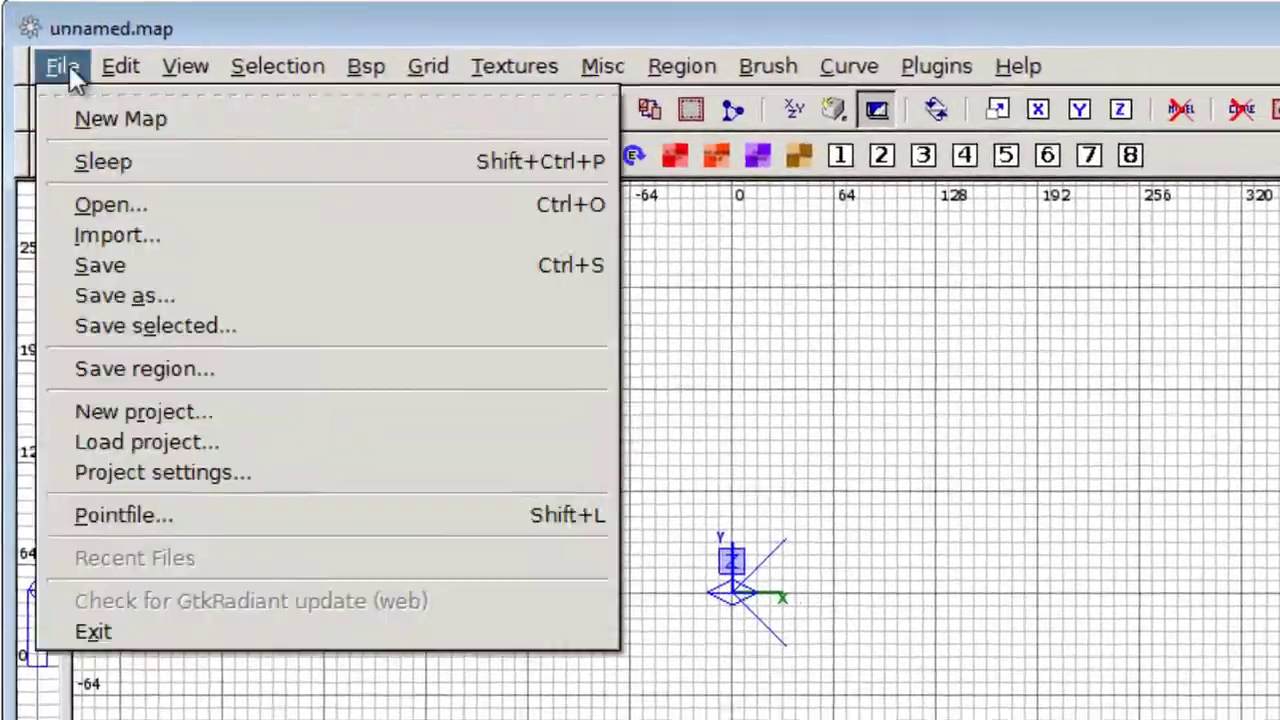
click(110, 276)
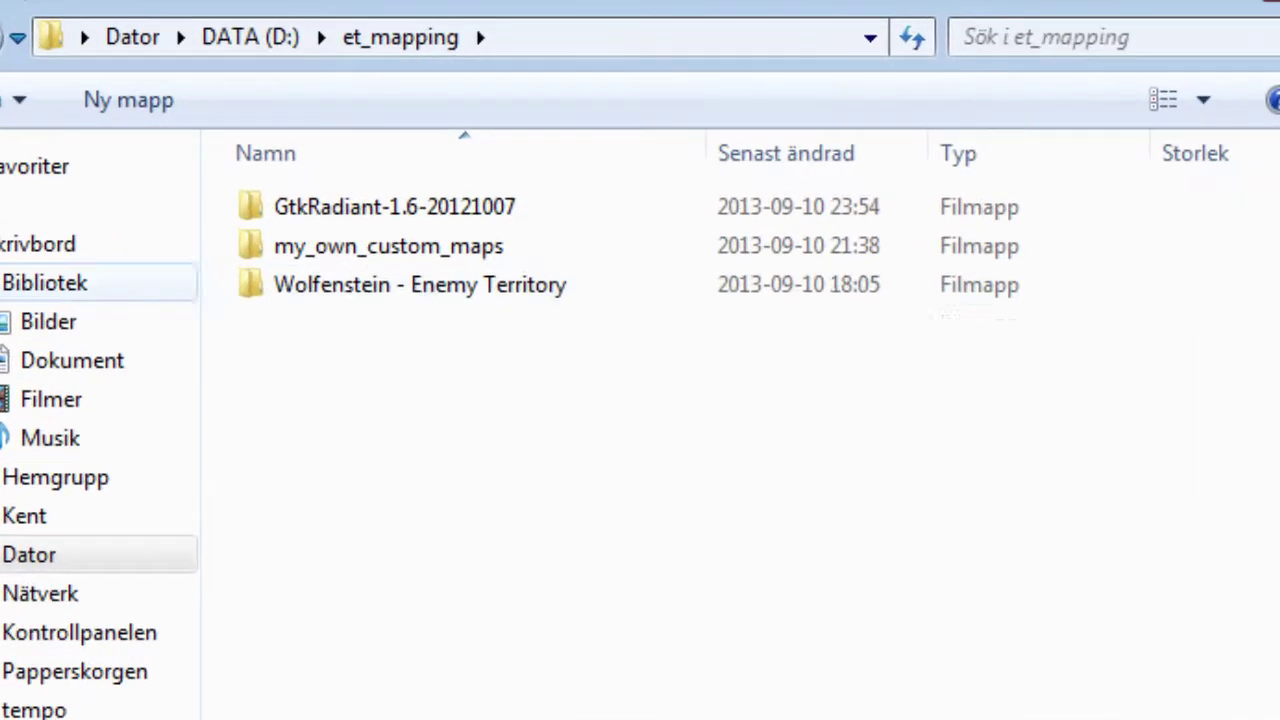
double_click(403, 249)
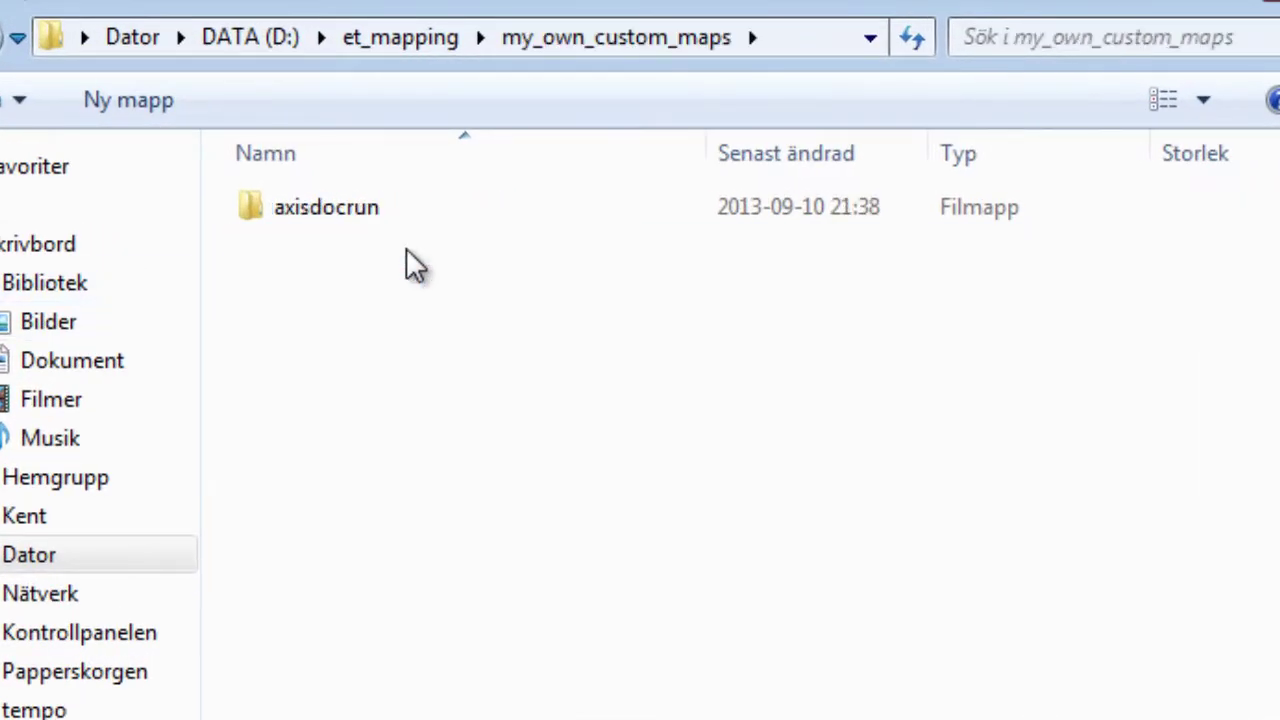
double_click(311, 214)
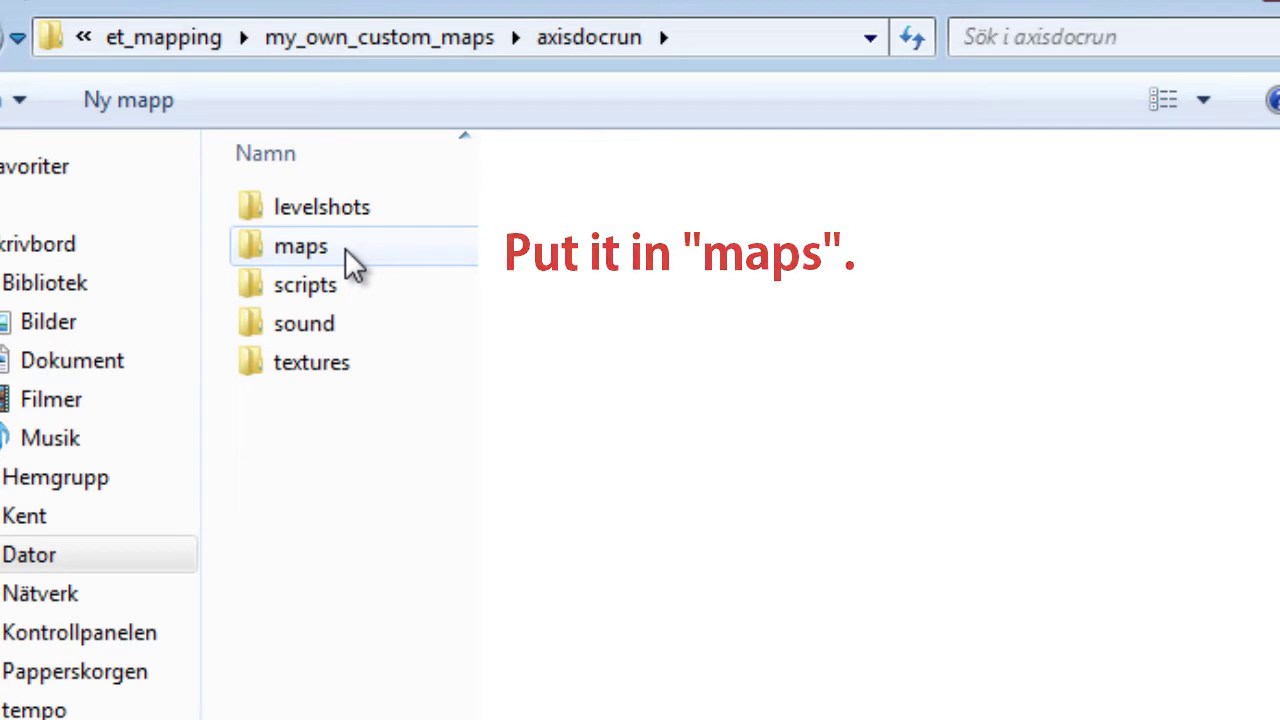
click(345, 248)
double_click(345, 247)
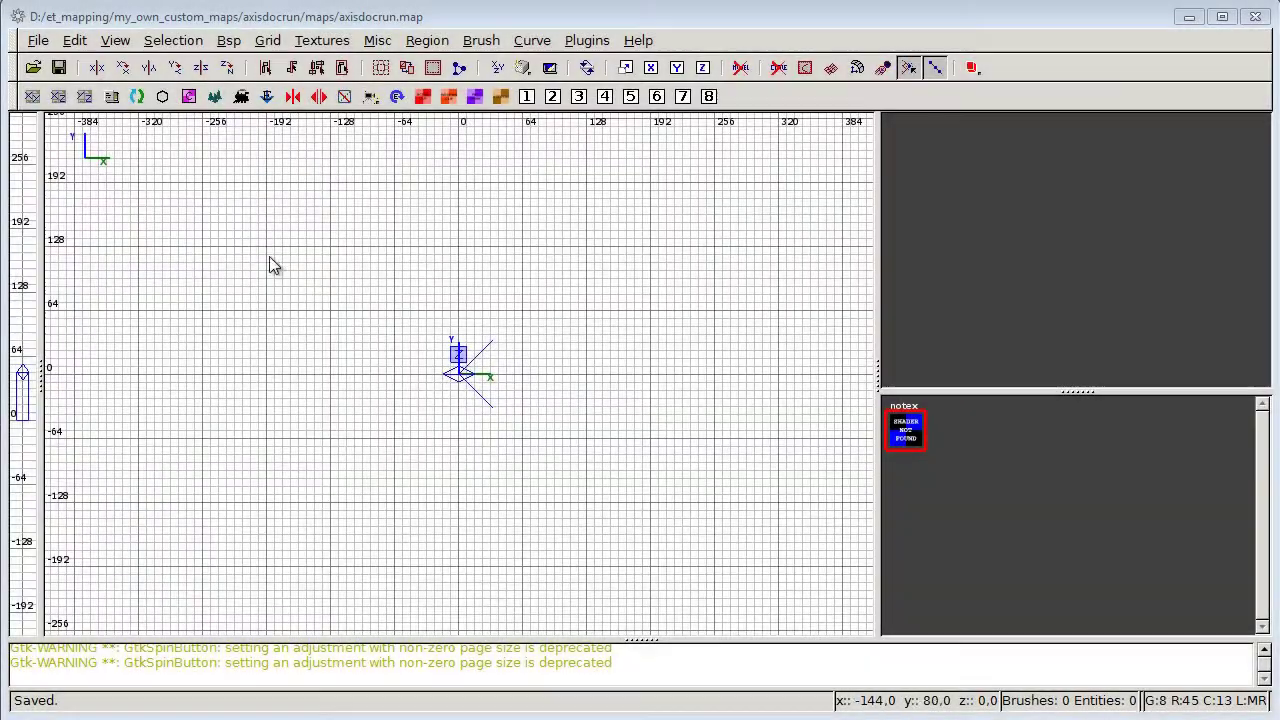
Enable auto-loading the selected game on startup and the clipper tool's use of caulk in the preferences
click(74, 40)
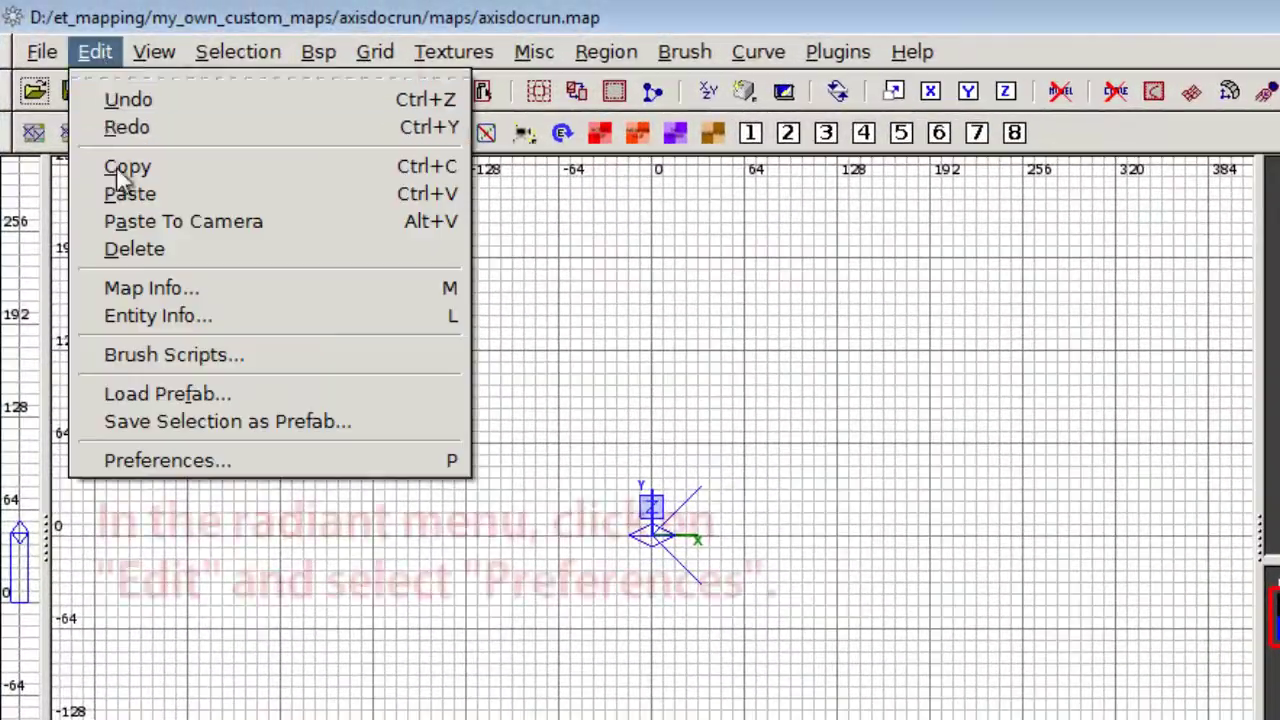
click(216, 462)
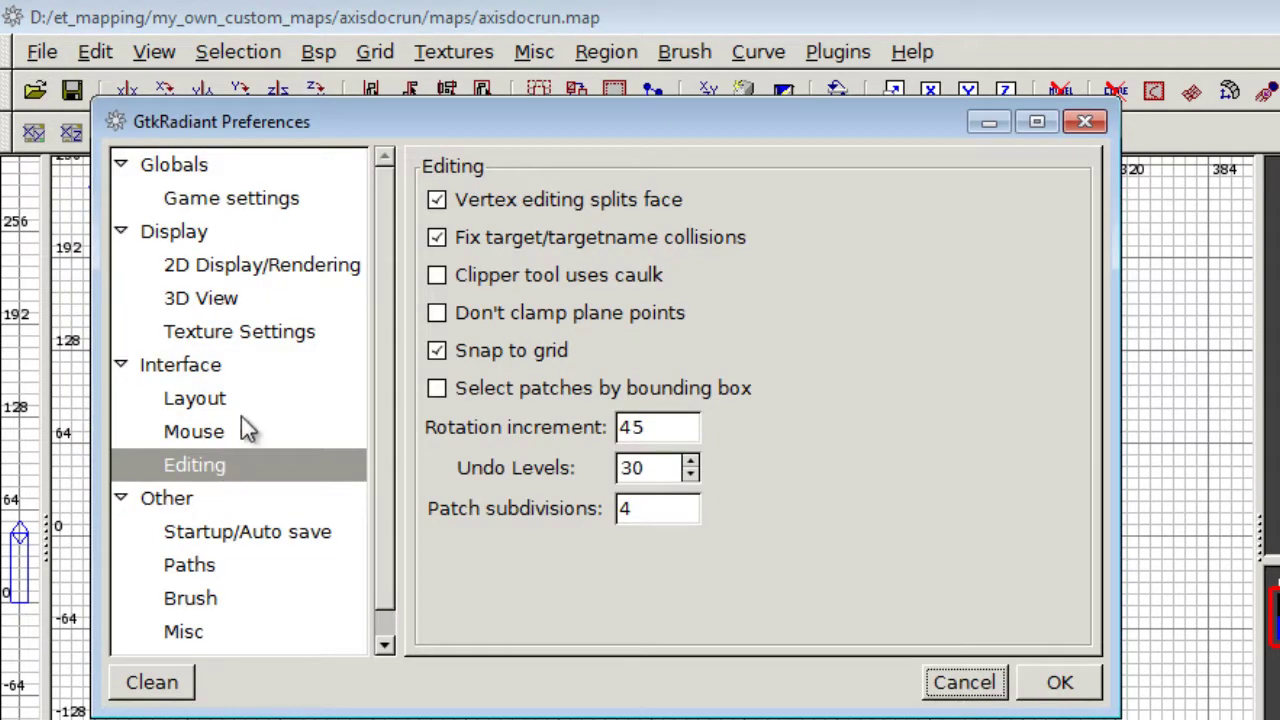
click(238, 200)
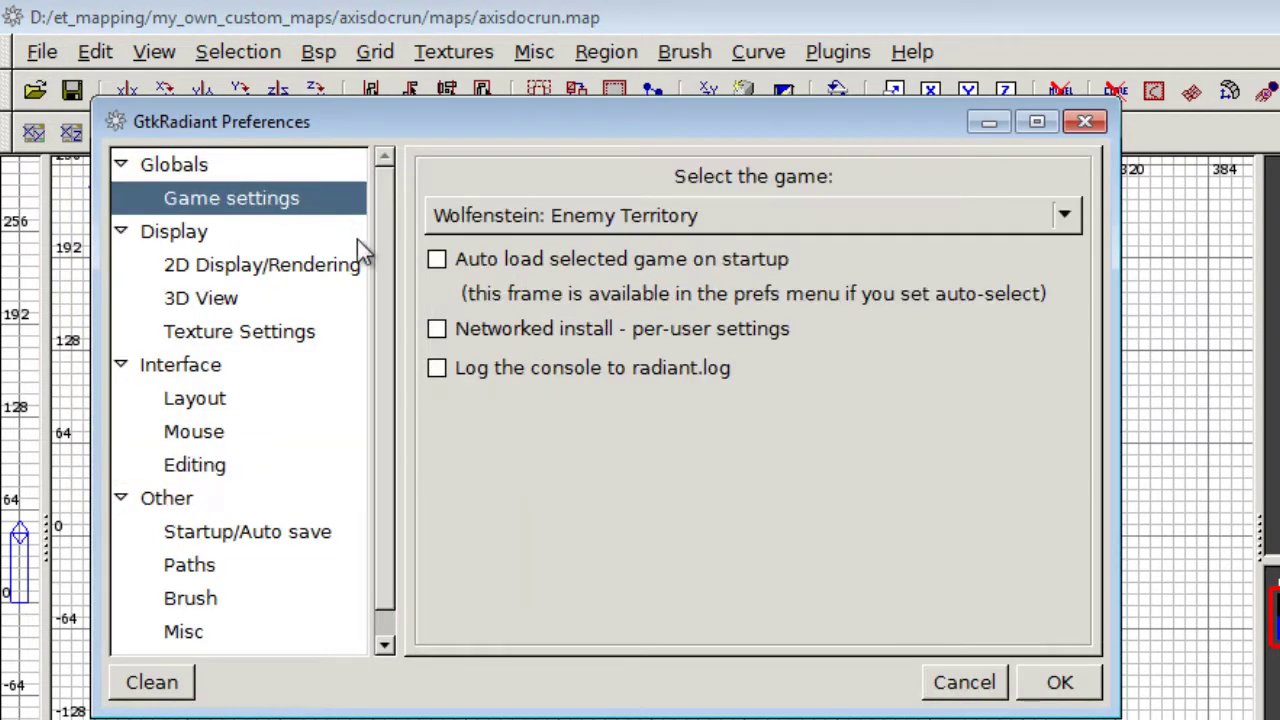
click(437, 262)
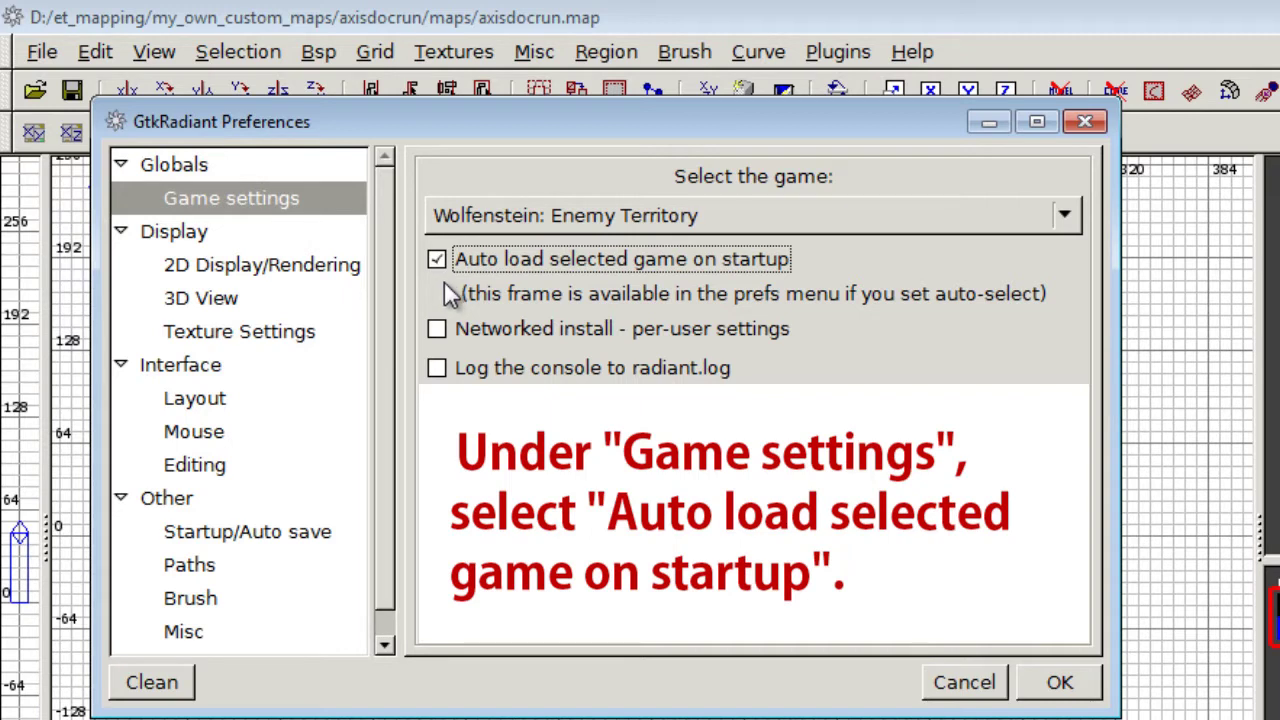
click(210, 480)
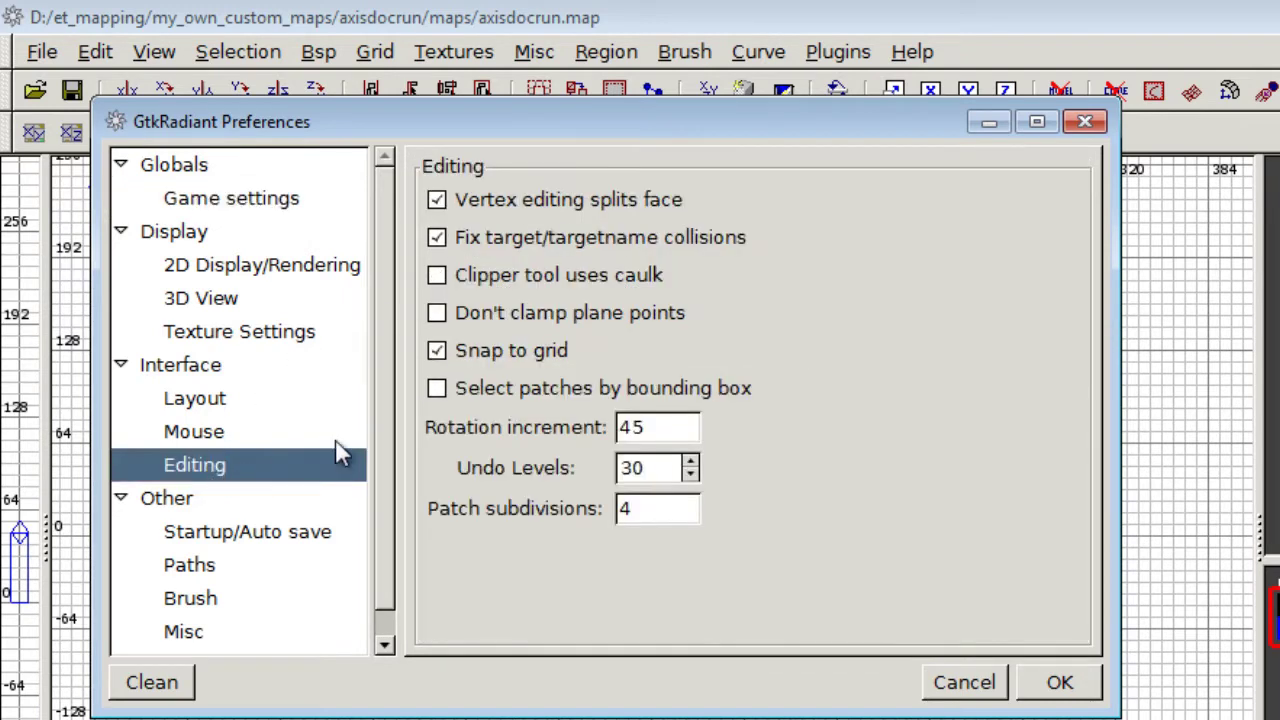
click(467, 278)
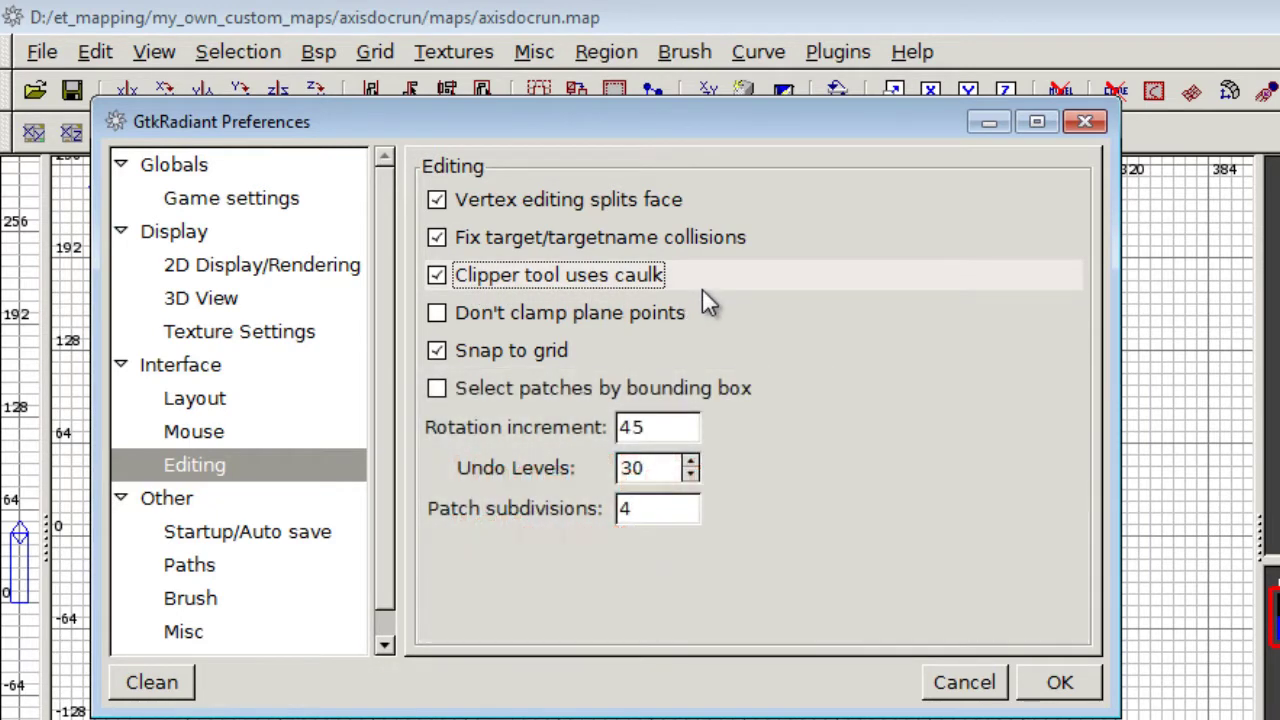
click(1058, 682)
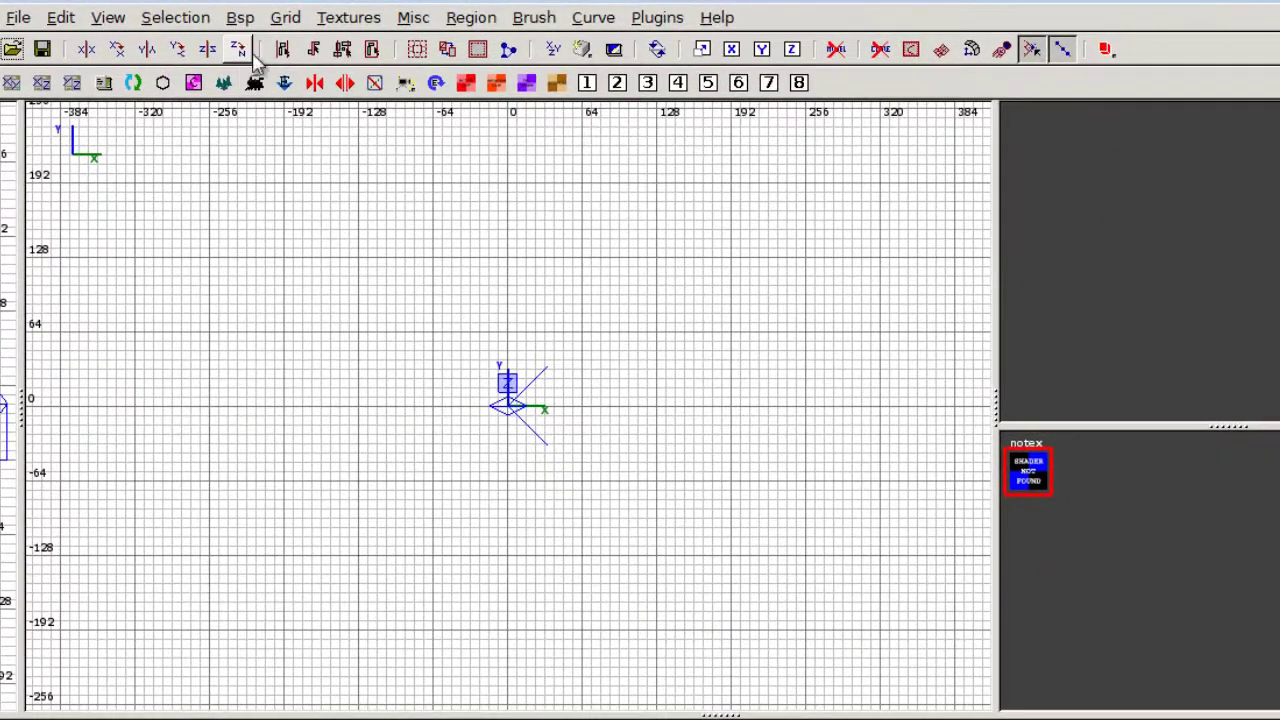
Set the grid size to 256 and draw a square brush of 512 by 512 units centred on the origin
click(287, 20)
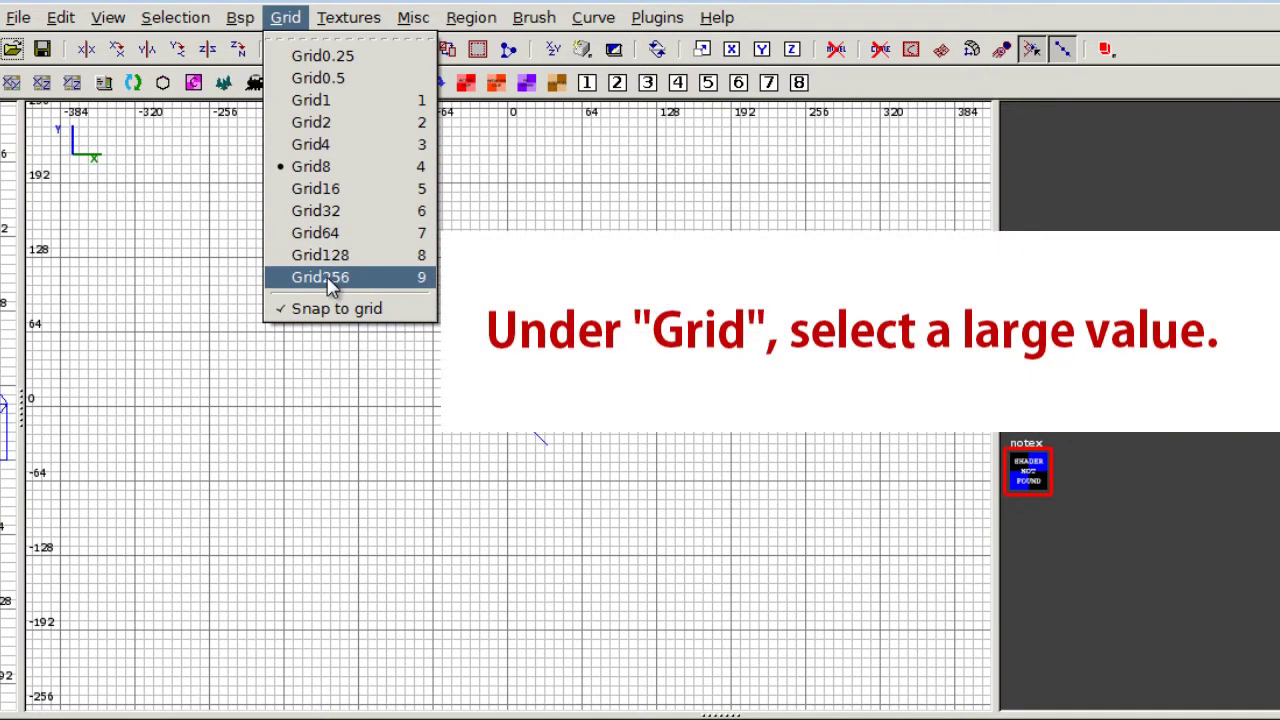
click(333, 286)
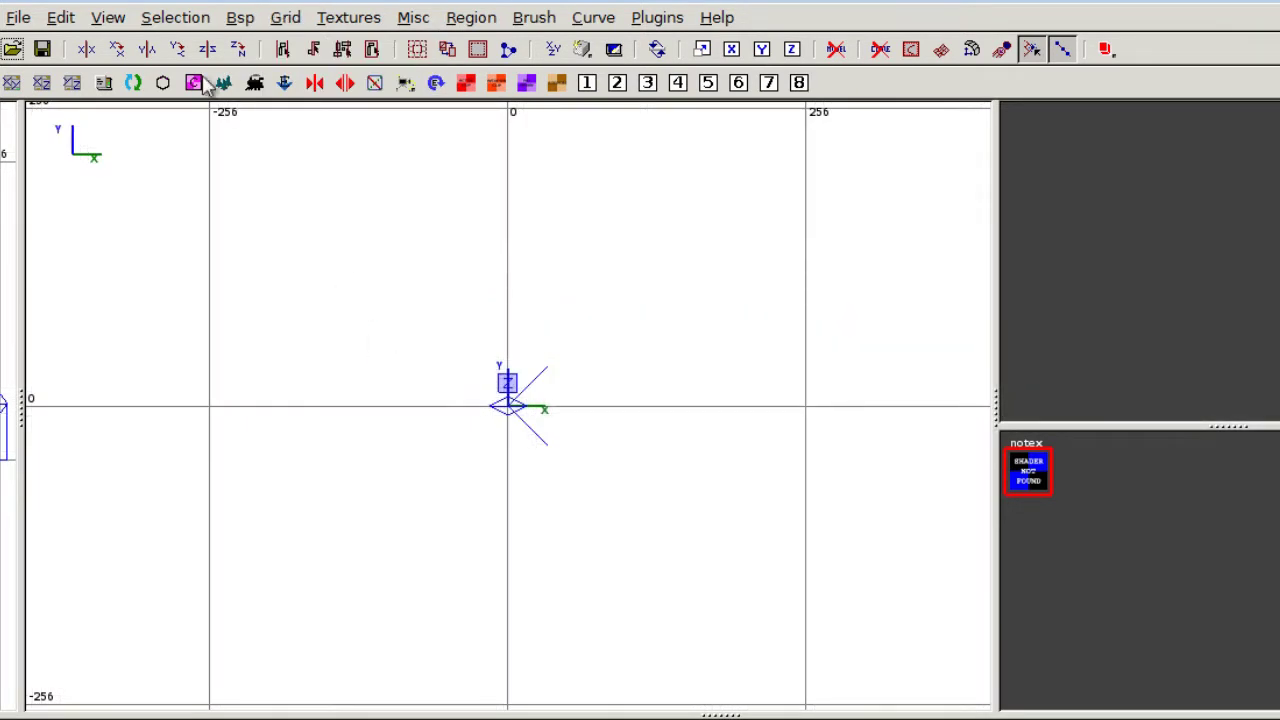
click(110, 18)
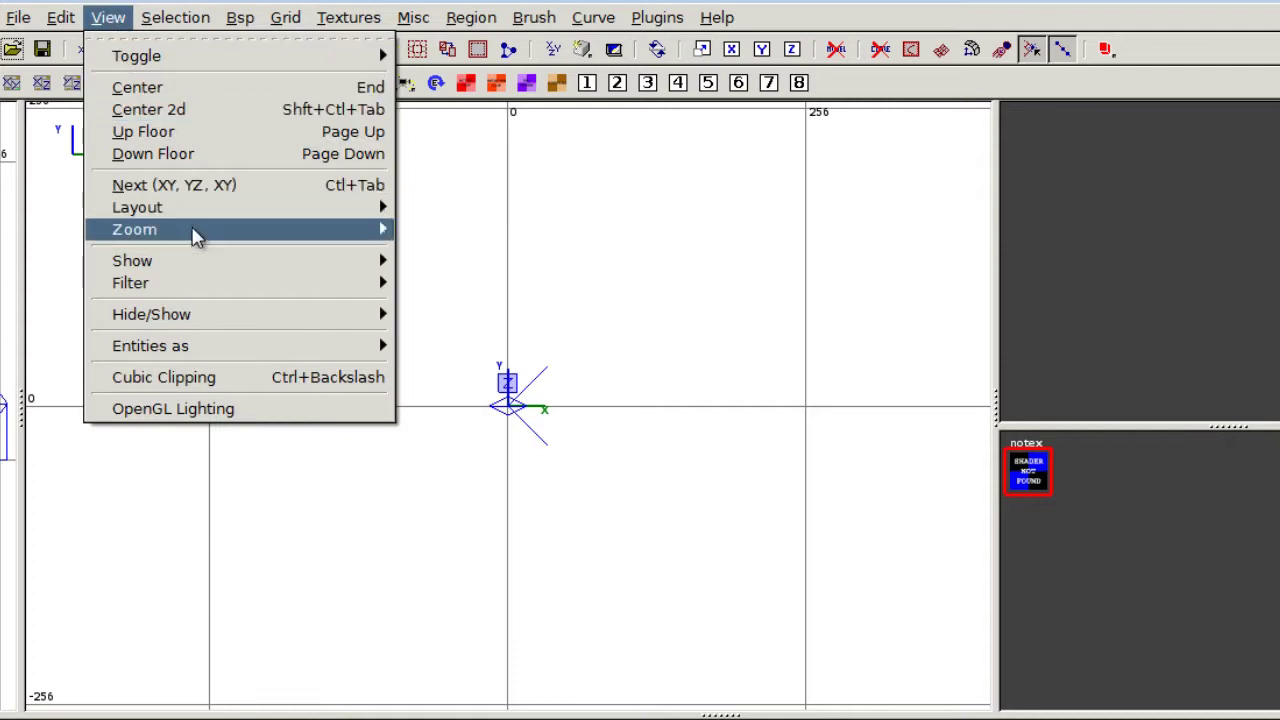
mouse_move(306, 237)
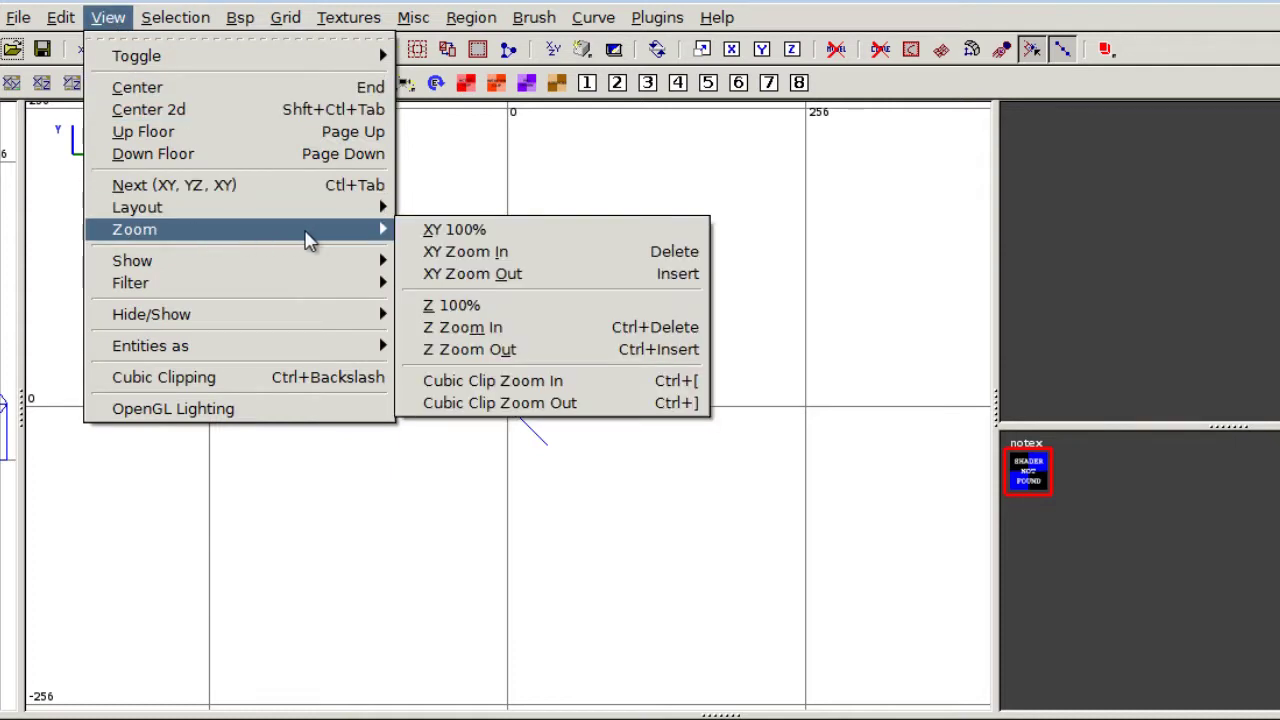
click(517, 280)
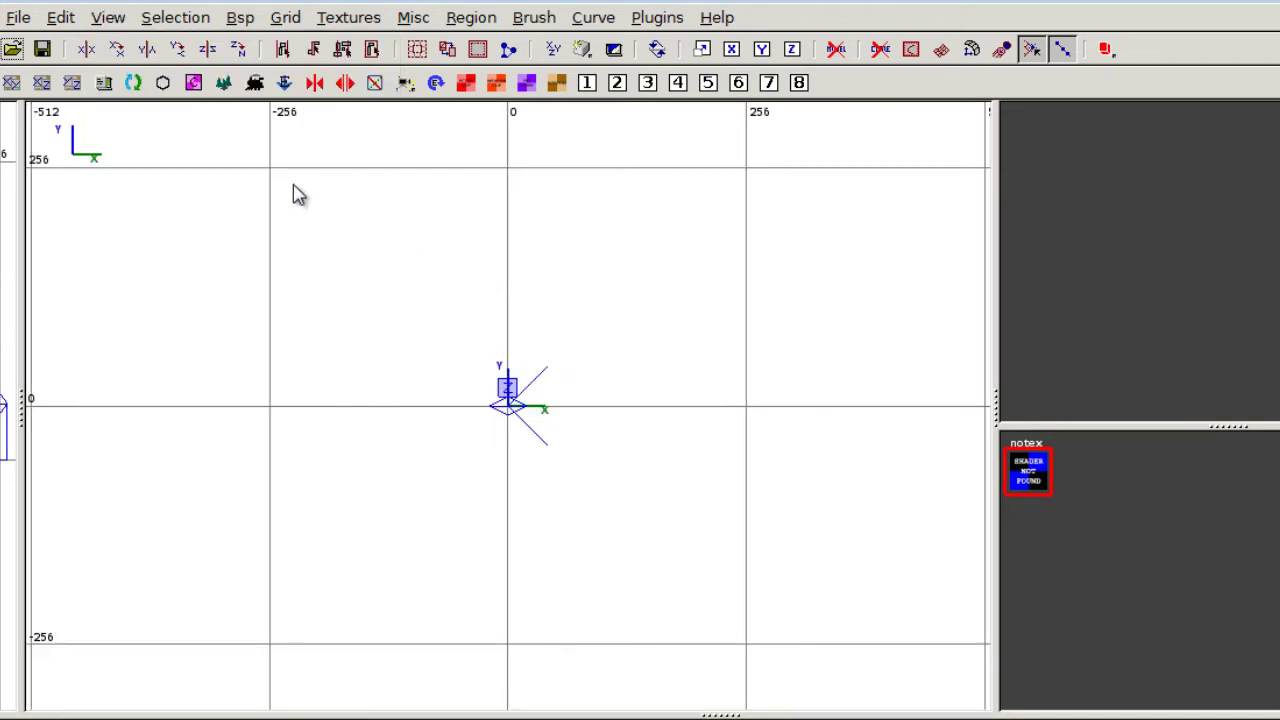
mouse_move(276, 181)
mouse_down()
mouse_move(580, 497)
mouse_move(718, 600)
mouse_up()
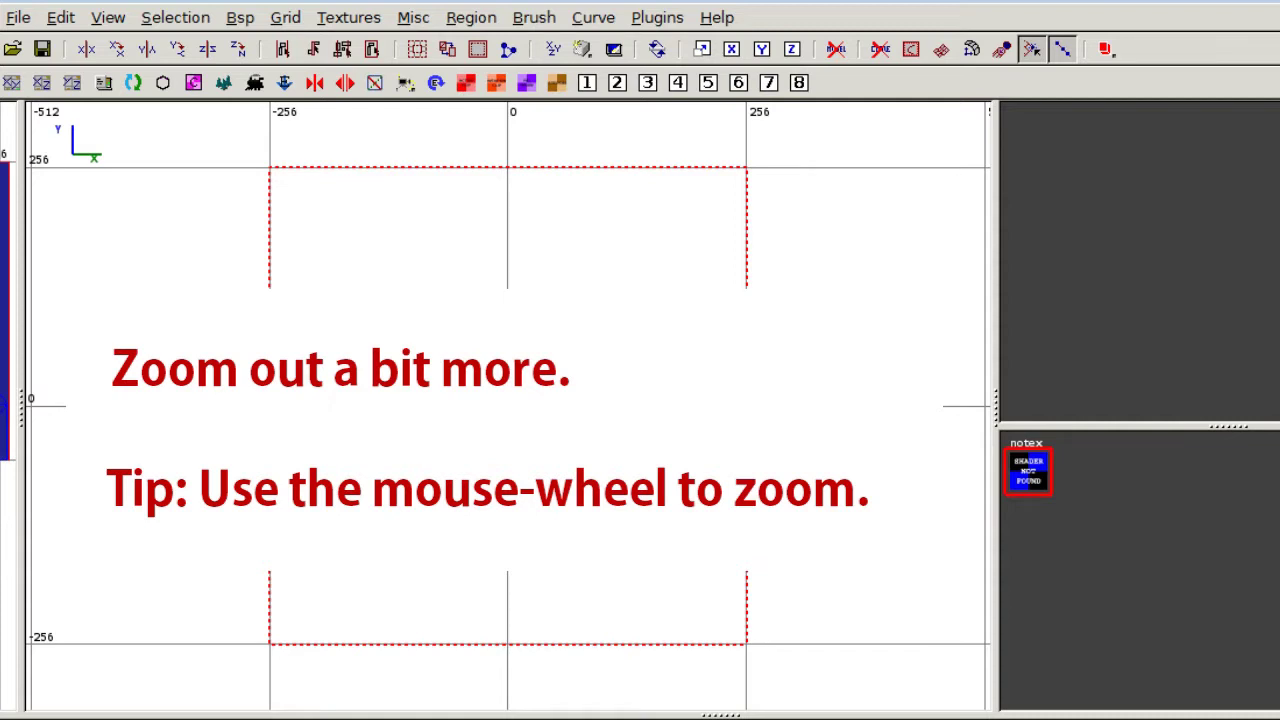
Enlarge the square brush on all four sides to 1024 by 1024 units, reaching from -512 to 512 on both axes
scroll(815, 478, down, 5)
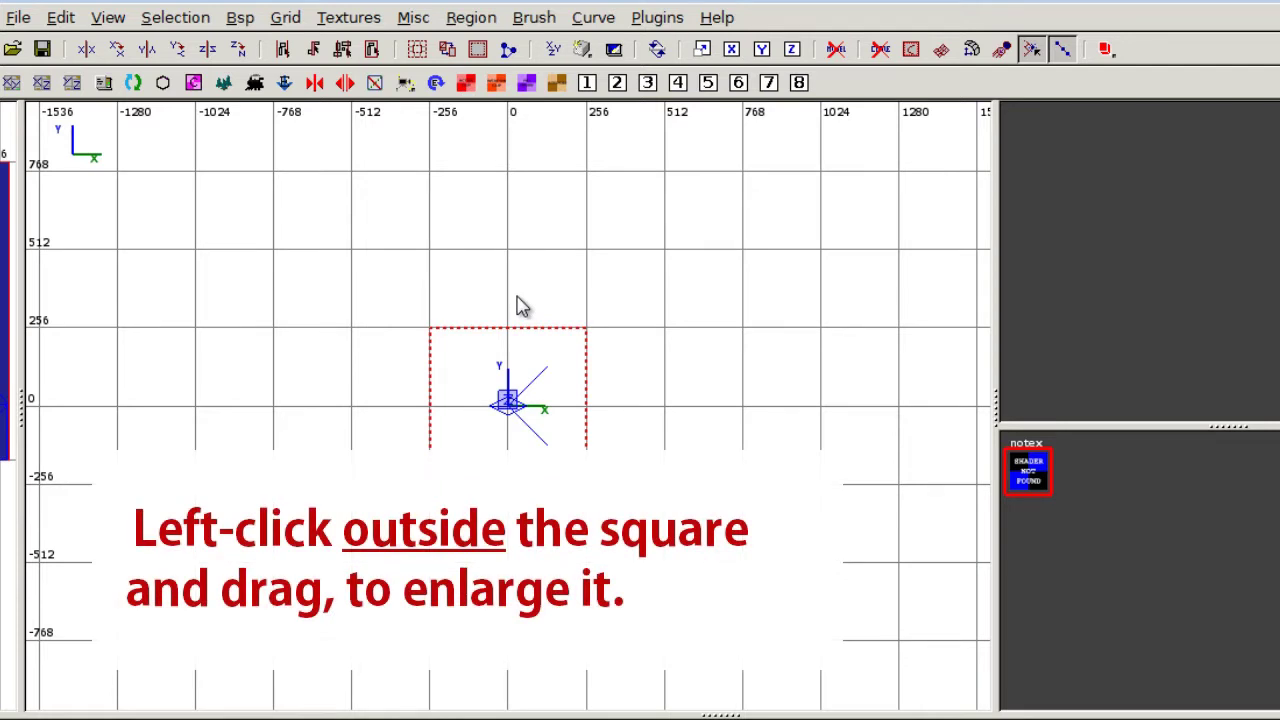
drag(520, 305, 520, 258)
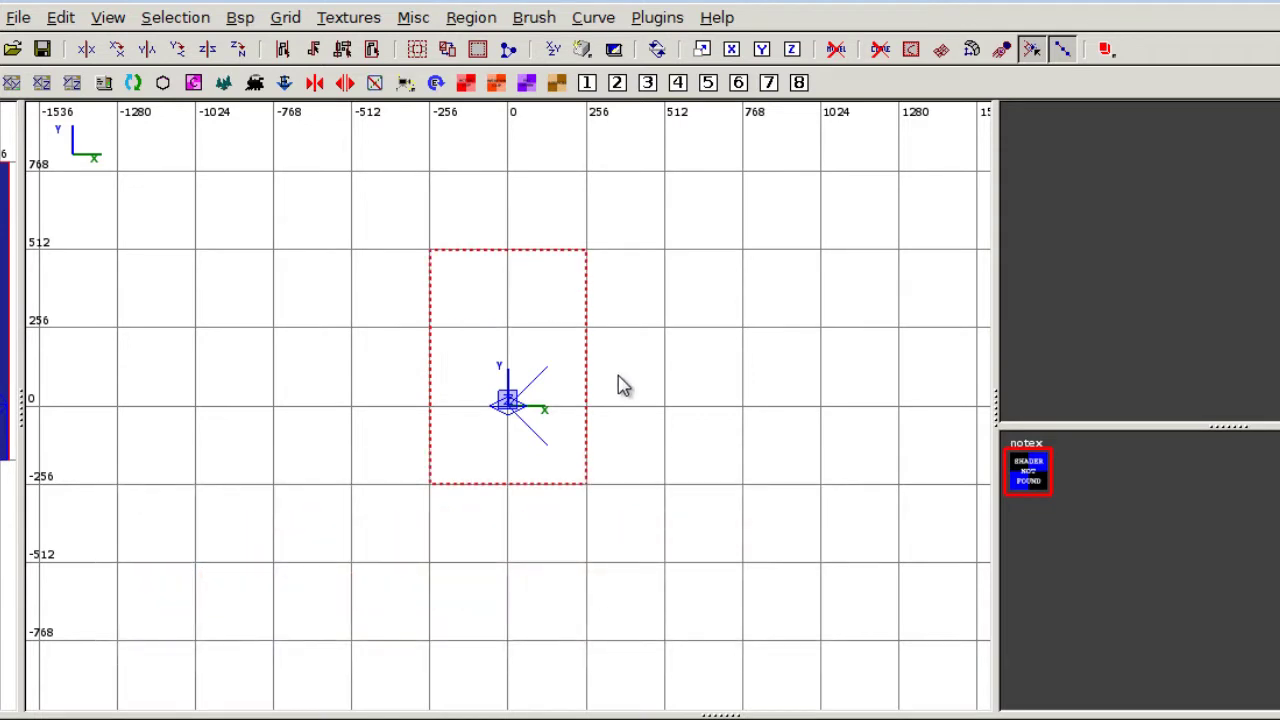
drag(630, 388, 656, 417)
drag(548, 503, 553, 557)
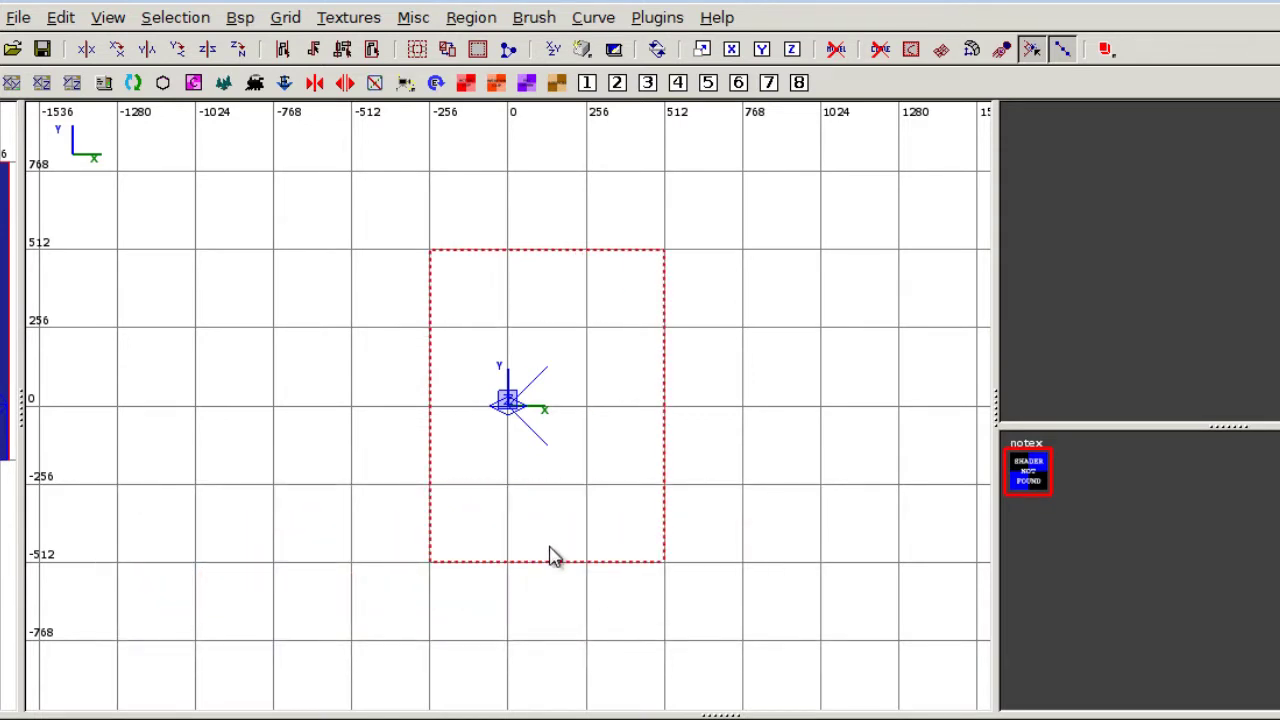
drag(397, 430, 337, 424)
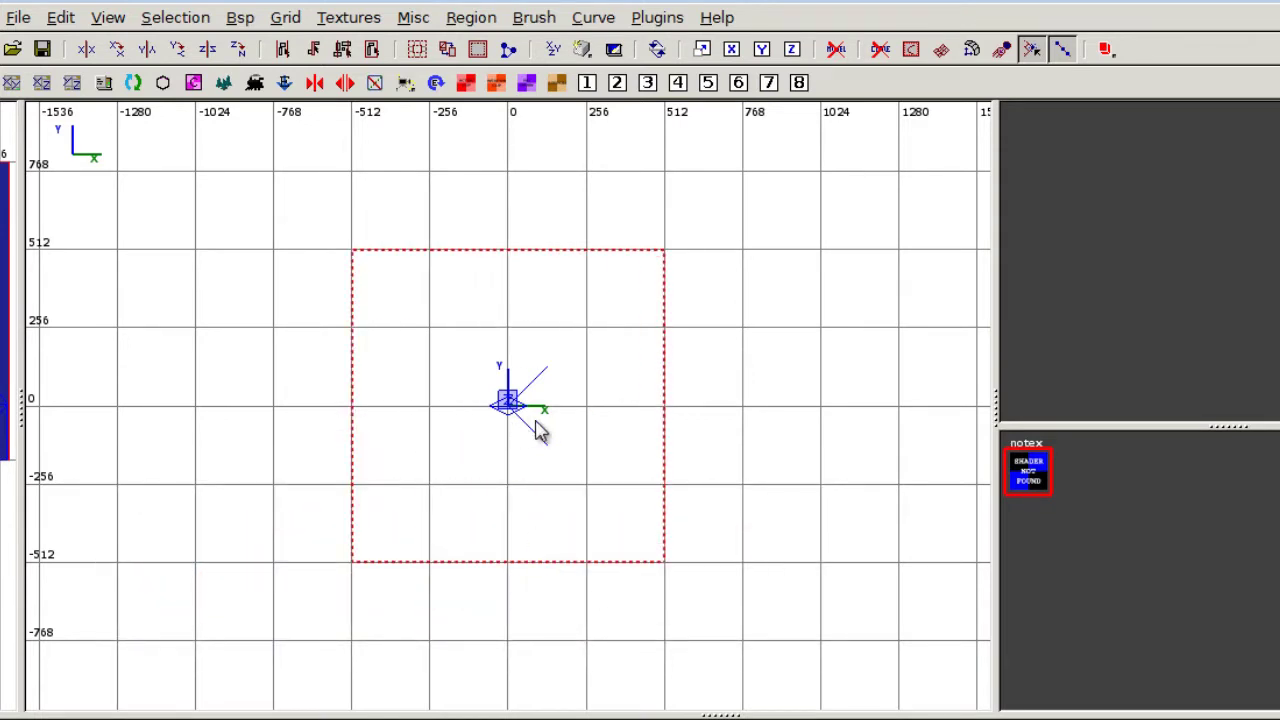
Apply the caulk texture to the whole selected brush
scroll(538, 430, down, 3)
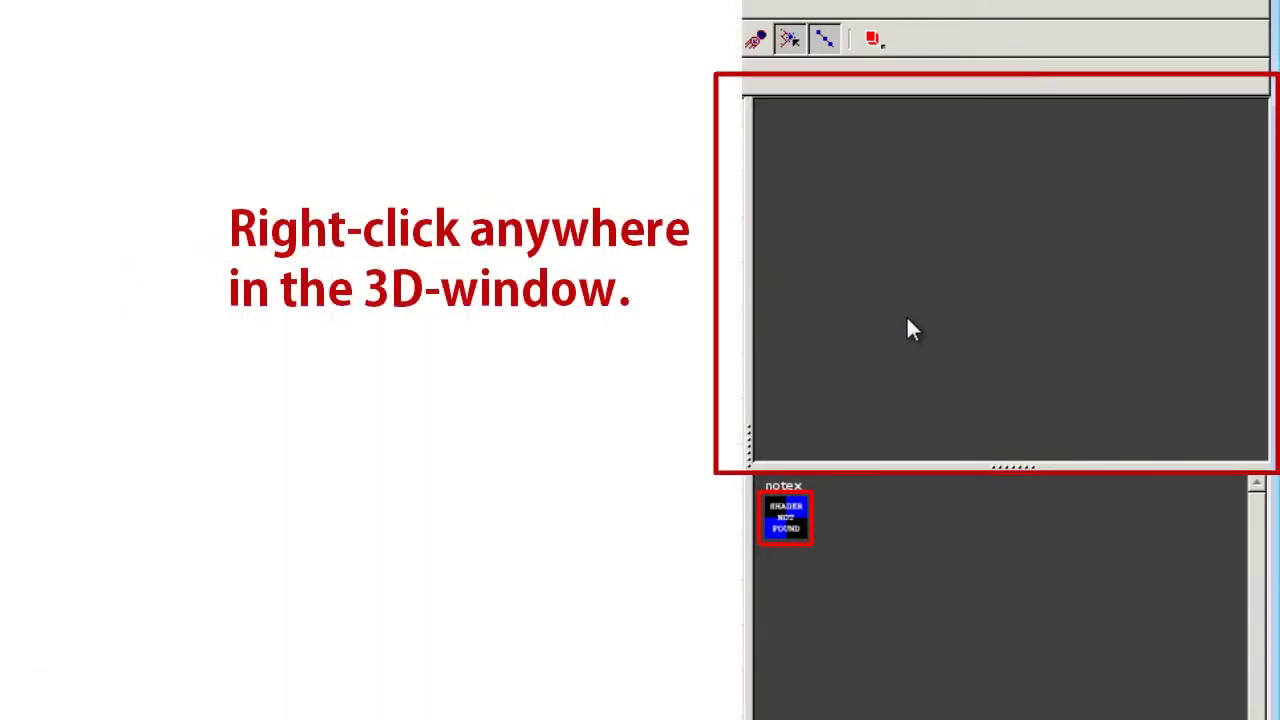
right_click(908, 322)
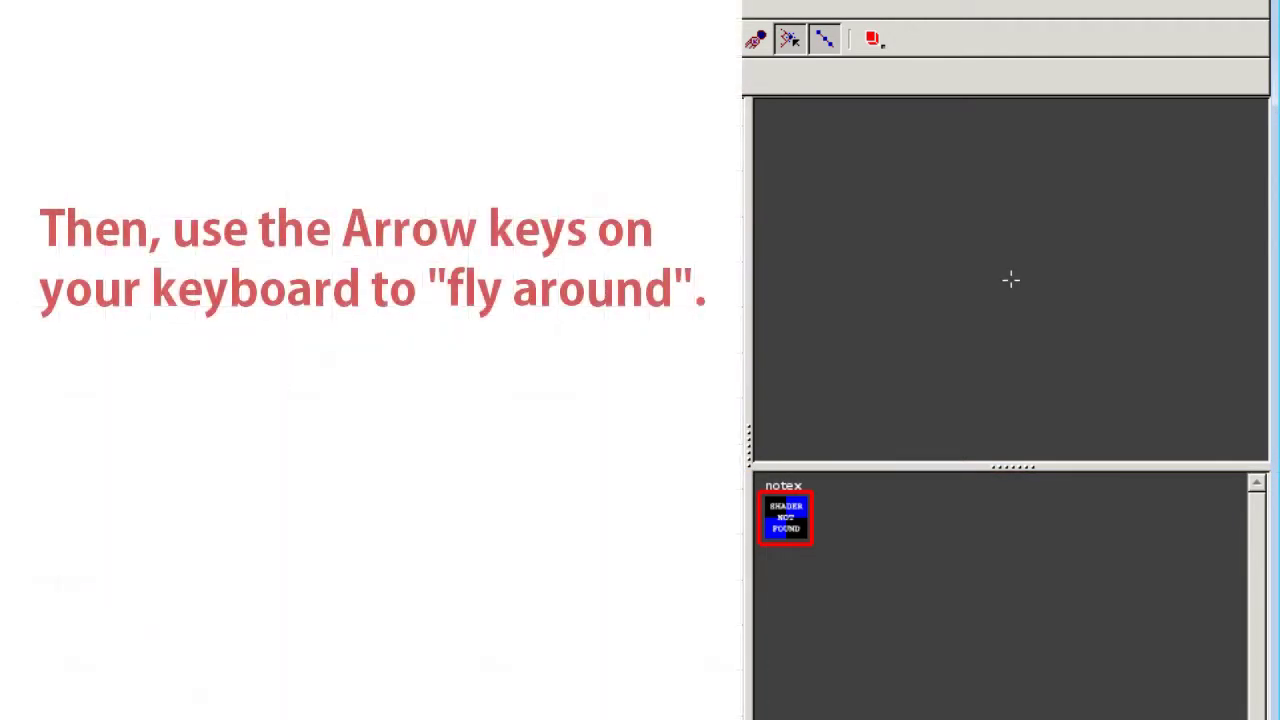
key(Down)
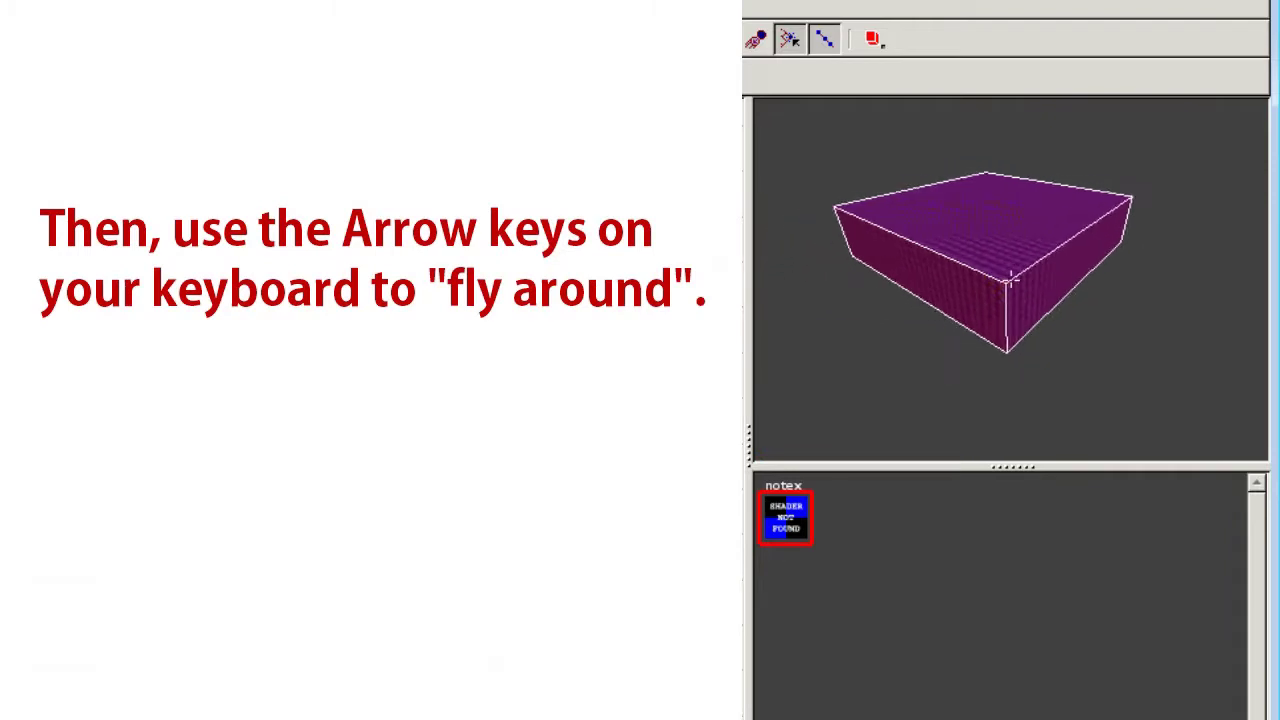
key(Up)
key(Right)
key(Left)
key(Down)
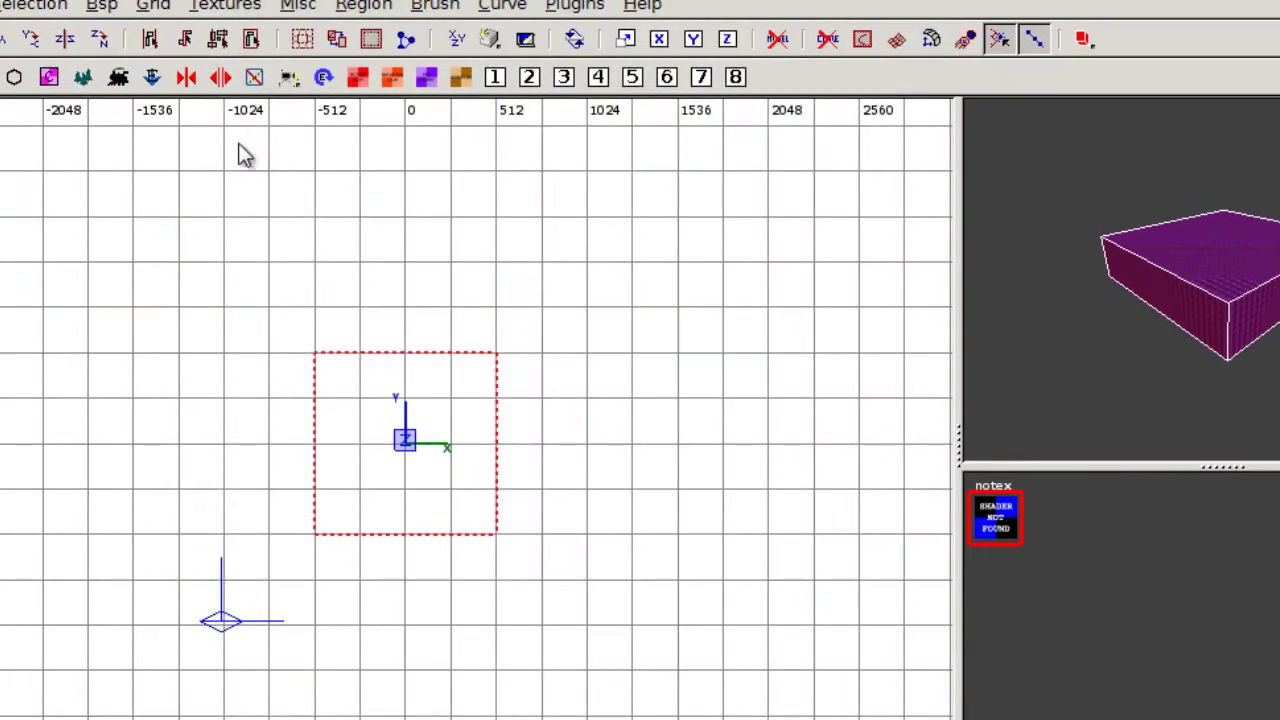
click(50, 78)
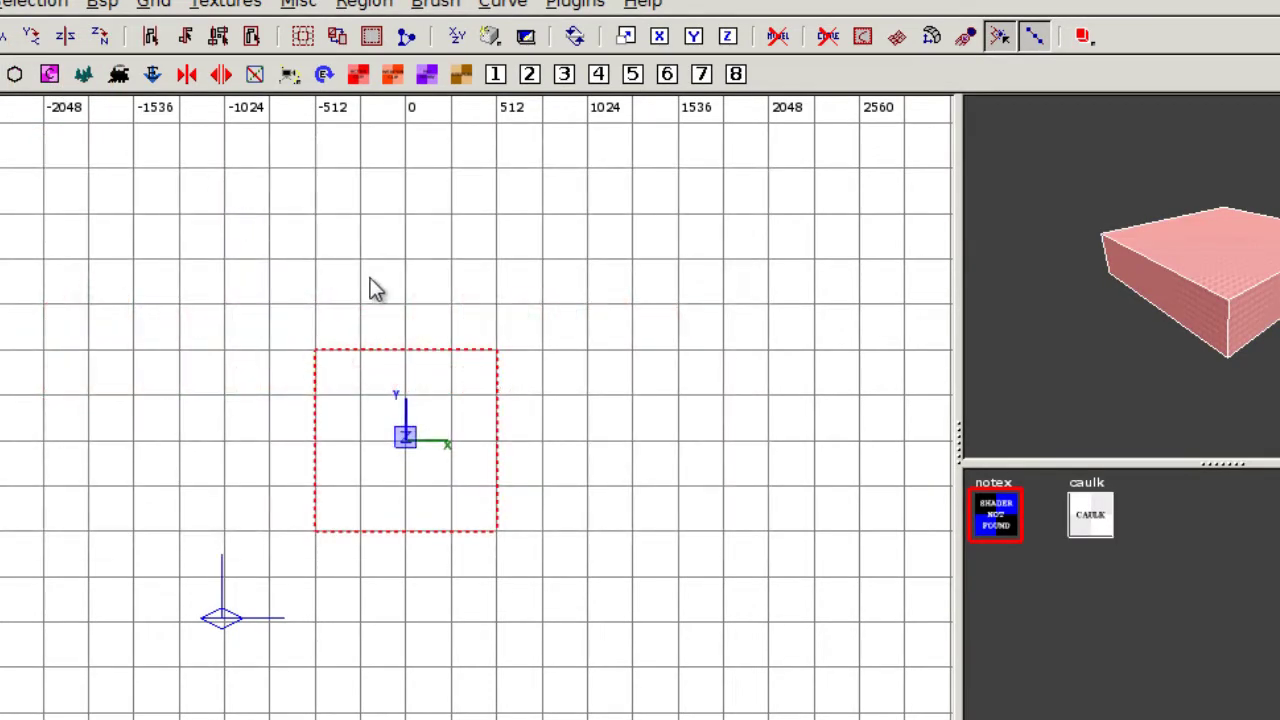
Extend all four sides of the caulk brush to 3072 by 3072 units, reaching from -1536 to 1536 on both axes
drag(420, 306, 414, 283)
drag(546, 397, 586, 403)
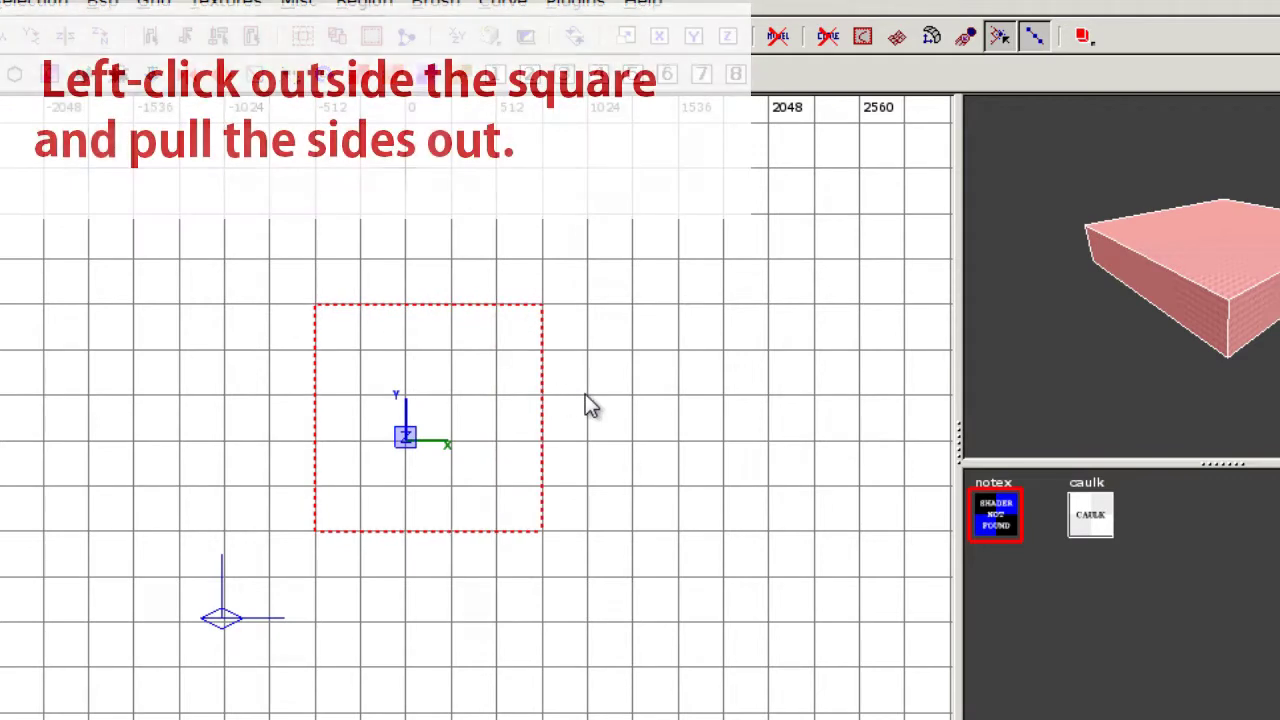
drag(440, 563, 437, 588)
drag(306, 489, 243, 477)
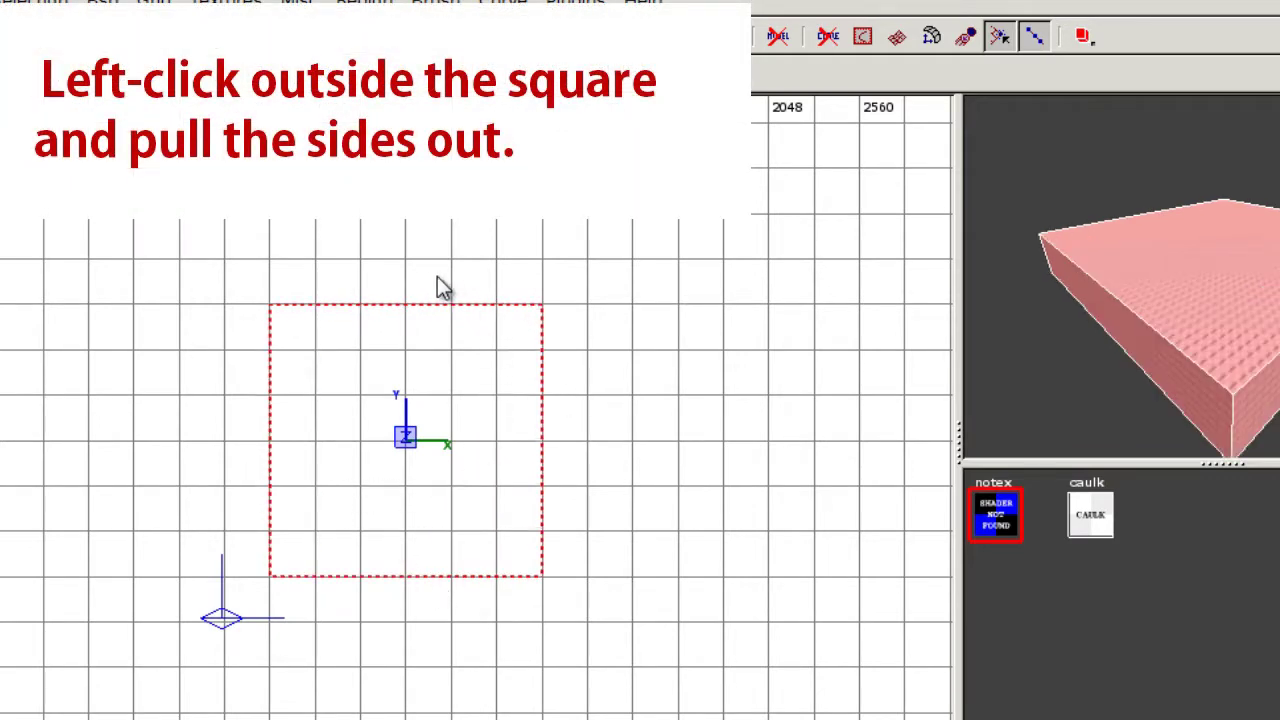
drag(420, 276, 432, 160)
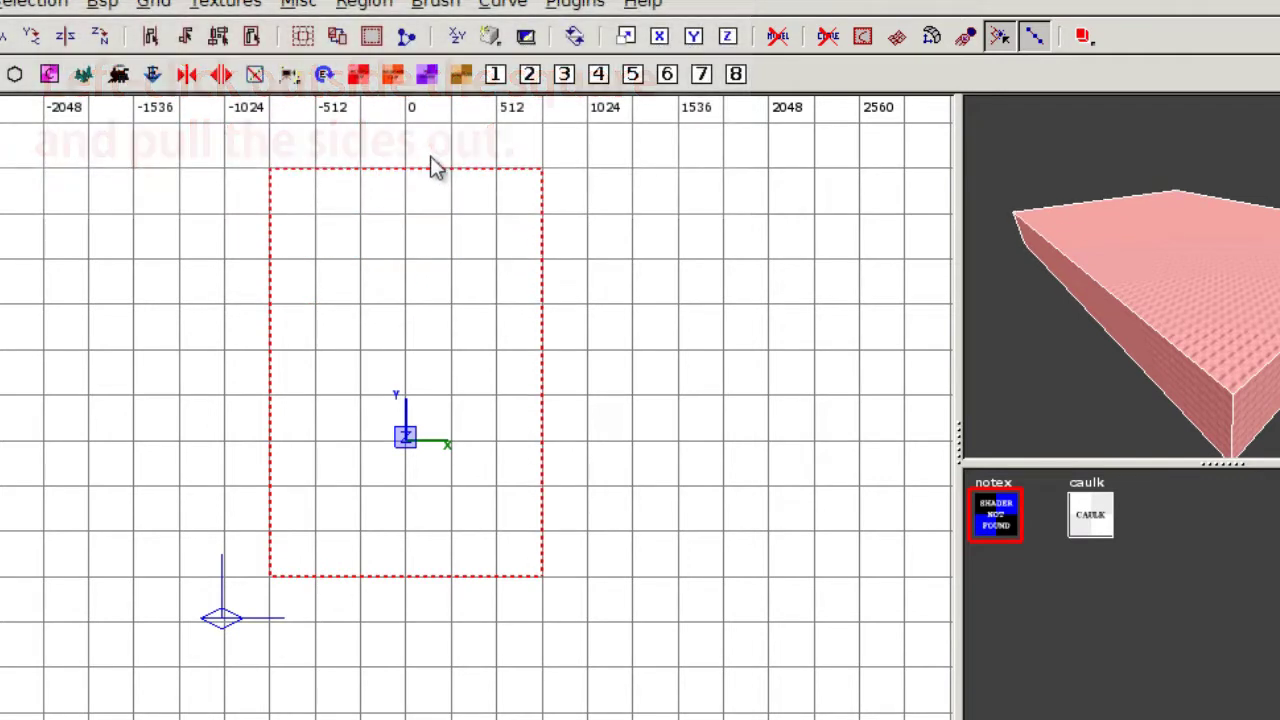
drag(580, 328, 705, 370)
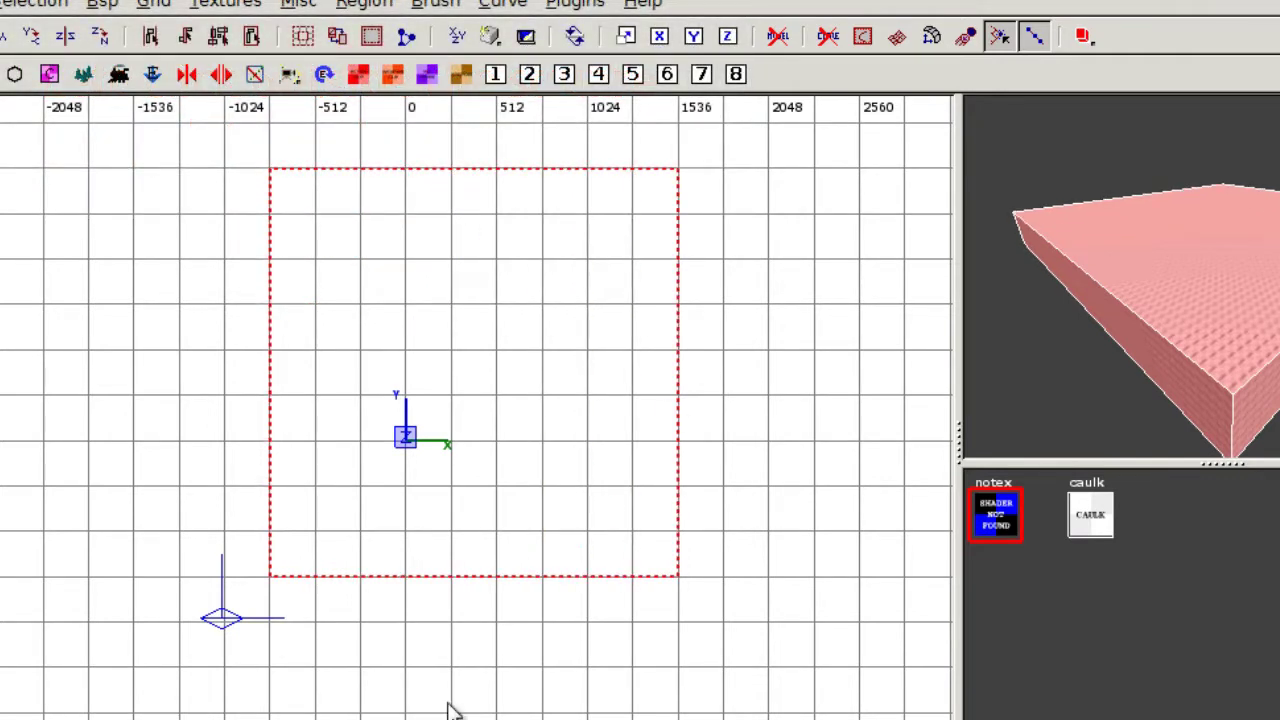
drag(463, 650, 466, 719)
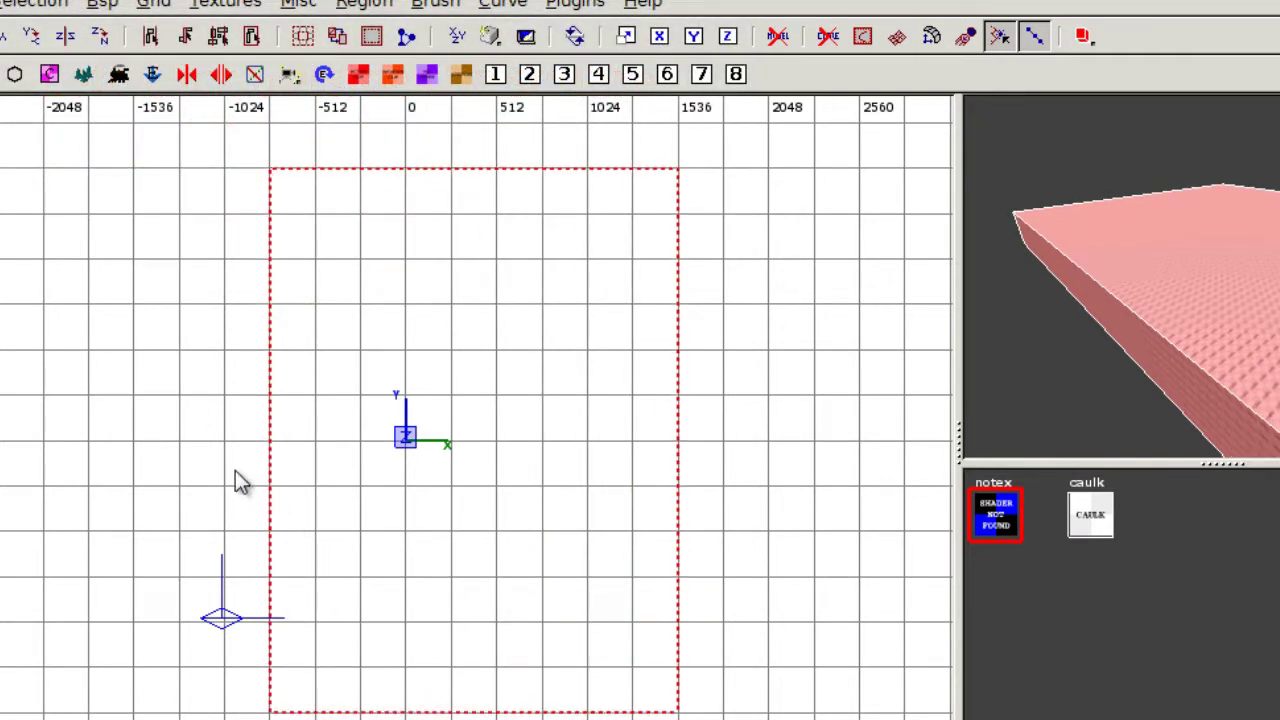
drag(235, 472, 91, 463)
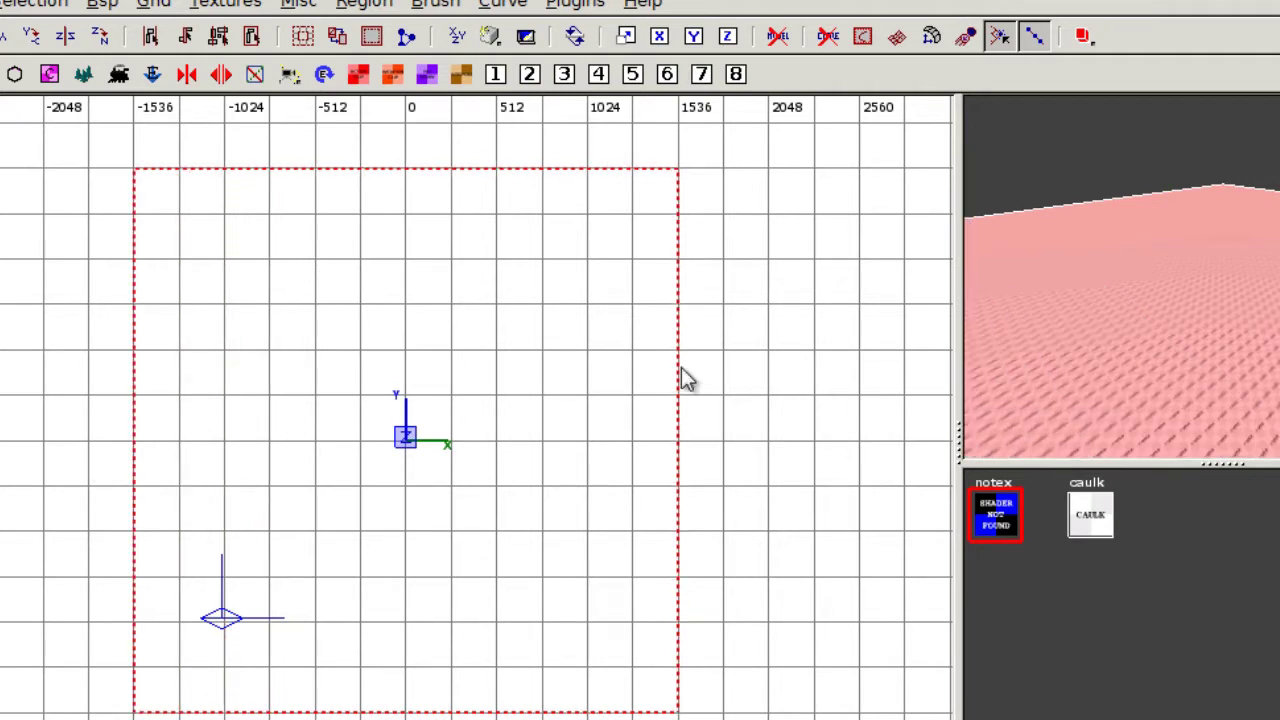
right_click(1110, 328)
key(Down)
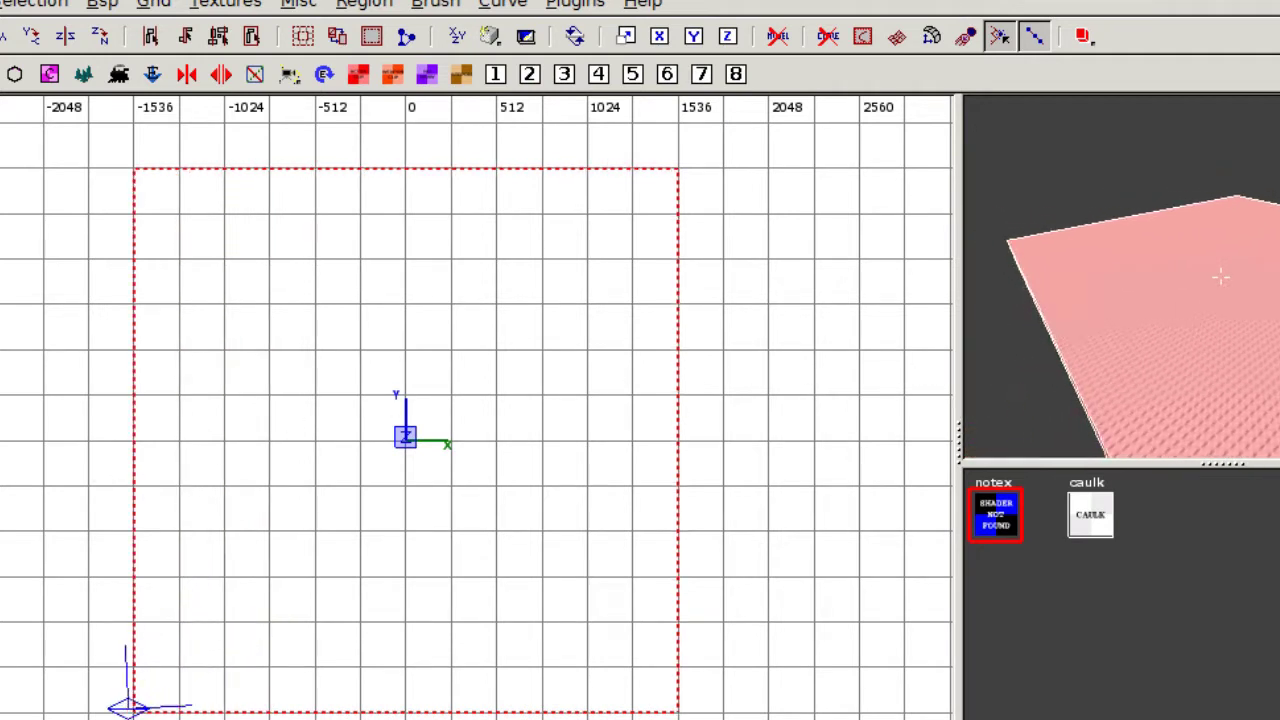
key(Down)
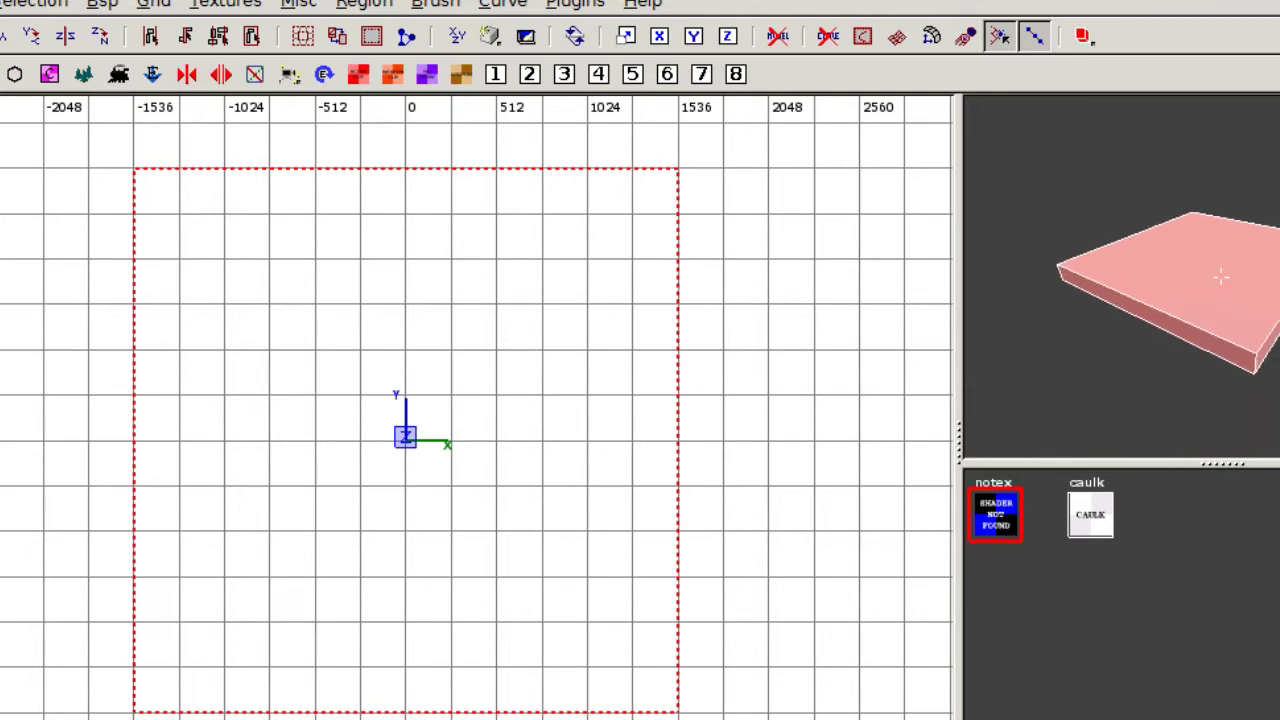
Extend all four sides of the caulk brush to 4096 by 4096 units, reaching from -2048 to 2048 on both axes
right_click(1221, 276)
scroll(471, 431, down, 2)
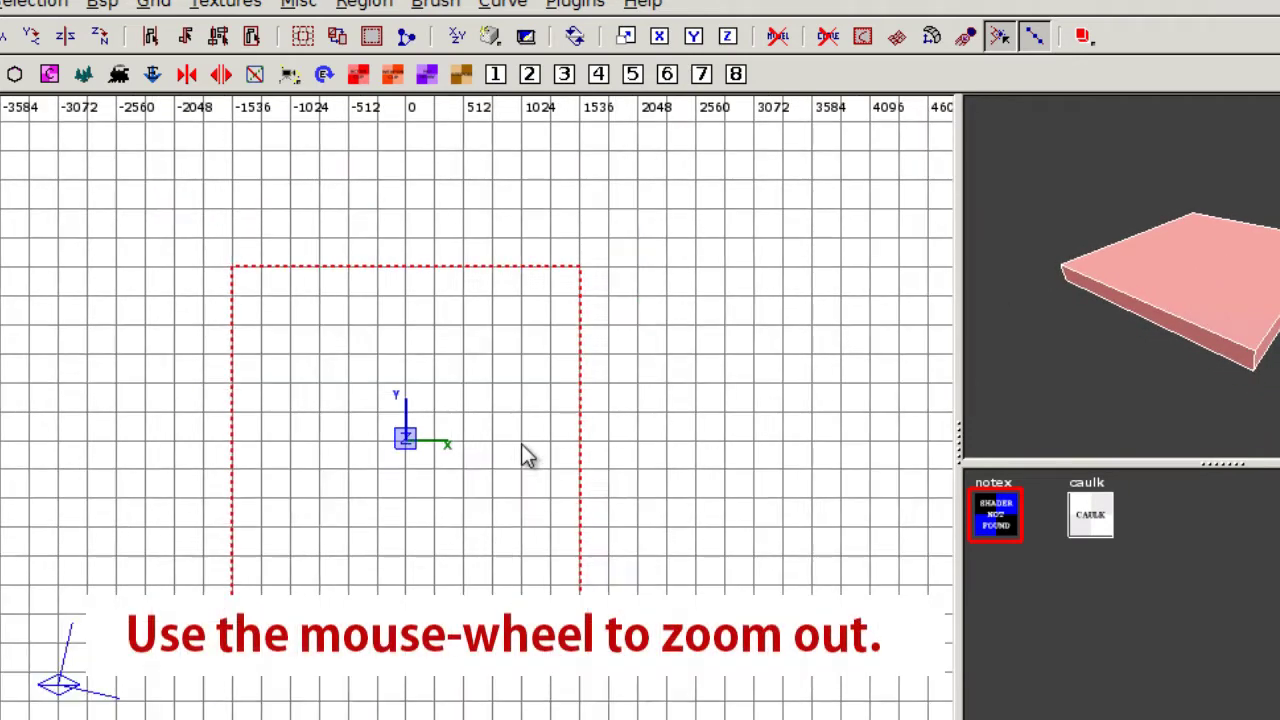
scroll(528, 455, down, 1)
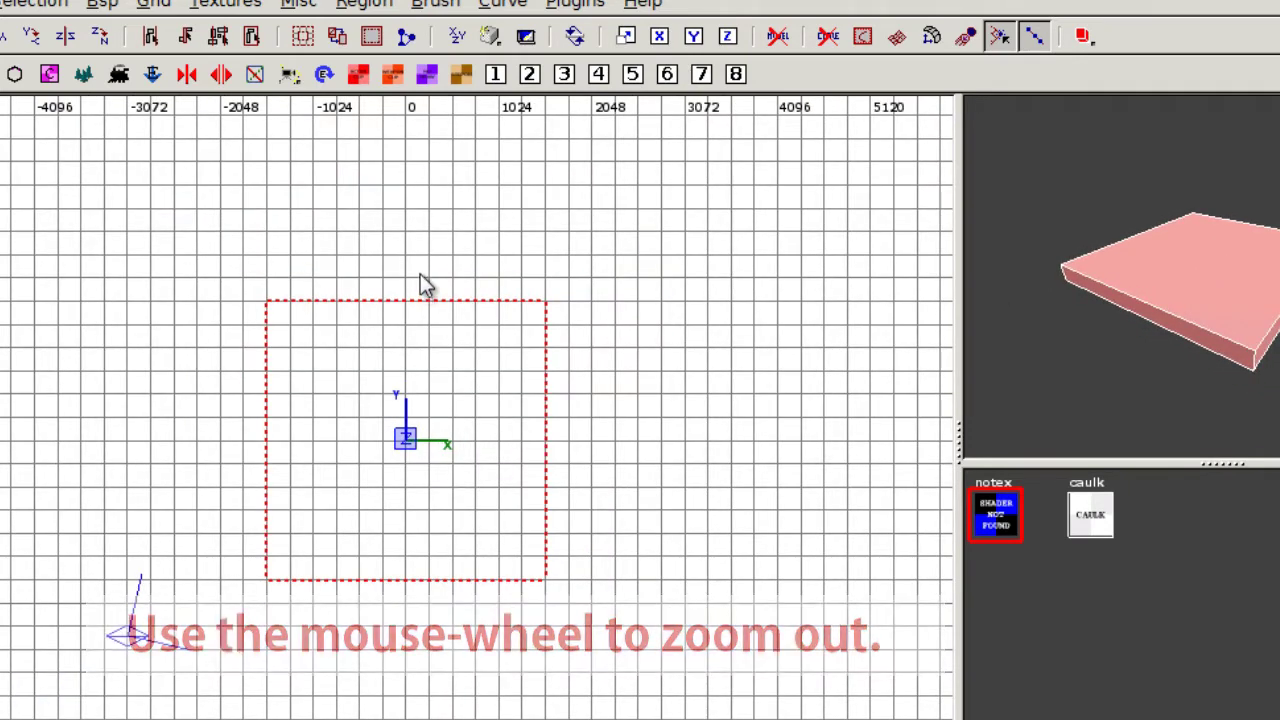
drag(420, 272, 418, 227)
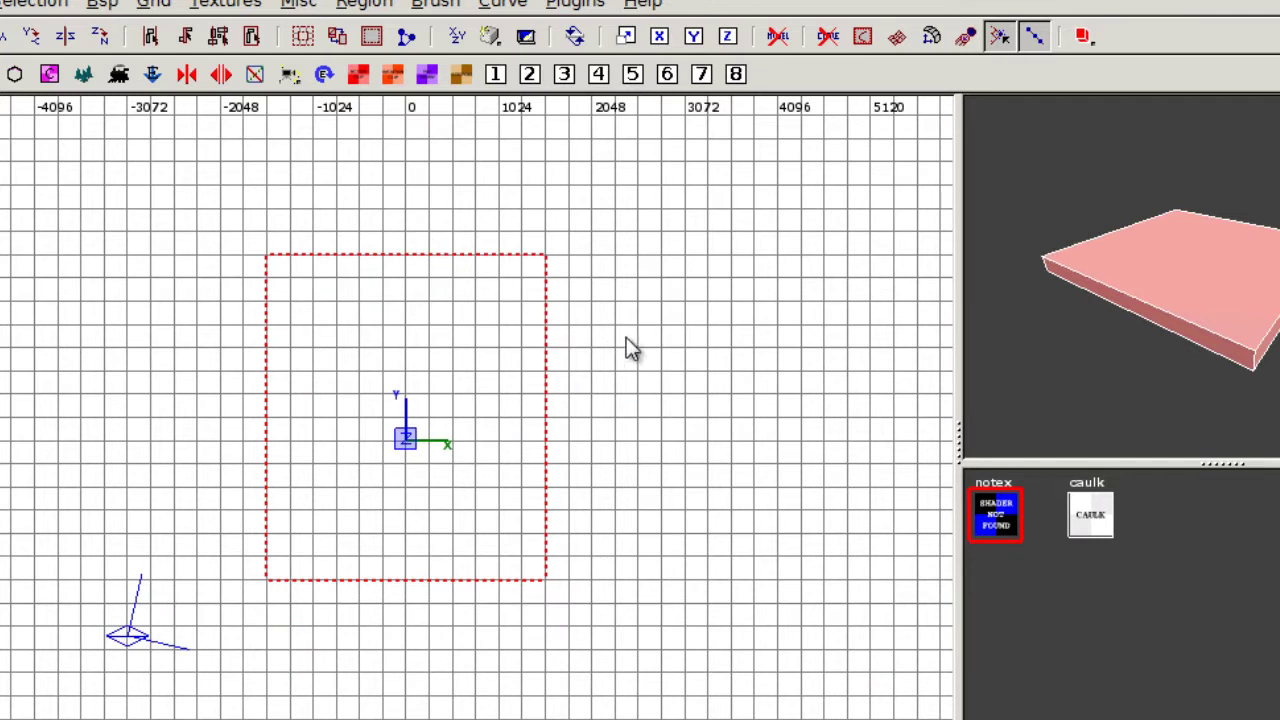
drag(626, 350, 654, 363)
drag(480, 609, 459, 672)
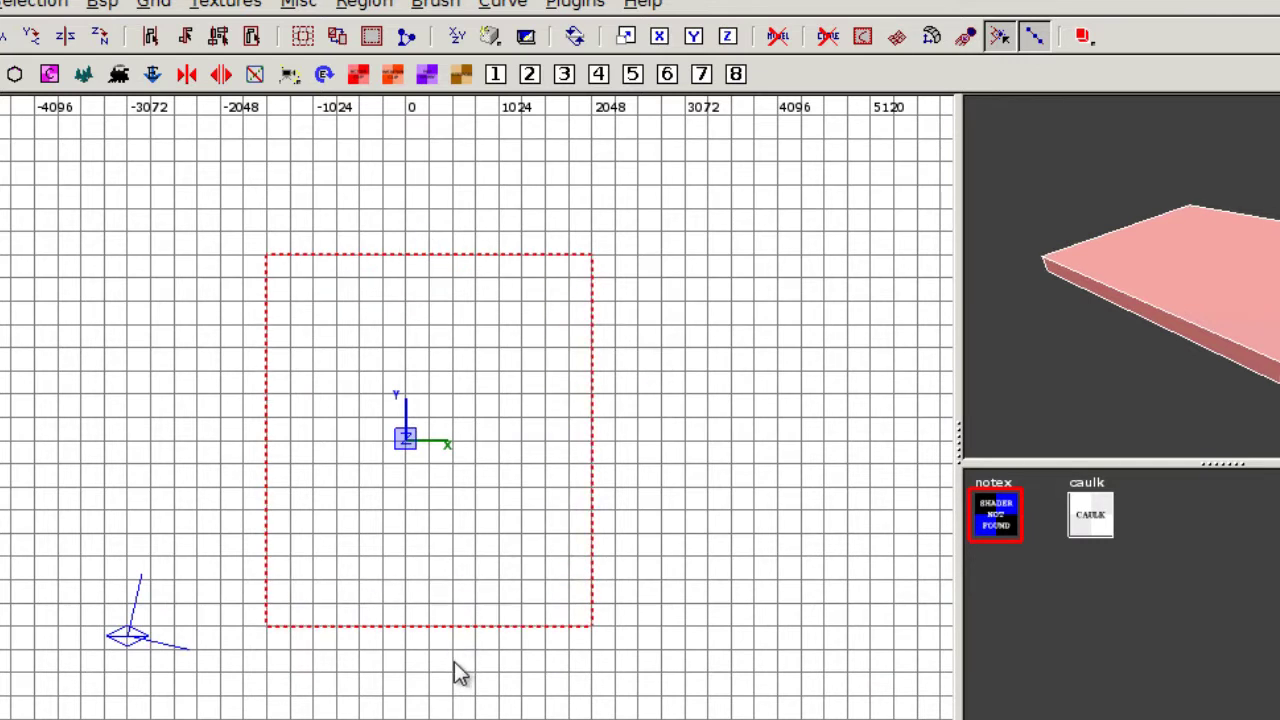
mouse_move(251, 429)
mouse_down()
mouse_move(211, 437)
mouse_move(230, 443)
mouse_up()
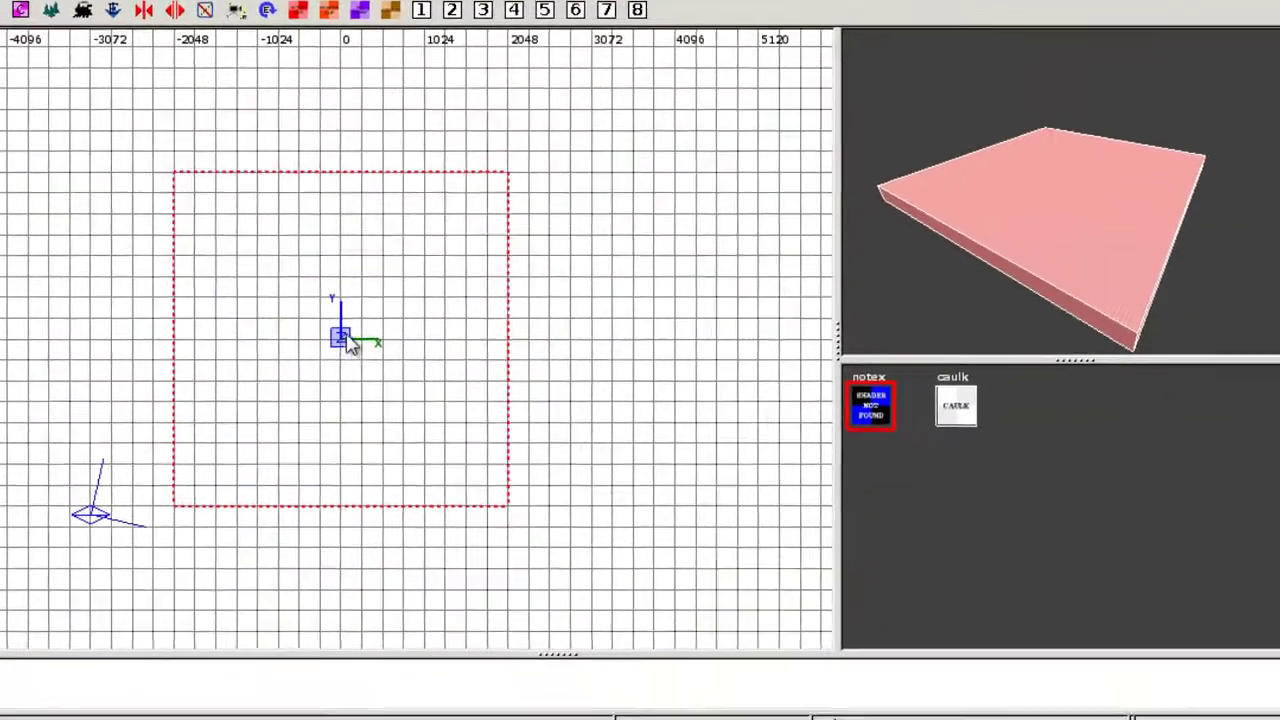
Fly around the enlarged caulk brush in the 3D view to examine it from different angles
scroll(337, 318, up, 1)
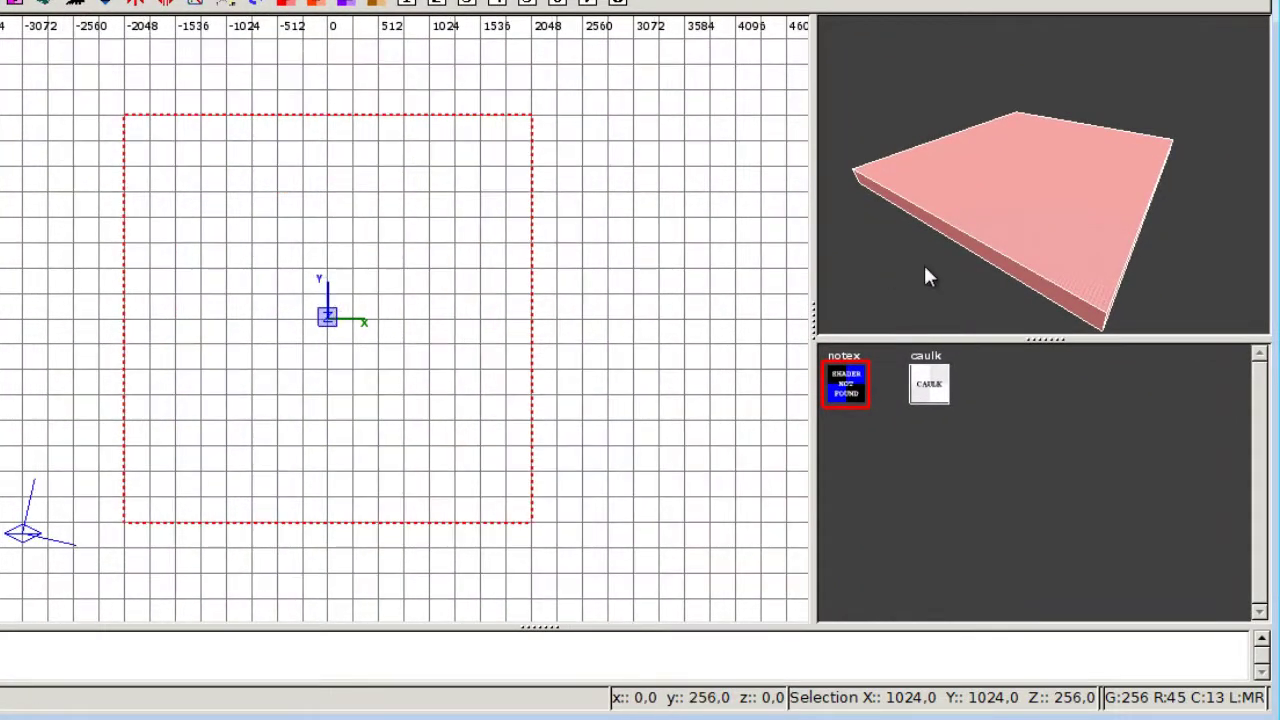
right_click(1034, 249)
key(Up)
key(Right)
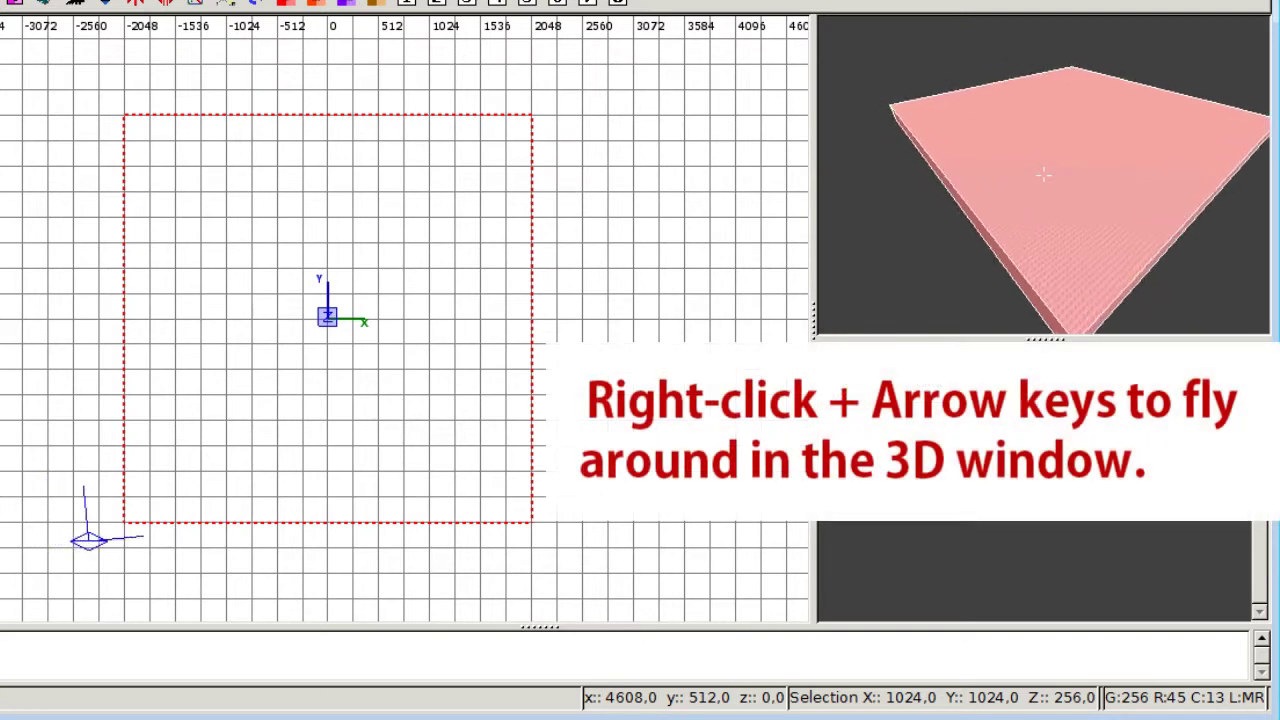
key(Left)
key(Right)
key(Up)
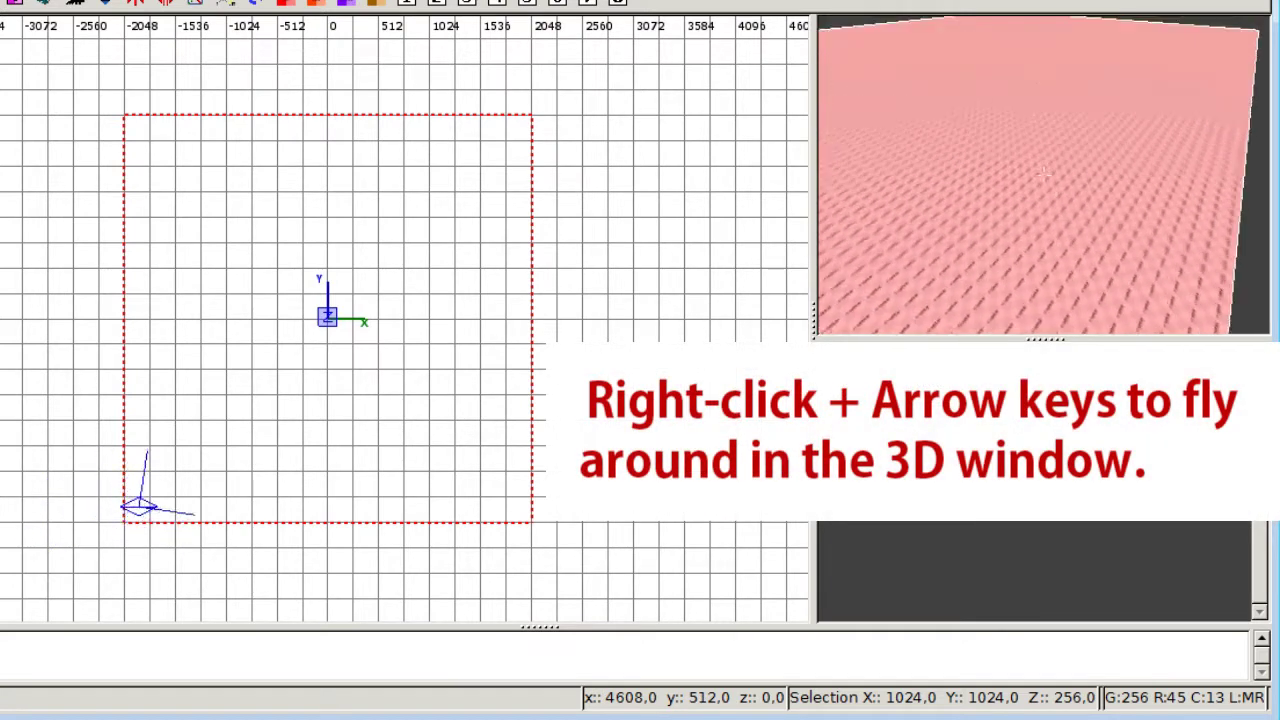
key(Down)
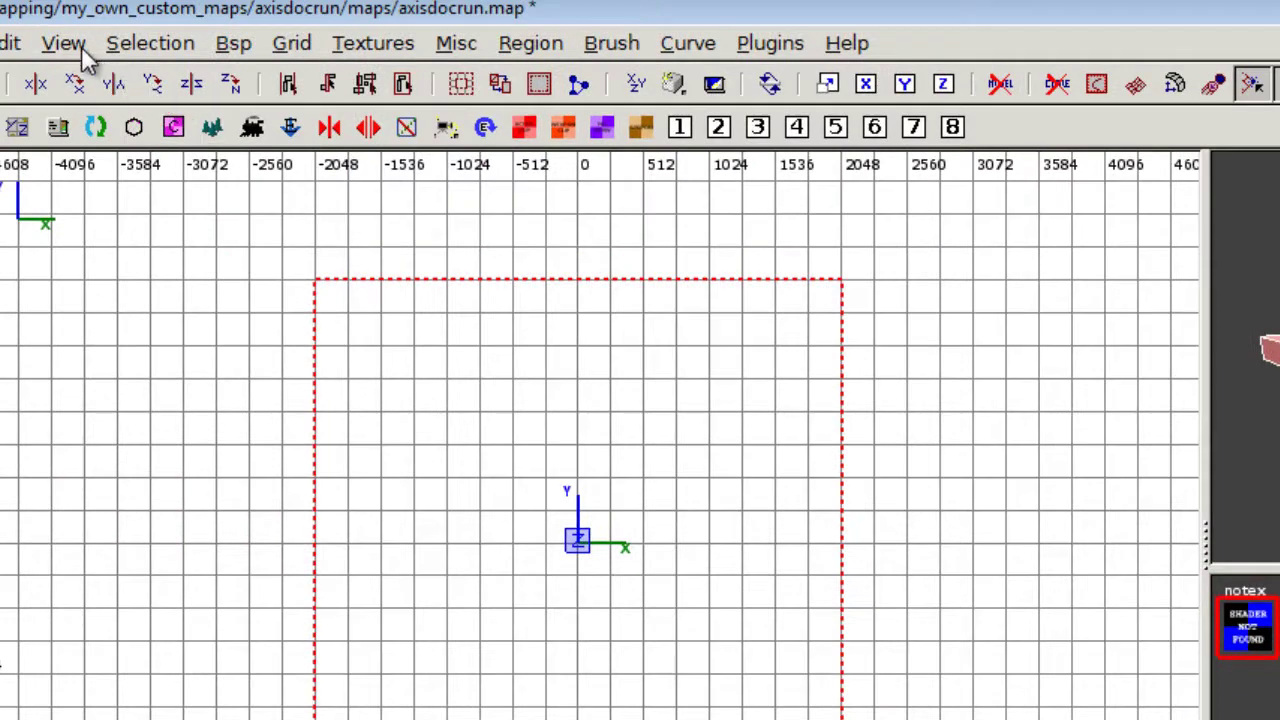
In the XZ side view, set the grid size to 16 and lower the brush's upper side until it is 16 units thick
click(82, 48)
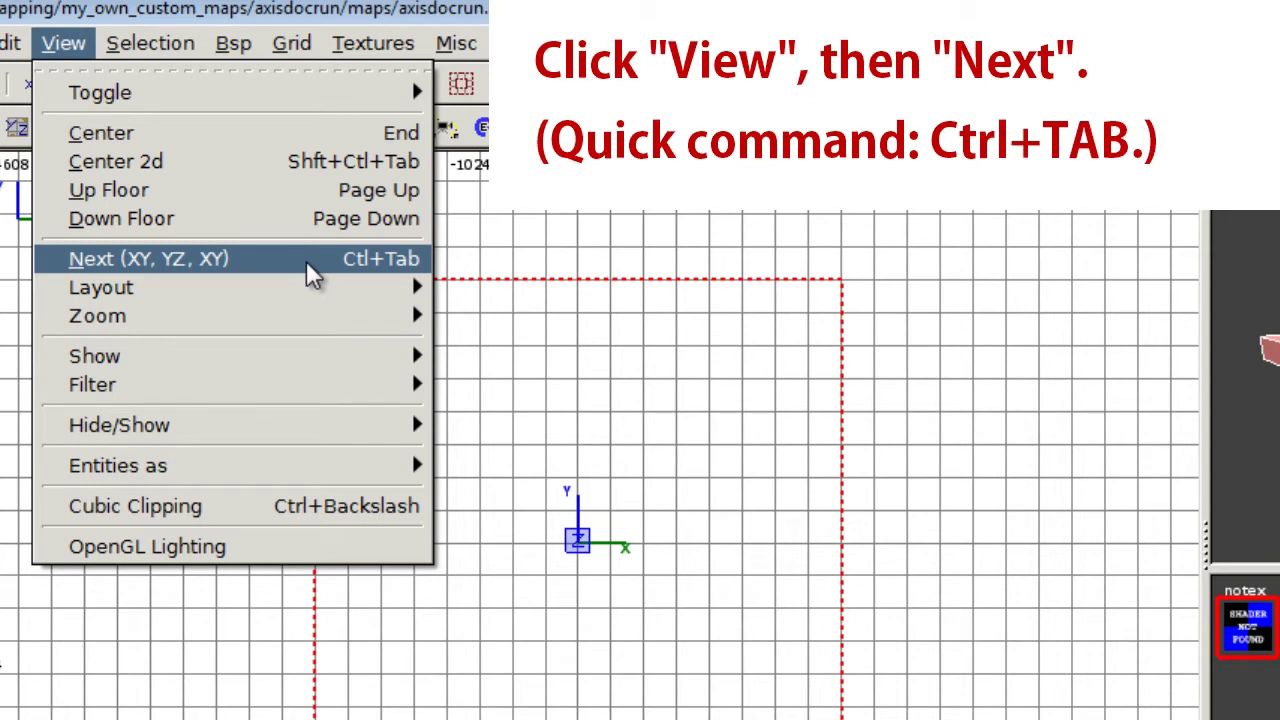
click(306, 262)
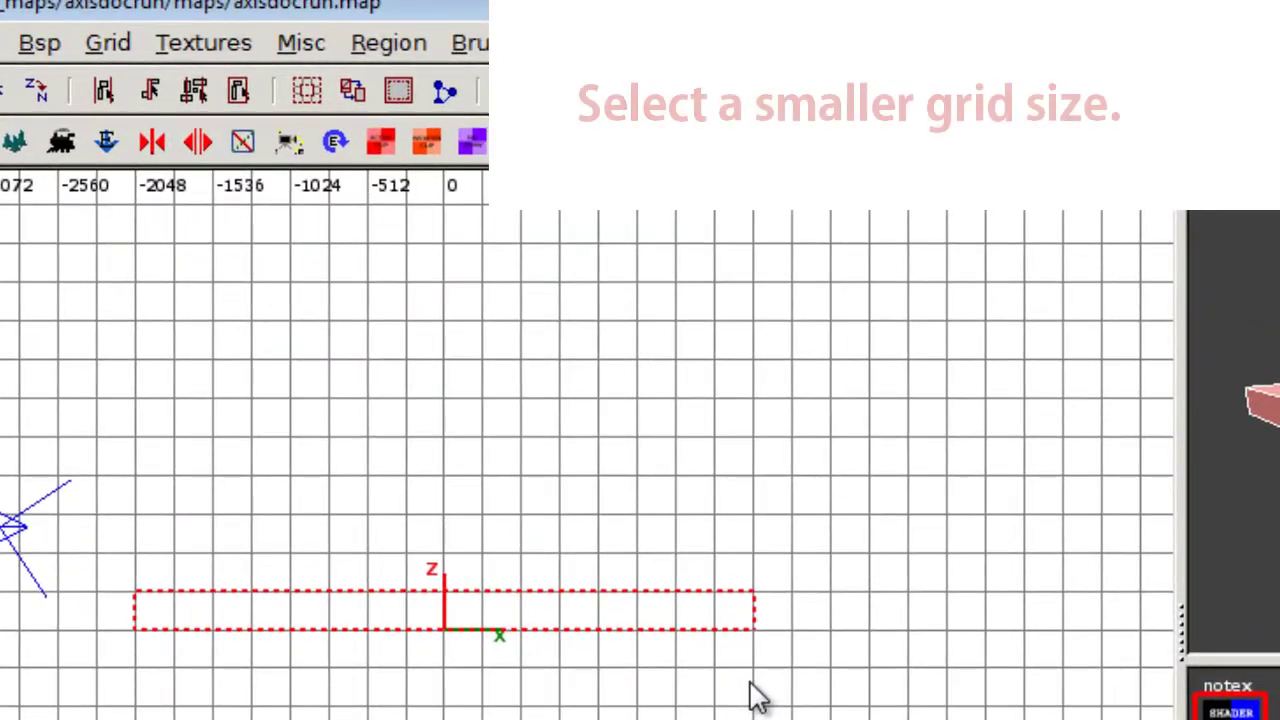
click(87, 40)
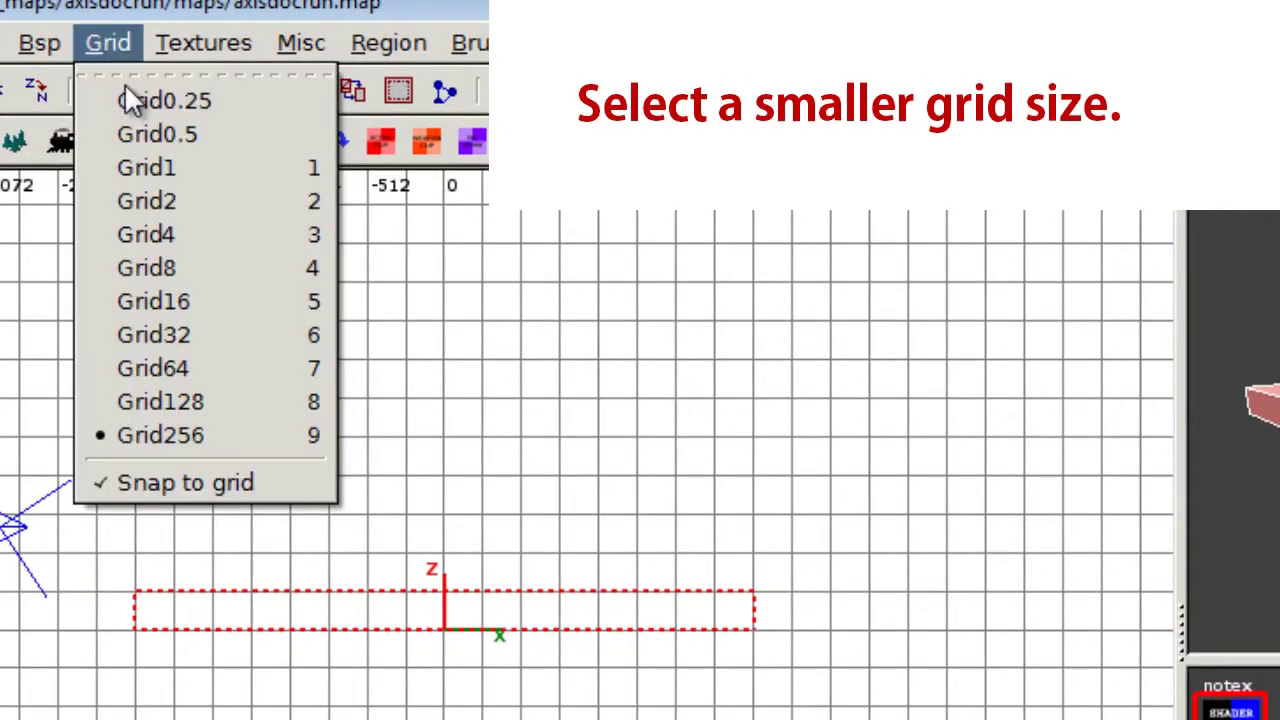
click(205, 300)
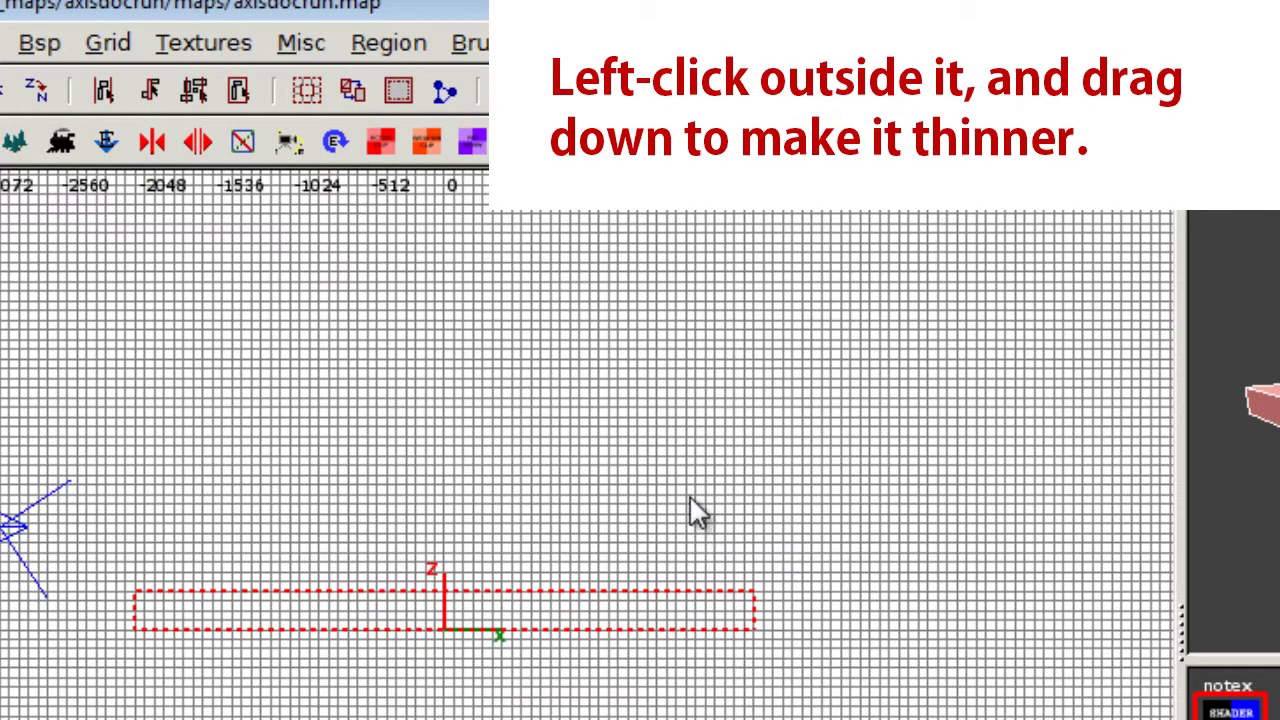
drag(696, 489, 705, 525)
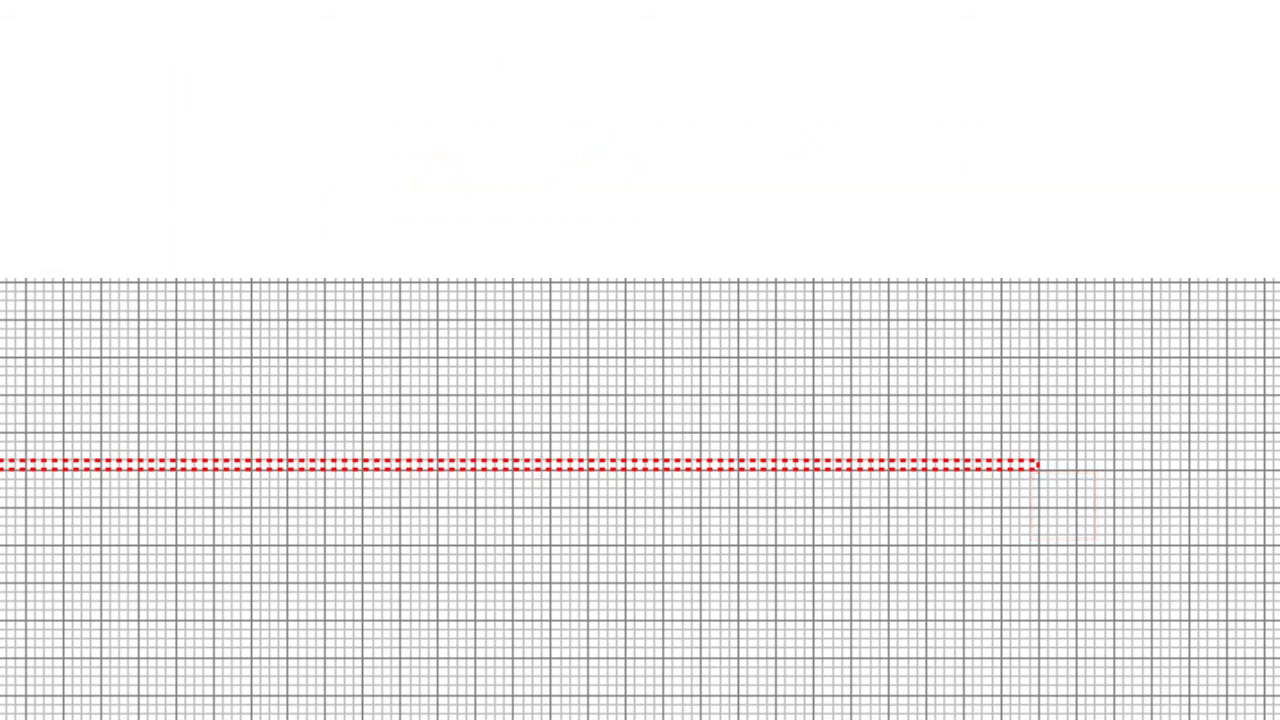
Lock the X and Y axes and move the thin brush vertically to just below the origin
right_drag(1039, 465, 962, 511)
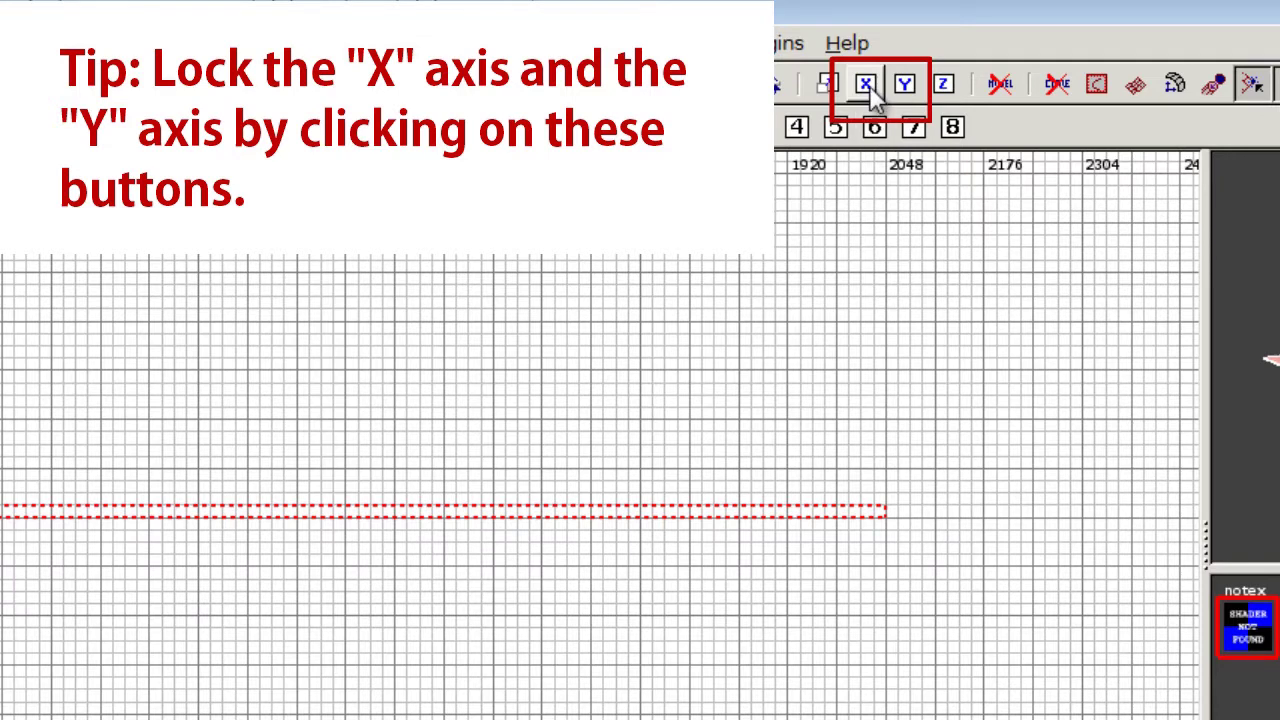
click(903, 84)
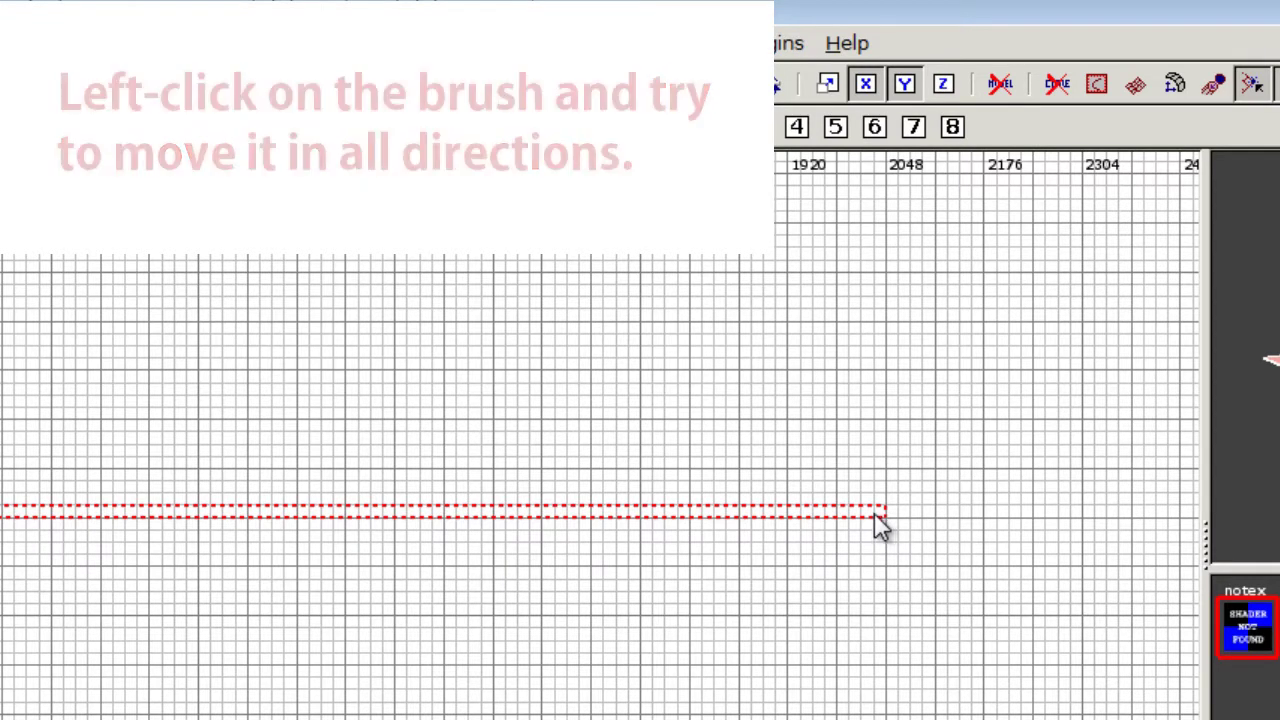
mouse_move(876, 525)
mouse_down()
mouse_move(874, 446)
mouse_move(870, 570)
mouse_up()
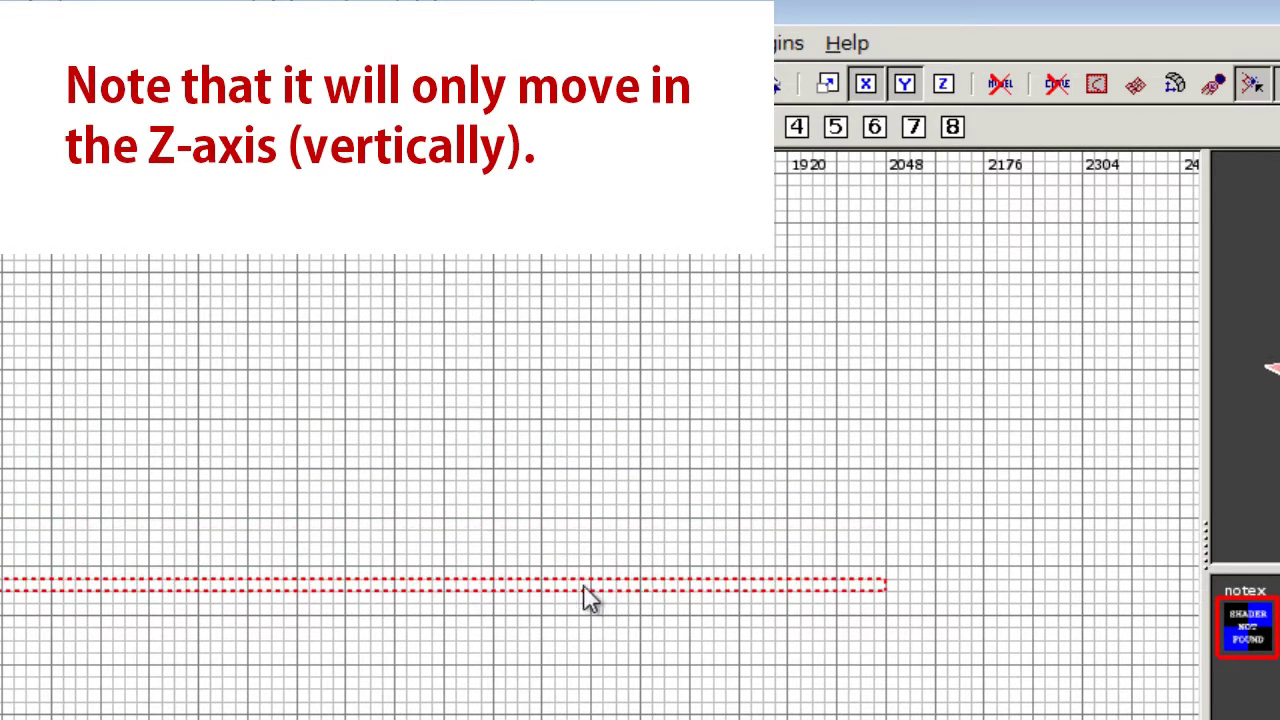
mouse_move(841, 515)
mouse_down()
mouse_move(849, 529)
mouse_move(780, 560)
mouse_move(851, 591)
mouse_move(841, 552)
mouse_up()
Duplicate the thin floor brush in place with copy and paste
scroll(850, 590, down, 4)
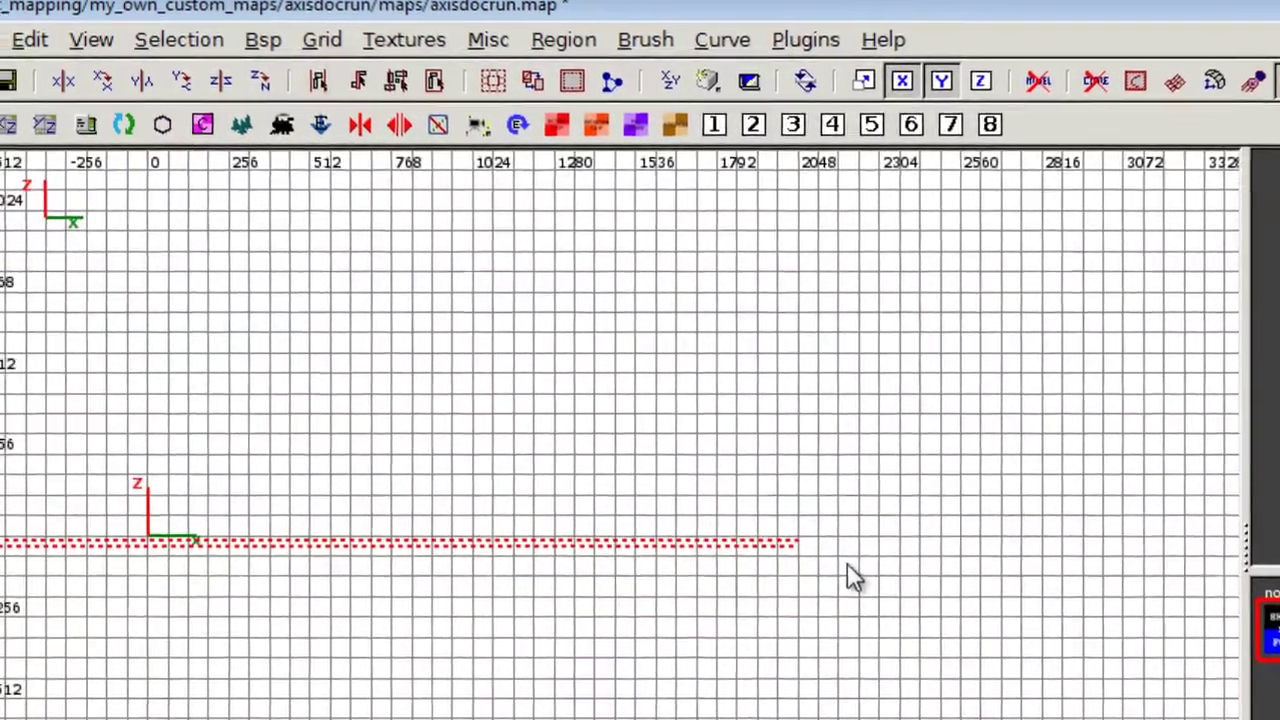
scroll(816, 579, up, 1)
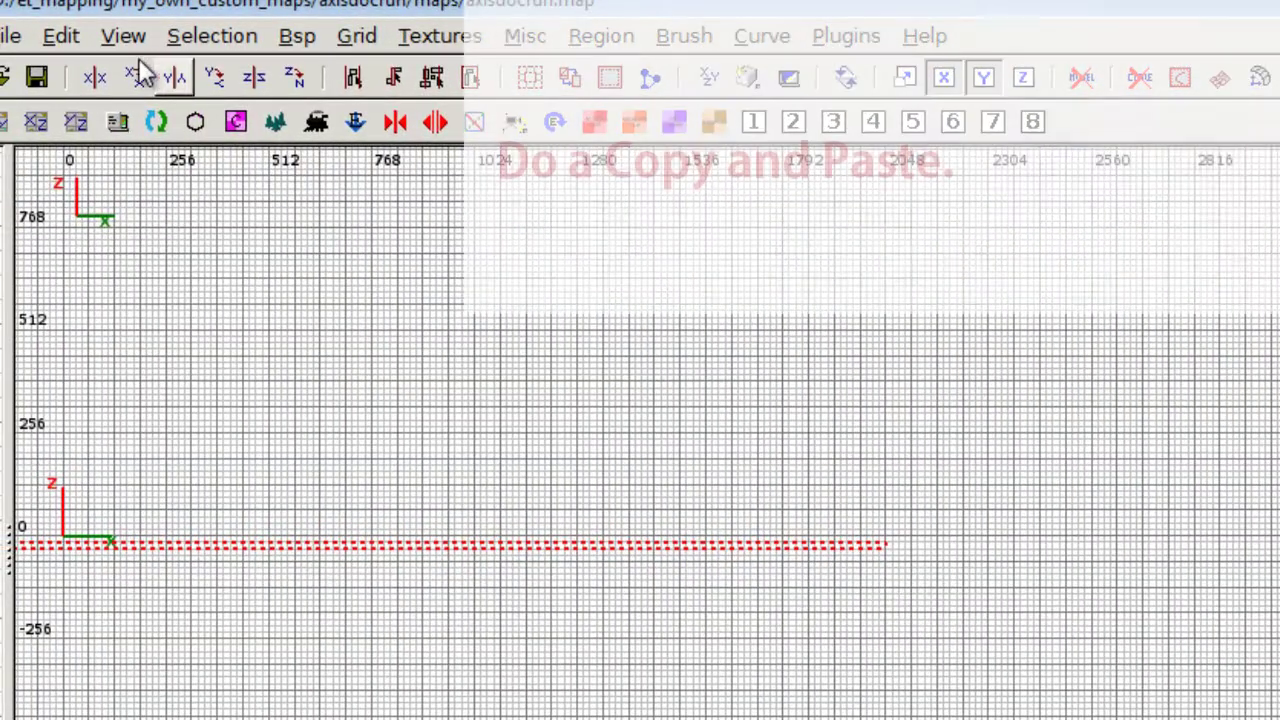
click(63, 34)
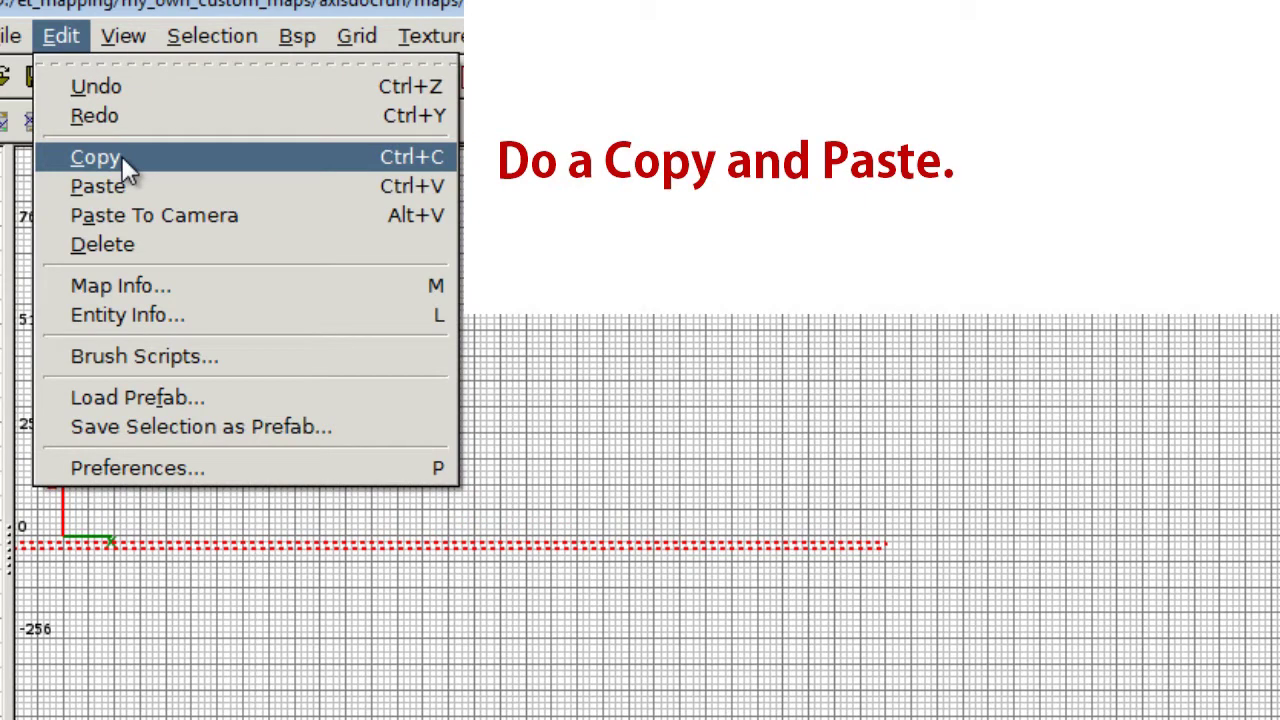
click(121, 155)
click(63, 36)
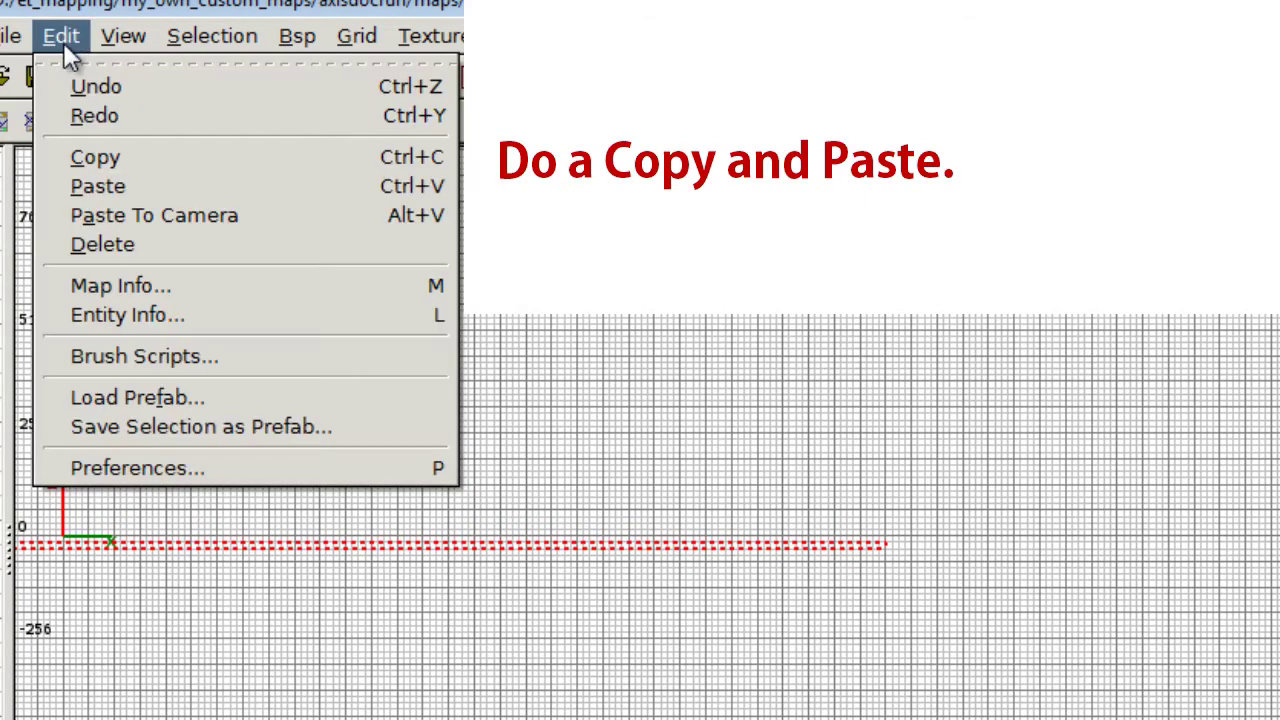
click(178, 184)
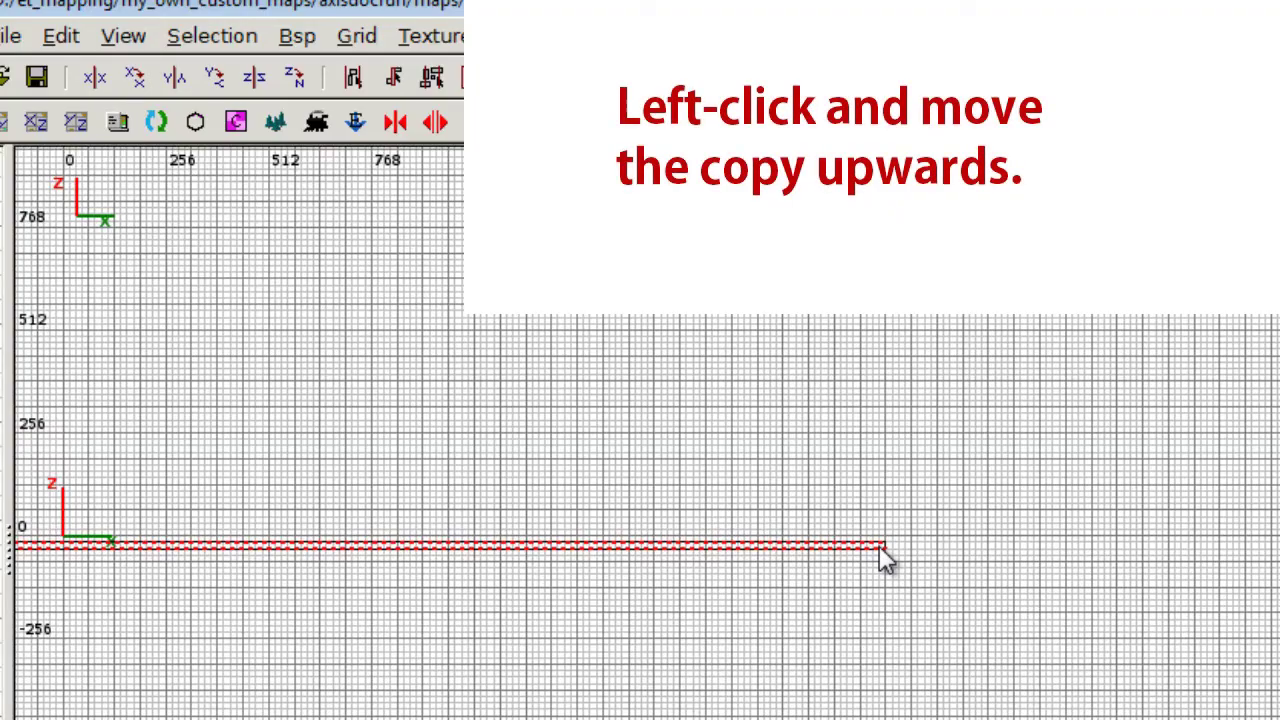
Raise the pasted copy straight up to about 1280 units above the floor brush as the ceiling of the box
drag(880, 545, 877, 435)
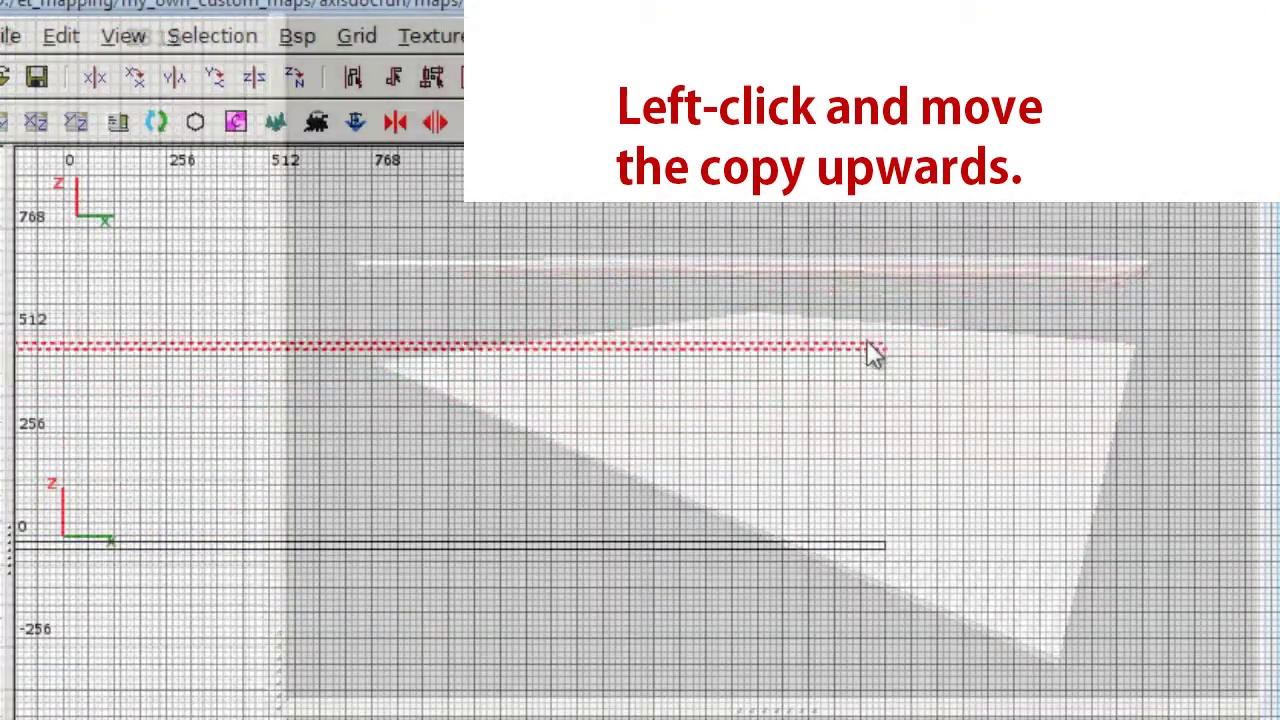
drag(871, 351, 859, 250)
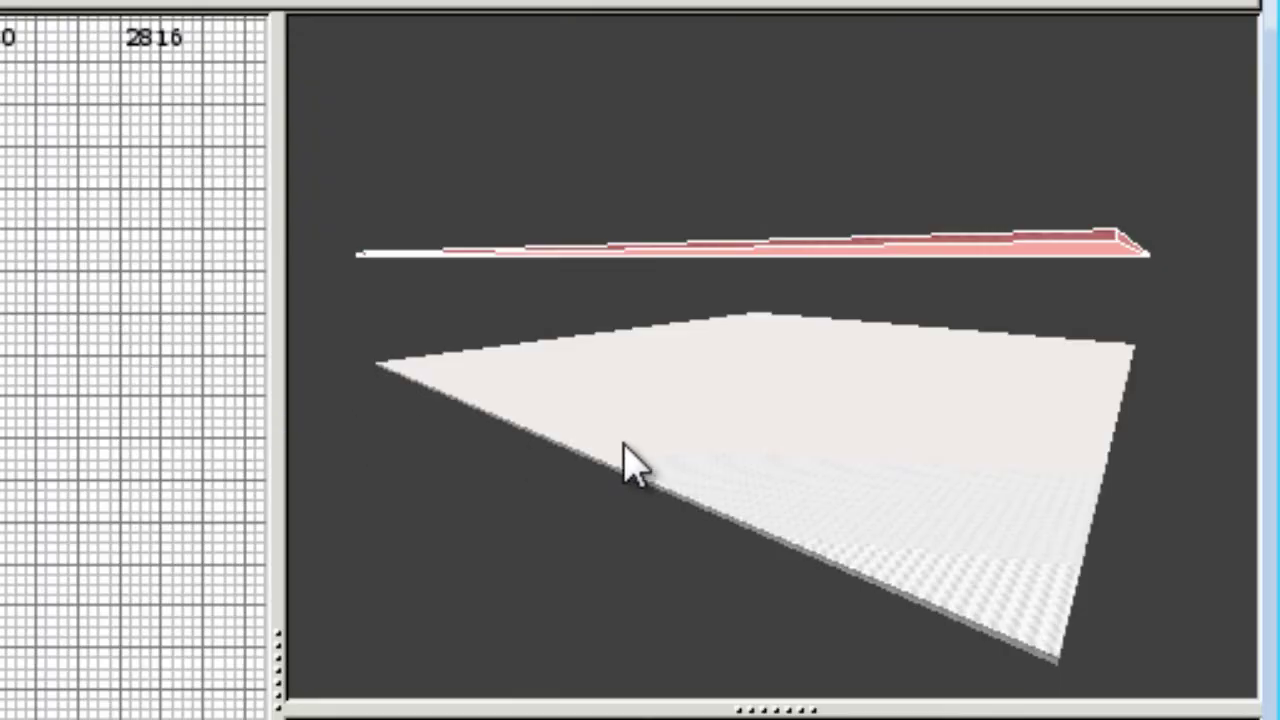
right_click(772, 357)
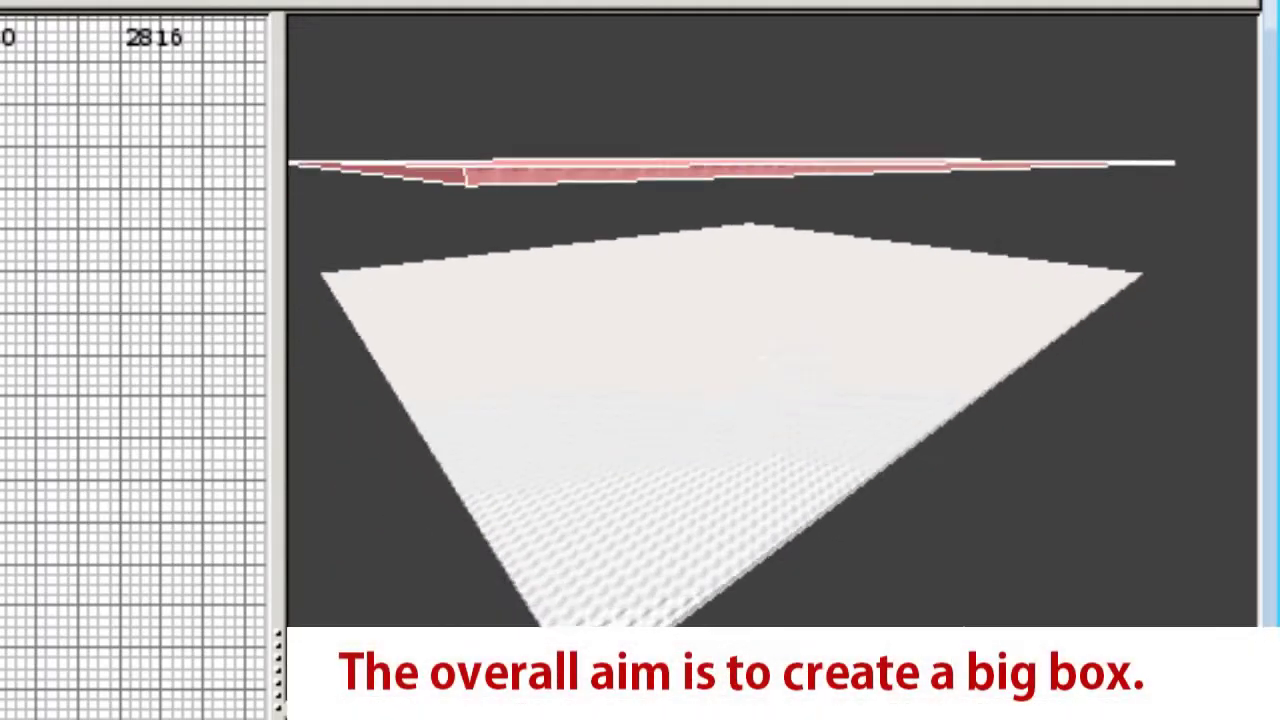
drag(771, 358, 772, 358)
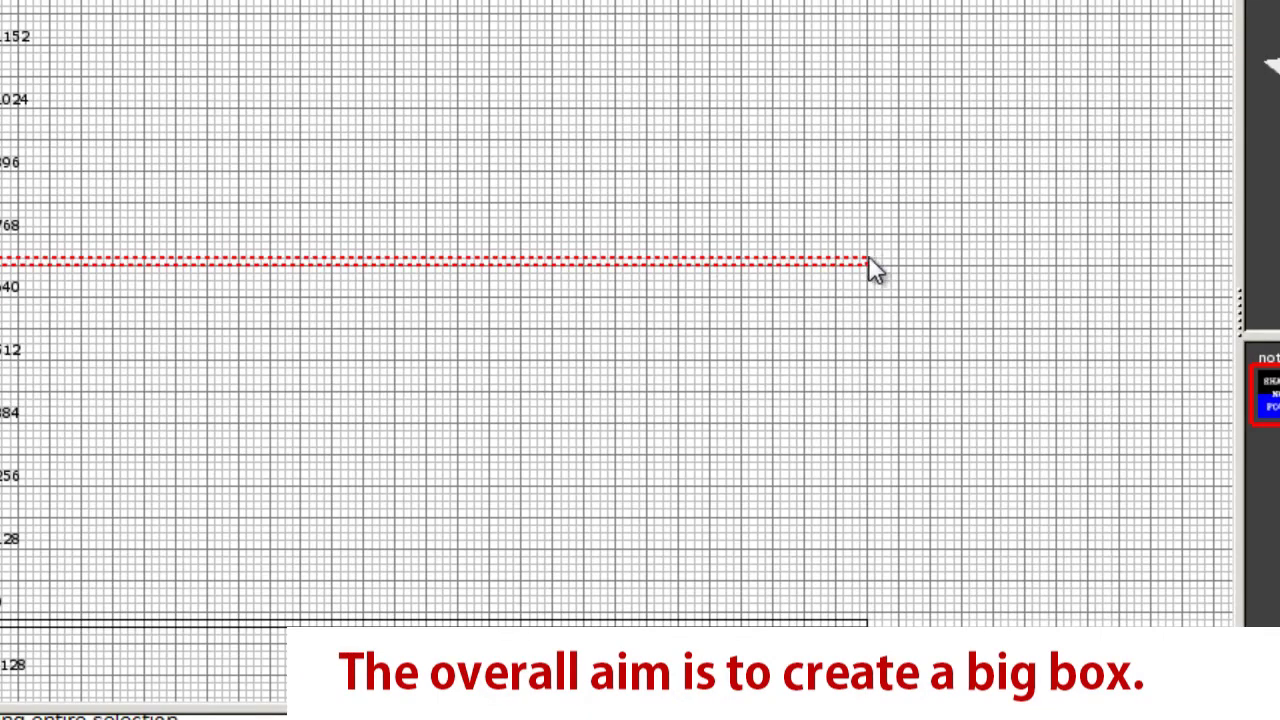
drag(861, 257, 863, 186)
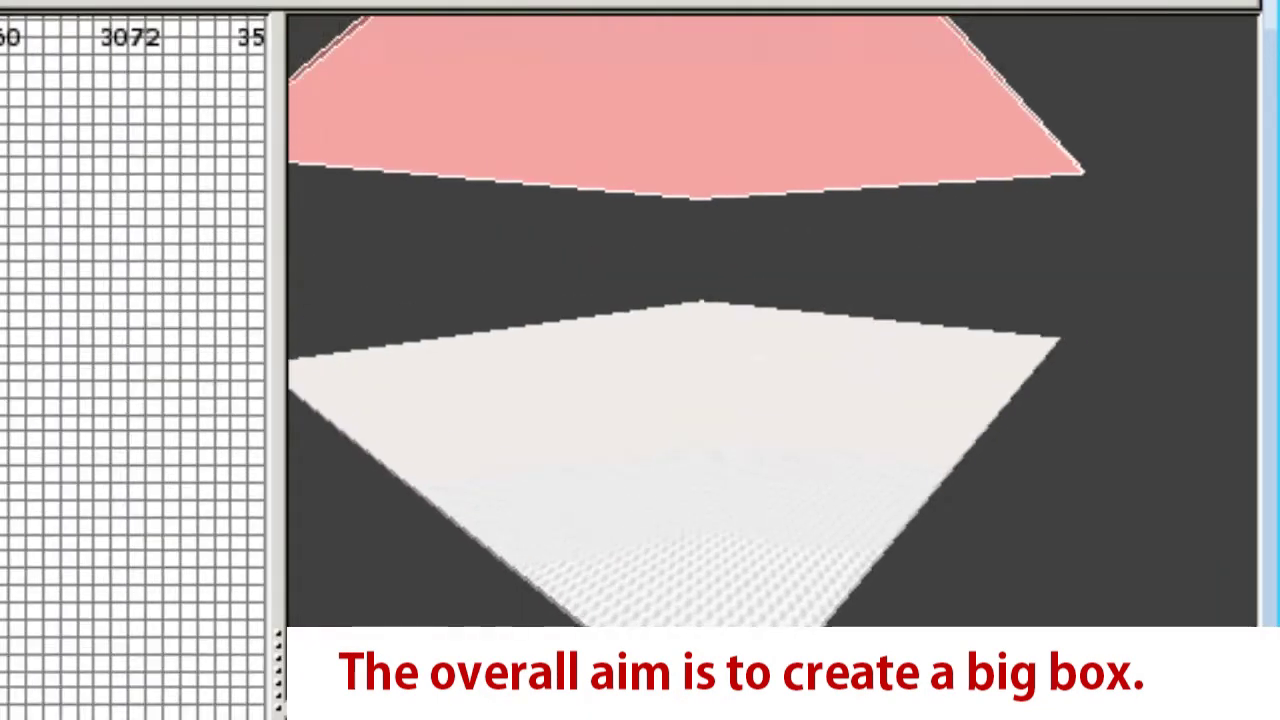
right_click(771, 357)
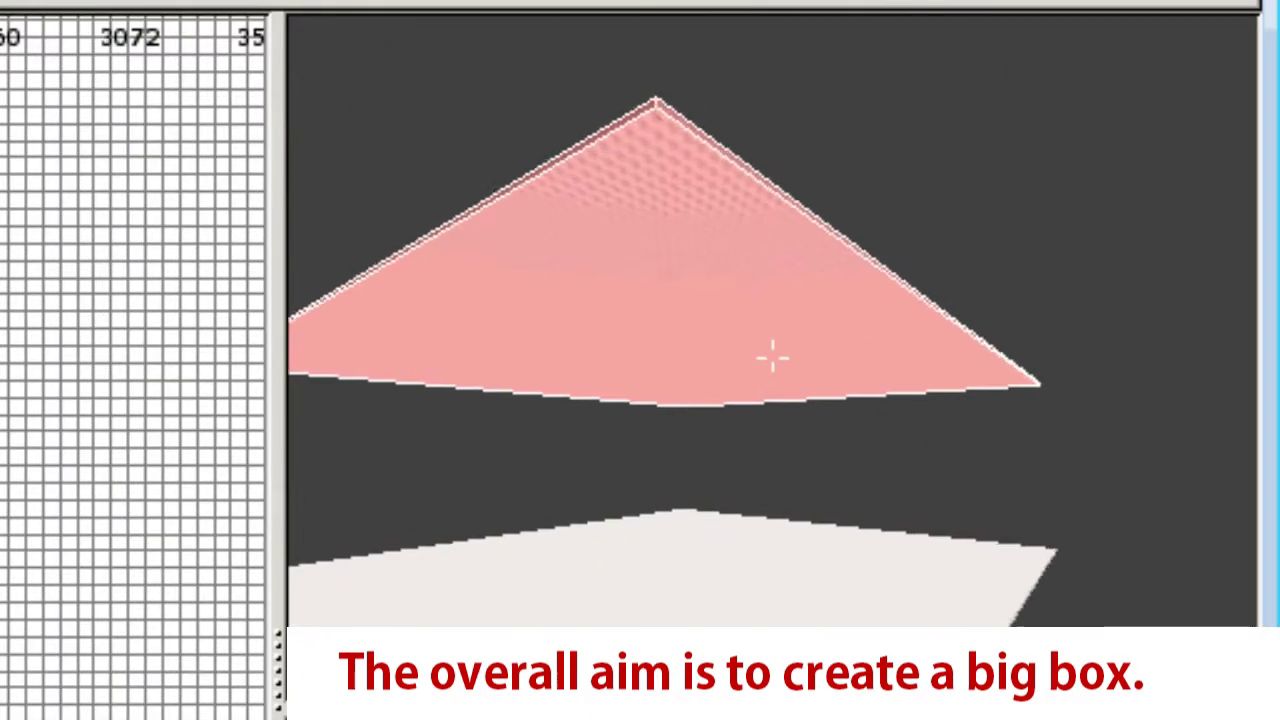
key(Right)
key(Up)
right_click(772, 357)
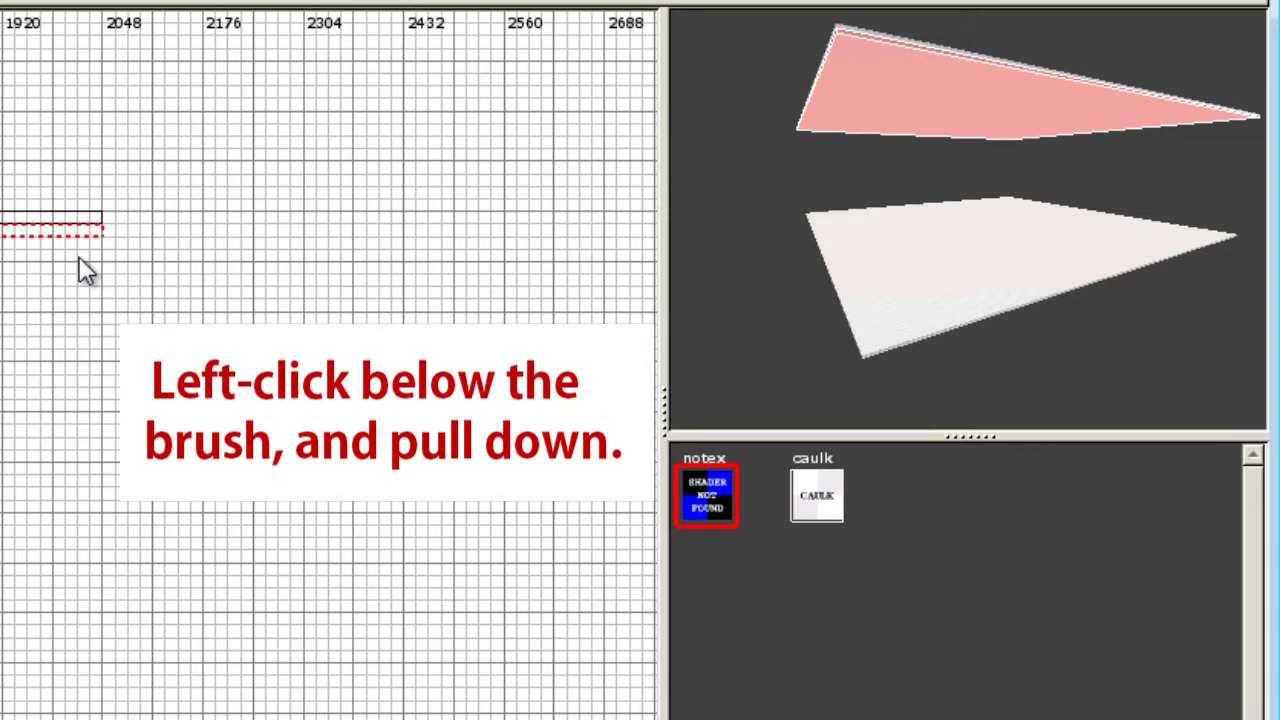
Pull the lower side of the selected brush beneath the ceiling down until it meets the floor brush
mouse_move(80, 271)
mouse_down()
mouse_move(77, 637)
mouse_move(134, 649)
mouse_up()
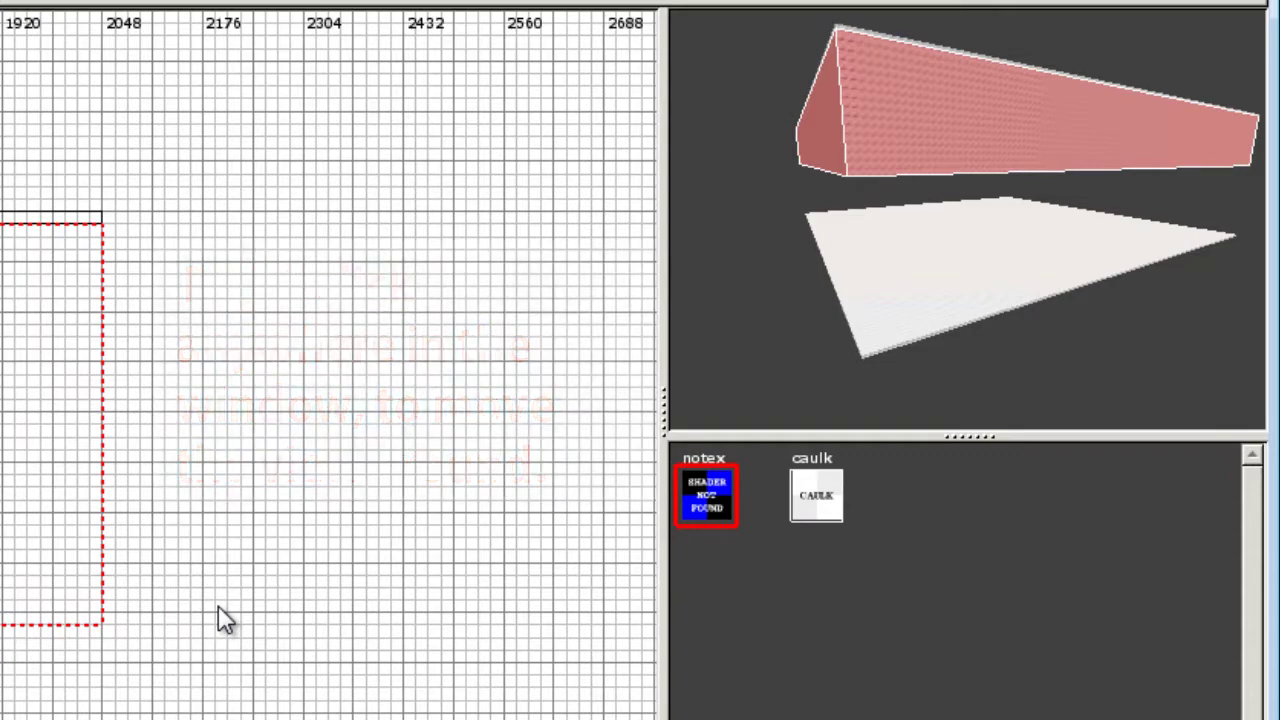
right_drag(218, 605, 141, 173)
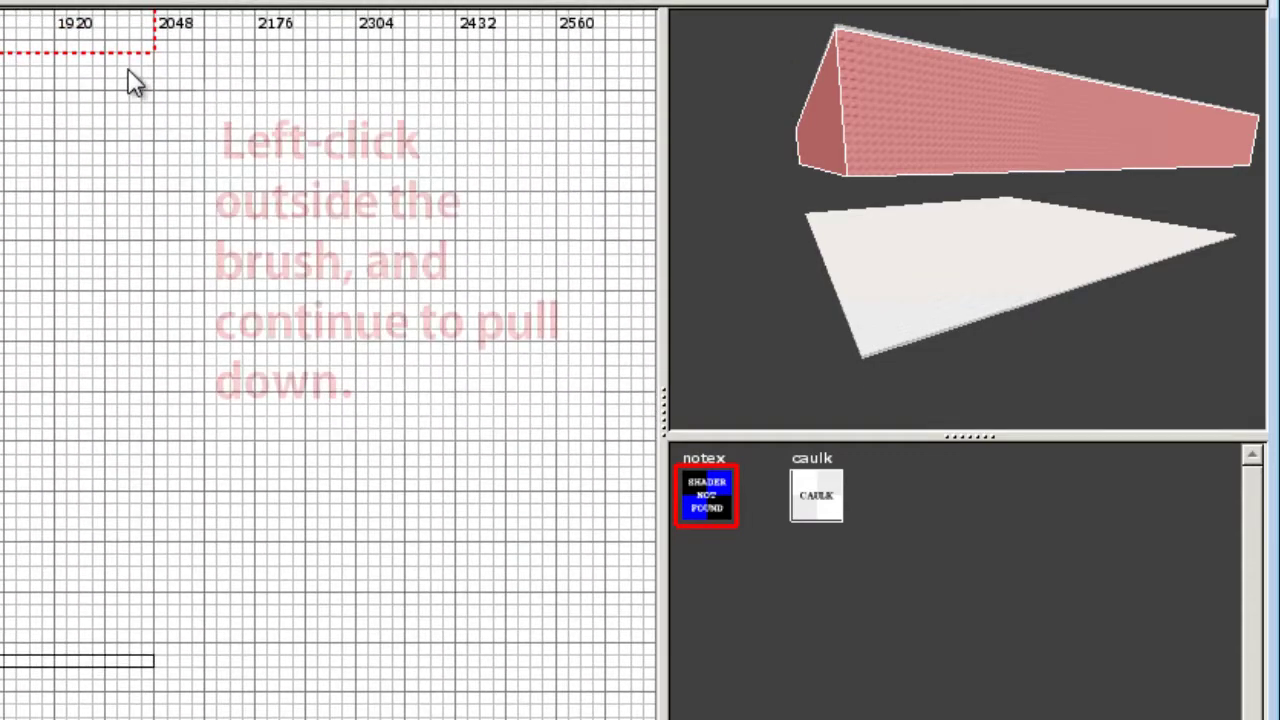
mouse_move(129, 80)
mouse_down()
mouse_move(143, 166)
mouse_move(112, 258)
mouse_move(106, 334)
mouse_move(129, 674)
mouse_move(131, 663)
mouse_up()
scroll(11, 486, down, 4)
scroll(10, 487, down, 1)
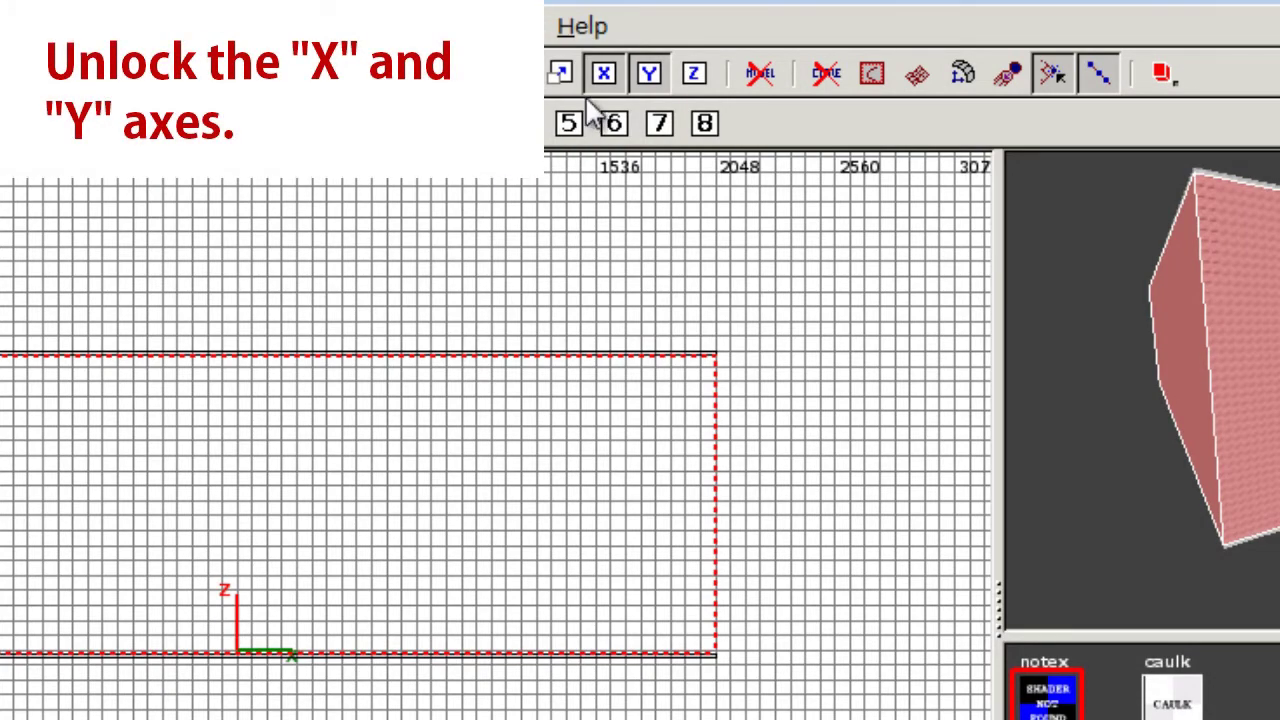
Unlock the X and Y axes and shrink the tall brush from its negative X side into a thin wall at X 2048
click(604, 72)
click(650, 74)
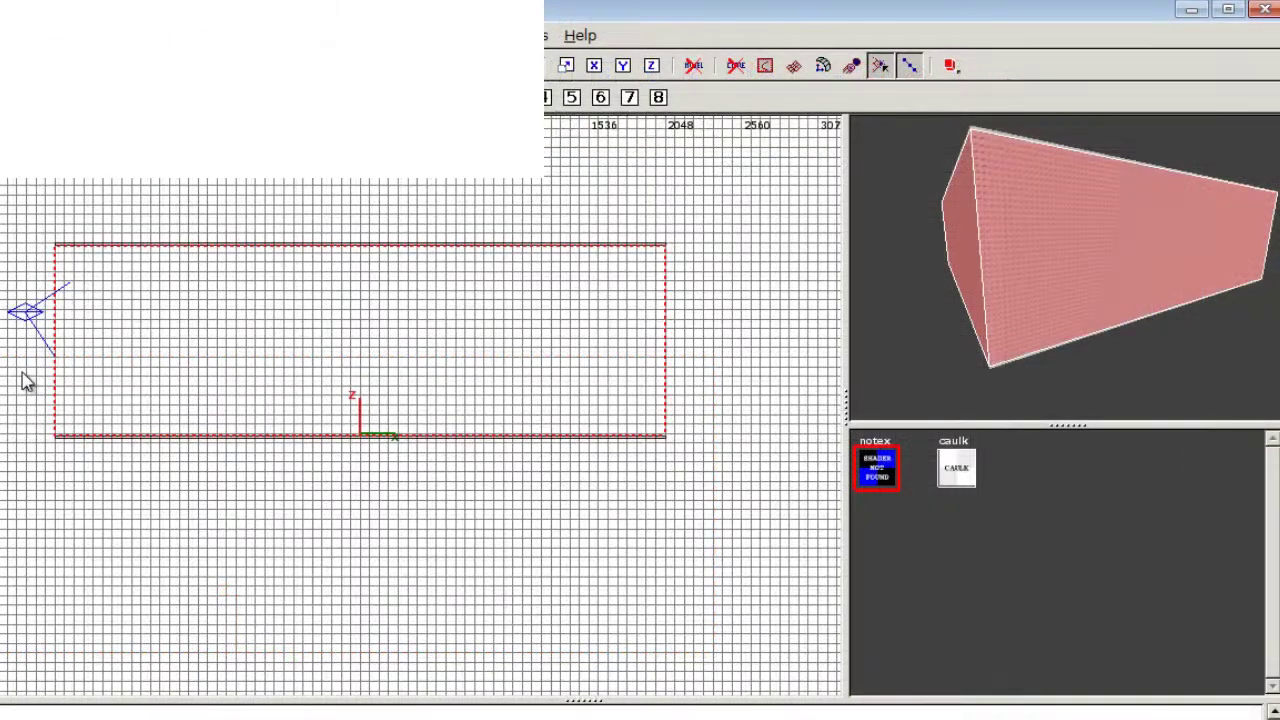
drag(23, 380, 500, 374)
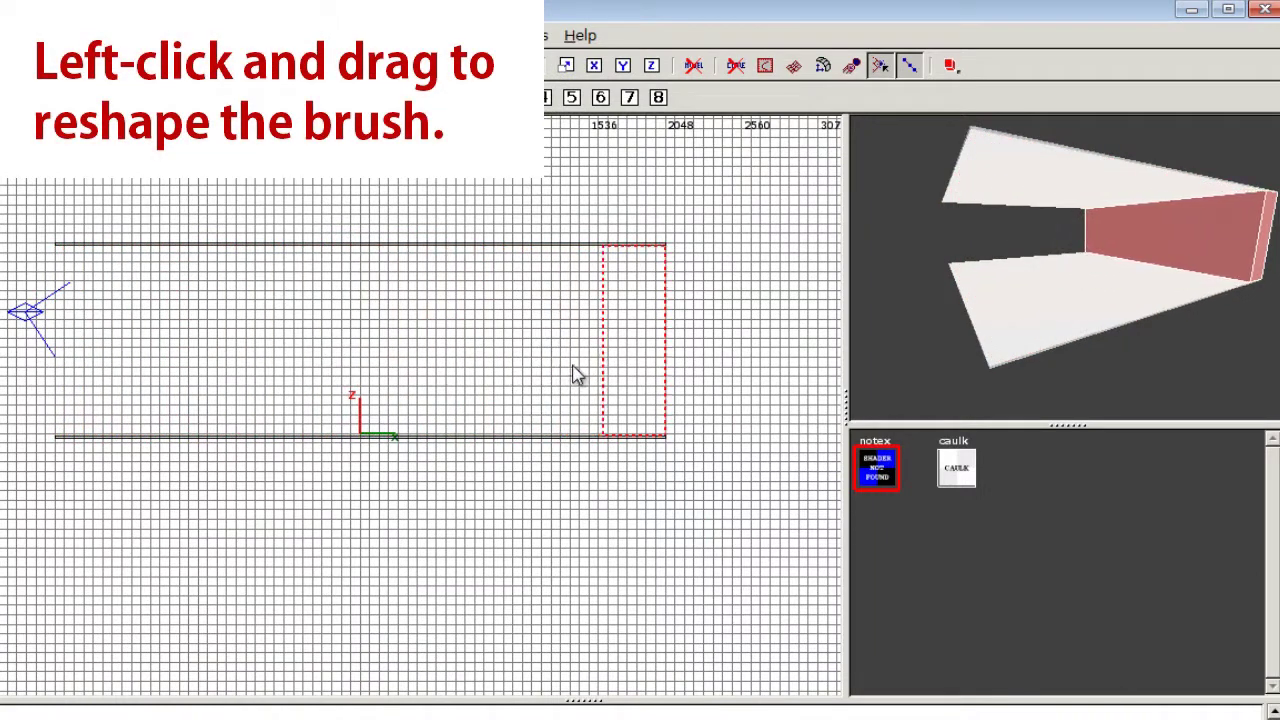
drag(577, 375, 637, 377)
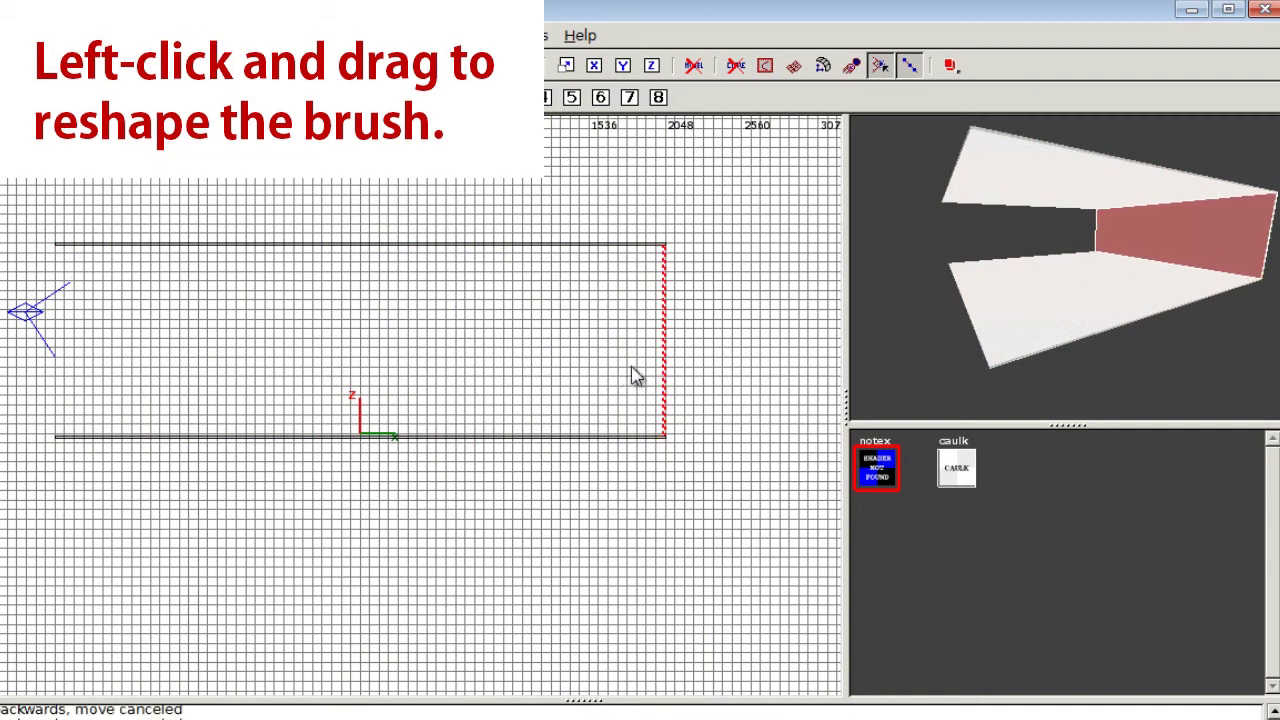
Stretch the selected copy of the wall at X 2048 across the box to its negative X end
right_click(1030, 360)
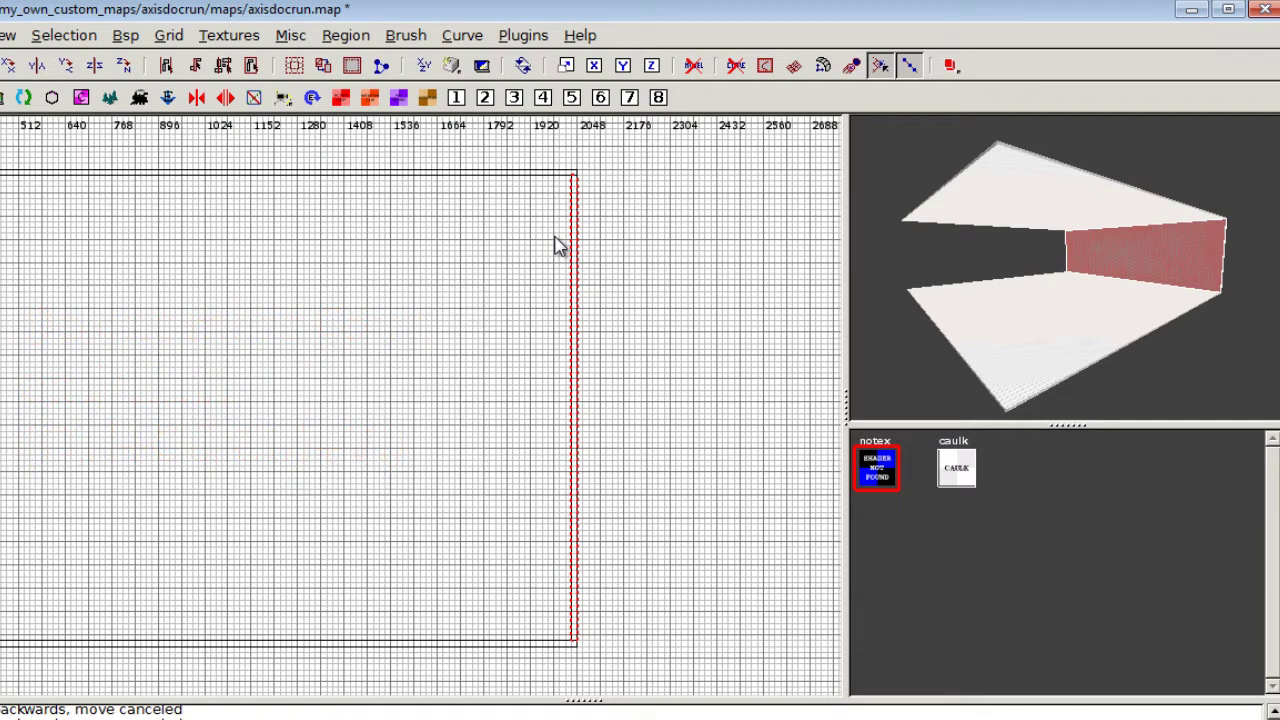
mouse_move(558, 247)
mouse_down()
mouse_move(320, 246)
mouse_move(243, 266)
mouse_move(449, 371)
mouse_move(2, 375)
mouse_up()
scroll(243, 266, down, 4)
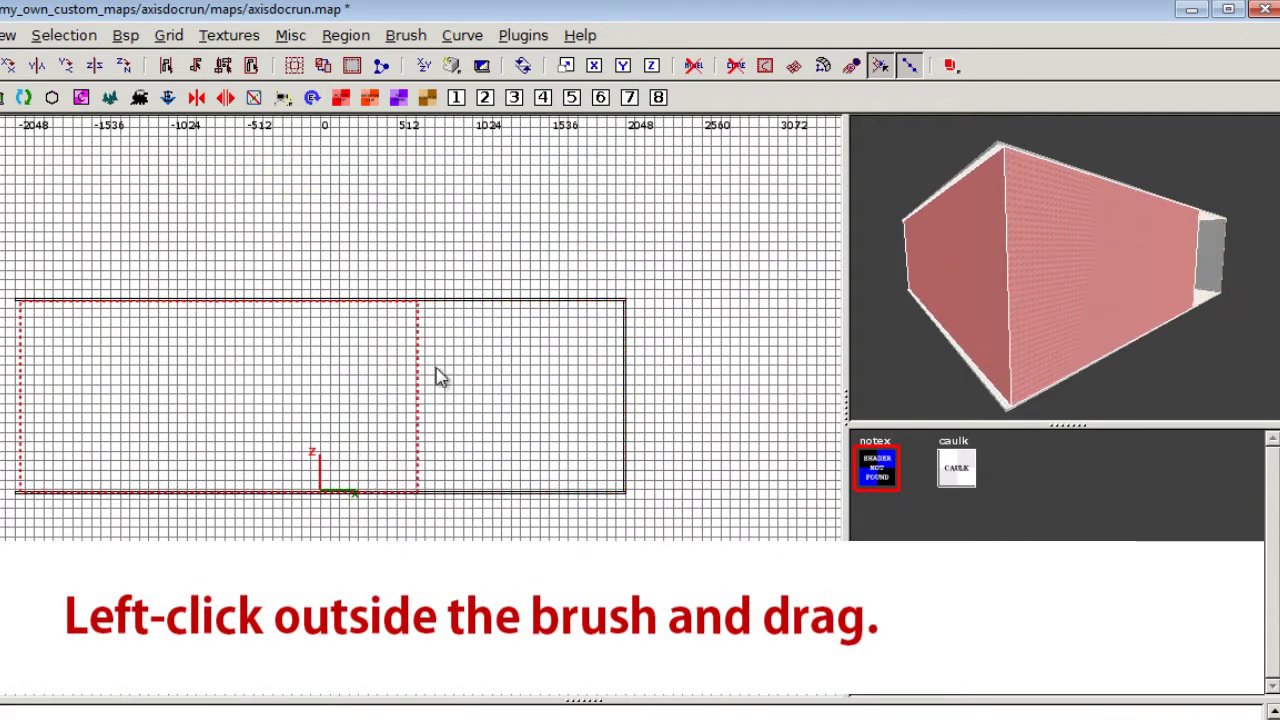
Shrink the stretched brush from its positive X side into a thin wall at X -2048, lined up with the box's edge
drag(436, 367, 90, 369)
right_drag(90, 369, 264, 380)
scroll(157, 369, up, 2)
right_drag(157, 369, 302, 347)
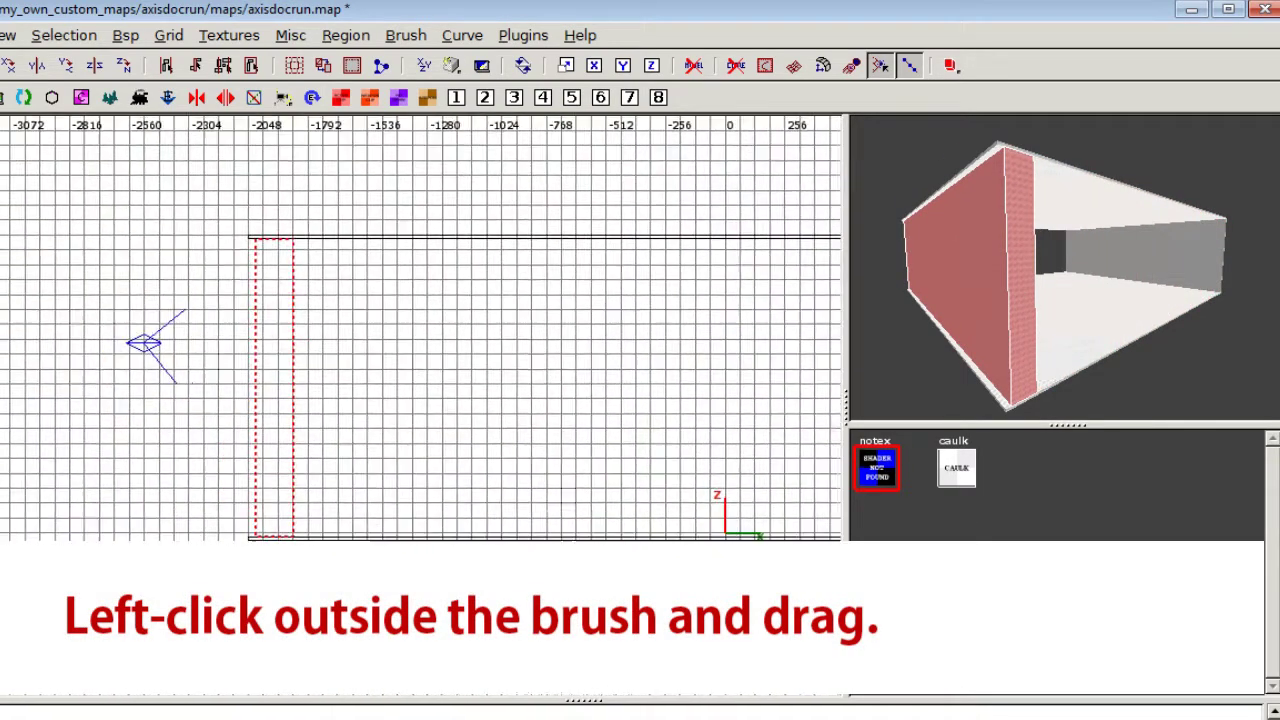
scroll(250, 362, up, 3)
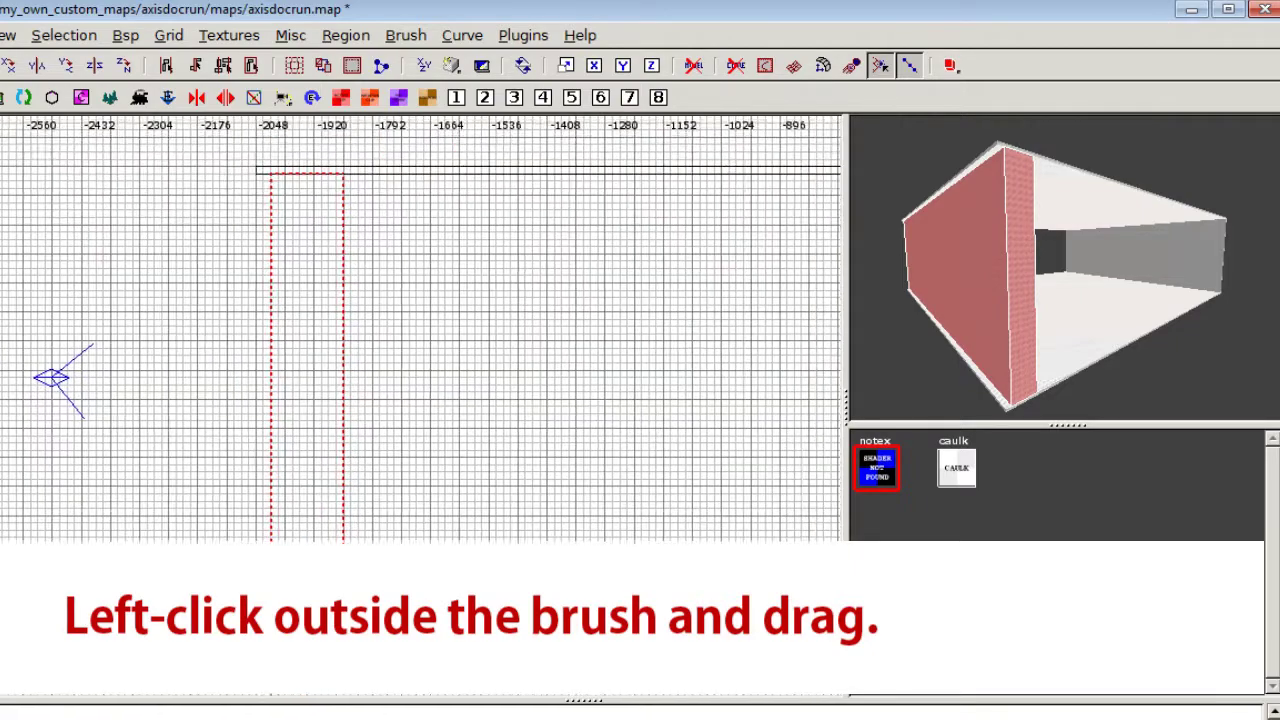
right_drag(240, 267, 230, 297)
drag(230, 297, 215, 297)
drag(397, 303, 319, 305)
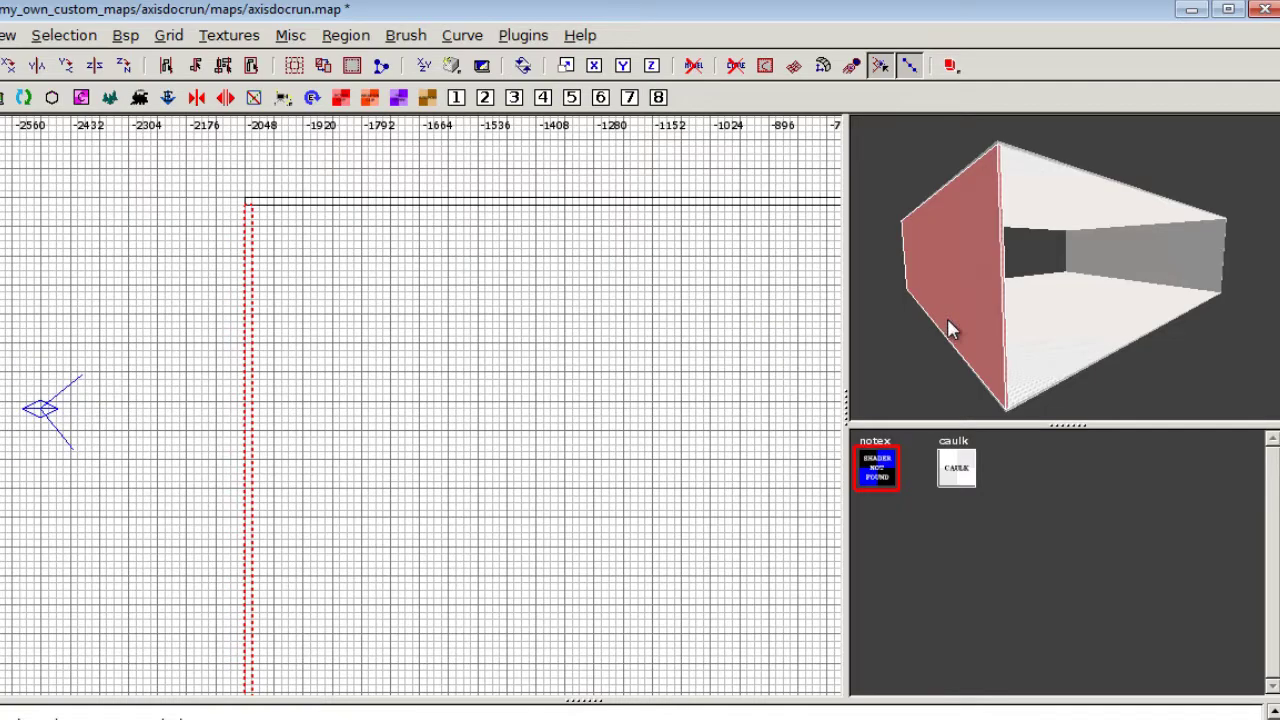
Duplicate the wall at X -2048 with copy and paste and stretch the copy toward positive X across the box
right_click(653, 474)
key(Down)
key(Up)
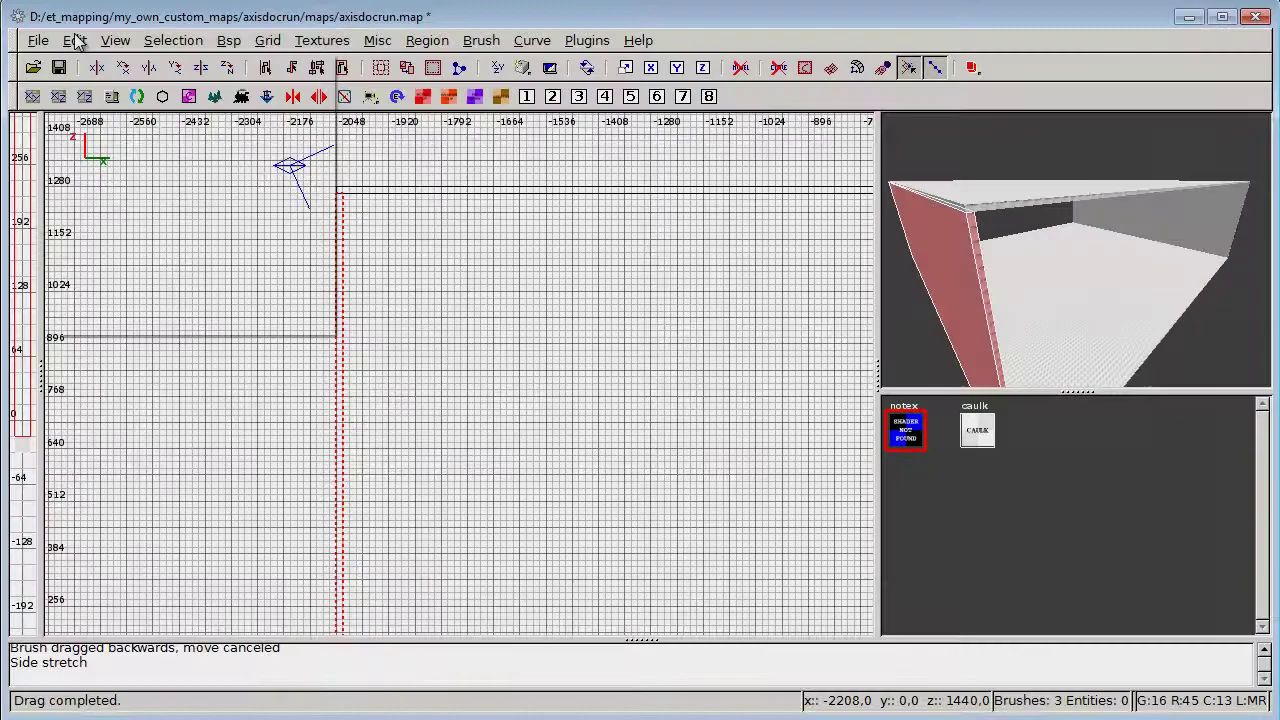
click(77, 40)
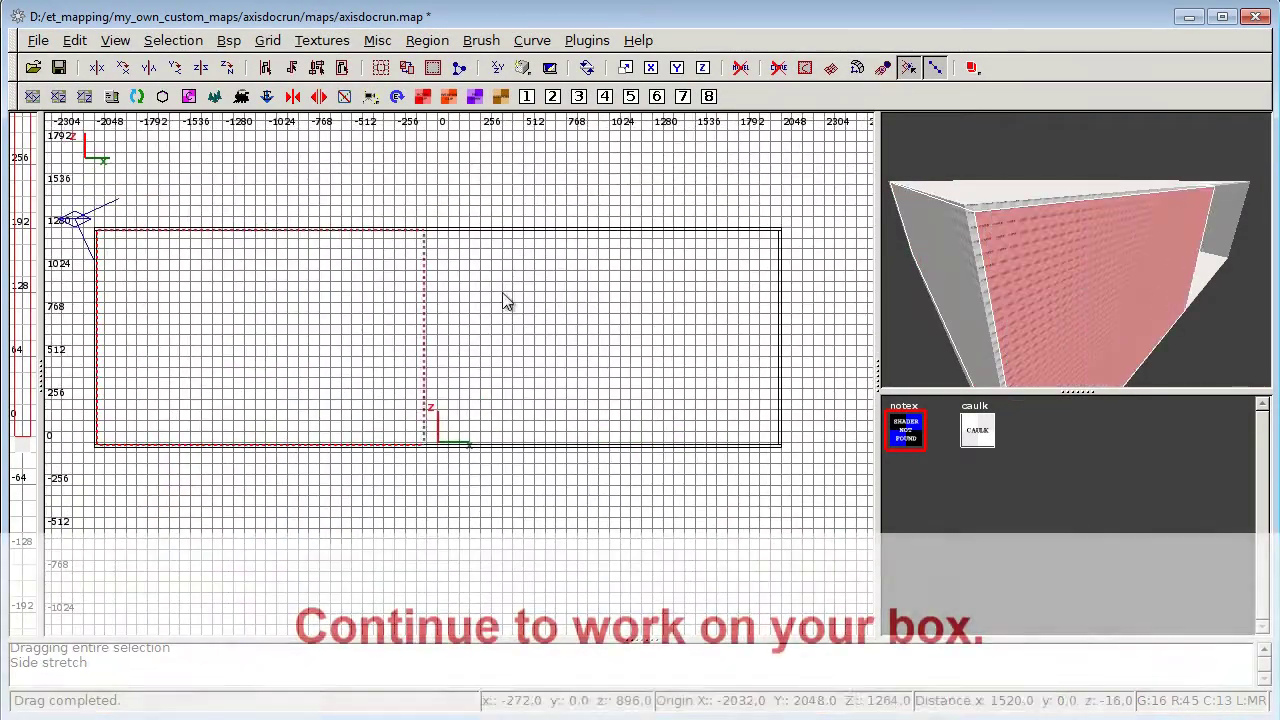
Switch to the XY top view and shrink the selected brush from its positive Y side into a thin wall at Y -2048
click(115, 40)
click(165, 182)
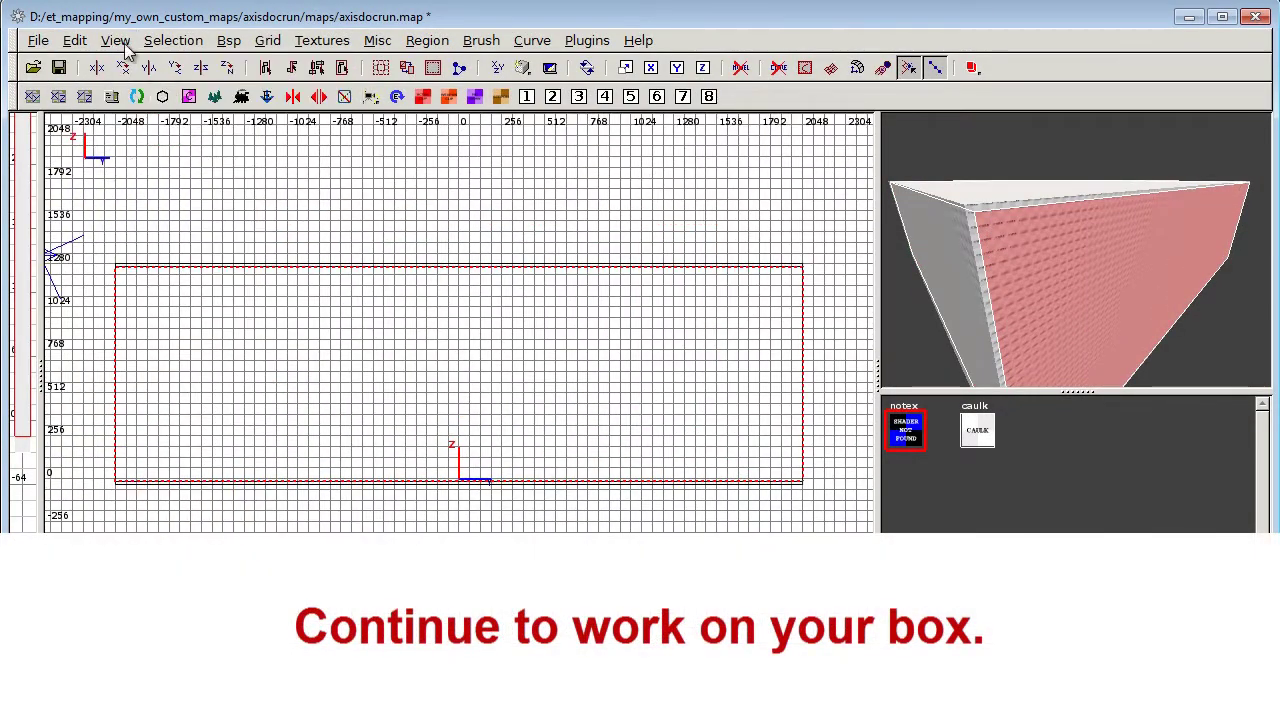
click(115, 40)
click(160, 182)
scroll(411, 260, down, 2)
mouse_move(409, 178)
mouse_down()
mouse_move(414, 388)
mouse_move(471, 520)
mouse_up()
Duplicate the thin wall at Y -2048 in place with copy and paste
right_click(985, 340)
scroll(1076, 250, up, 5)
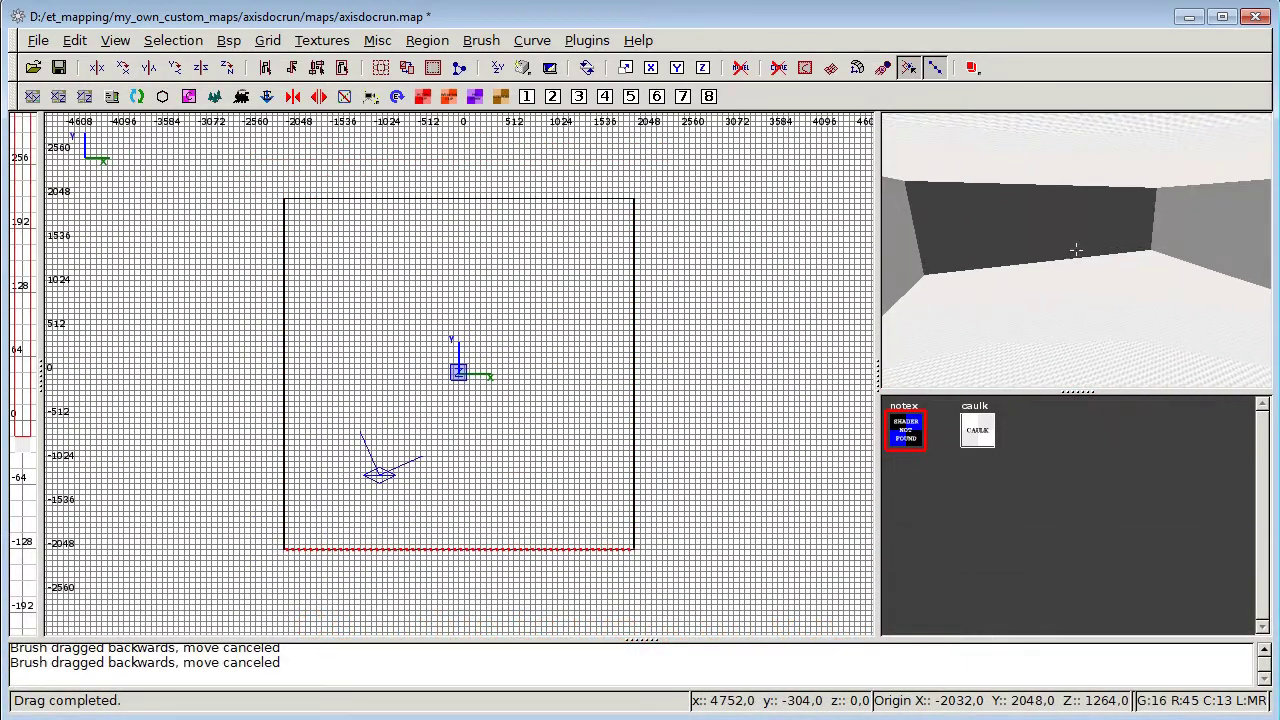
scroll(1076, 250, up, 1)
right_click(1076, 250)
right_drag(709, 394, 796, 246)
scroll(709, 394, up, 4)
click(74, 40)
click(90, 115)
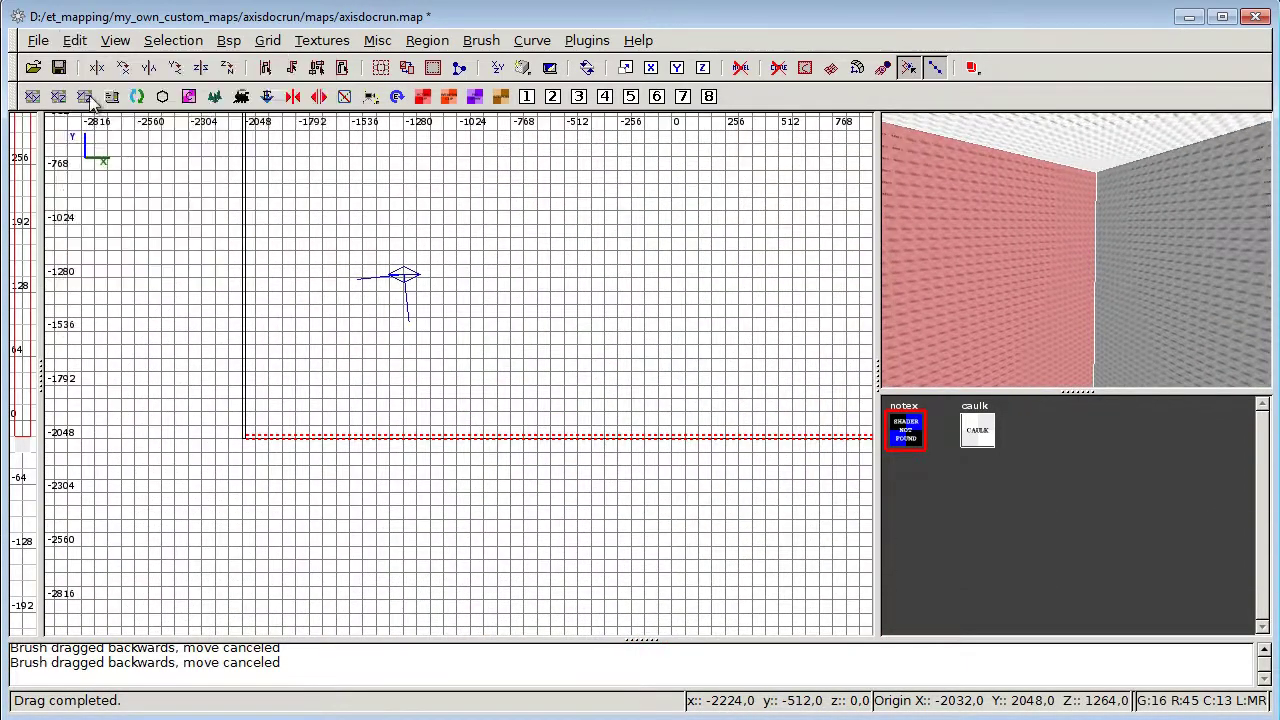
click(74, 40)
click(90, 137)
Stretch the pasted wall copy toward positive Y until it reaches the opposite edge of the box at Y 2048
scroll(331, 354, up, 3)
right_drag(322, 387, 547, 297)
drag(318, 408, 343, 280)
scroll(403, 240, down, 3)
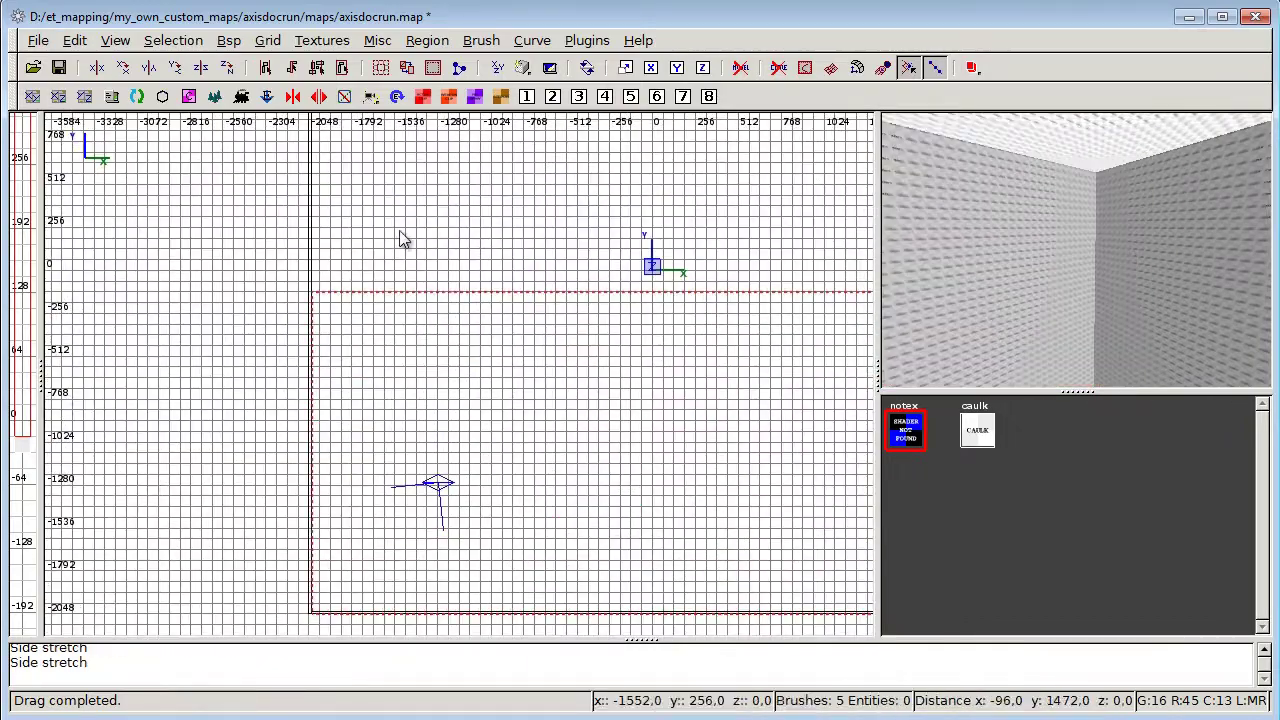
scroll(434, 277, down, 3)
right_drag(427, 327, 421, 213)
Shrink the stretched brush from its negative Y side into a thin wall at Y 2048
drag(420, 566, 430, 215)
right_drag(430, 215, 410, 401)
drag(352, 402, 352, 320)
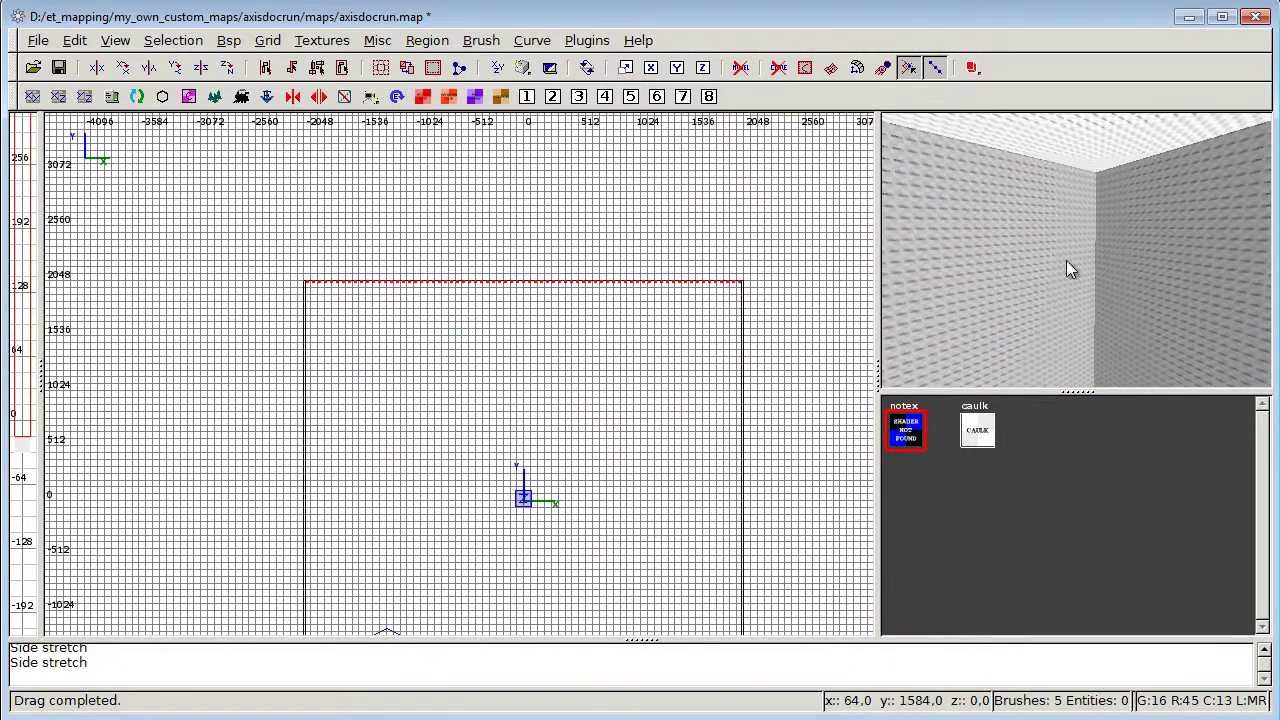
Clear the brush selection and save the map
right_click(1068, 258)
scroll(1076, 250, up, 5)
scroll(1076, 249, up, 6)
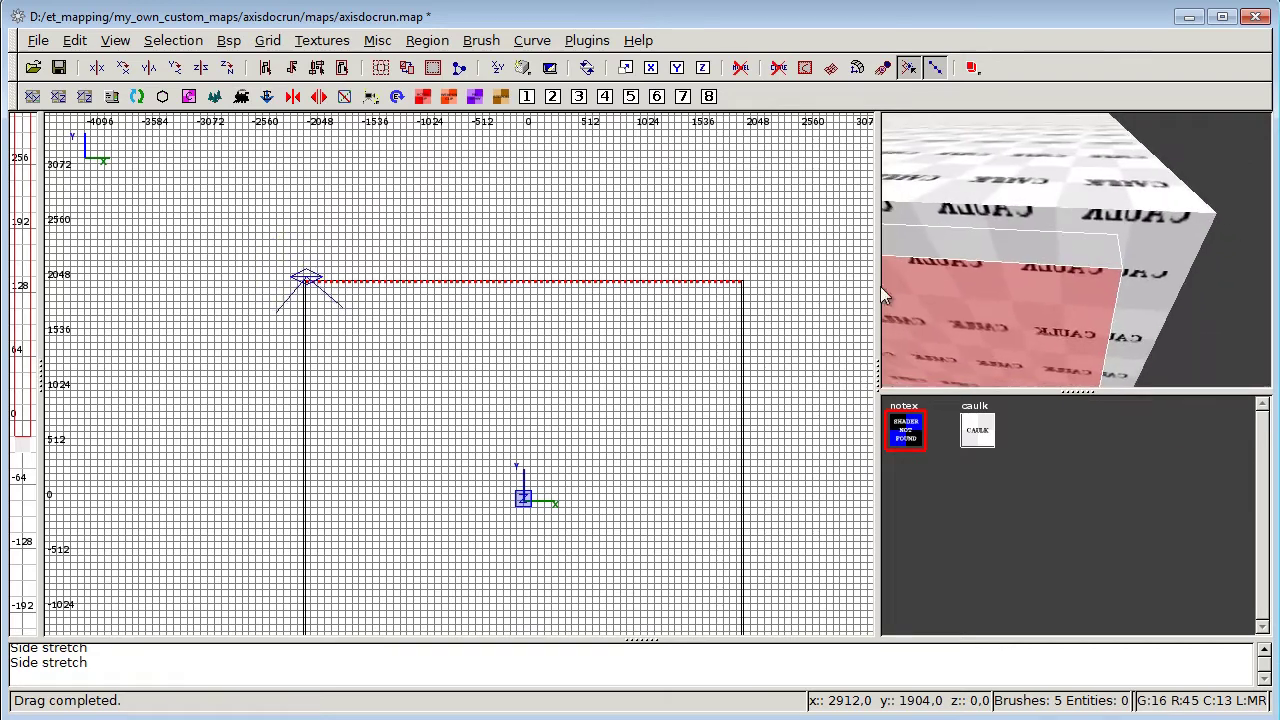
scroll(869, 346, down, 1)
scroll(1075, 253, down, 3)
right_click(1075, 253)
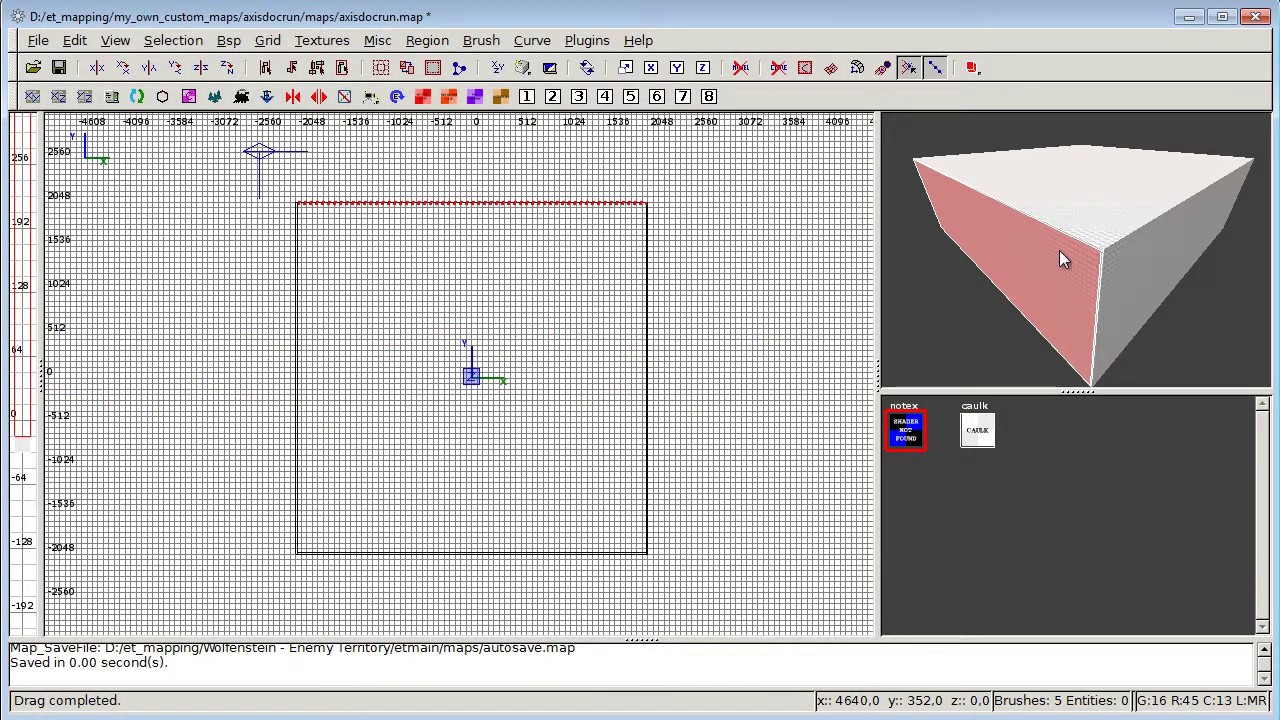
key(Escape)
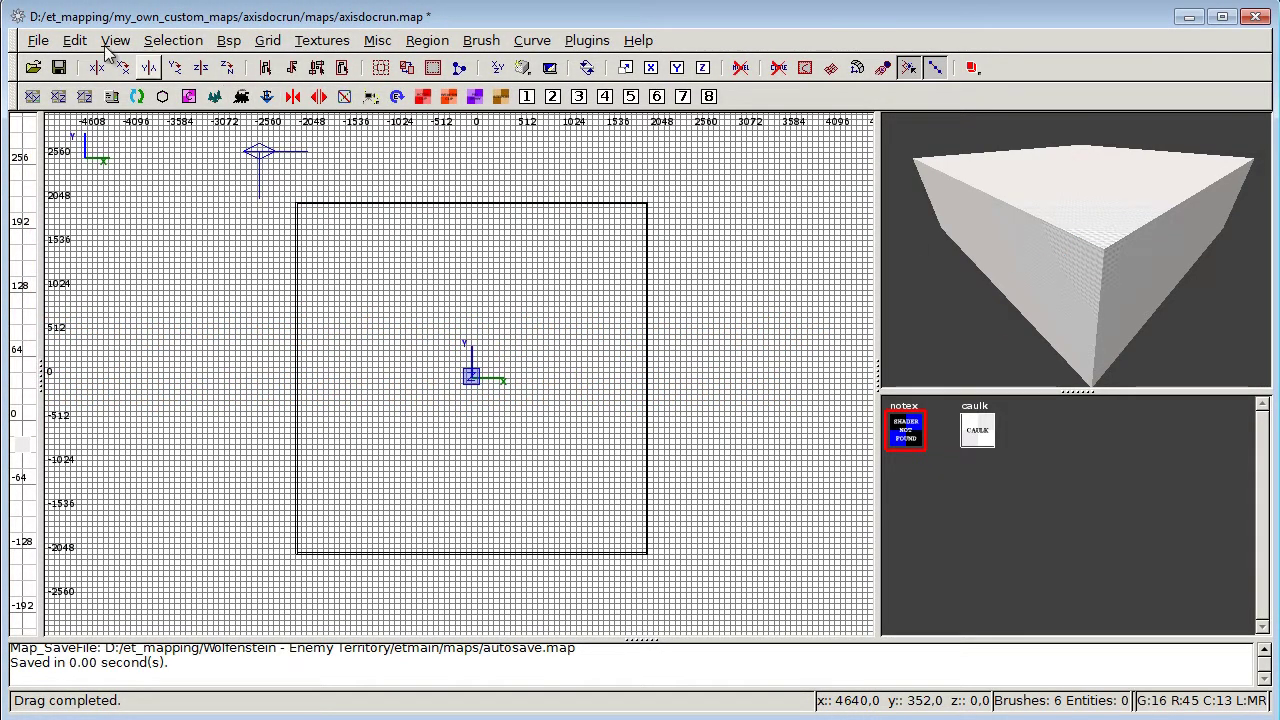
click(38, 40)
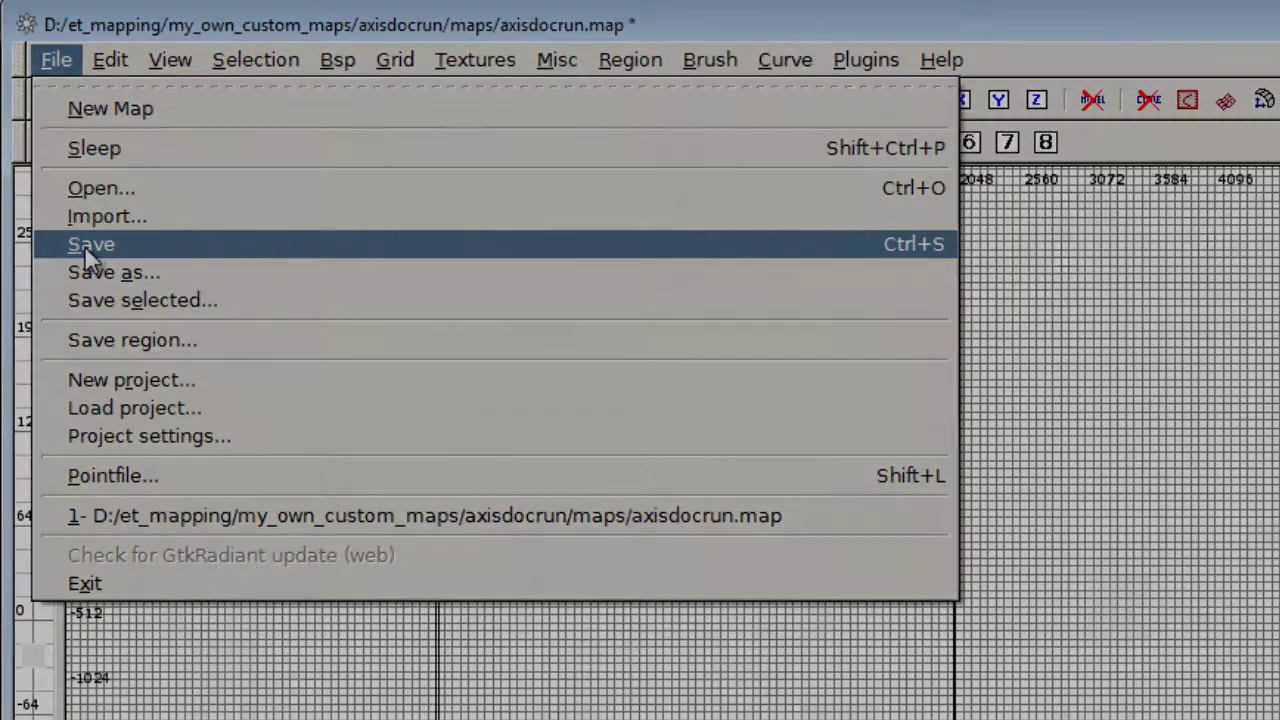
click(84, 245)
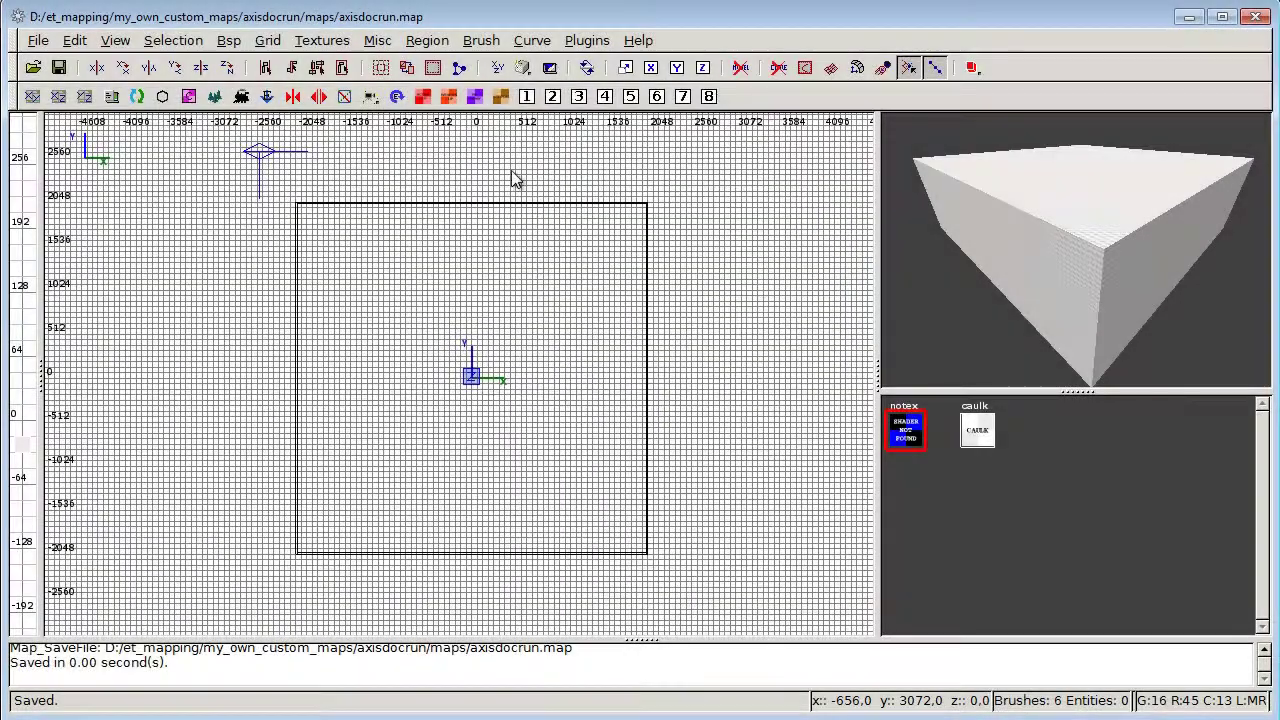
Fly the 3D camera into the closed box and examine its walls, floor and ceiling from inside
right_click(1021, 233)
key(Up)
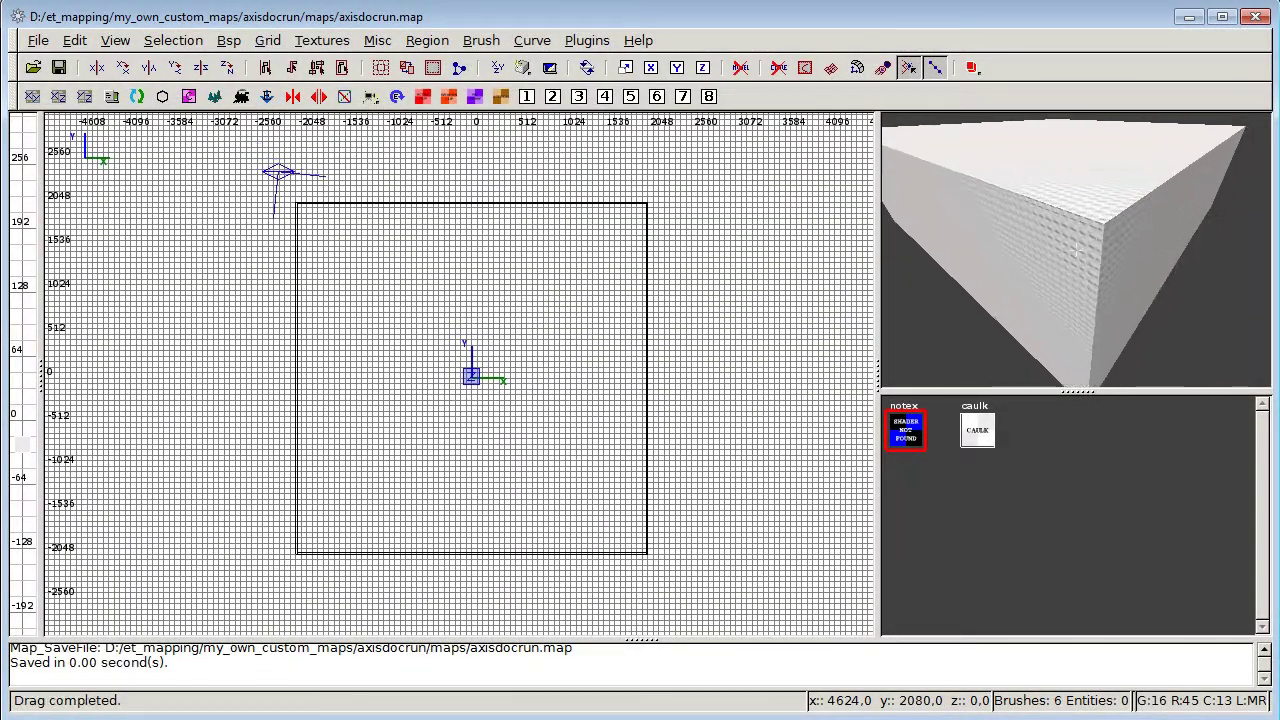
key(Up)
key(Left)
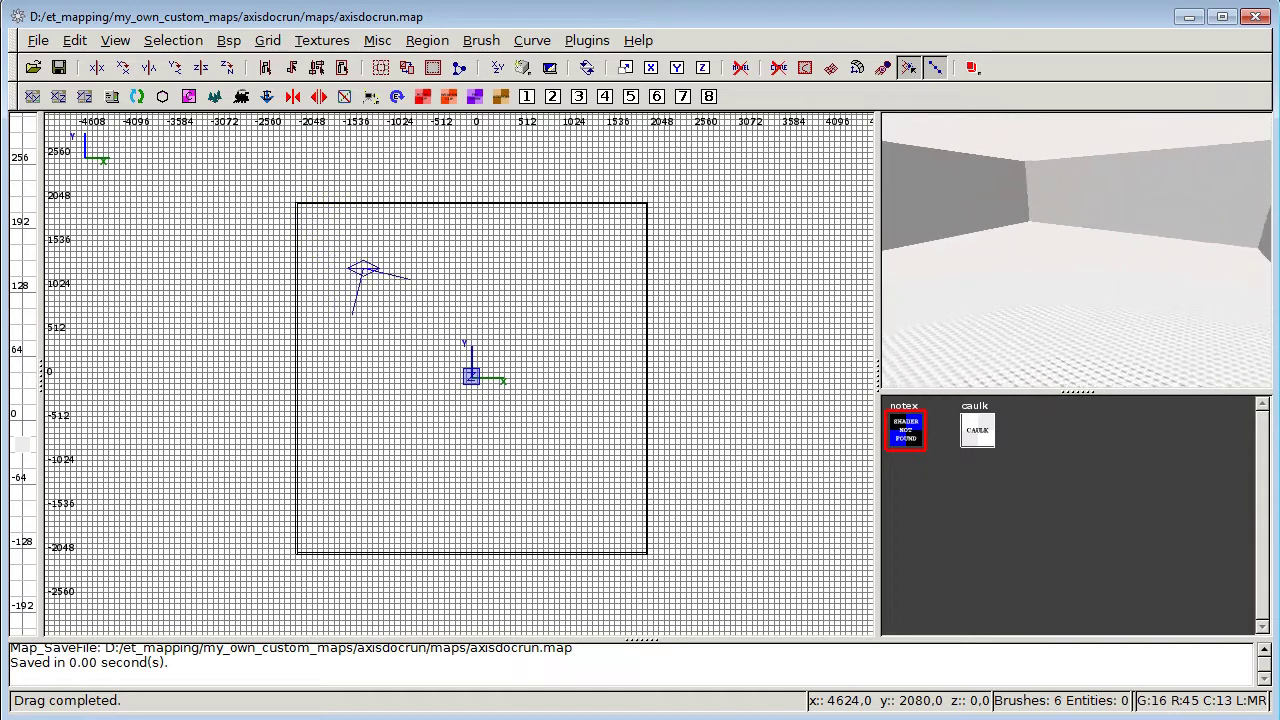
key(Left)
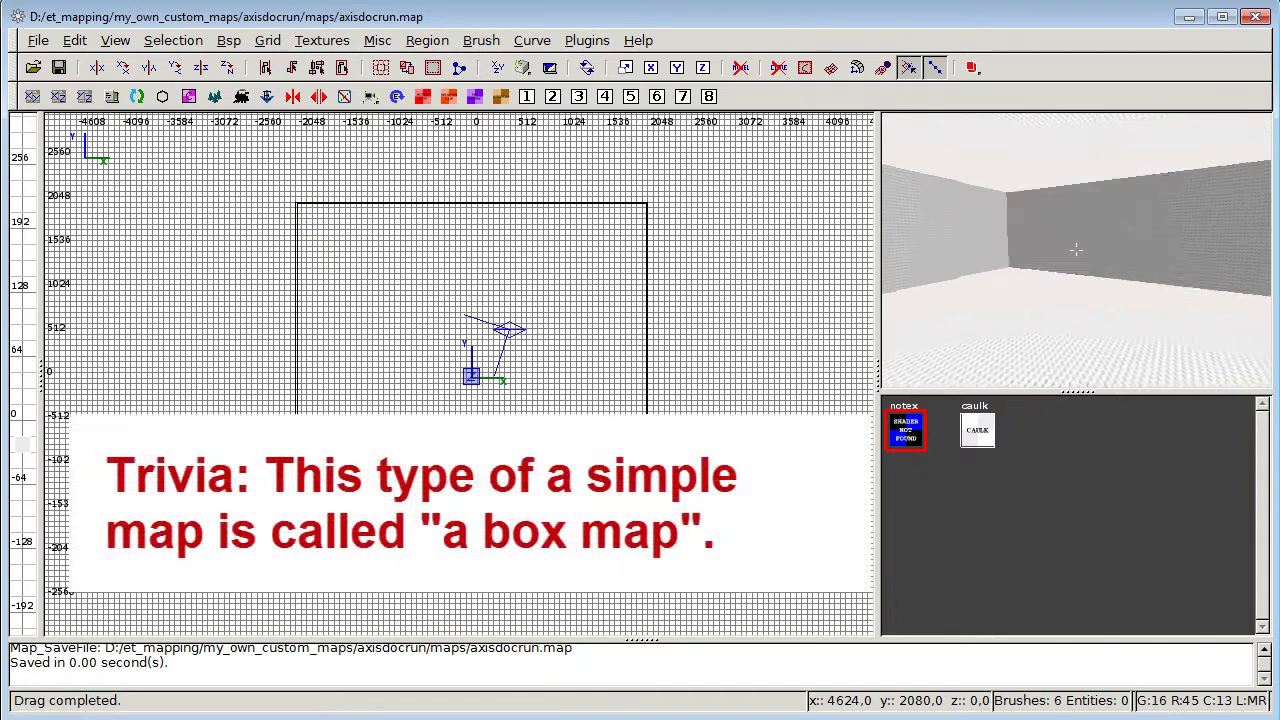
key(Right)
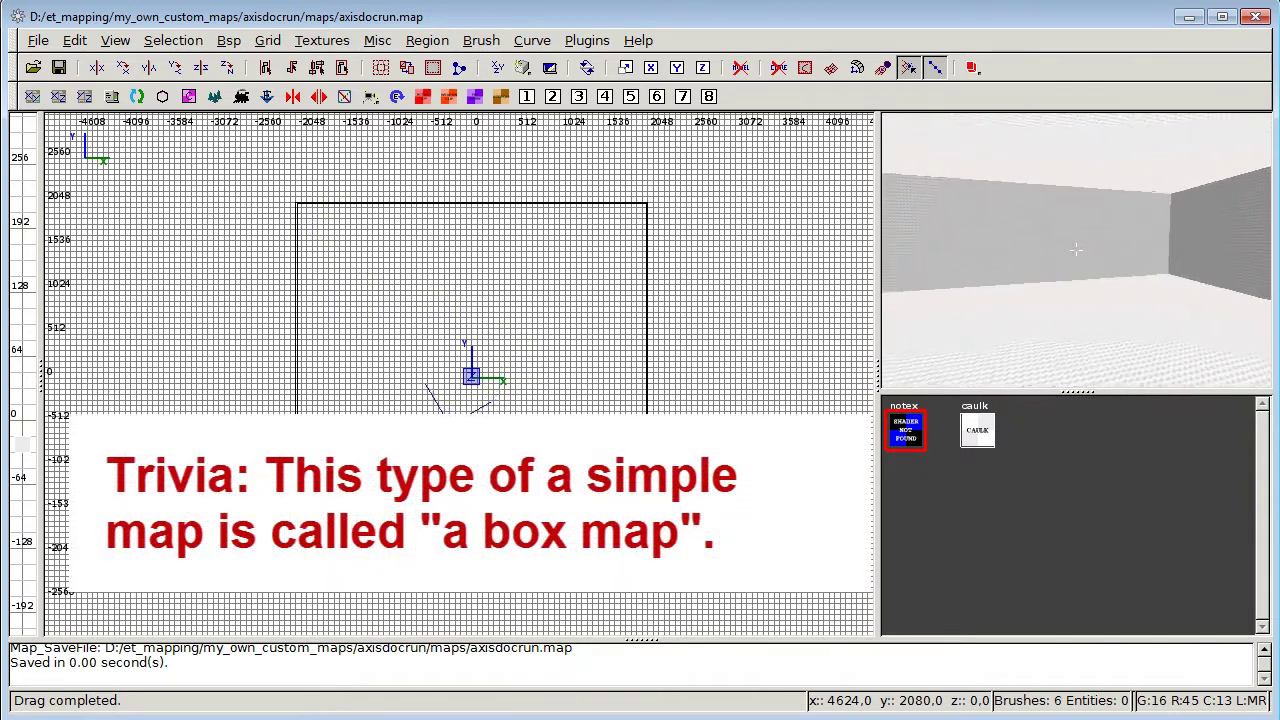
key(Left)
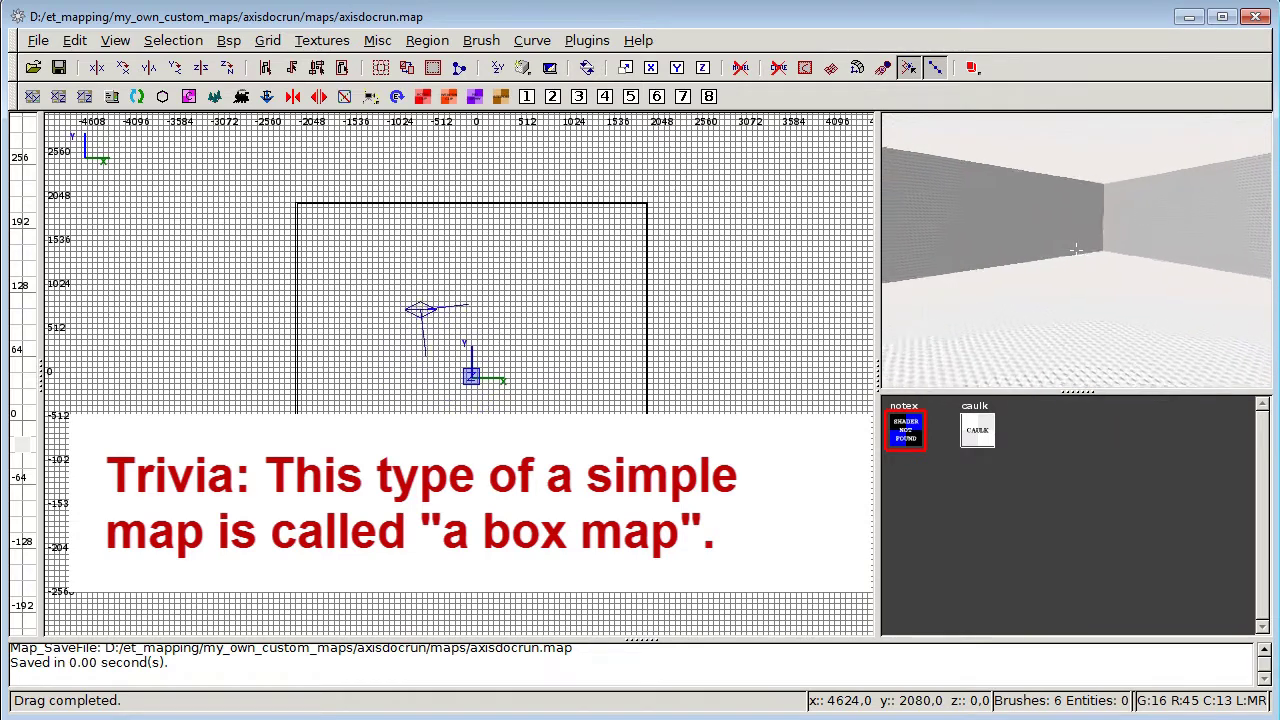
right_click(1076, 250)
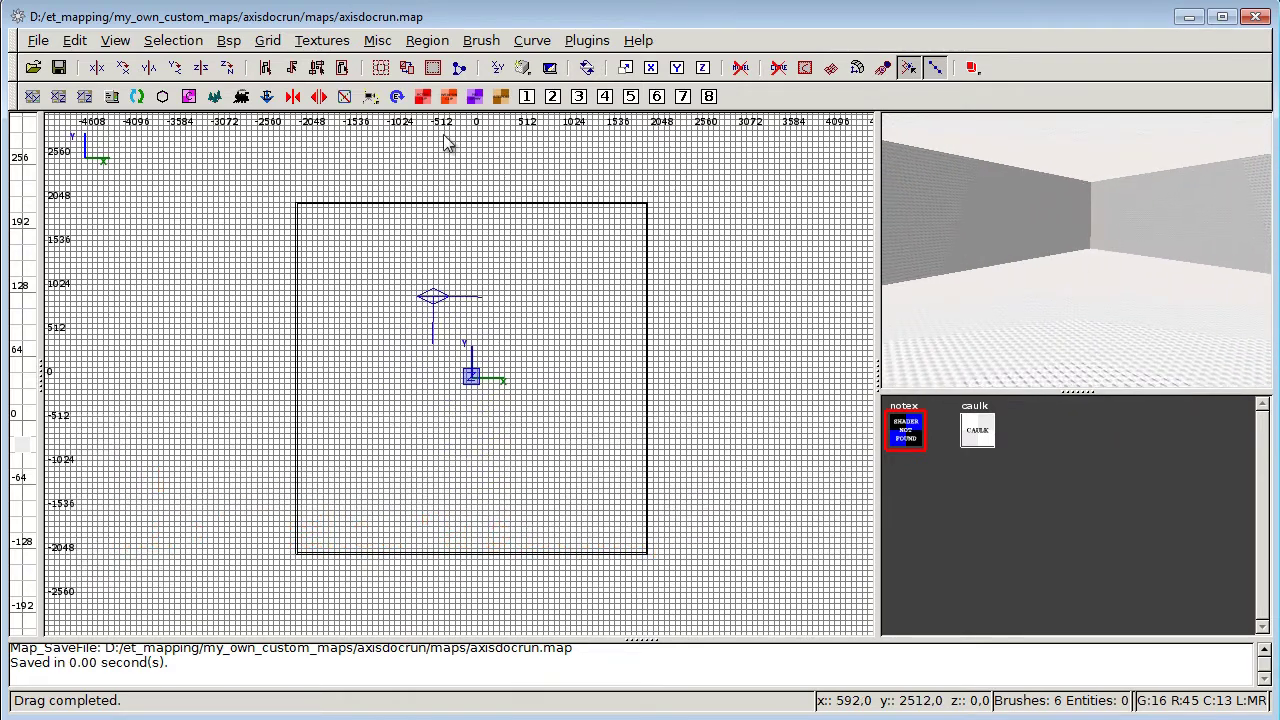
Load the temperate_sd texture set into the texture browser
click(328, 42)
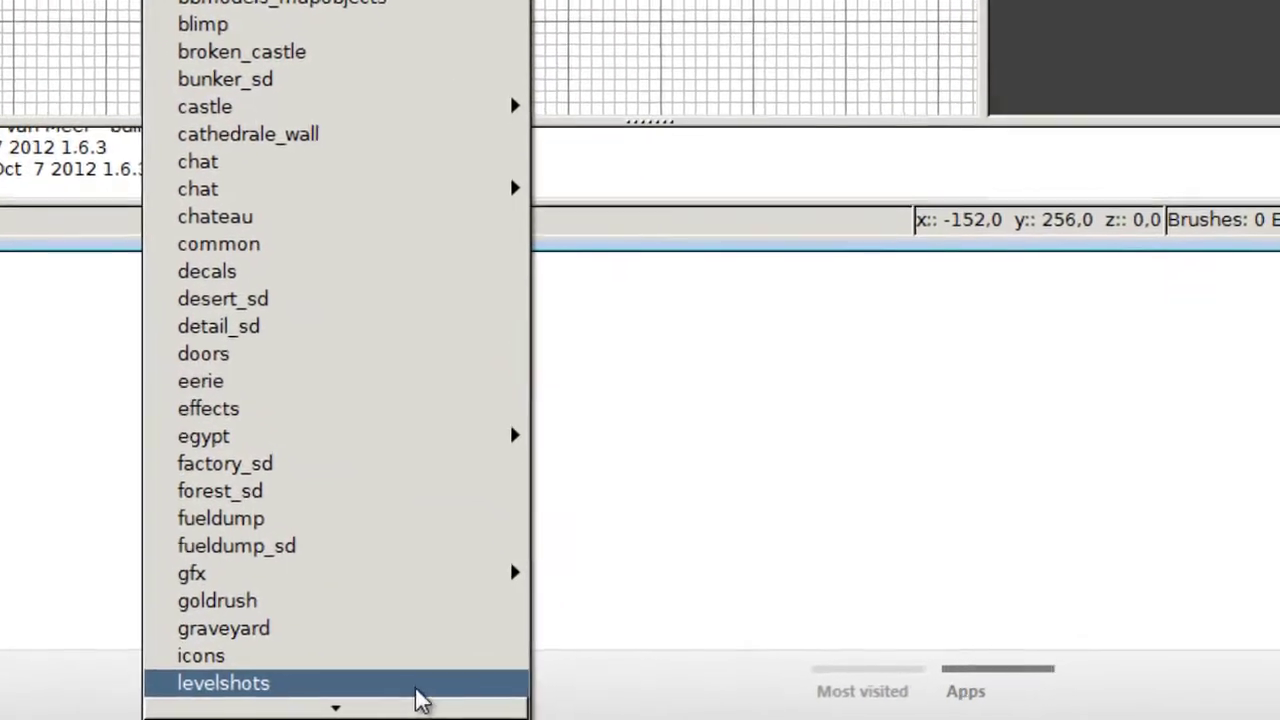
mouse_move(488, 688)
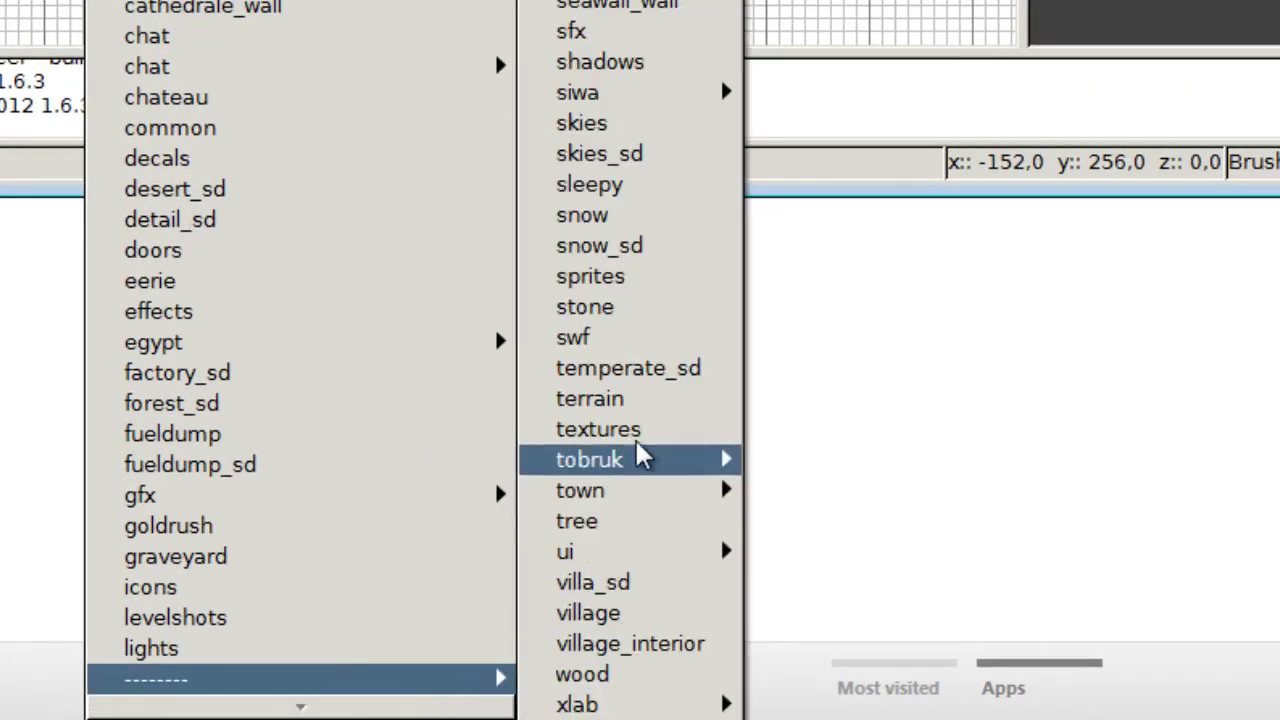
click(719, 370)
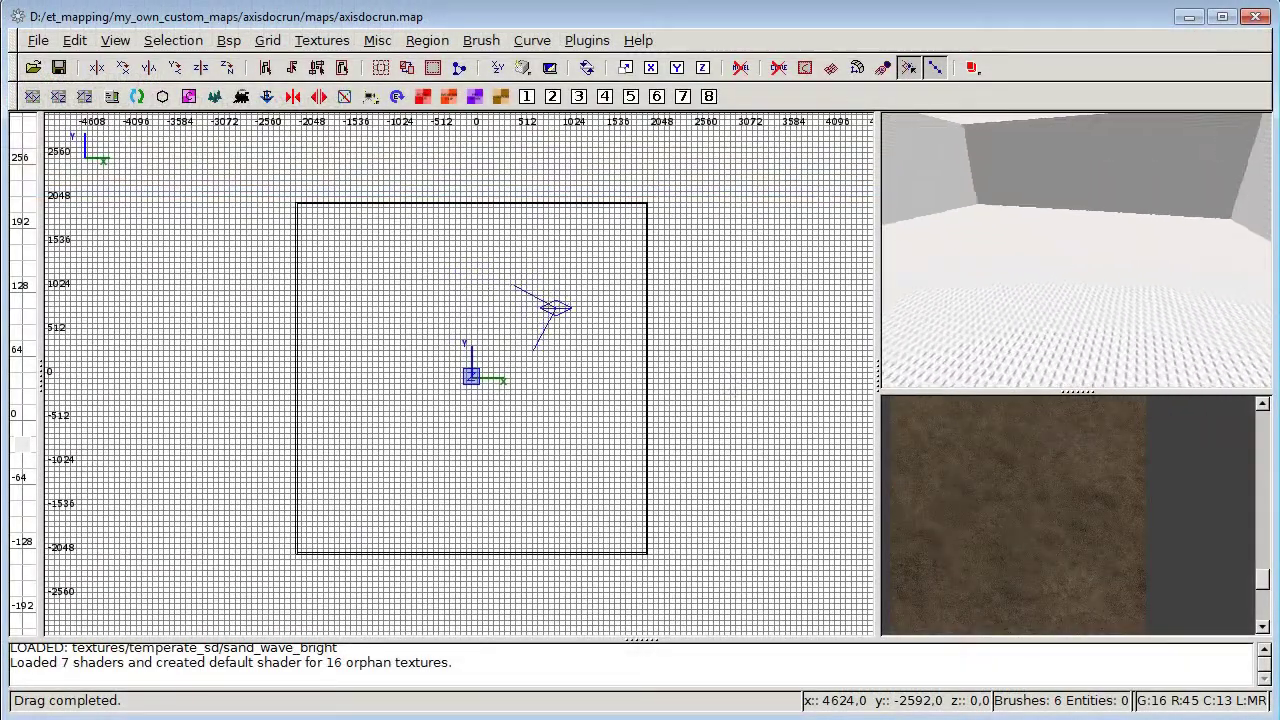
Select only the floor's top surface inside the box and apply the temperate_sd/sand_bubbles_bright texture to it
right_click(1077, 250)
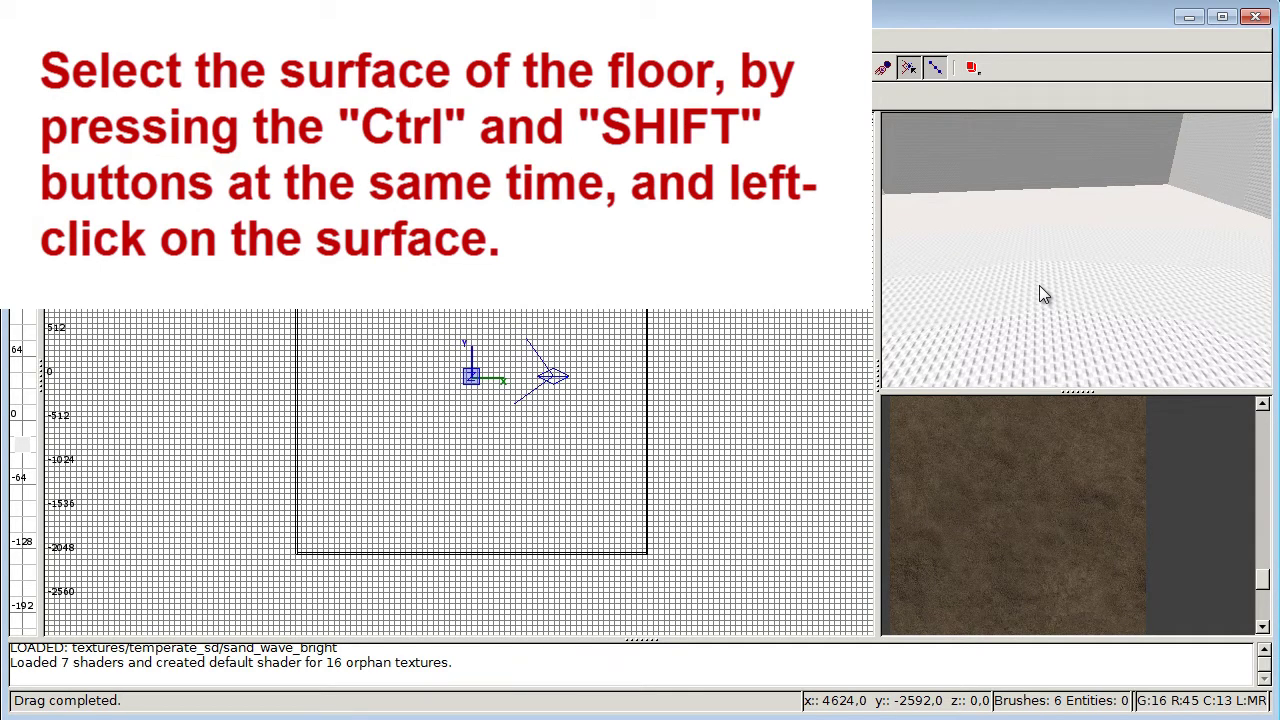
ctrl+shift+click(1042, 285)
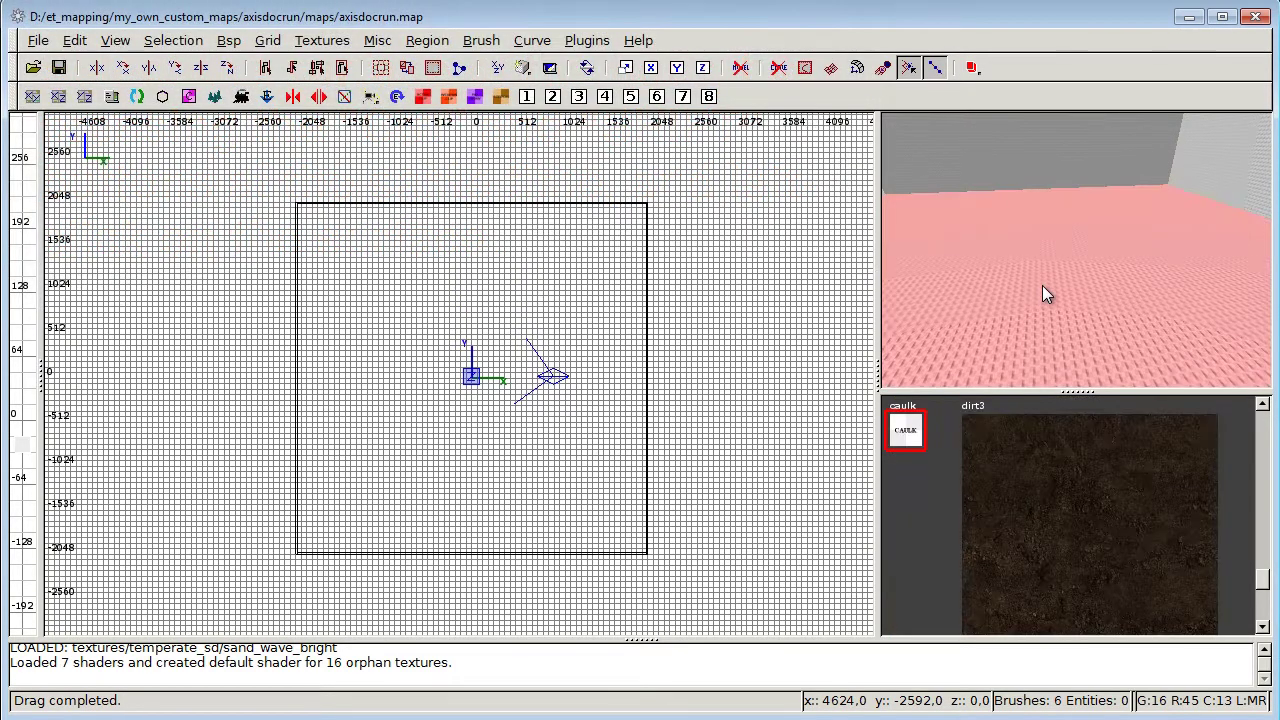
scroll(940, 488, up, 5)
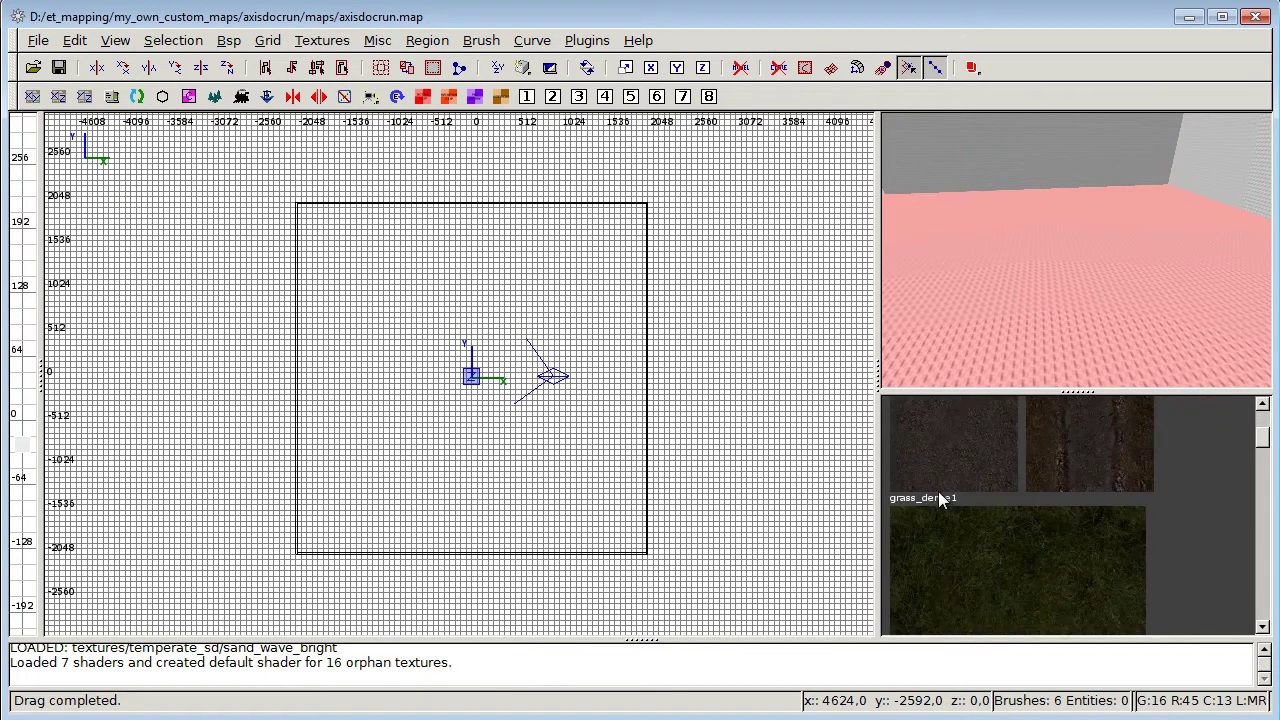
scroll(945, 497, down, 8)
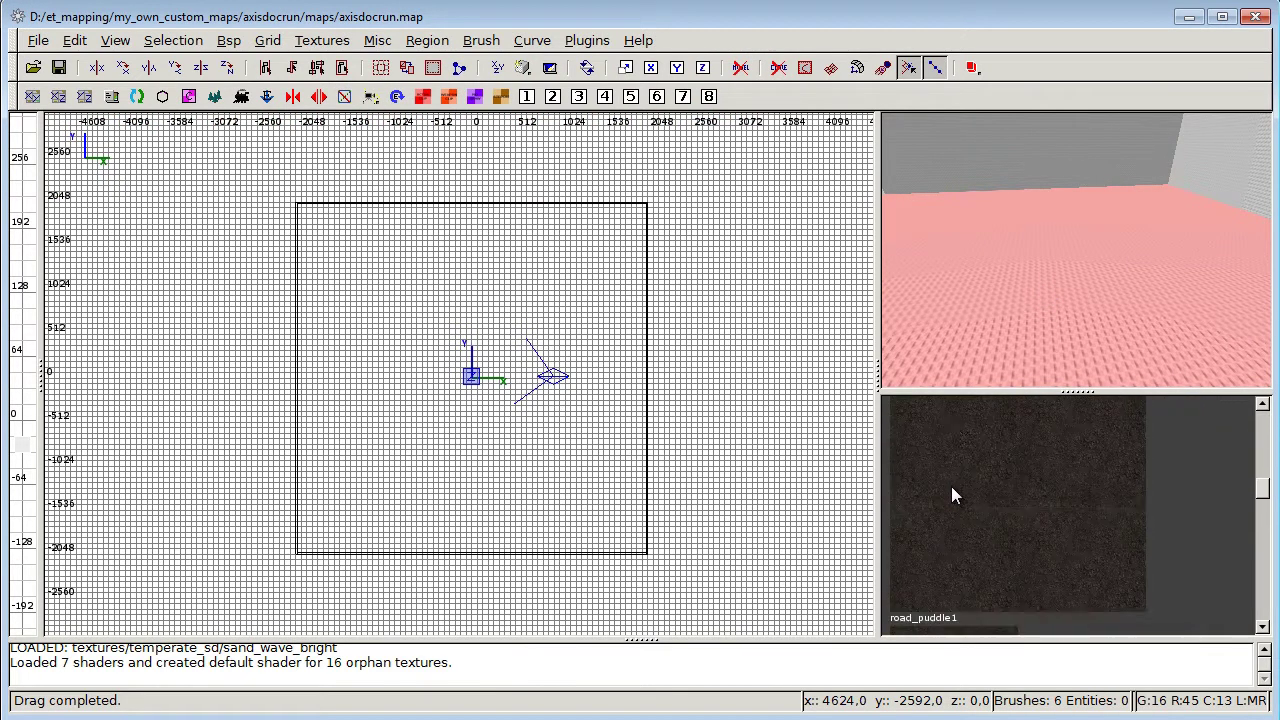
scroll(953, 490, down, 6)
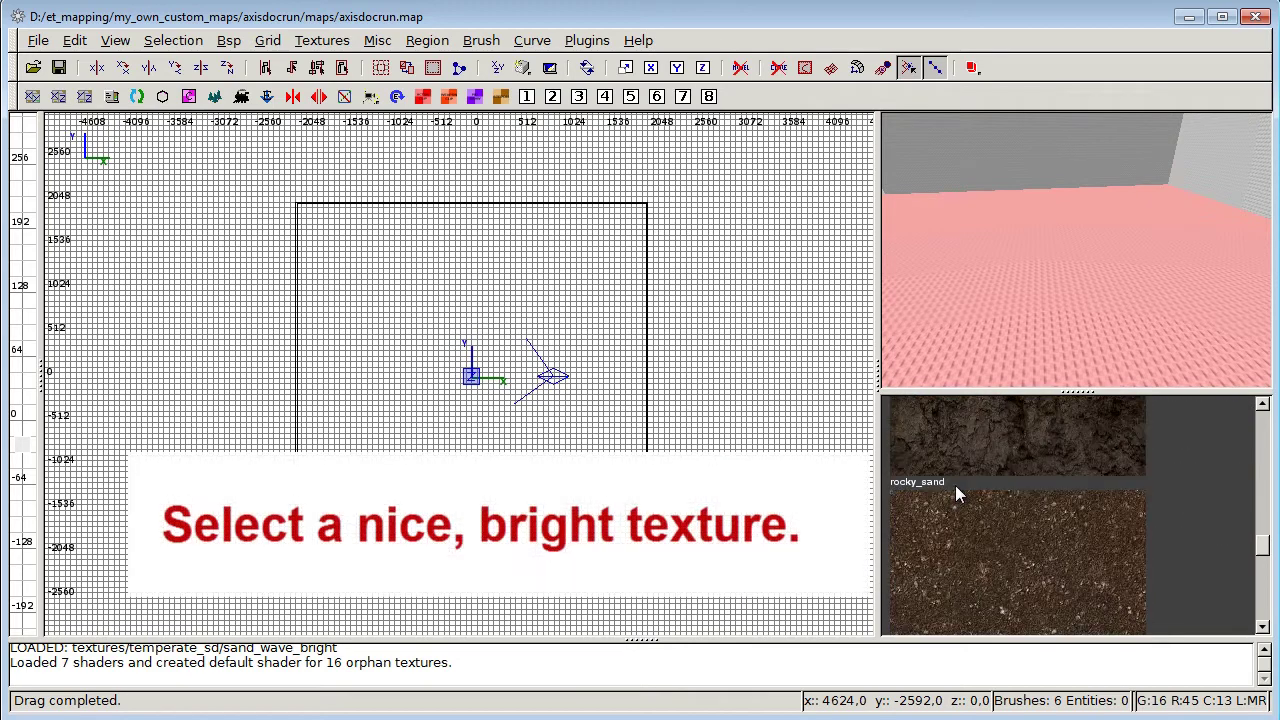
scroll(960, 485, down, 1)
click(956, 480)
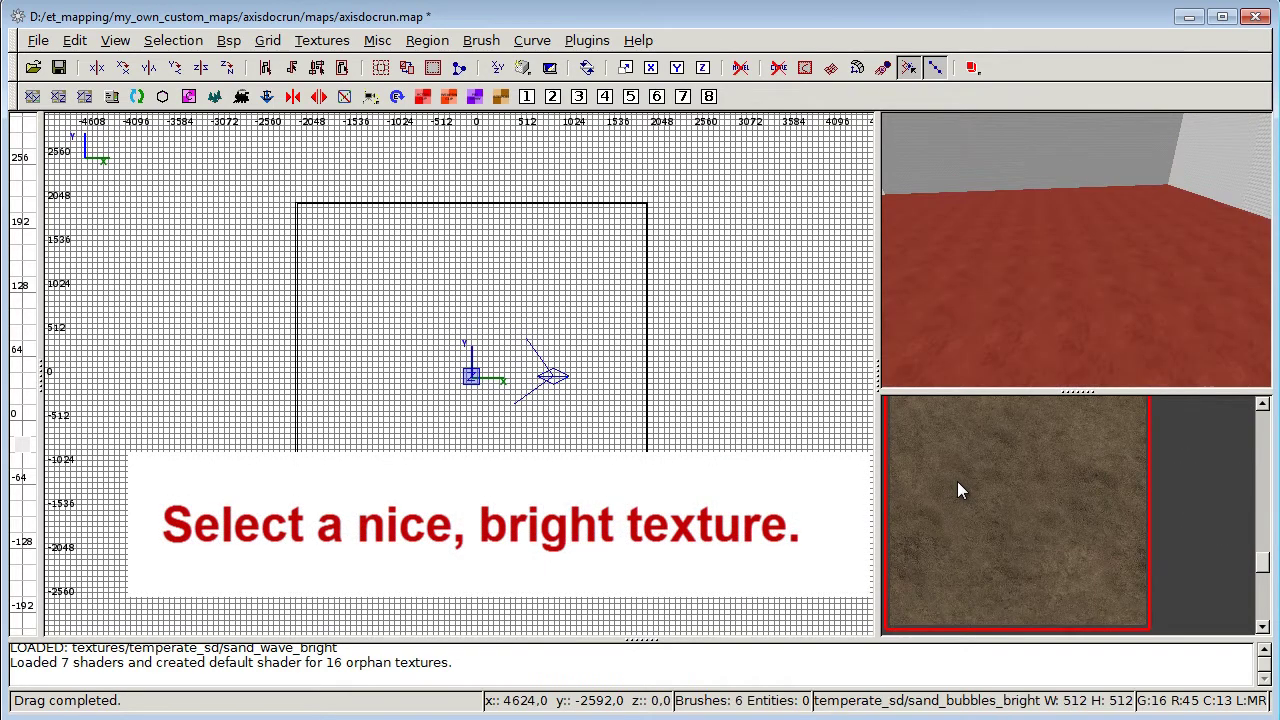
Look around the textured floor in the 3D view and unselect its surface
right_click(1029, 318)
key(Right)
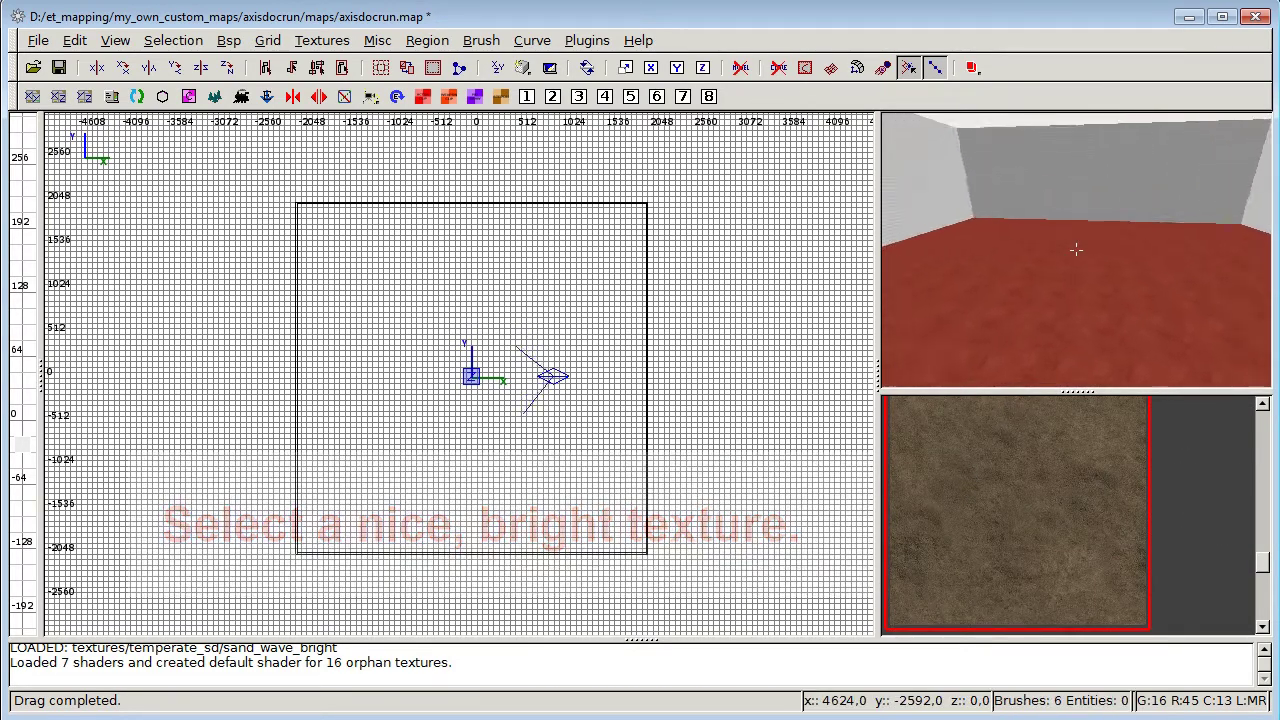
right_click(1076, 251)
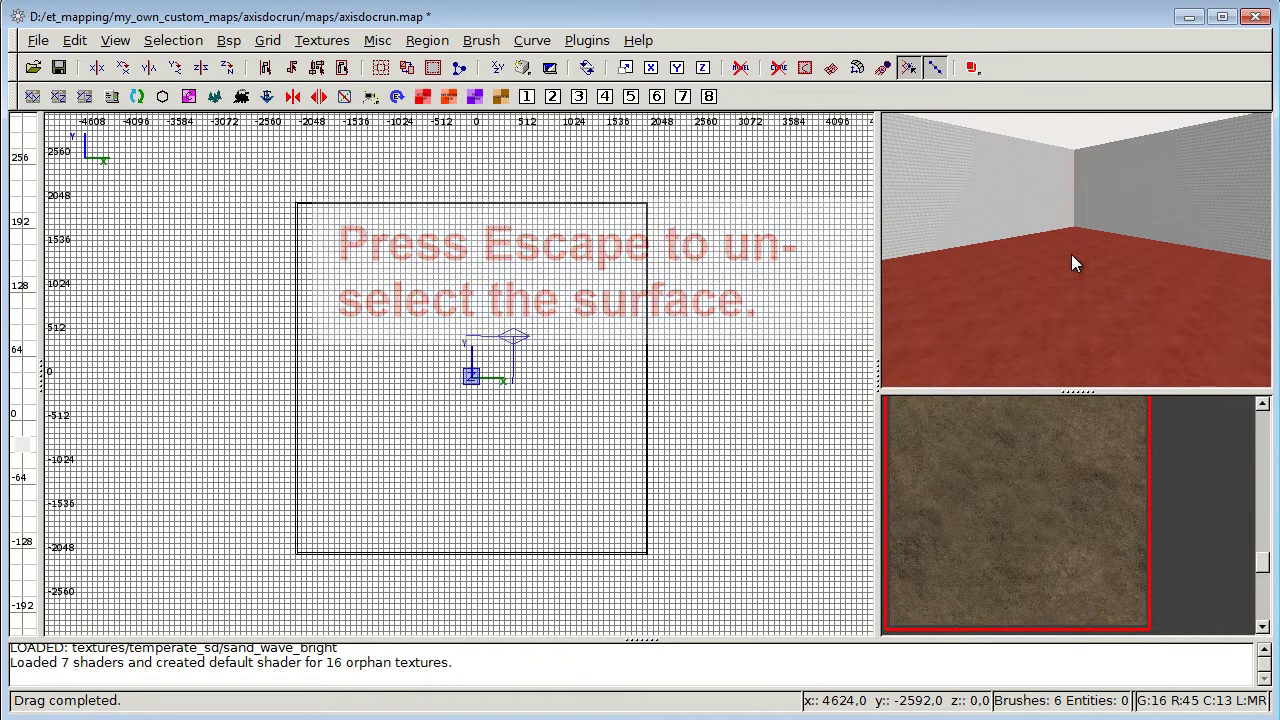
key(Escape)
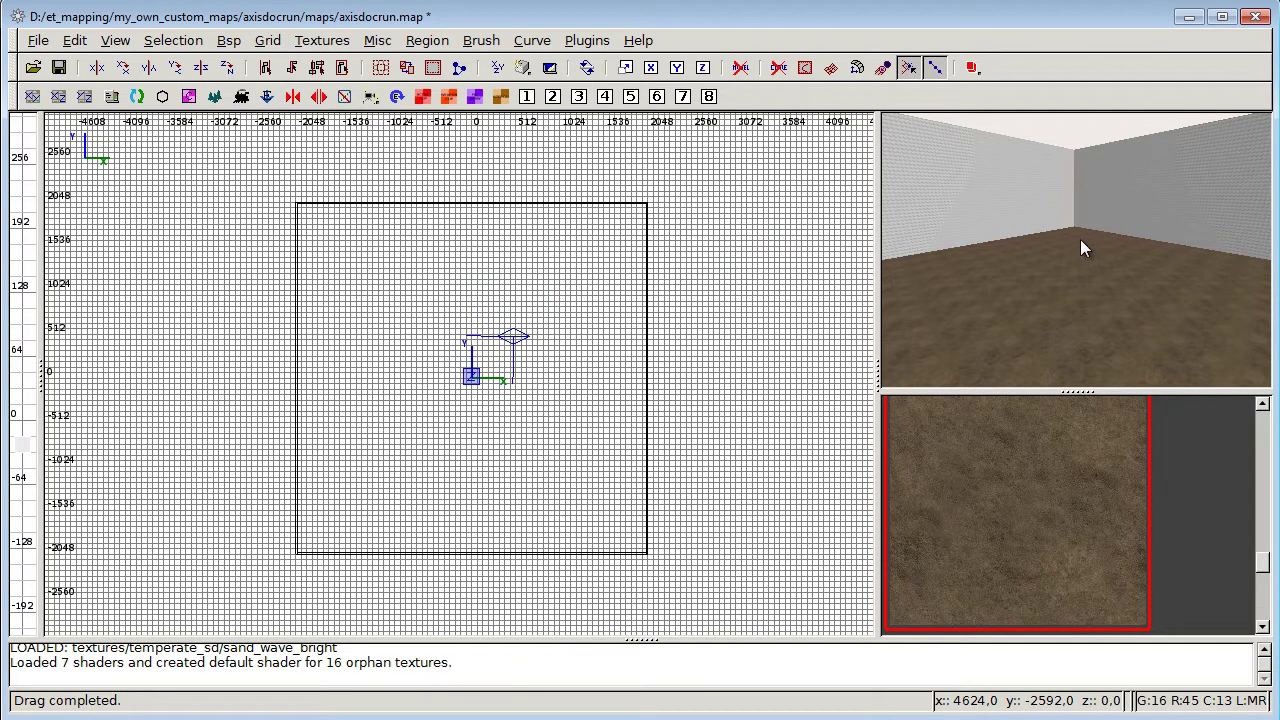
Select the inner surfaces of all four walls and the ceiling of the box together, leaving the floor unselected
right_click(1080, 239)
right_click(1076, 249)
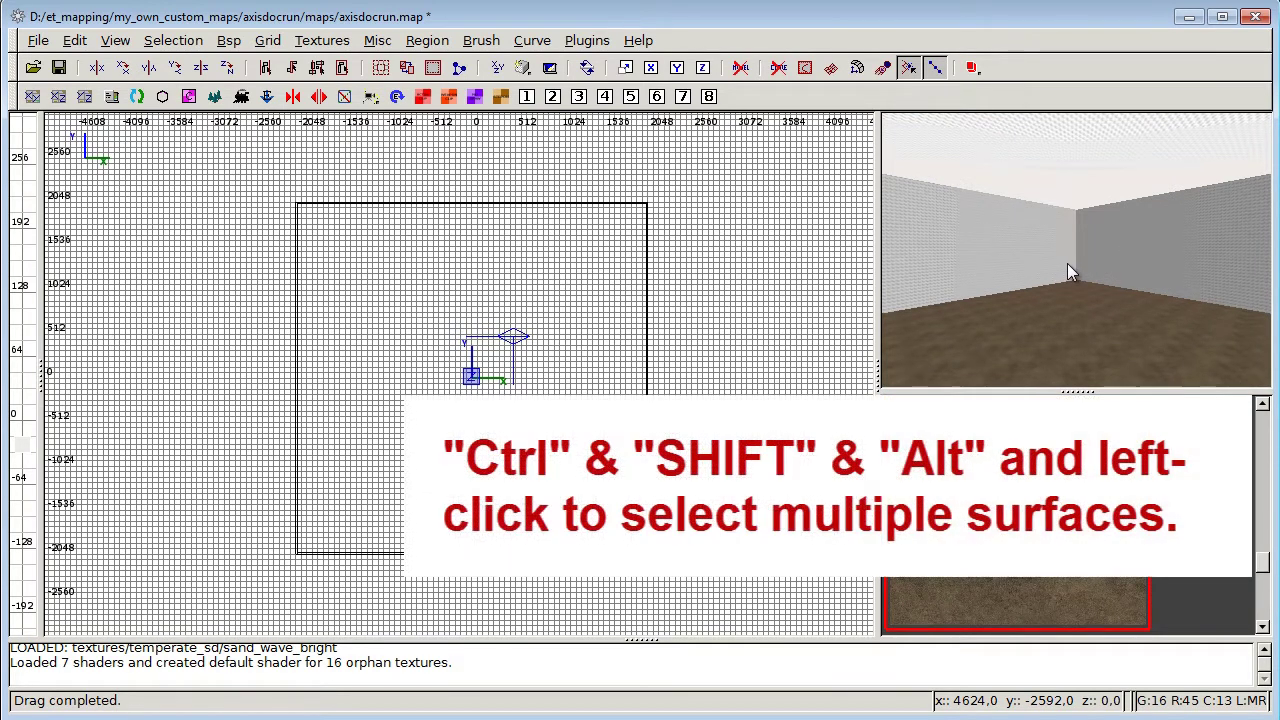
ctrl+alt+shift+click(1021, 232)
ctrl+alt+shift+click(1126, 244)
ctrl+alt+shift+click(1087, 190)
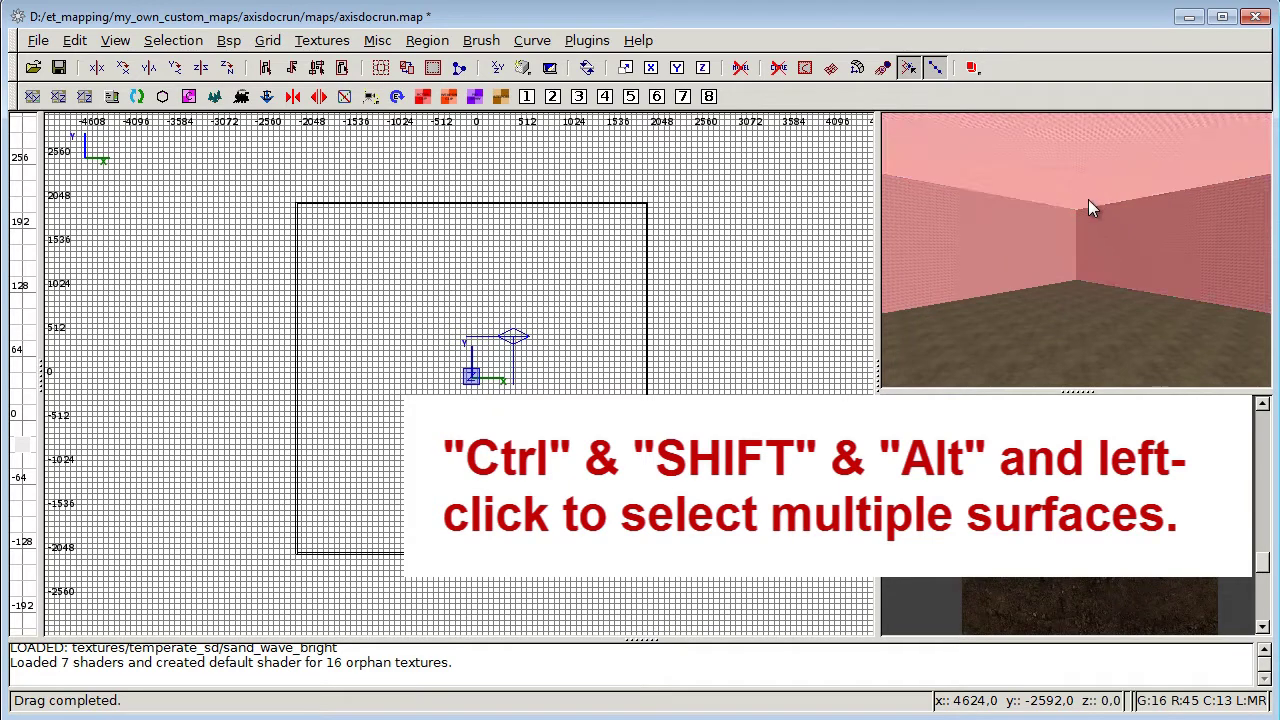
key(a)
right_click(1076, 250)
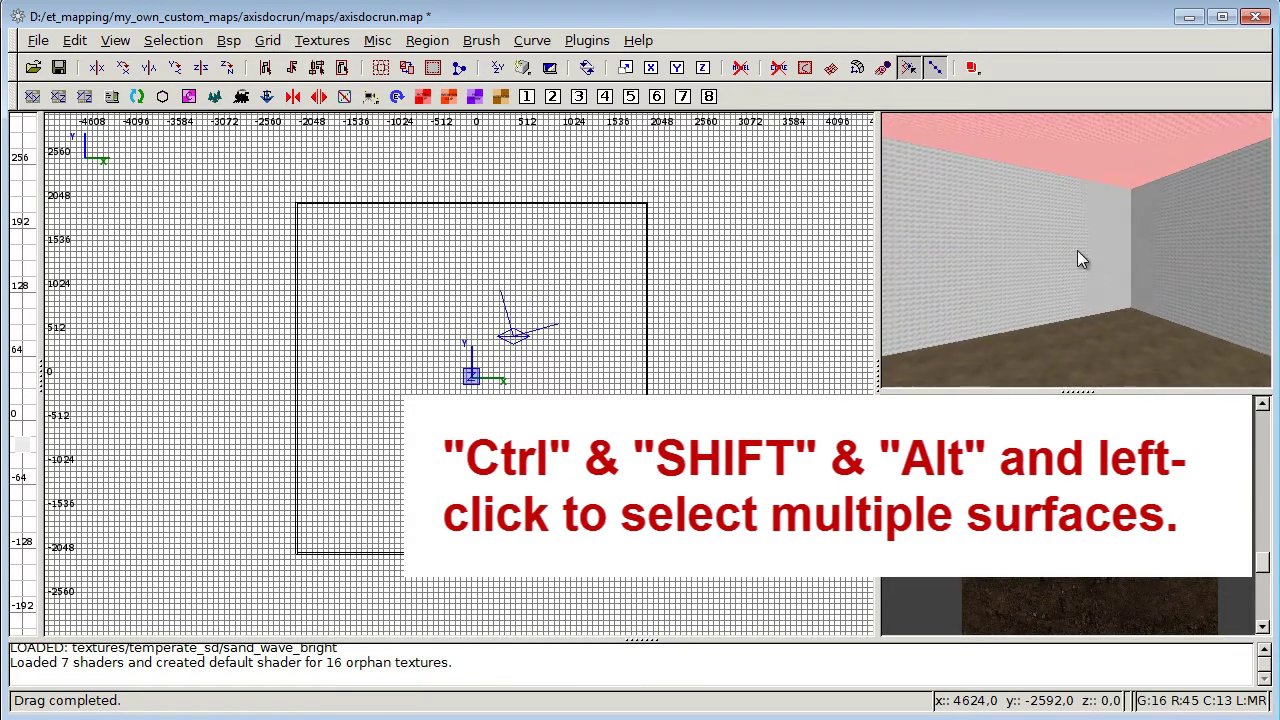
ctrl+alt+shift+click(1072, 258)
ctrl+alt+shift+click(1160, 256)
right_click(1164, 255)
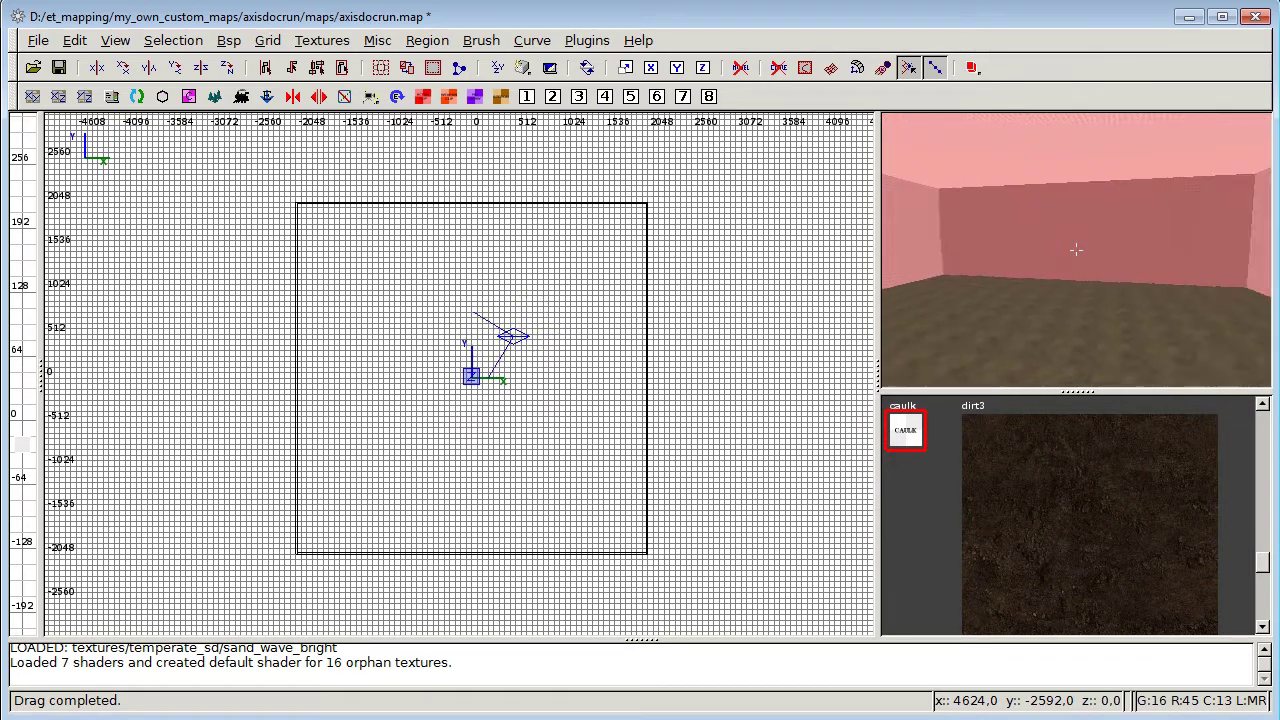
right_click(1077, 252)
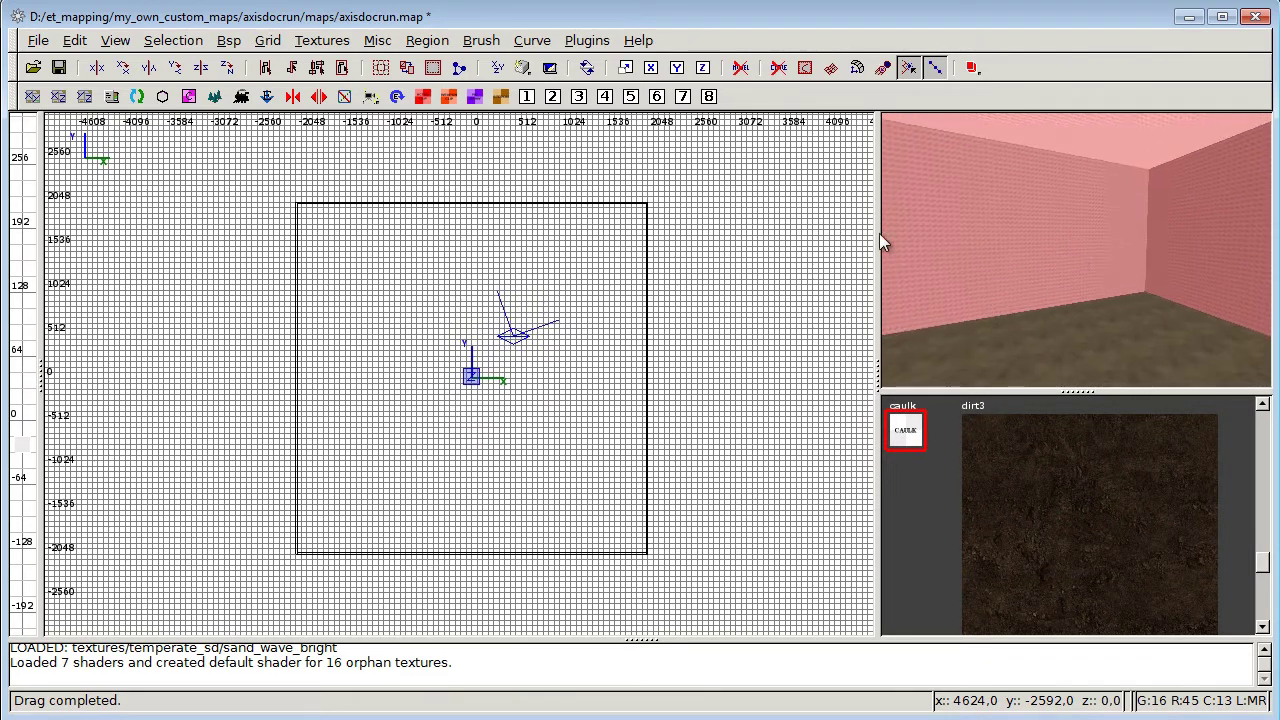
Load the skies texture set into the texture browser
click(322, 40)
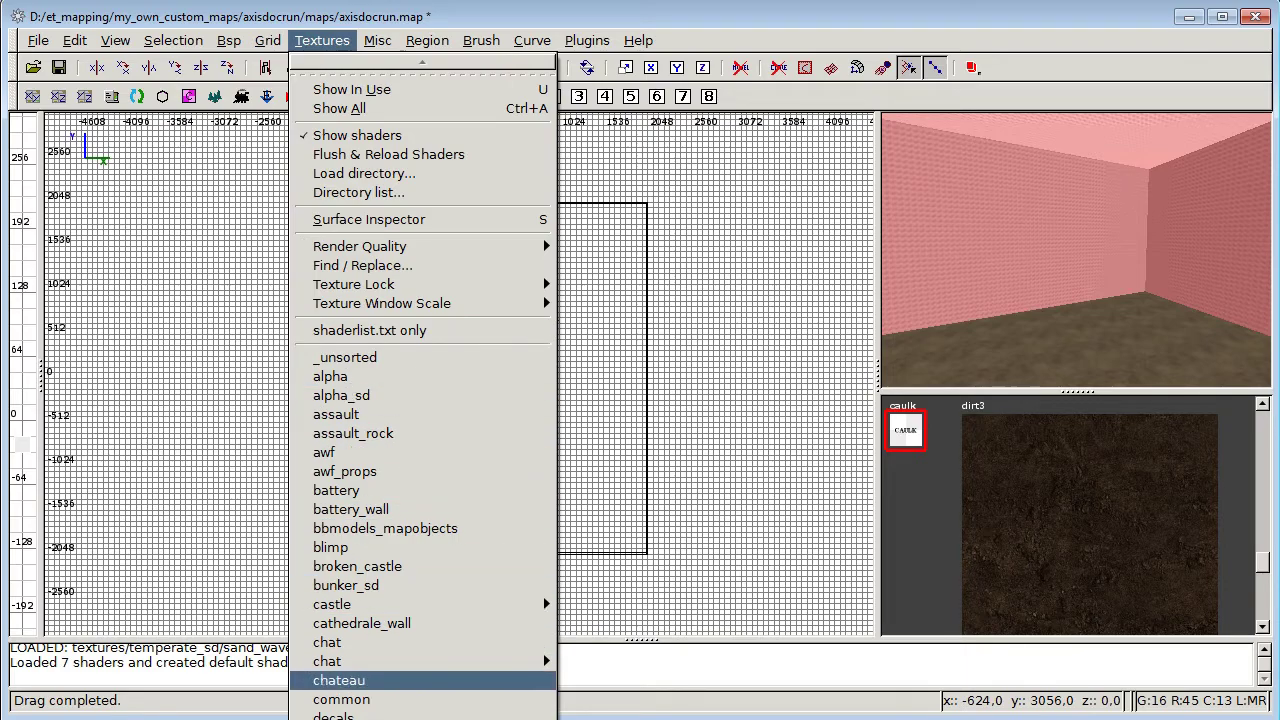
mouse_move(543, 591)
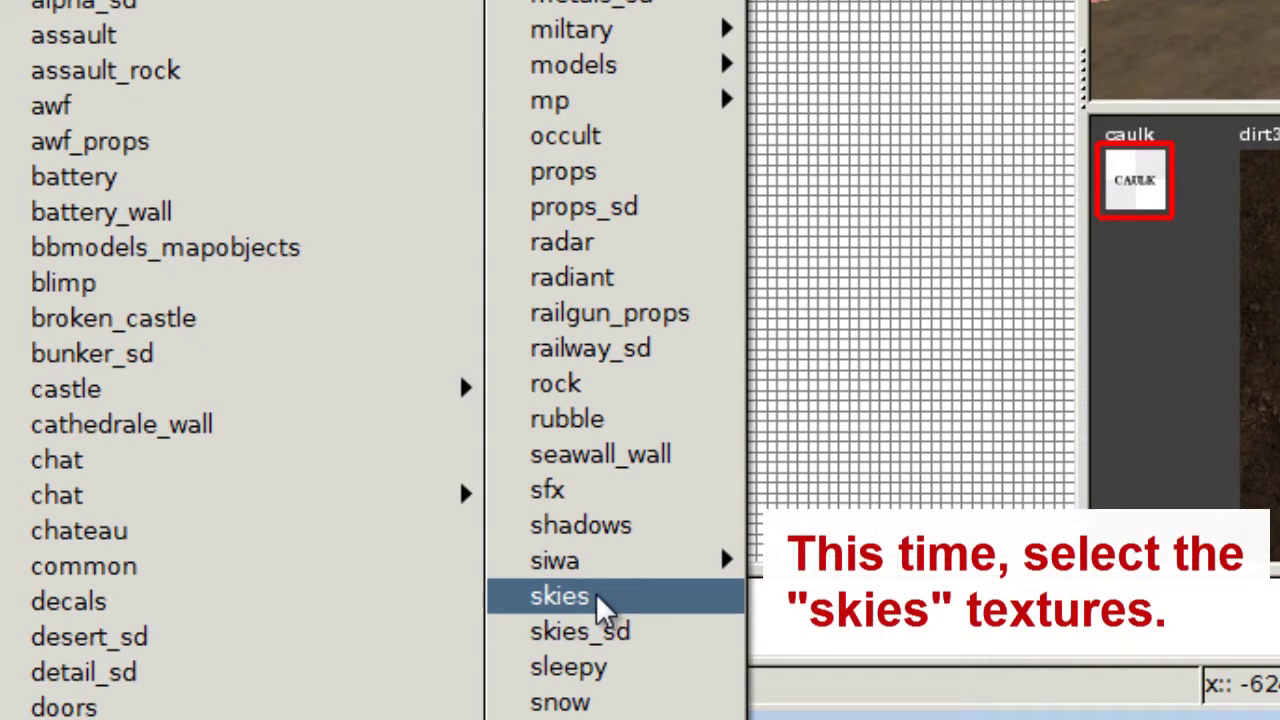
click(600, 600)
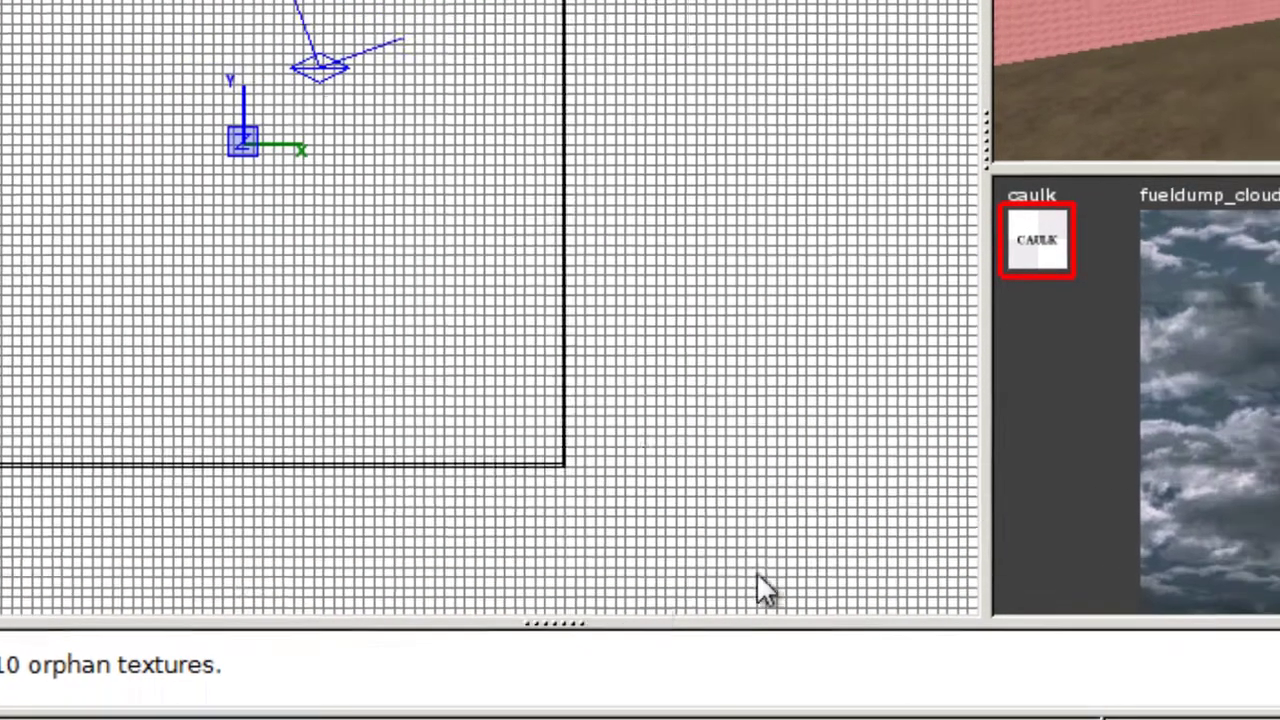
Apply the sd_batterysky texture to the selected wall and ceiling surfaces, check them in the 3D view and clear the selection
scroll(716, 676, down, 5)
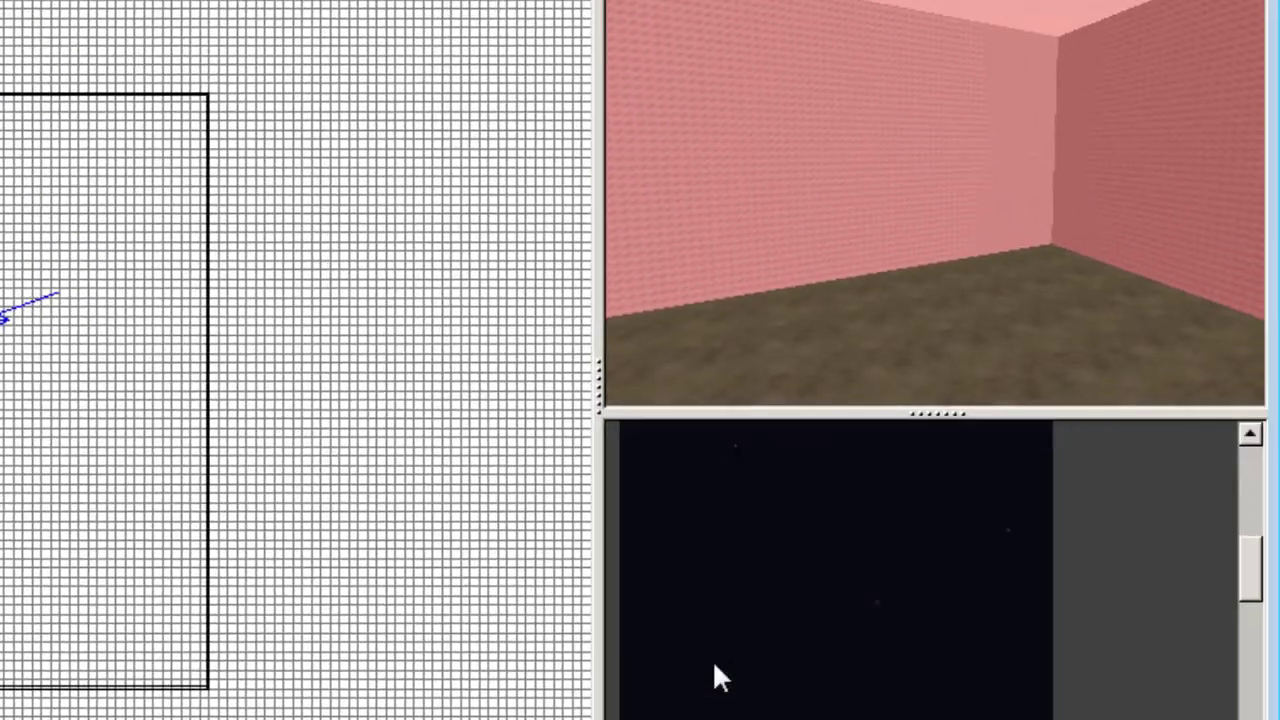
scroll(715, 668, down, 4)
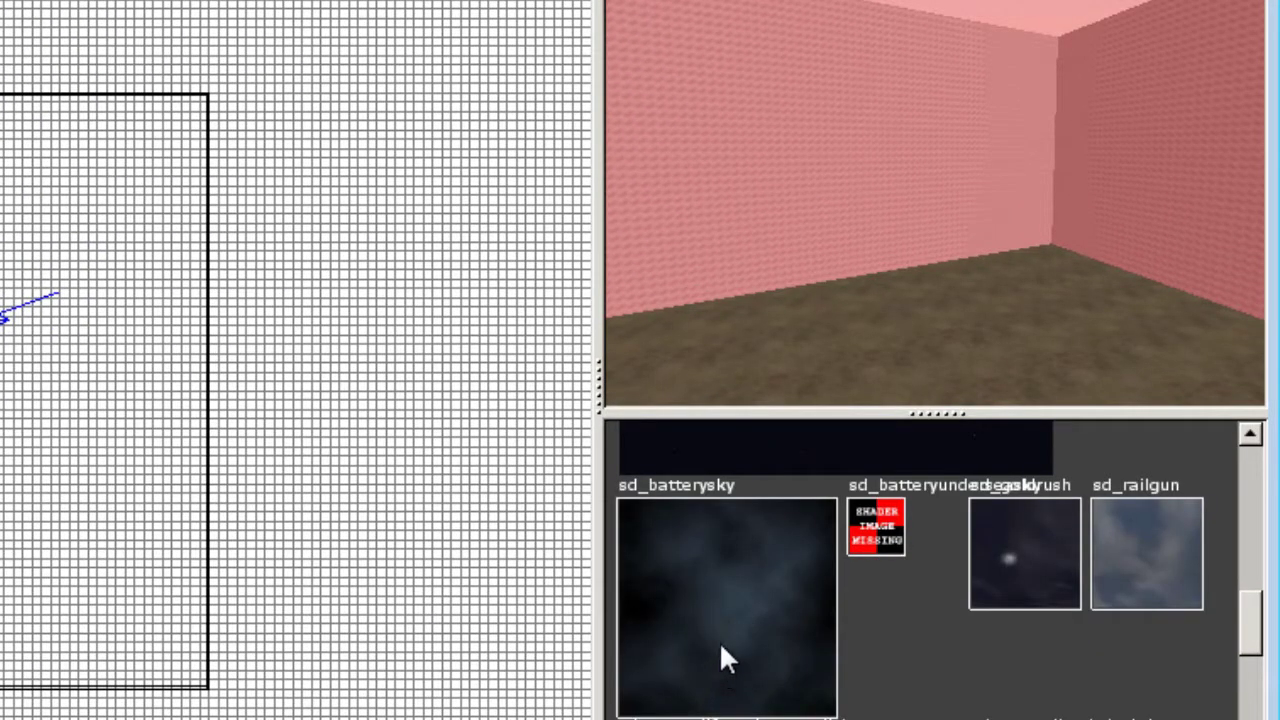
click(727, 565)
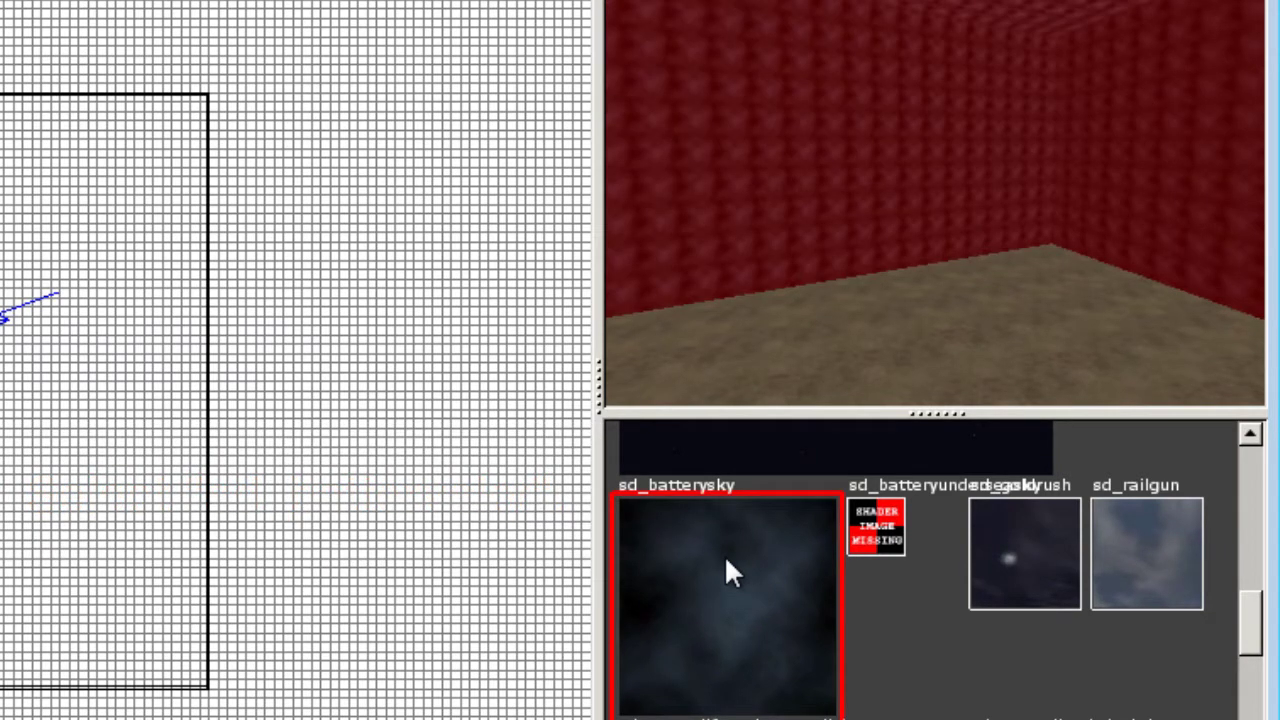
right_click(801, 320)
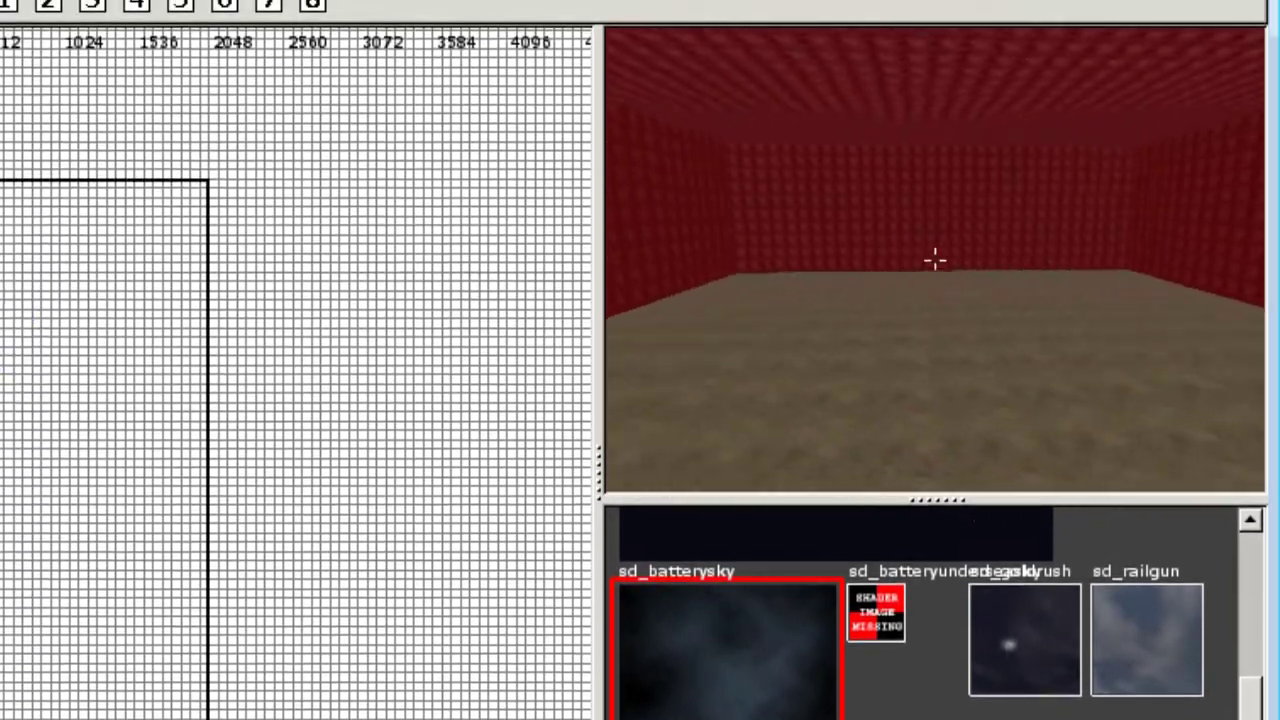
right_click(940, 276)
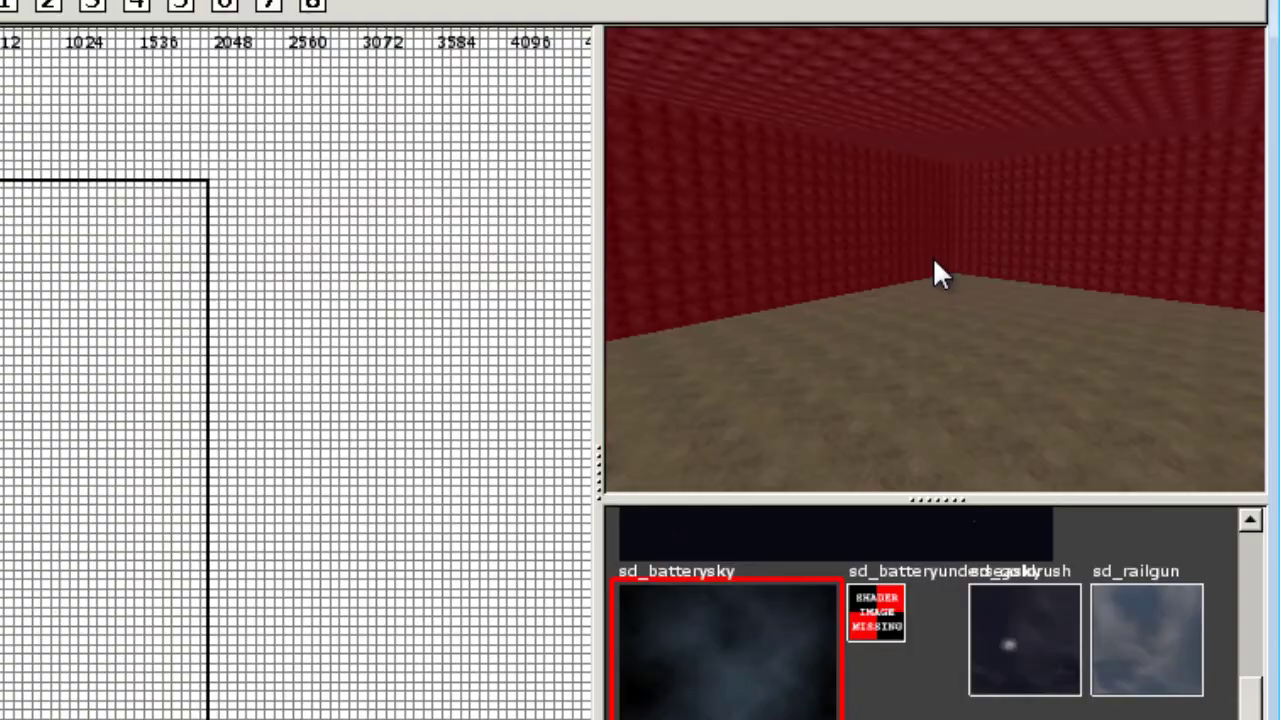
key(Escape)
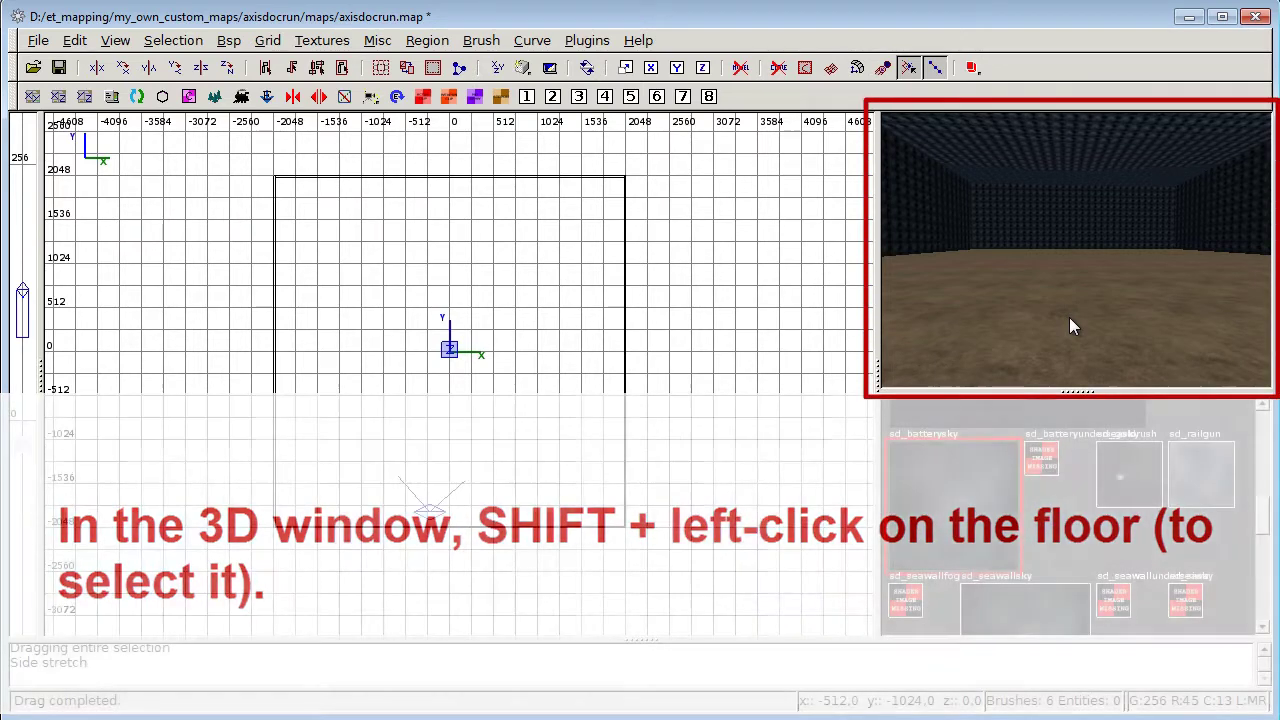
Select the floor brush and add the worldspawn key mapcoordsmins with the value -2048 2048
shift+click(1069, 320)
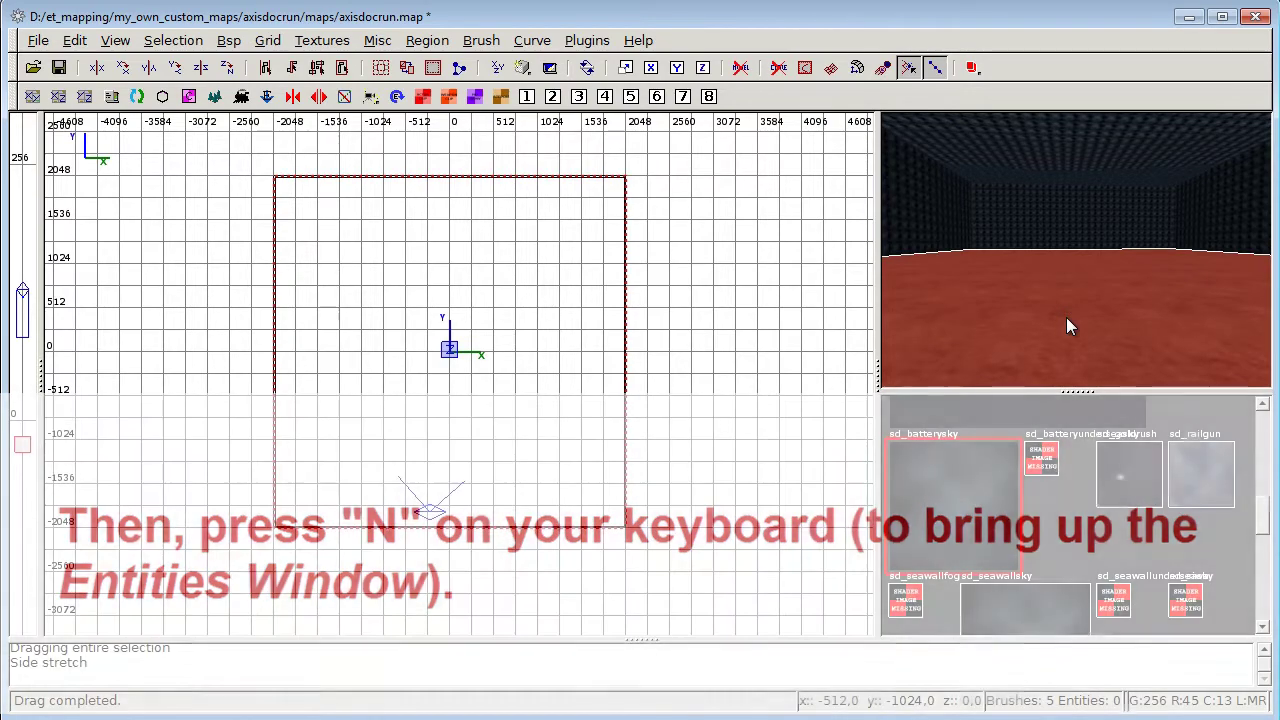
key(n)
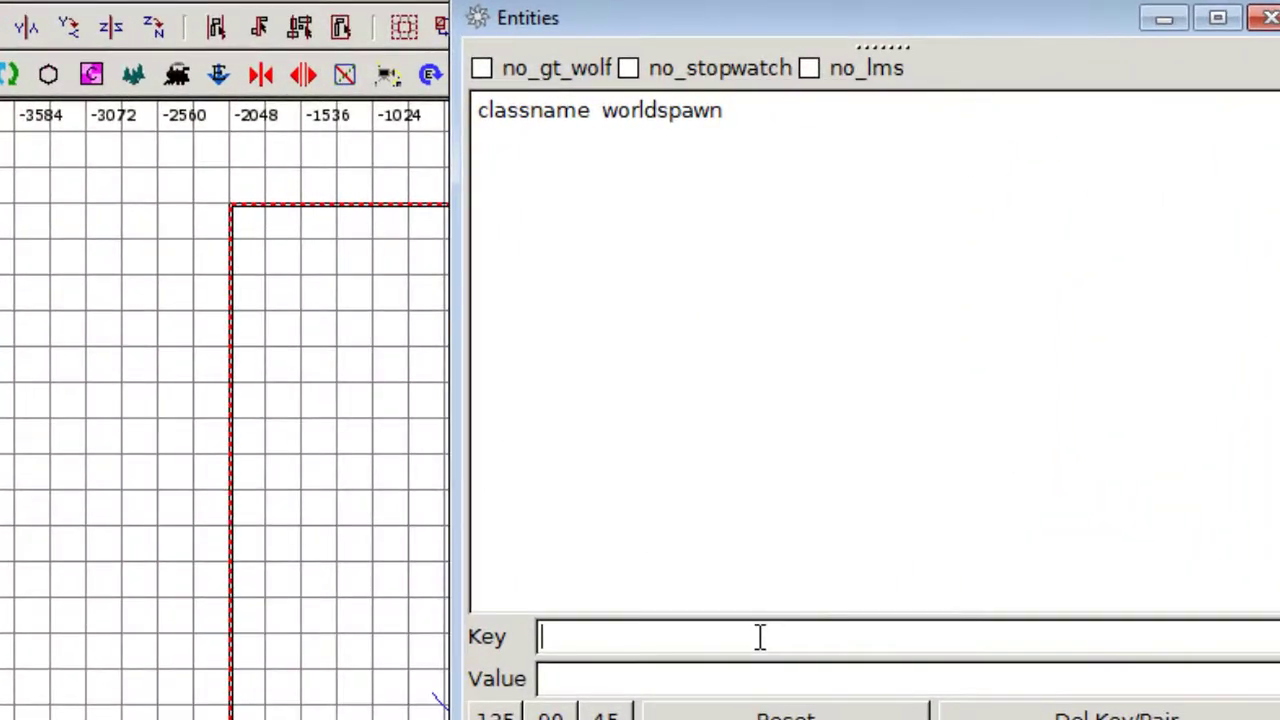
text(mapcoordsm)
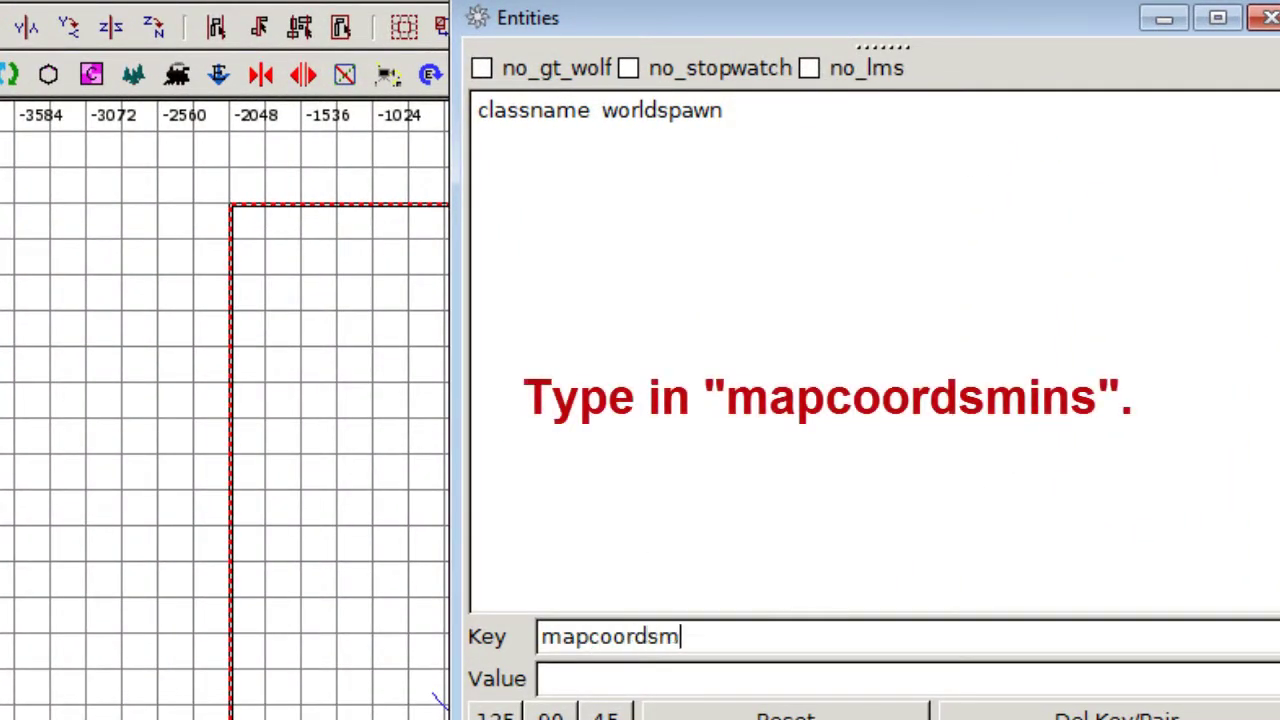
text(-2048 2048)
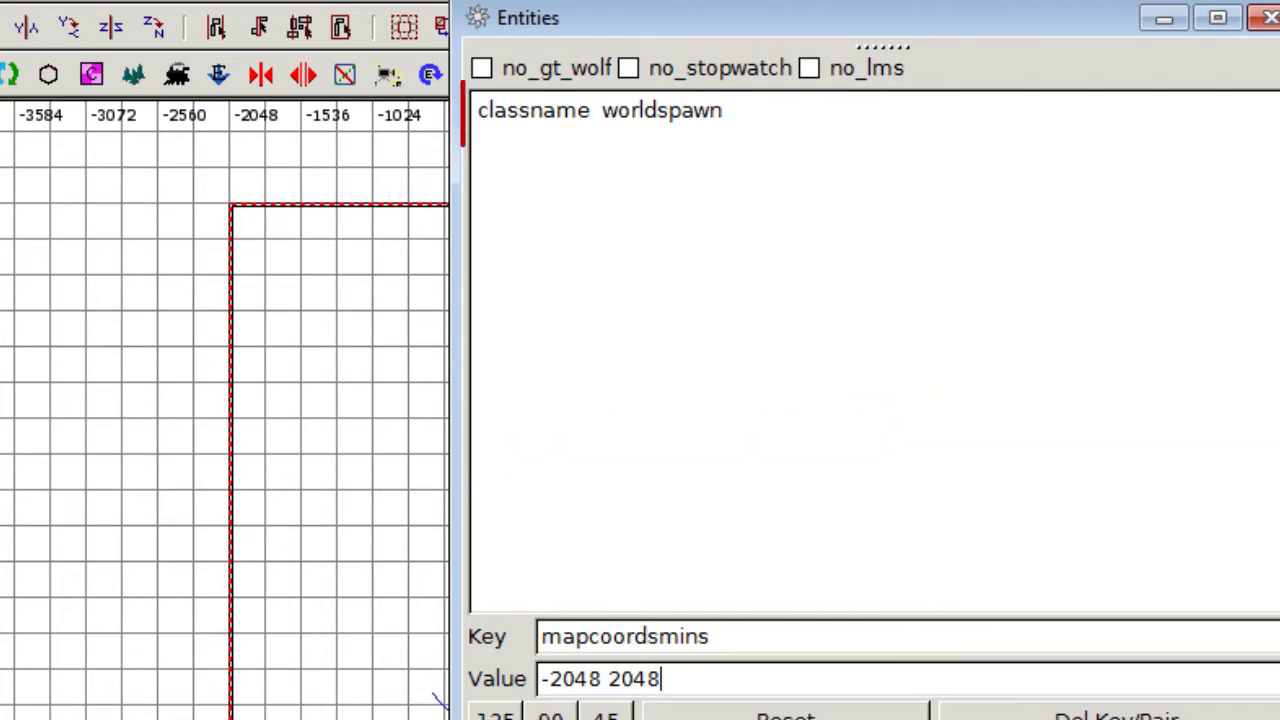
key(Return)
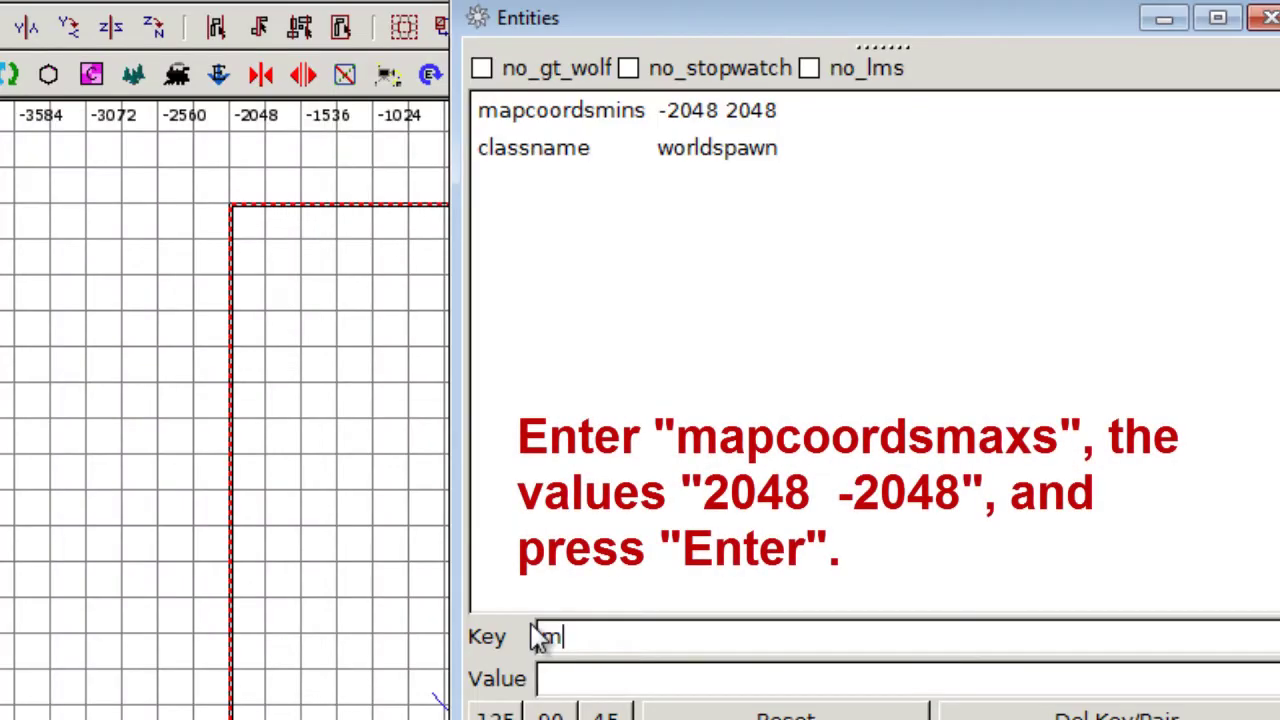
Add the worldspawn key mapcoordsmaxs with the value 2048 -2048
text(apcoordsmaxs)
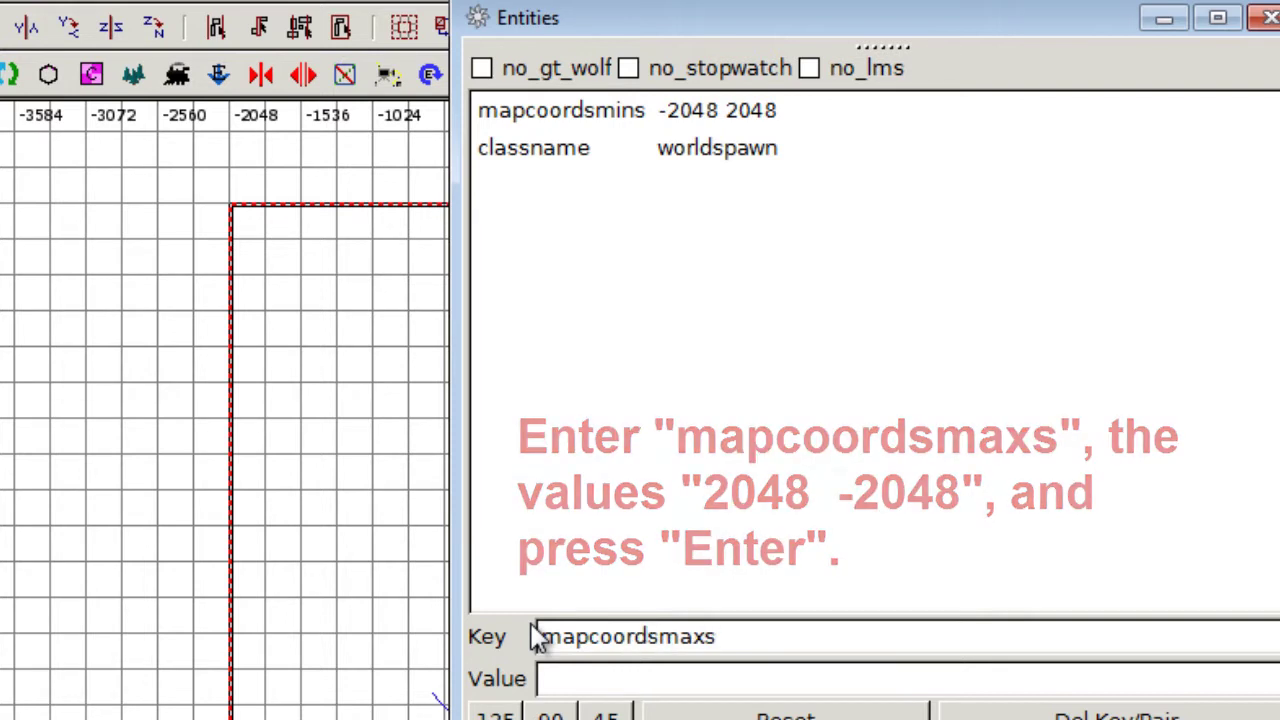
key(Tab)
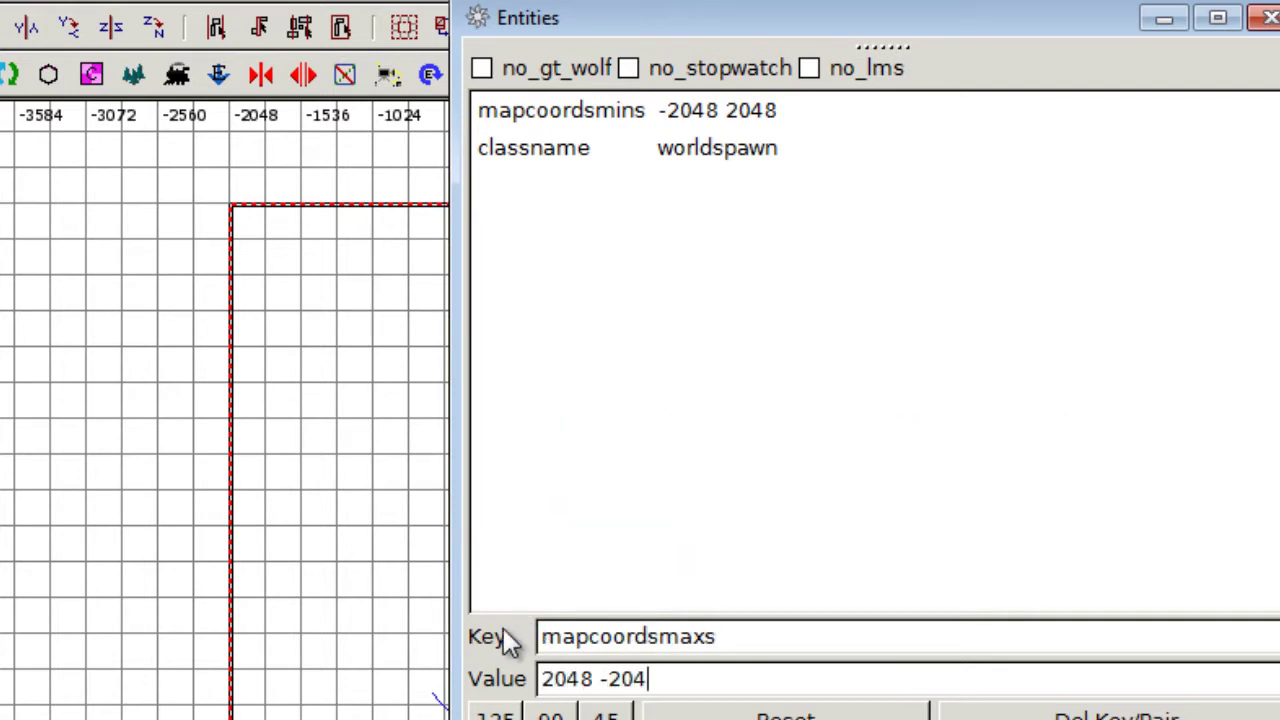
key(Return)
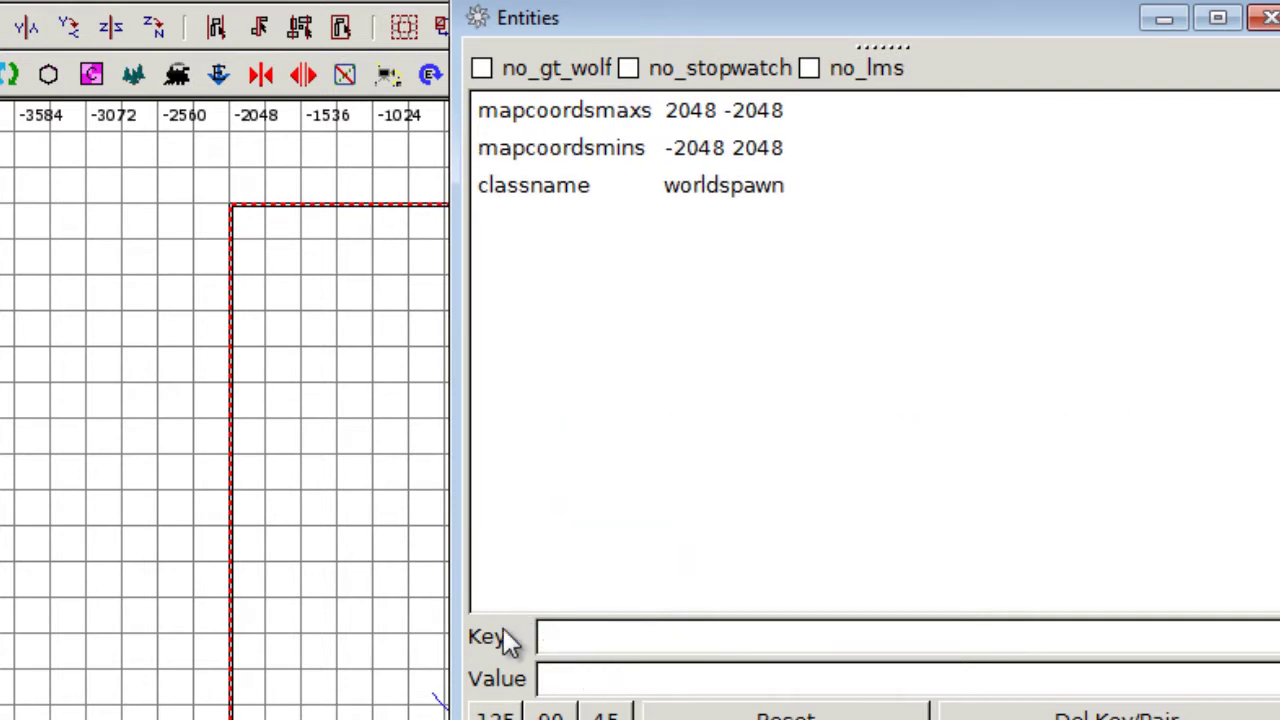
Add the worldspawn key _lightmapscale with the value 1
text(_lightmapscale)
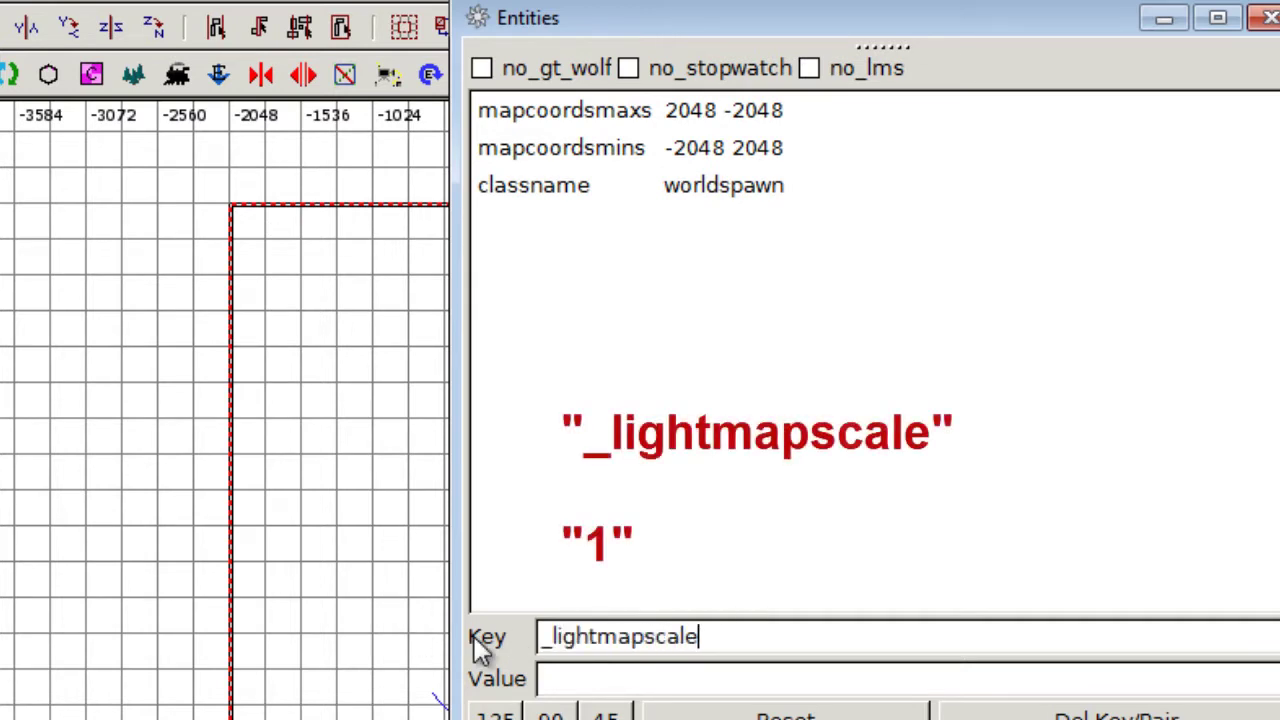
key(Tab)
text(1)
key(Return)
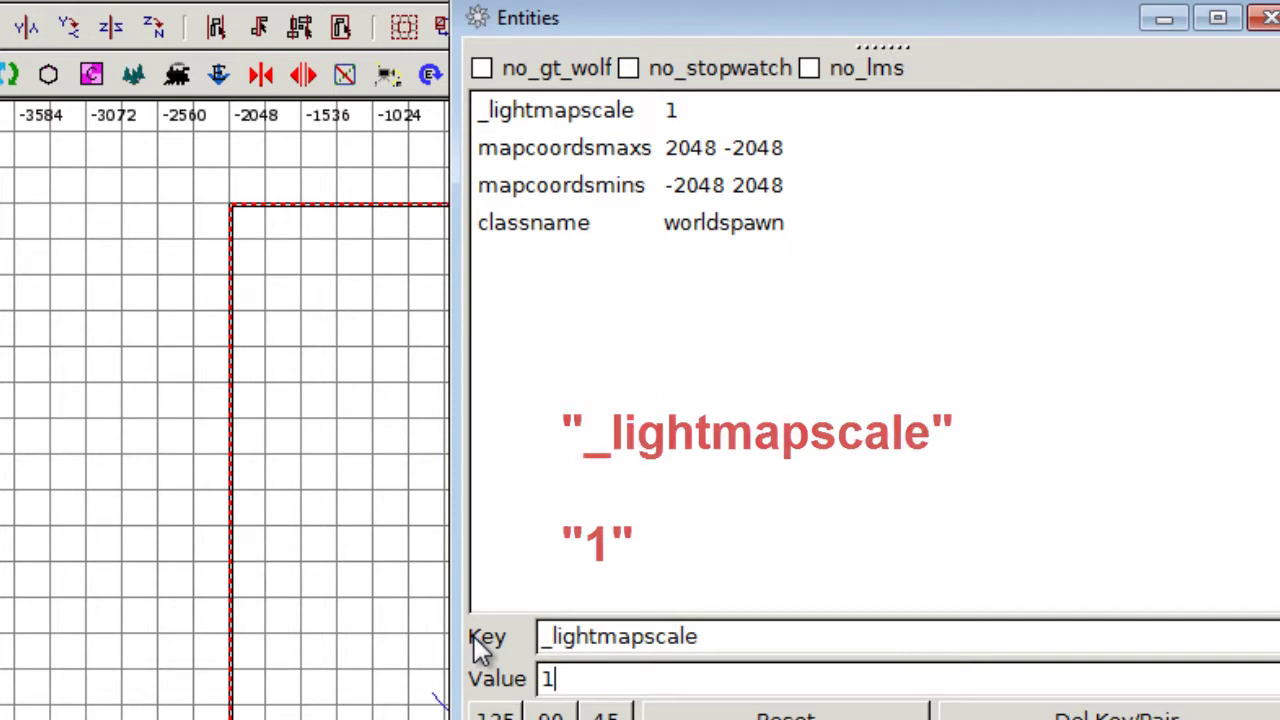
key(Escape)
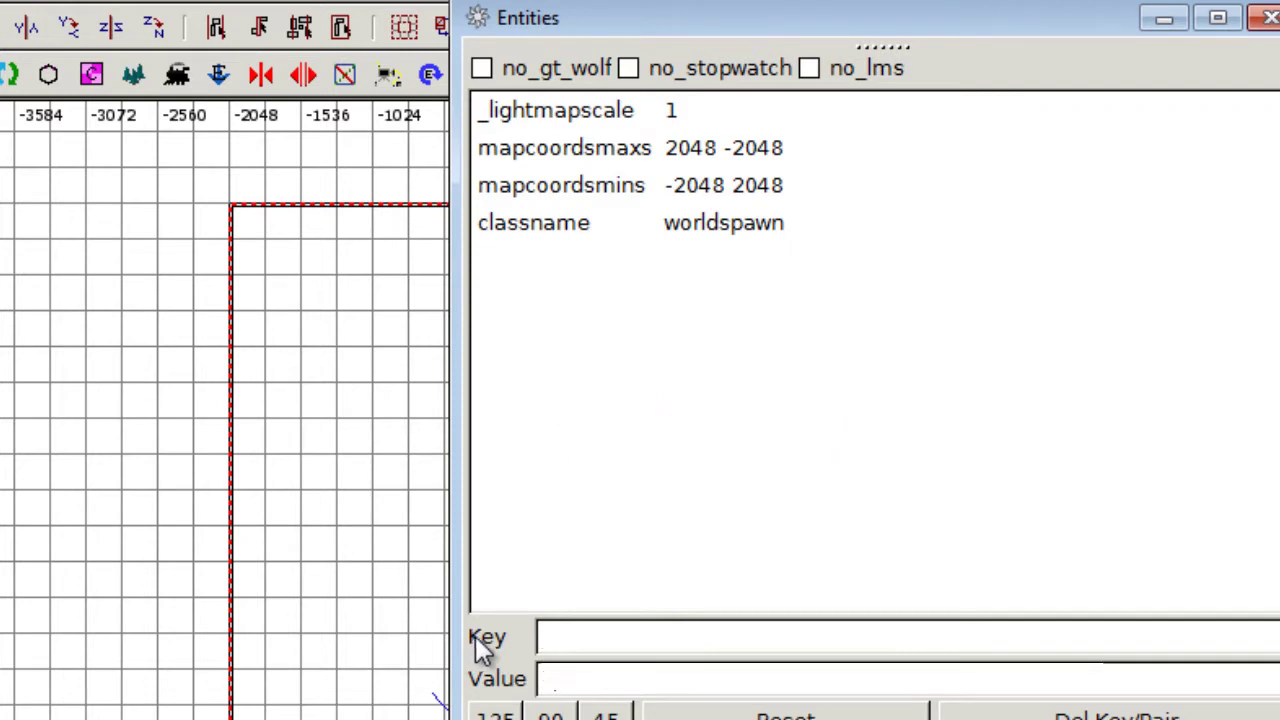
Add the worldspawn key ambient with the value 12
text(ambient)
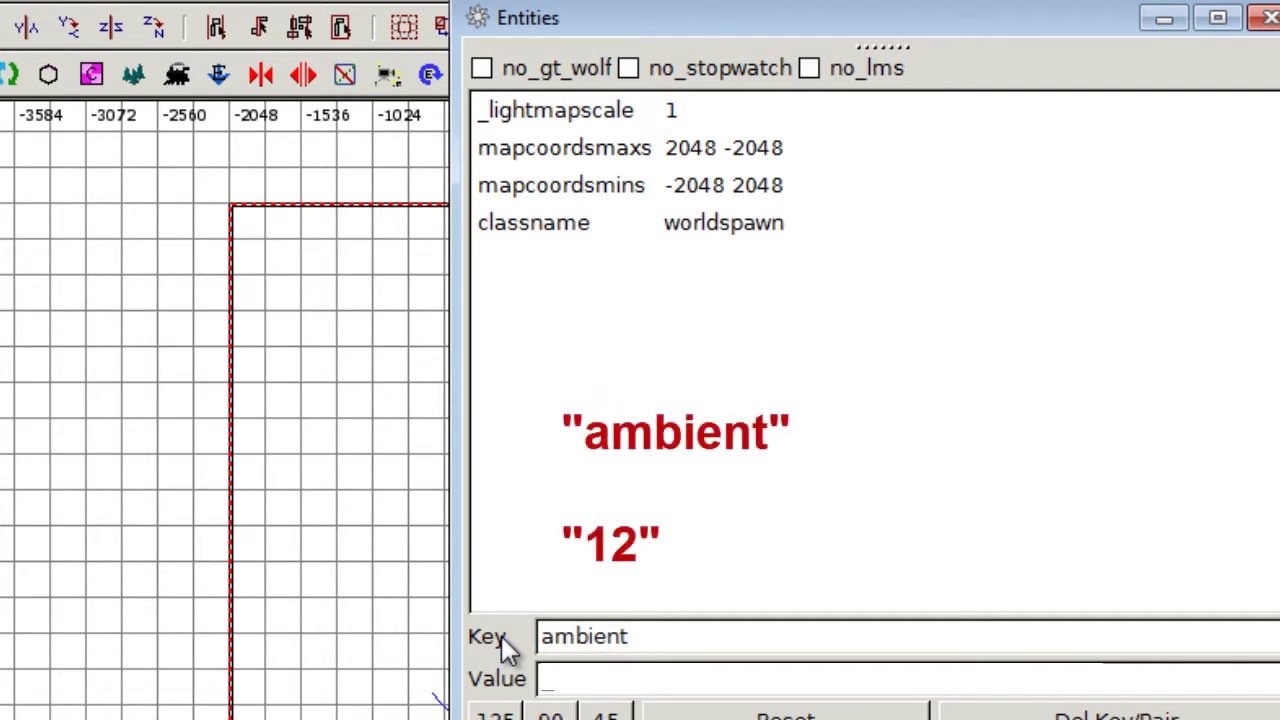
key(Tab)
text(12)
key(Return)
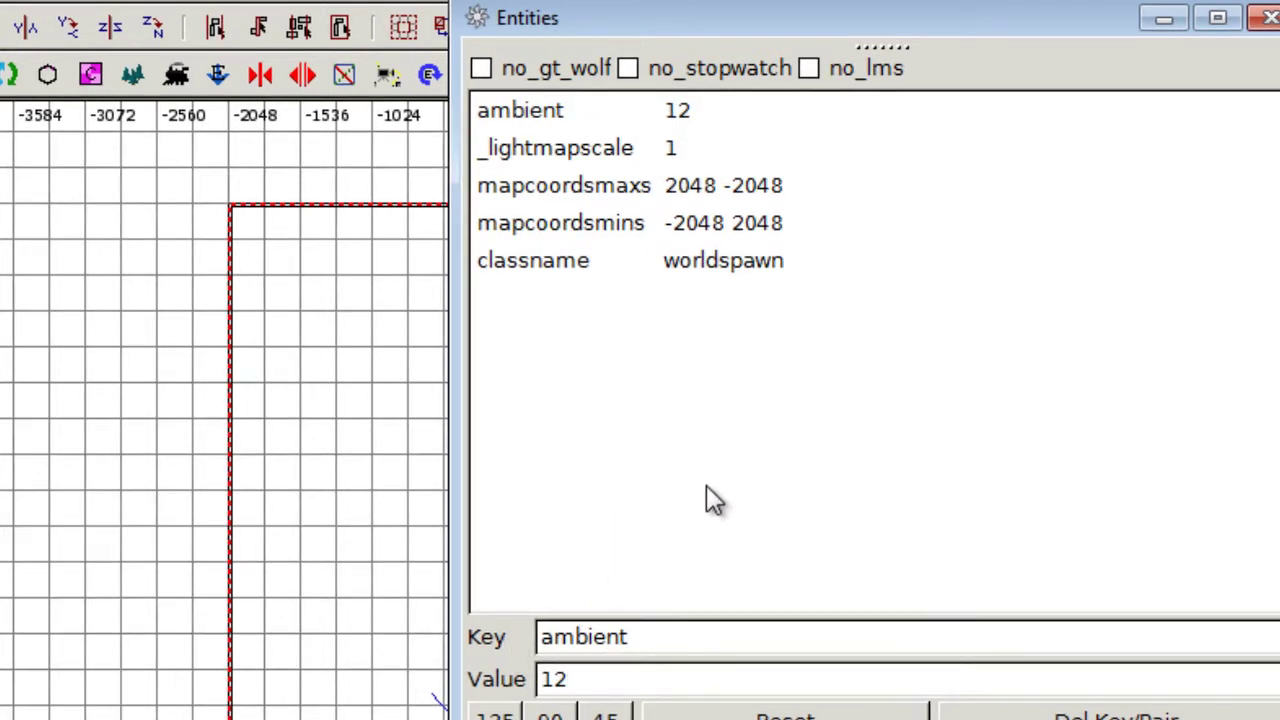
click(812, 76)
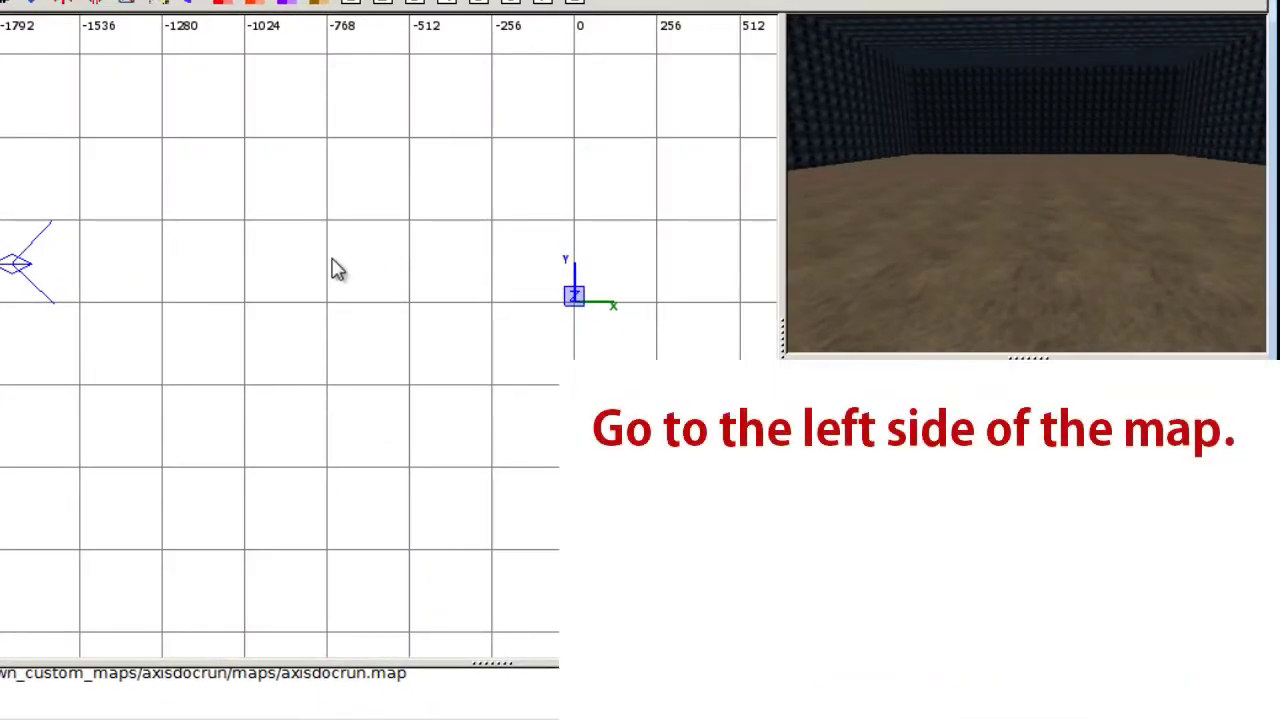
Create an info_player_deathmatch entity on the left side of the map at about x -1536, y 0
right_click(86, 309)
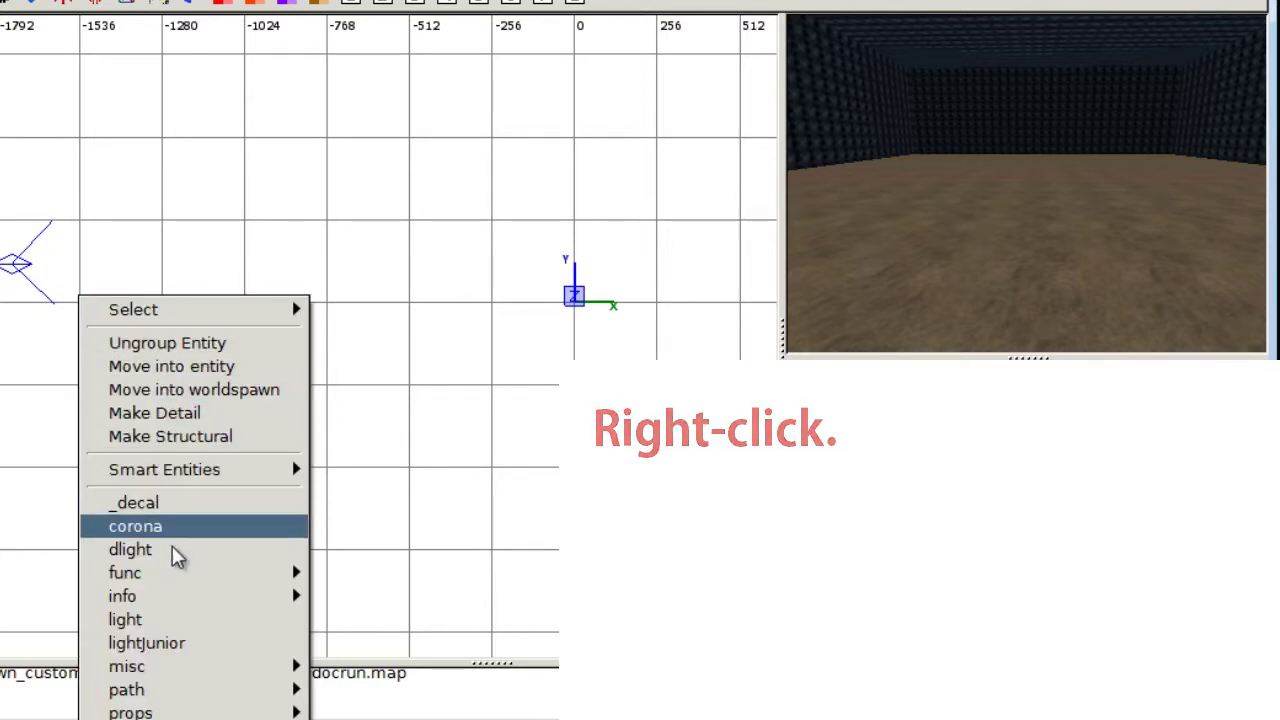
mouse_move(170, 604)
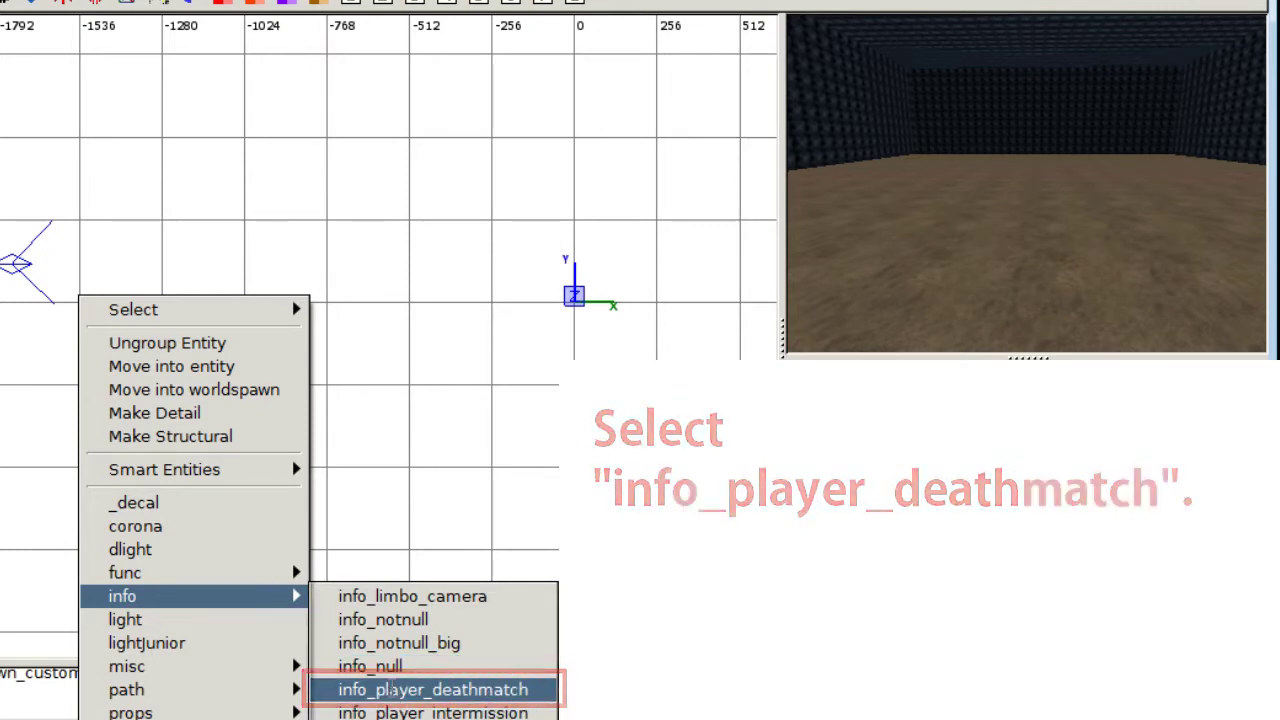
click(395, 690)
Move the info_player_deathmatch entity upwards in the side view so that it stands clear of the floor
right_click(872, 270)
key(Left)
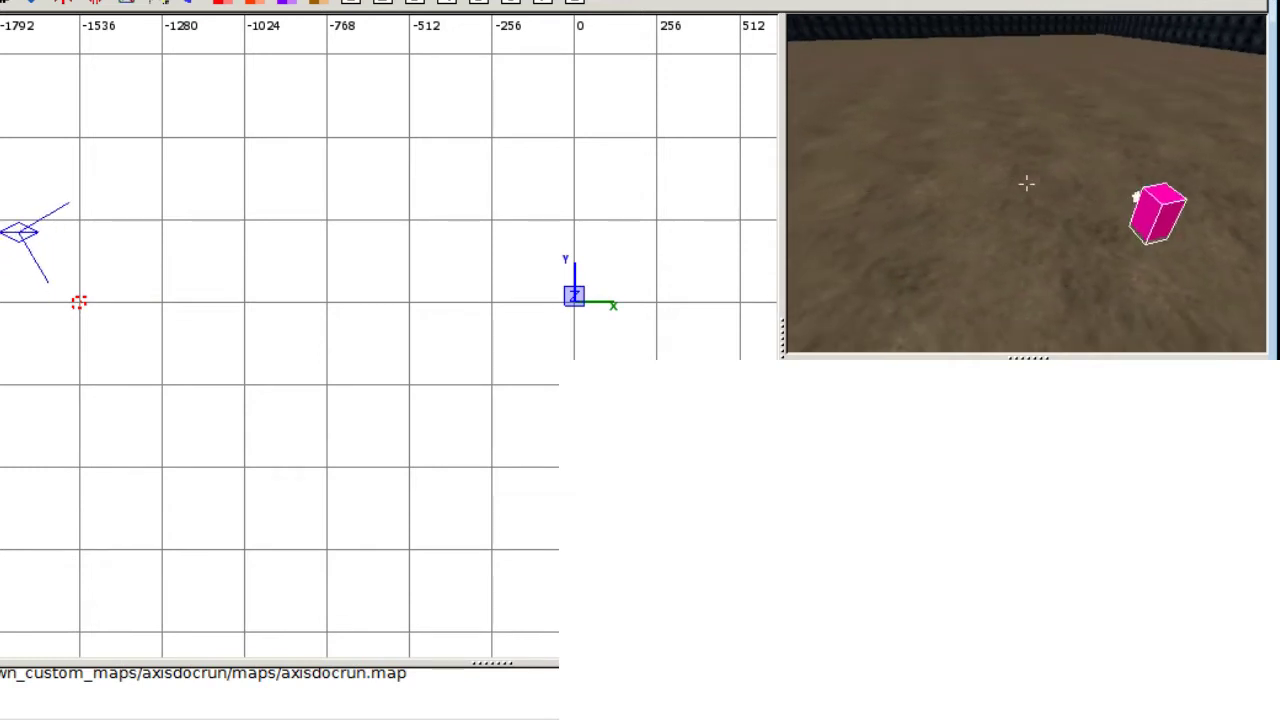
key(Left)
key(Up)
key(Up)
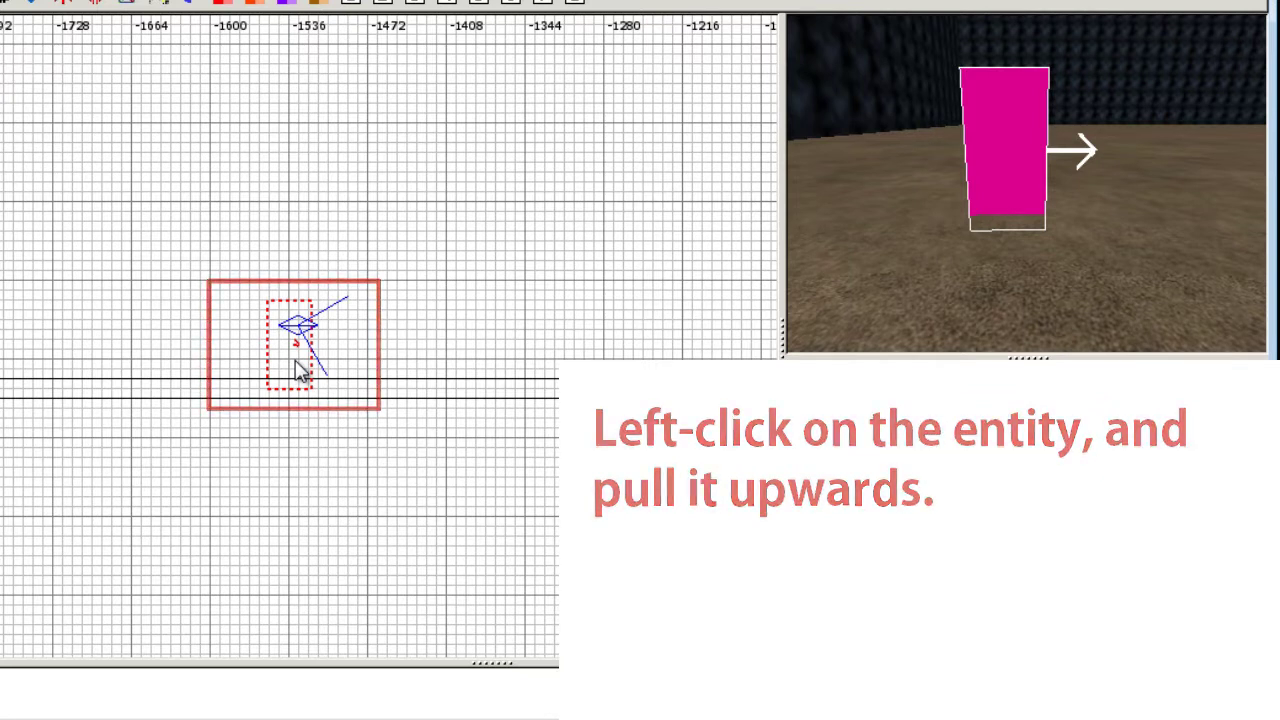
drag(298, 370, 298, 278)
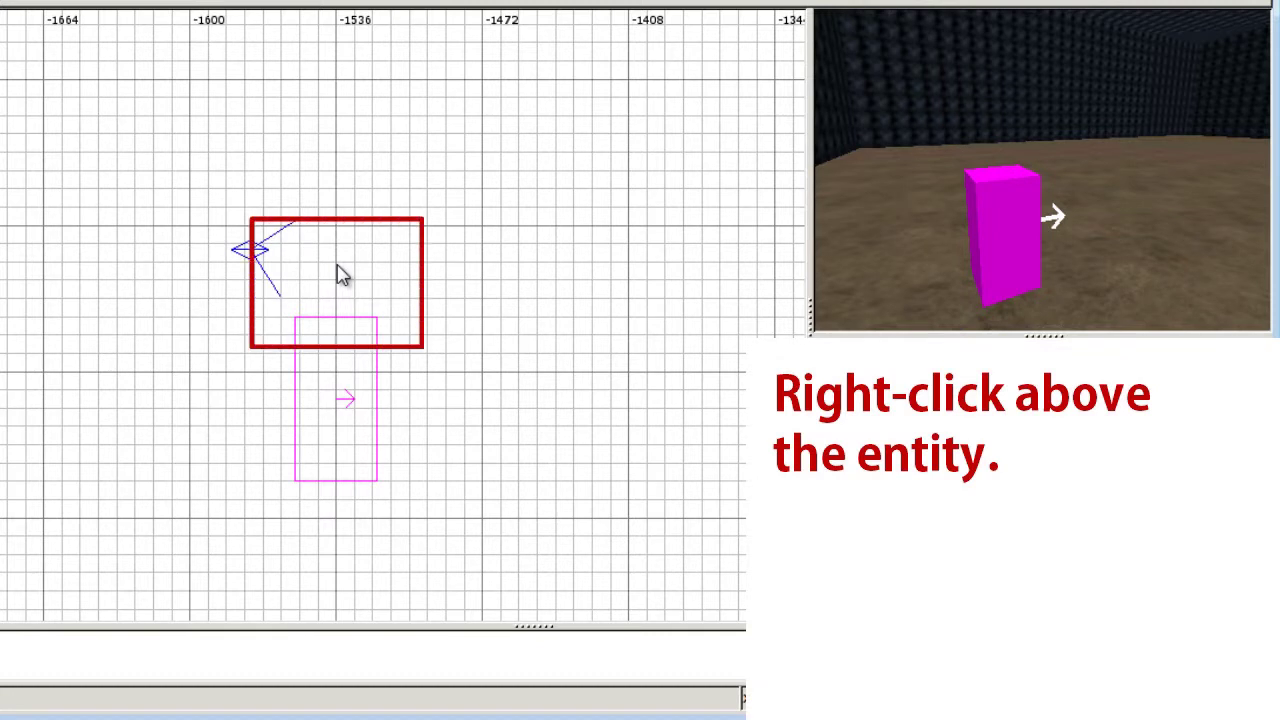
Create a script_multiplayer entity directly above the info_player_deathmatch entity at about x -1536
right_click(338, 268)
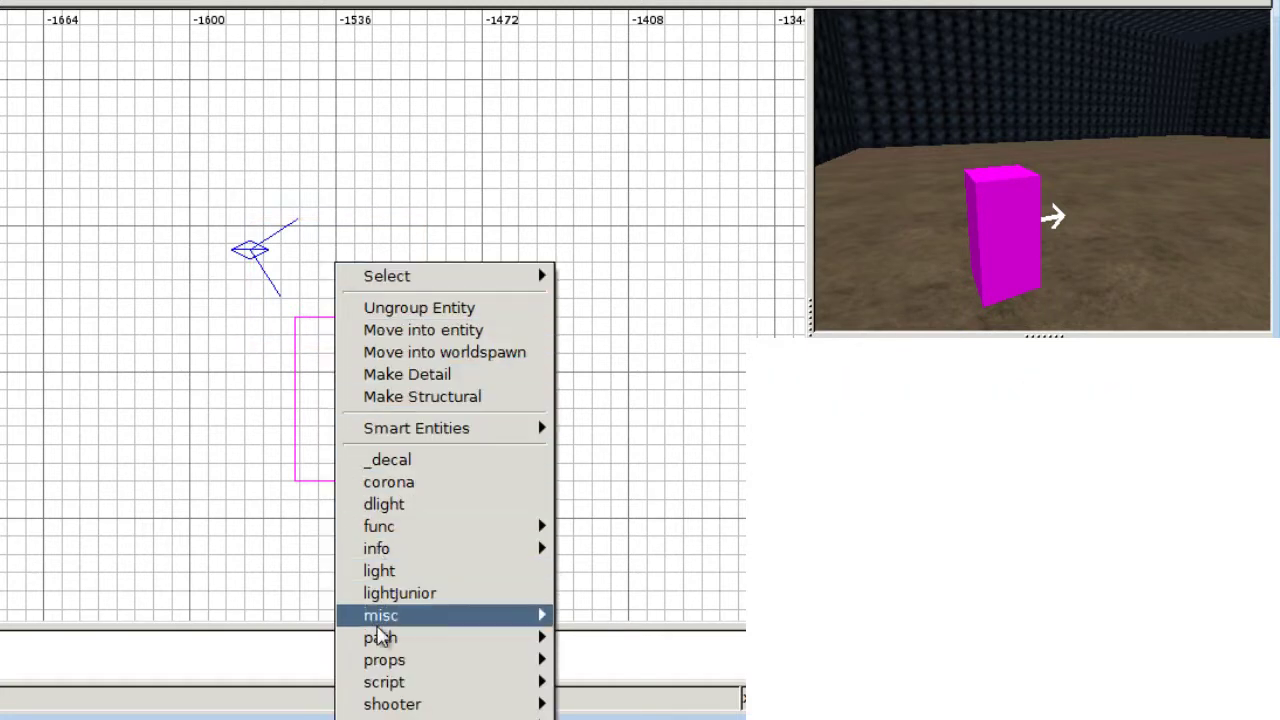
mouse_move(405, 686)
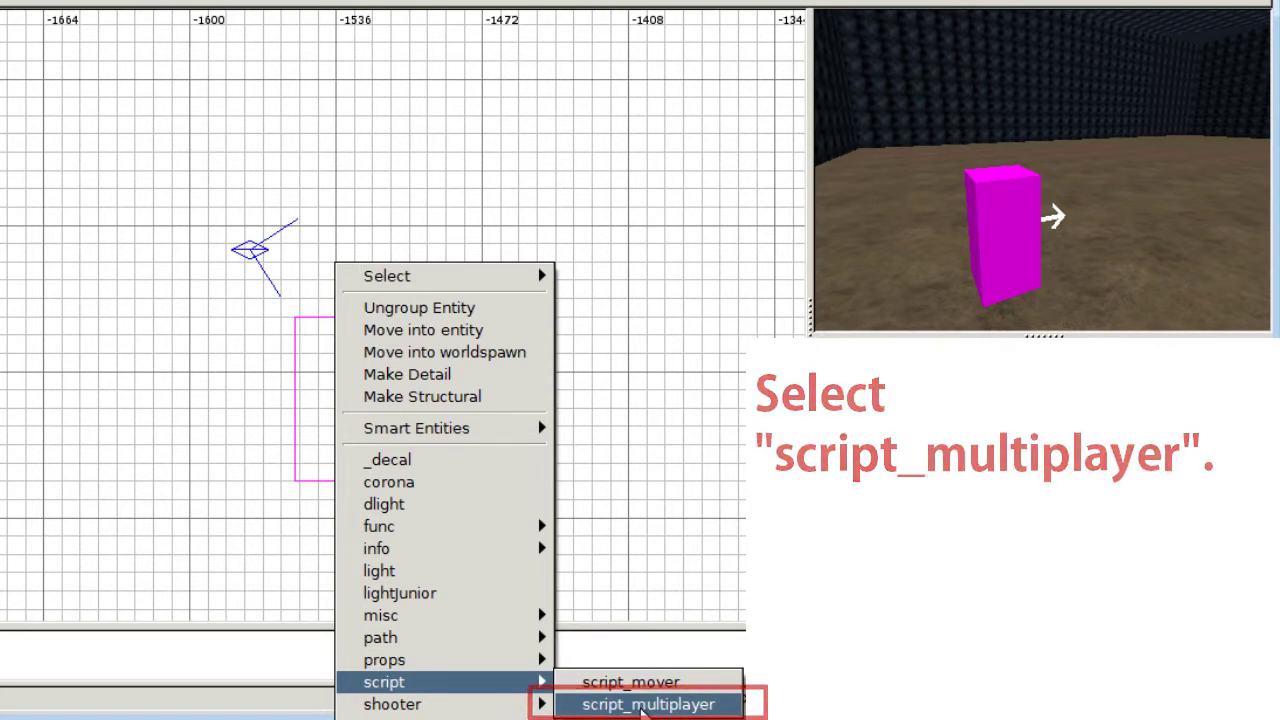
click(645, 705)
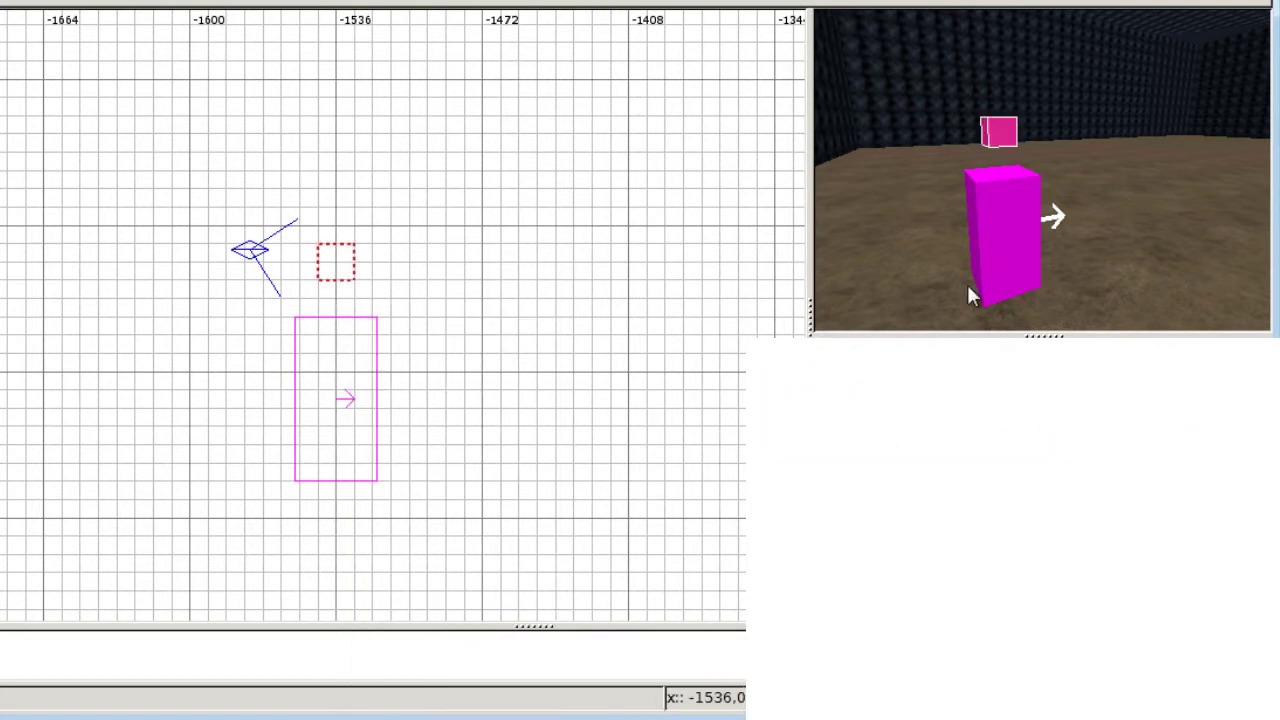
Add the key scriptname with the value game_manager to the script_multiplayer entity and deselect it
right_click(1039, 187)
key(Right)
key(Up)
right_click(1043, 172)
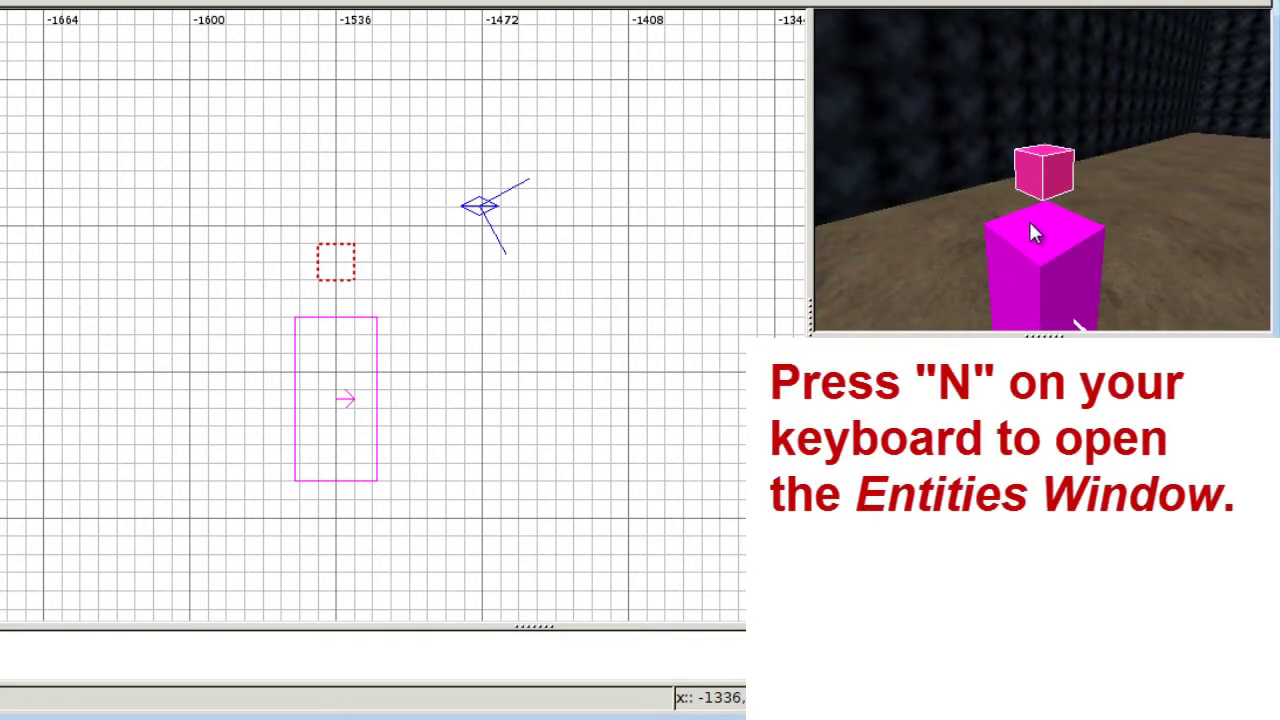
key(n)
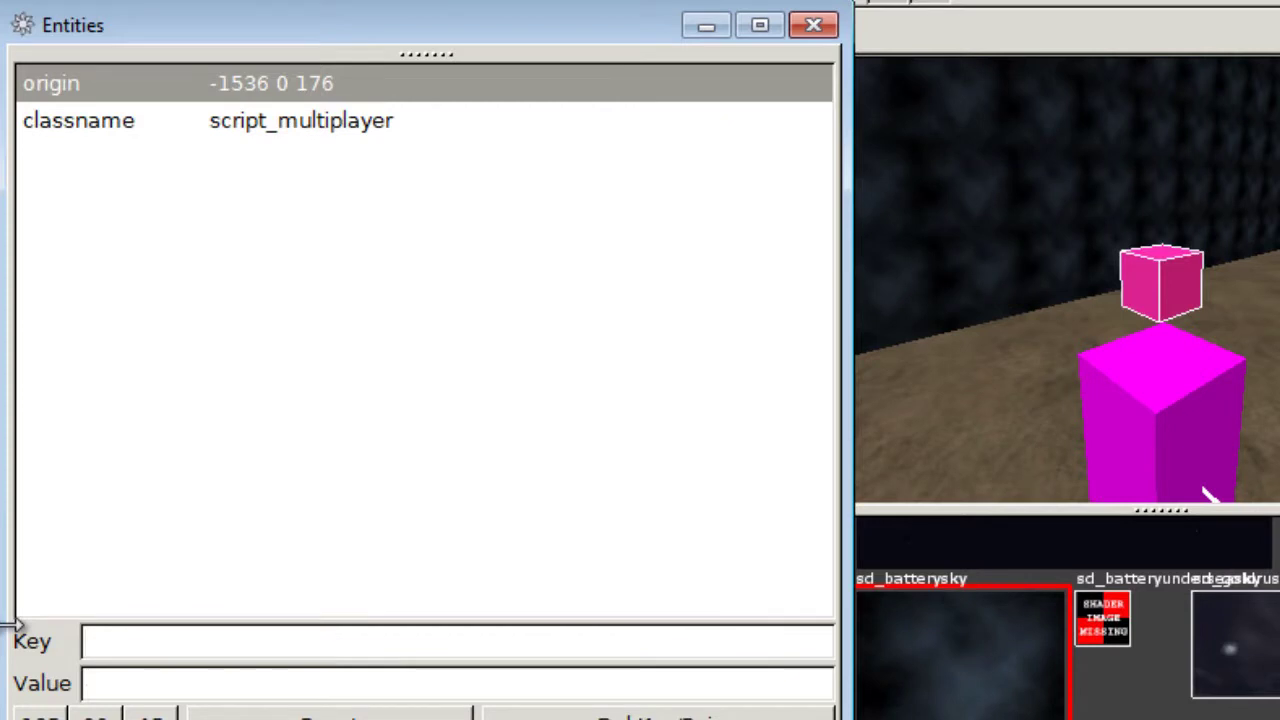
text(scriptname)
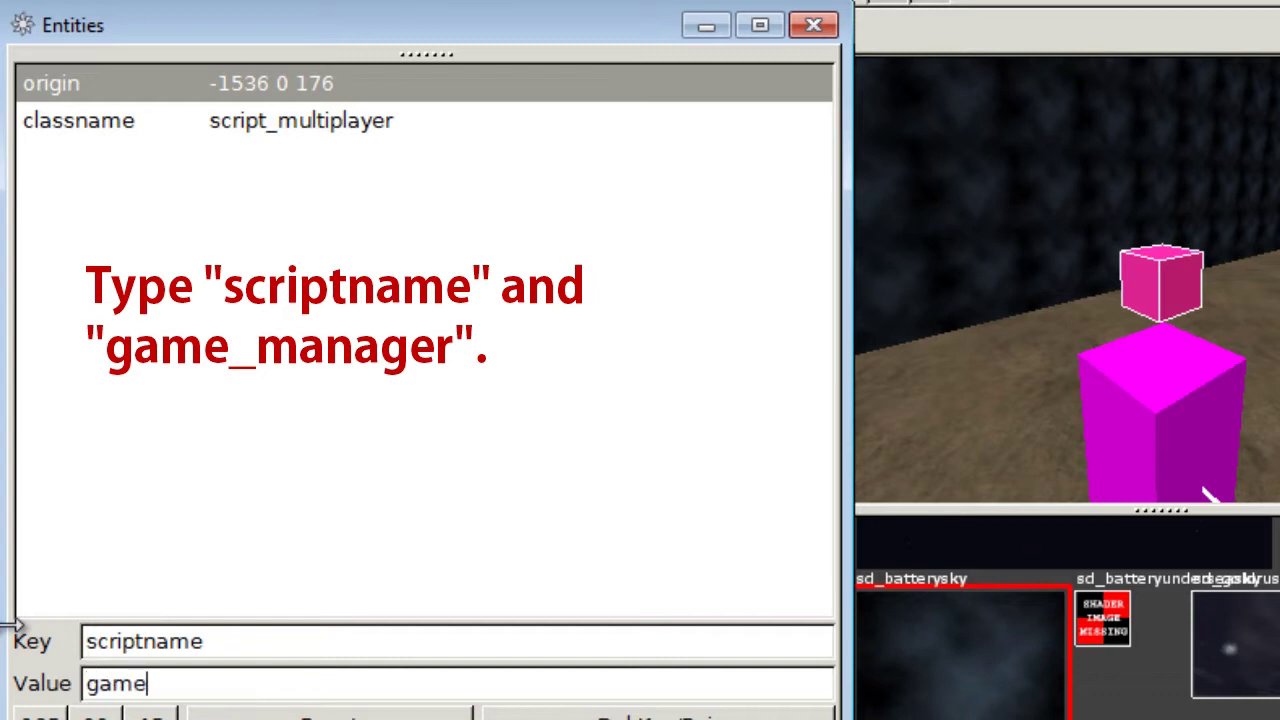
text(game_manager)
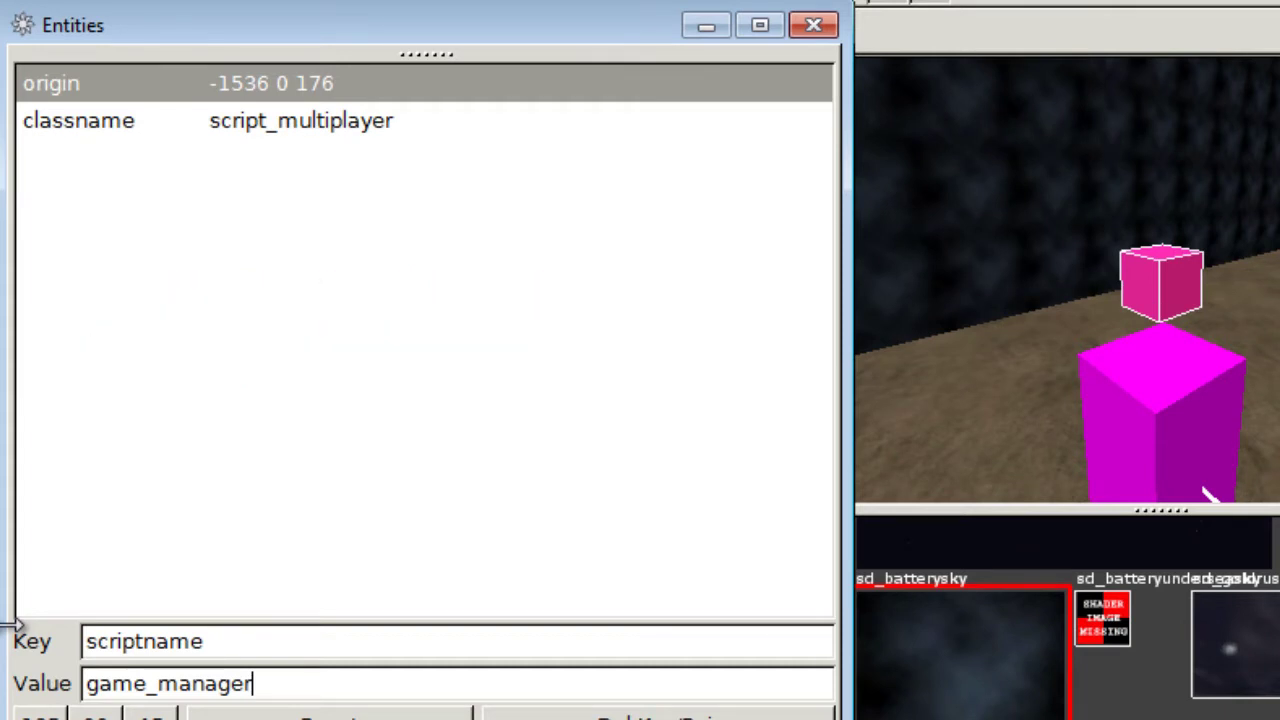
key(Return)
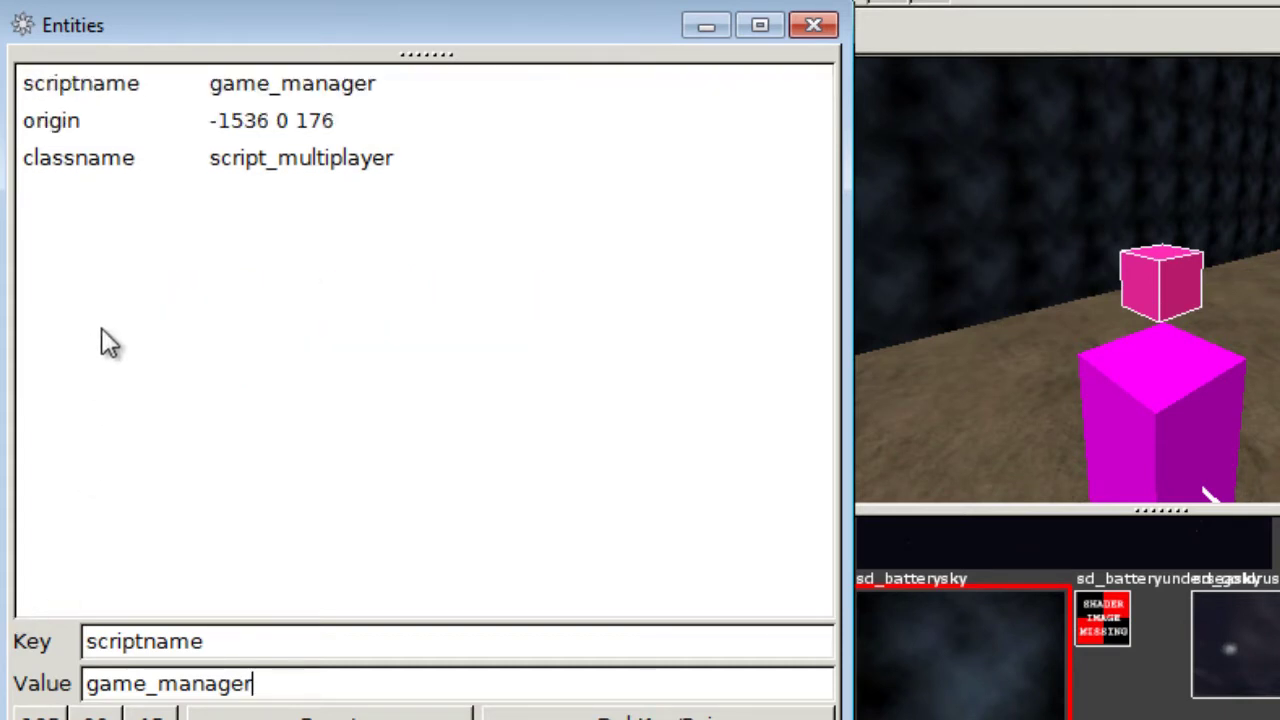
click(820, 25)
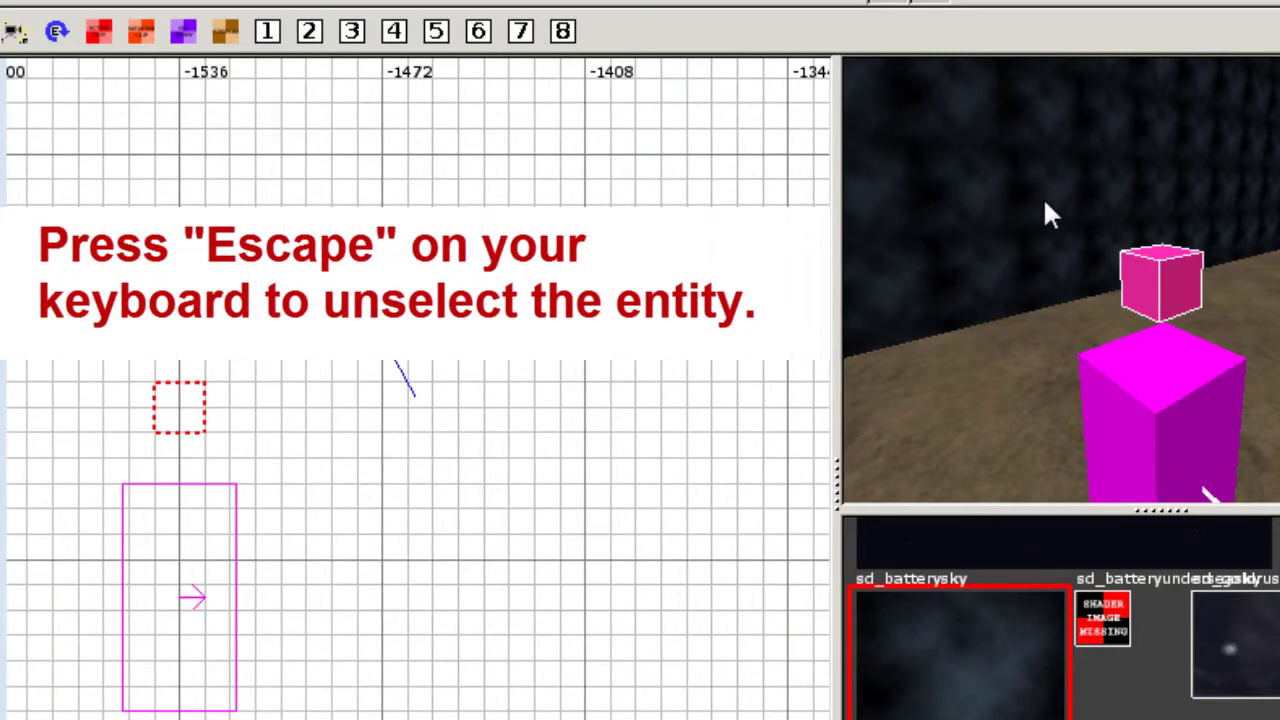
key(Escape)
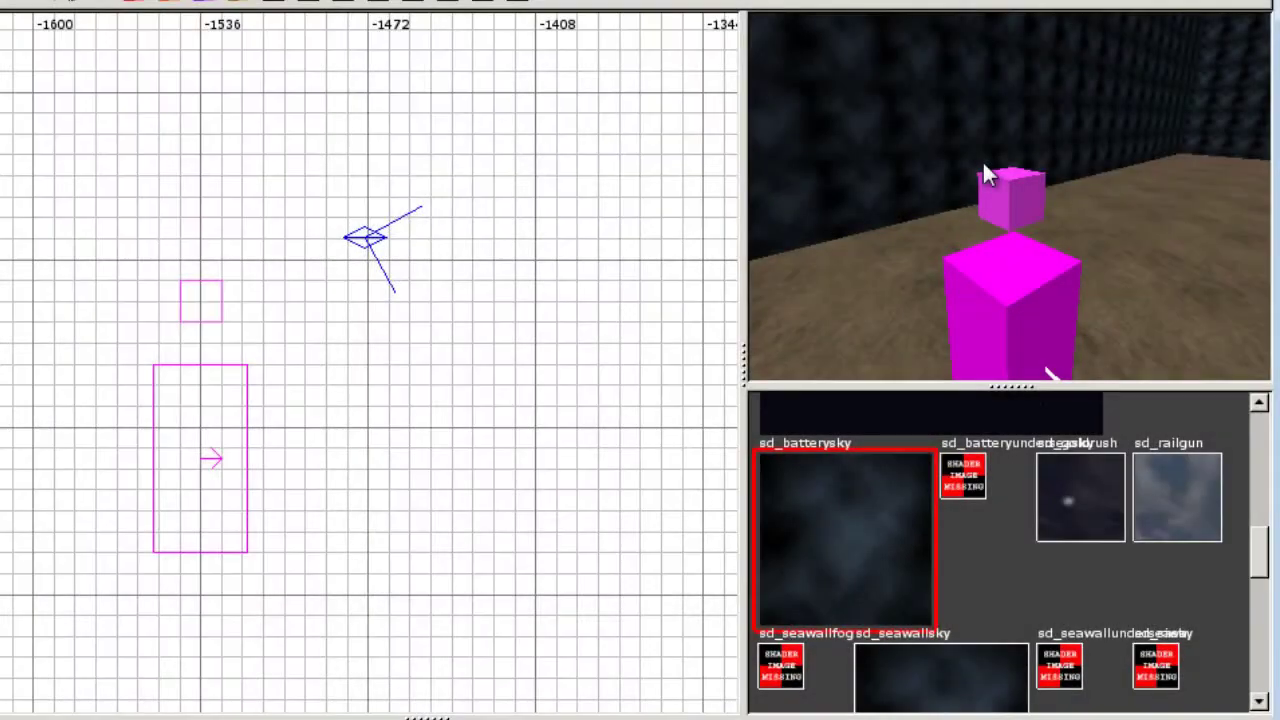
Create a team_WOLF_objective entity in the southern part of the map at about x -80, y -1920 and make it default_axis
right_click(984, 163)
key(Down)
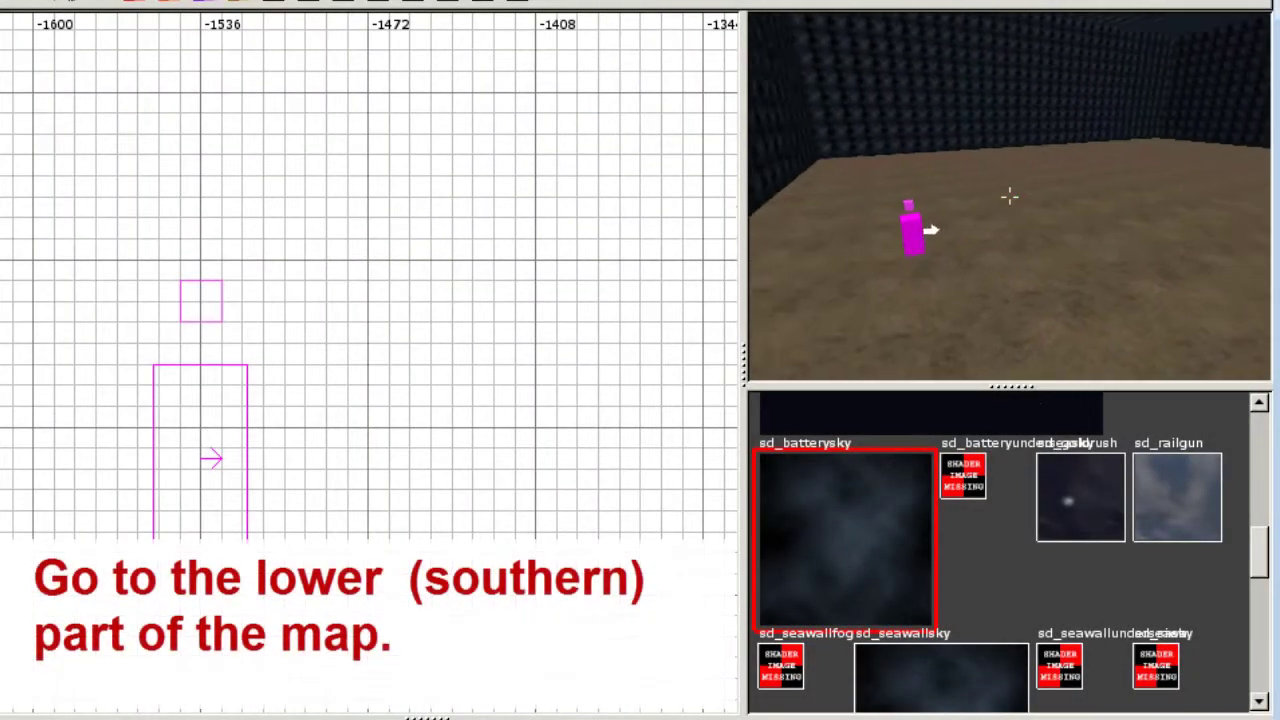
key(Up)
key(Down)
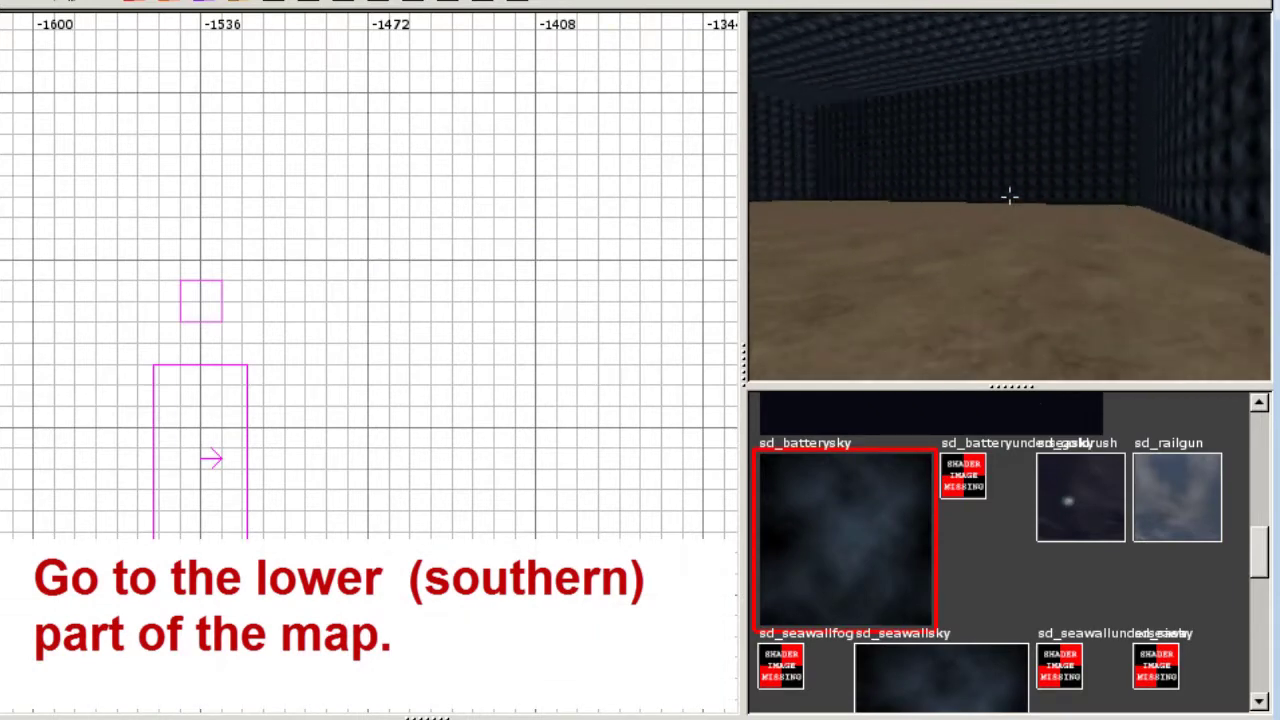
right_click(1010, 195)
scroll(188, 410, down, 3)
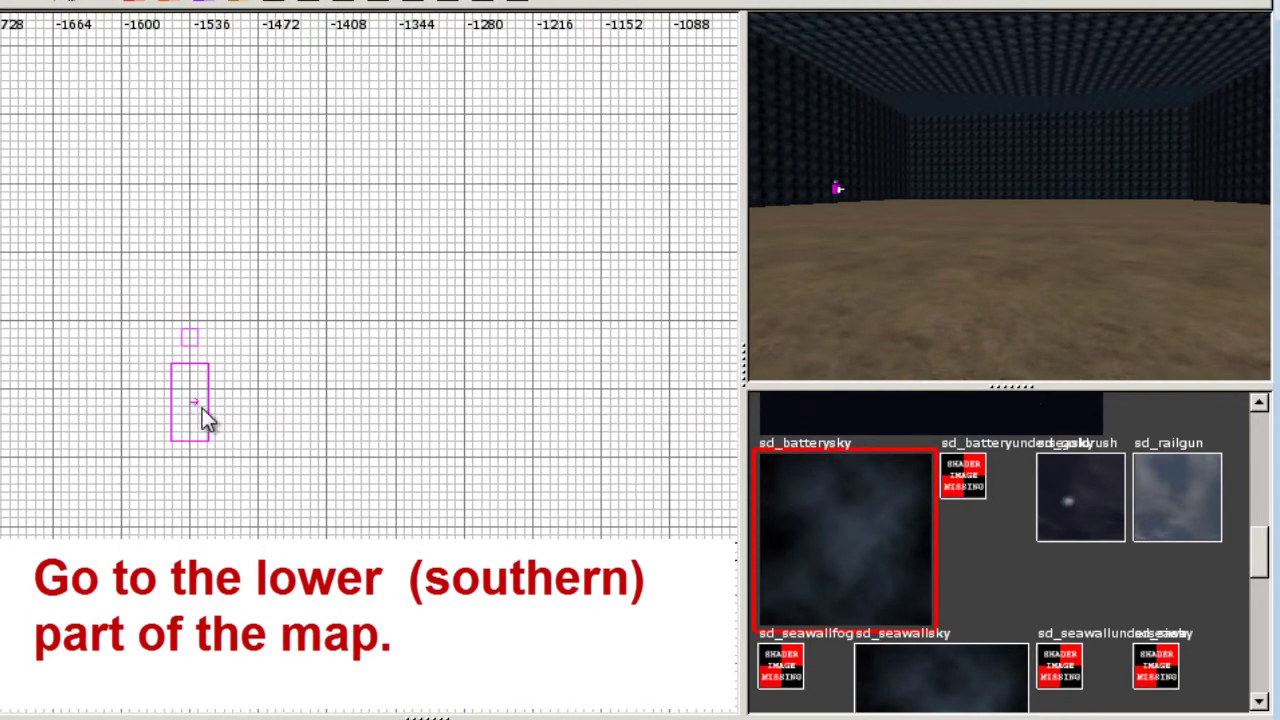
key(ctrl+Tab)
scroll(215, 402, down, 4)
key(ctrl+Tab)
right_drag(340, 381, 370, 480)
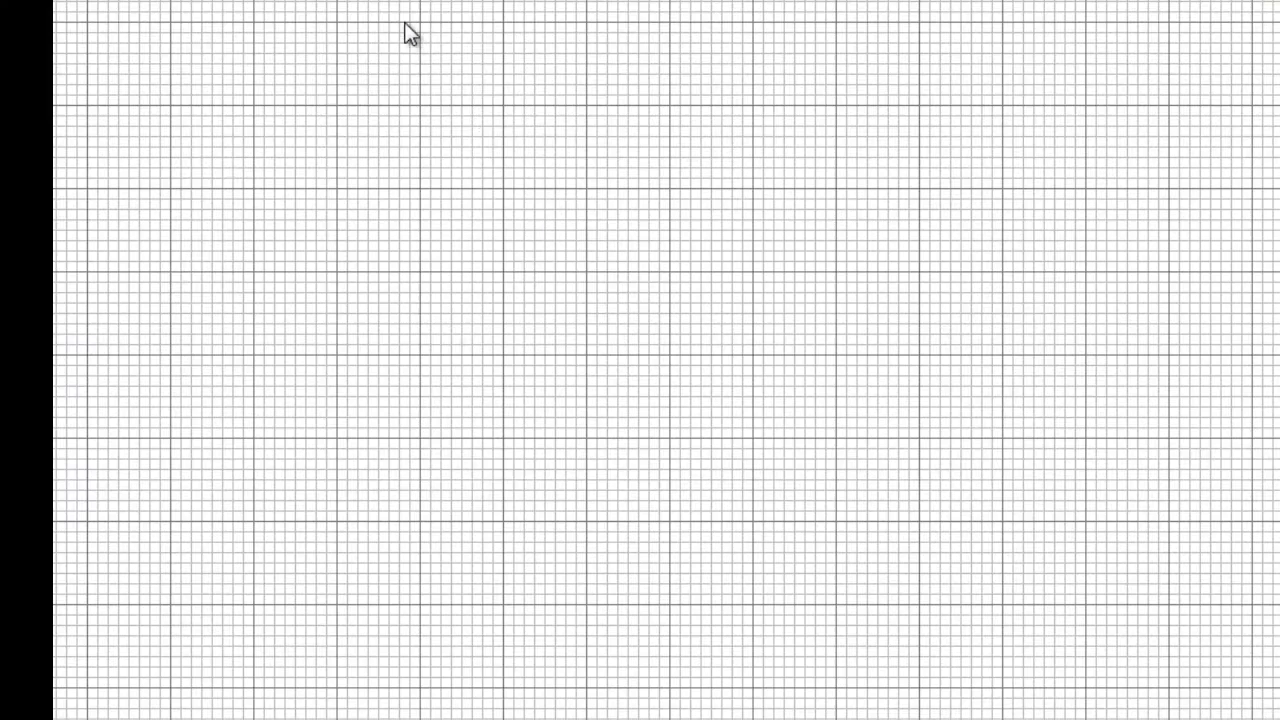
right_click(394, 9)
mouse_move(580, 548)
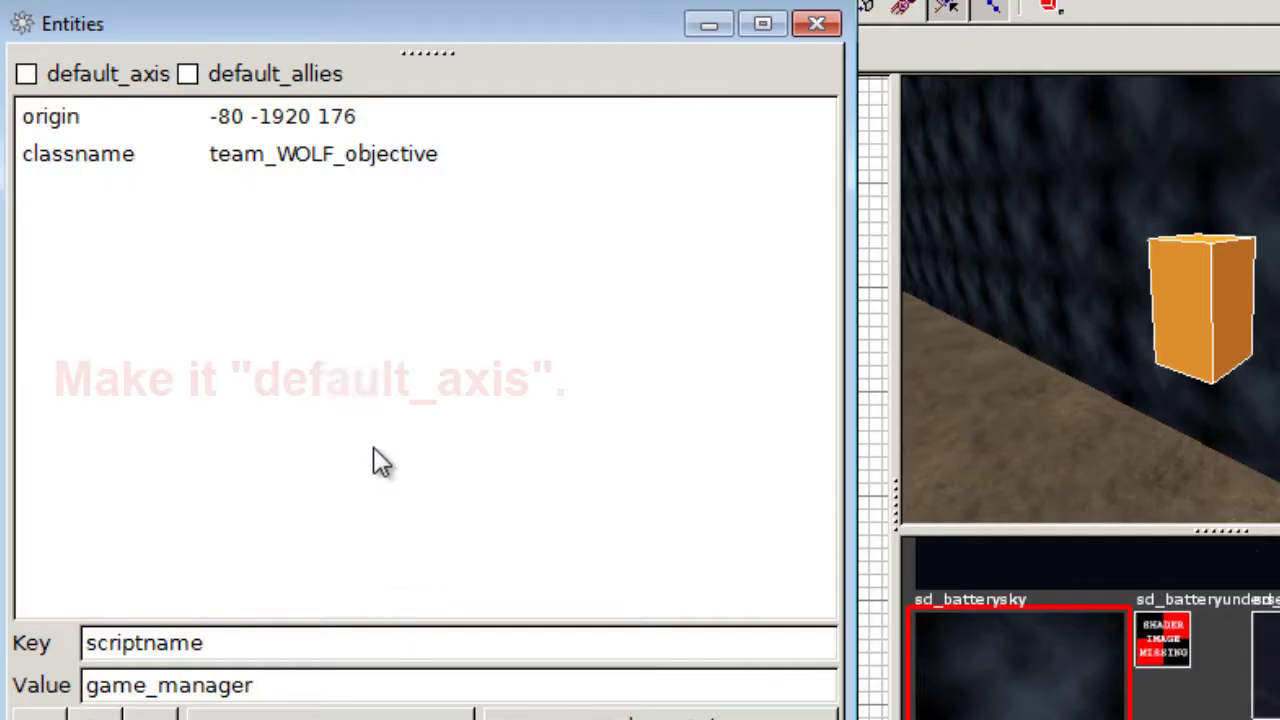
click(26, 74)
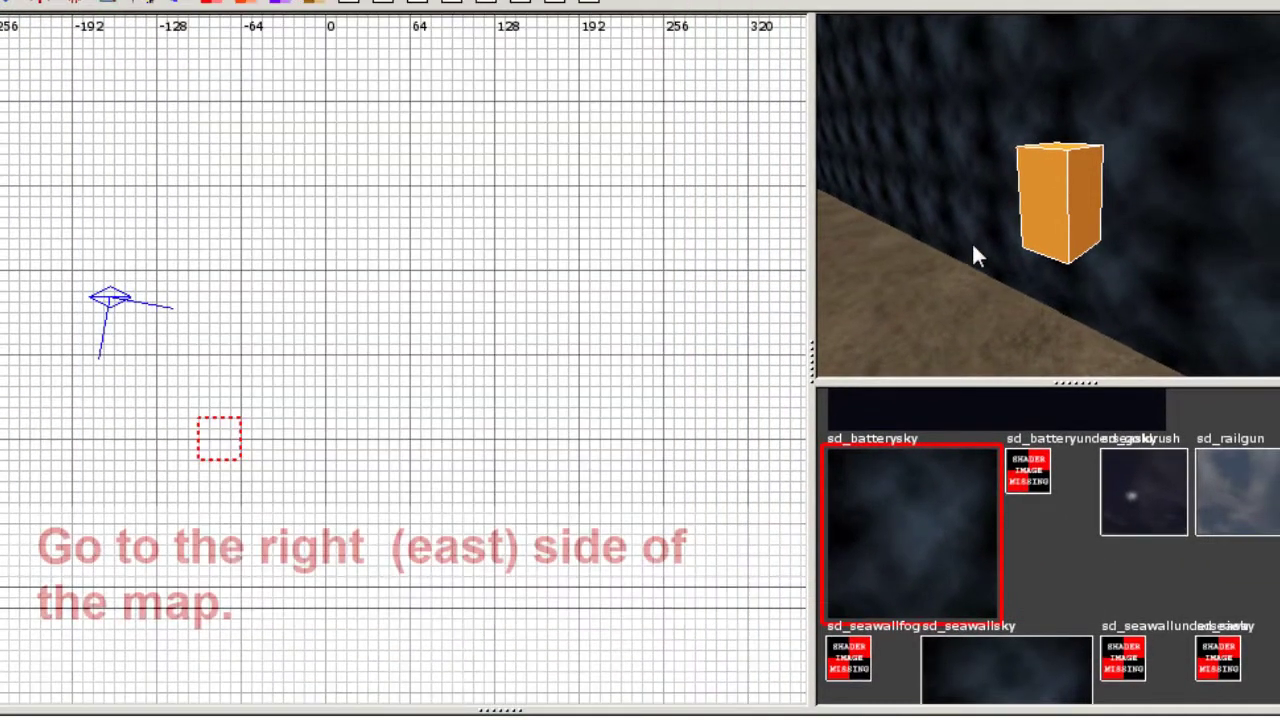
Create a team_WOLF_objective entity for the Allied spawn on the east side of the map, near the wall at about y 0
right_click(974, 247)
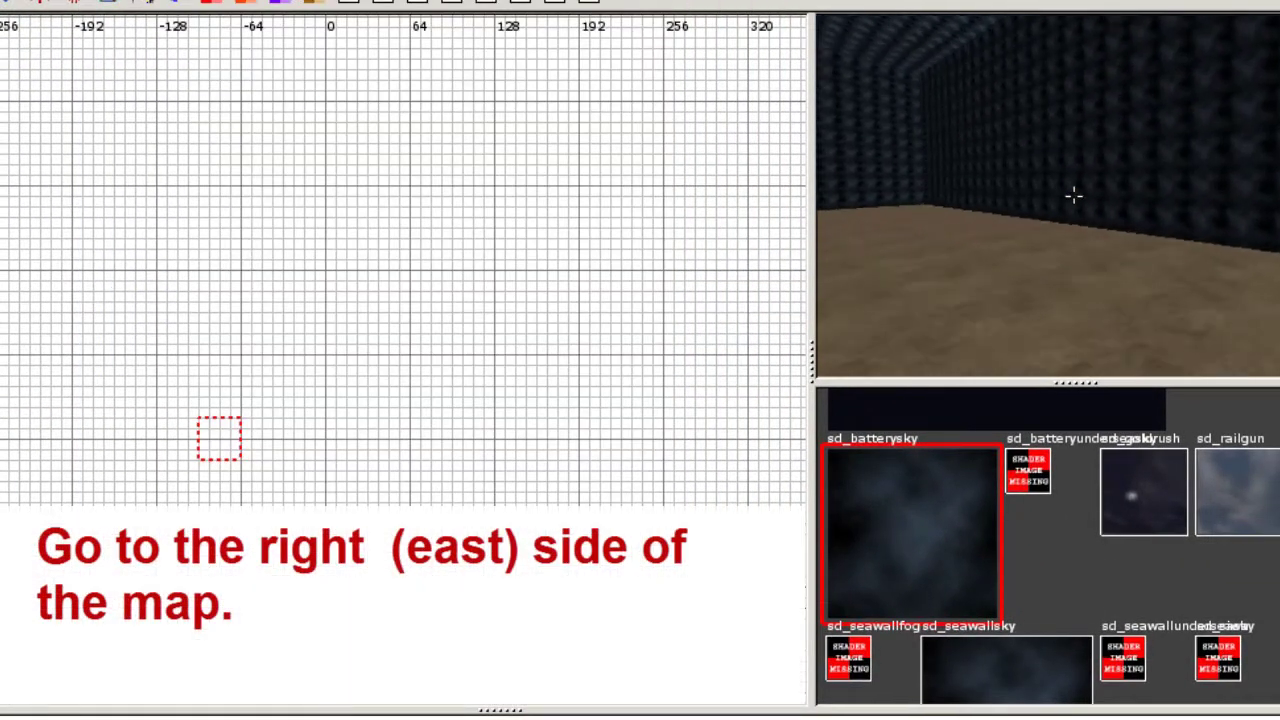
right_click(1074, 195)
scroll(491, 257, down, 8)
right_drag(491, 257, 312, 489)
right_click(922, 188)
key(Up)
key(Left)
right_click(1074, 195)
right_drag(641, 232, 548, 325)
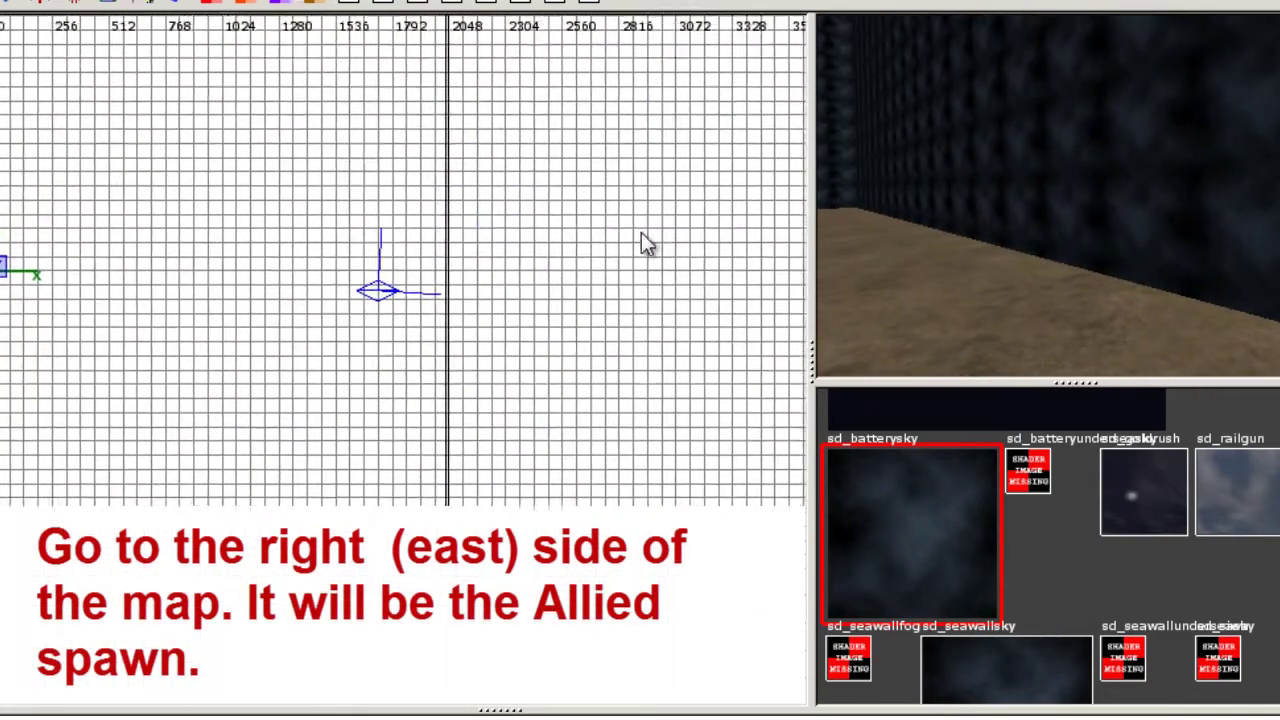
scroll(641, 232, up, 5)
right_drag(607, 243, 541, 199)
right_click(414, 297)
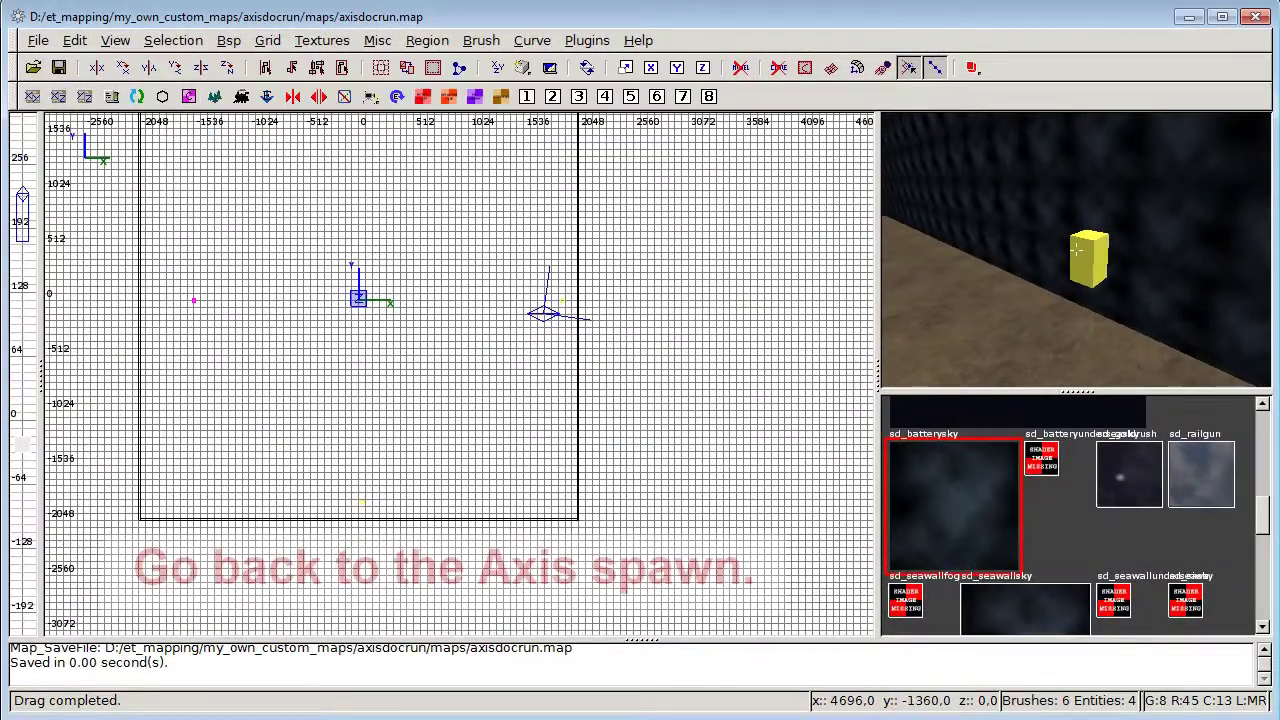
Create a team_CTF_redspawn entity beside the Axis spawn objective at about x 96, y -1856
key(Down)
key(Down)
key(Right)
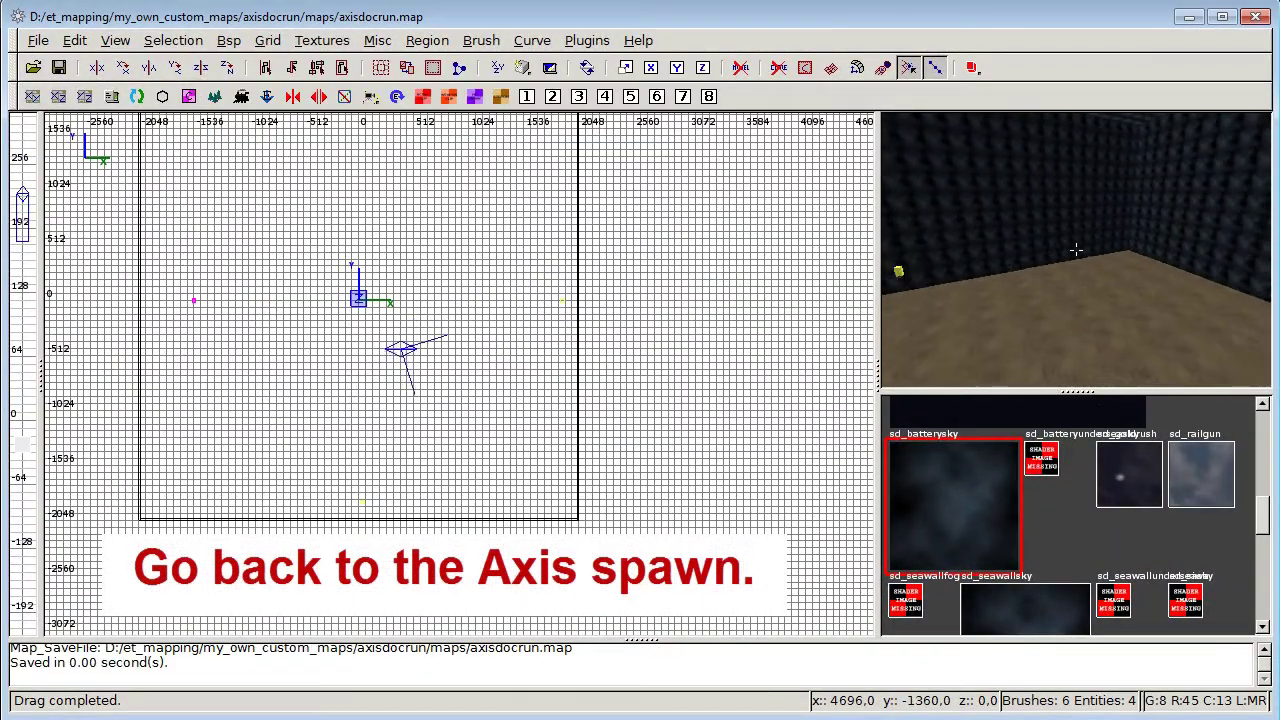
key(Right)
key(Up)
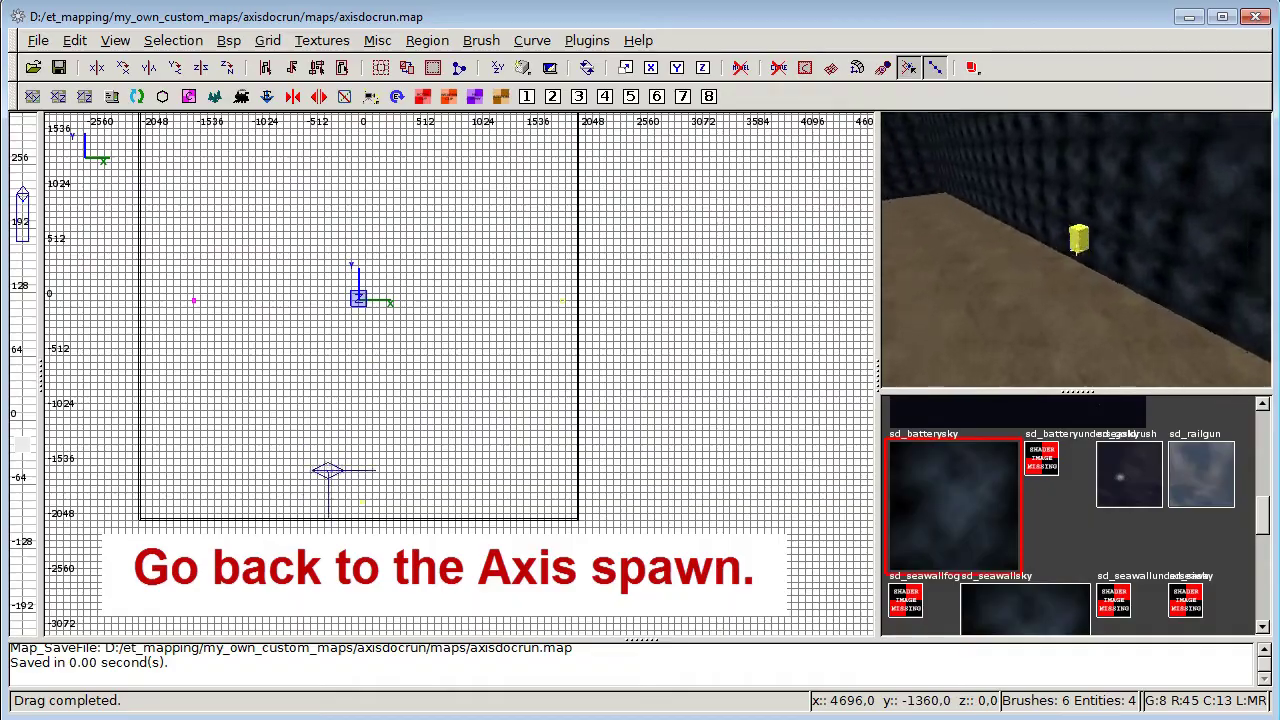
key(Left)
key(Up)
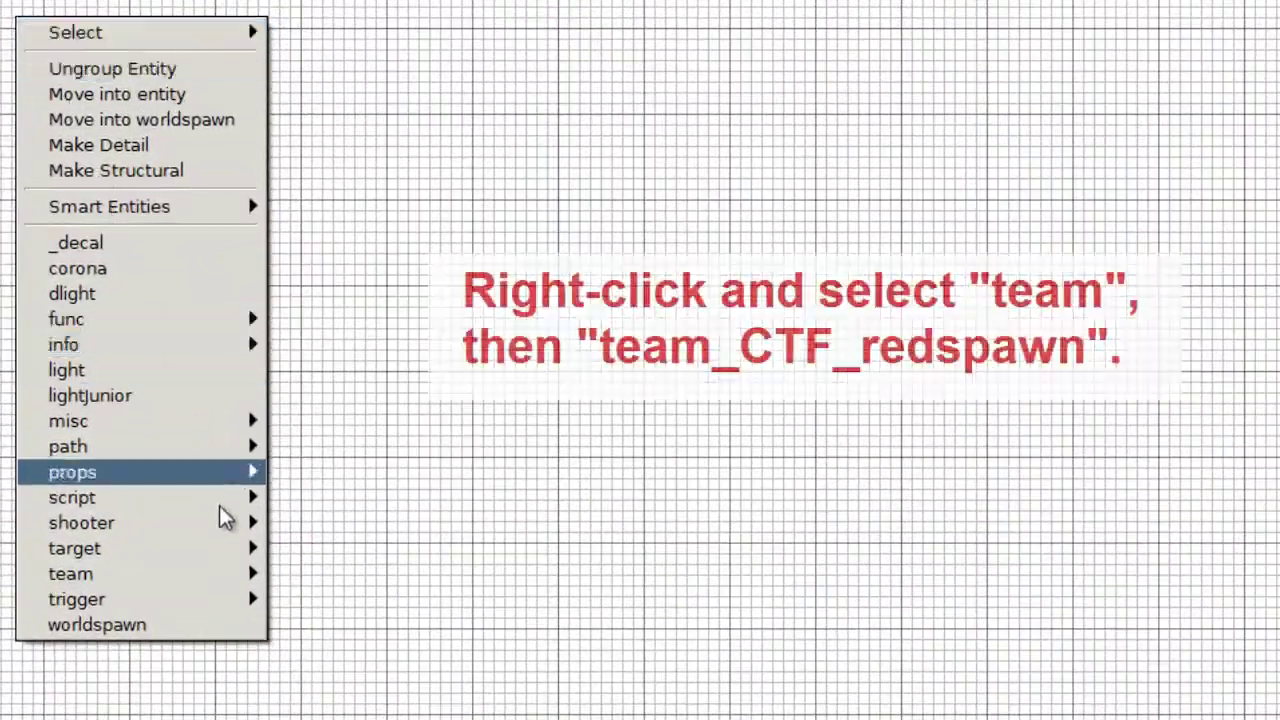
mouse_move(275, 550)
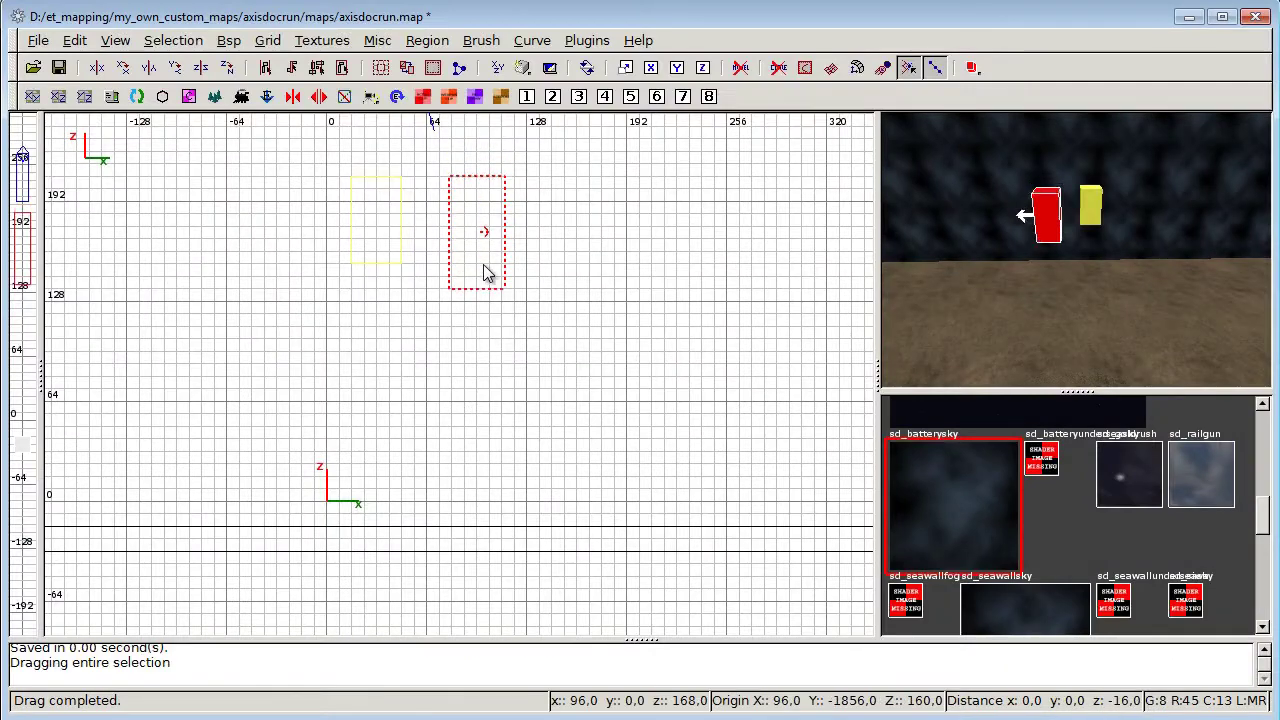
Lower the team_CTF_redspawn entity in the side view to z 24, just above the floor, with the grid set to 8
drag(486, 274, 494, 478)
scroll(496, 450, up, 2)
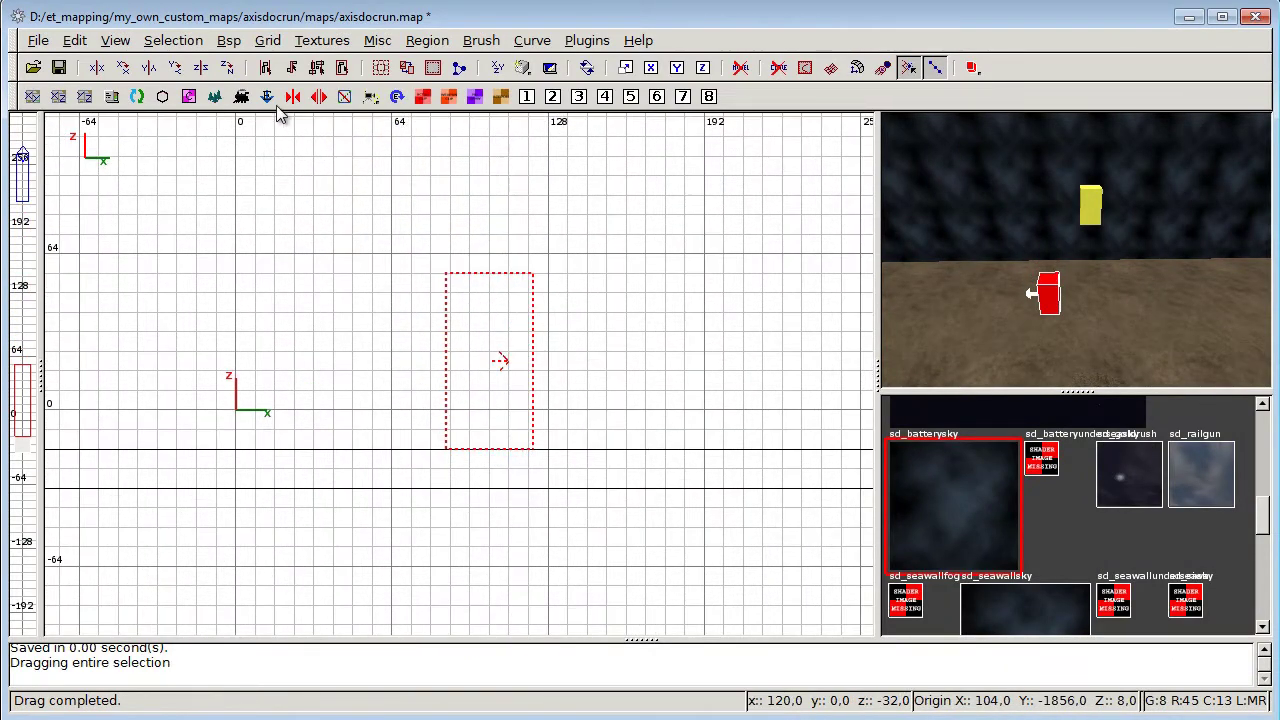
click(267, 40)
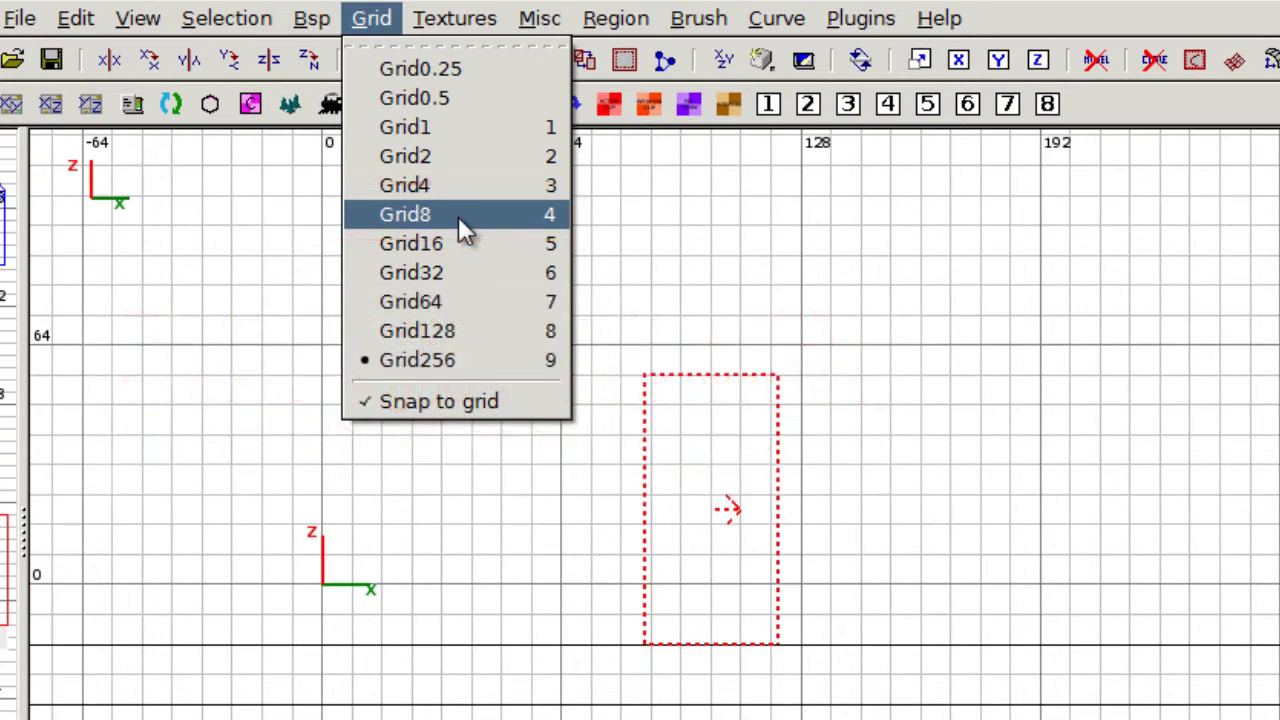
click(460, 224)
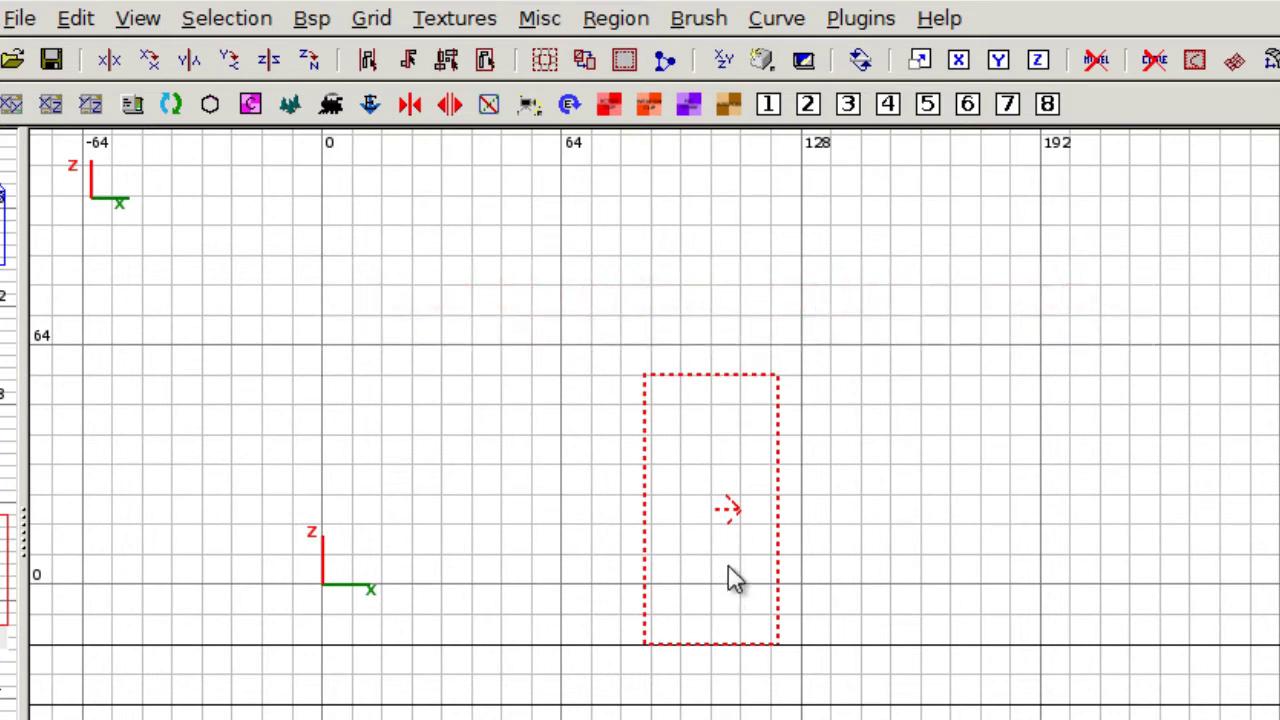
drag(733, 555, 731, 530)
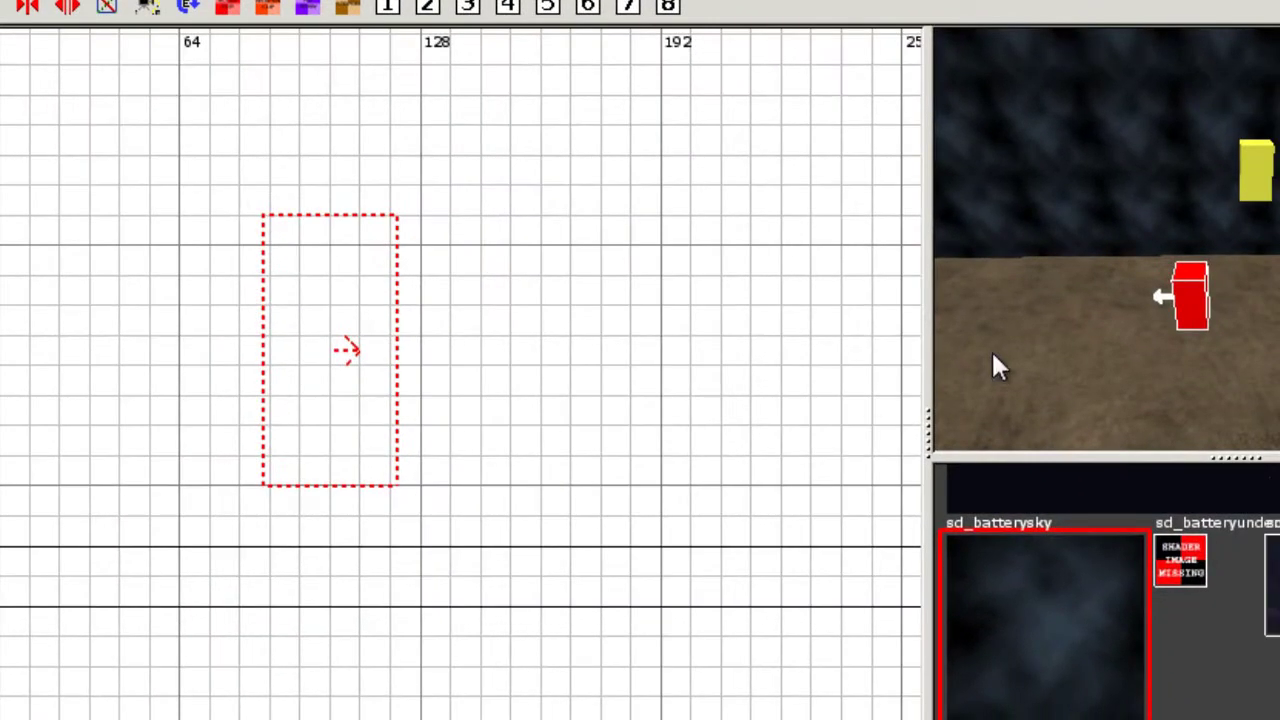
Open the team_CTF_redspawn entity's properties and turn its spawn direction from 360 through 315, 270, 225 and 180 to 135 degrees
right_click(993, 353)
key(Left)
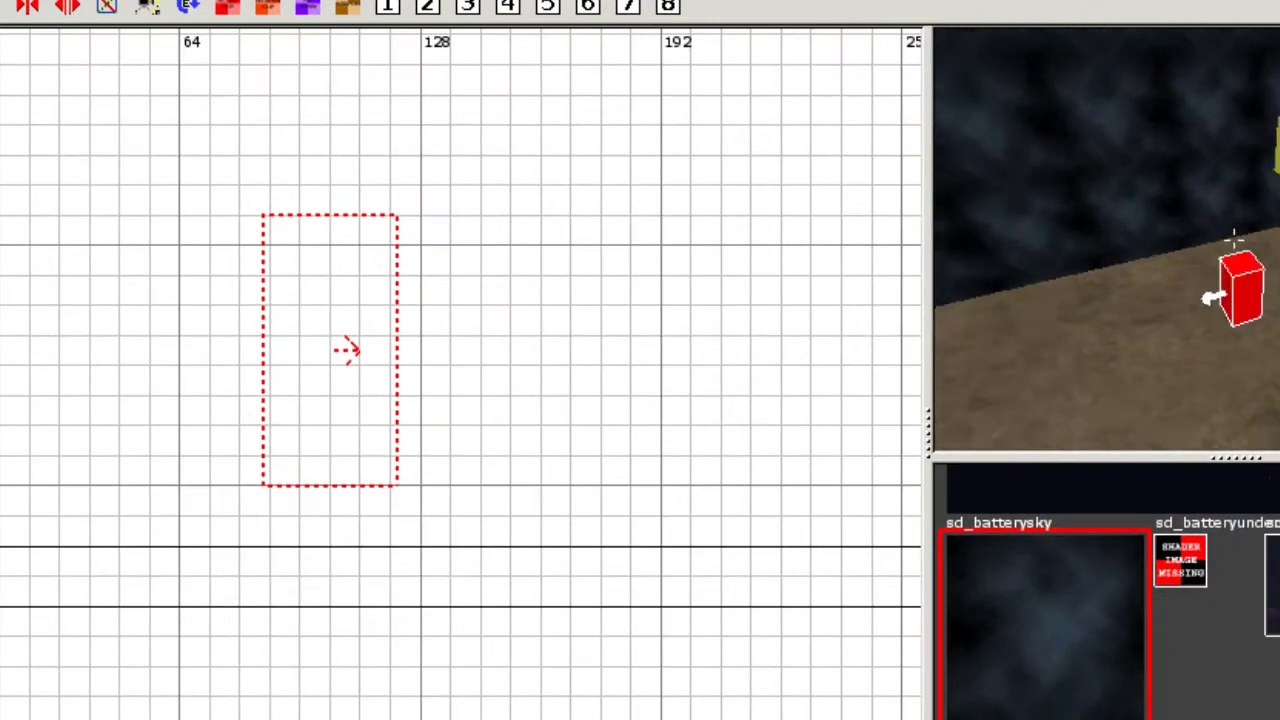
key(Up)
right_click(1234, 242)
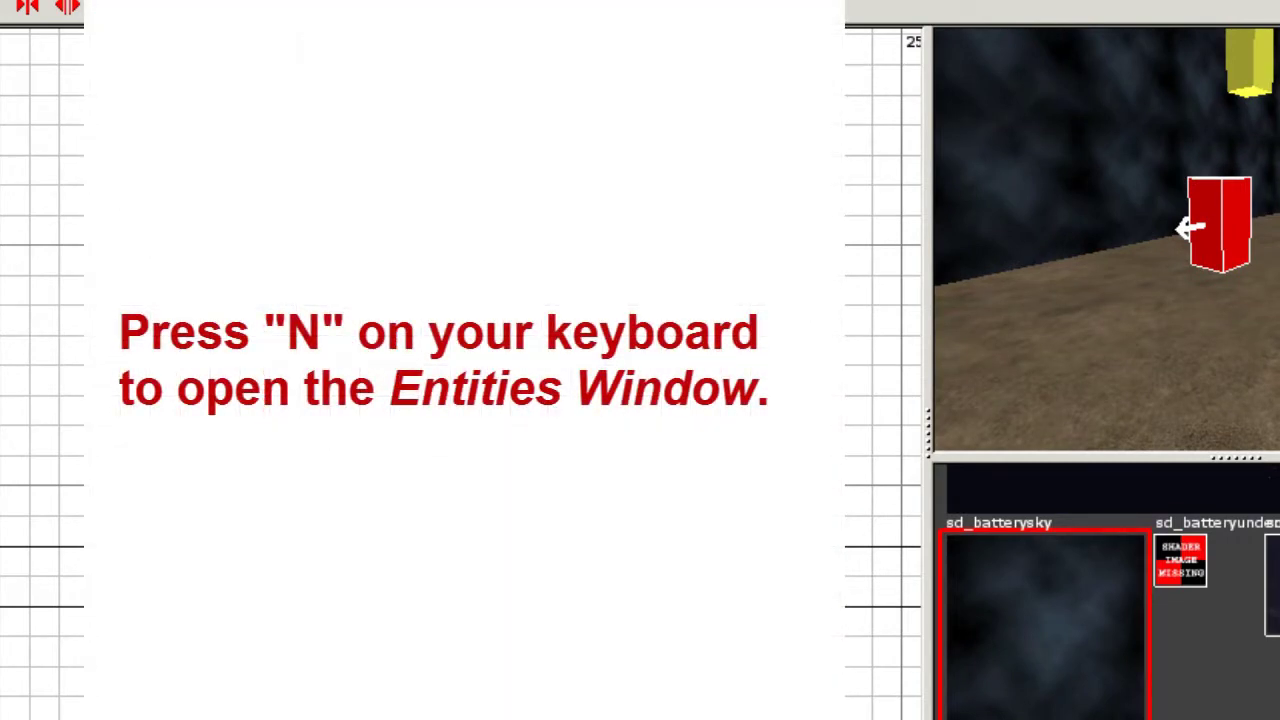
key(n)
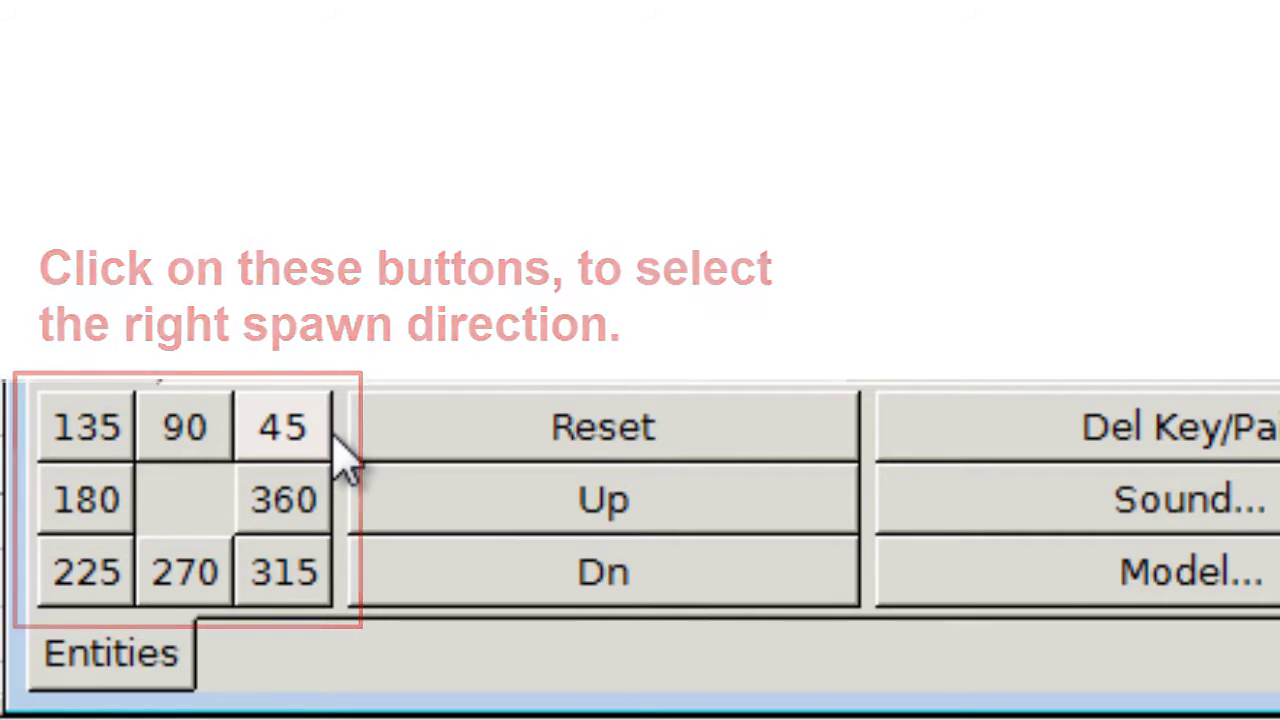
click(296, 515)
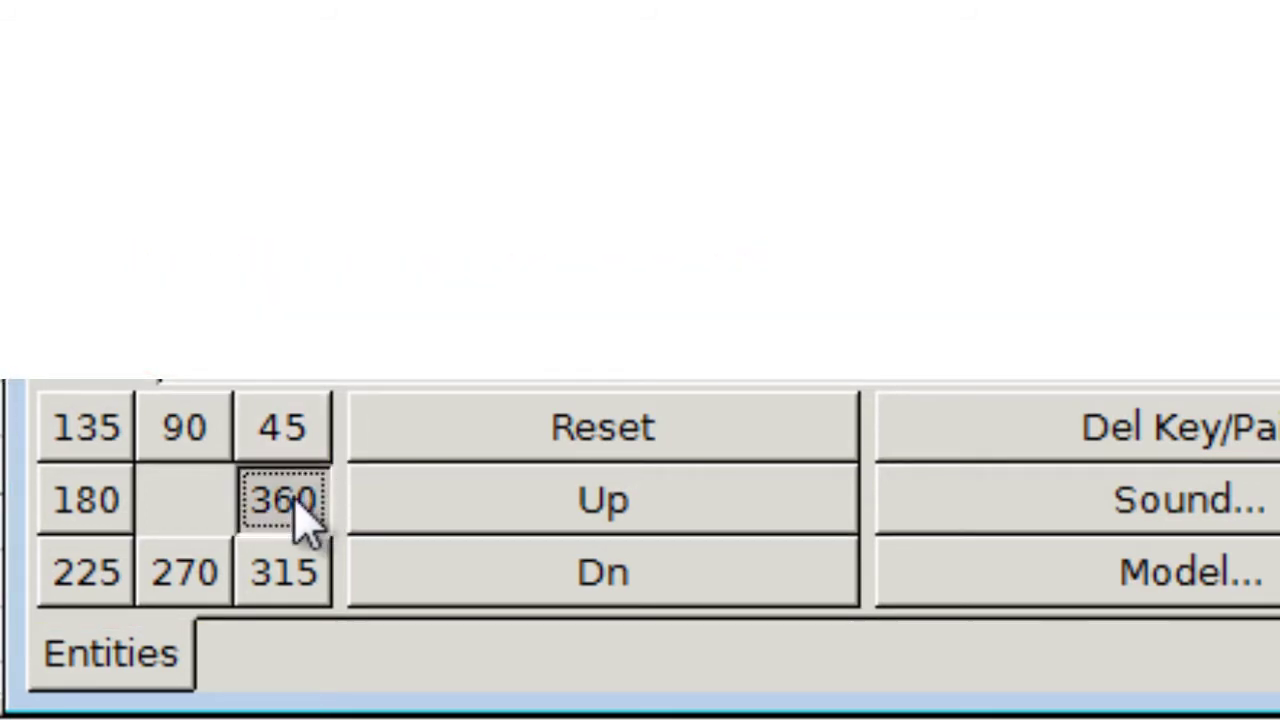
click(255, 588)
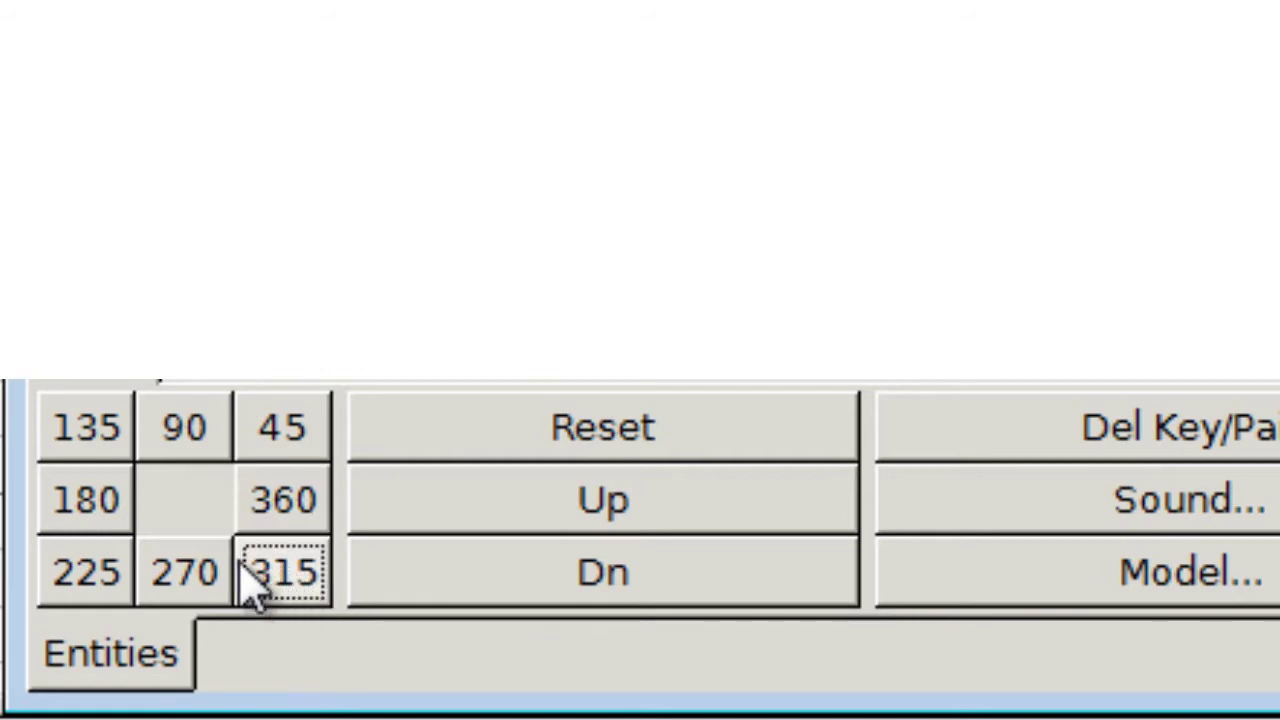
click(172, 576)
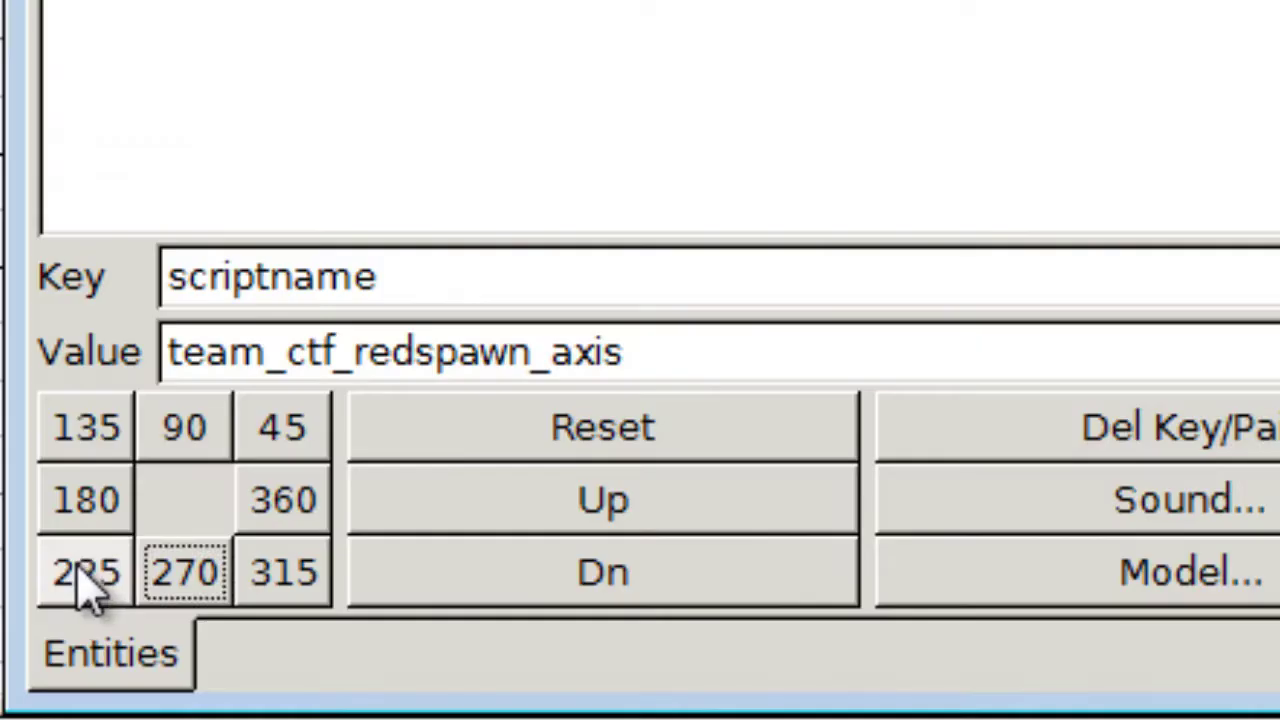
click(86, 578)
click(78, 505)
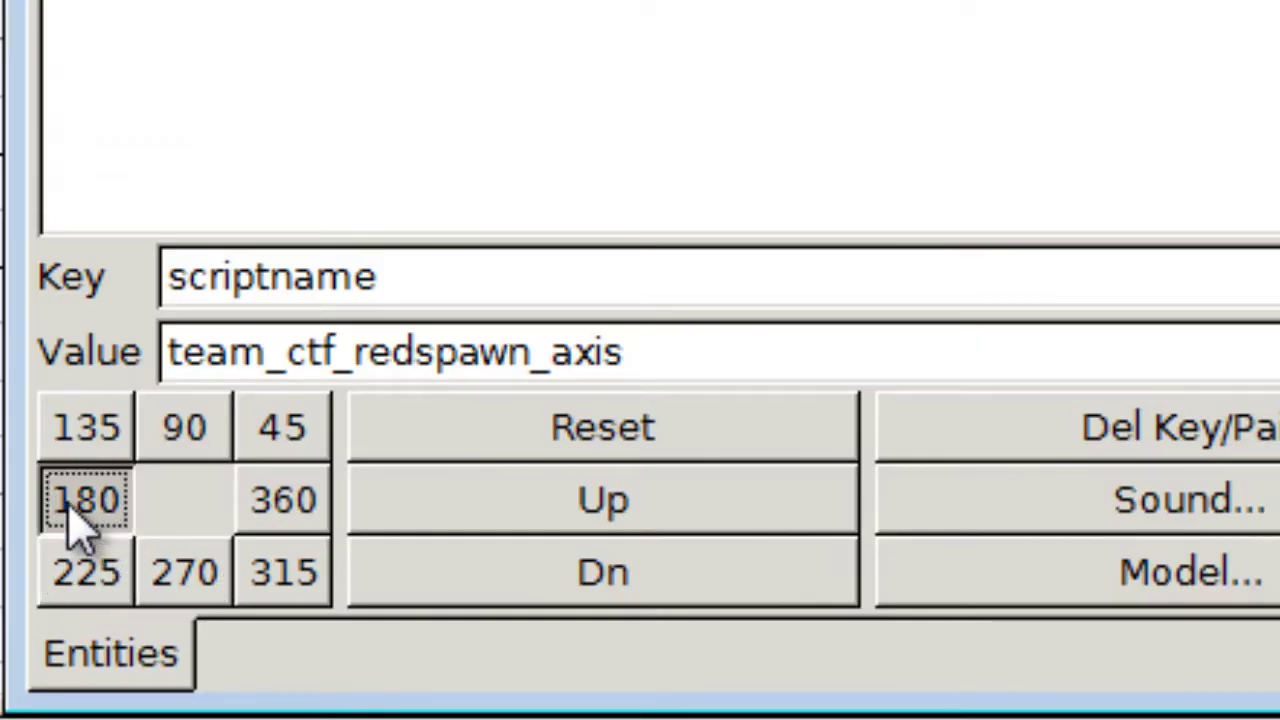
click(94, 438)
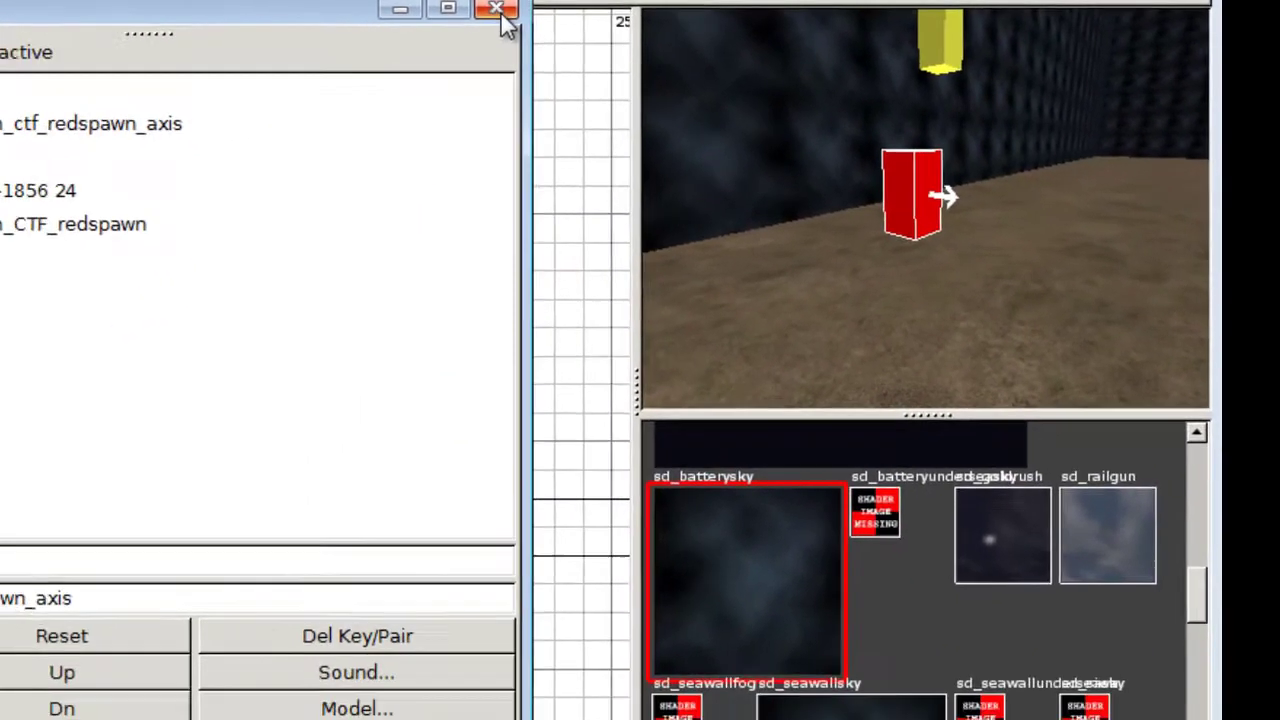
Raise the Allied base's spawn point entity in the side view to z 24, just above the floor
click(497, 11)
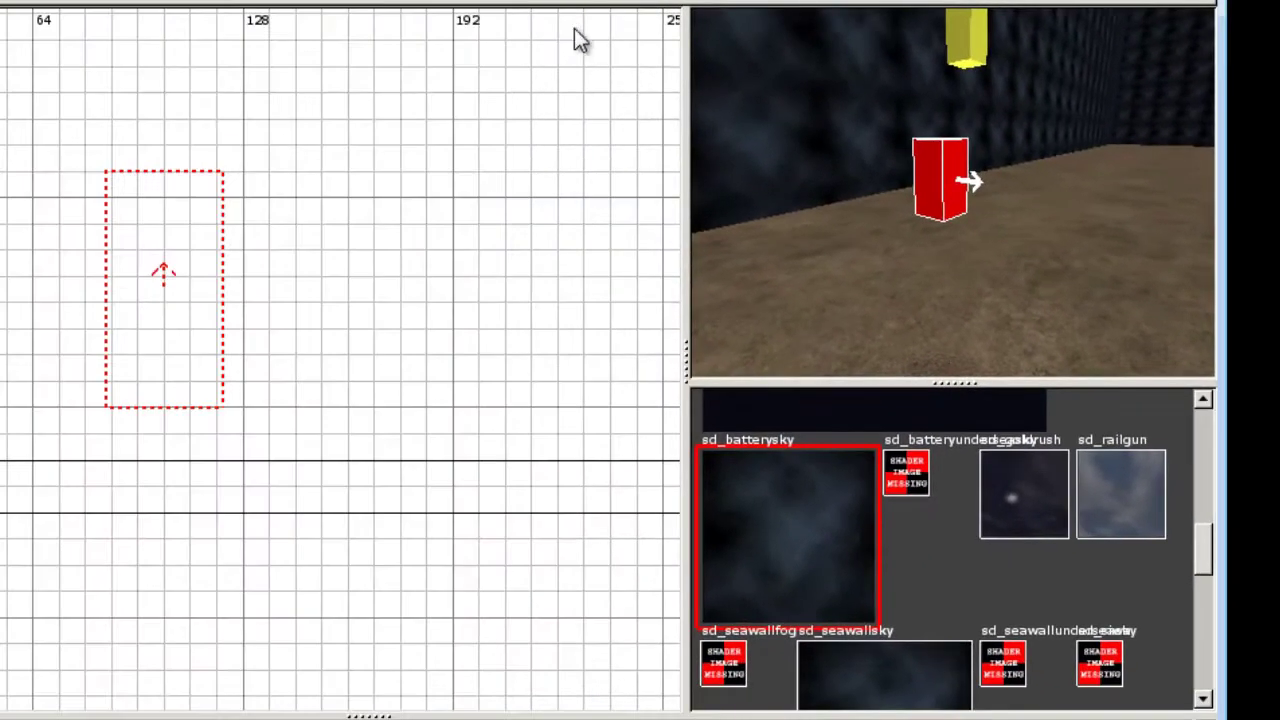
right_click(903, 183)
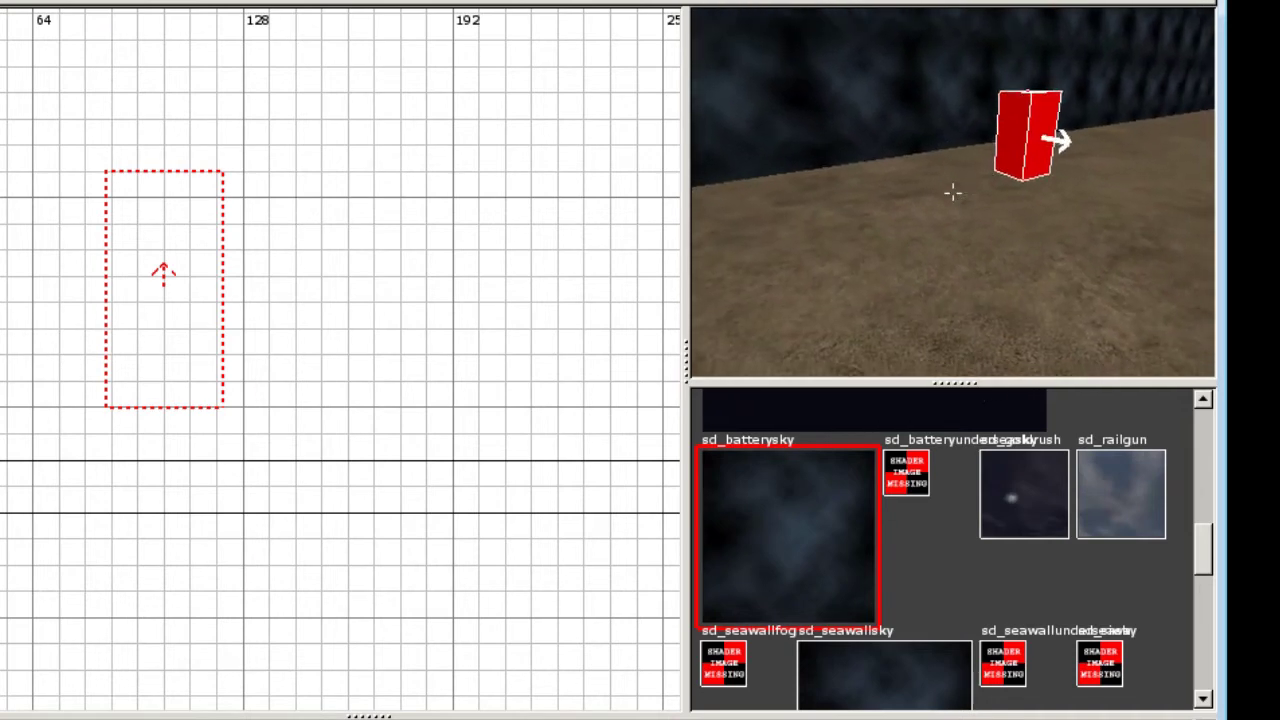
scroll(953, 192, down, 3)
key(Right)
key(Up)
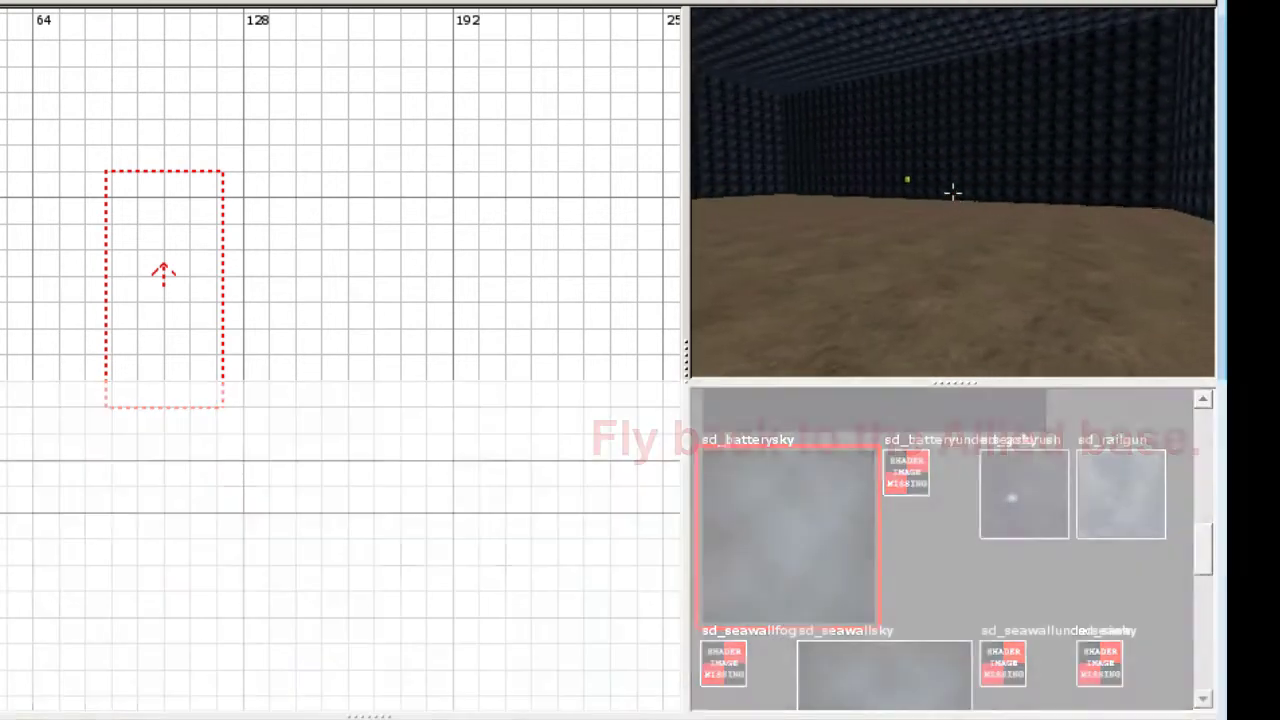
key(Up)
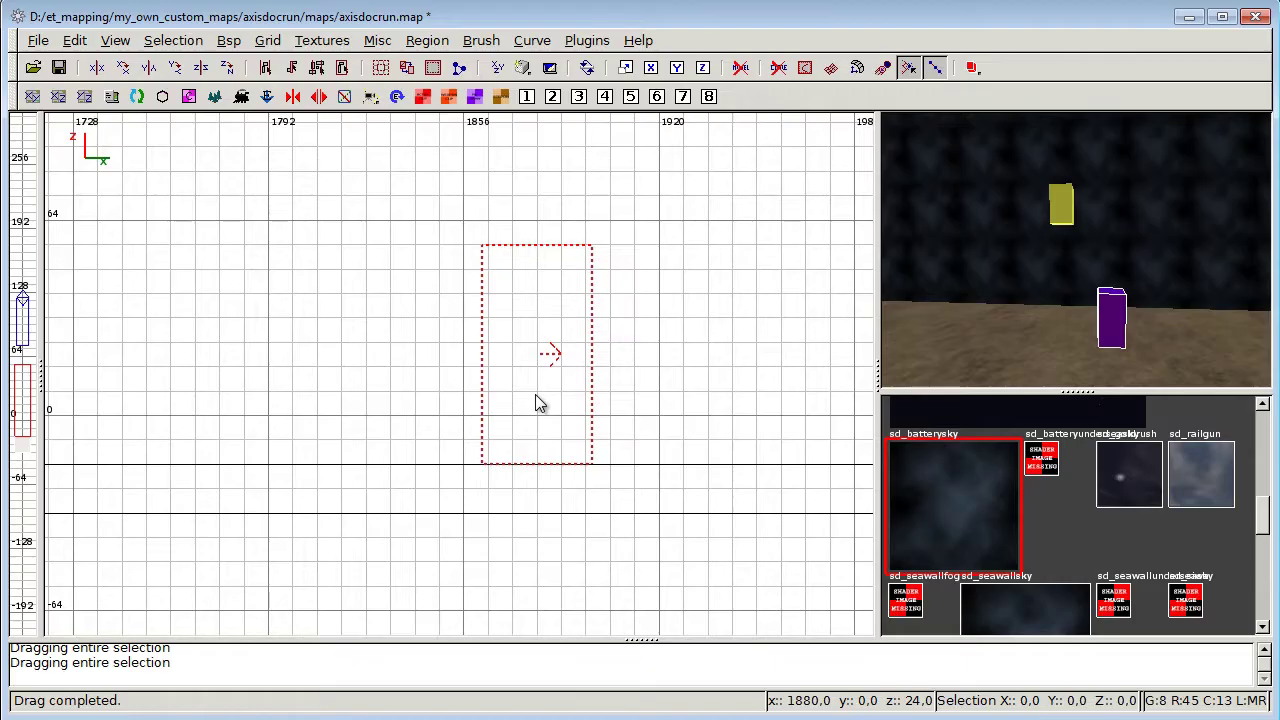
drag(535, 403, 537, 363)
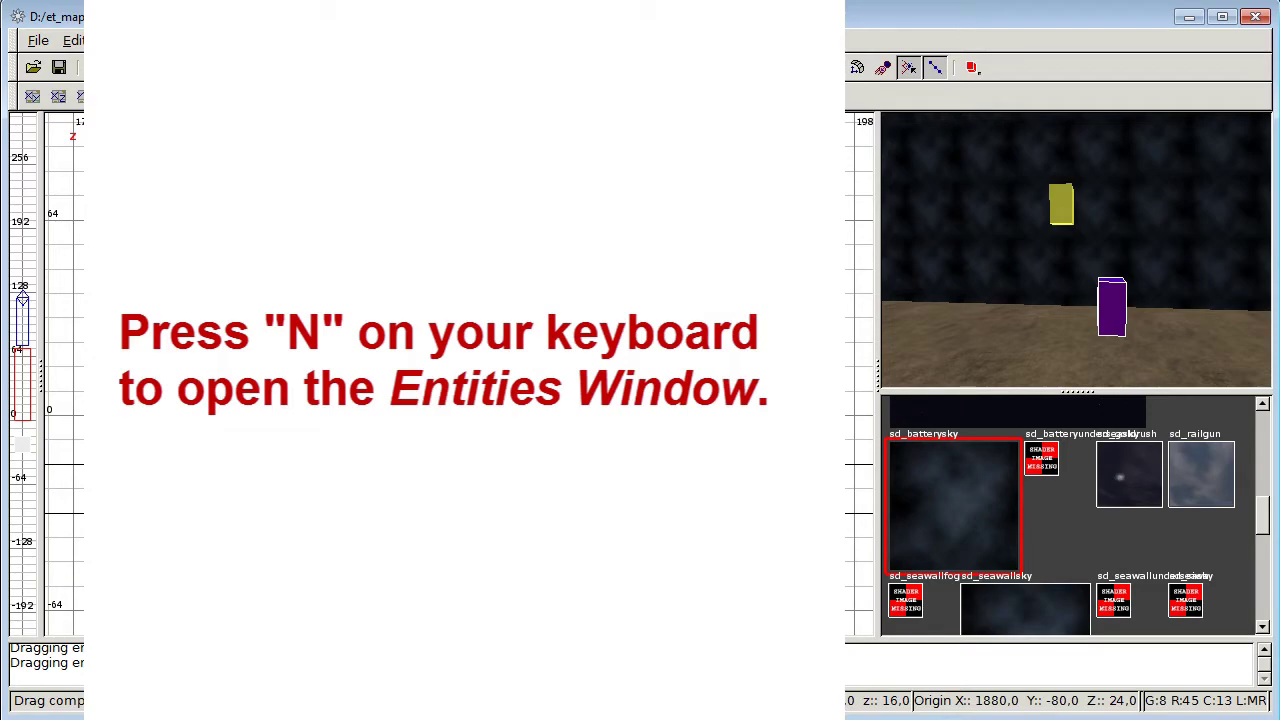
Give the Allied spawn point the scriptname team_ctf_bluespawn_allies and turn its direction through 360 and 315 until it faces west into the map
key(n)
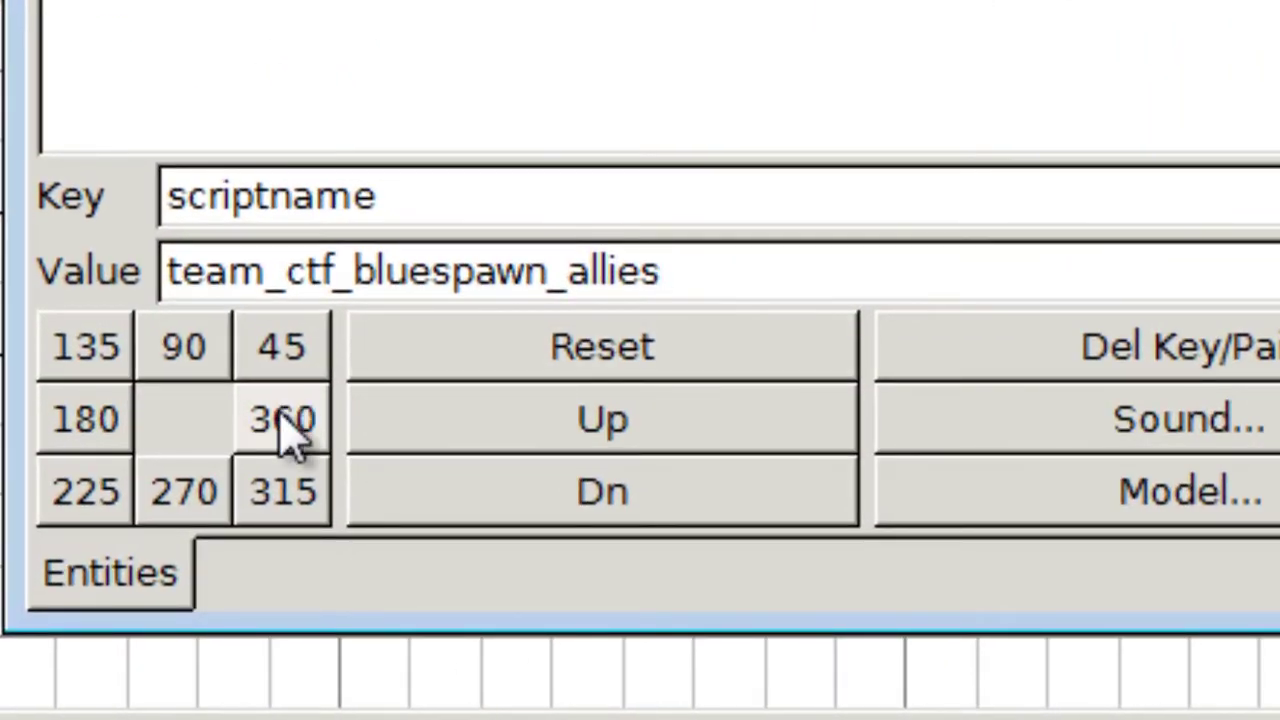
click(290, 430)
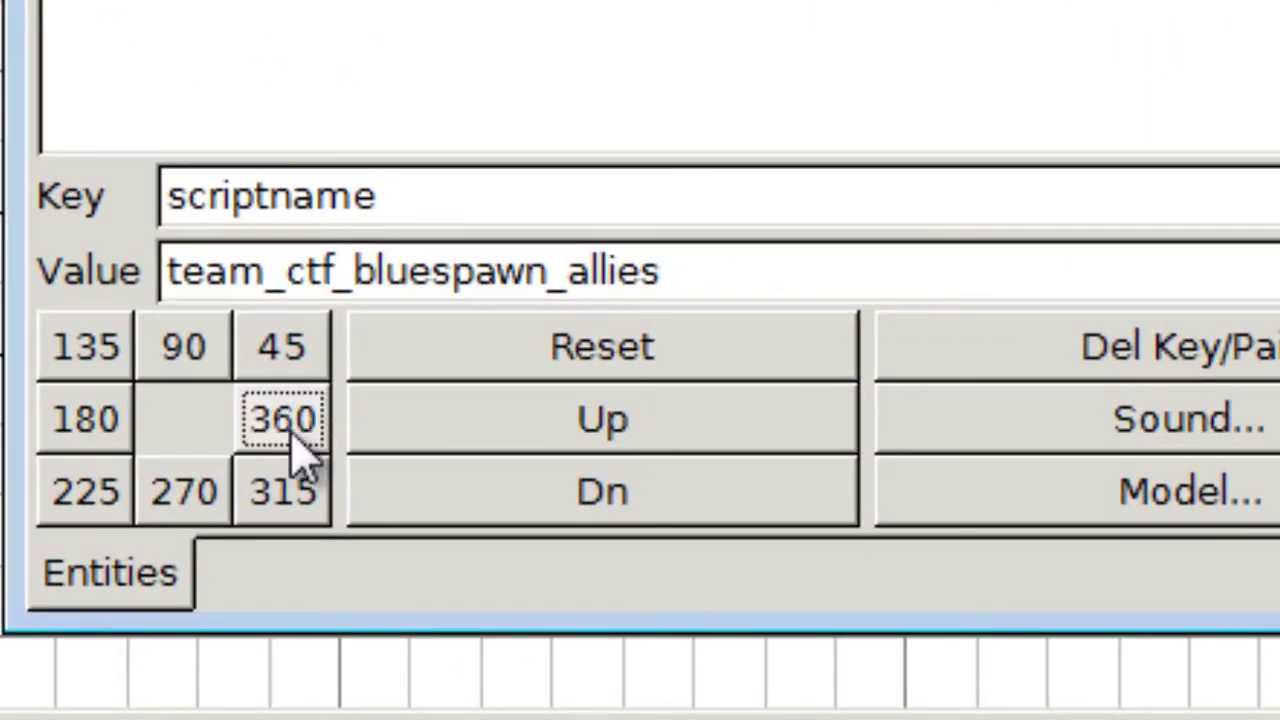
click(295, 495)
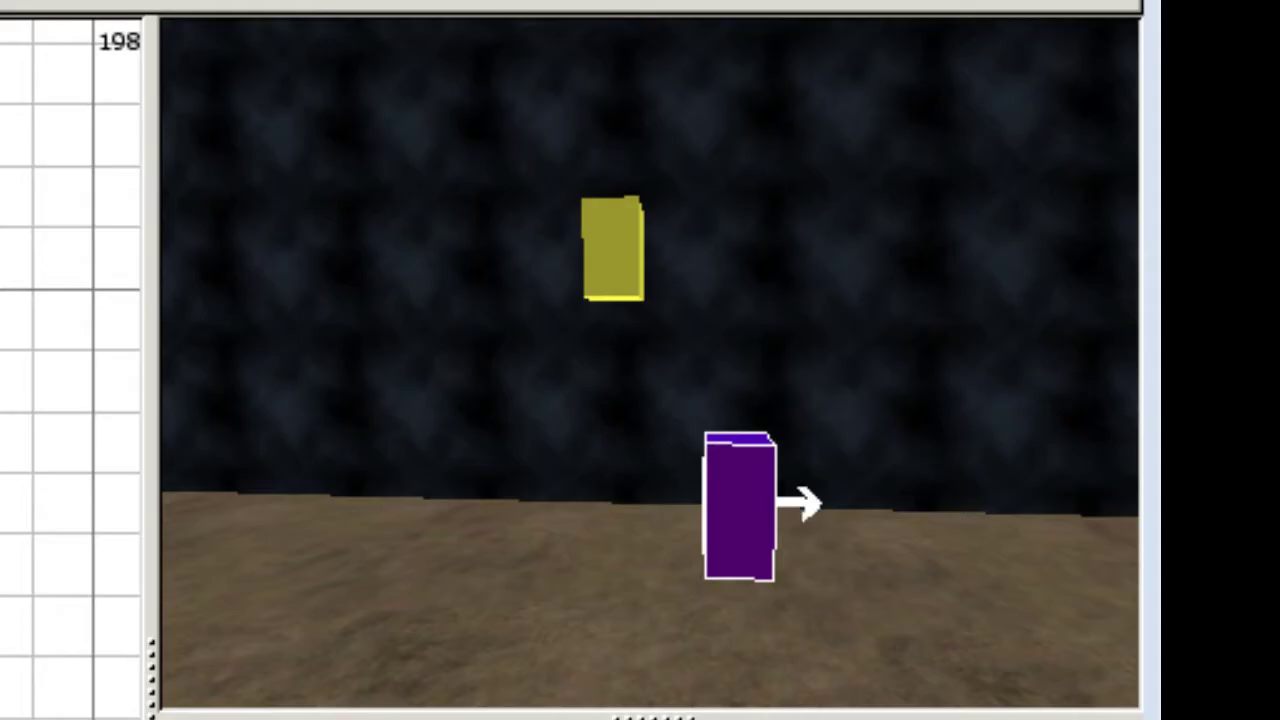
right_click(361, 398)
key(Right)
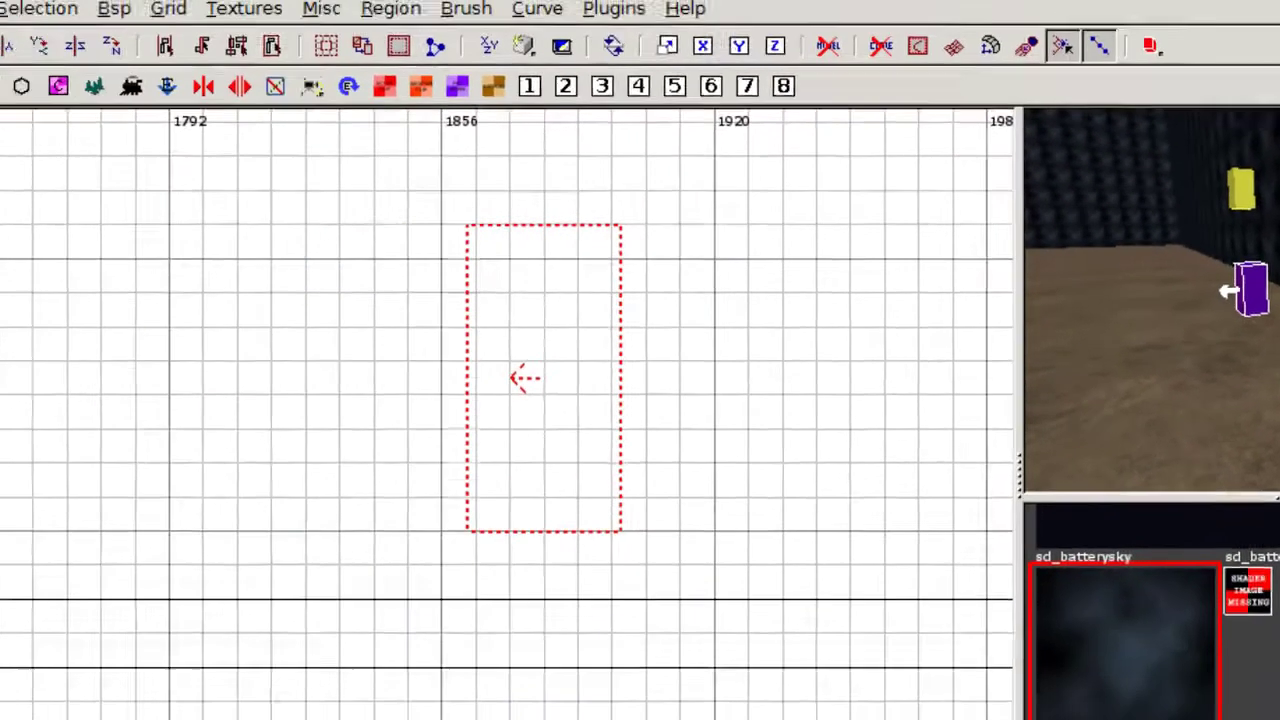
Save the axisdocrun map
right_click(650, 364)
click(48, 30)
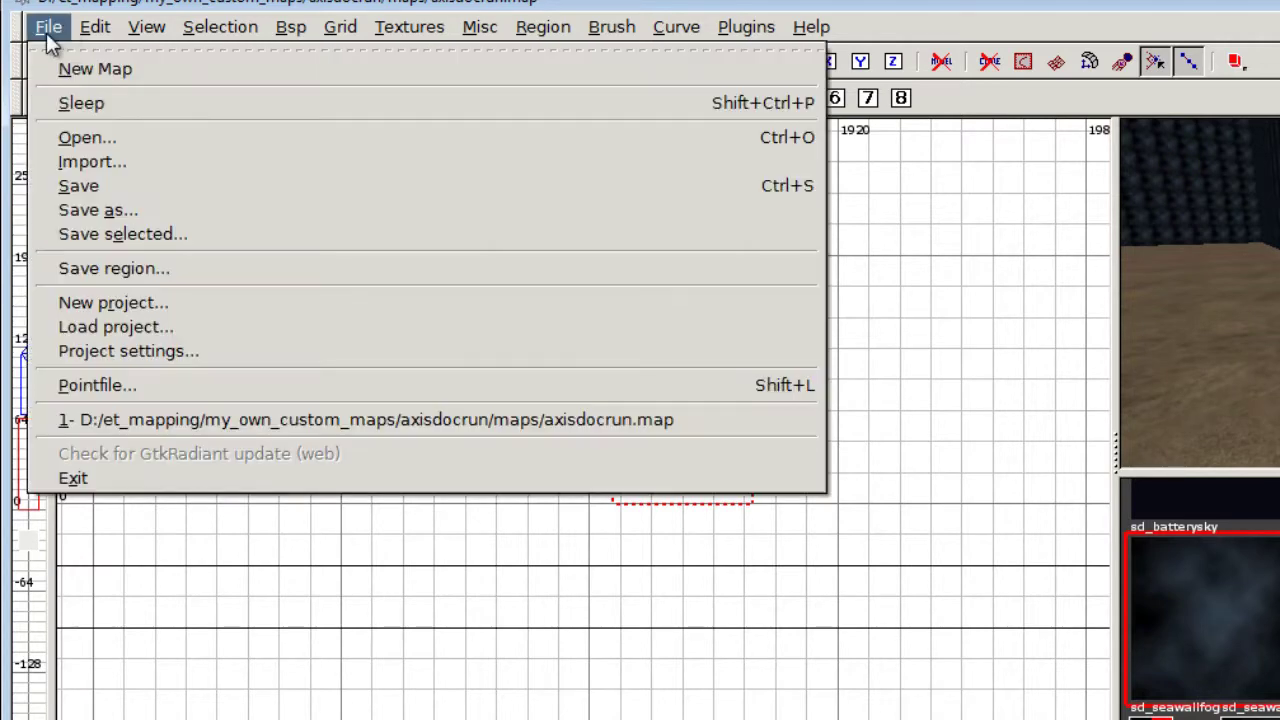
click(103, 186)
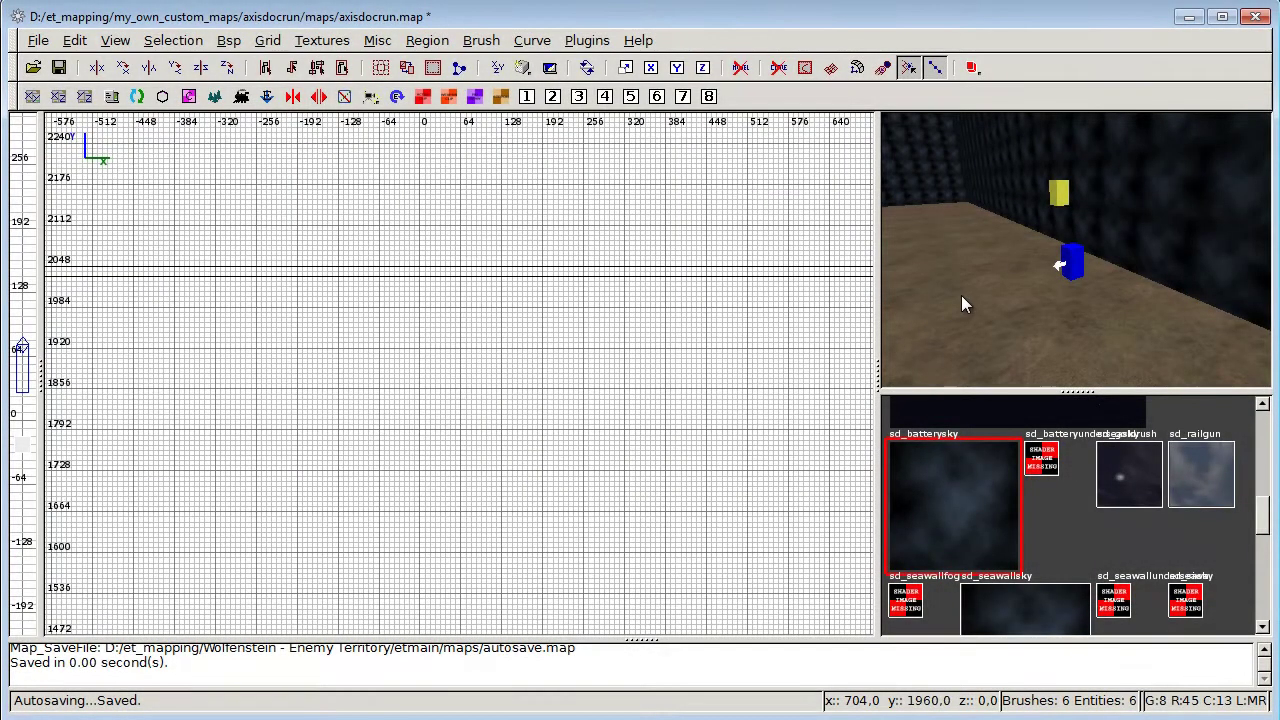
Create a team_CTF_blueflag entity for the documents in the north of the map at about x 8, y 1936
right_click(961, 295)
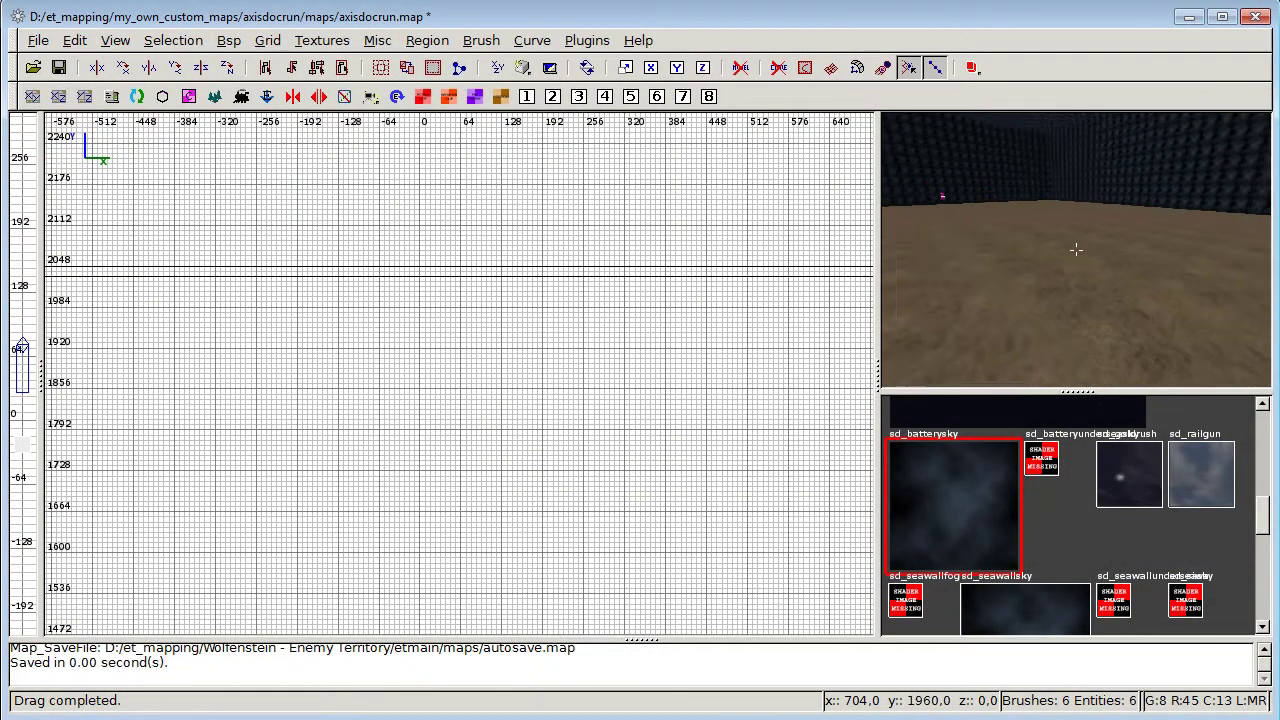
mouse_move(1075, 249)
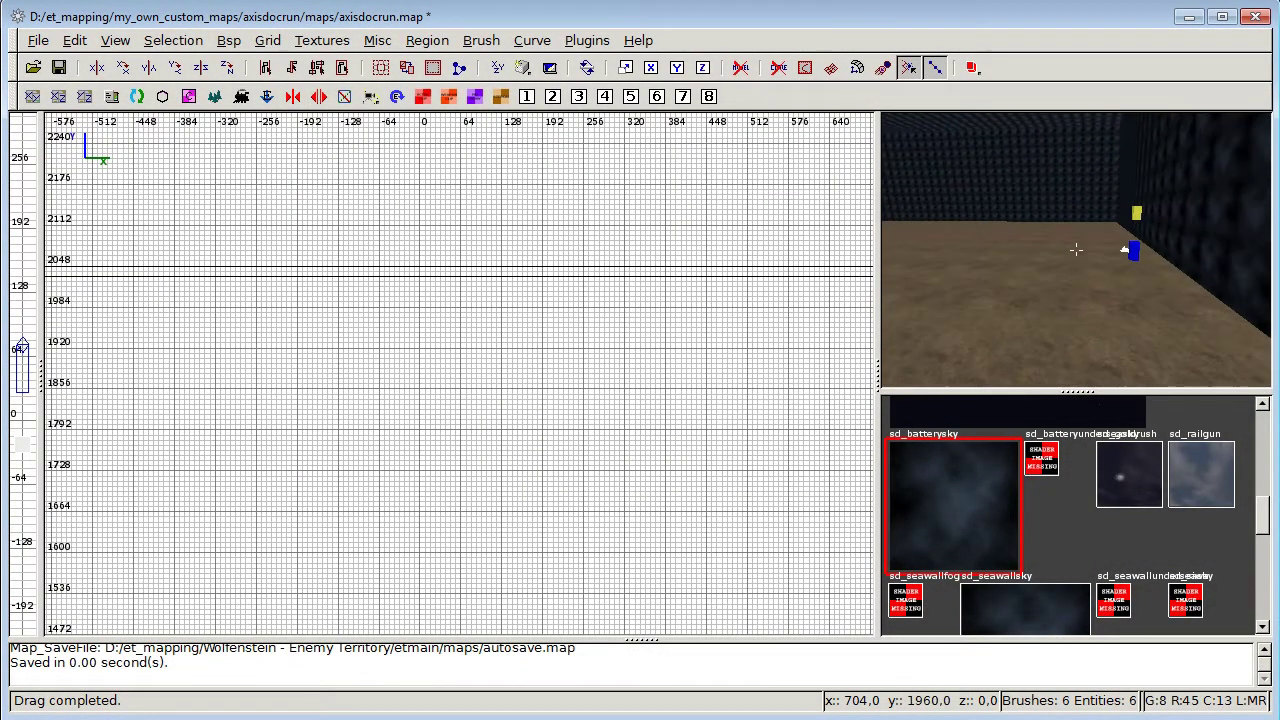
key(Up)
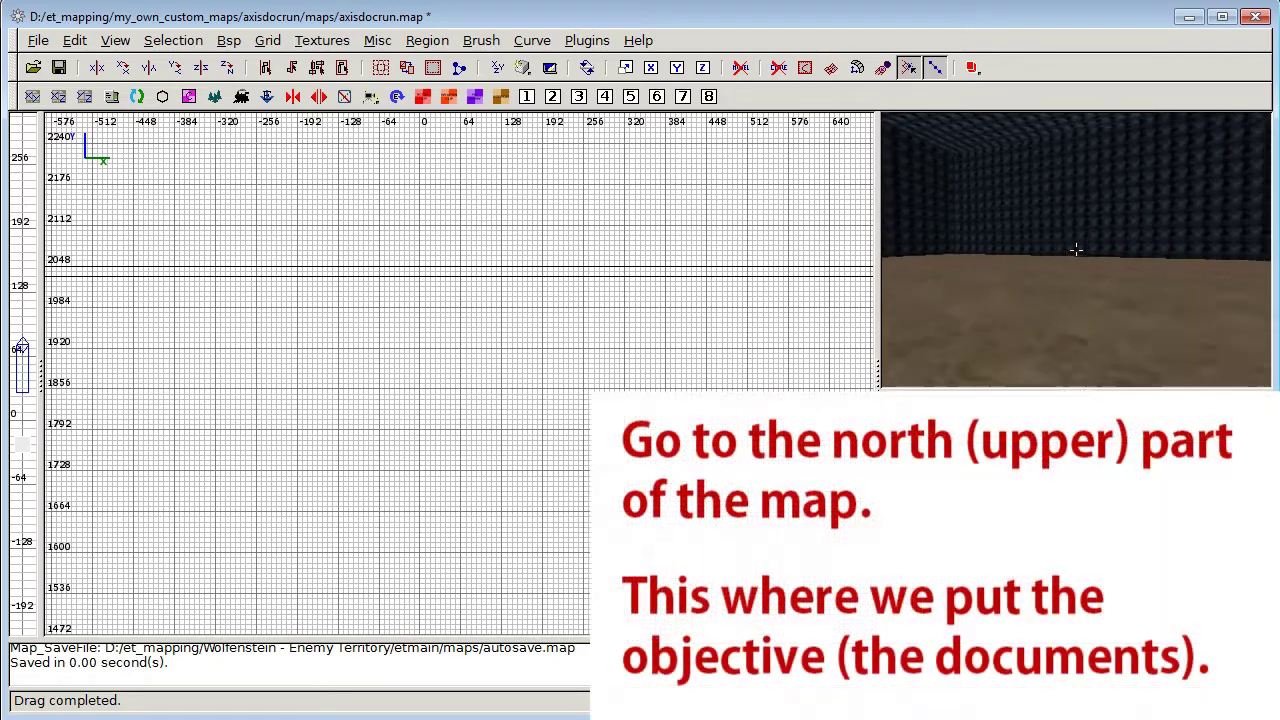
key(Up)
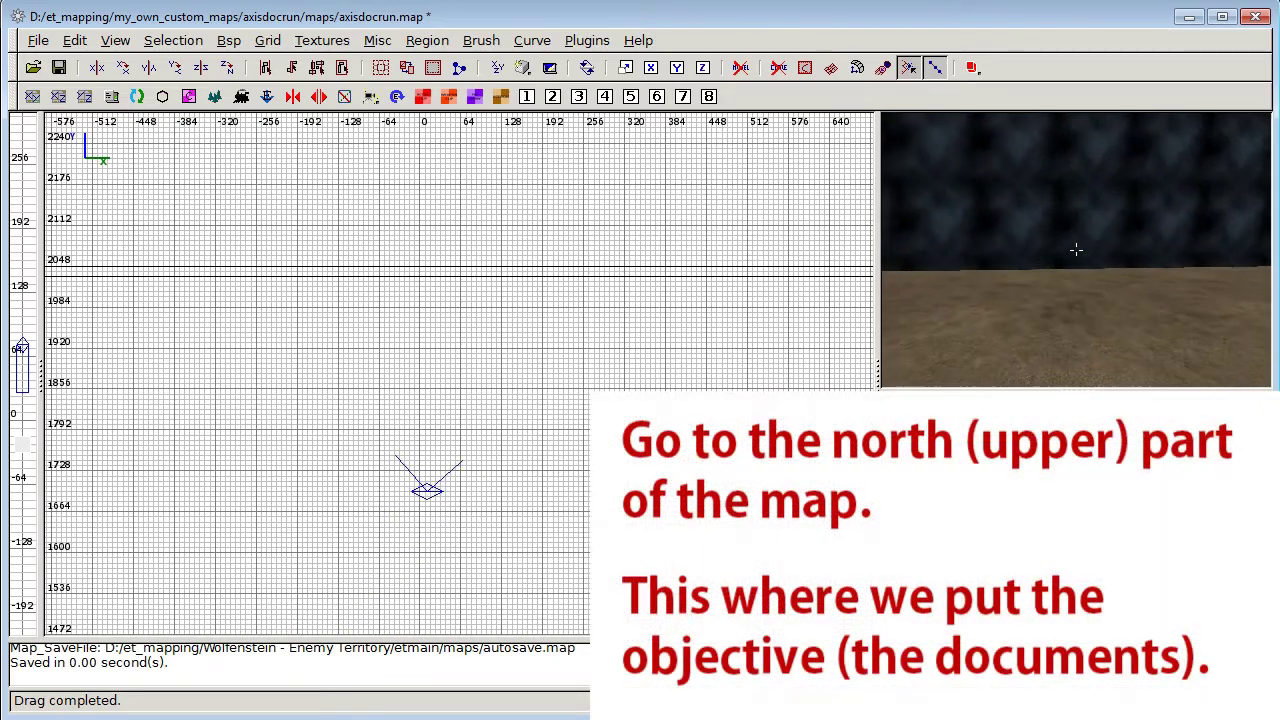
right_click(1076, 249)
right_drag(431, 352, 610, 304)
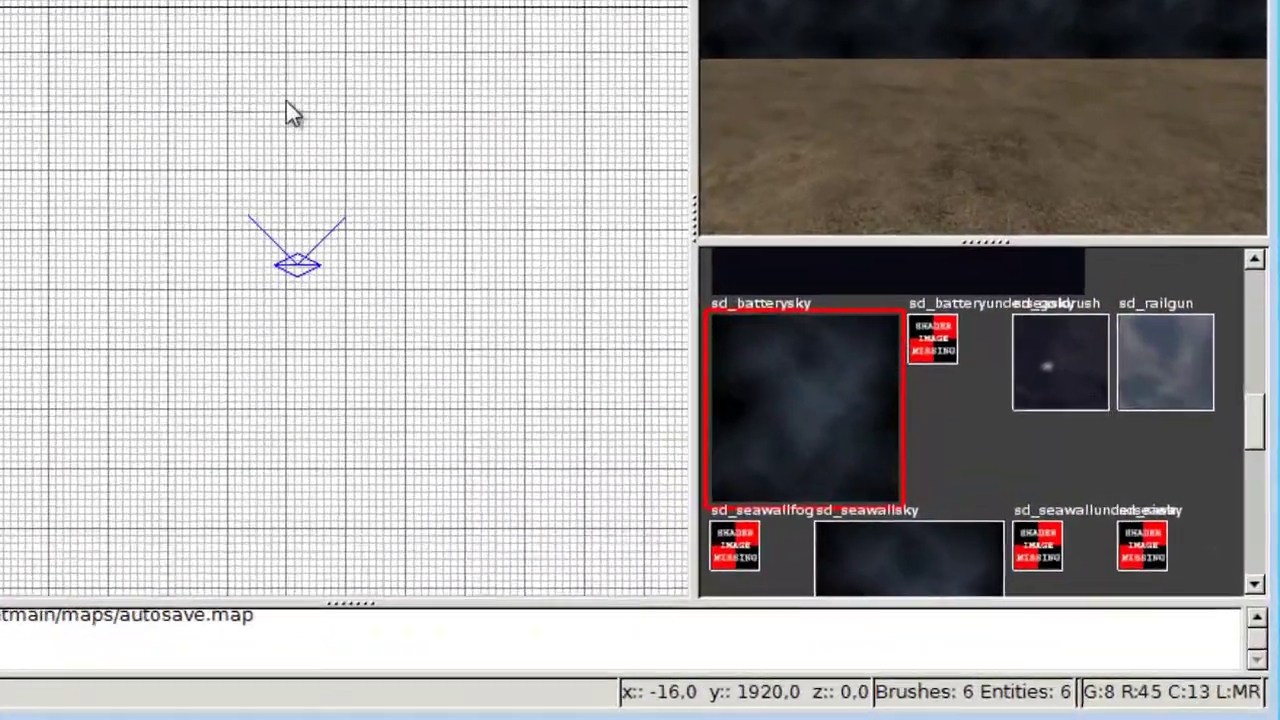
right_click(288, 100)
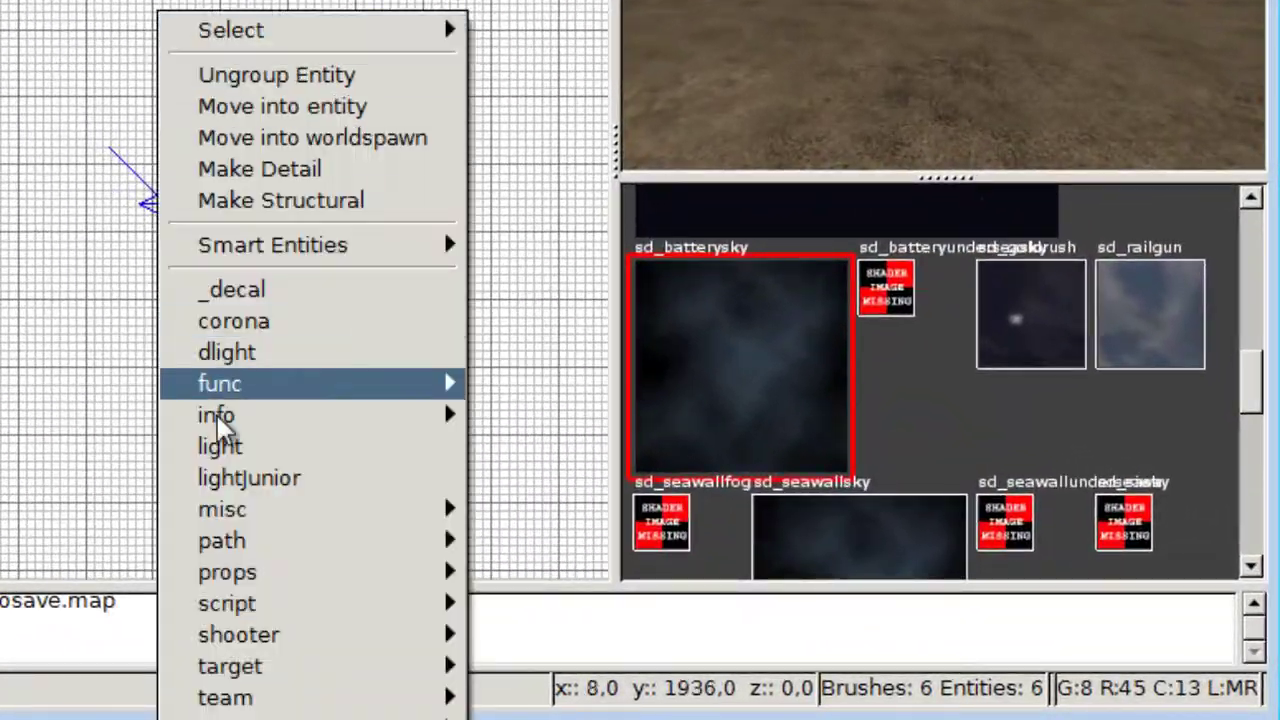
mouse_move(499, 711)
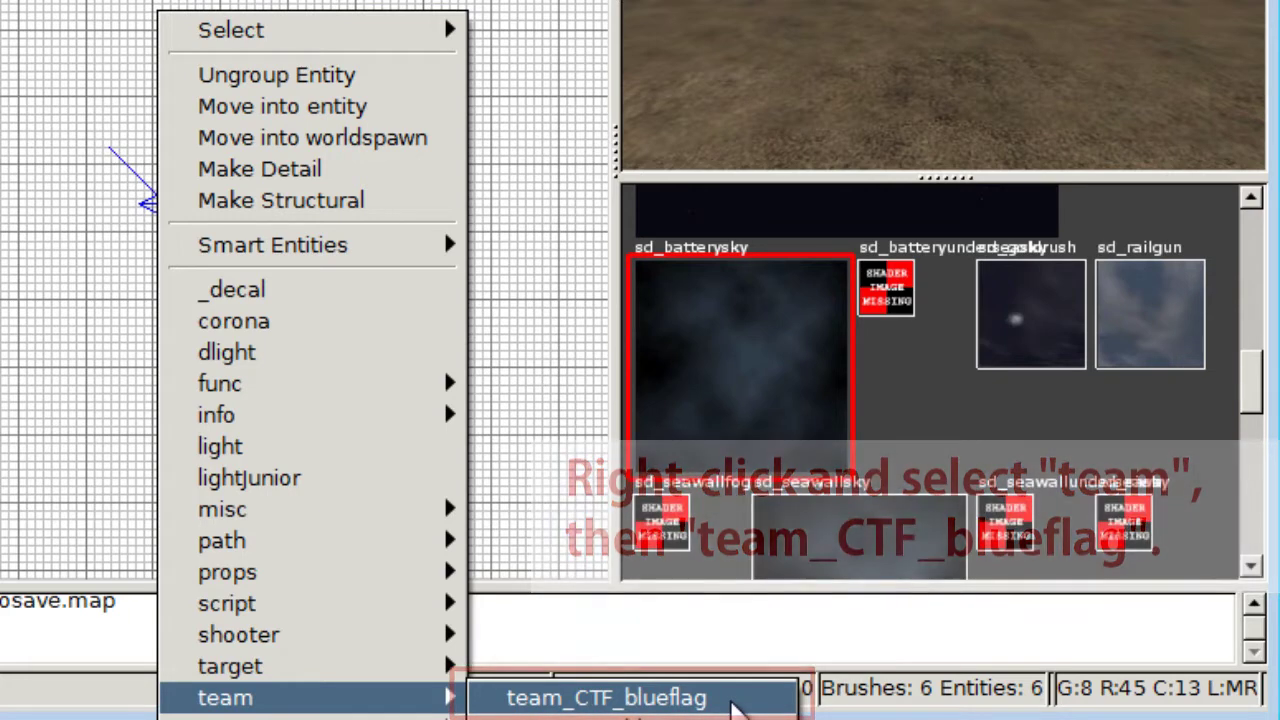
click(733, 700)
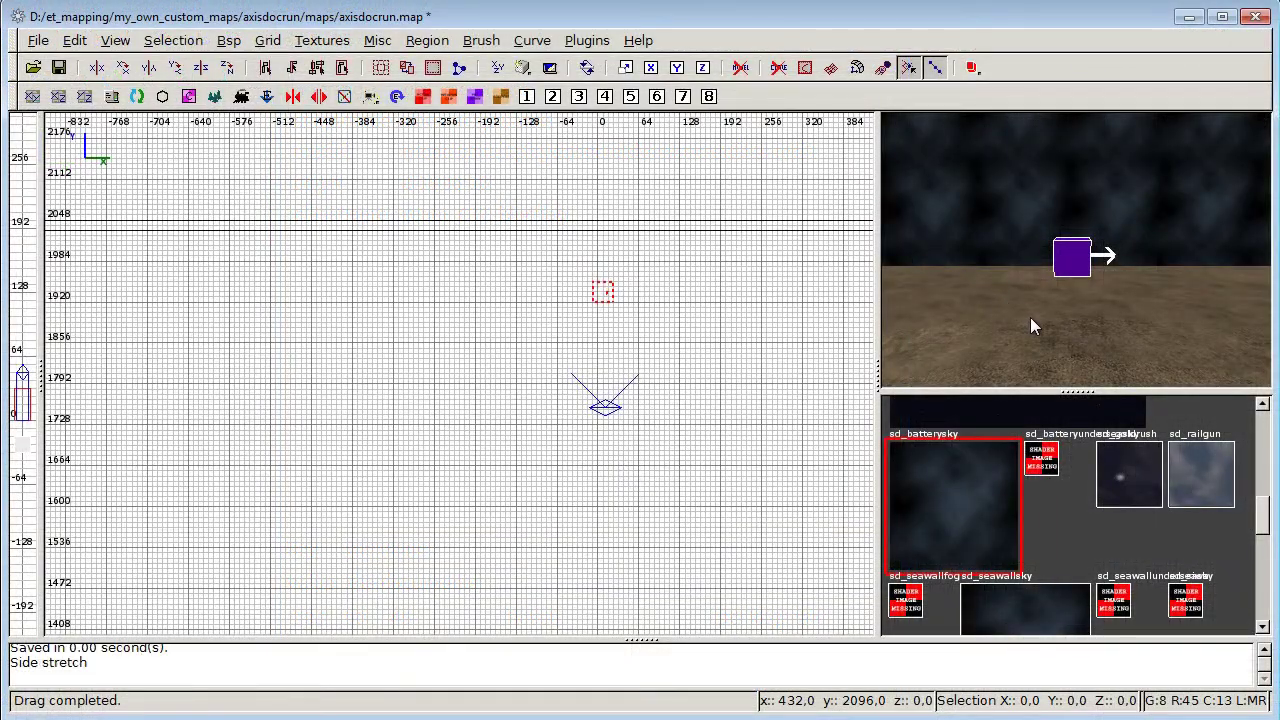
Draw a 64 by 64 unit brush west of the Axis spawn objective and stretch it to 64 units tall
scroll(1031, 326, up, 2)
key(Escape)
scroll(1076, 249, down, 7)
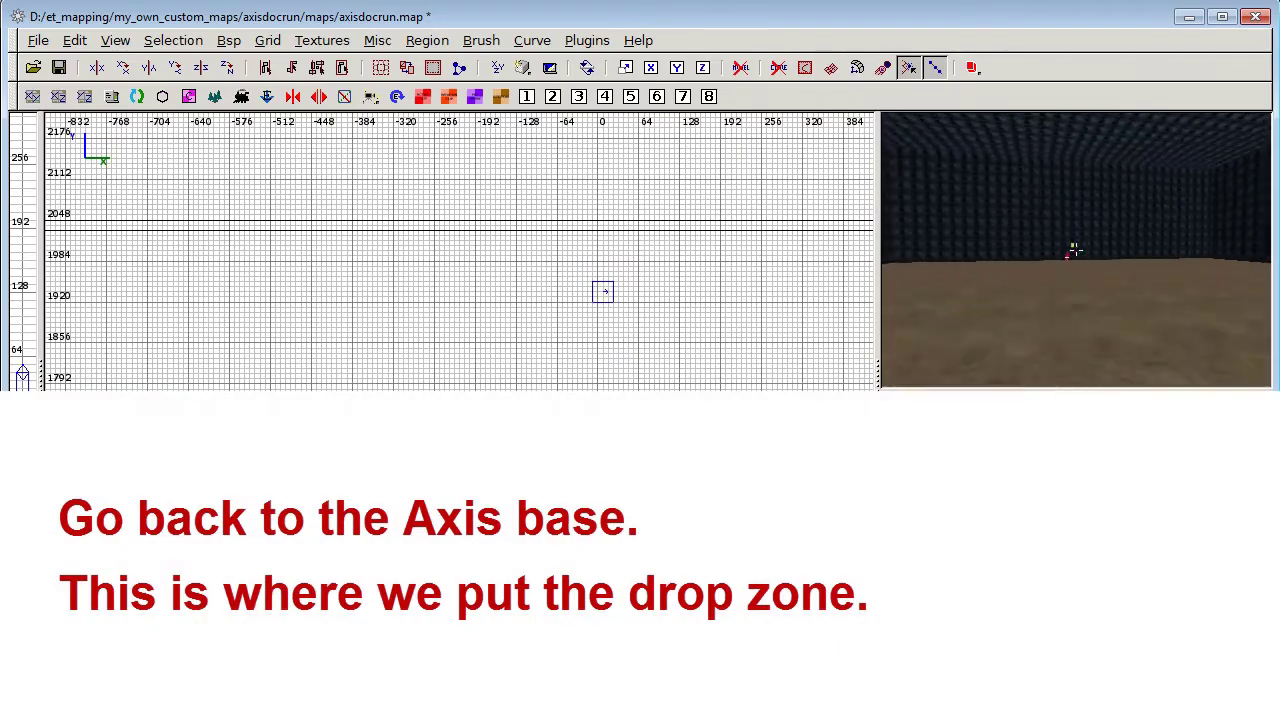
scroll(1076, 249, up, 7)
right_click(1076, 249)
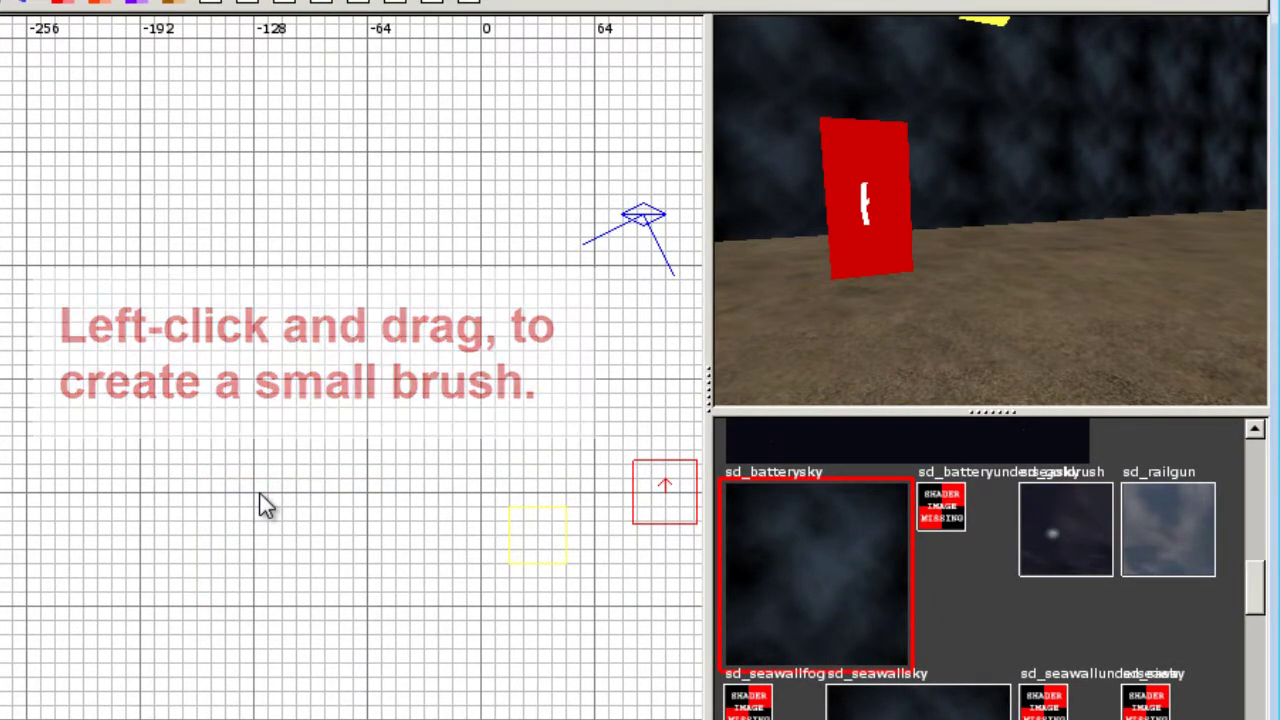
drag(259, 492, 376, 617)
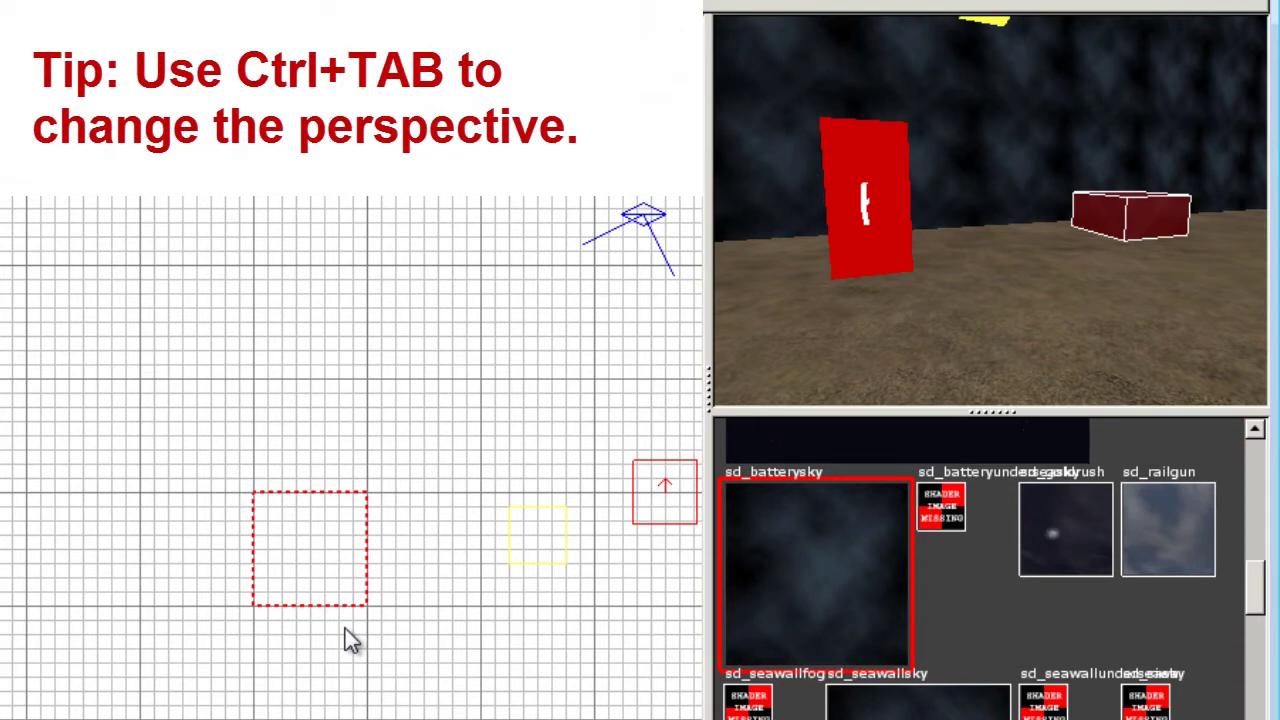
key(ctrl+Tab)
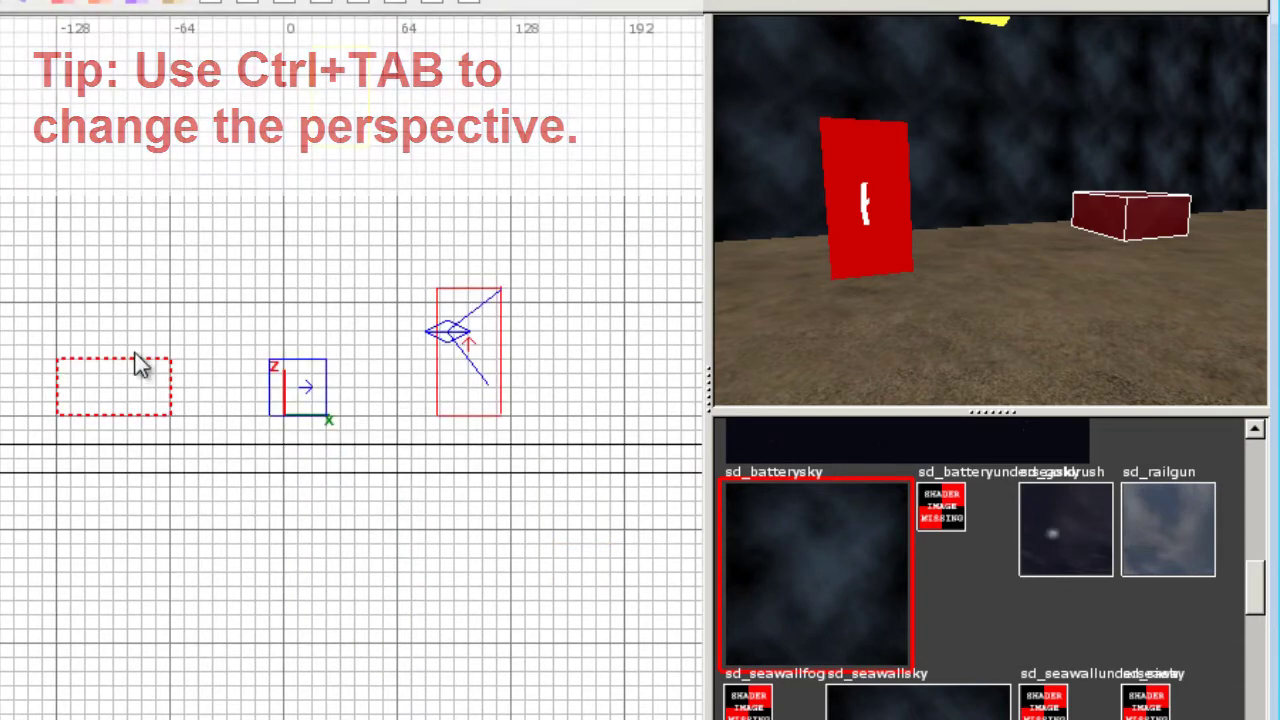
drag(132, 329, 132, 290)
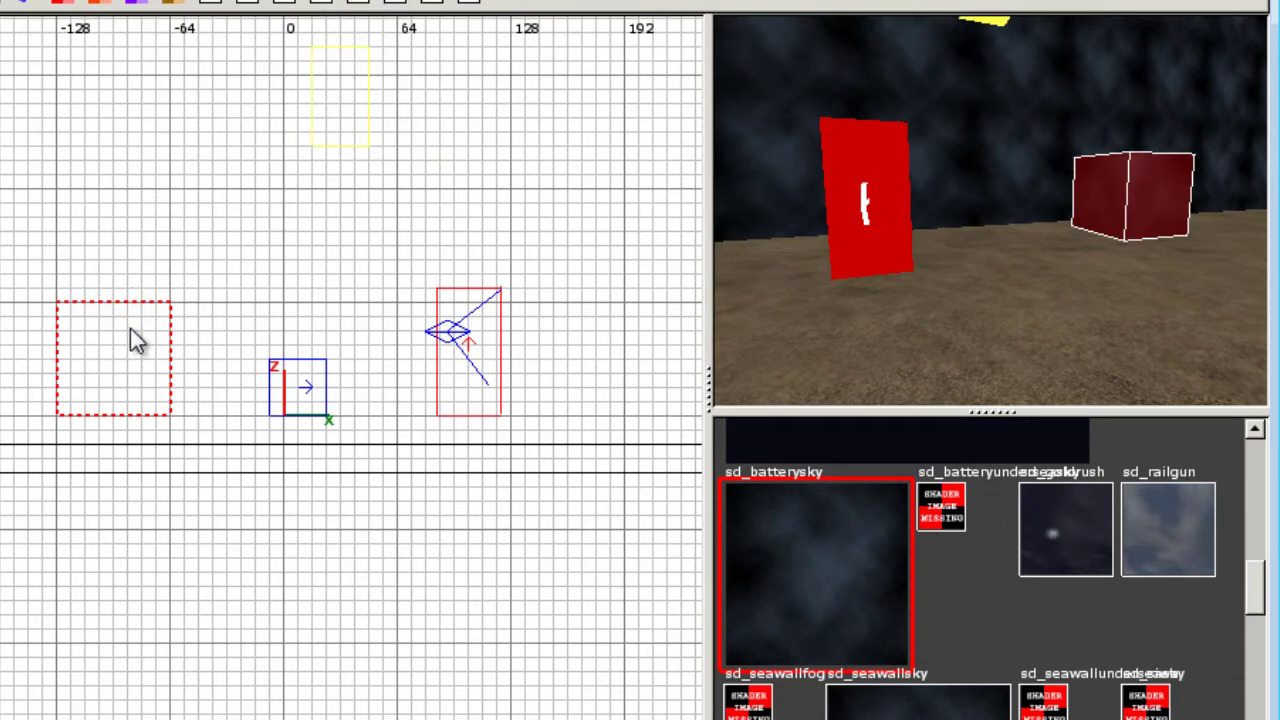
Load the common texture set and apply its trigger texture to the drop zone brush
right_click(948, 305)
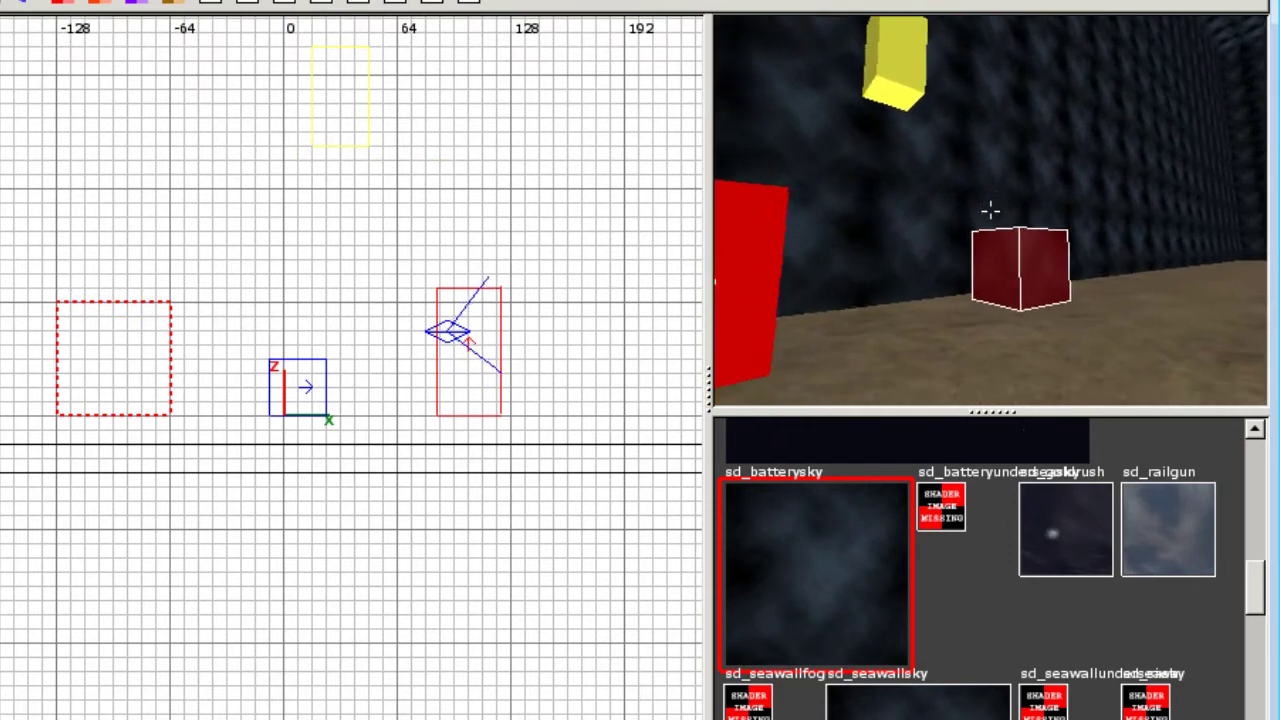
key(Down)
key(Right)
key(Up)
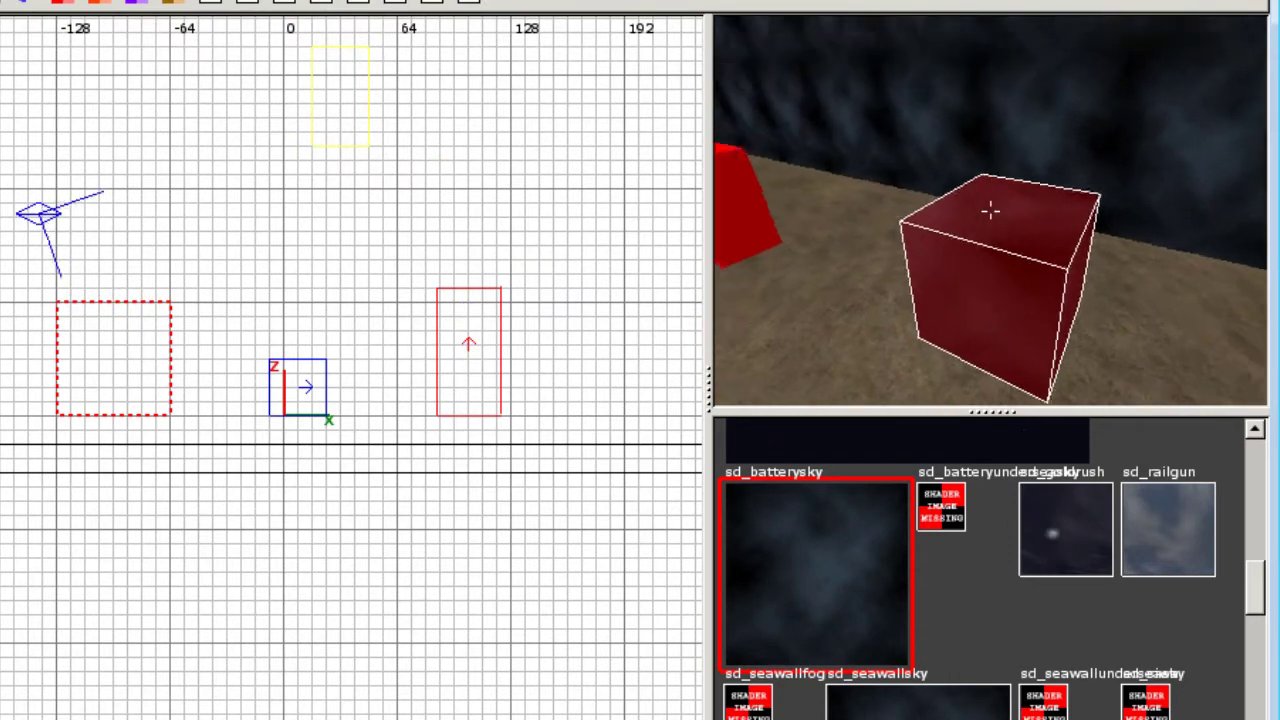
key(Down)
right_click(991, 210)
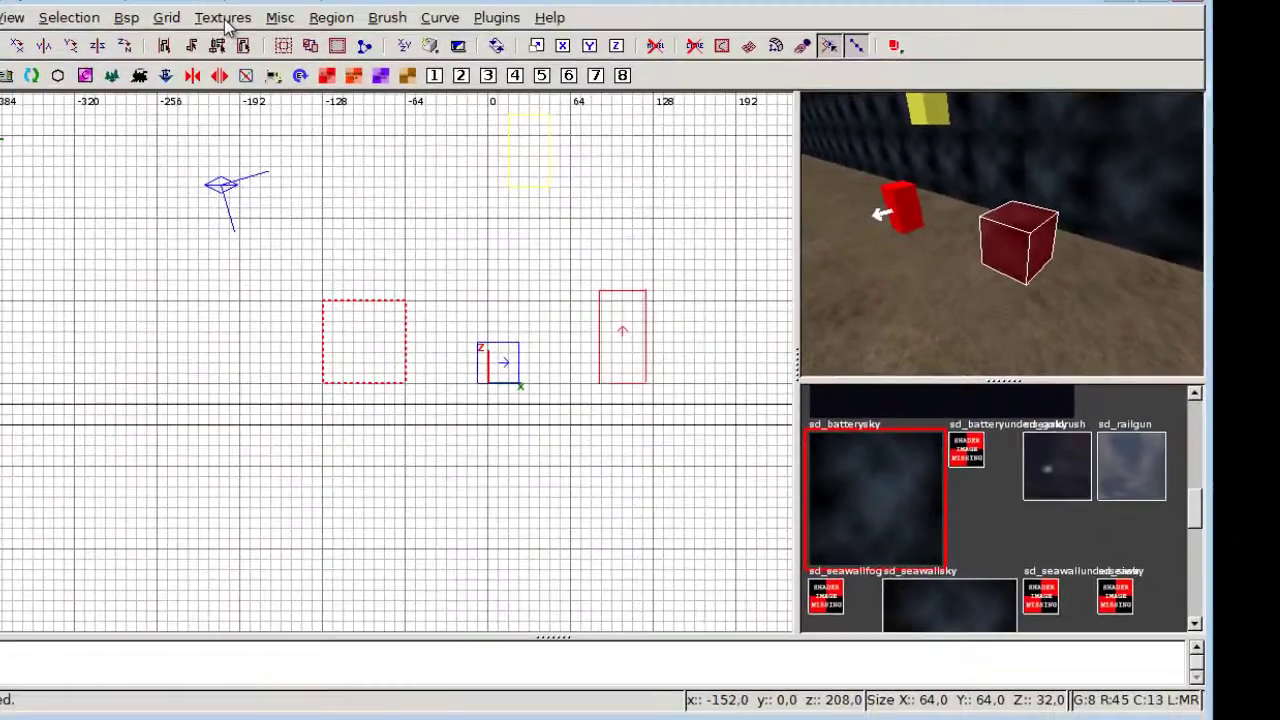
click(223, 17)
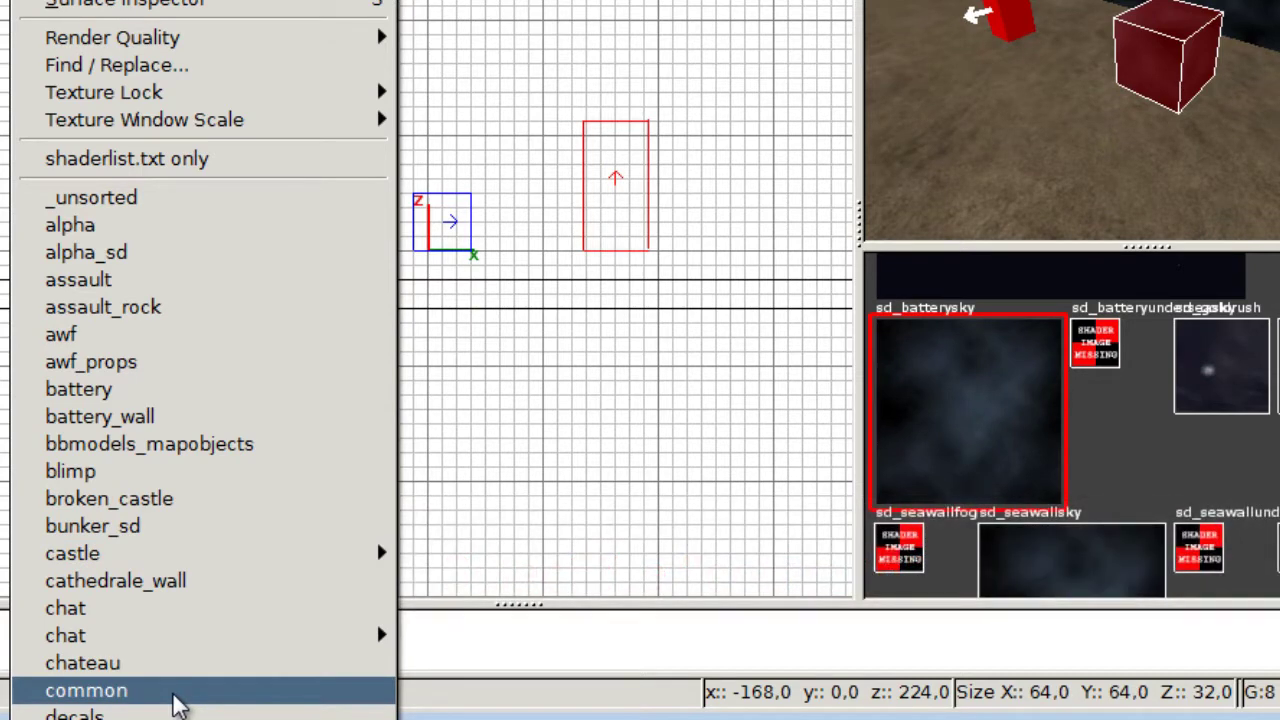
click(168, 696)
scroll(1139, 461, down, 8)
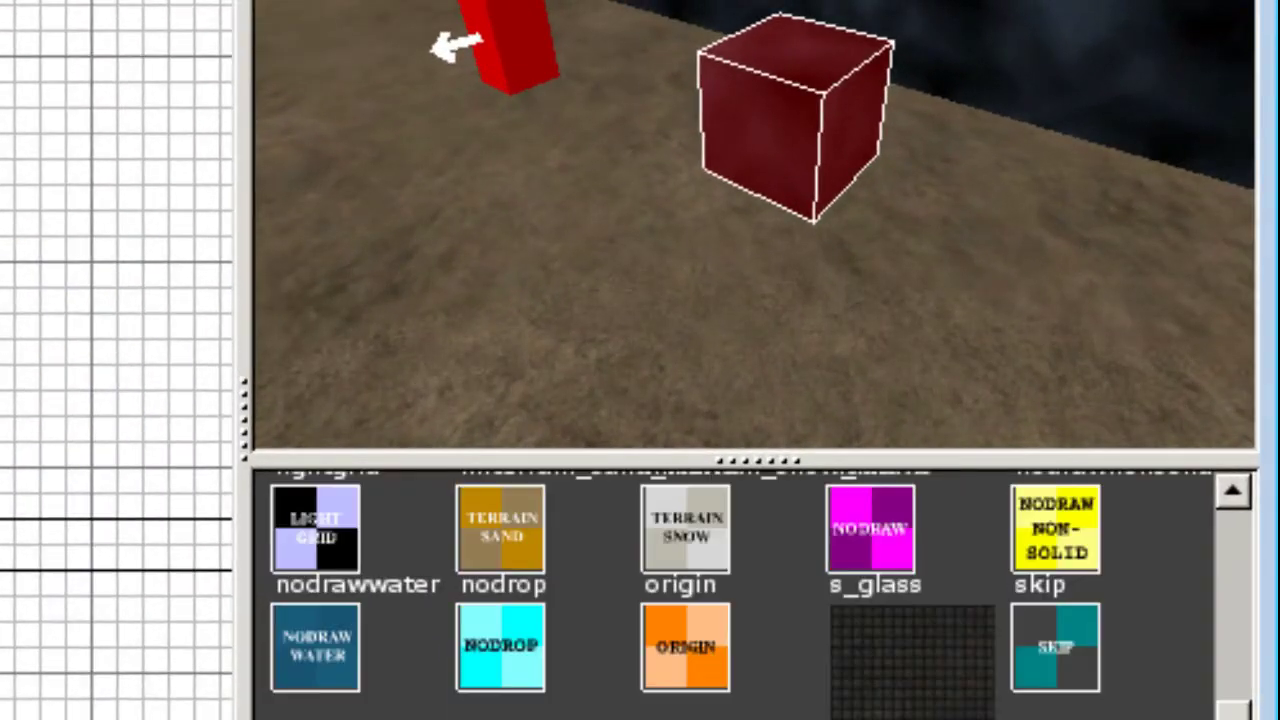
scroll(740, 595, down, 5)
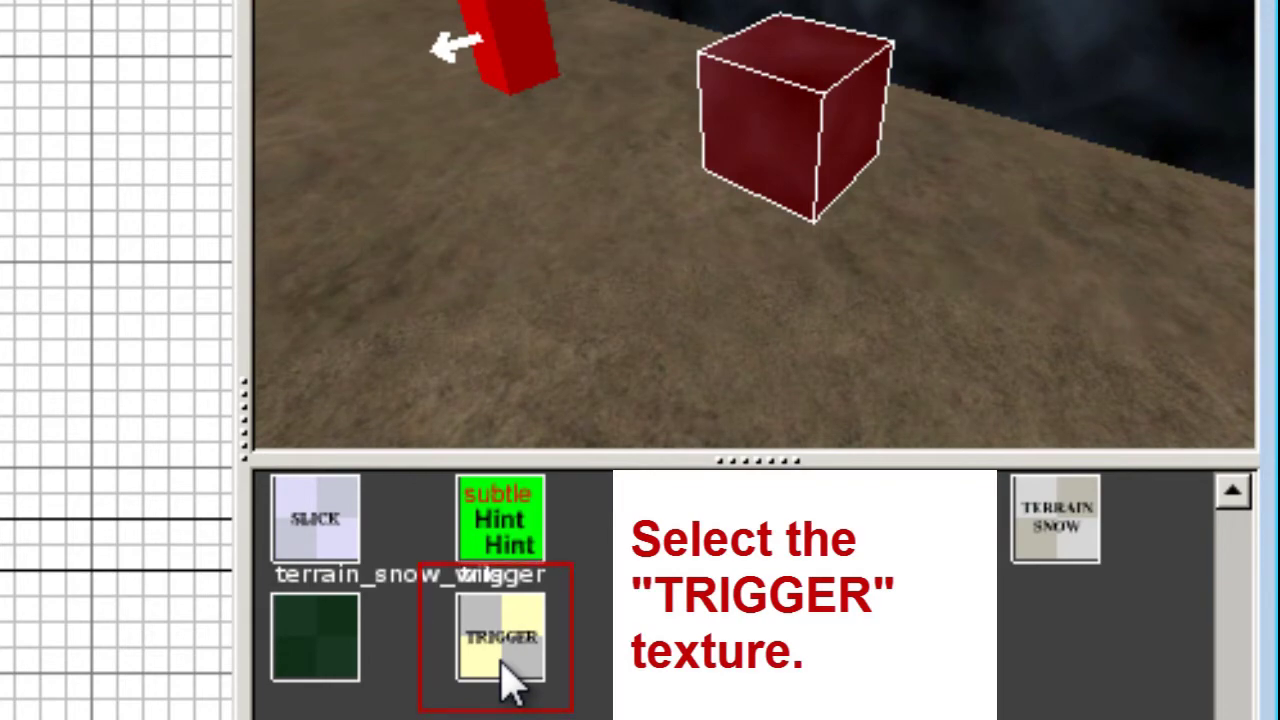
click(505, 660)
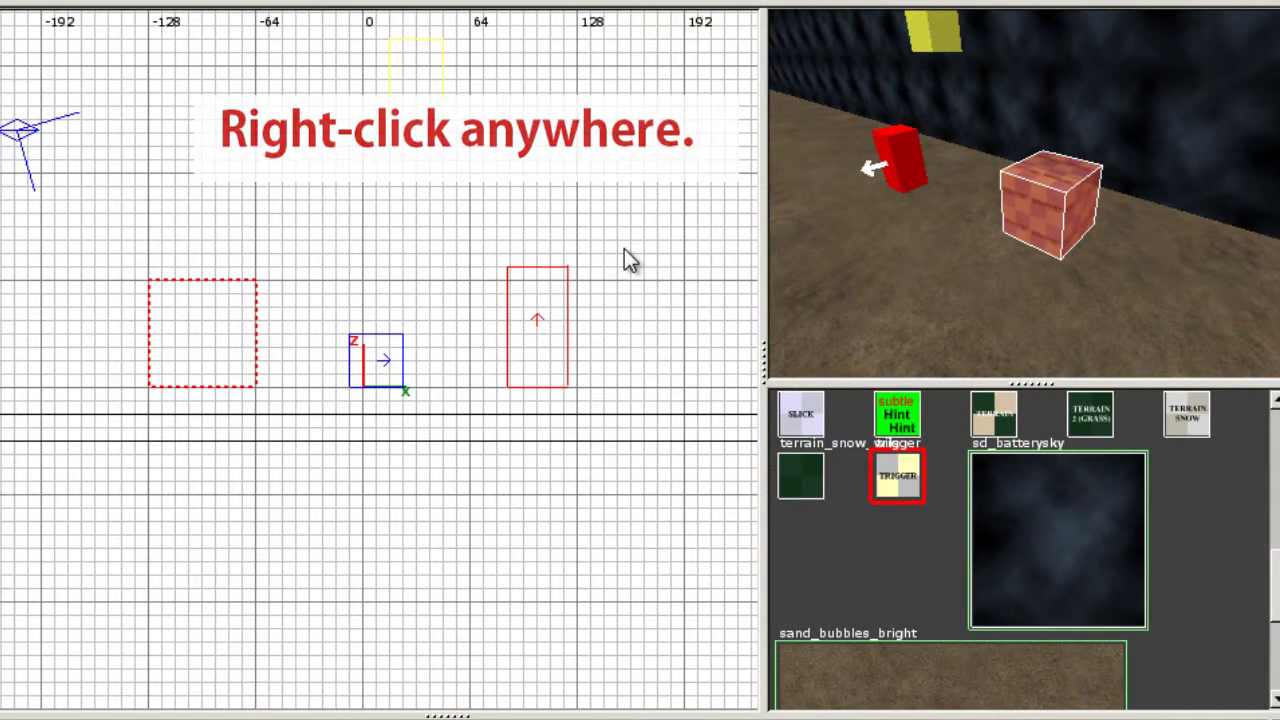
Turn the brush into a trigger_flagonly_multiple entity with blue_flag enabled and scriptname the_dropzone, and reveal the entity's description
right_click(624, 248)
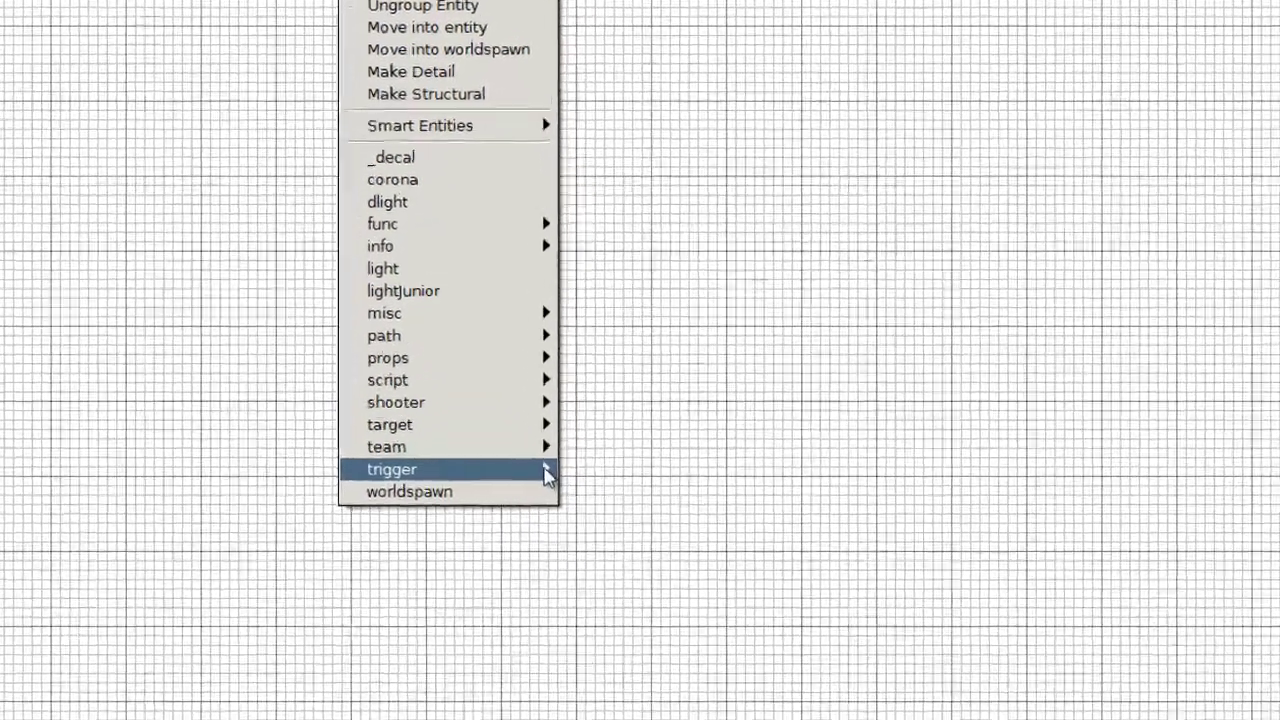
mouse_move(580, 480)
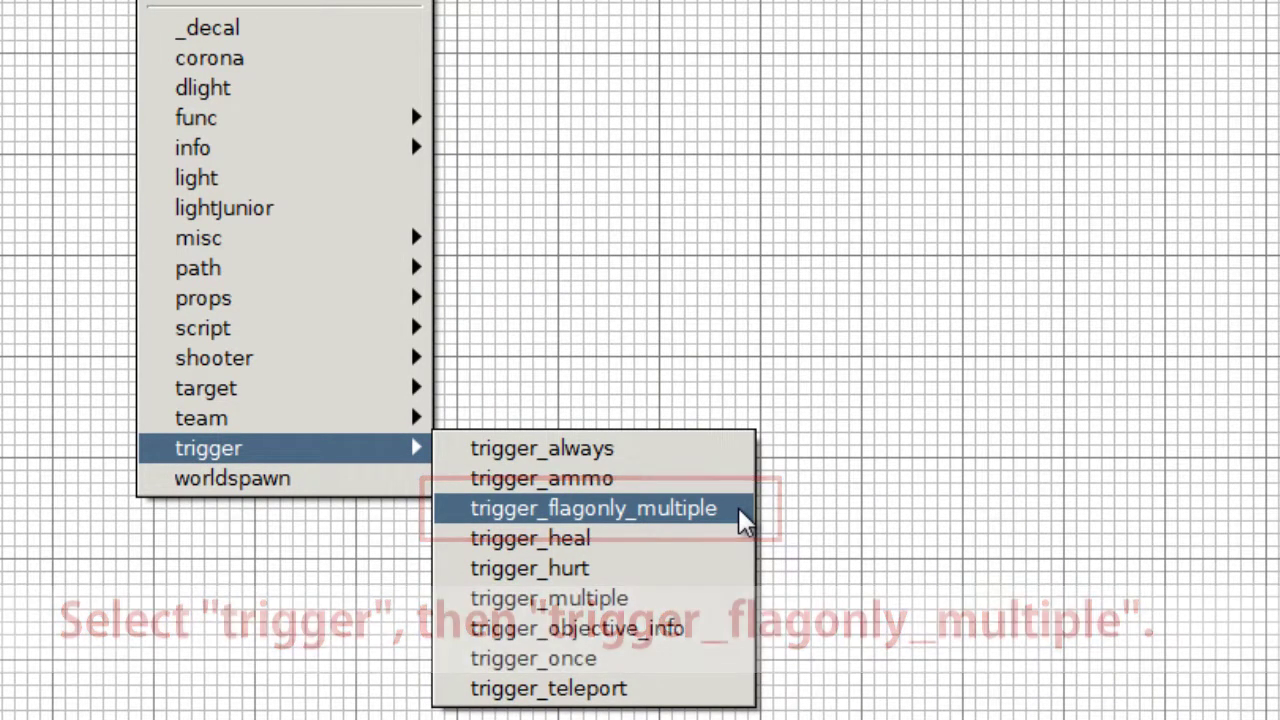
click(740, 510)
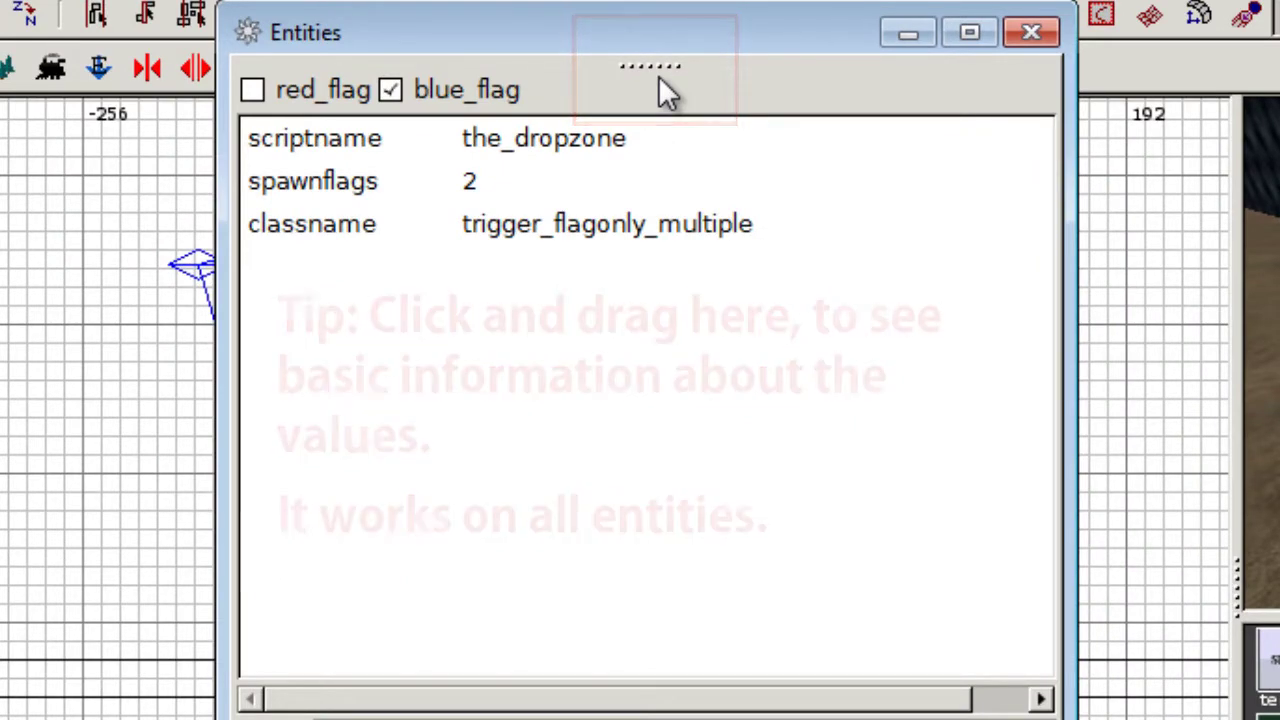
drag(652, 64, 652, 357)
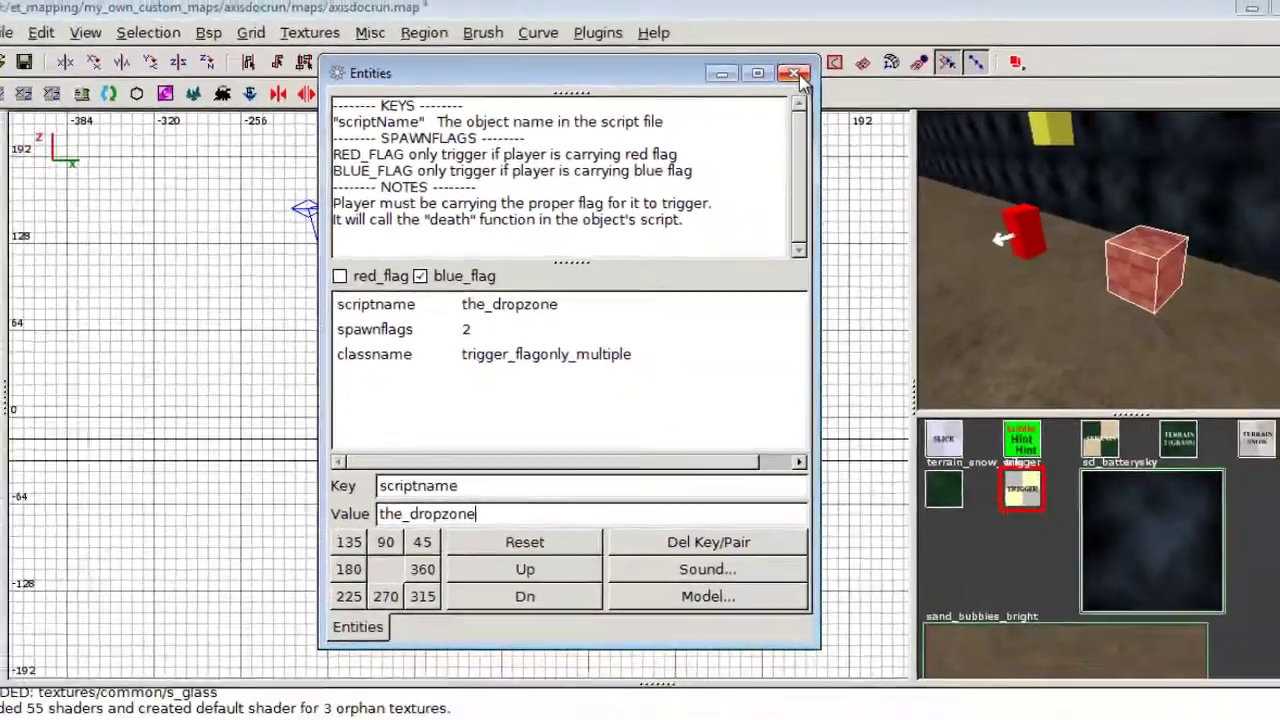
Close the drop zone's entity properties, save the map and deselect the trigger brush
click(926, 50)
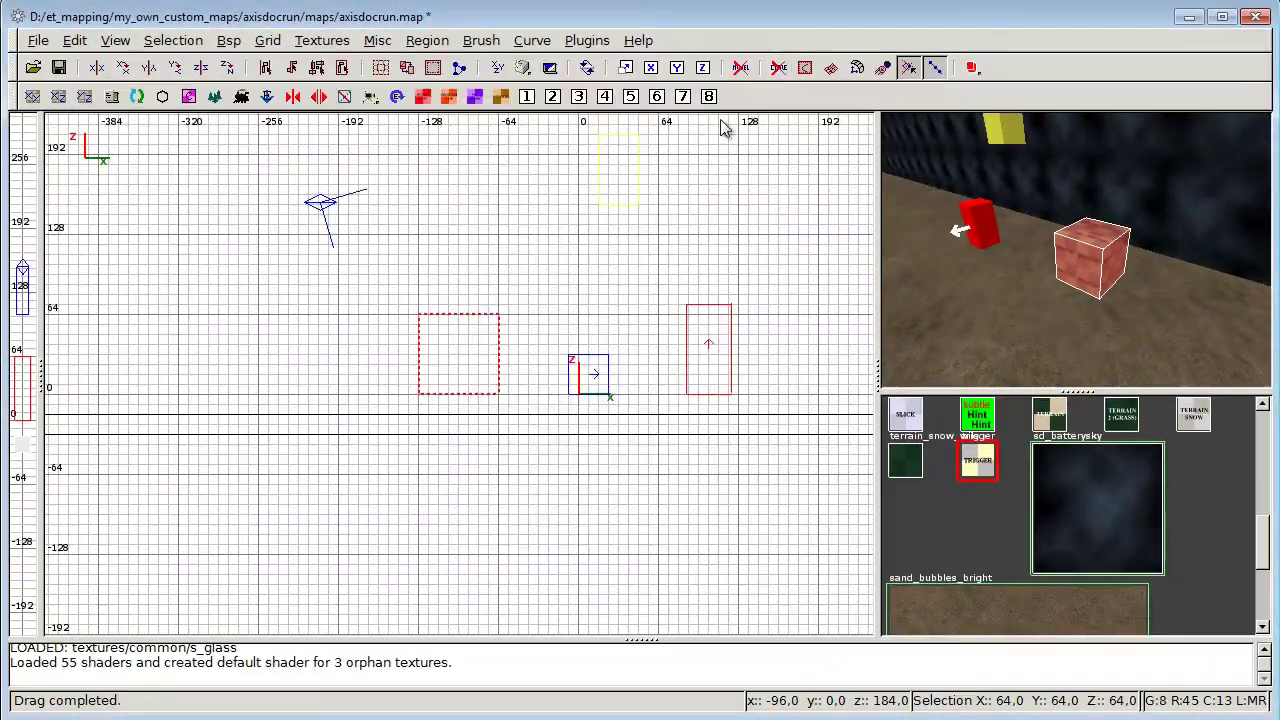
click(38, 40)
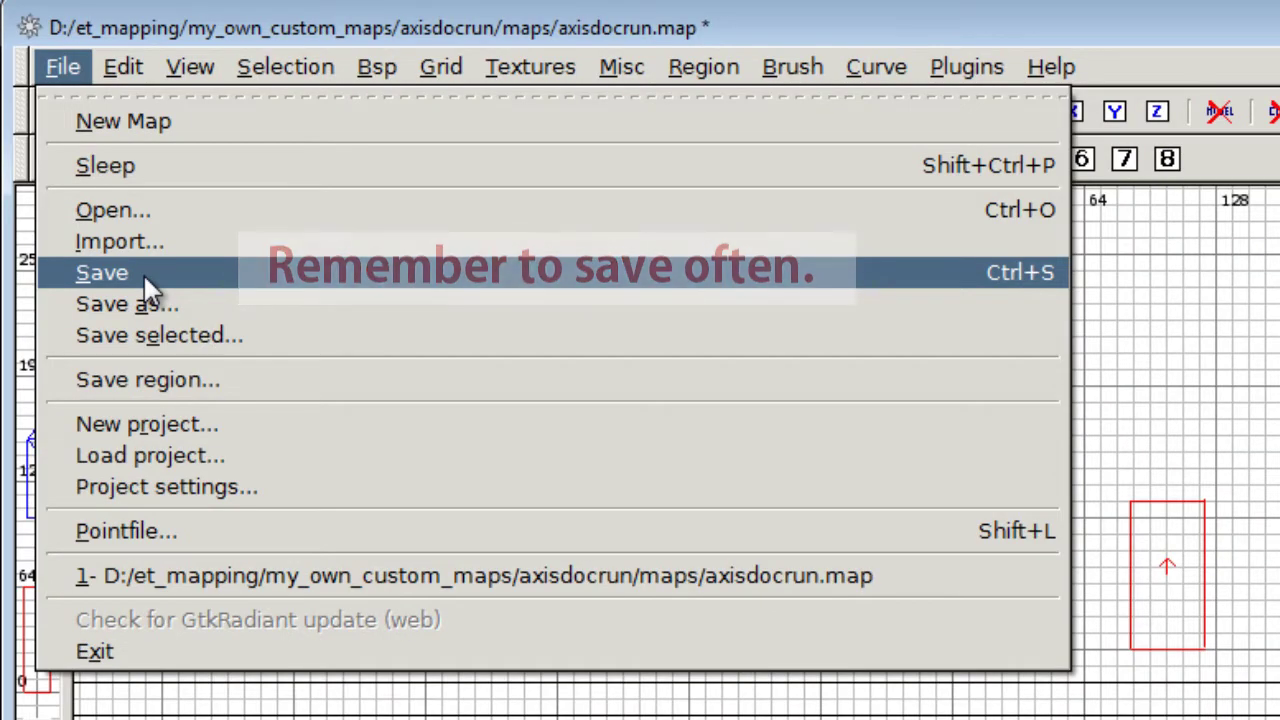
click(175, 280)
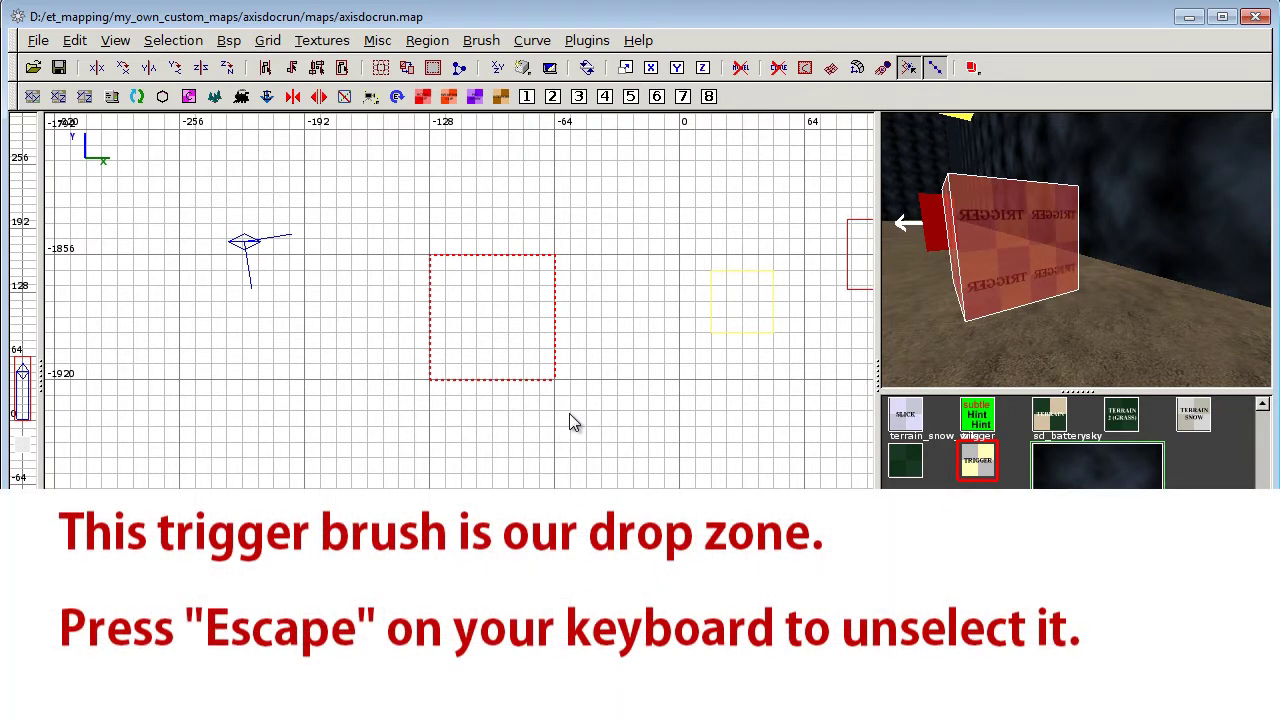
key(Escape)
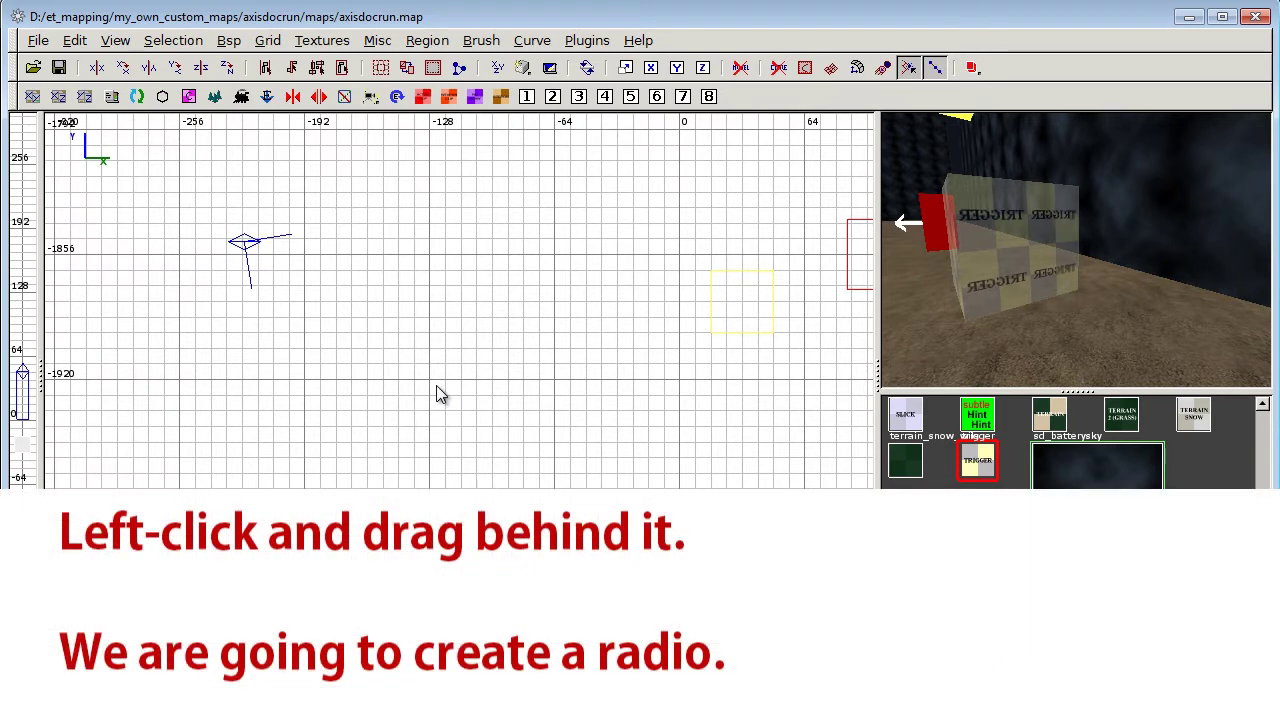
Draw a 64 by 32 unit radio brush directly behind the drop zone, shorten it to about 32 units tall and lower it 16 units
drag(431, 381, 530, 443)
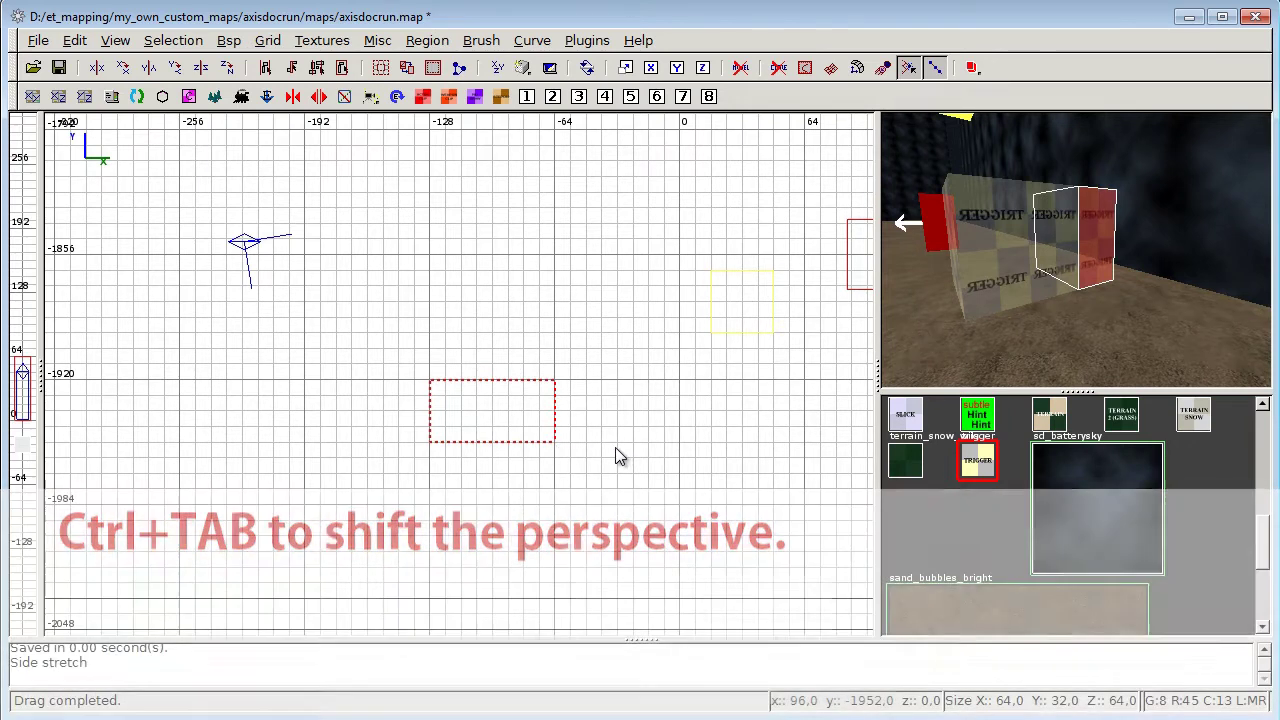
key(ctrl+Tab)
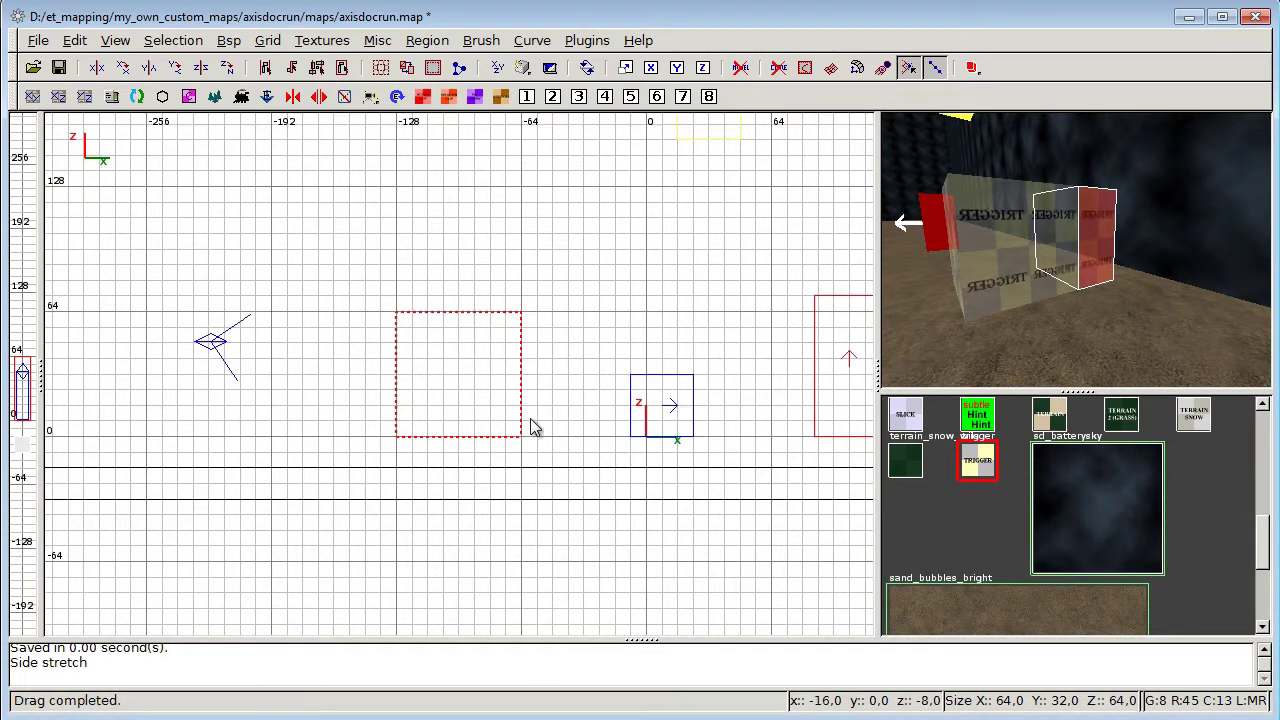
key(ctrl+Tab)
drag(463, 448, 467, 432)
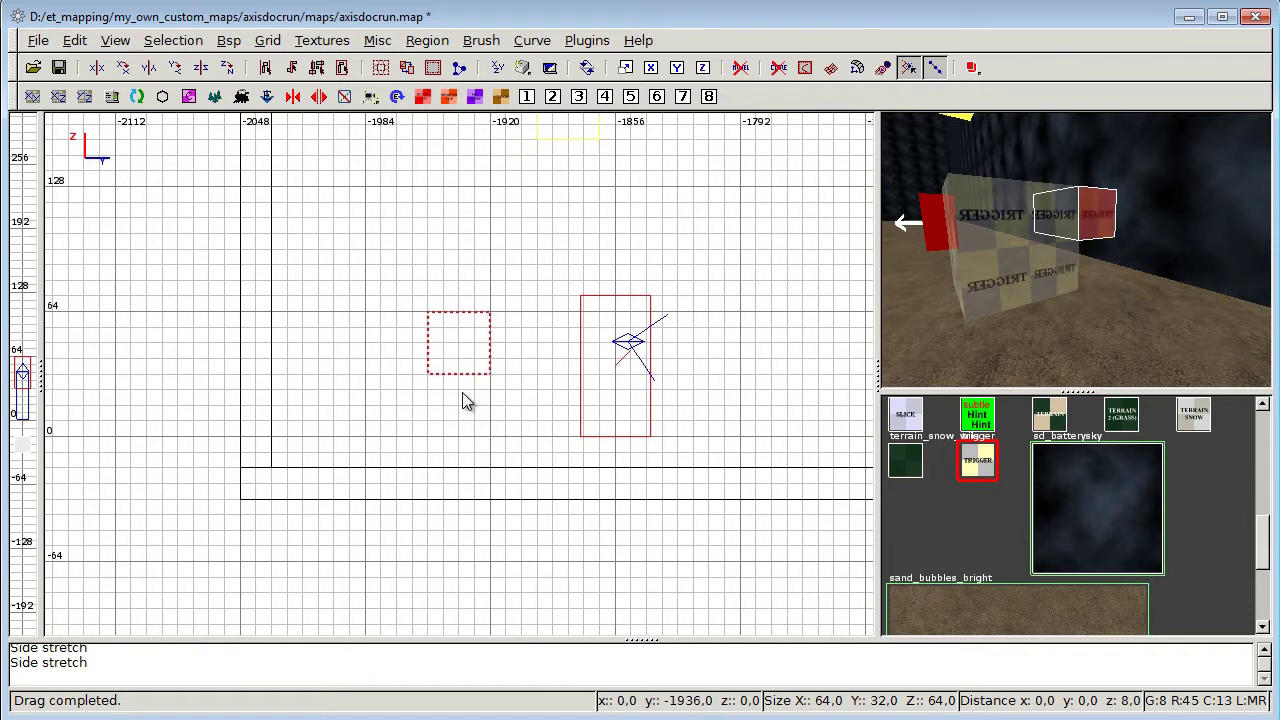
mouse_move(467, 352)
mouse_down()
mouse_move(472, 415)
mouse_move(471, 393)
mouse_up()
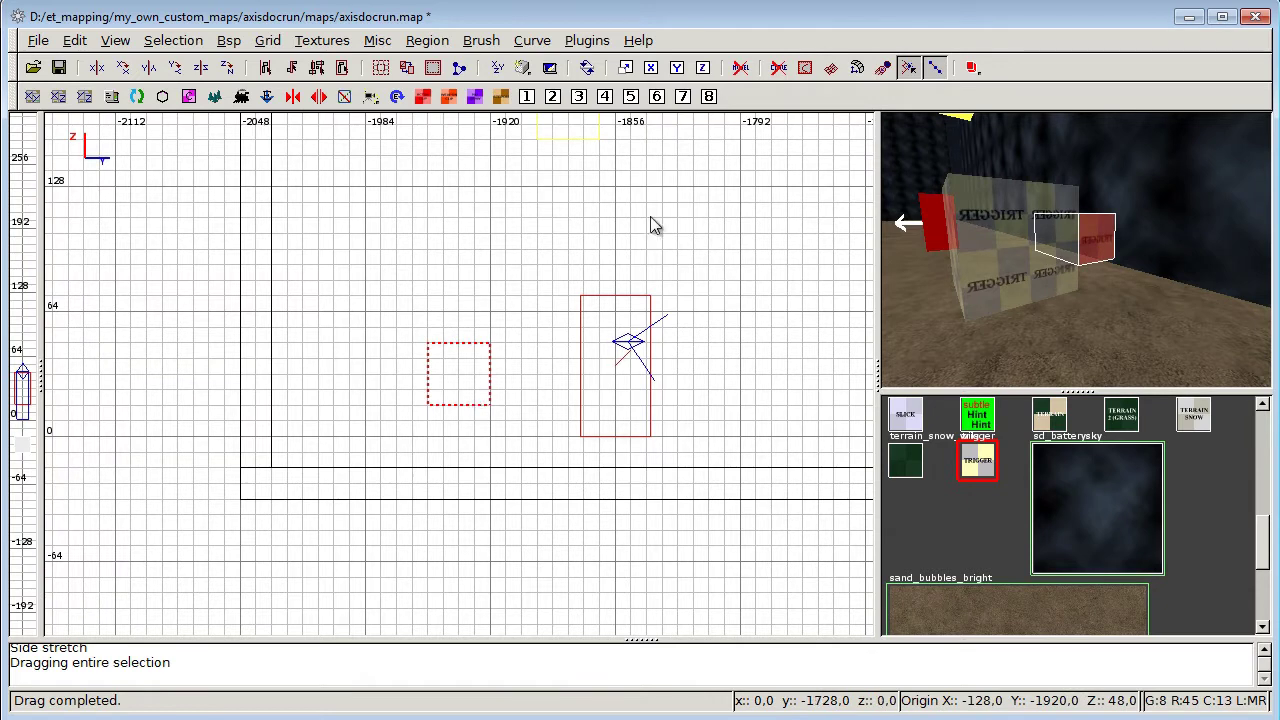
Load the metal_misc texture set and apply ametal_m01 to the radio brush
click(322, 41)
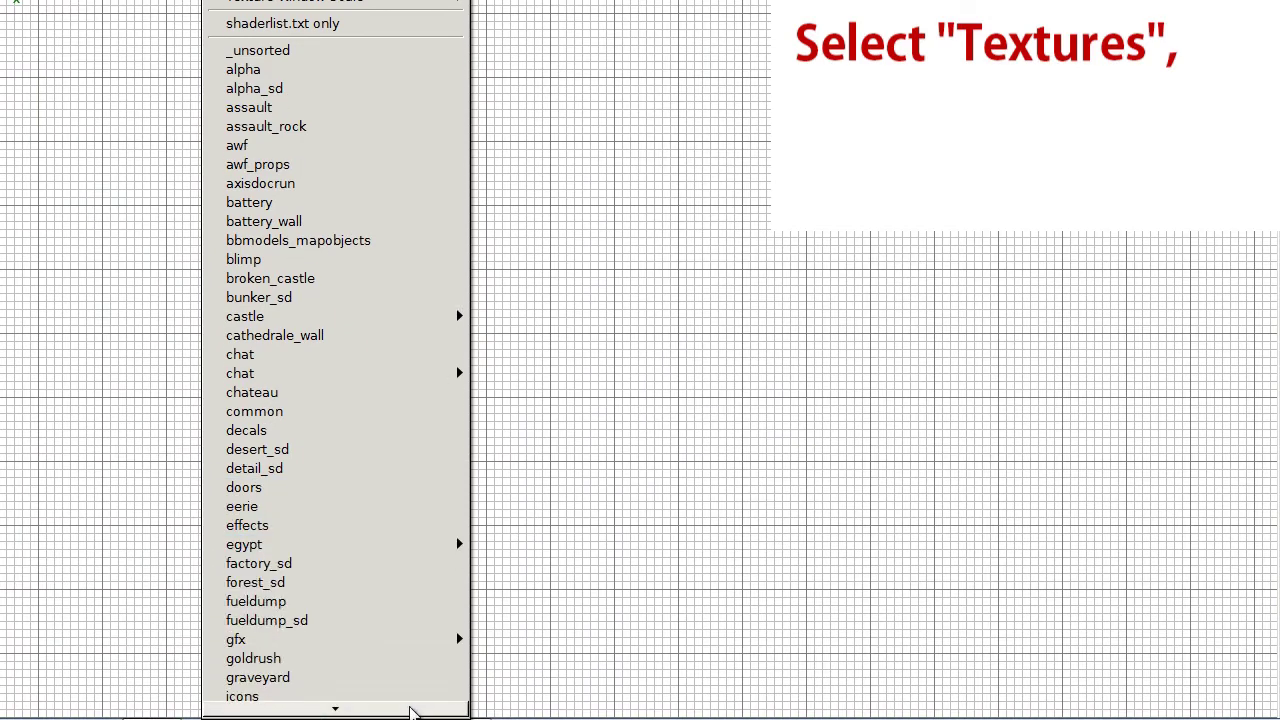
mouse_move(467, 700)
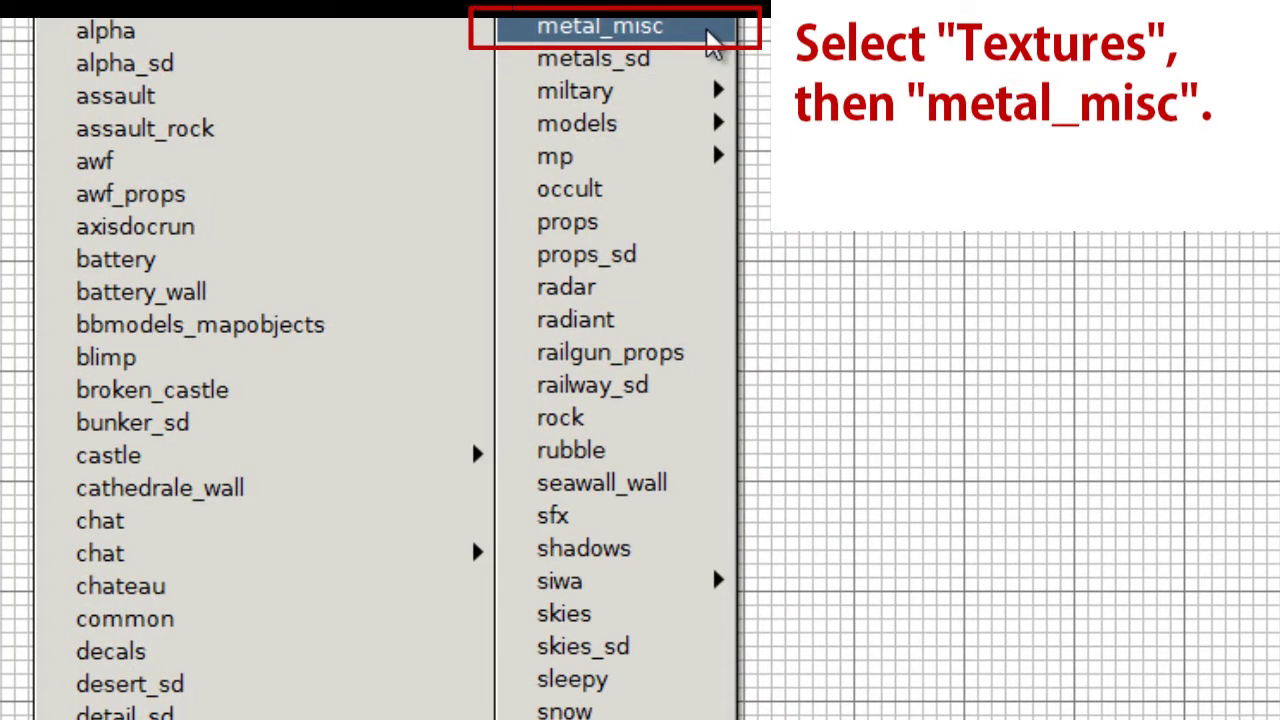
click(712, 45)
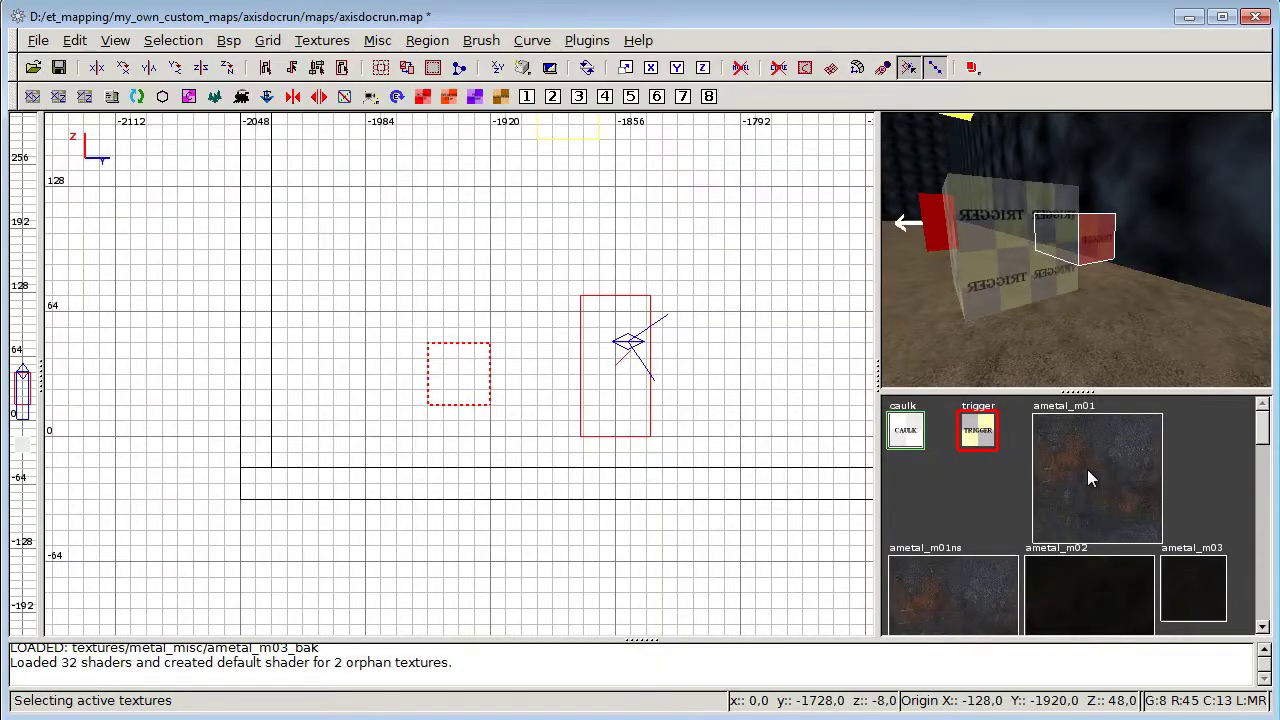
click(1087, 469)
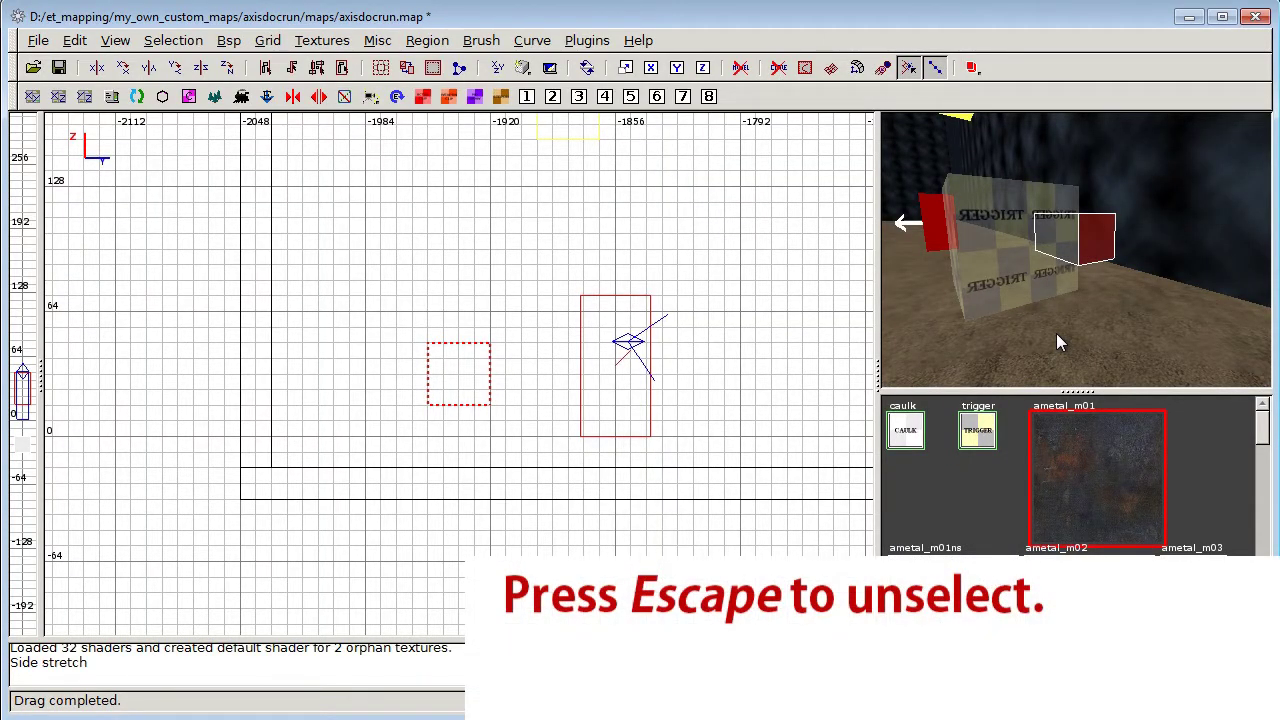
Deselect the radio brush and hide the drop zone trigger brush in front of it
key(Escape)
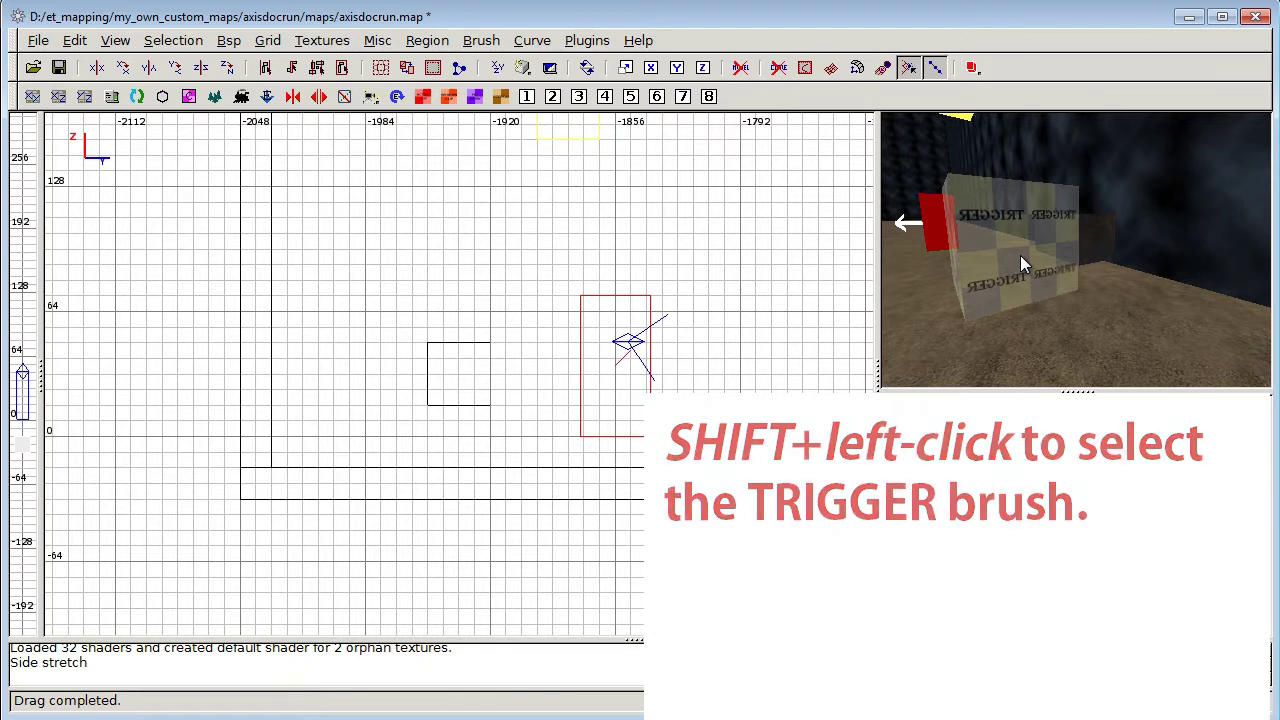
shift+click(1020, 255)
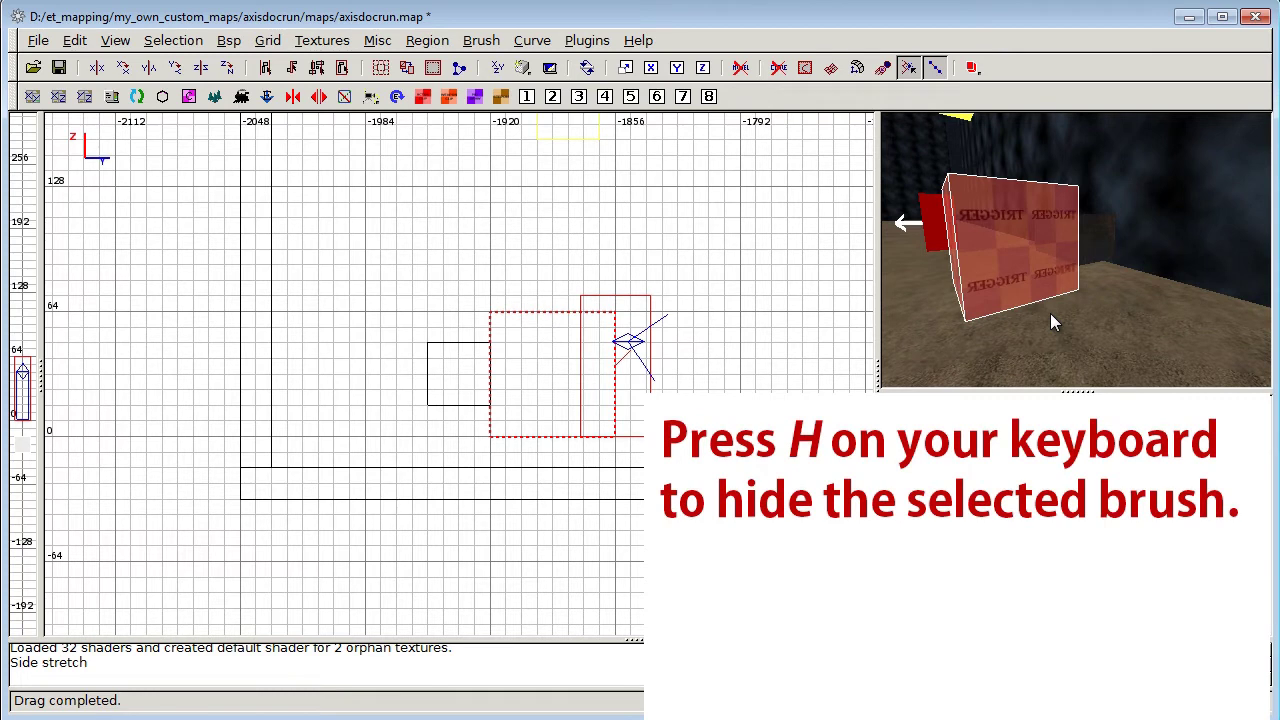
key(h)
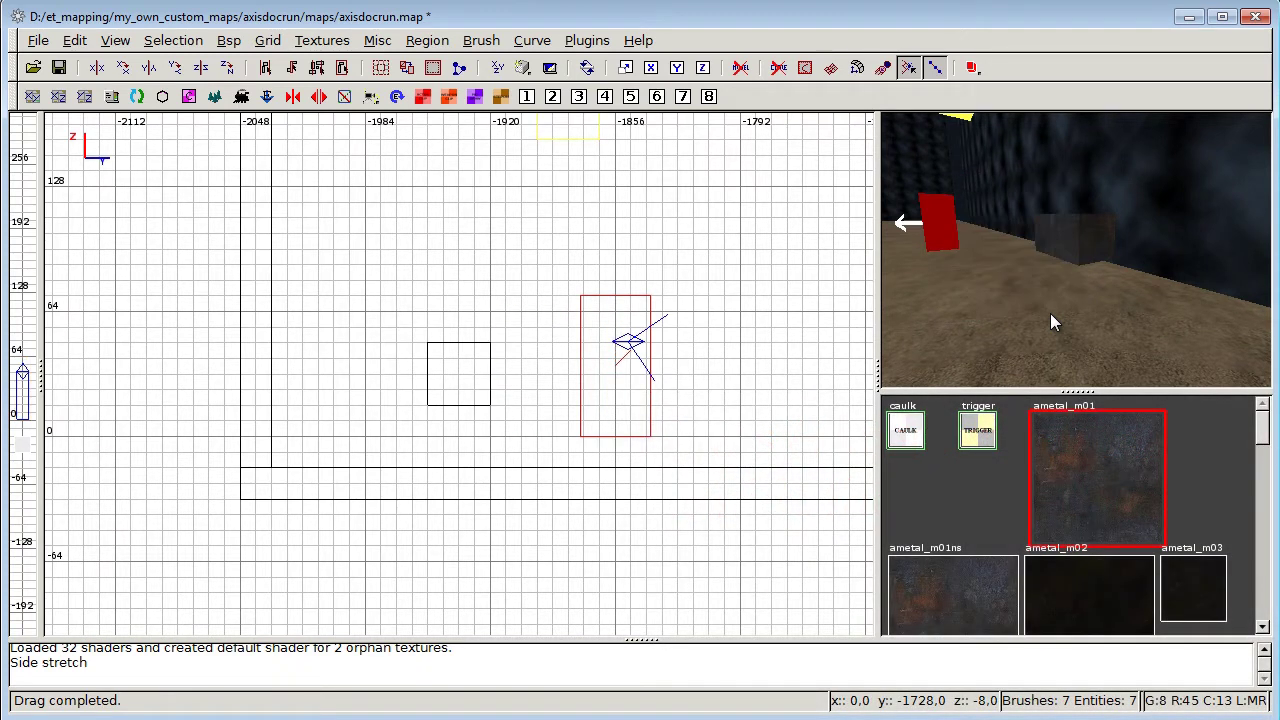
Select only the long front face of the radio brush and load the xlab_props texture set
right_click(1053, 313)
key(Up)
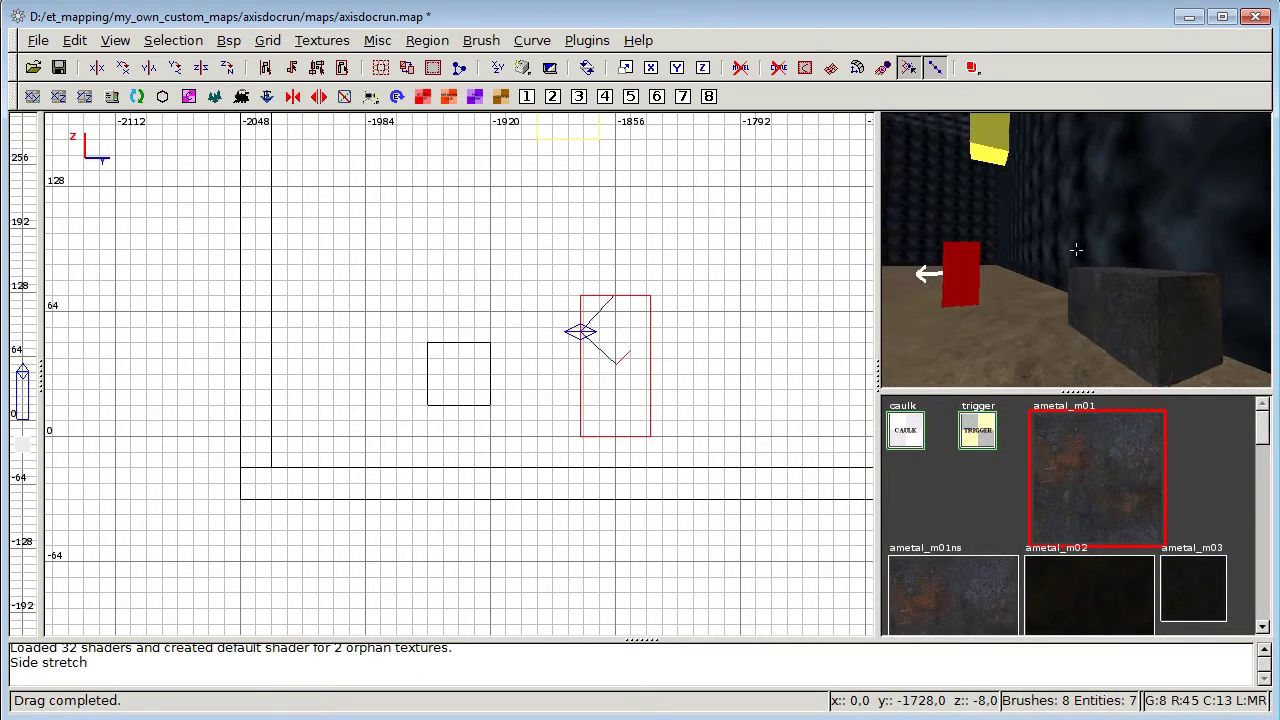
key(Down)
right_click(1077, 250)
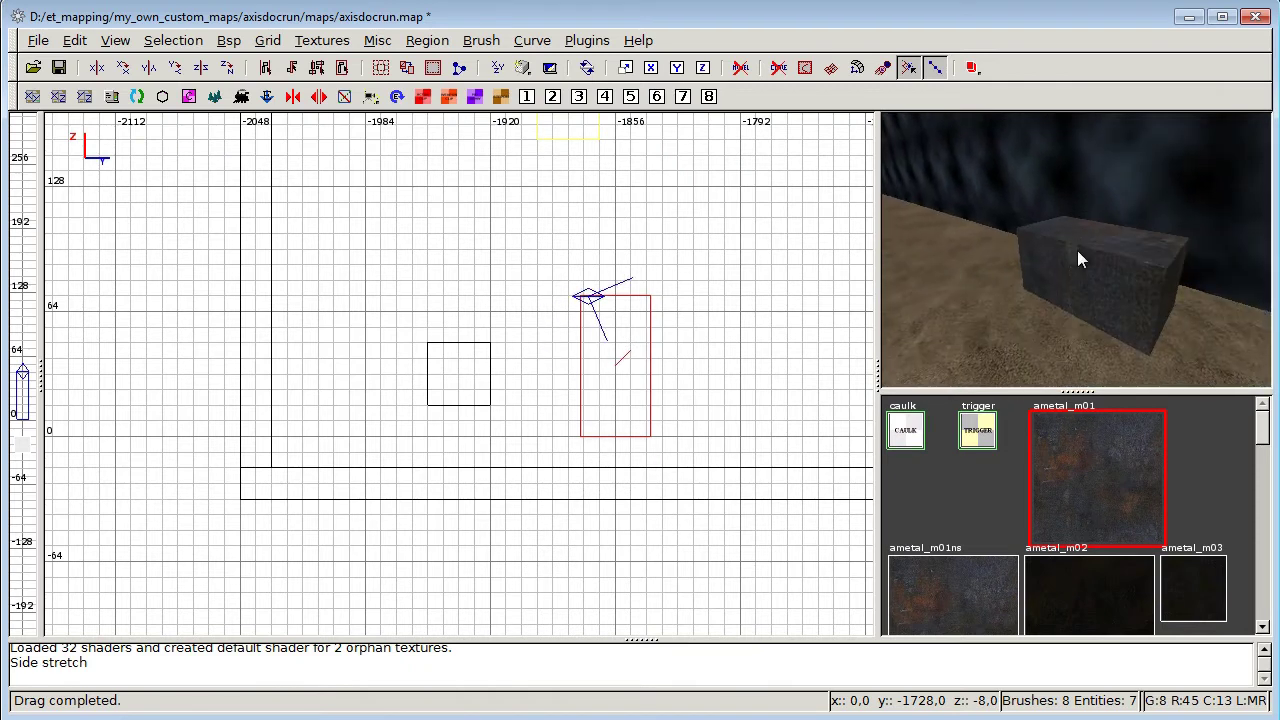
ctrl+alt+shift+click(1097, 299)
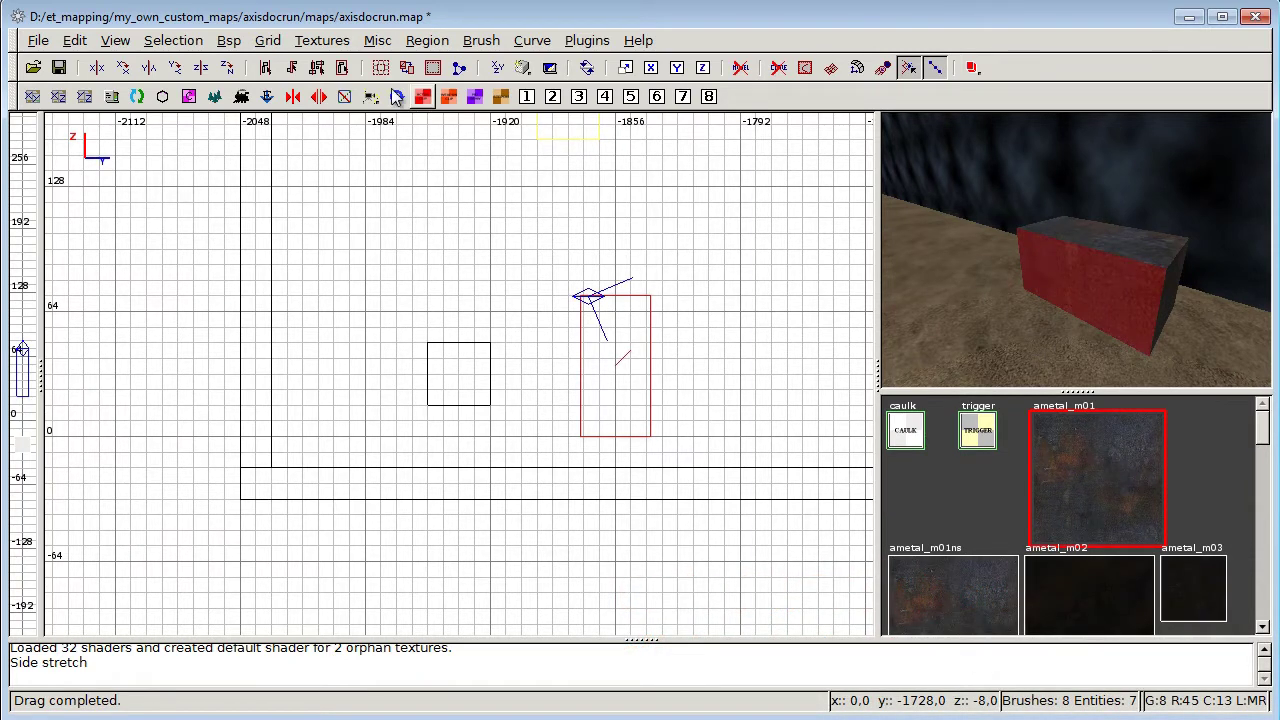
click(321, 40)
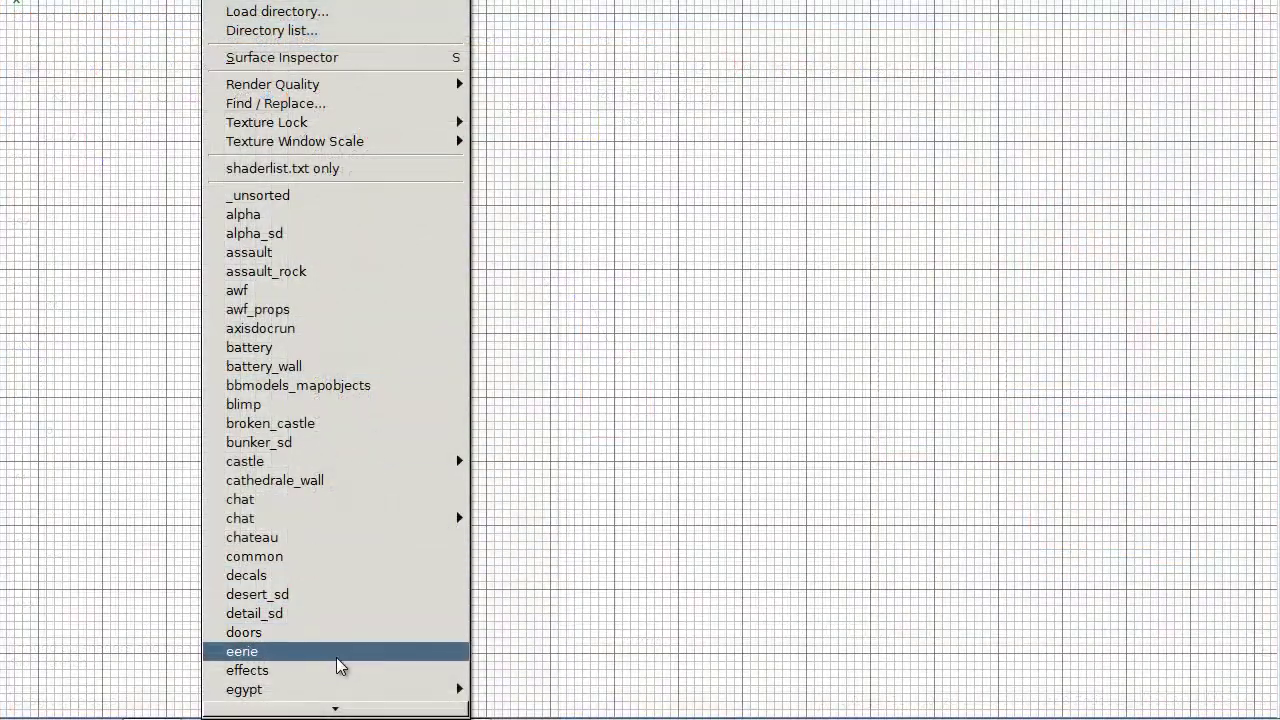
mouse_move(356, 708)
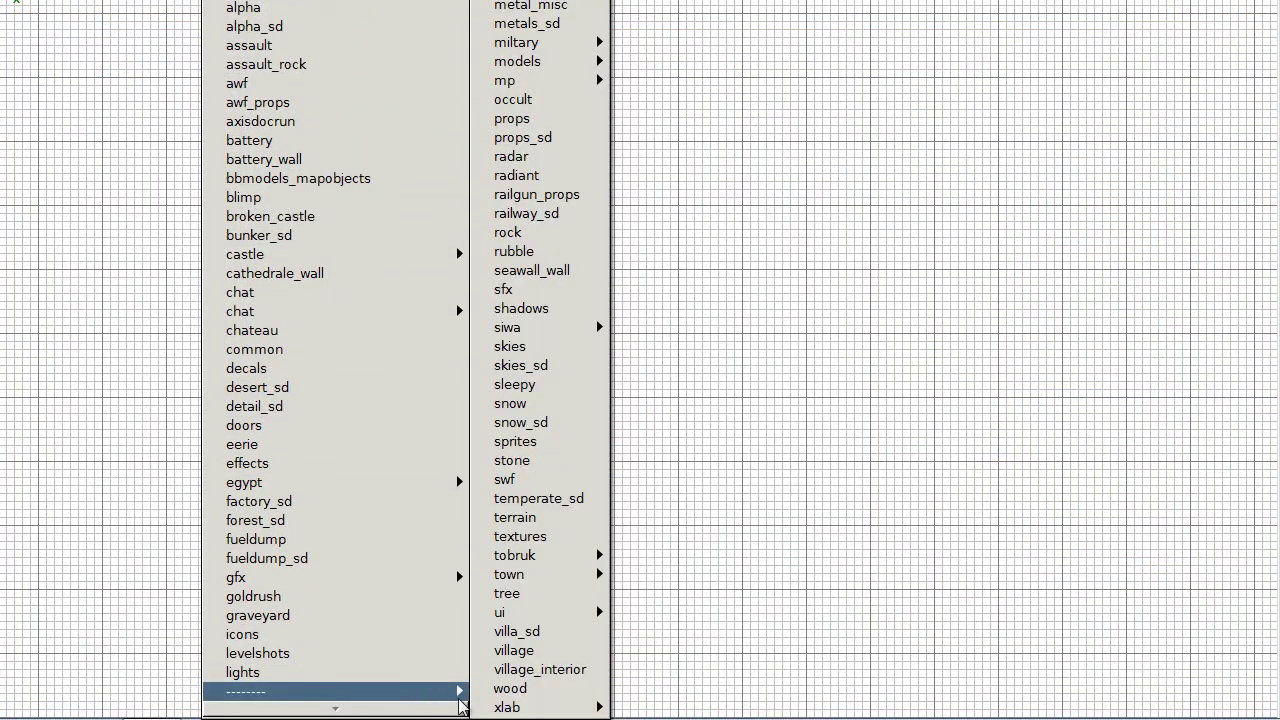
mouse_move(507, 707)
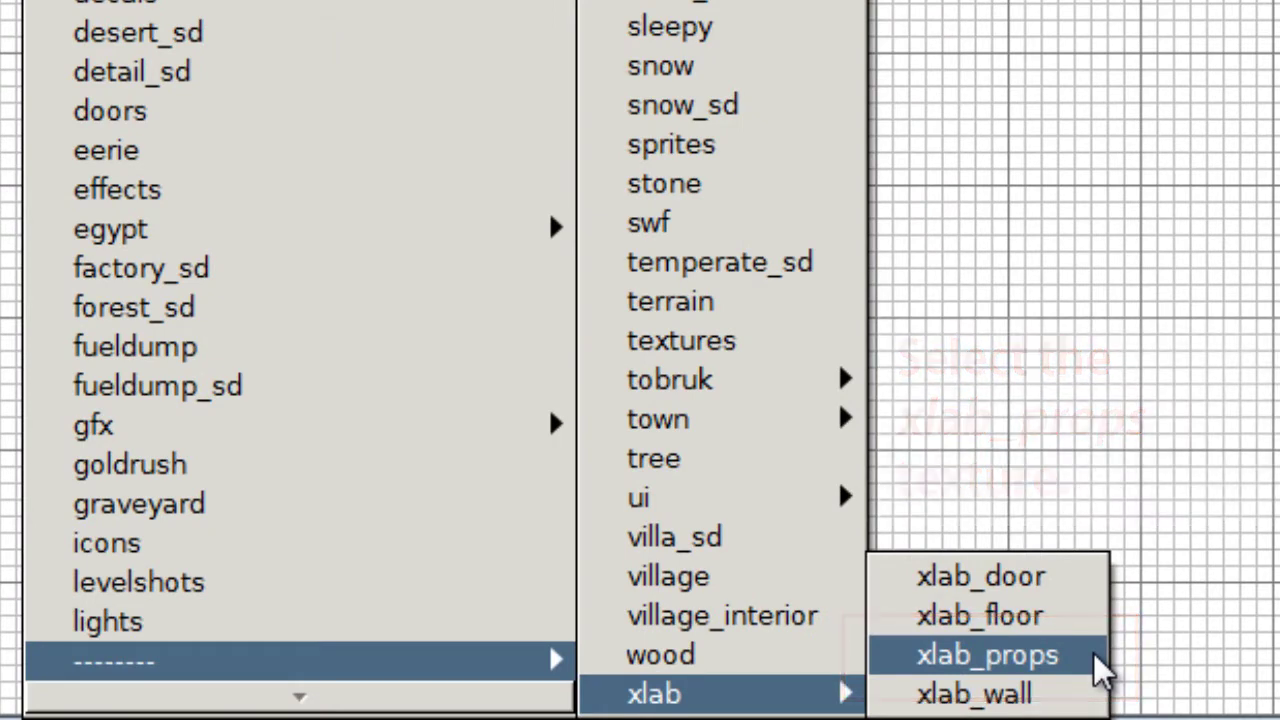
click(1093, 654)
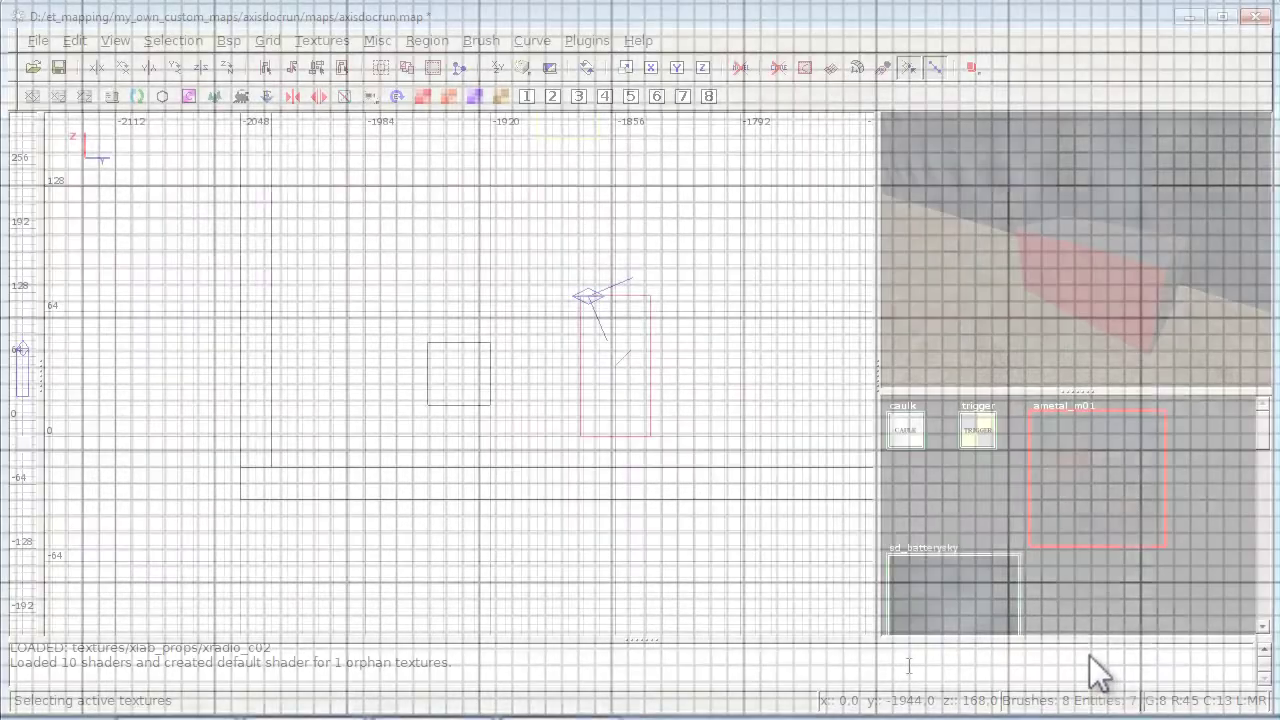
Apply panel_m01_light to the selected radio face, fit it at width 1 and height 1, and deselect the face
scroll(1069, 540, down, 1)
scroll(1067, 548, down, 6)
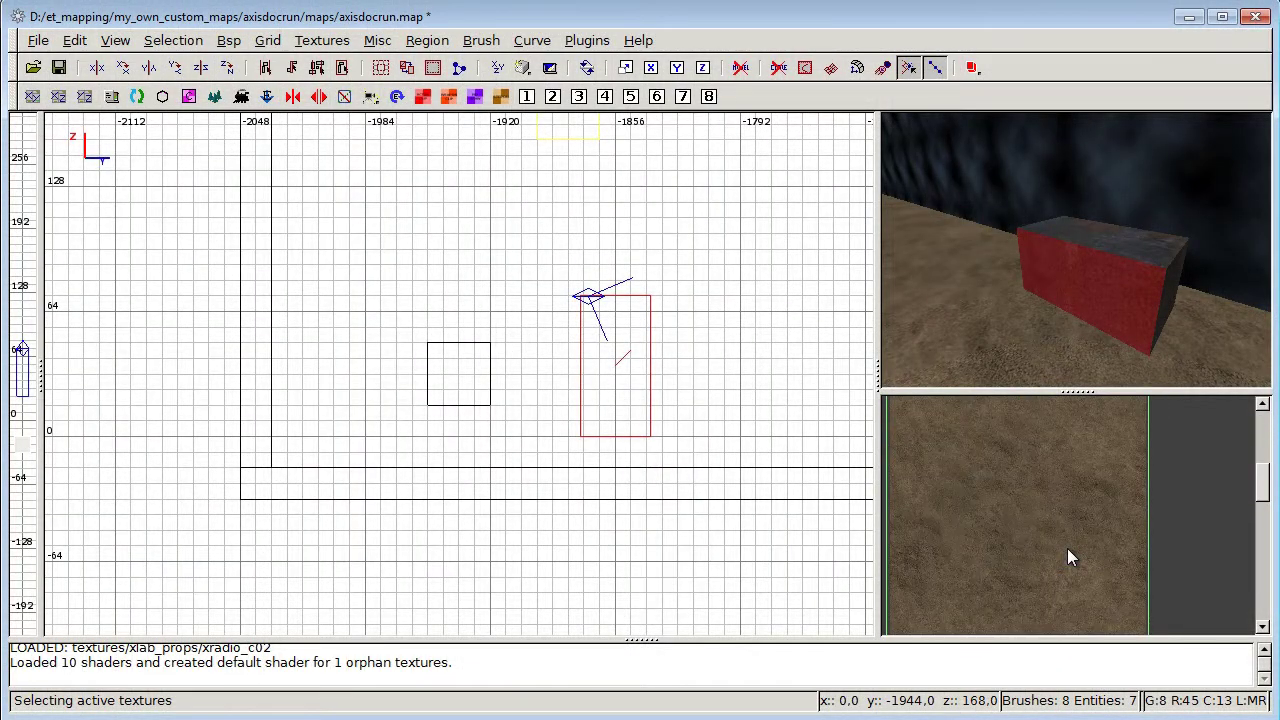
scroll(1069, 556, down, 1)
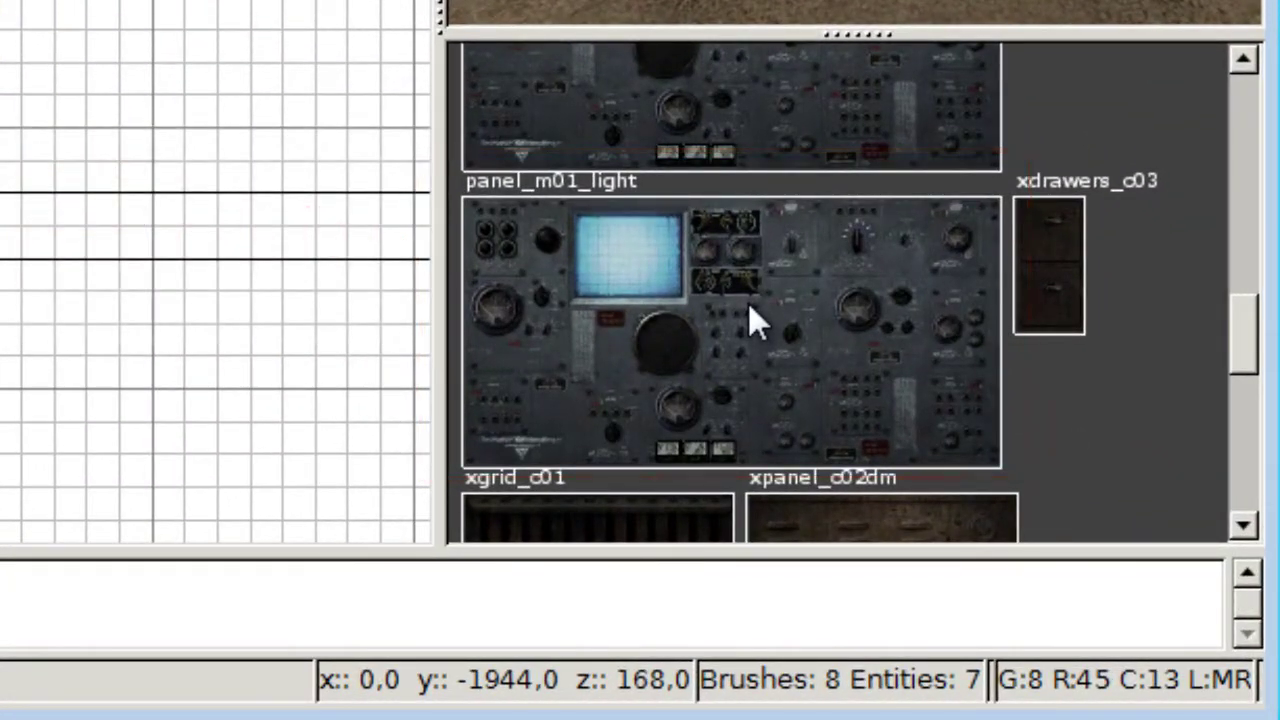
click(748, 305)
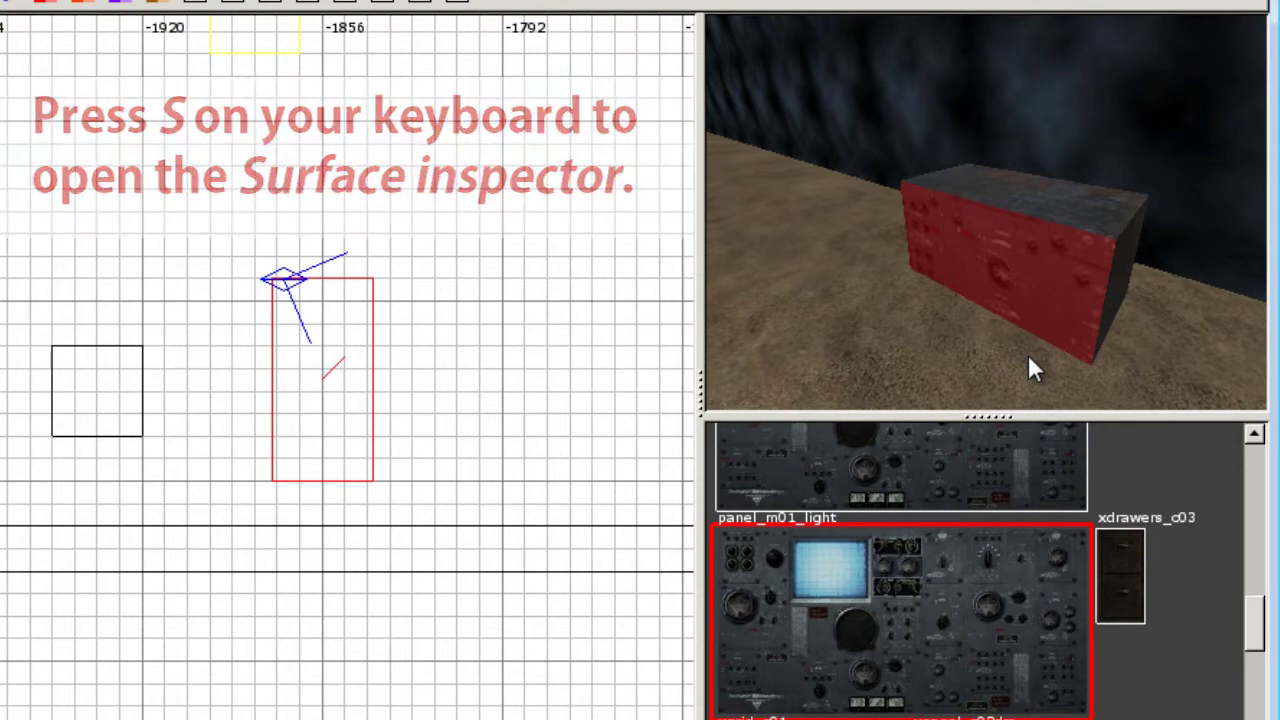
key(s)
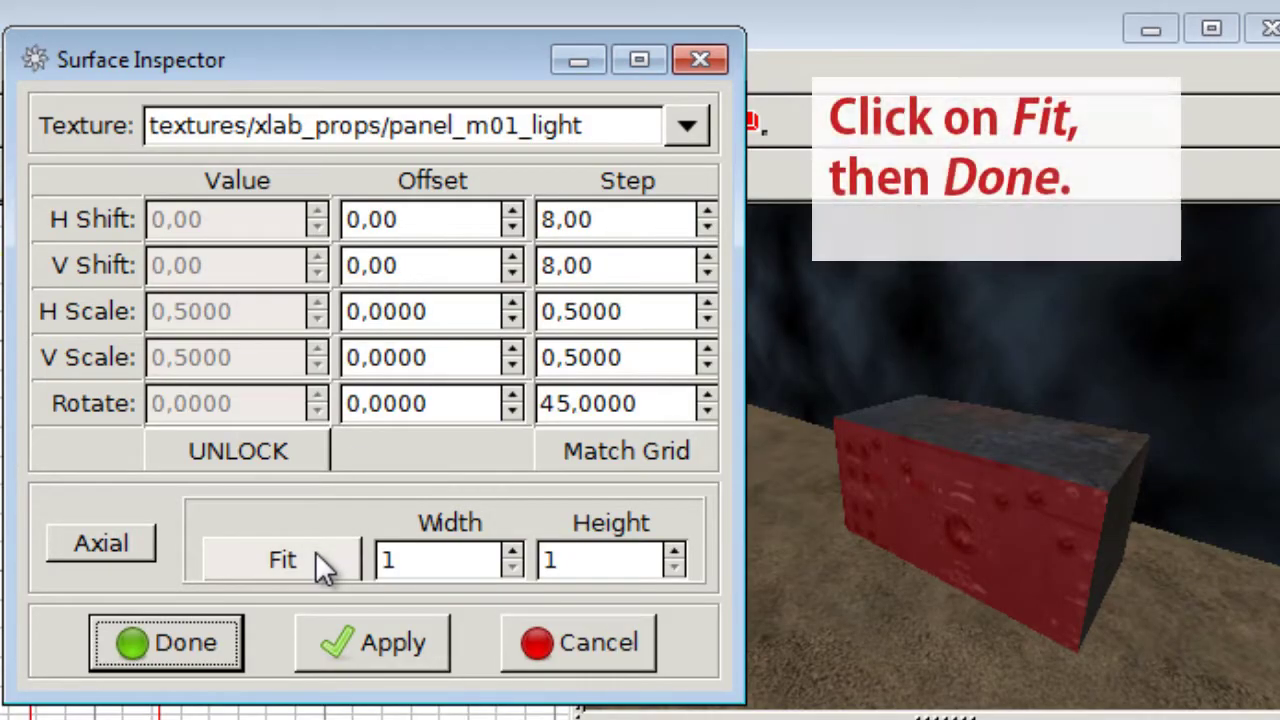
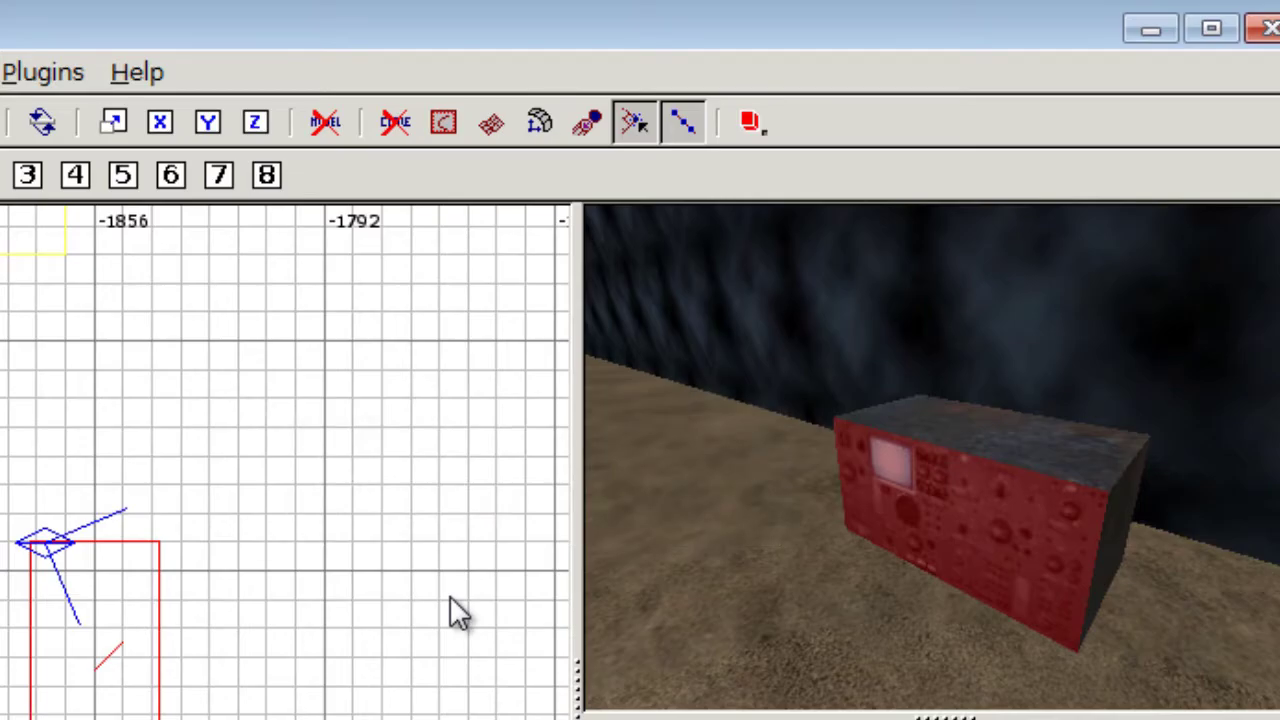
key(Escape)
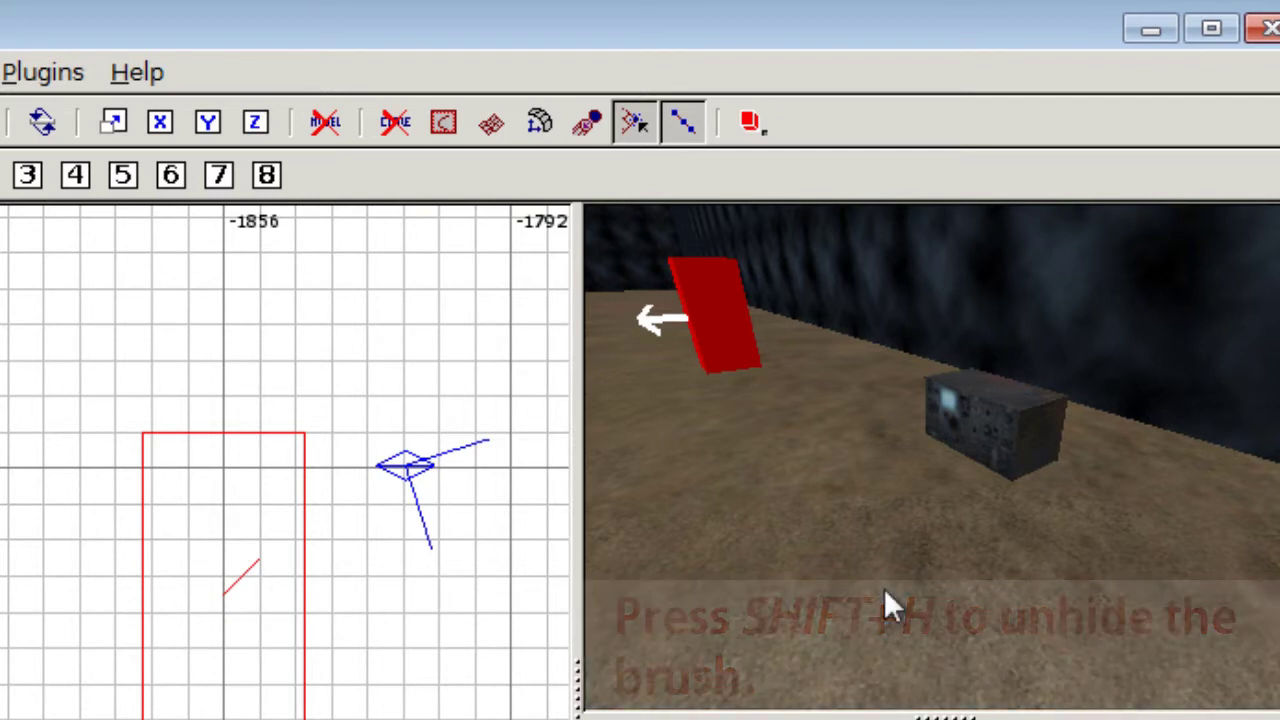
Unhide the drop zone trigger brush, lower it slightly toward the floor and save the map
key(shift+h)
shift+click(908, 437)
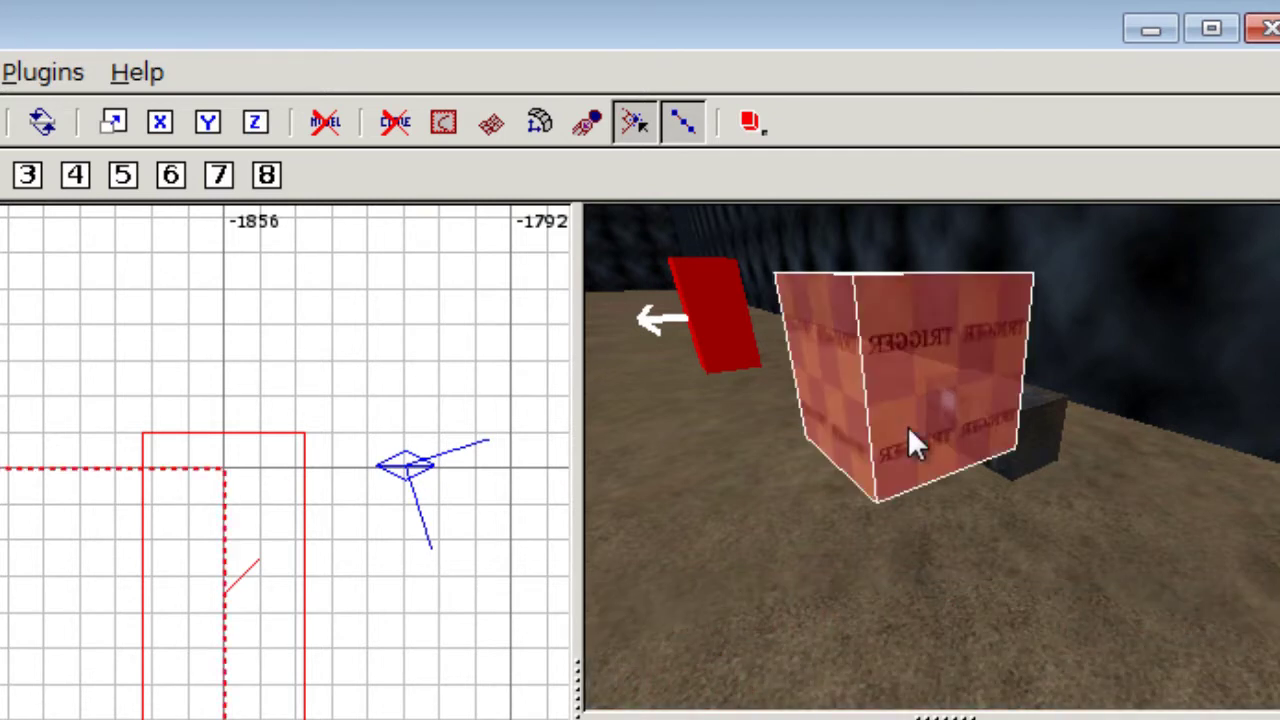
drag(69, 609, 58, 662)
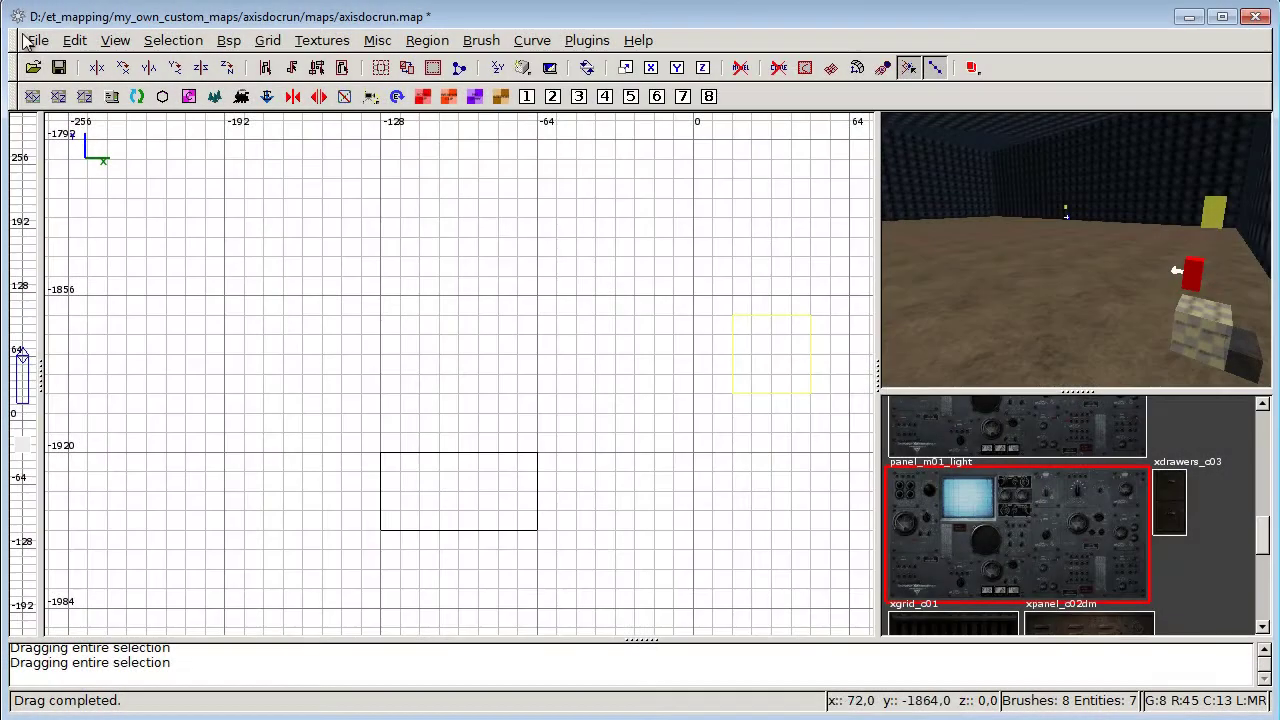
click(38, 40)
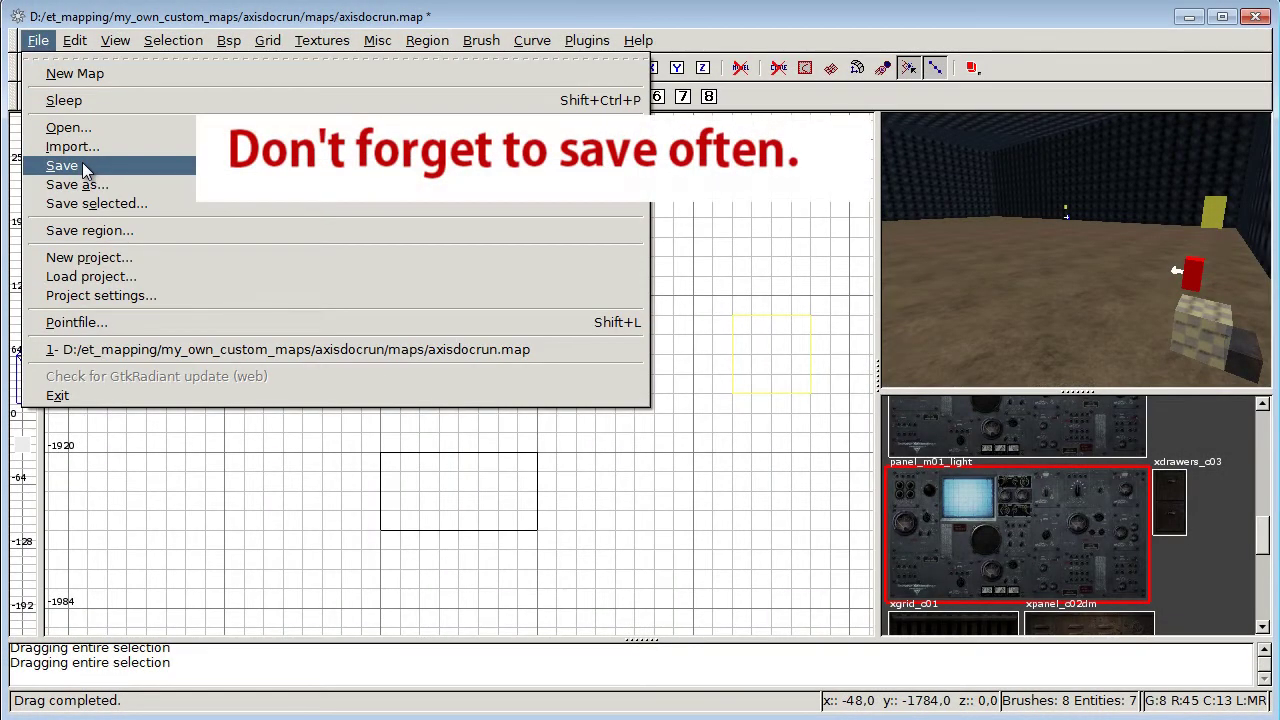
click(62, 166)
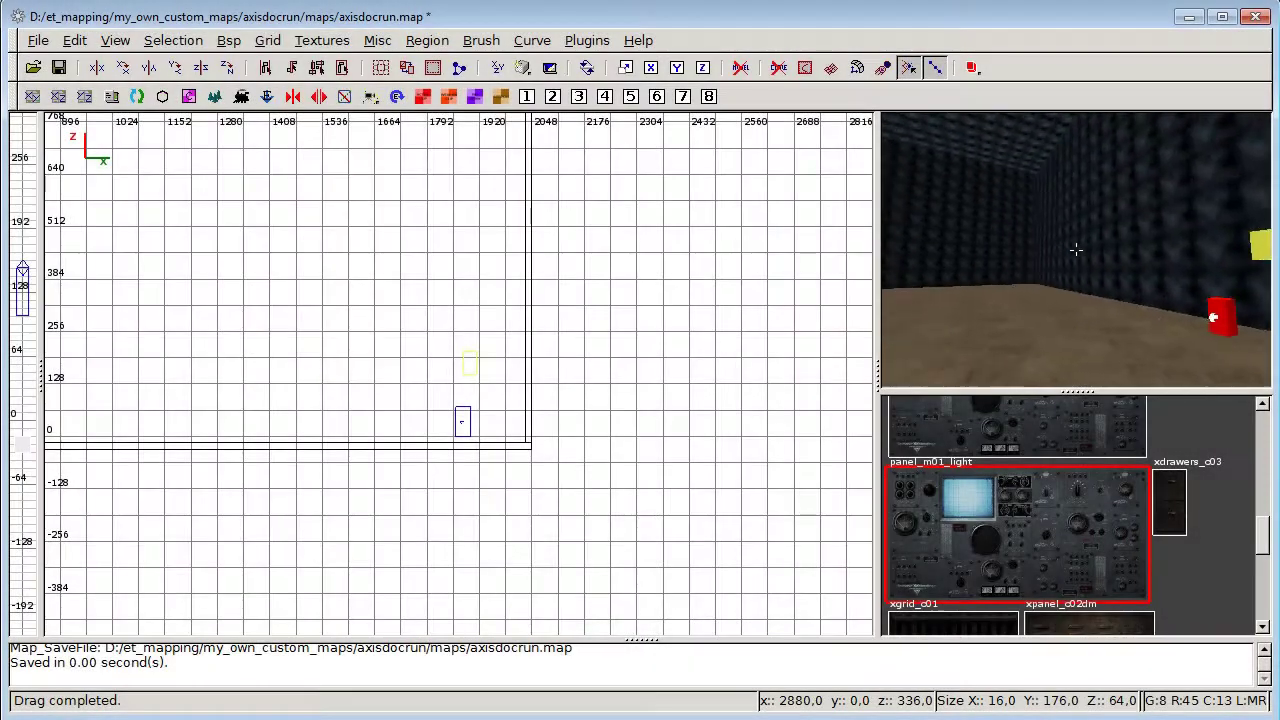
Draw a wall brush 16 units wide and 208 units high standing on the floor in a corner of the room
key(Up)
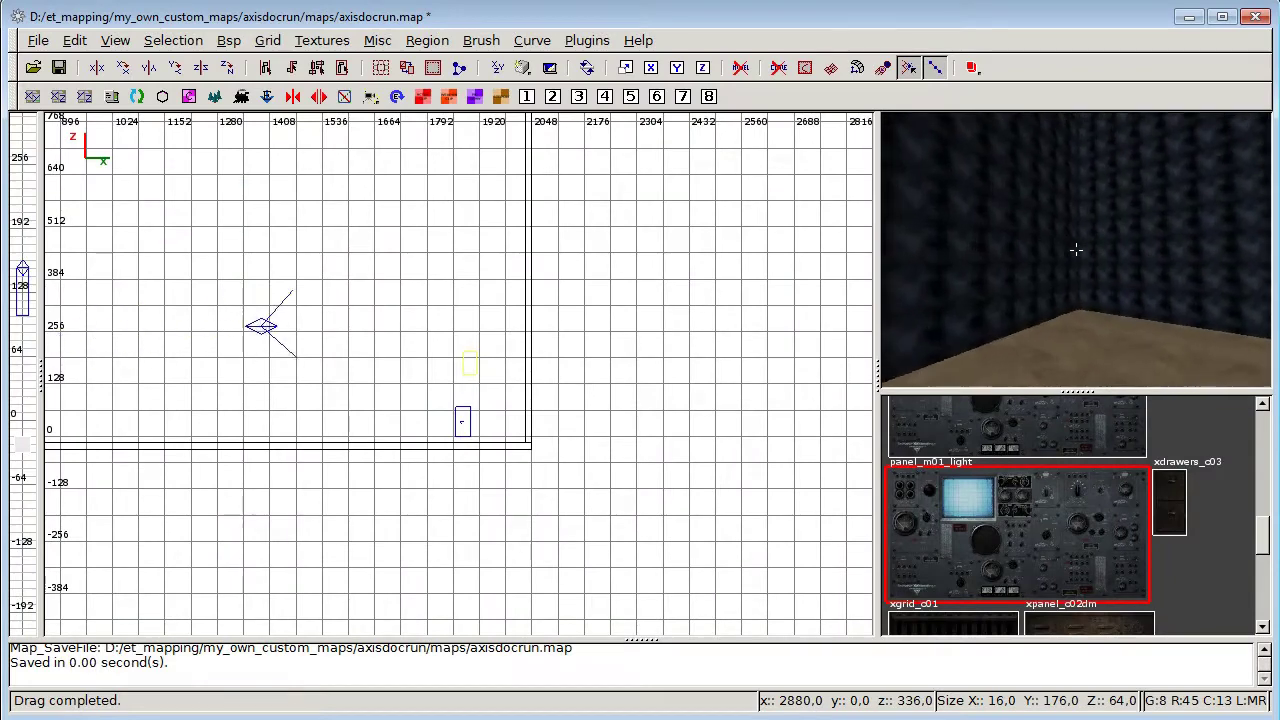
scroll(674, 354, up, 5)
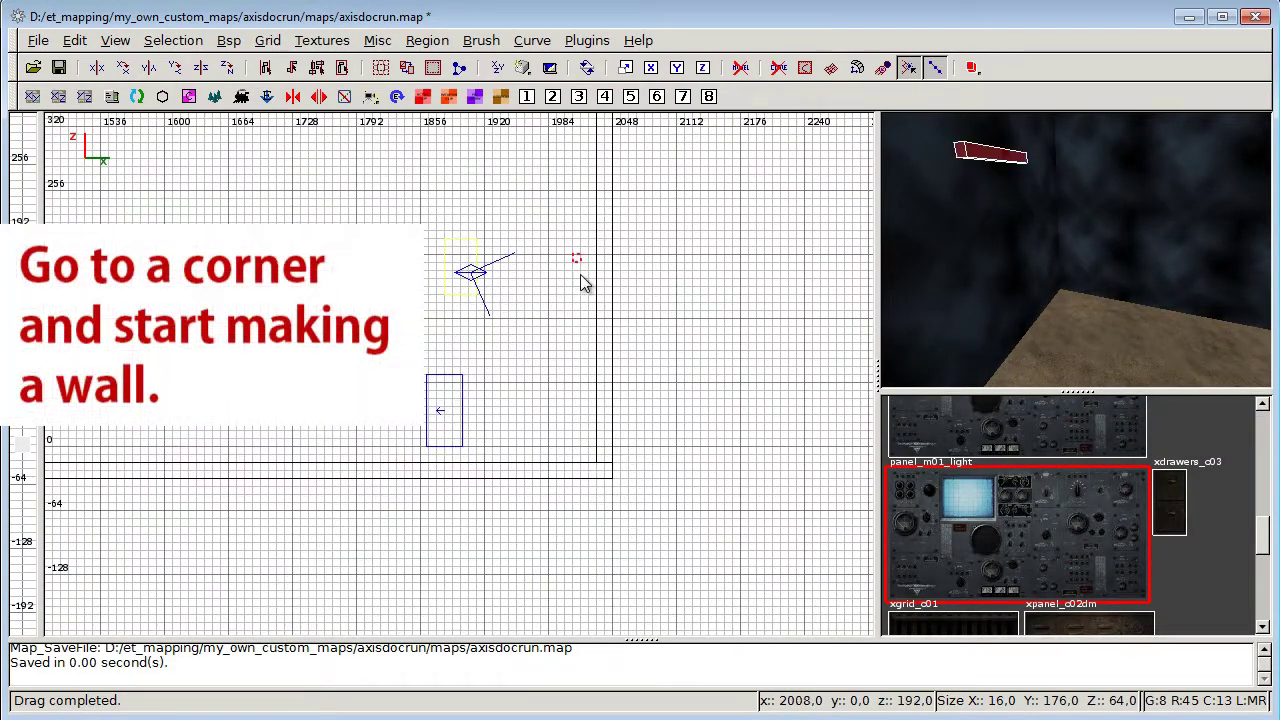
drag(583, 283, 595, 470)
Load the metal_misc texture set and apply ametal_m01 to the new wall brush
click(328, 42)
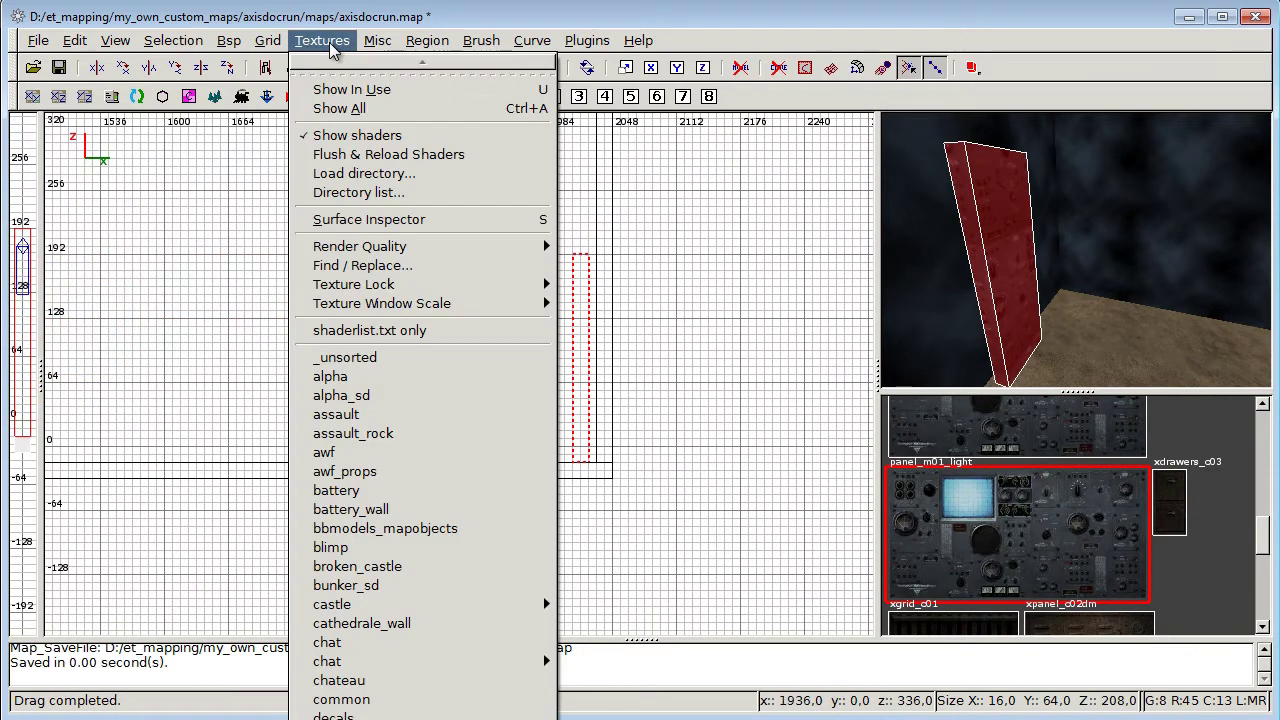
scroll(543, 596, down, 1)
mouse_move(543, 534)
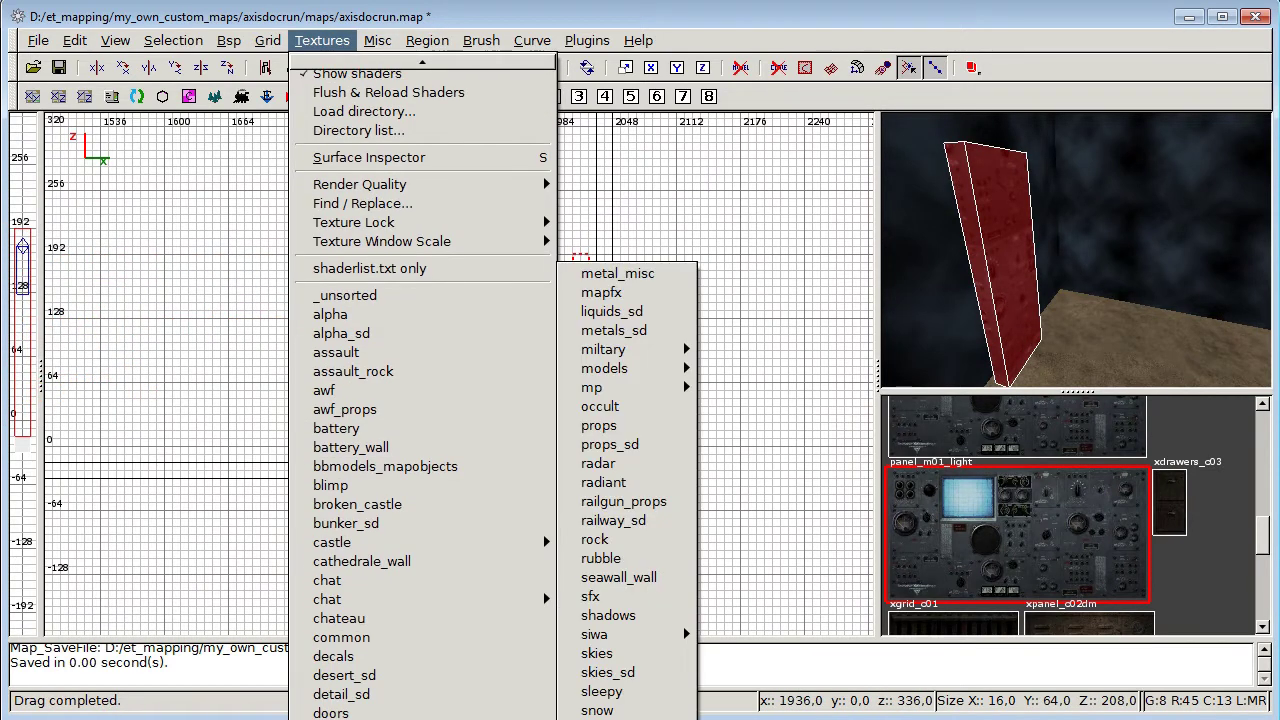
click(617, 273)
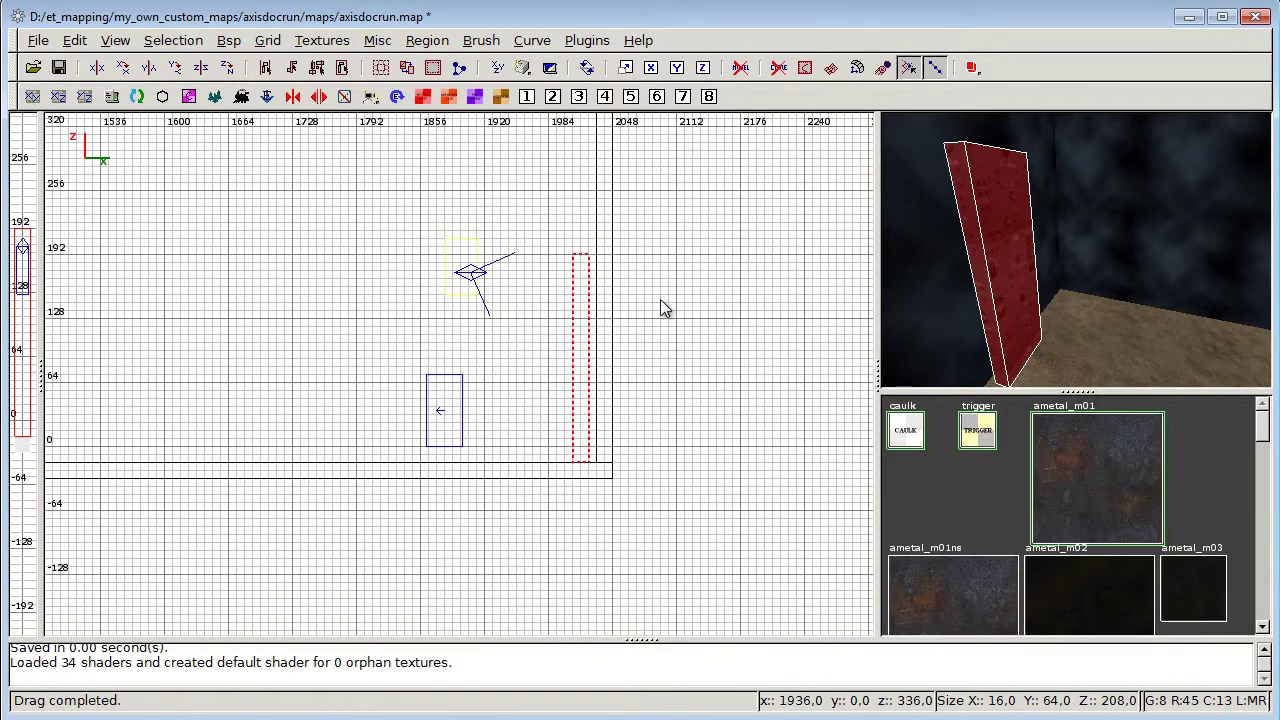
click(1091, 491)
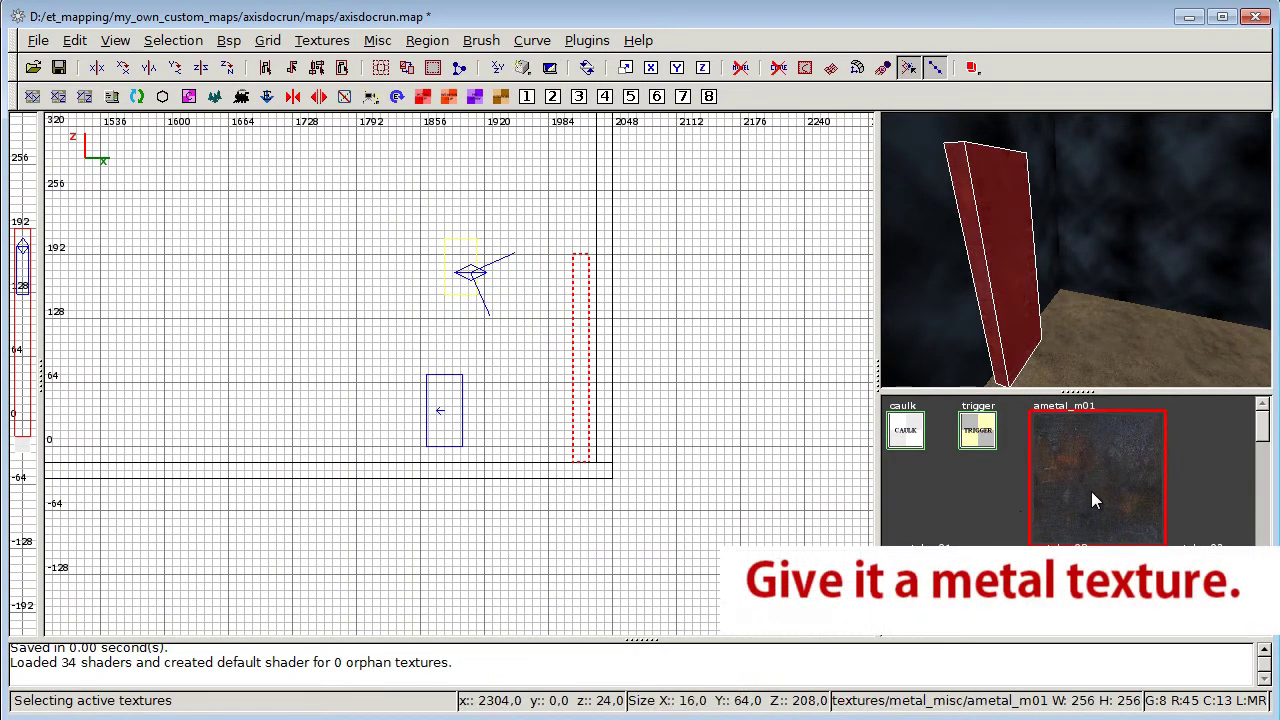
In the top-down view, stretch the near end of the metal wall brush toward the map's lower corner
right_click(1073, 377)
scroll(1076, 249, down, 3)
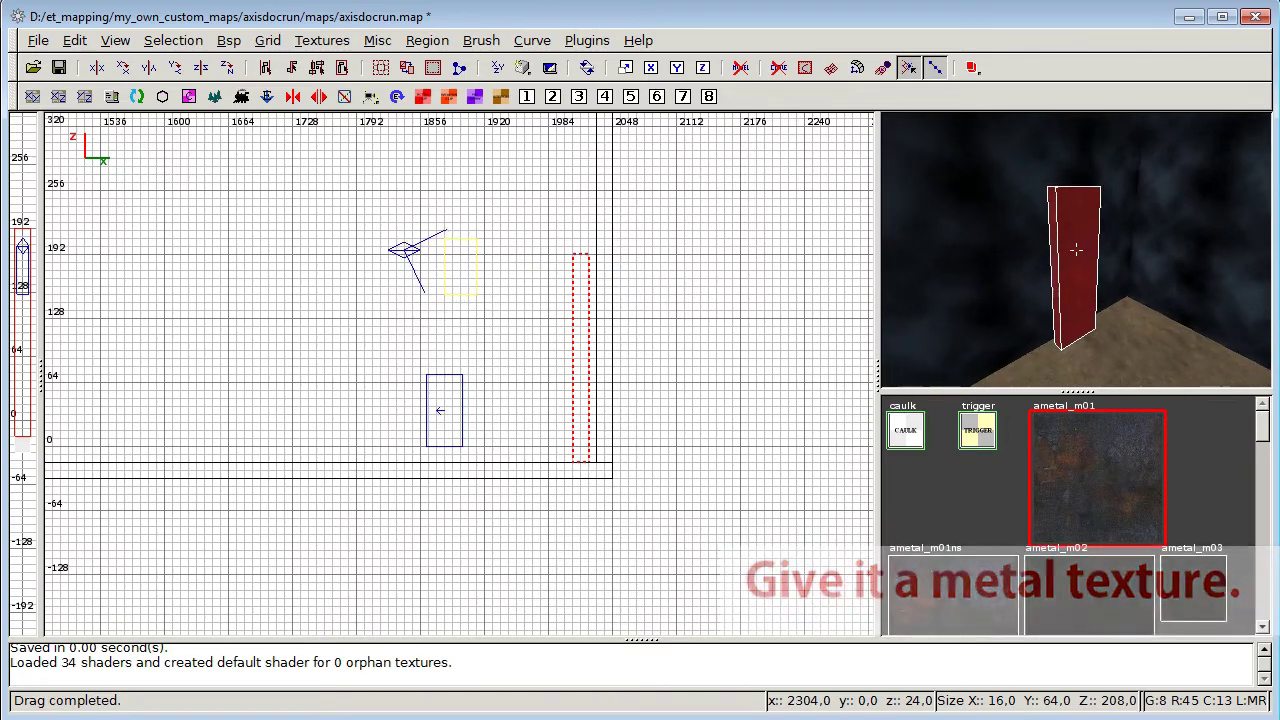
right_click(1076, 249)
key(ctrl+Tab)
mouse_move(578, 396)
right_down()
mouse_move(638, 373)
mouse_move(648, 317)
right_up()
key(ctrl+Tab)
scroll(579, 367, up, 2)
mouse_move(580, 368)
mouse_down()
mouse_move(566, 354)
mouse_move(584, 476)
mouse_up()
Stretch the other end of the wall along the whole side of the map until it nearly reaches the upper corner
scroll(584, 476, down, 10)
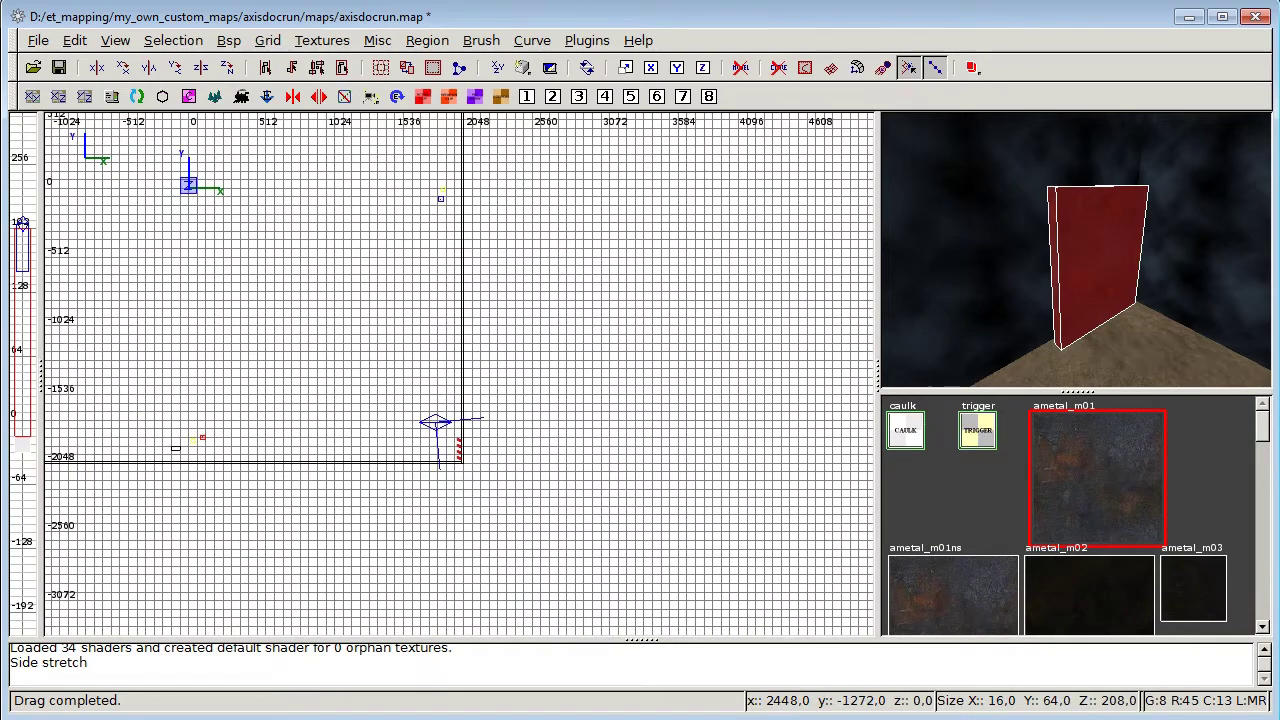
drag(456, 459, 456, 229)
right_drag(465, 225, 465, 427)
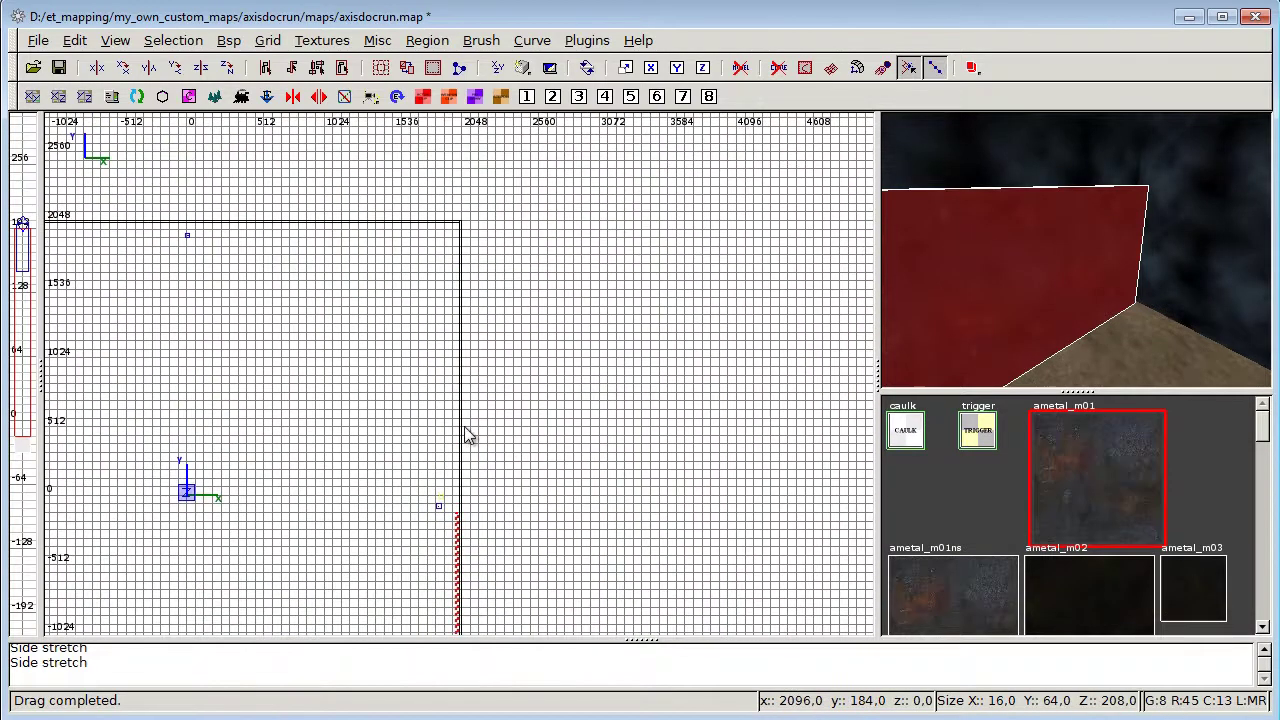
drag(454, 346, 457, 197)
right_drag(470, 208, 474, 378)
scroll(471, 224, up, 11)
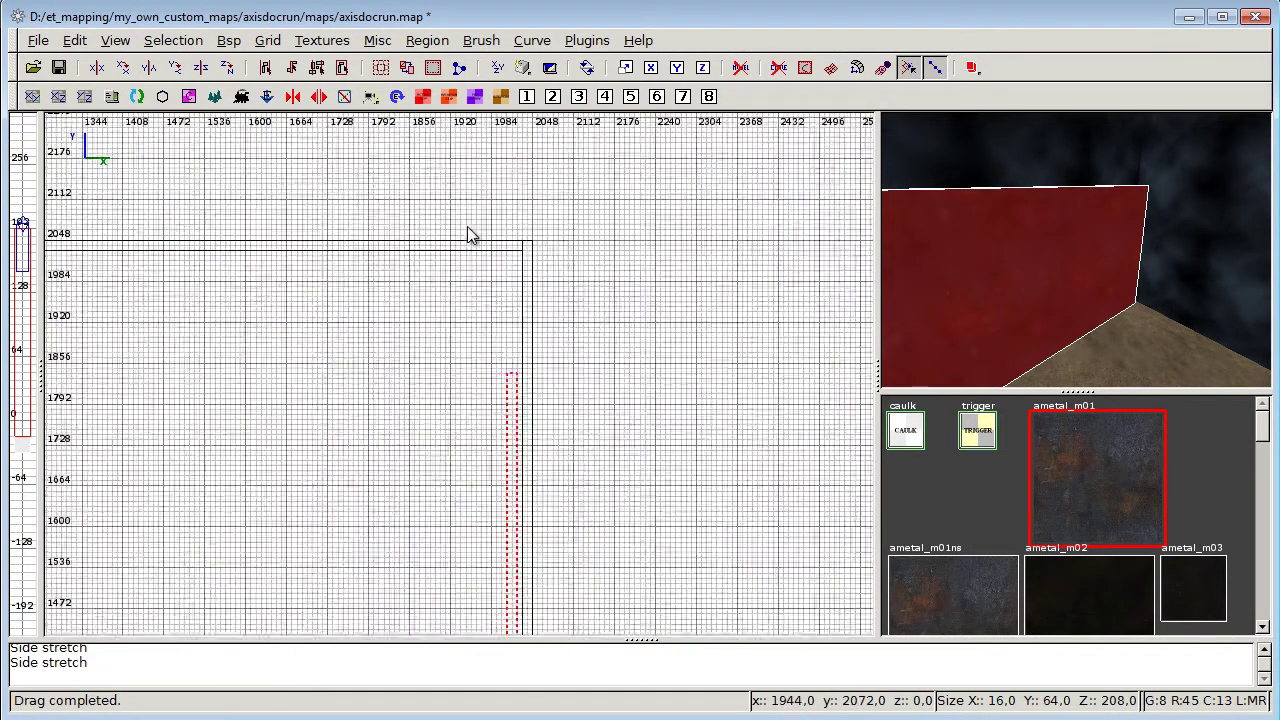
drag(508, 424, 498, 240)
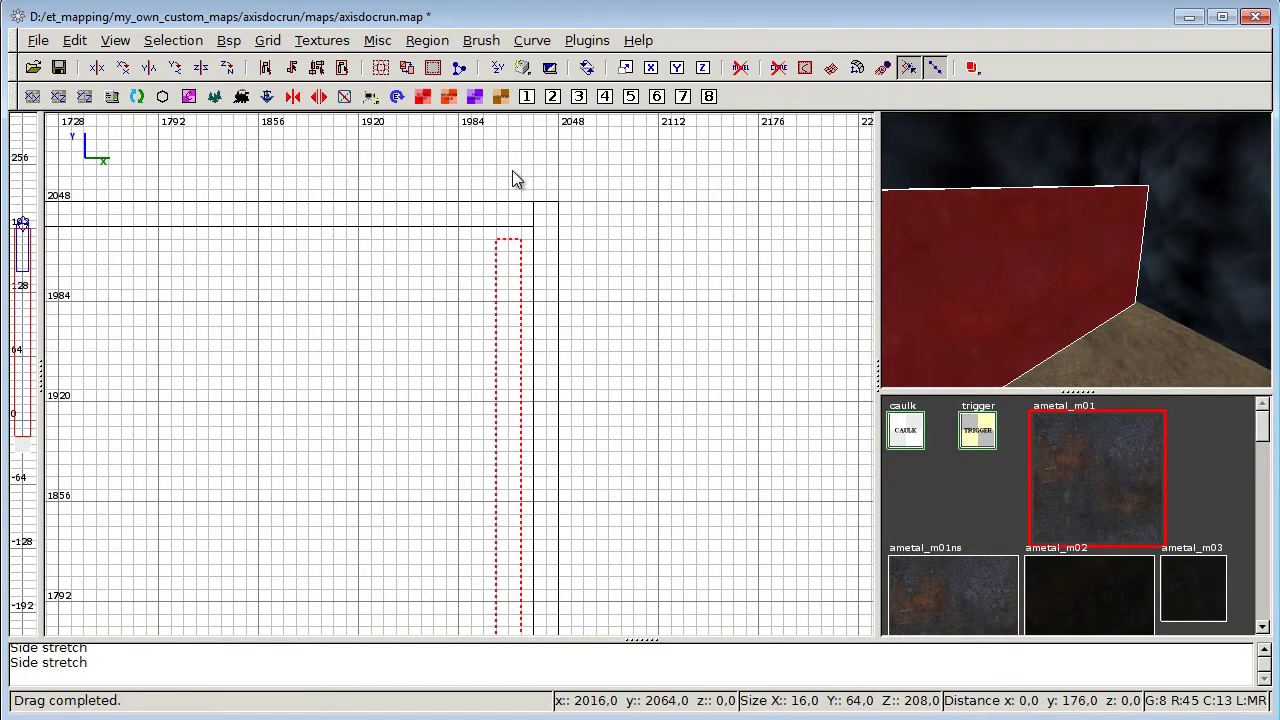
Deselect the finished wall and draw a second wall brush about 112 by 16 units at right angles from its upper end
right_click(941, 261)
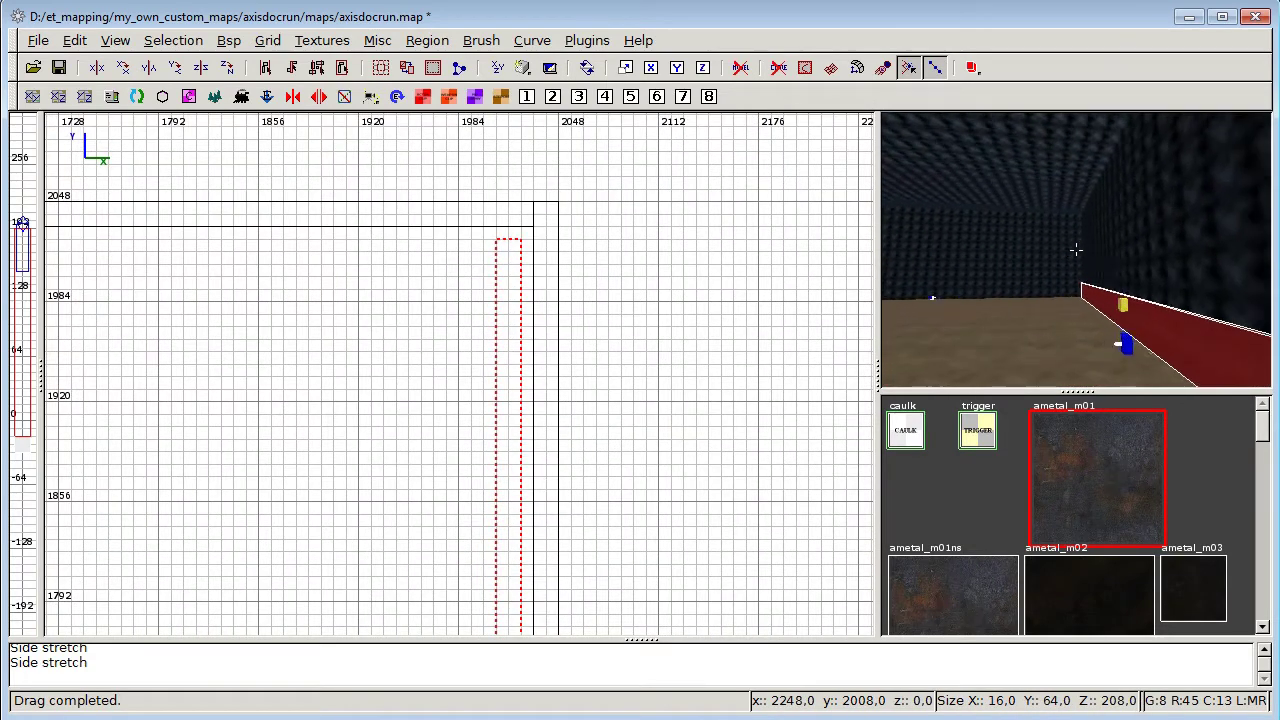
scroll(1076, 250, up, 4)
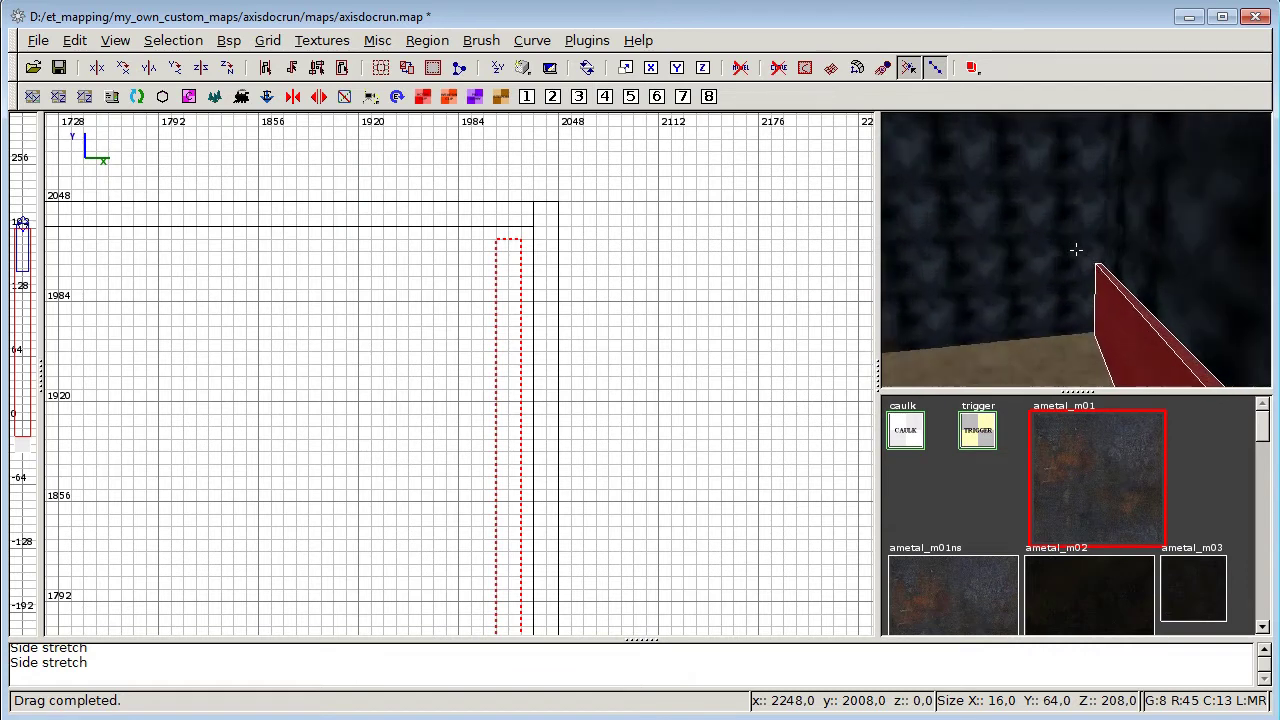
right_click(1076, 250)
right_drag(609, 303, 523, 380)
scroll(609, 303, up, 1)
right_drag(630, 270, 718, 275)
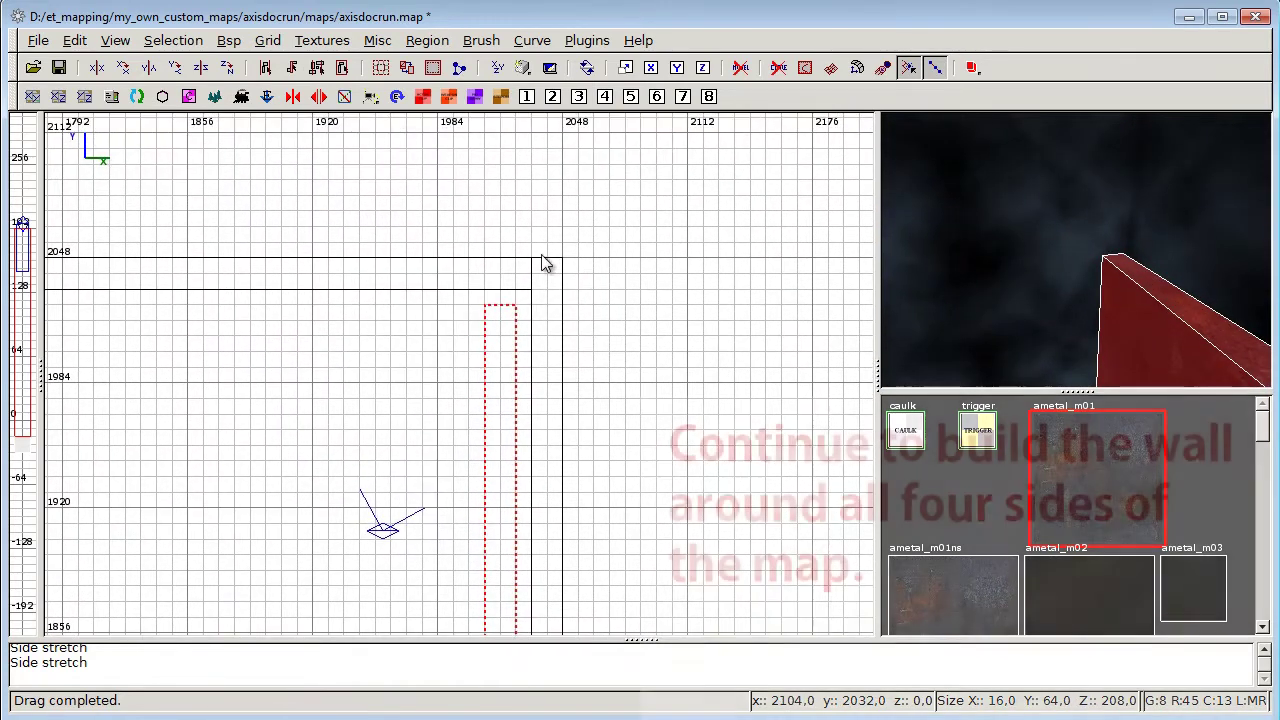
key(Escape)
mouse_move(485, 322)
mouse_down()
mouse_move(251, 340)
mouse_move(338, 347)
mouse_up()
Stretch the second wall brush along the upper side of the map, away from the first wall
scroll(338, 347, down, 2)
right_drag(338, 347, 658, 293)
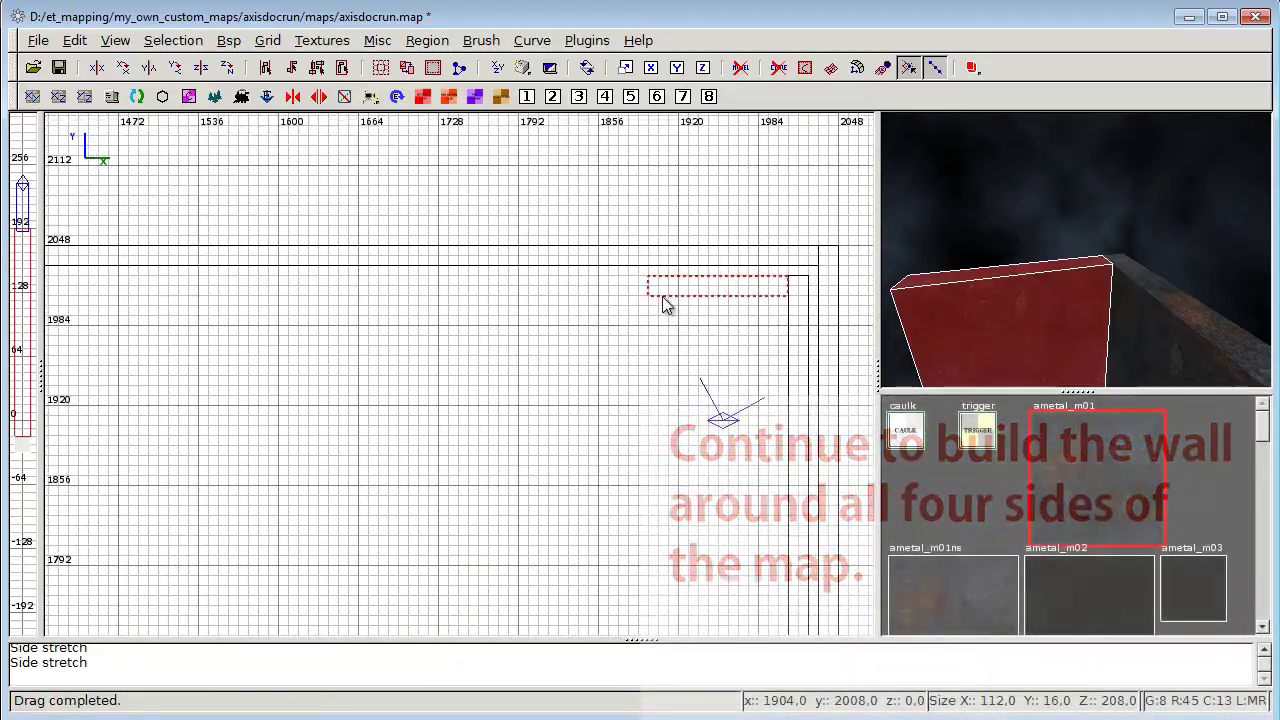
drag(658, 293, 297, 291)
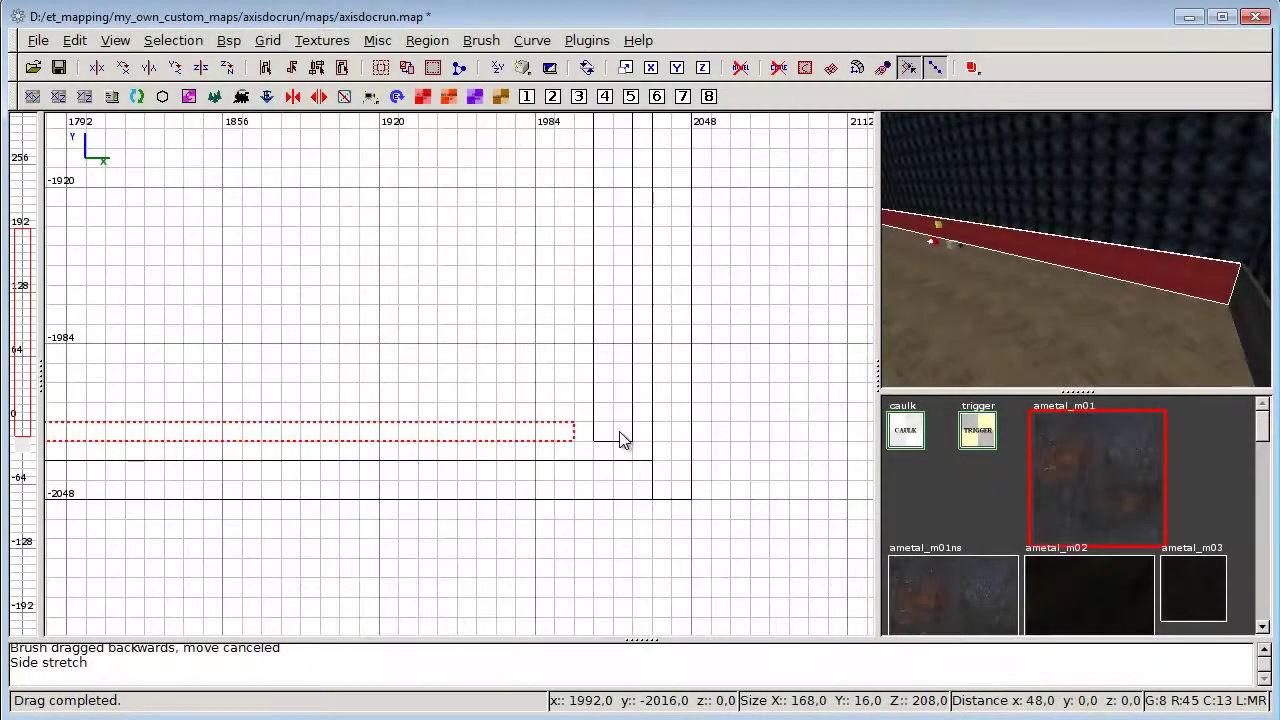
Extend the last wall along the lower side to meet the first wall, thicken it inward to 16 units and deselect it
drag(620, 440, 627, 433)
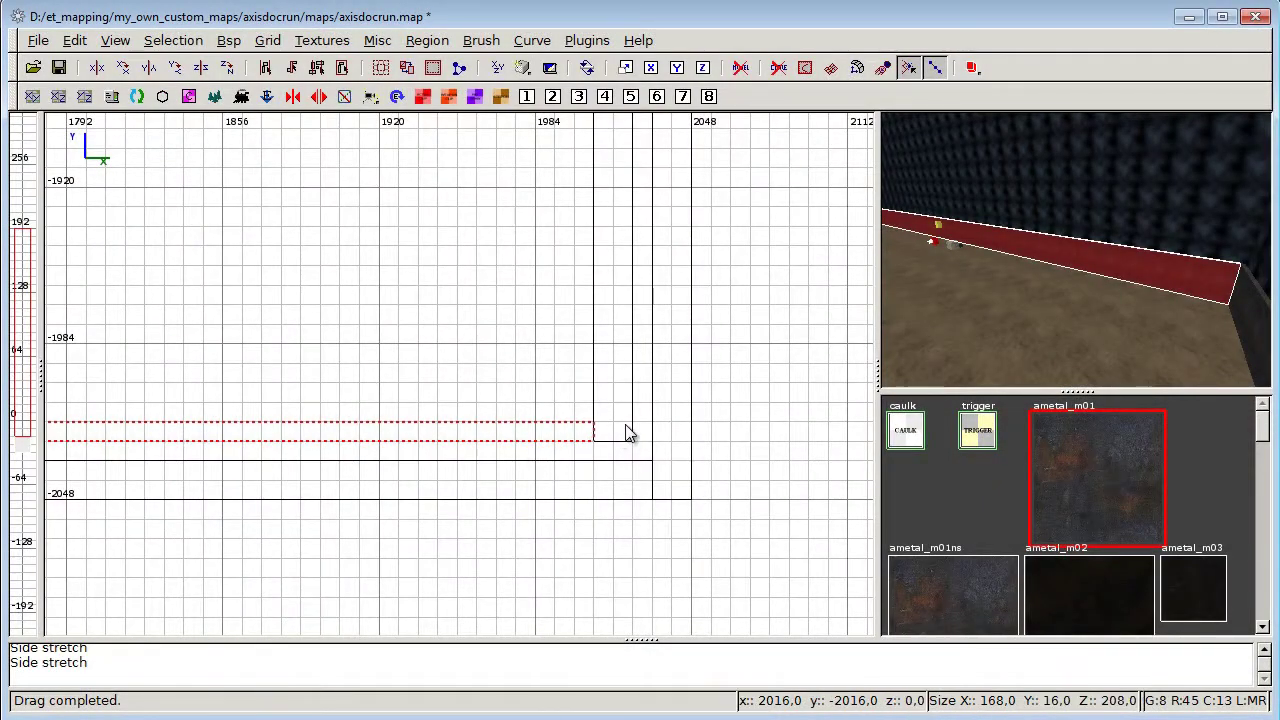
drag(560, 402, 631, 396)
key(Escape)
Select all four metal wall brushes around the room and make them detail
right_click(994, 320)
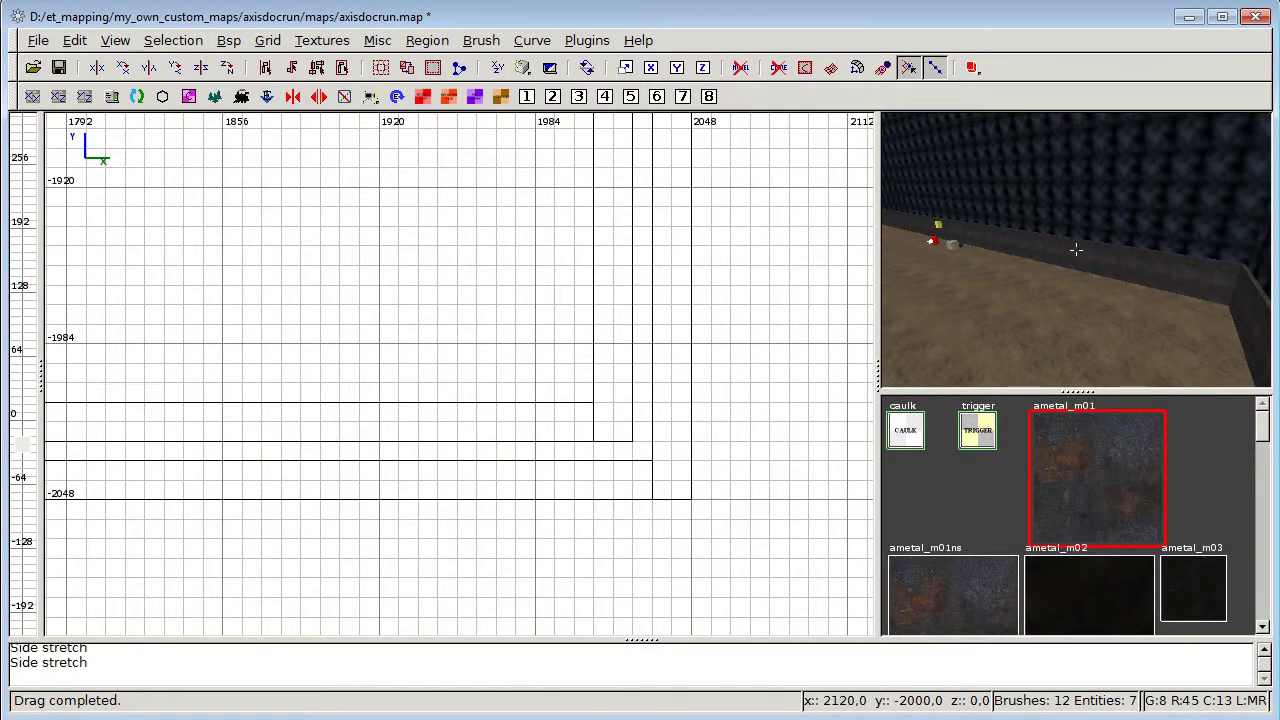
key(Up)
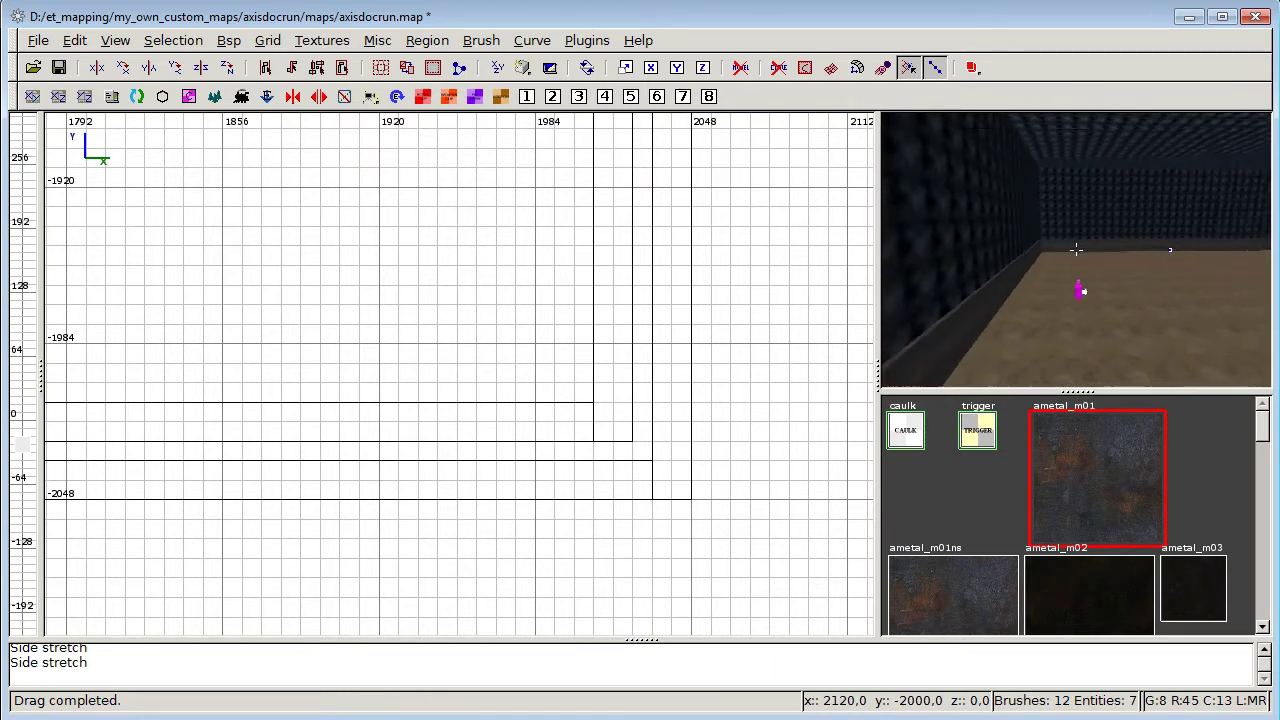
key(Up)
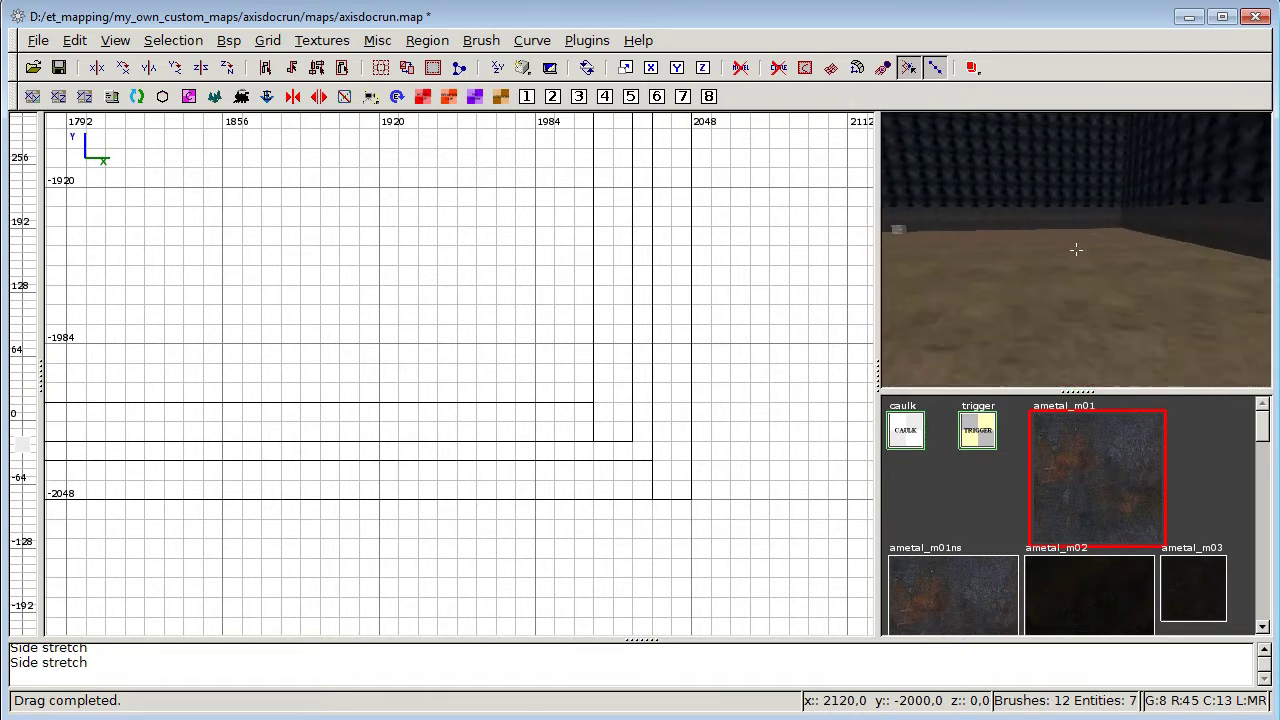
key(Up)
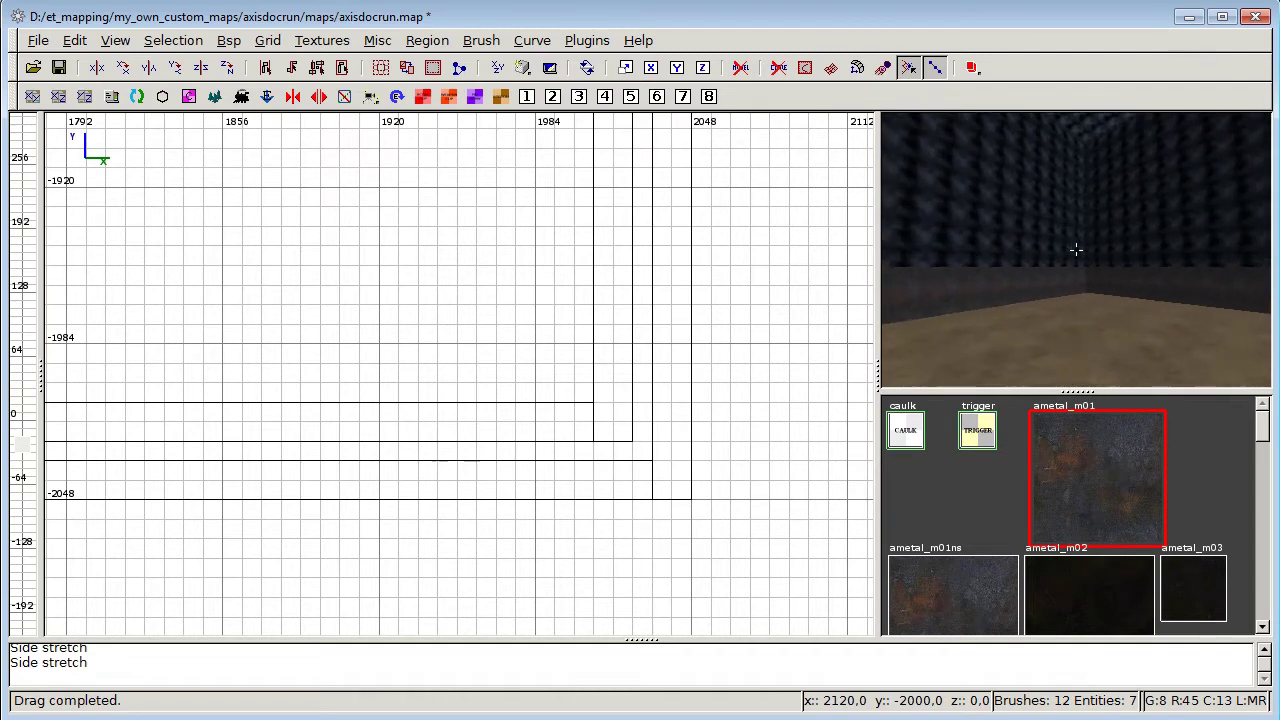
right_click(1076, 250)
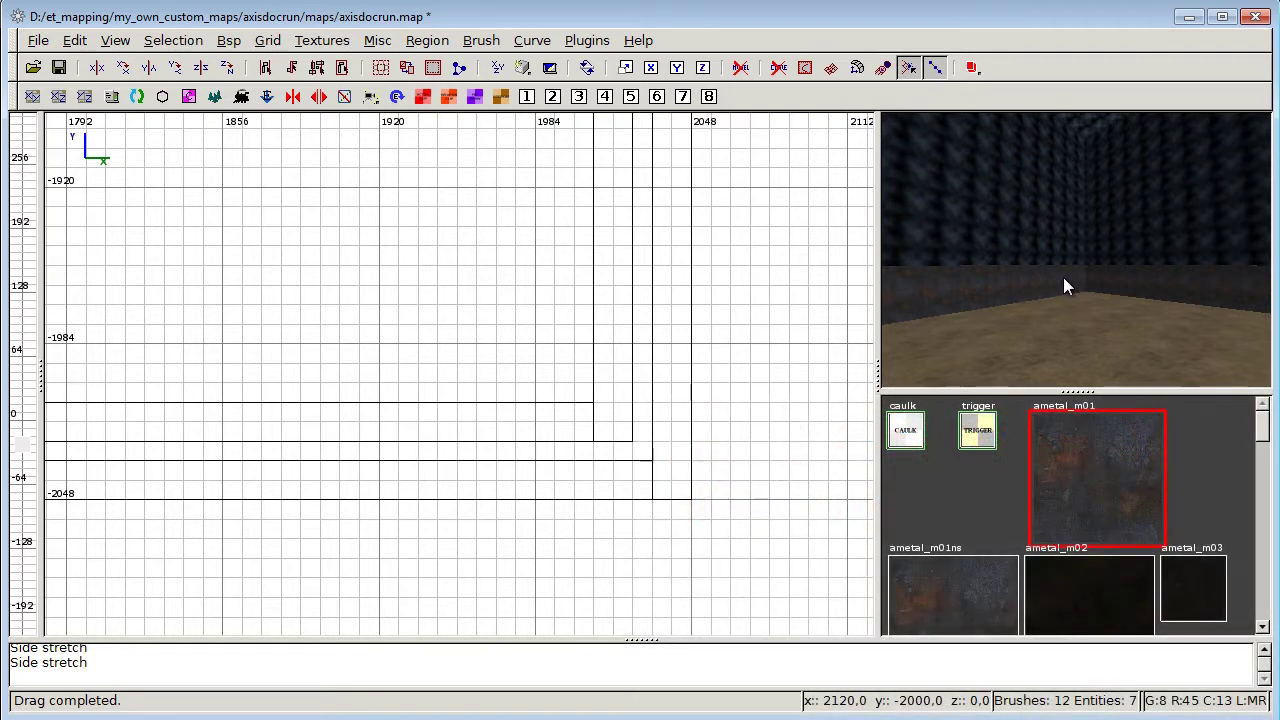
shift+click(1063, 277)
right_click(1113, 276)
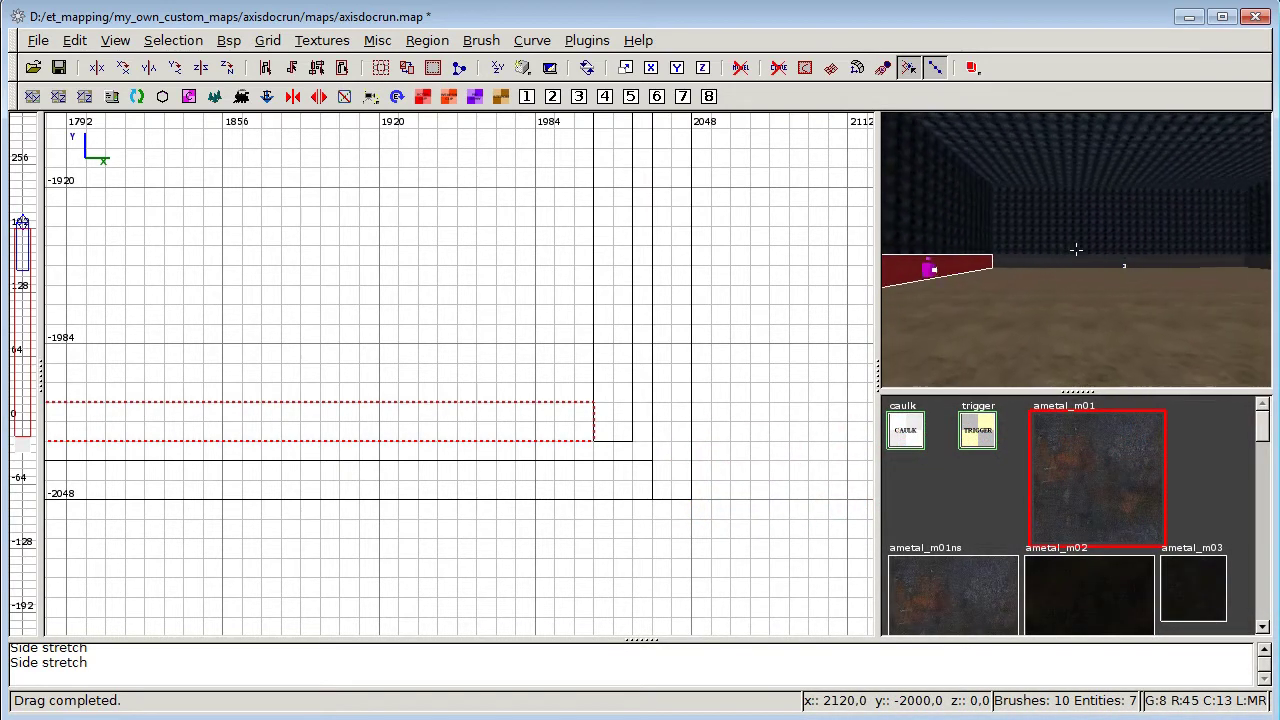
shift+click(1076, 250)
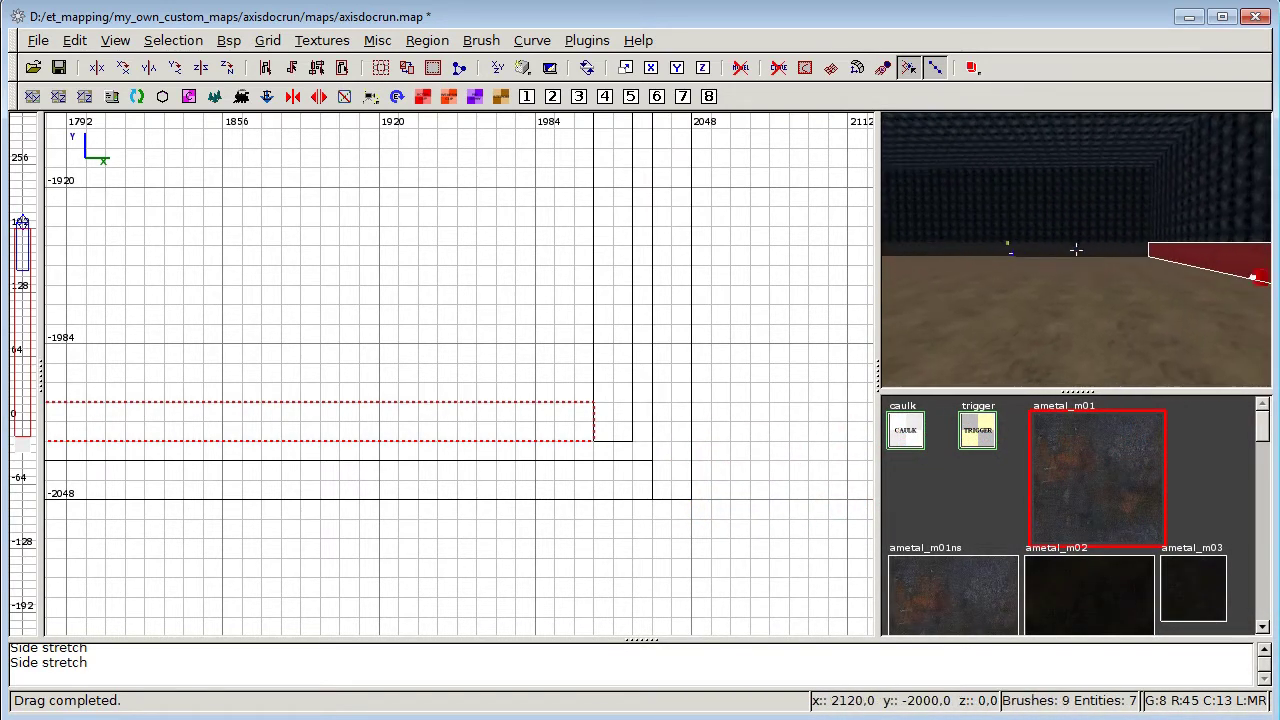
right_click(1076, 249)
shift+click(1076, 249)
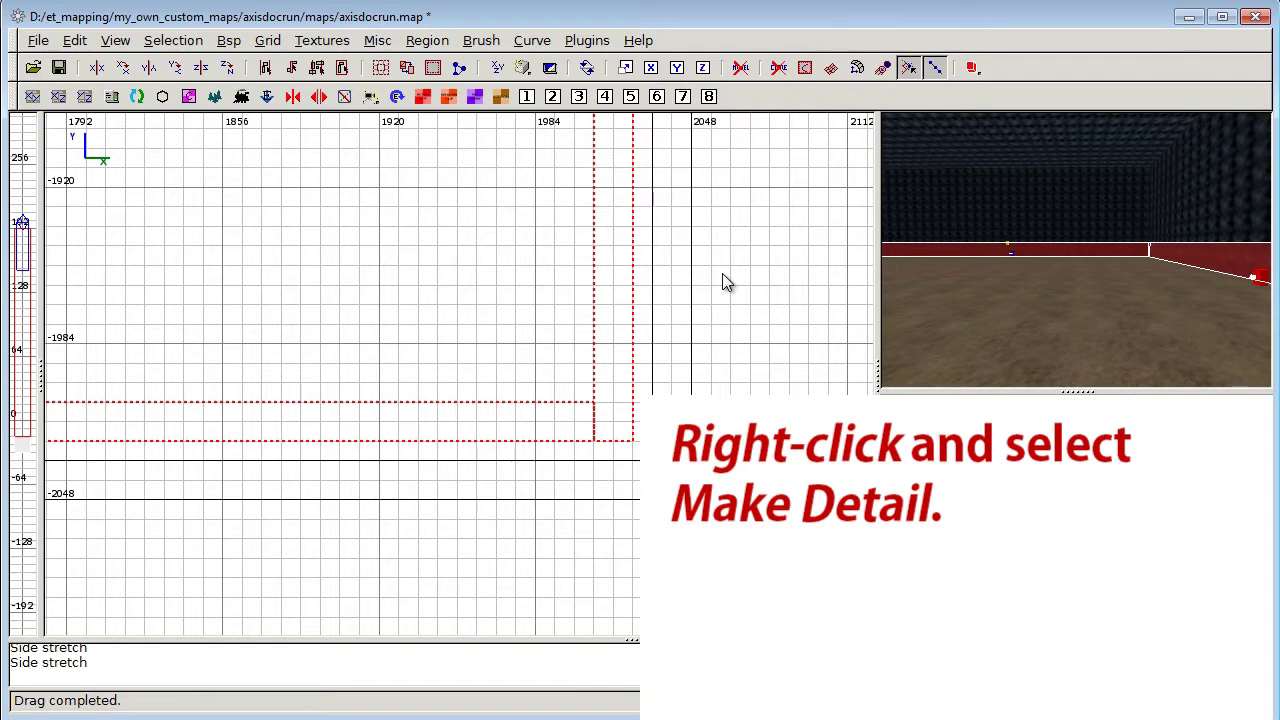
right_click(722, 275)
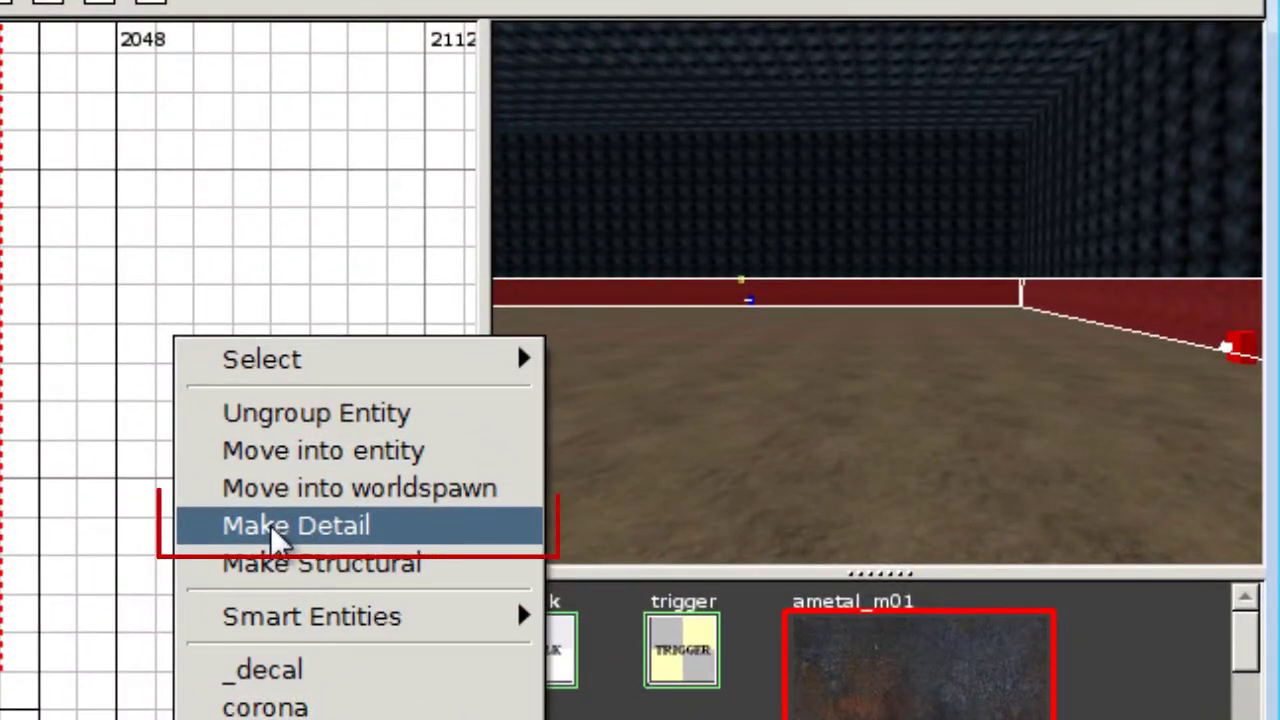
click(278, 527)
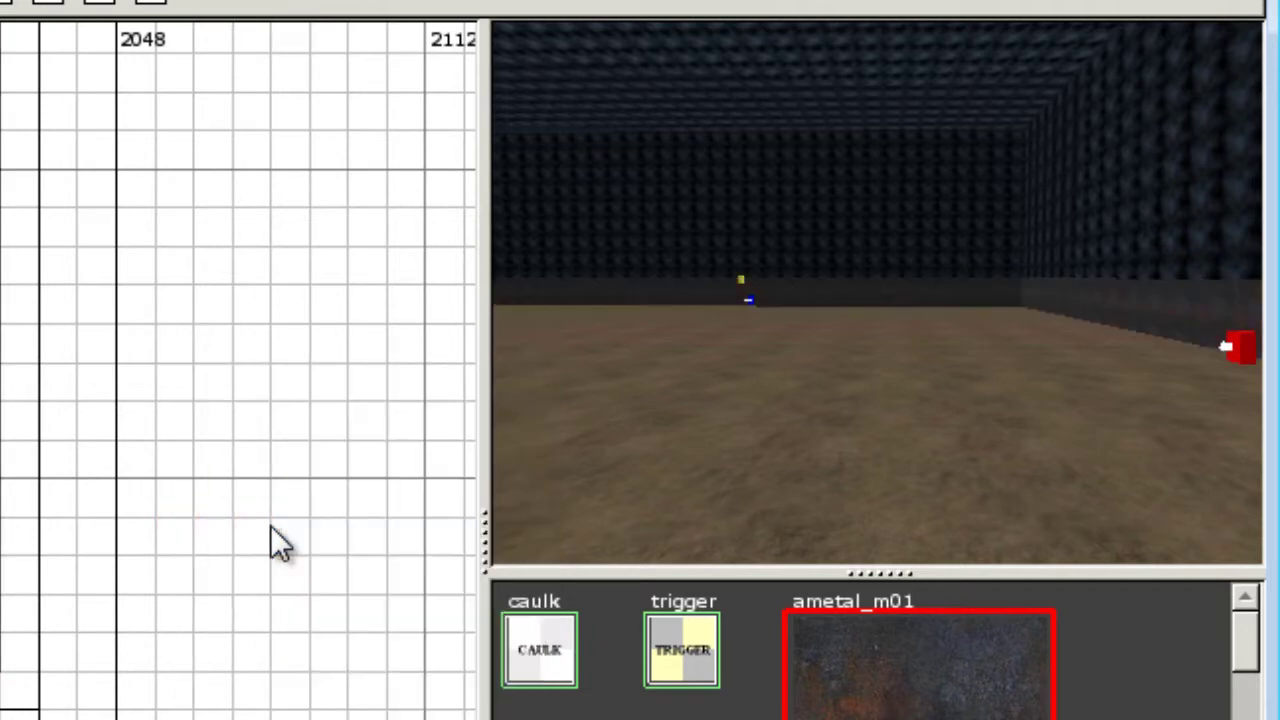
Select the radio brush beside the drop zone trigger, make it detail and save the map
right_click(530, 462)
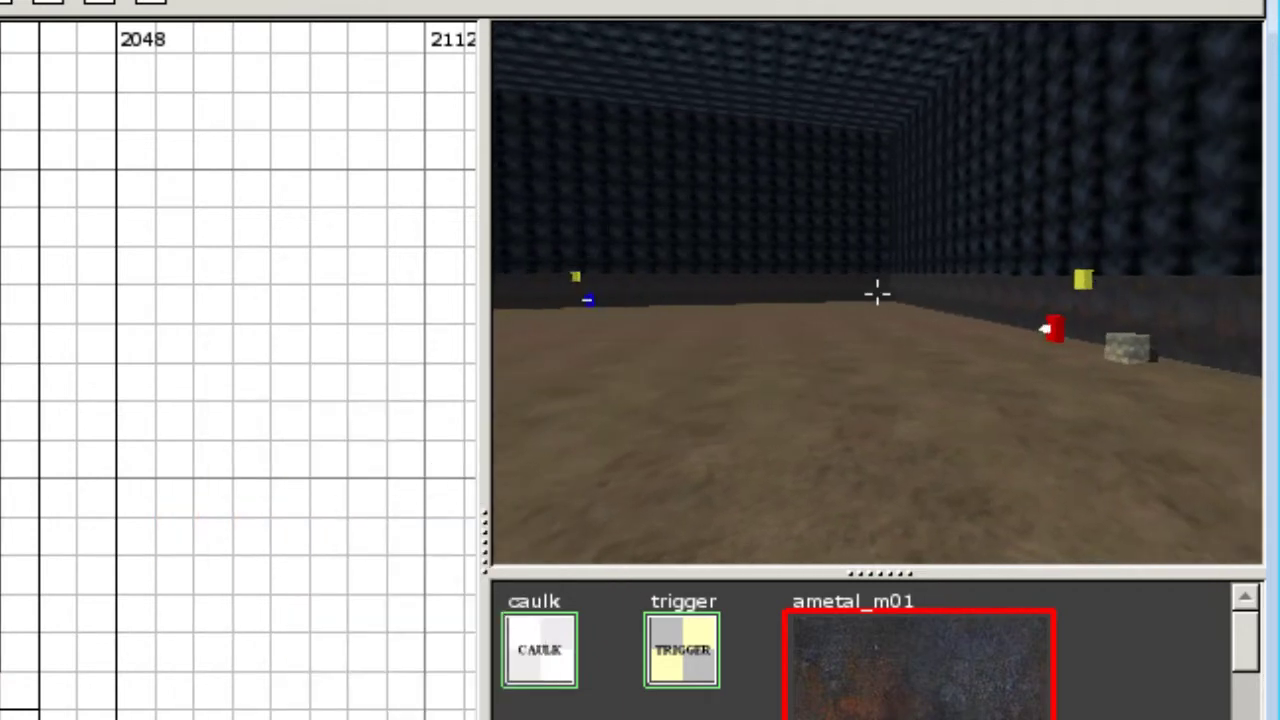
key(Up)
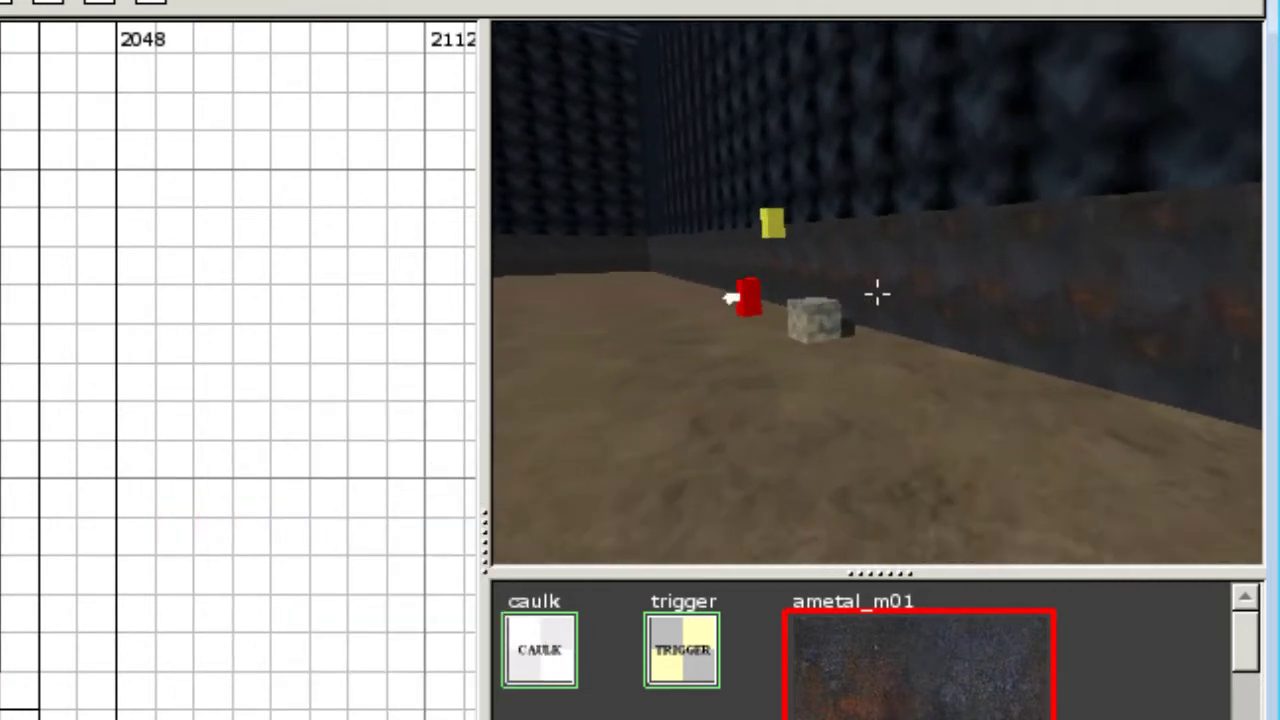
key(Up)
right_click(878, 295)
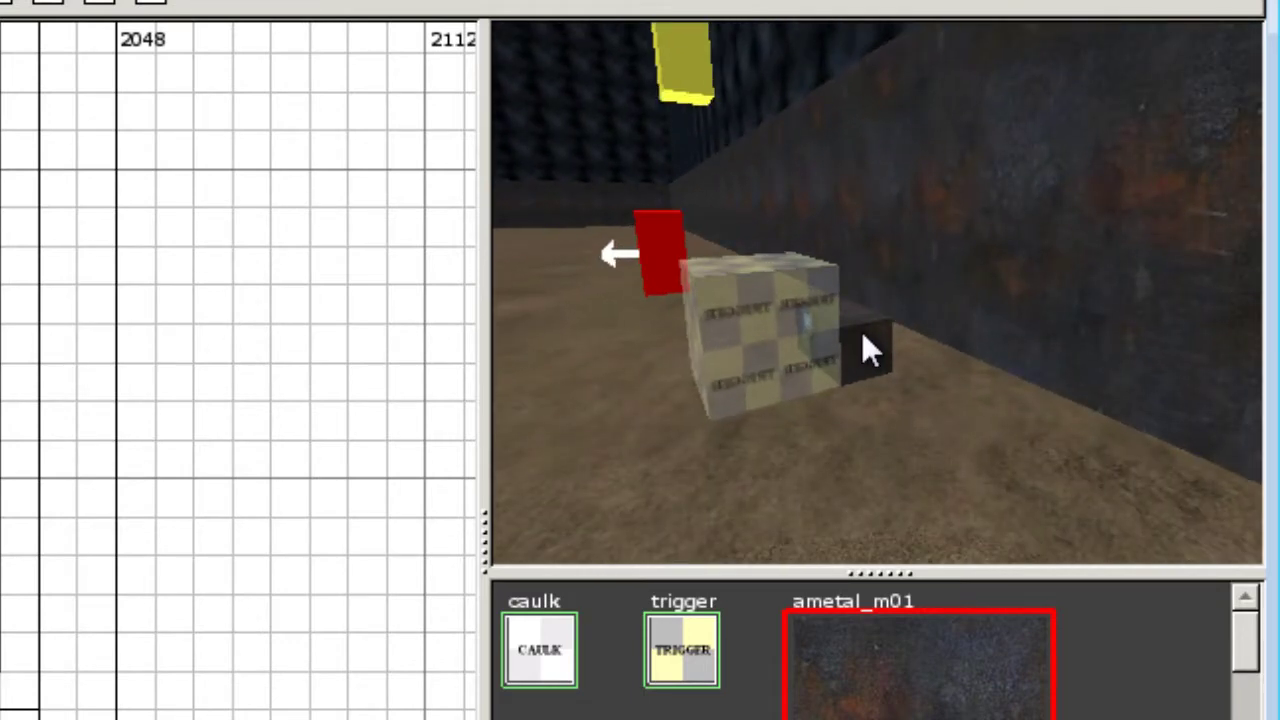
shift+click(865, 340)
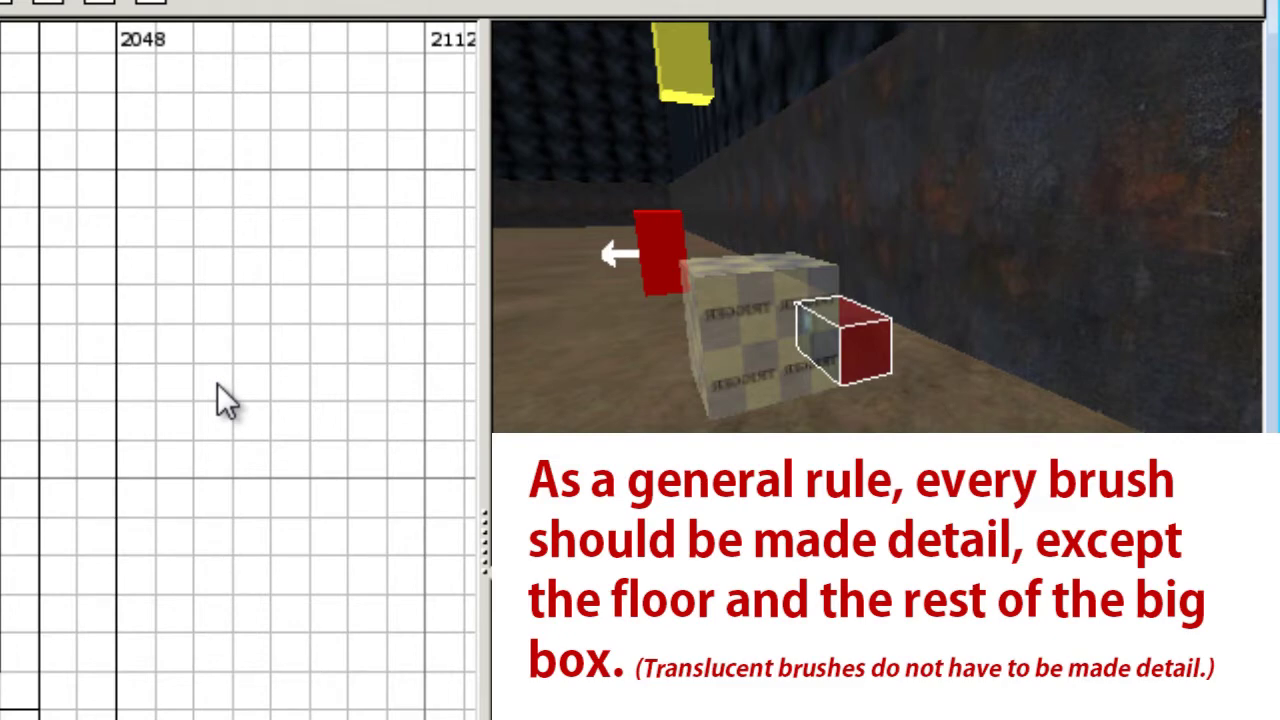
right_click(217, 383)
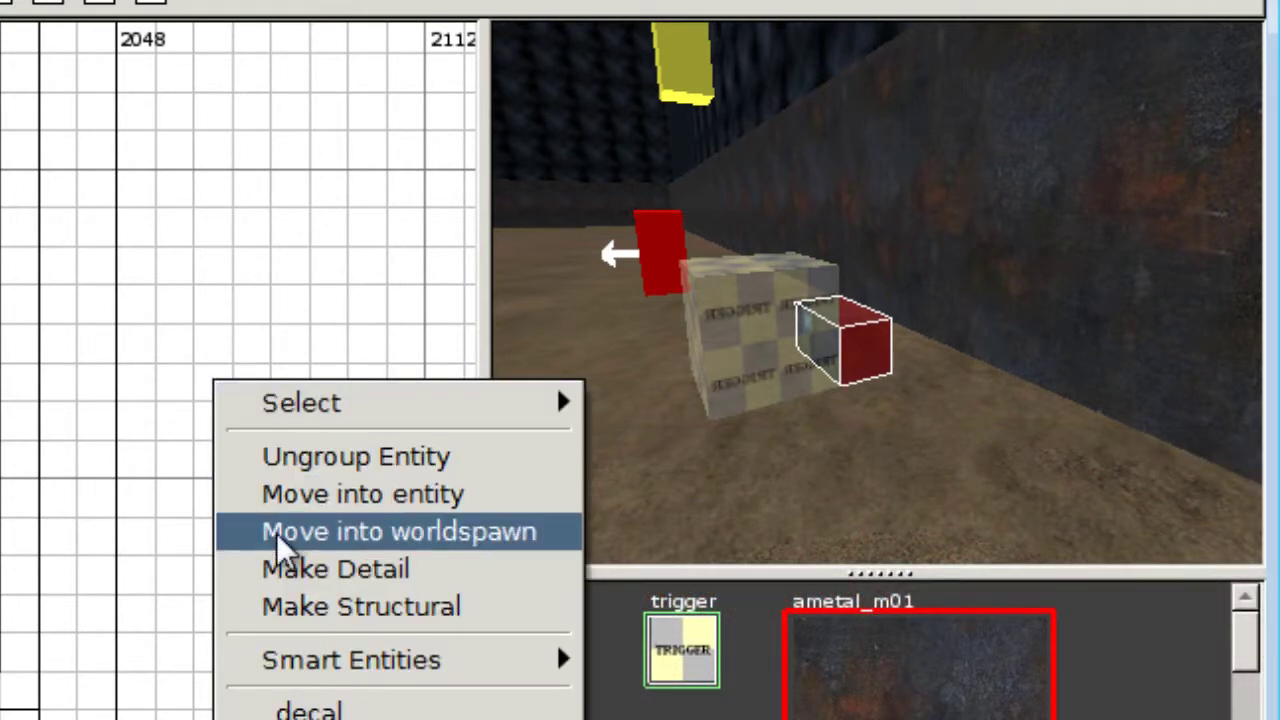
click(298, 572)
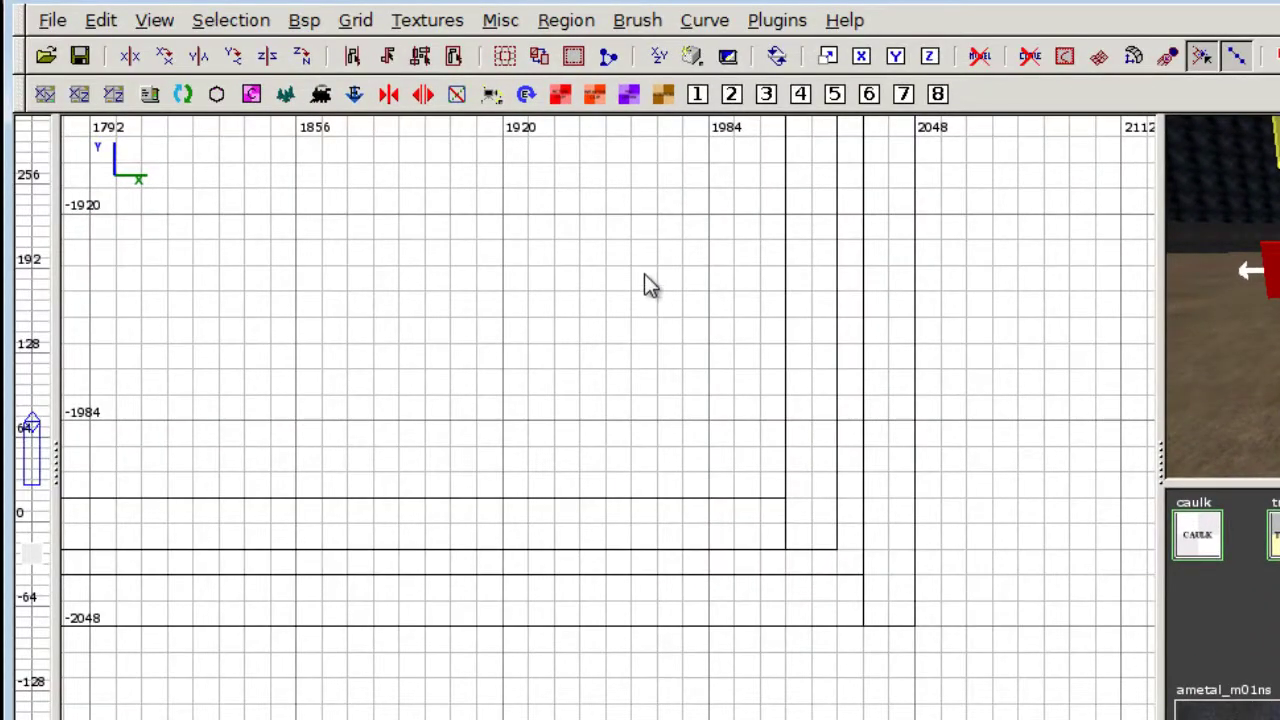
click(51, 24)
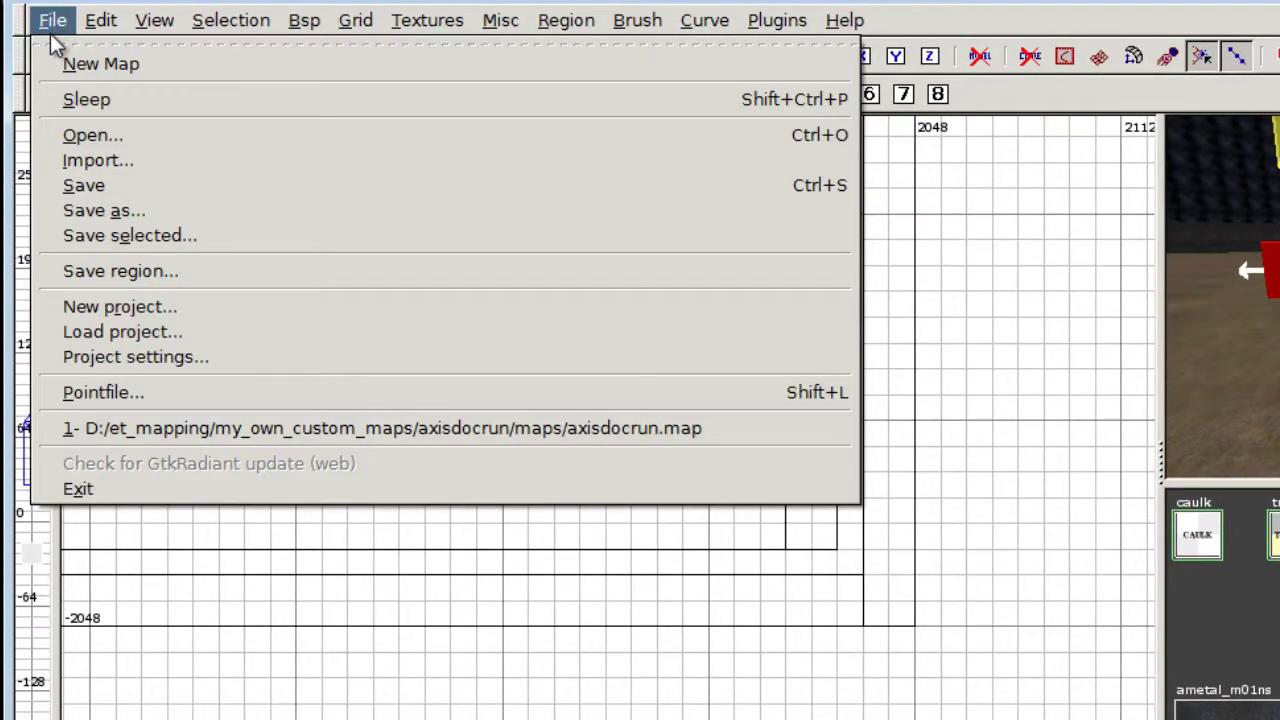
click(100, 188)
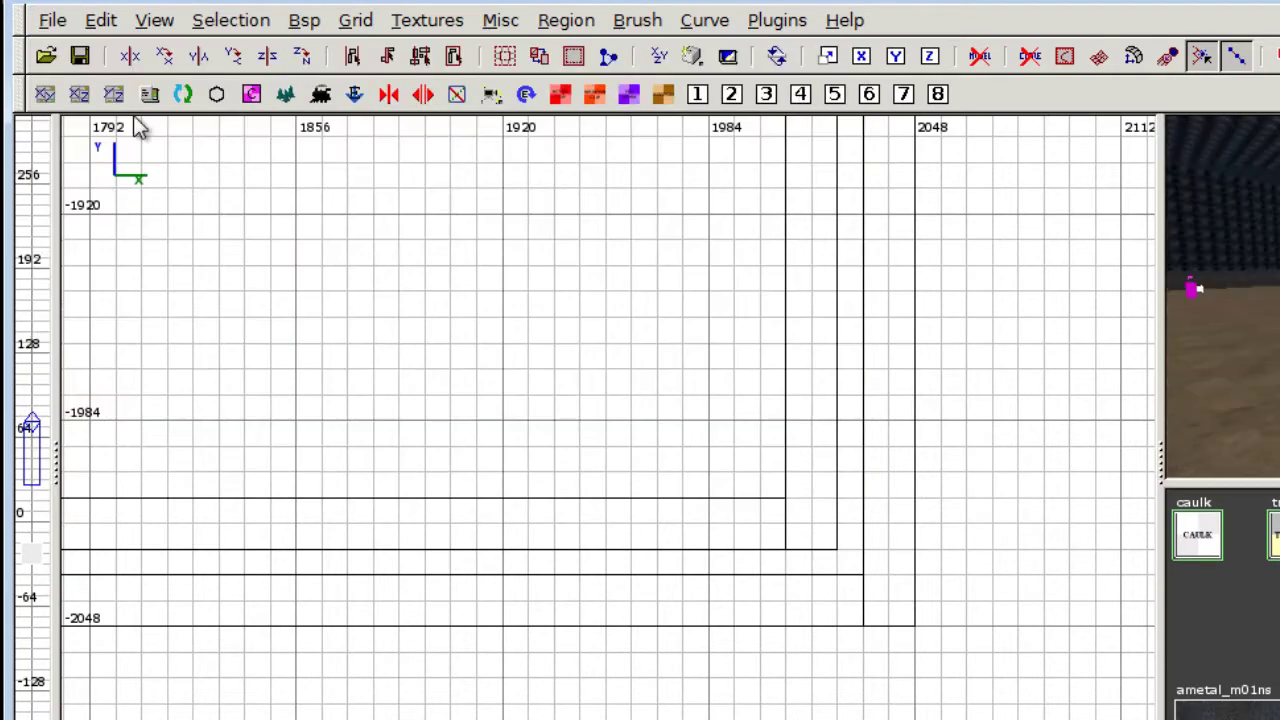
Start saving the map under a new name, creating and opening a folder named old_backup_files inside my_own_custom_maps
click(52, 20)
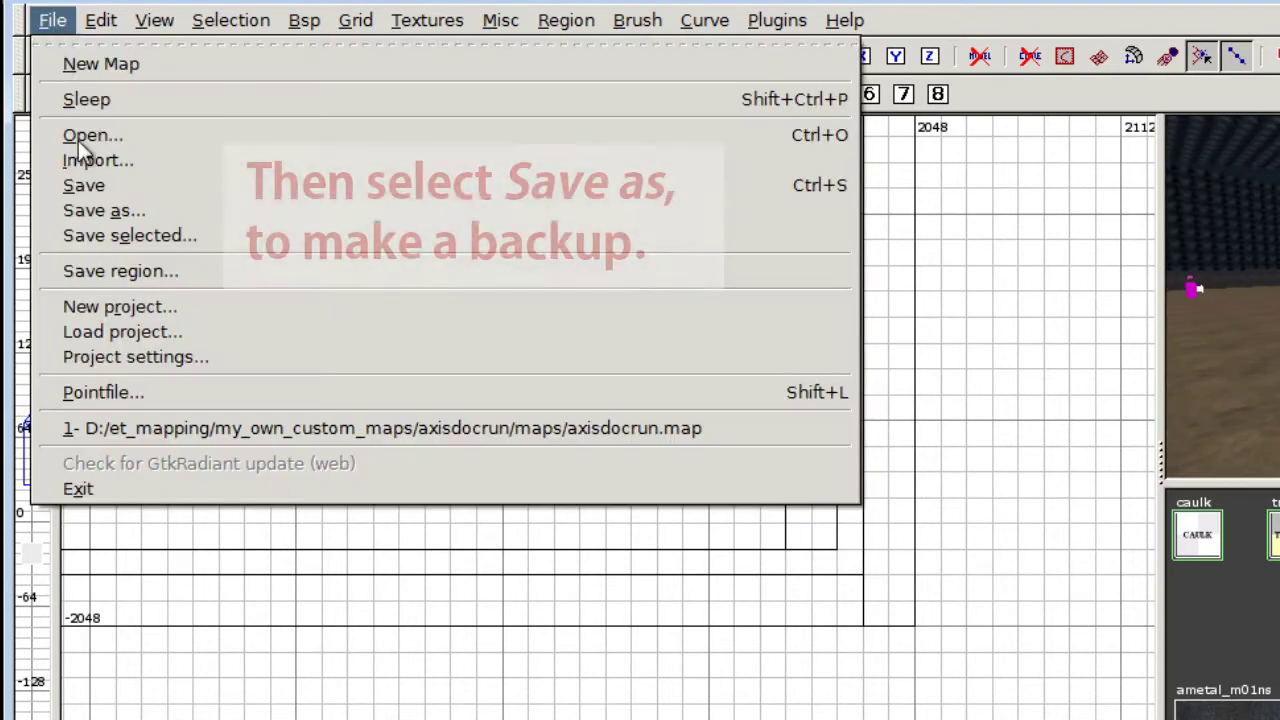
click(152, 212)
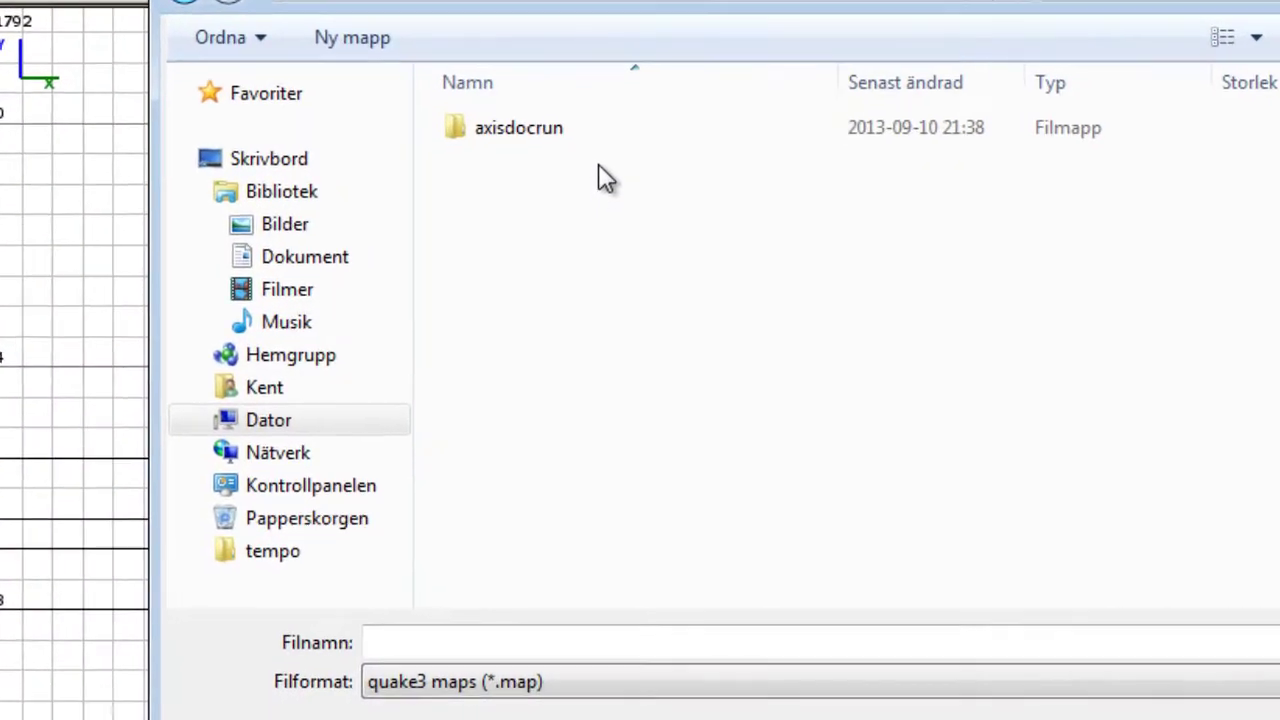
click(367, 38)
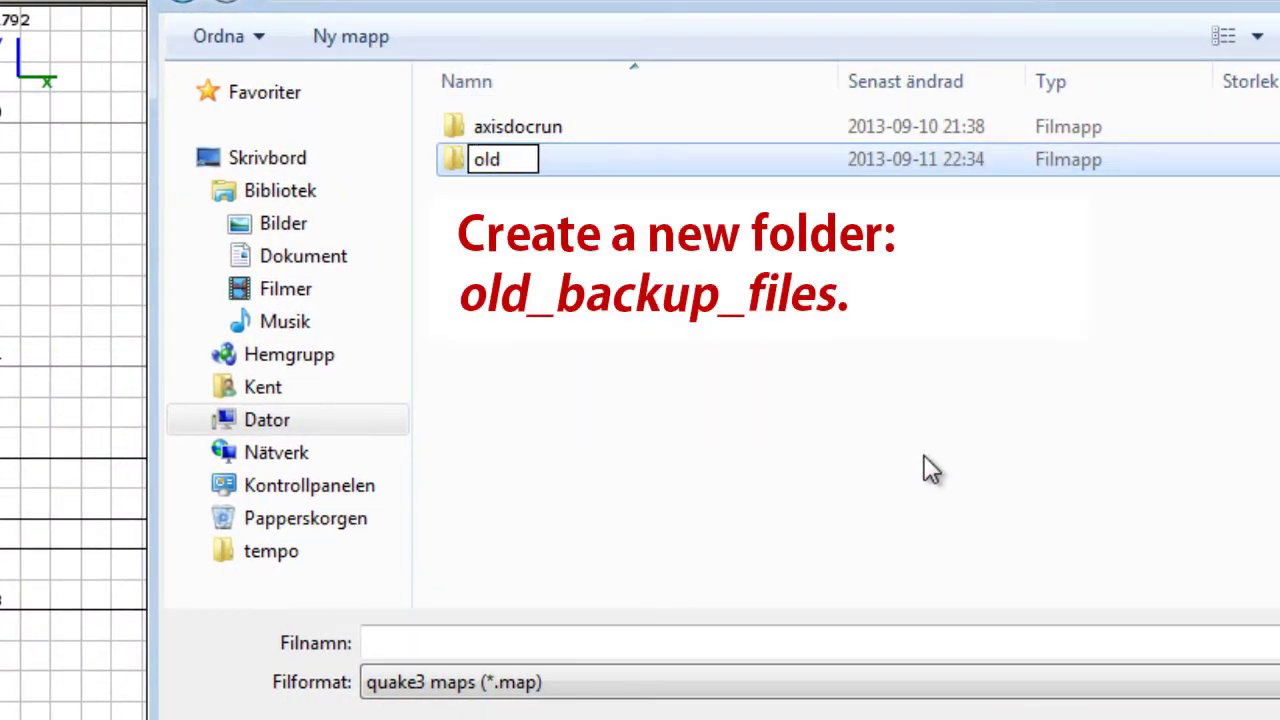
text(old_backup_files)
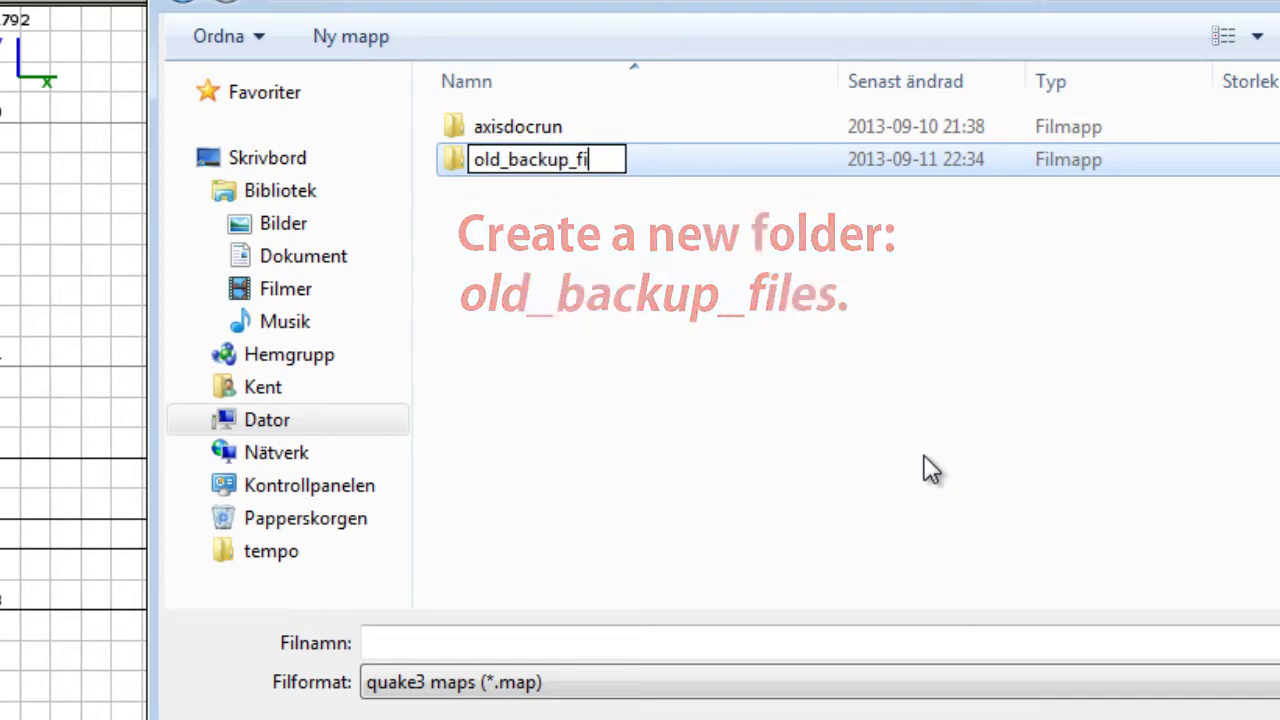
click(766, 360)
double_click(521, 161)
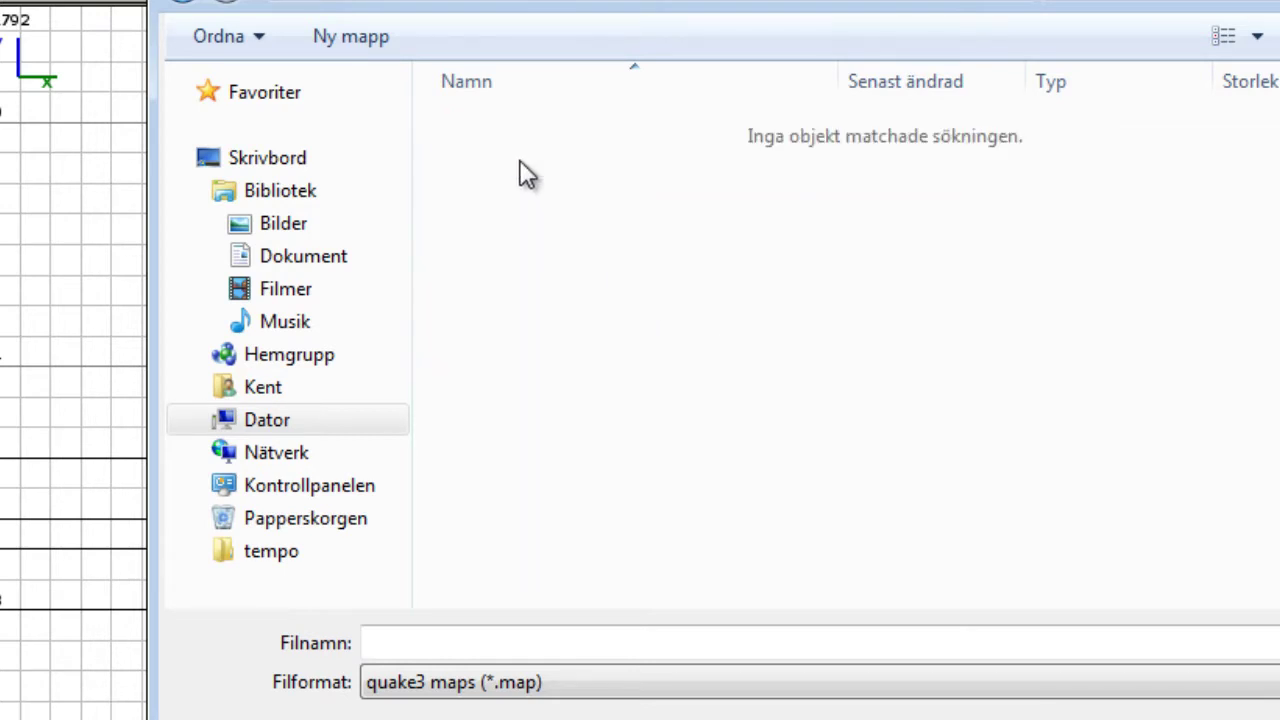
Save the backup copy of the map as axisdocrun_backup in the old_backup_files folder
text(axis)
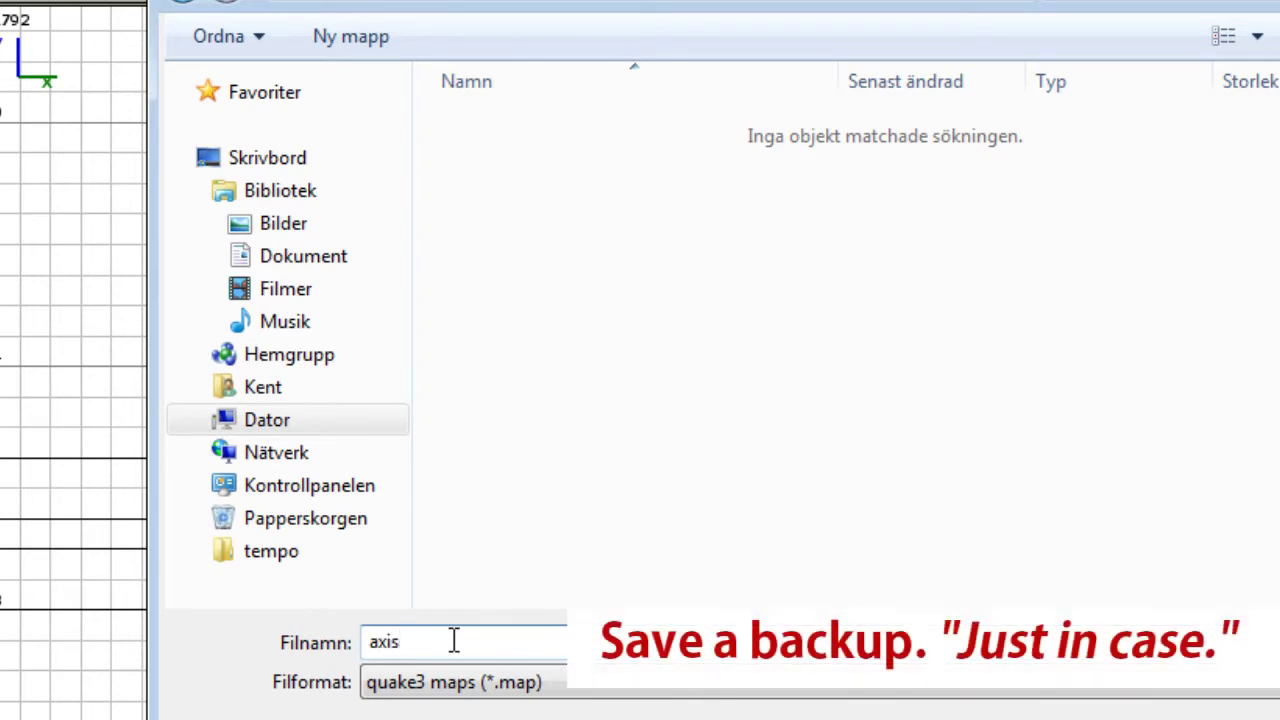
text(docrun_backup)
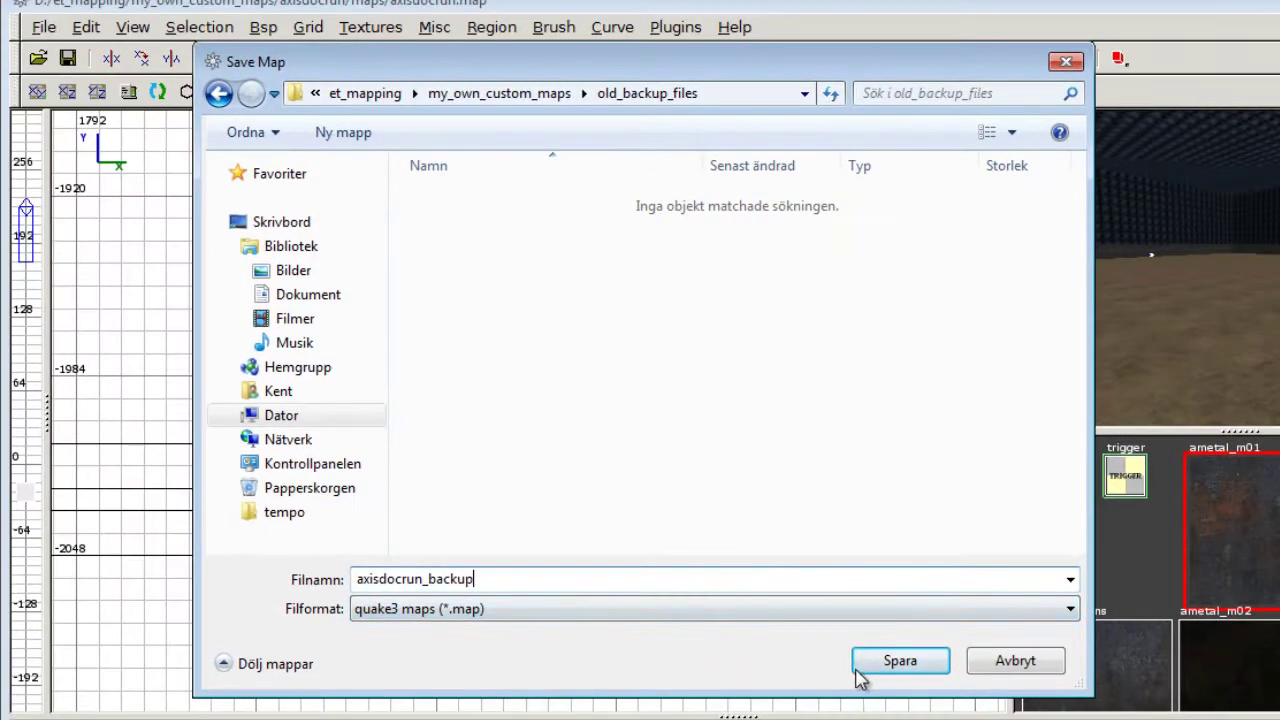
click(890, 670)
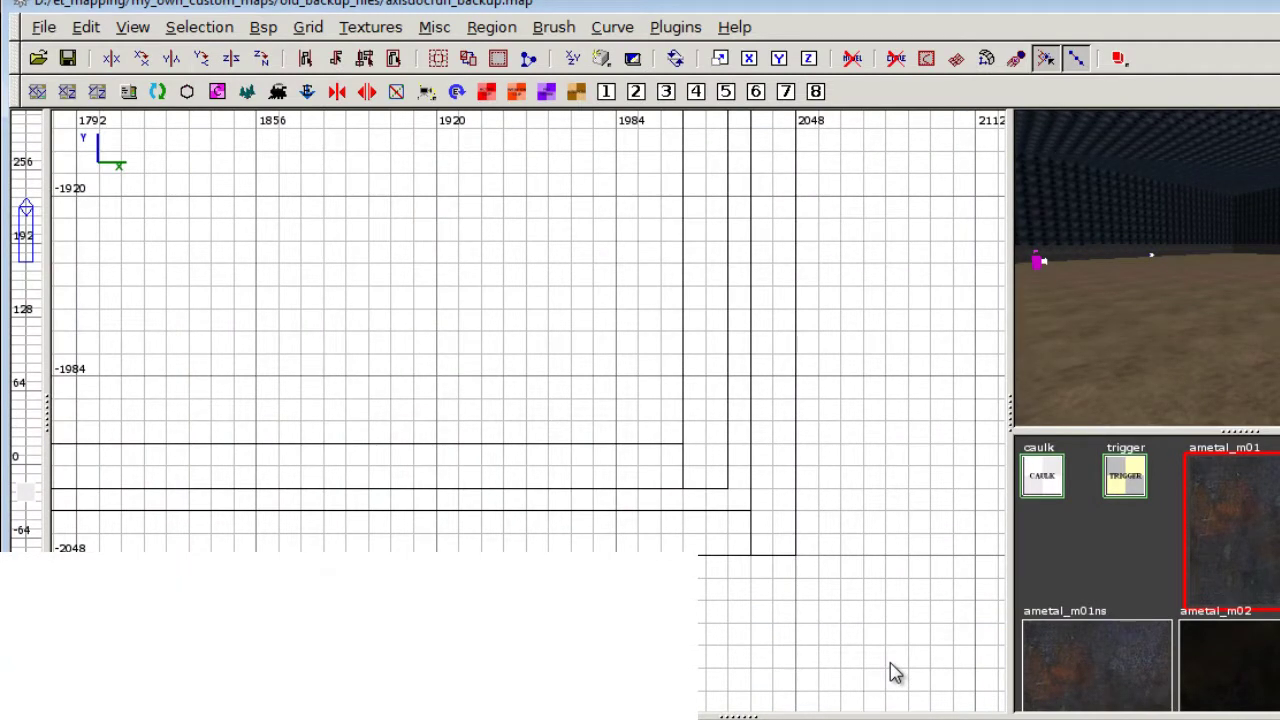
Reopen the original axisdocrun.map from the maps folder inside axisdocrun
click(43, 27)
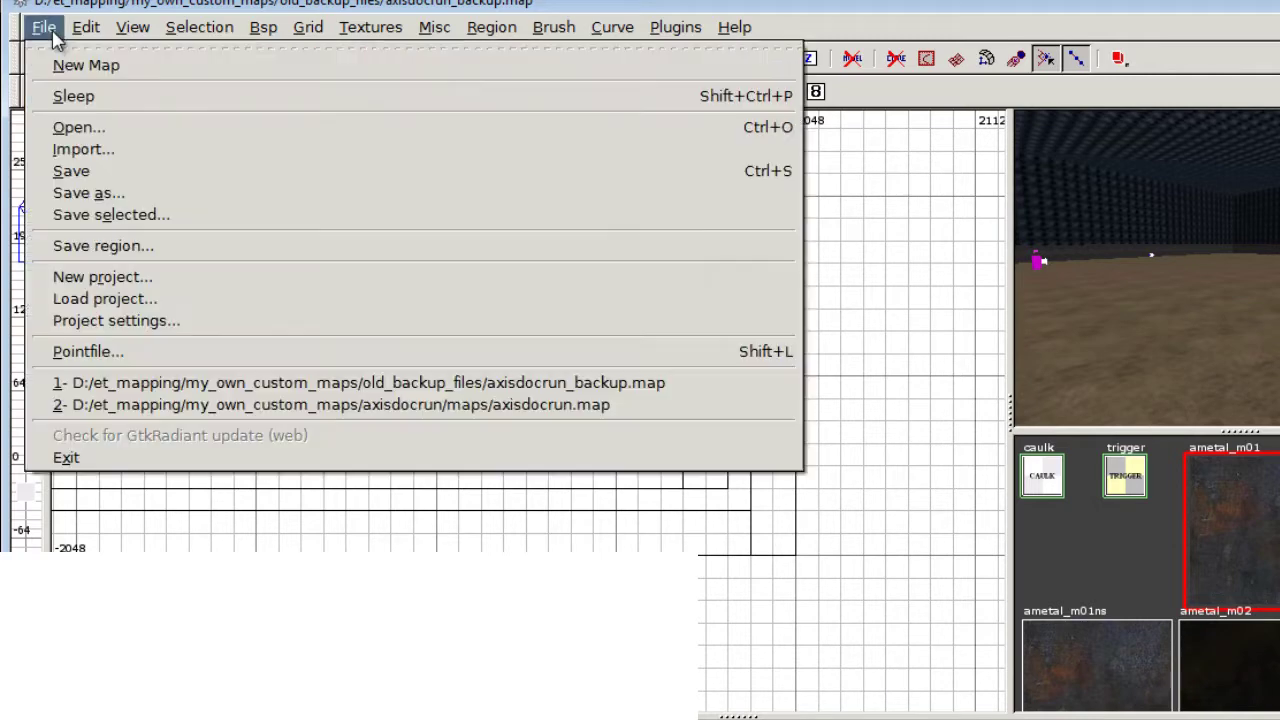
click(85, 131)
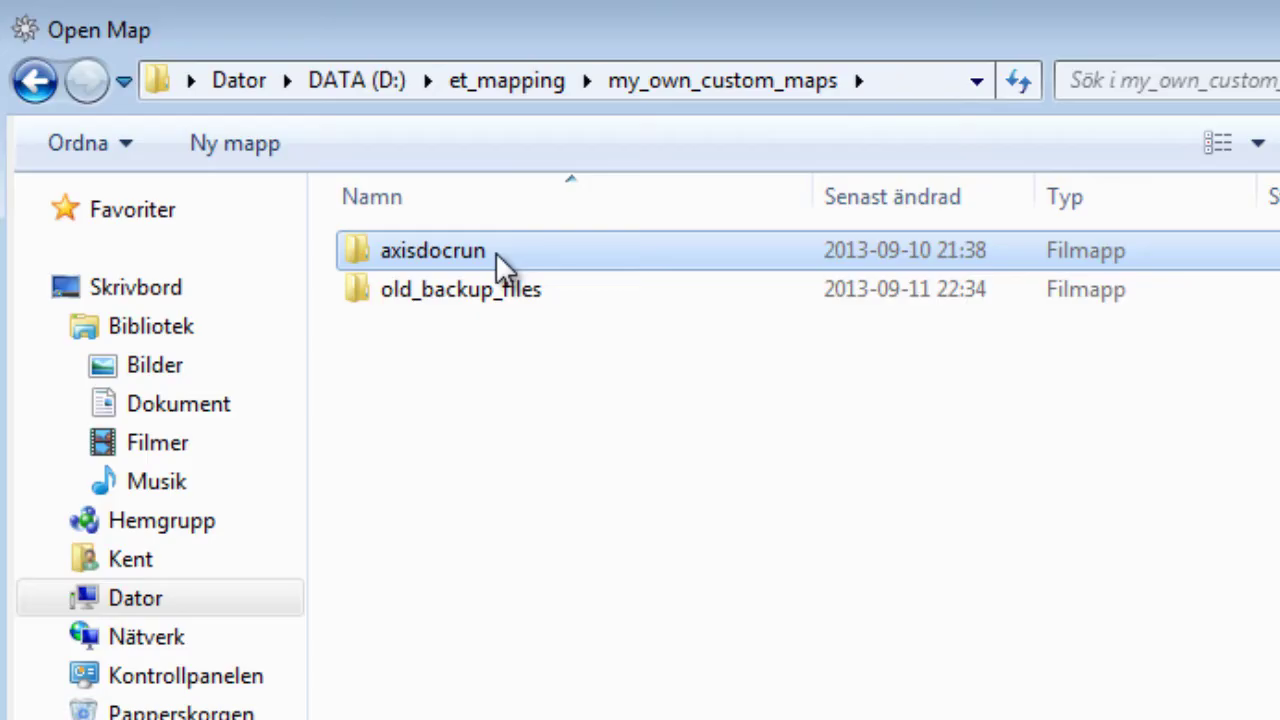
double_click(496, 252)
double_click(440, 290)
click(365, 260)
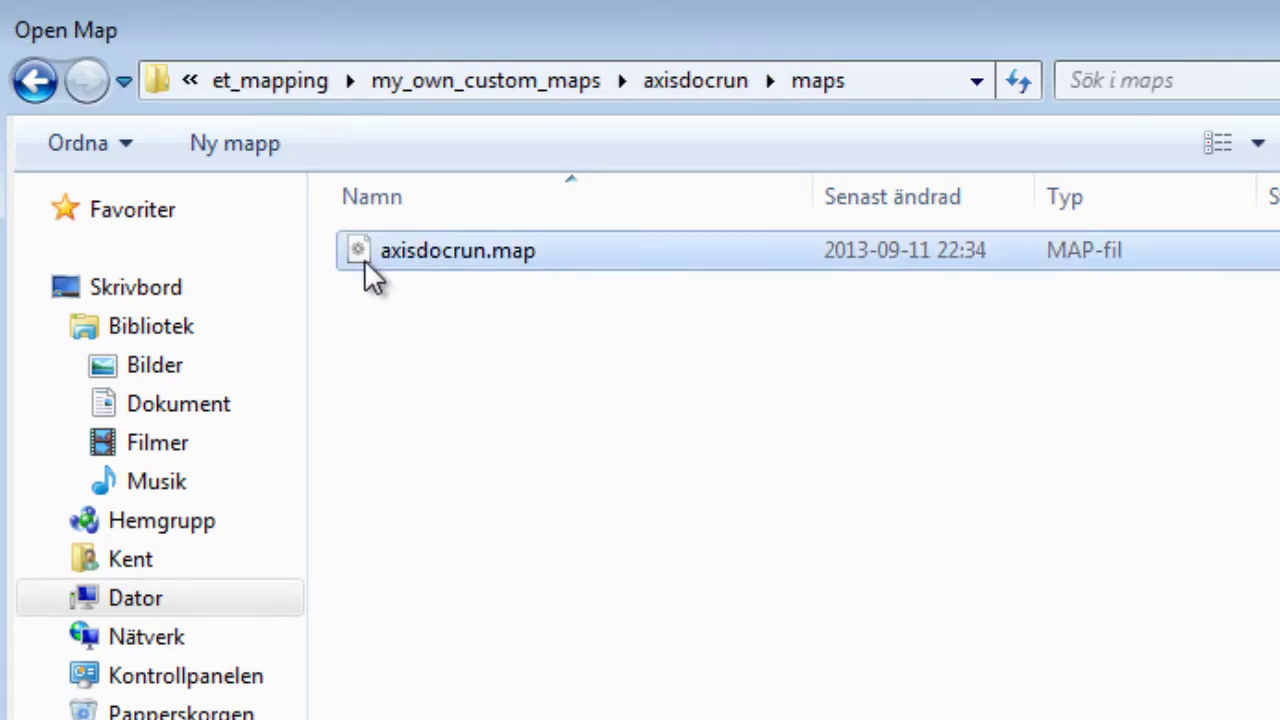
double_click(364, 259)
Compile the map with the final Q3Map2 option BSP -meta, -vis, -light -fast -filter -samples 2 -bounce 8
right_click(1094, 270)
key(Right)
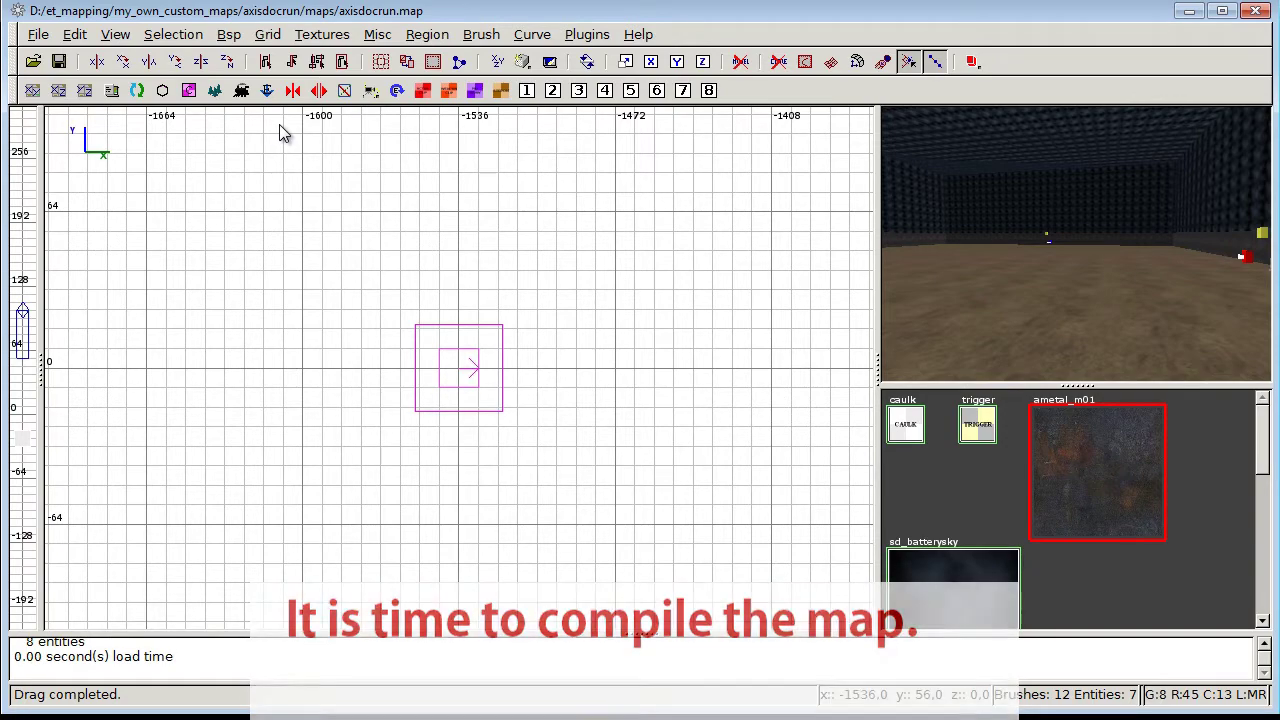
click(234, 40)
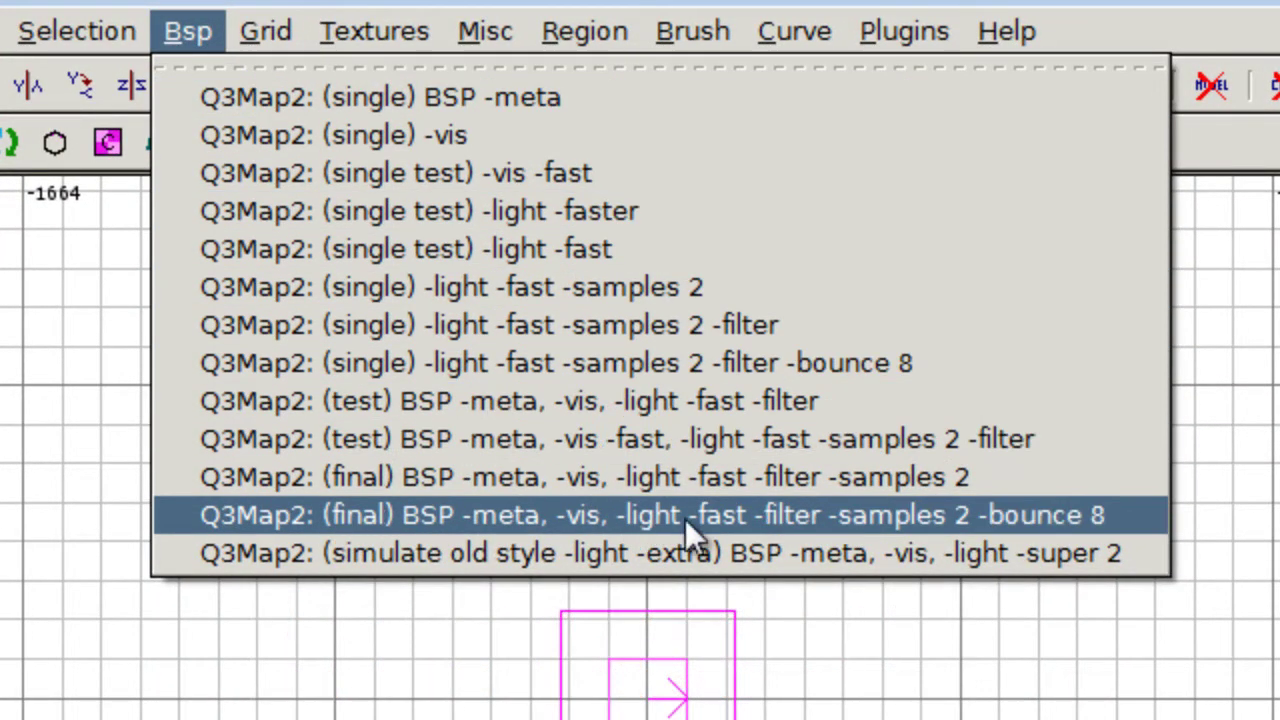
click(993, 519)
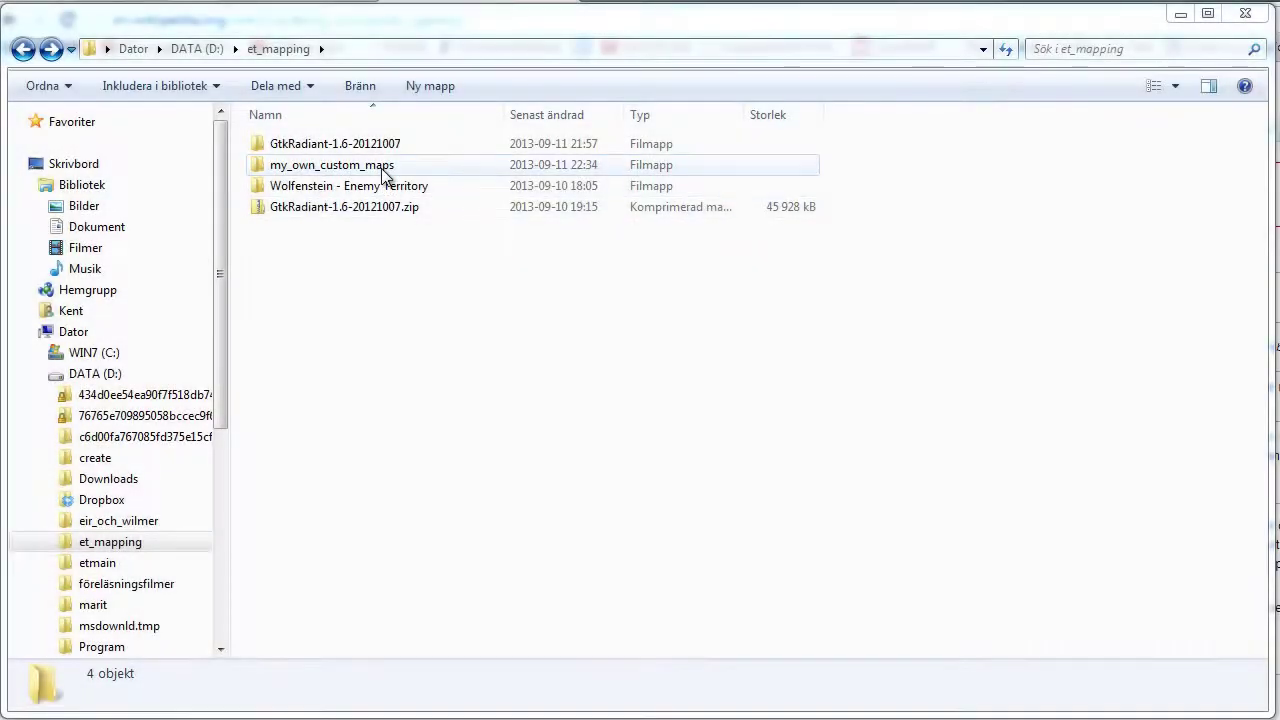
Switch to Windows Explorer and look inside the maps folder of my_own_custom_maps/axisdocrun for the compiled files
double_click(381, 168)
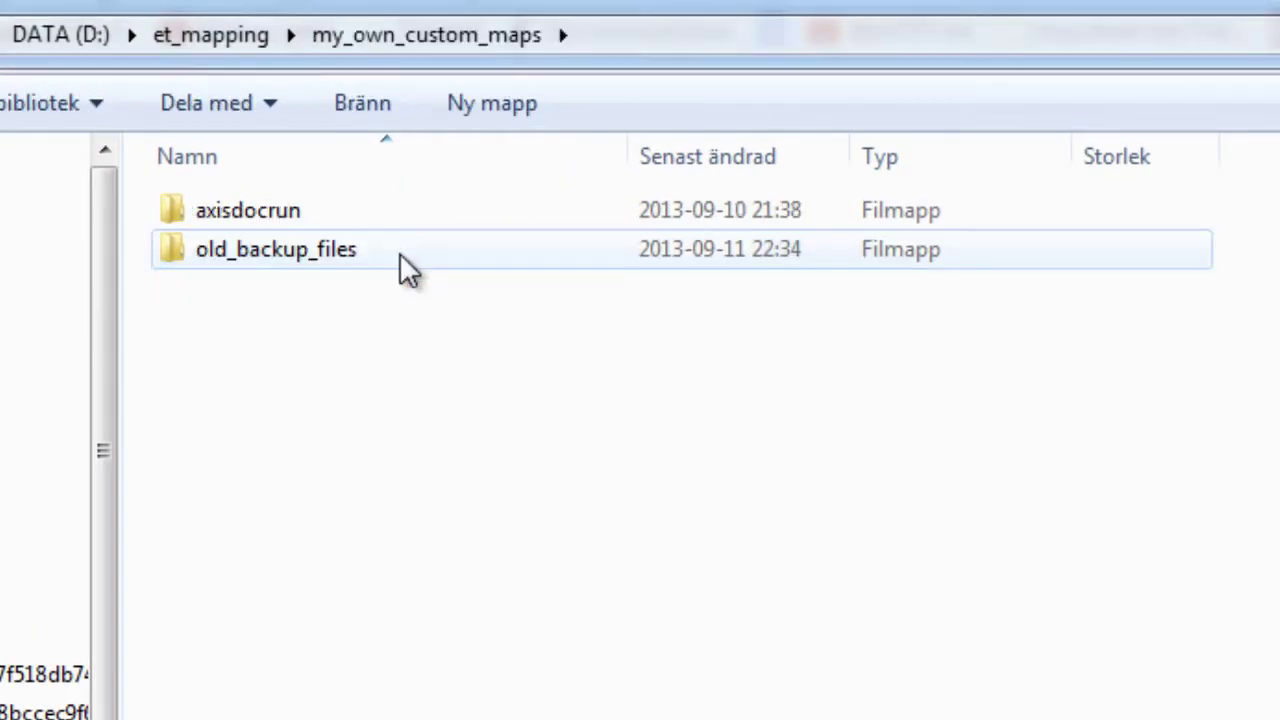
double_click(334, 212)
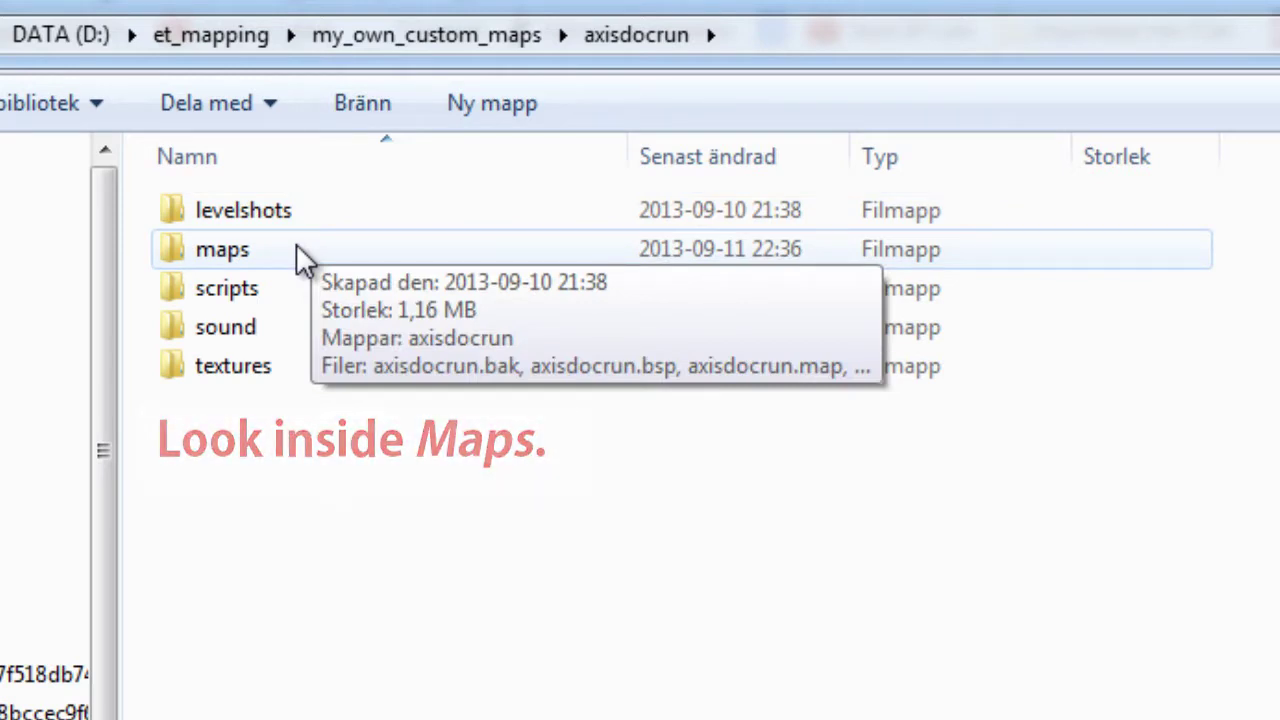
double_click(297, 247)
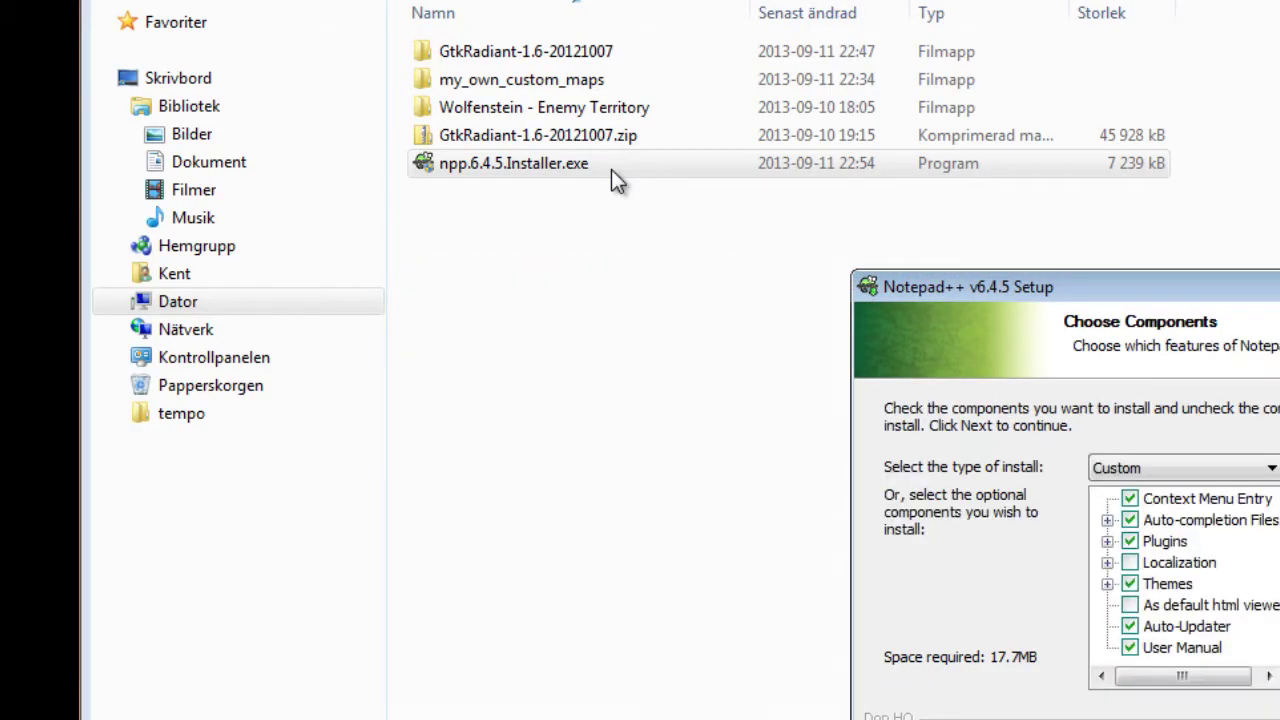
Proceed through the Notepad++ v6.4.5 setup with the preselected components
key(Return)
key(Return)
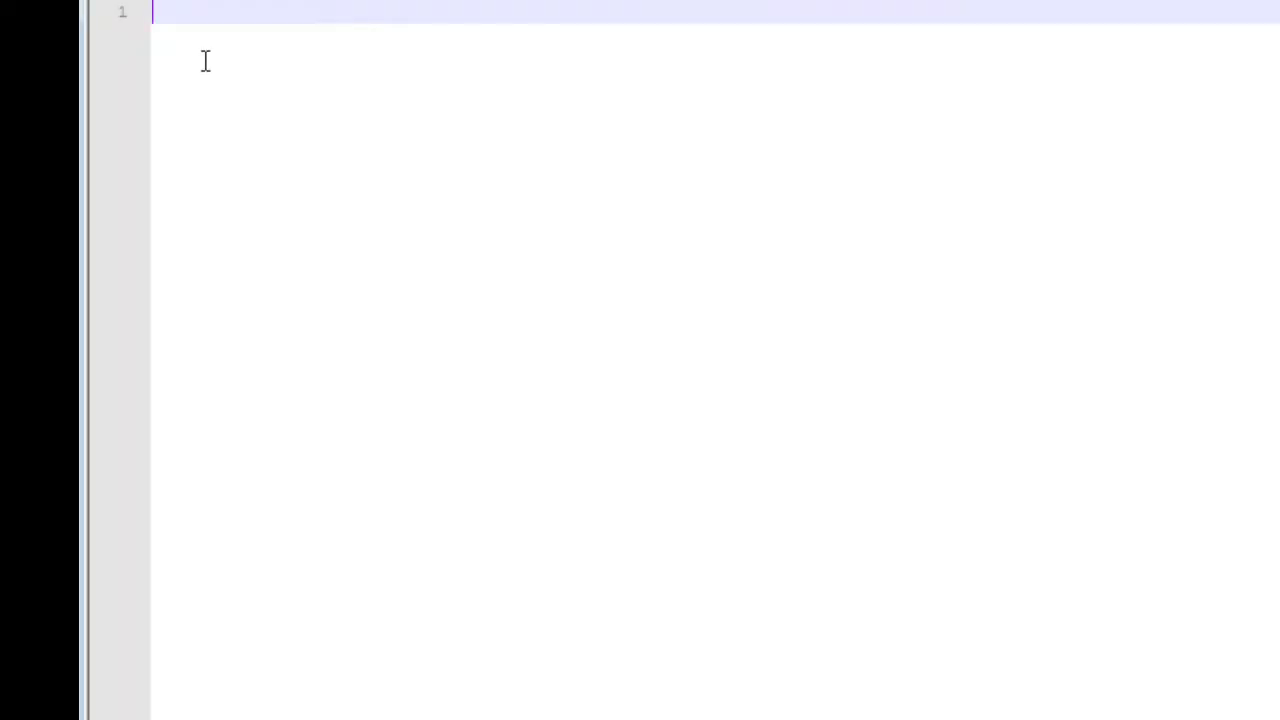
In Notepad++, write a game_manager script with respawn times 5, round time limit 15 and defending team 1, saved as axisdocrun.script in axisdocrun/maps
text(game_manager { 	spawn 	{ 		remapshaderflush 		wm_axis_respawntime 5 		wm_allied_respawntime	5 		wm_set_round_timelimit	15 		wm_set_defending_team	1 		wm_setwinner 1 		wait 500 		setautospawn "Allied spawn" 1 		setautospawn "Axis spawn" 0 	}  	trigger capture 	{ 		wm_setwinner 0 		wait 2000 		wm_endround 	} }  the_dropzone { 	death 	{ 		trigger game_manager capture 	} })
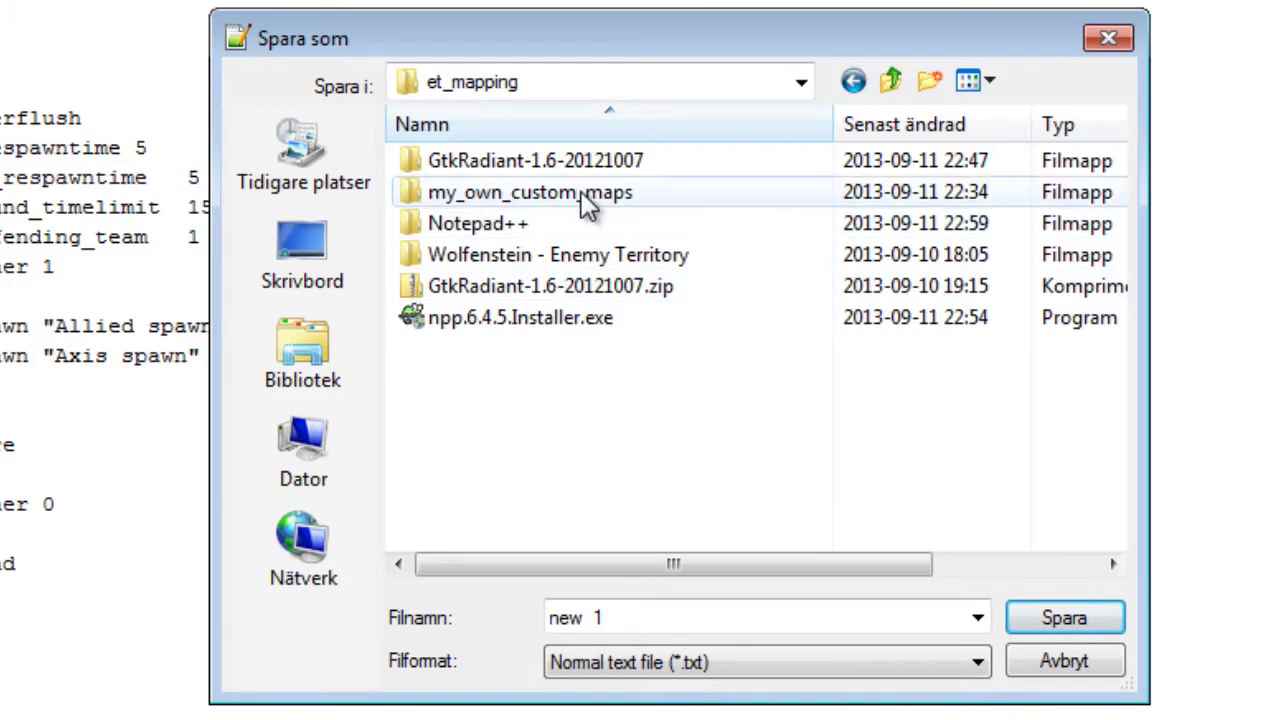
double_click(600, 194)
double_click(486, 163)
double_click(490, 190)
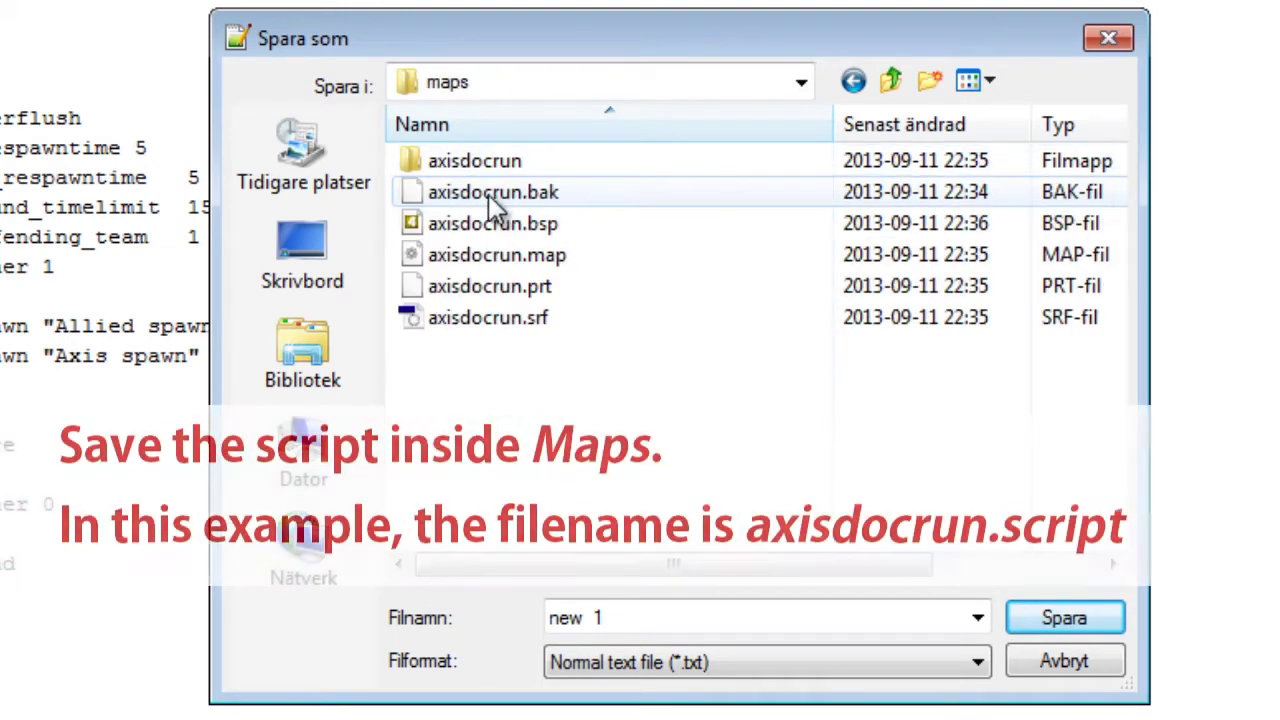
text(axisdoc)
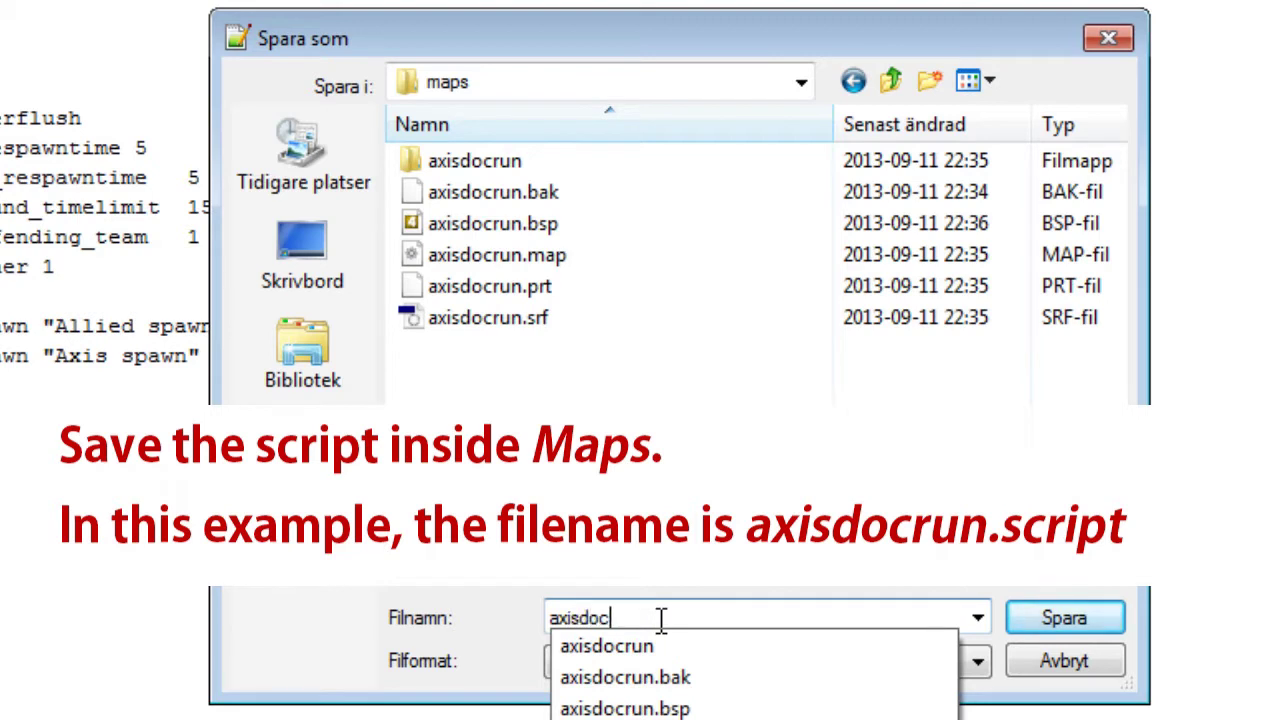
text(run.script)
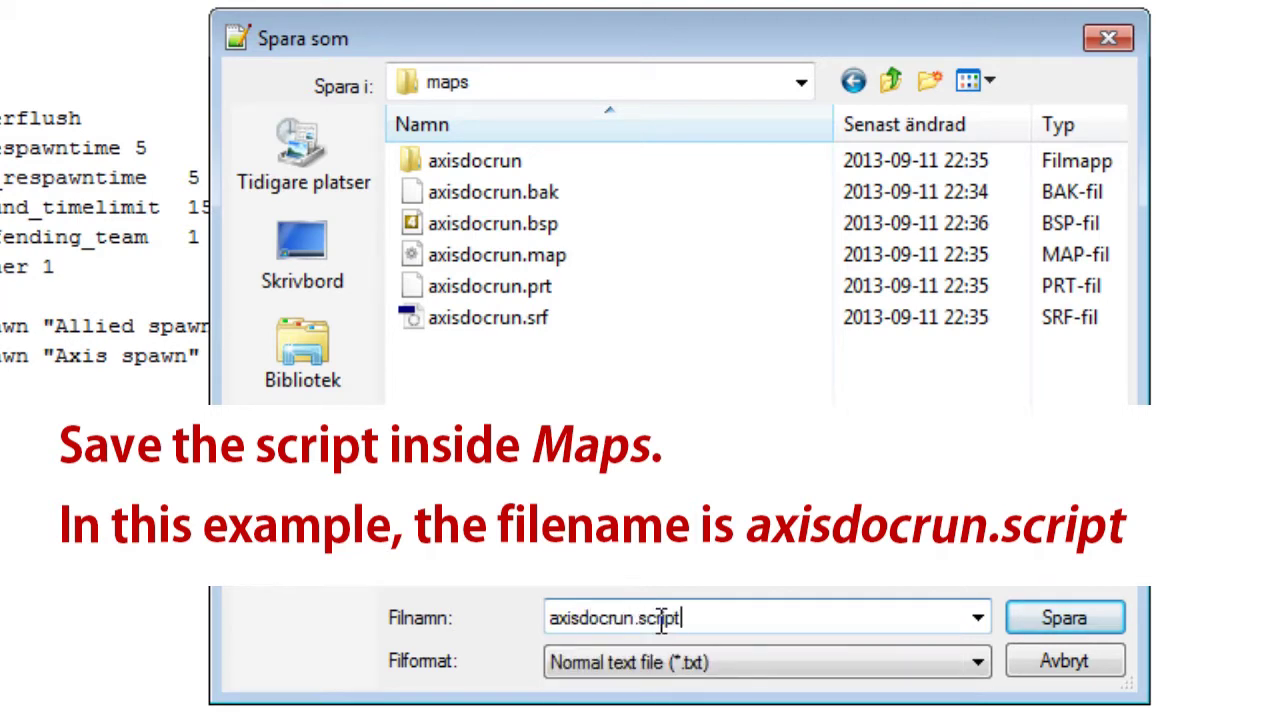
click(1060, 617)
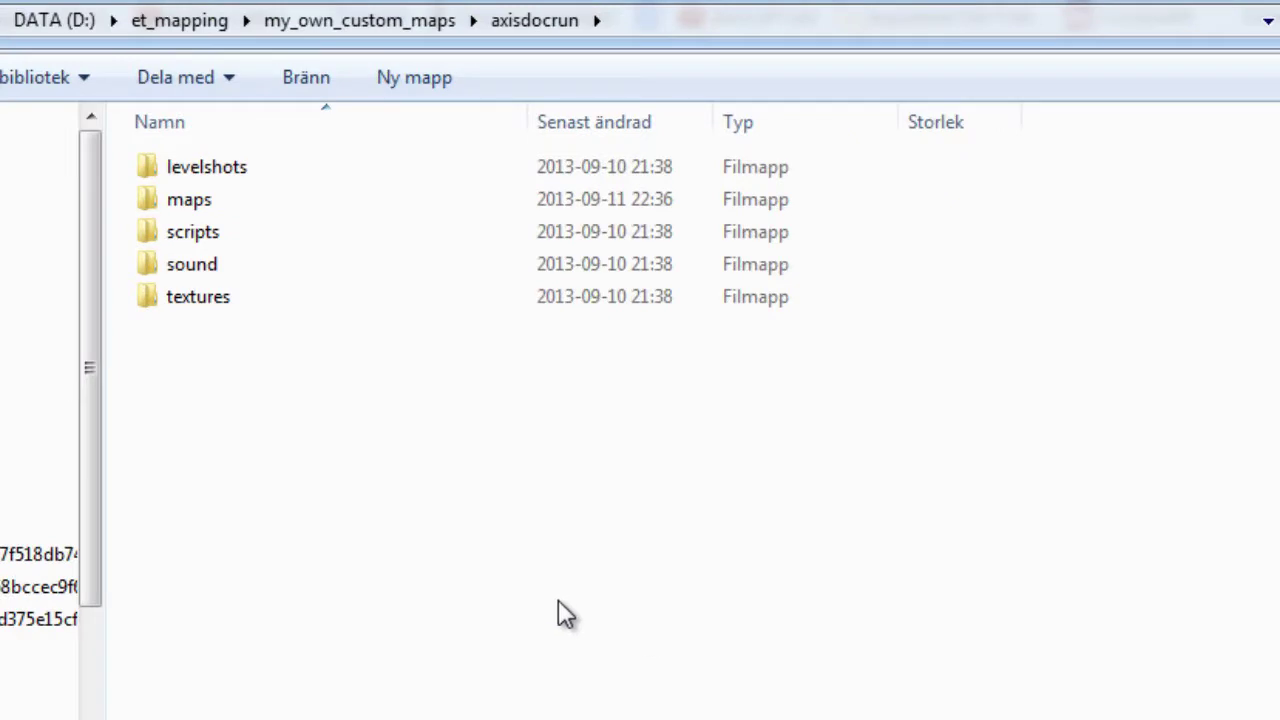
In Windows Explorer, compress the levelshots, maps, scripts, sound and textures folders together into axisdocrun.zip
click(277, 165)
shift+click(258, 197)
shift+click(248, 232)
shift+click(240, 264)
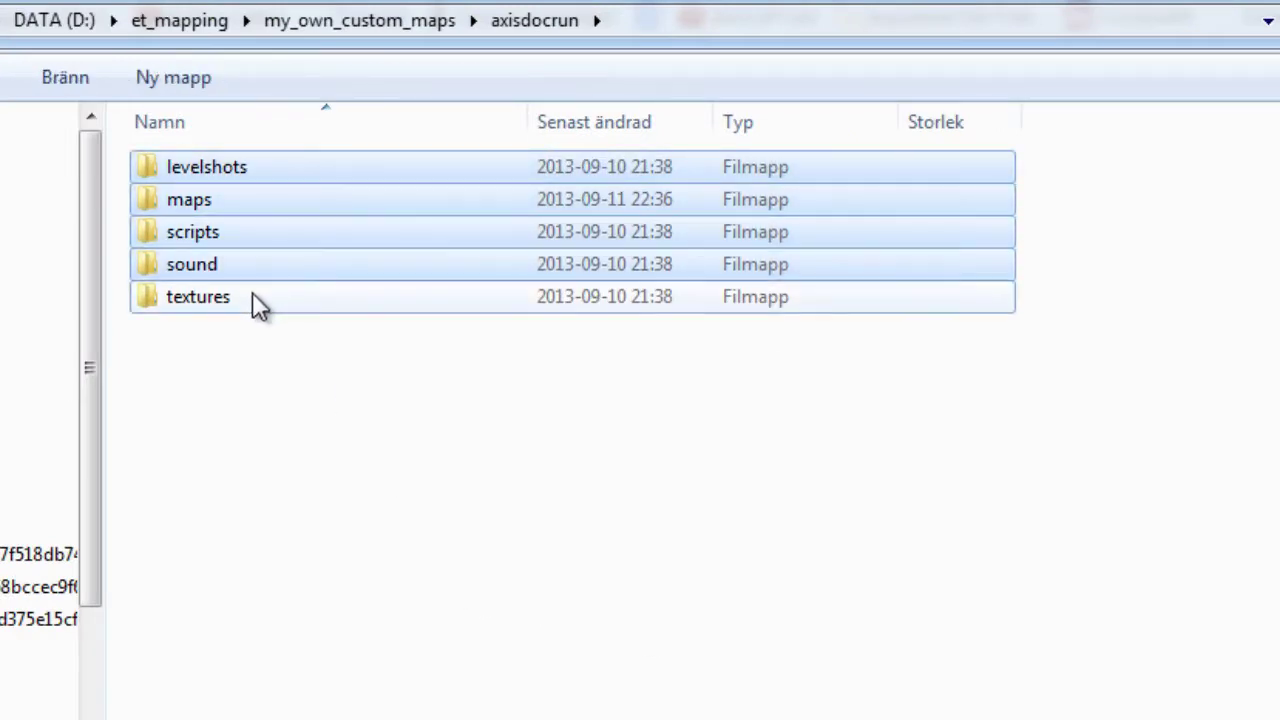
shift+click(264, 299)
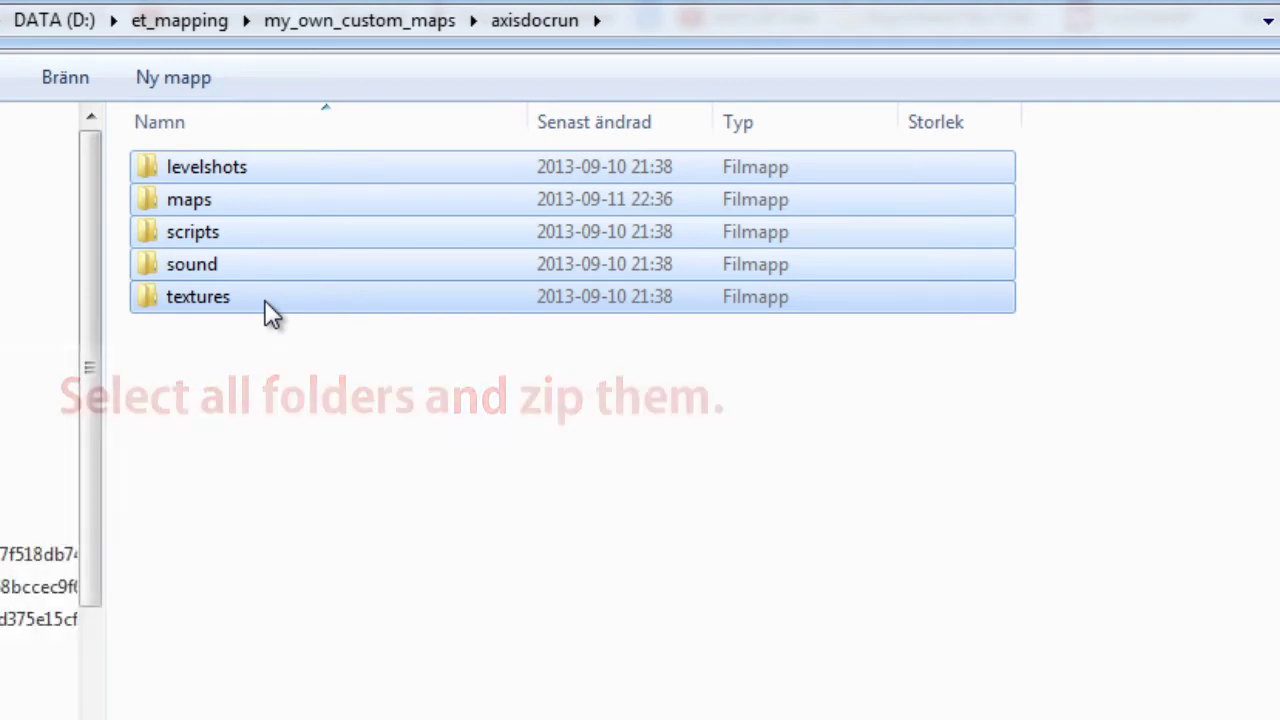
right_click(265, 302)
mouse_move(343, 490)
click(918, 628)
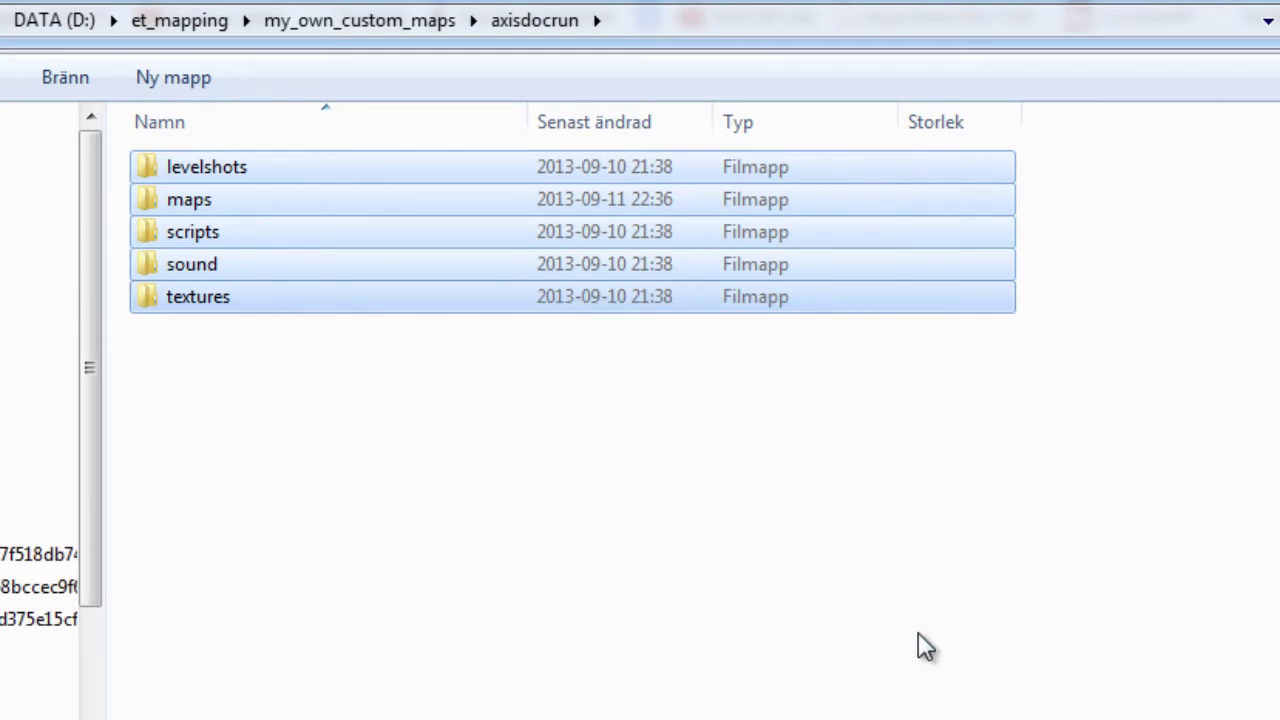
Rename the axisdocrun.zip archive as axisdocrun.pk3
click(316, 340)
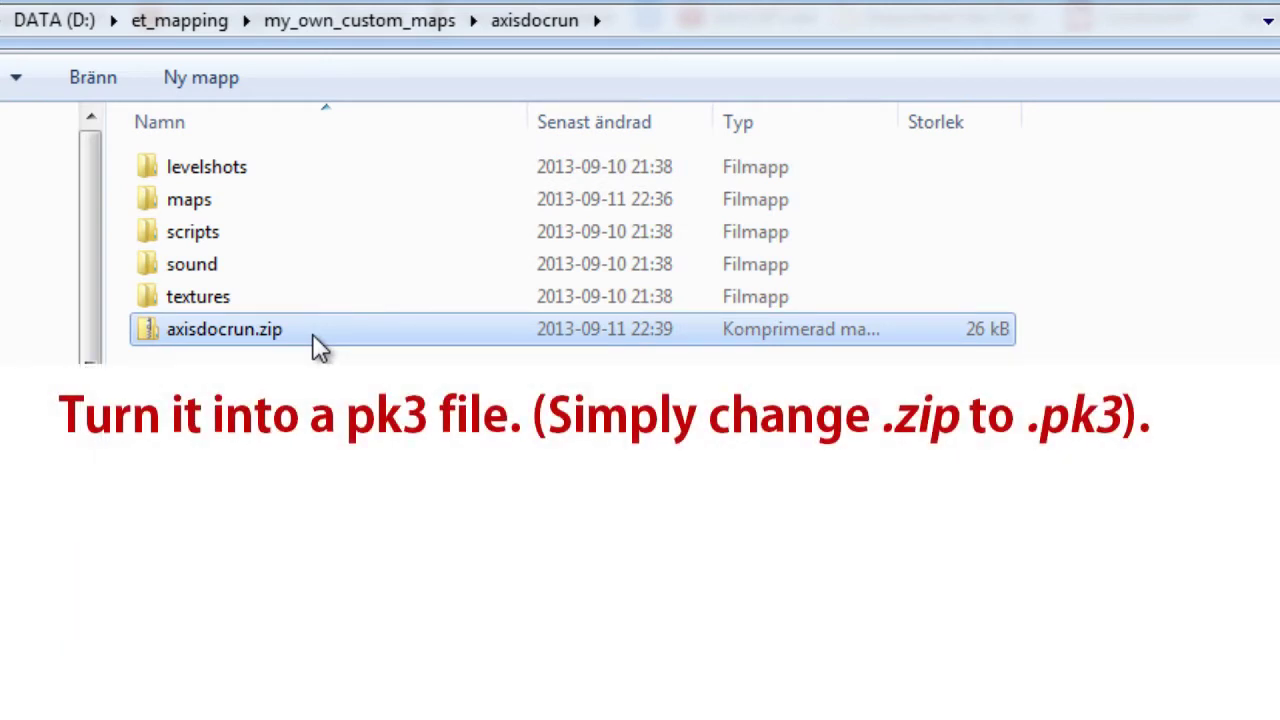
key(F2)
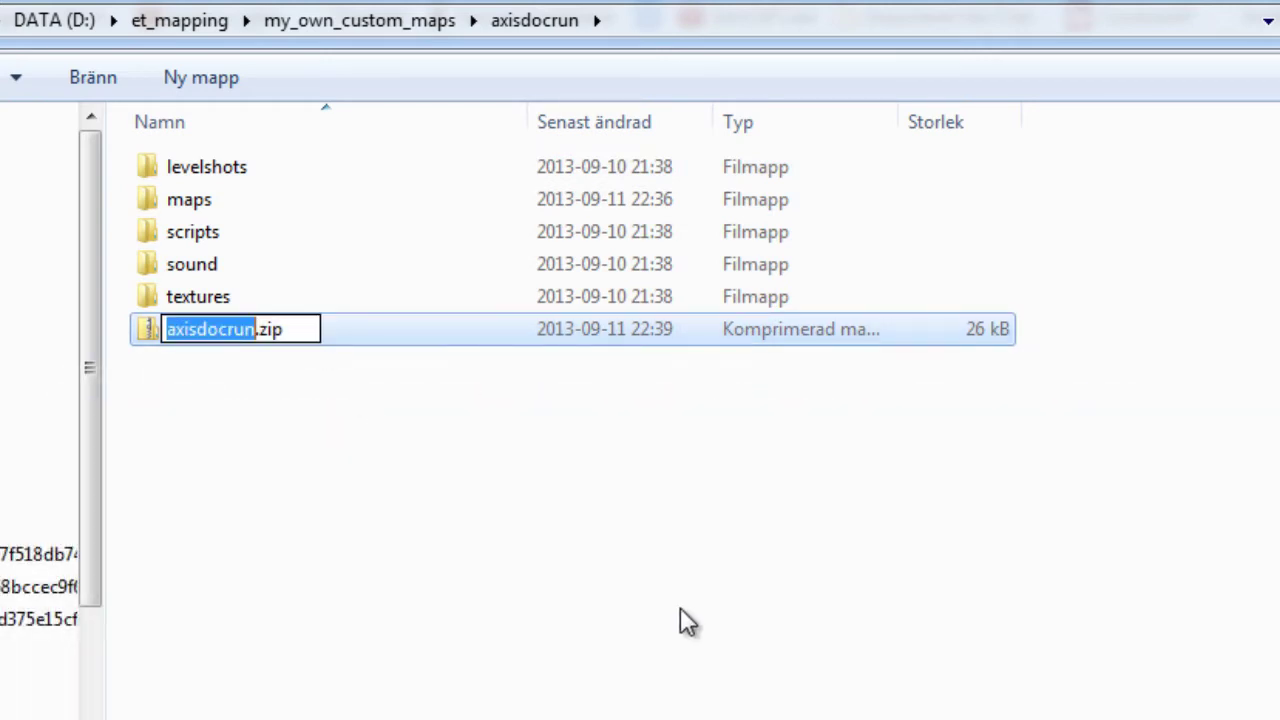
key(End)
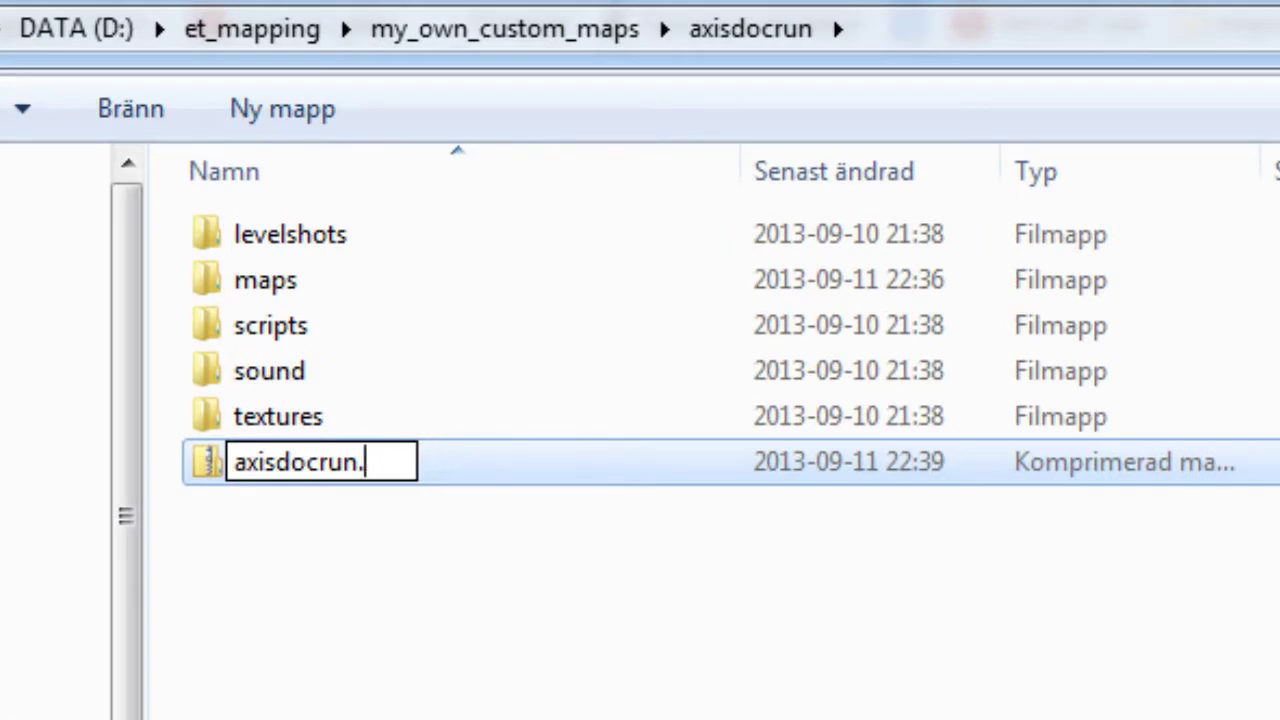
text(pk3)
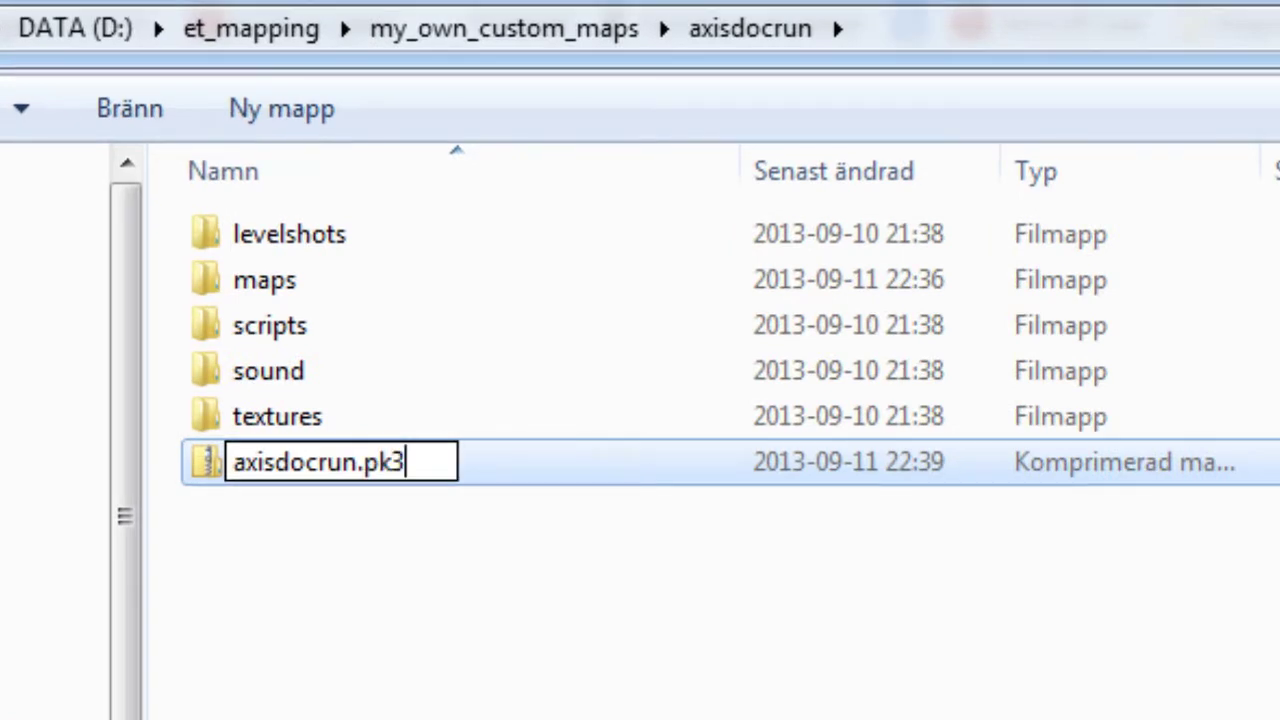
Rename the archive as axisdocrun.pk3 and move it into the etmain folder of Wolfenstein - Enemy Territory
key(Return)
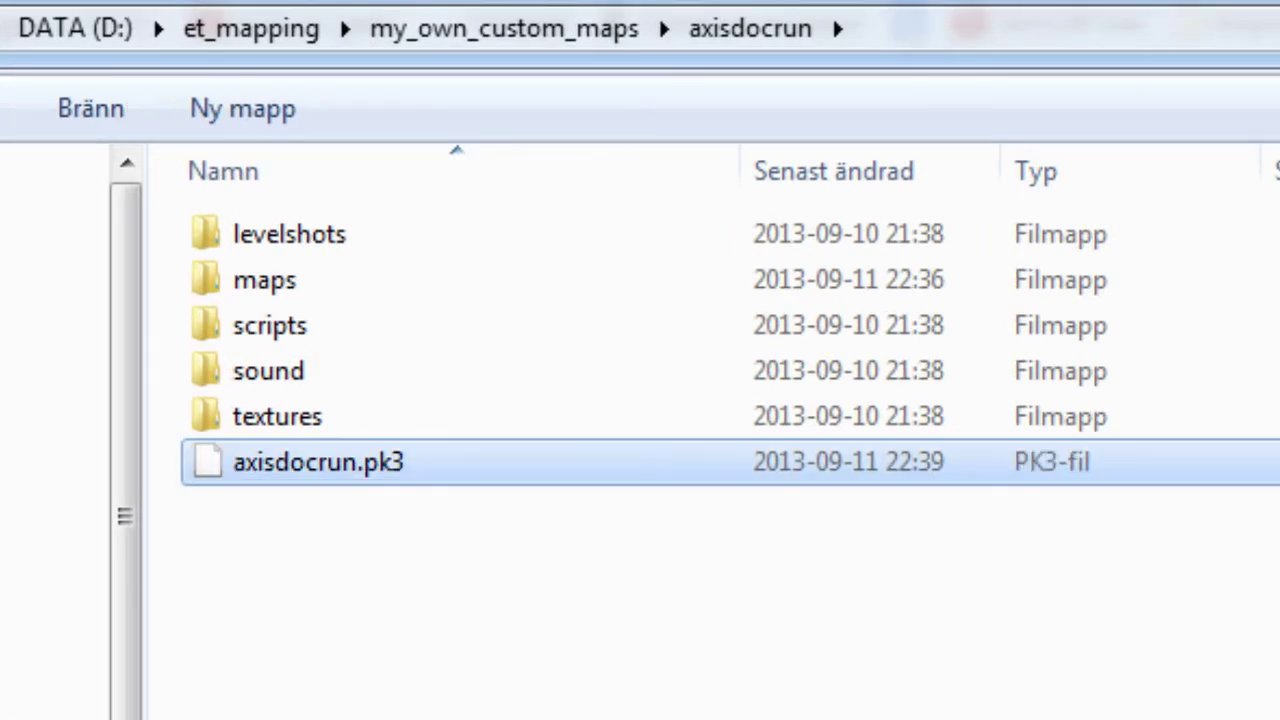
click(206, 464)
key(ctrl+x)
key(alt+Up)
key(alt+Up)
click(588, 328)
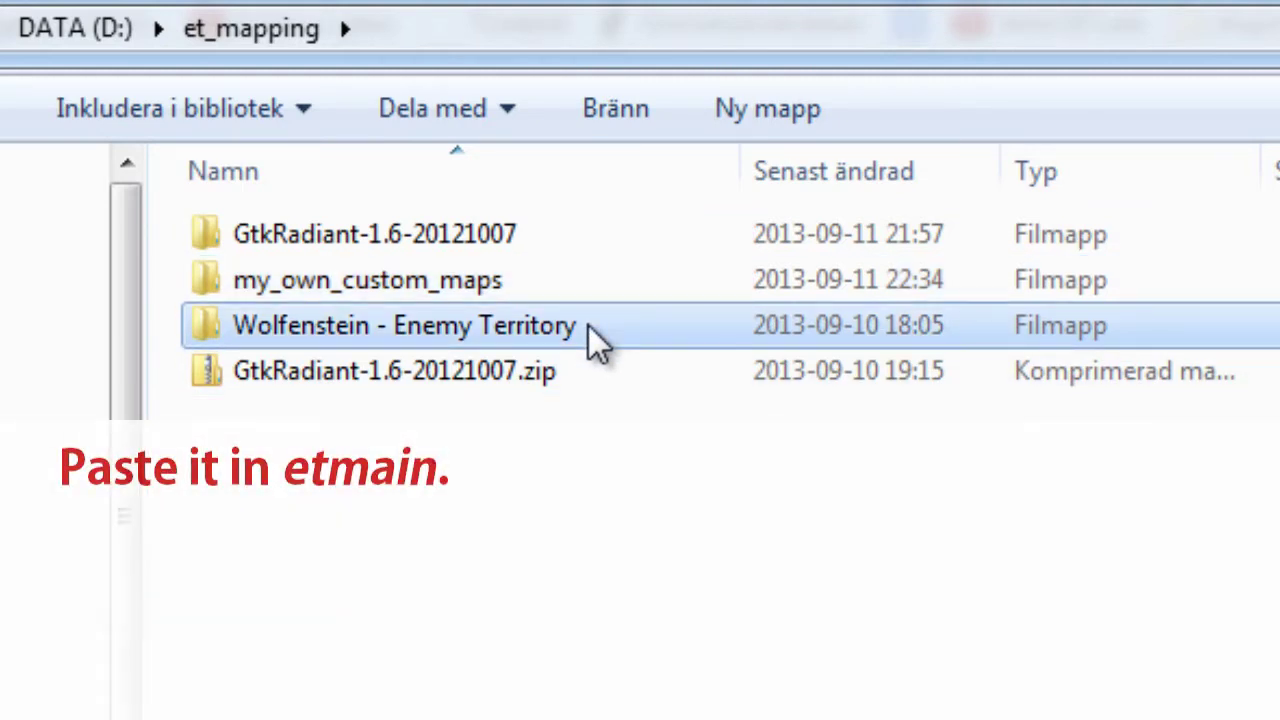
double_click(588, 325)
double_click(385, 283)
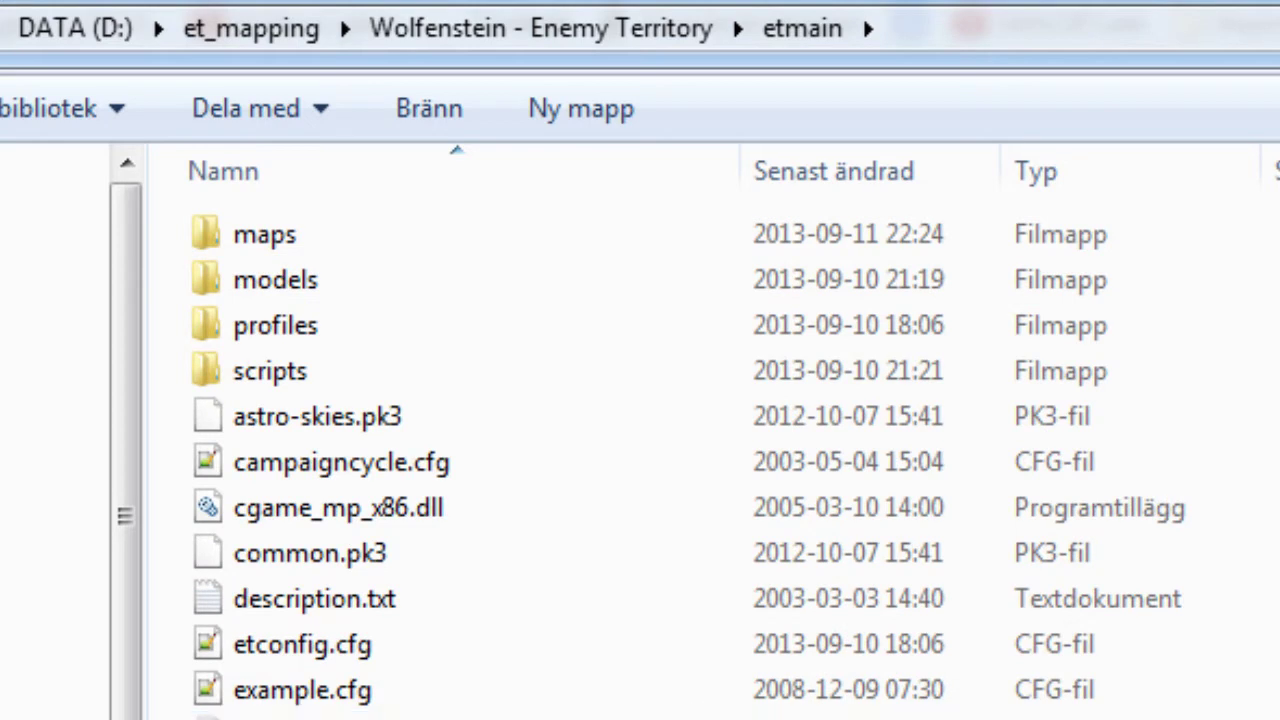
key(ctrl+v)
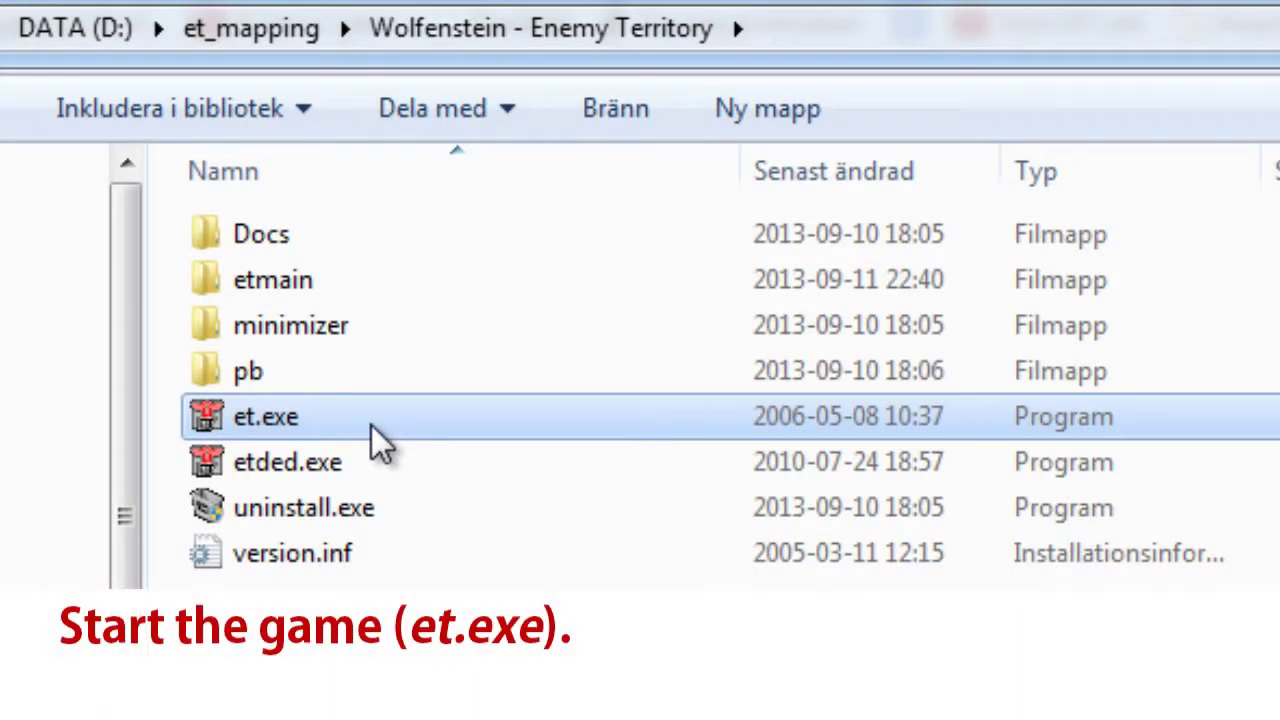
Start the game from et.exe and bring down its console
double_click(371, 425)
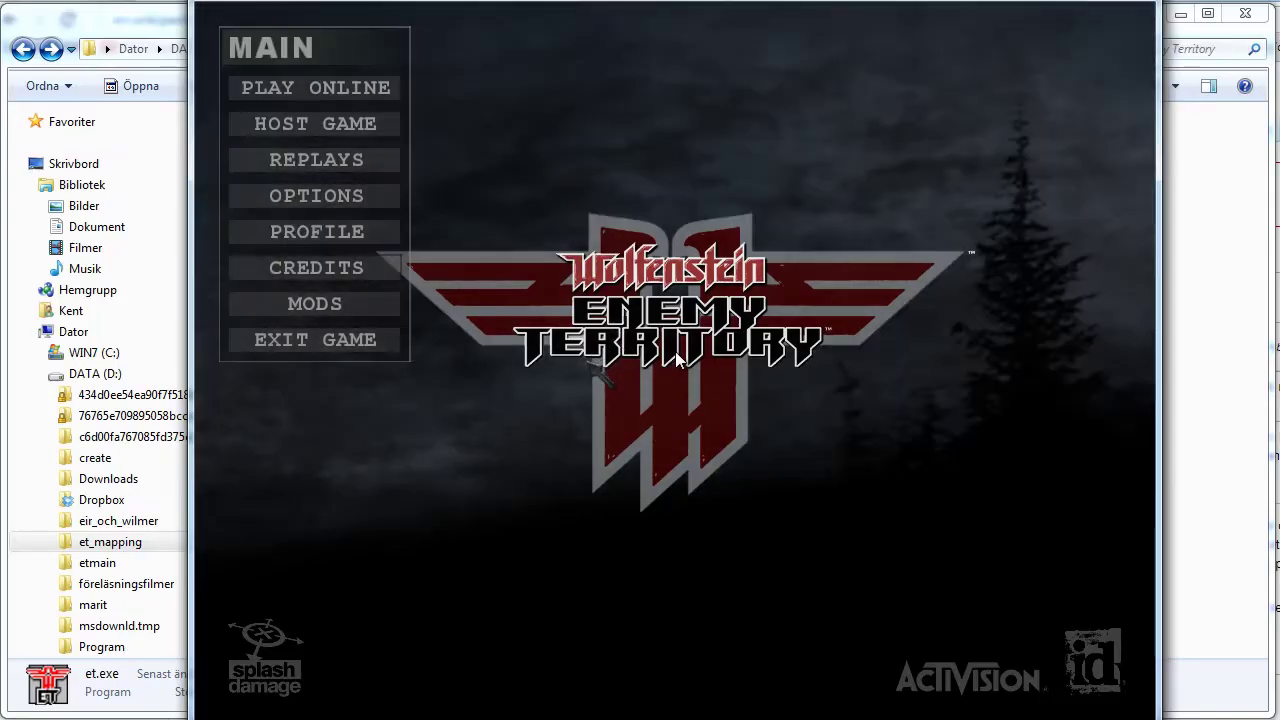
key(grave)
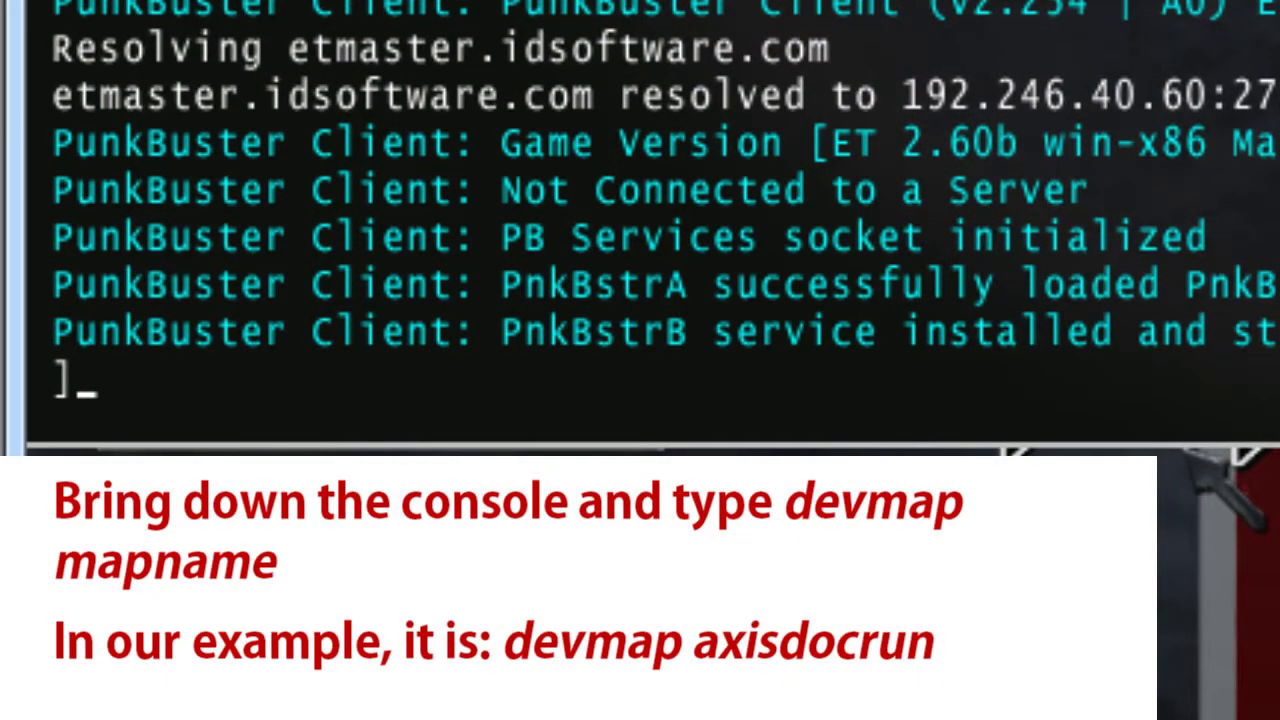
Try to load the map with the console command devmap axisdocs
text(devmap axisdo)
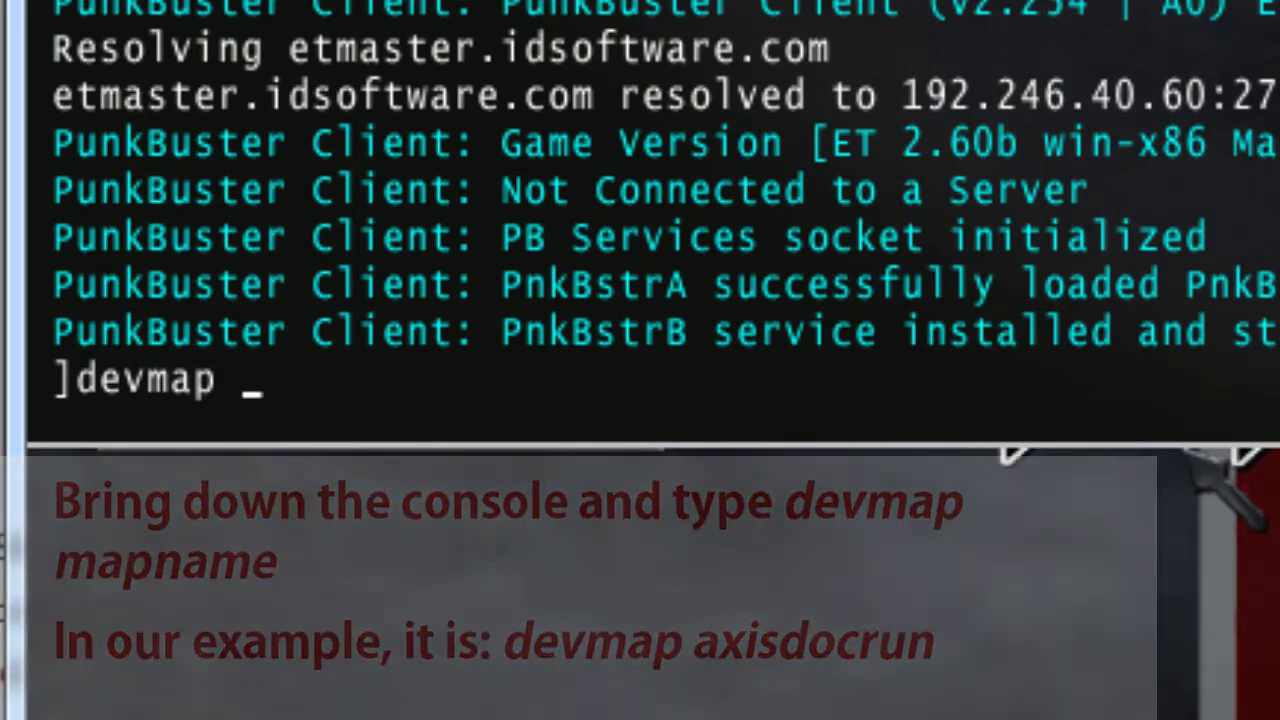
text(cs)
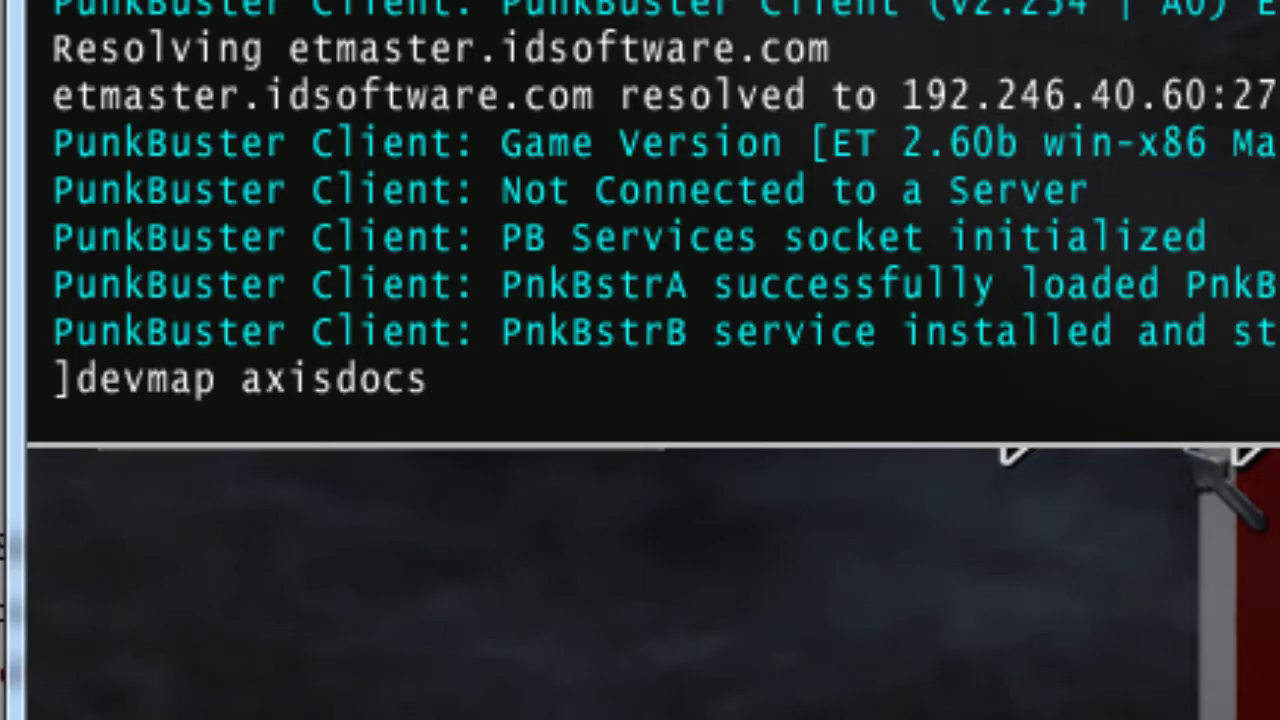
key(Tab)
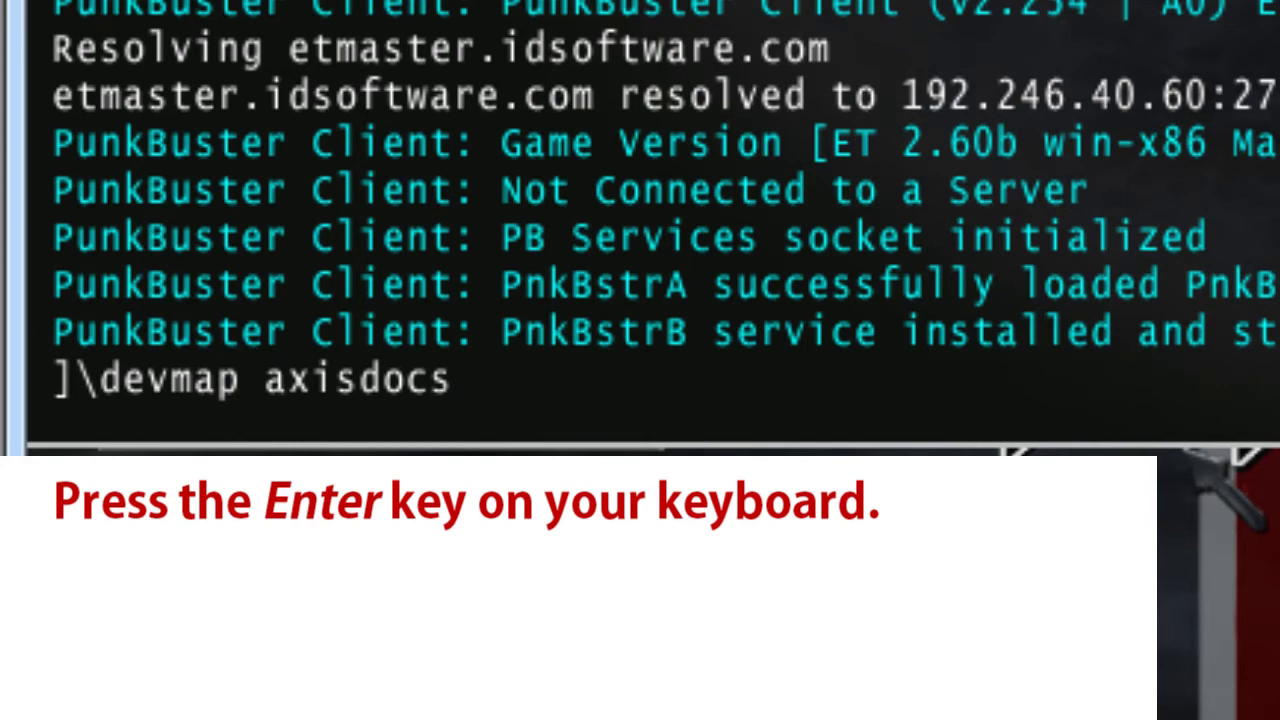
key(Return)
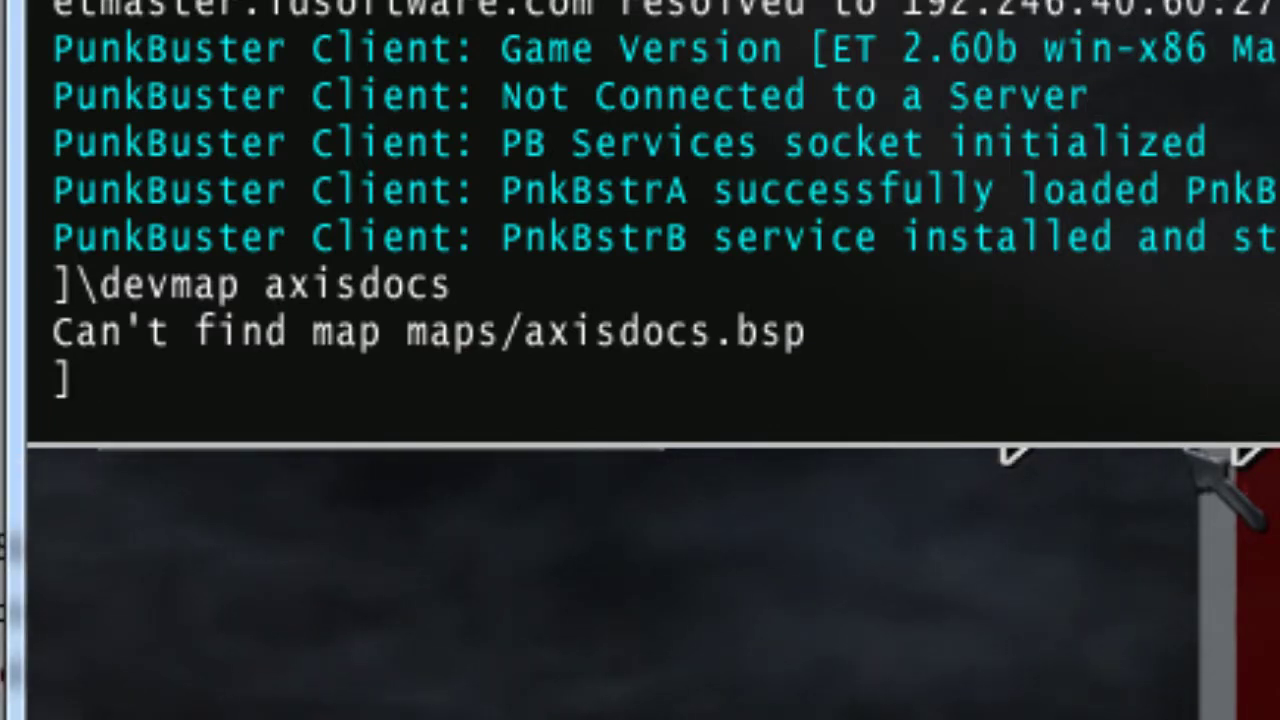
Load the map with the console command devmap axisdocrun and join the Axis team
text(devmap )
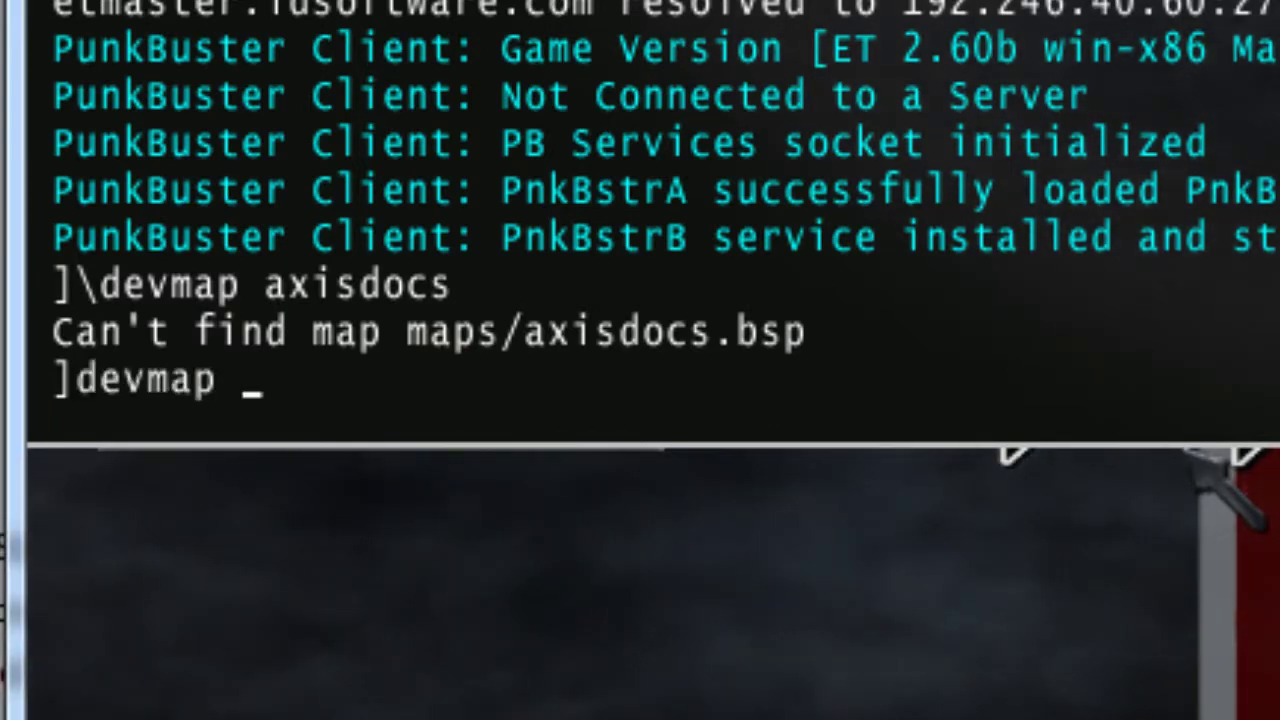
text(axisdocrun)
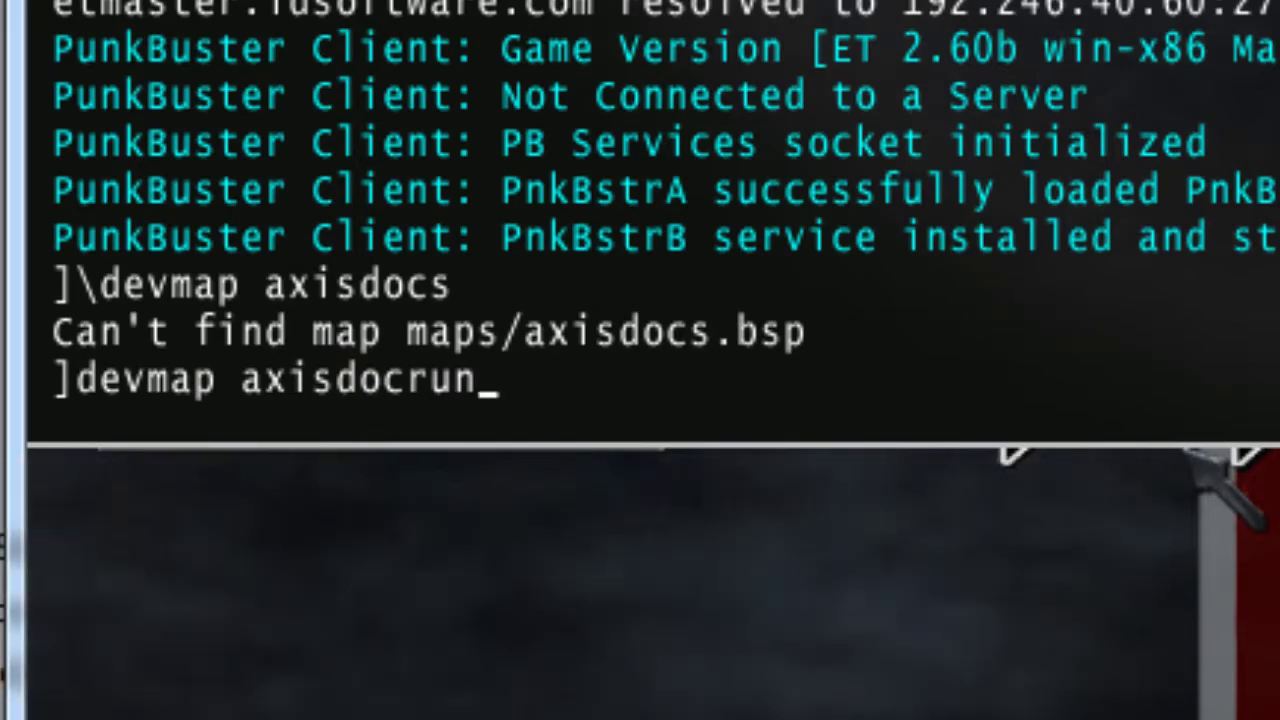
key(Tab)
key(Return)
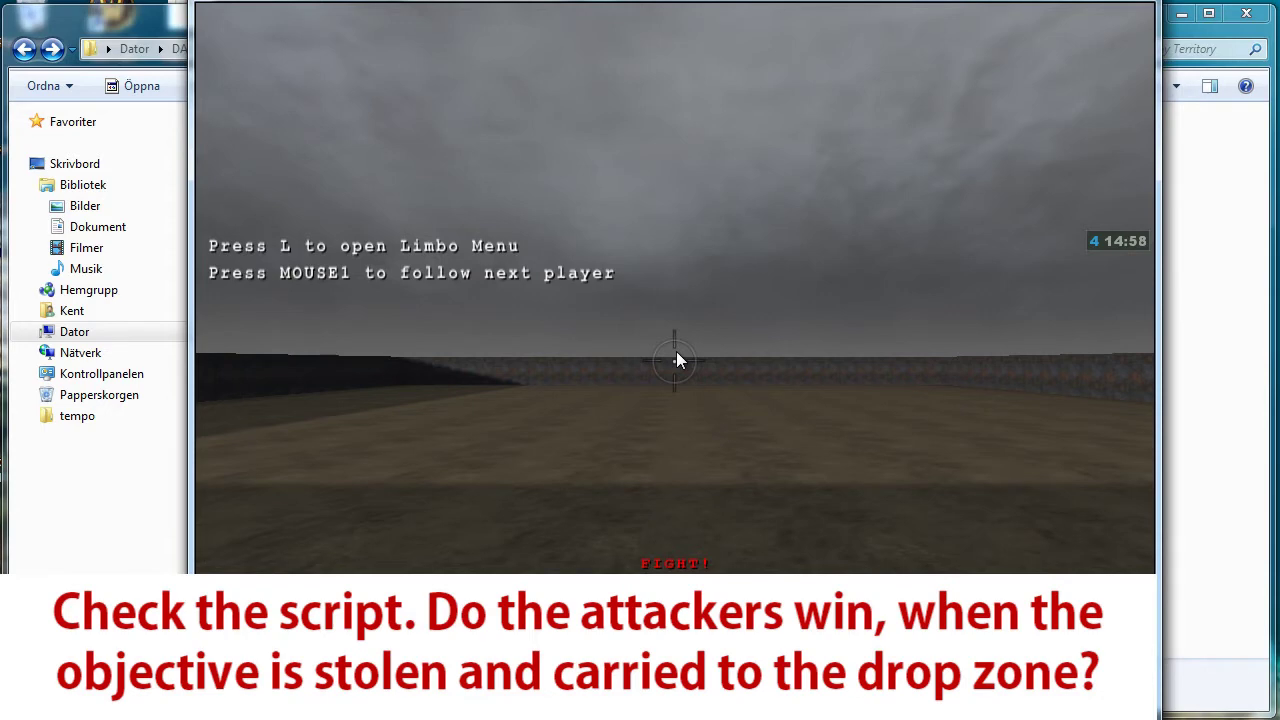
key(l)
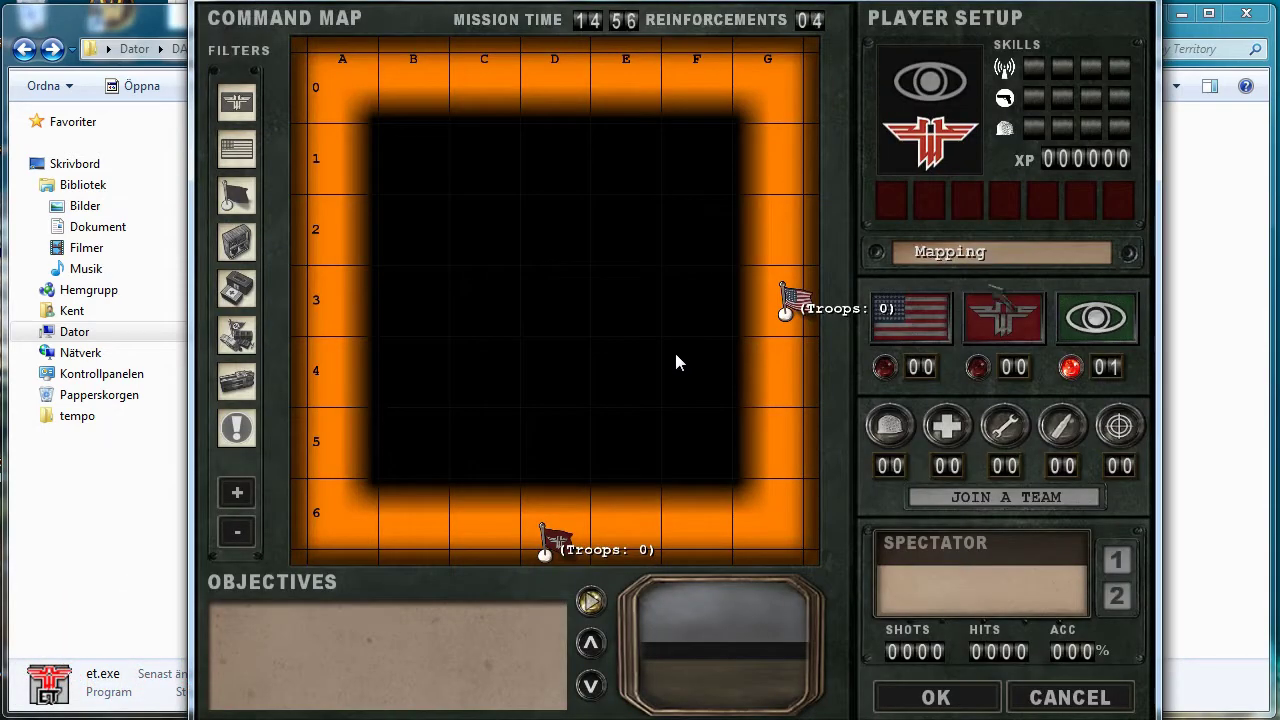
click(939, 696)
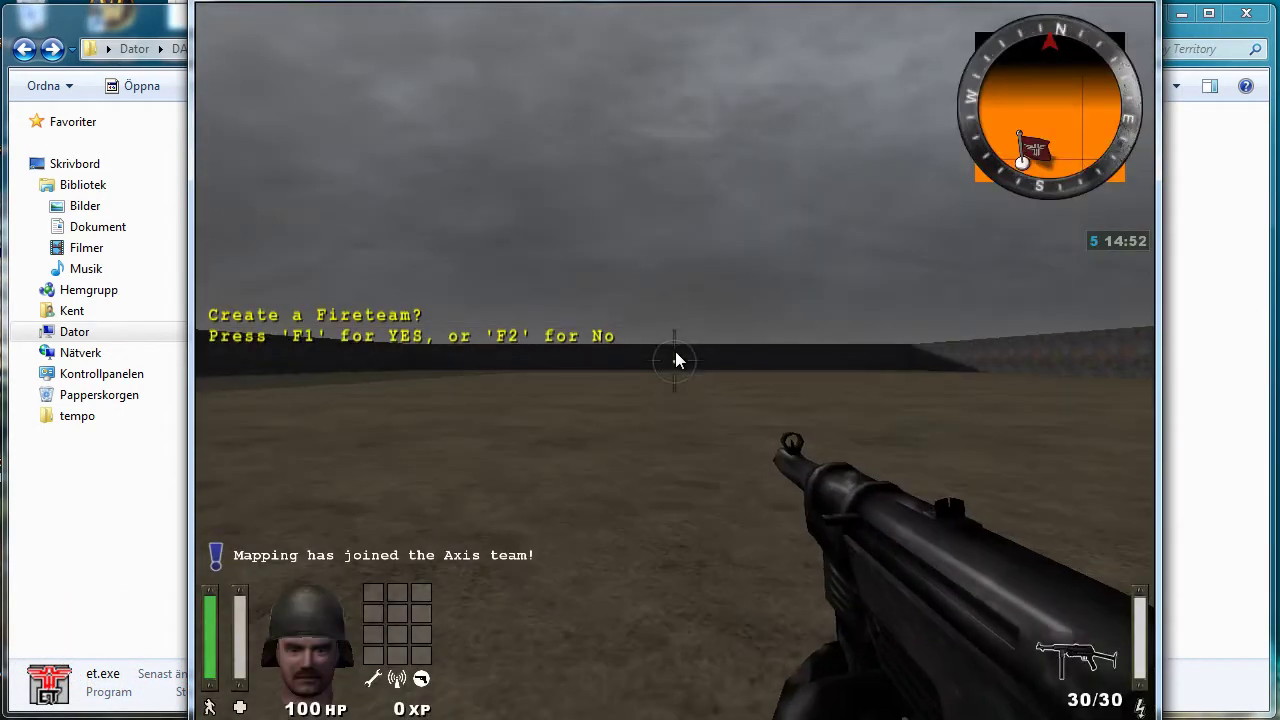
Test the objective by running to the top secret documents, stealing them and carrying them to the drop zone at the radio
key(w)
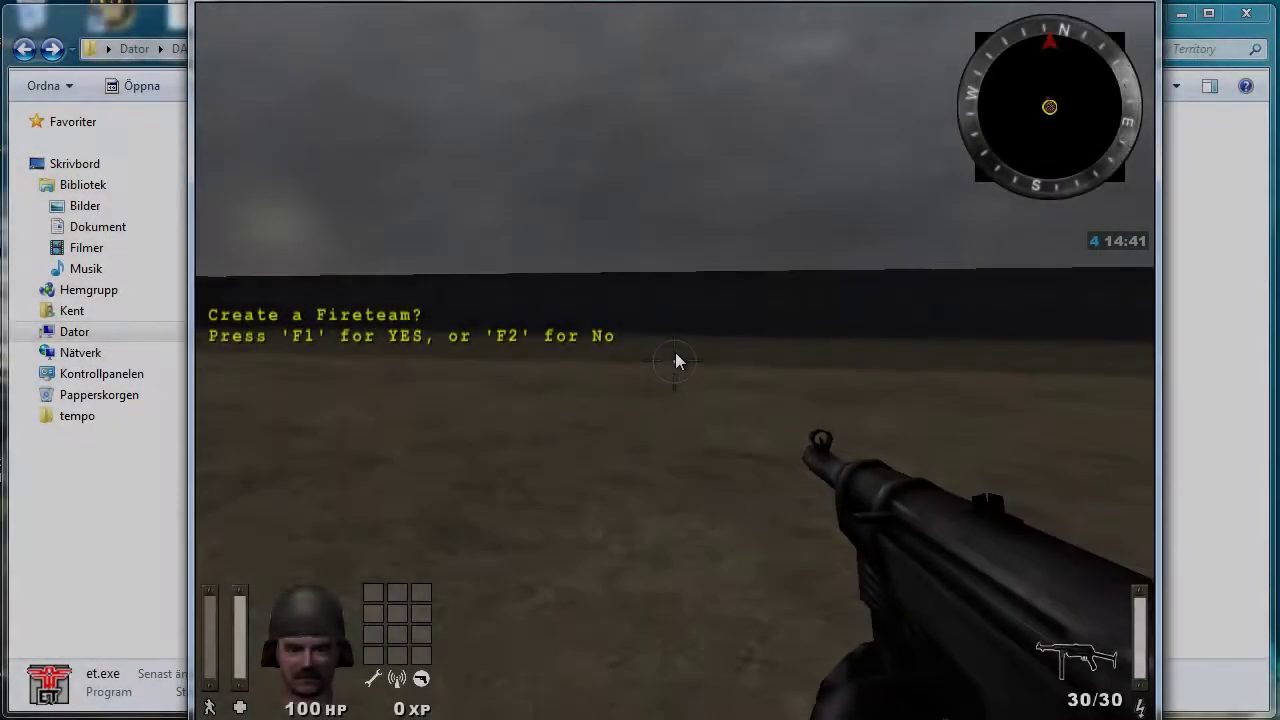
key(w)
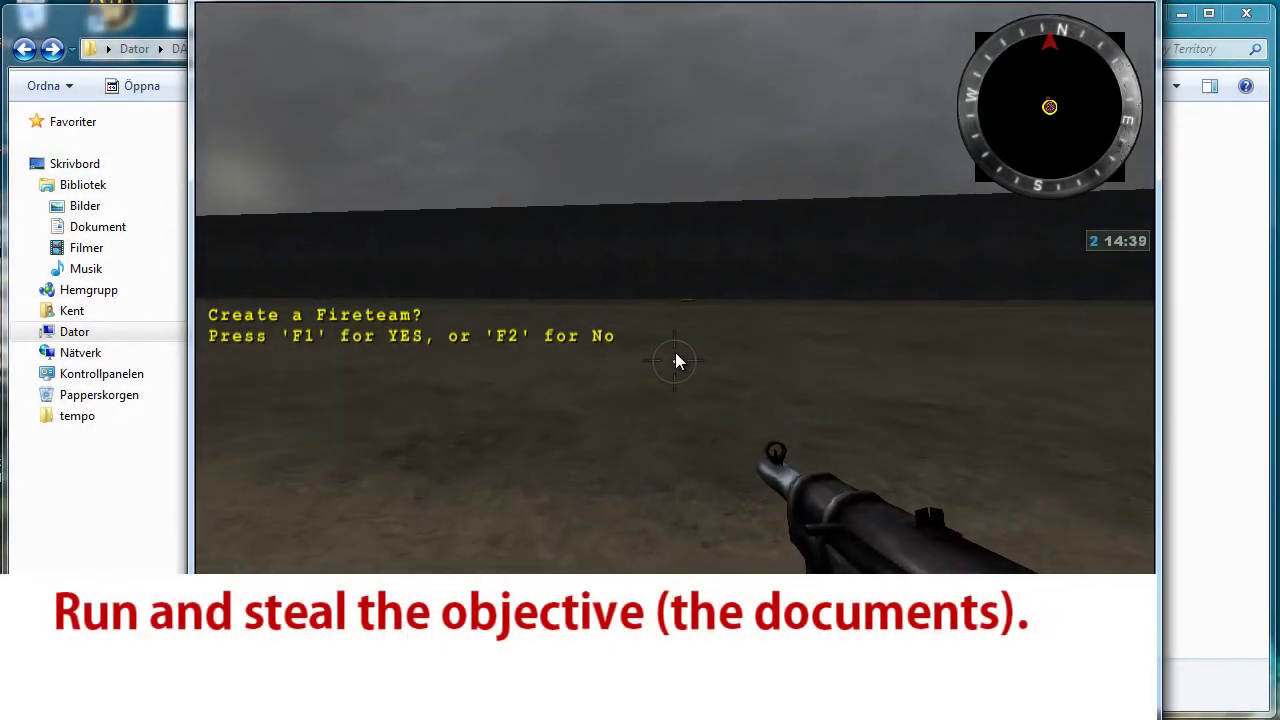
key(w)
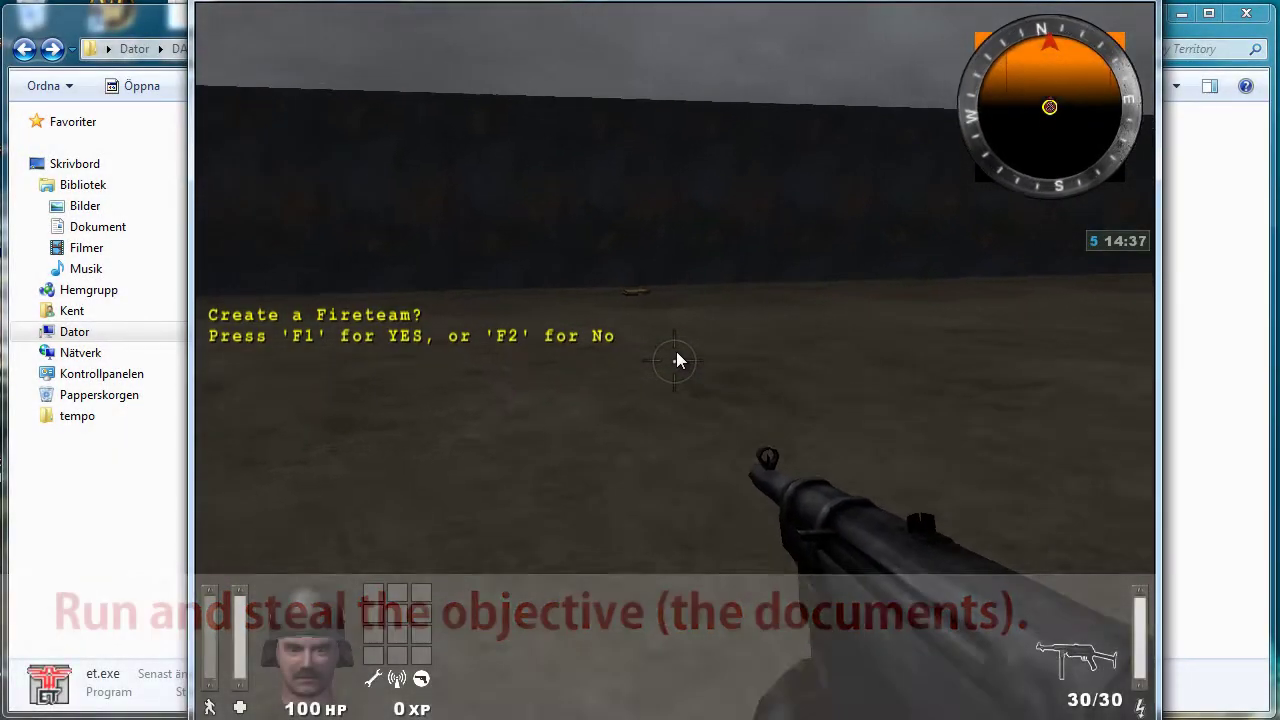
key(w)
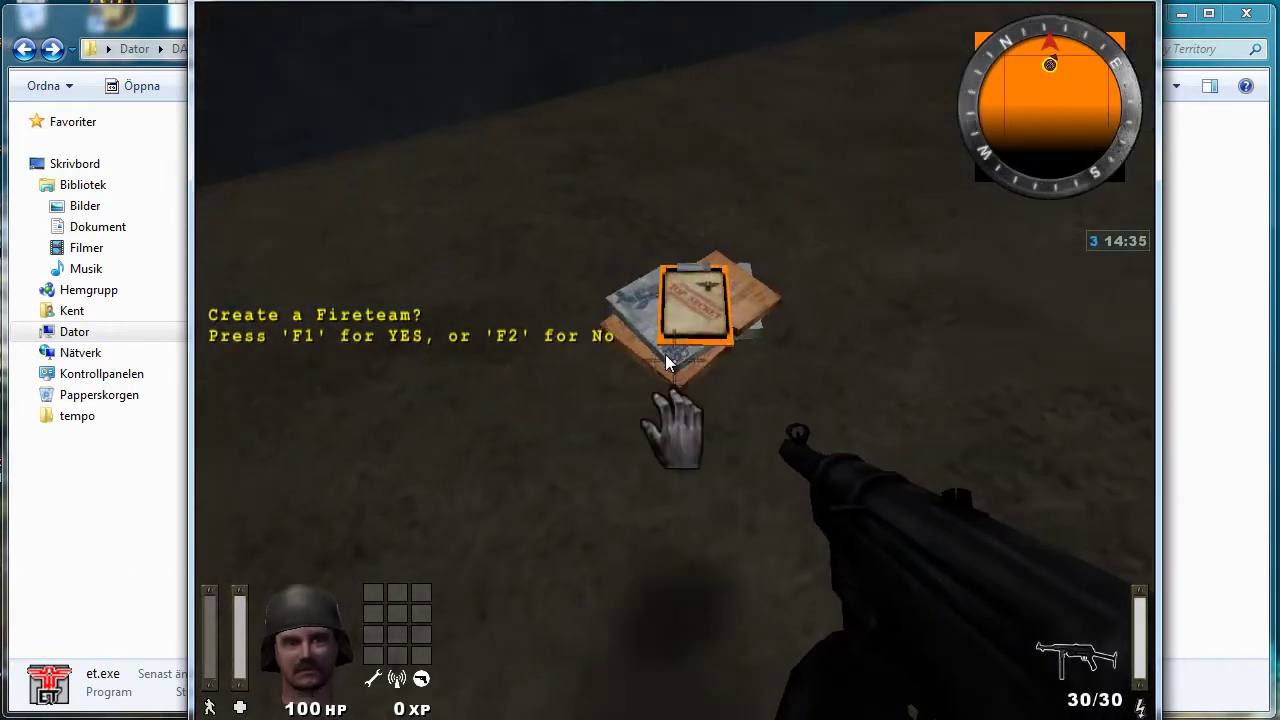
key(d)
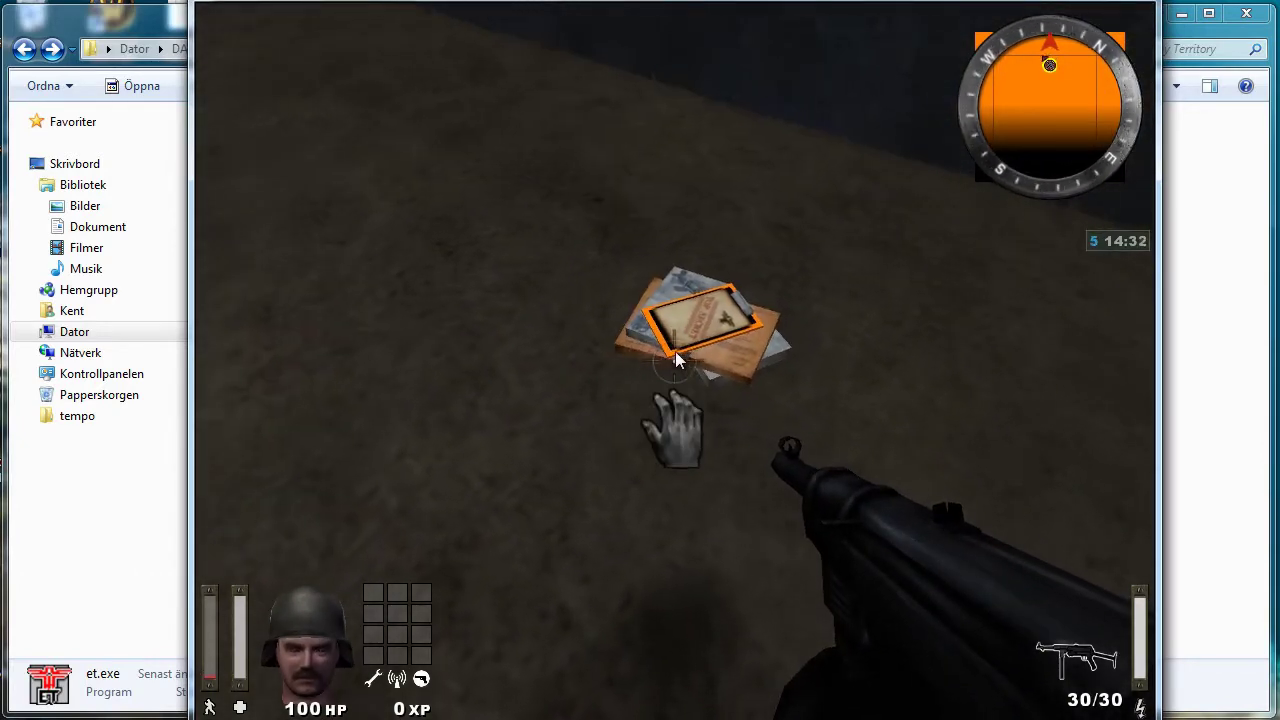
key(w)
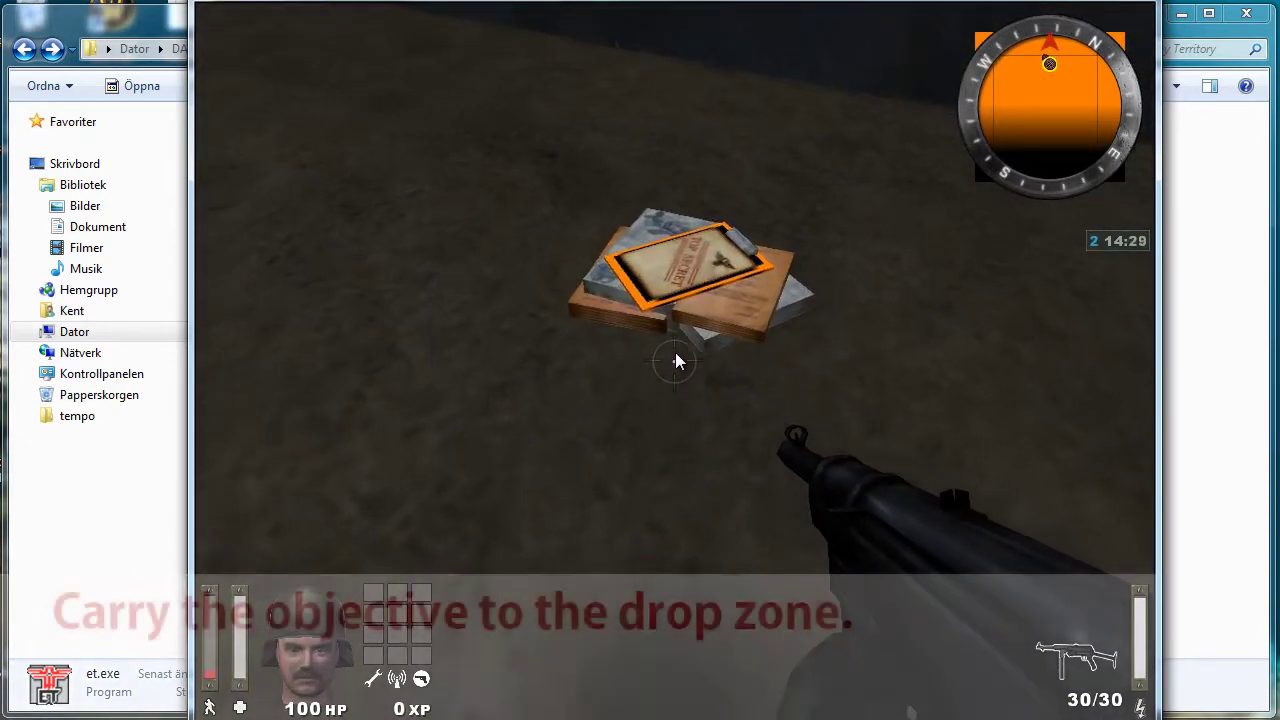
key(f)
key(w)
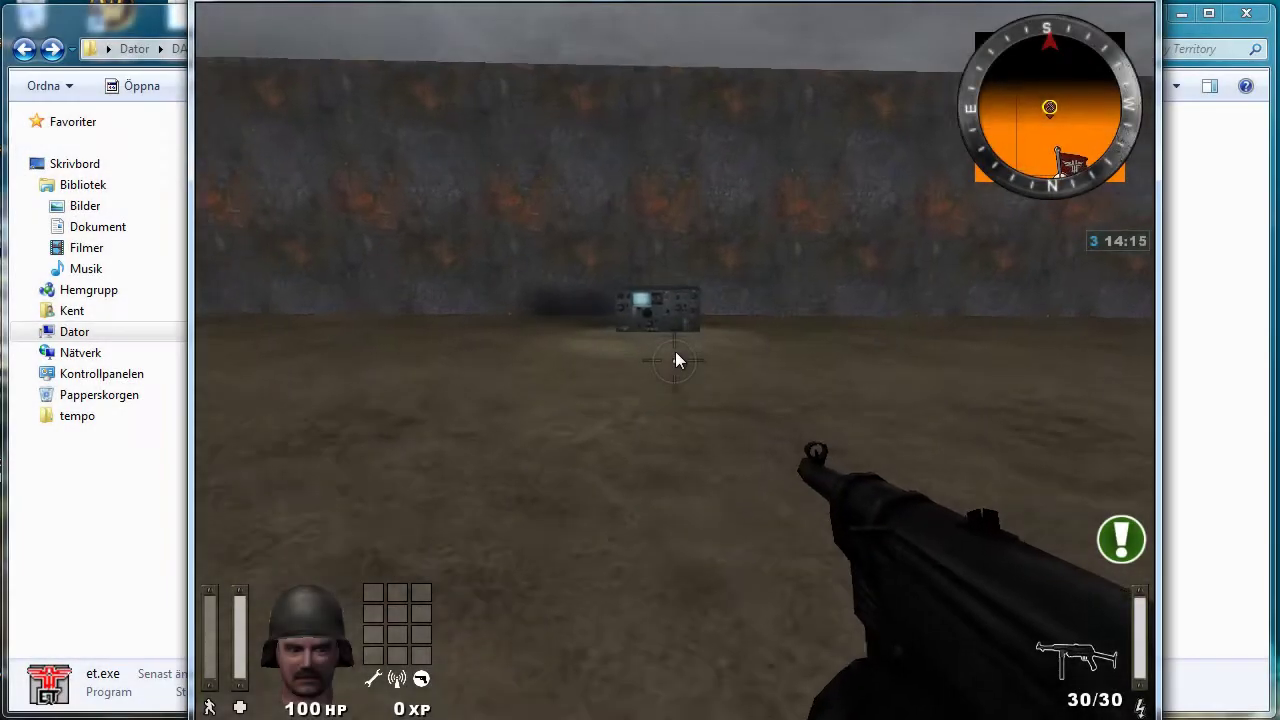
key(w)
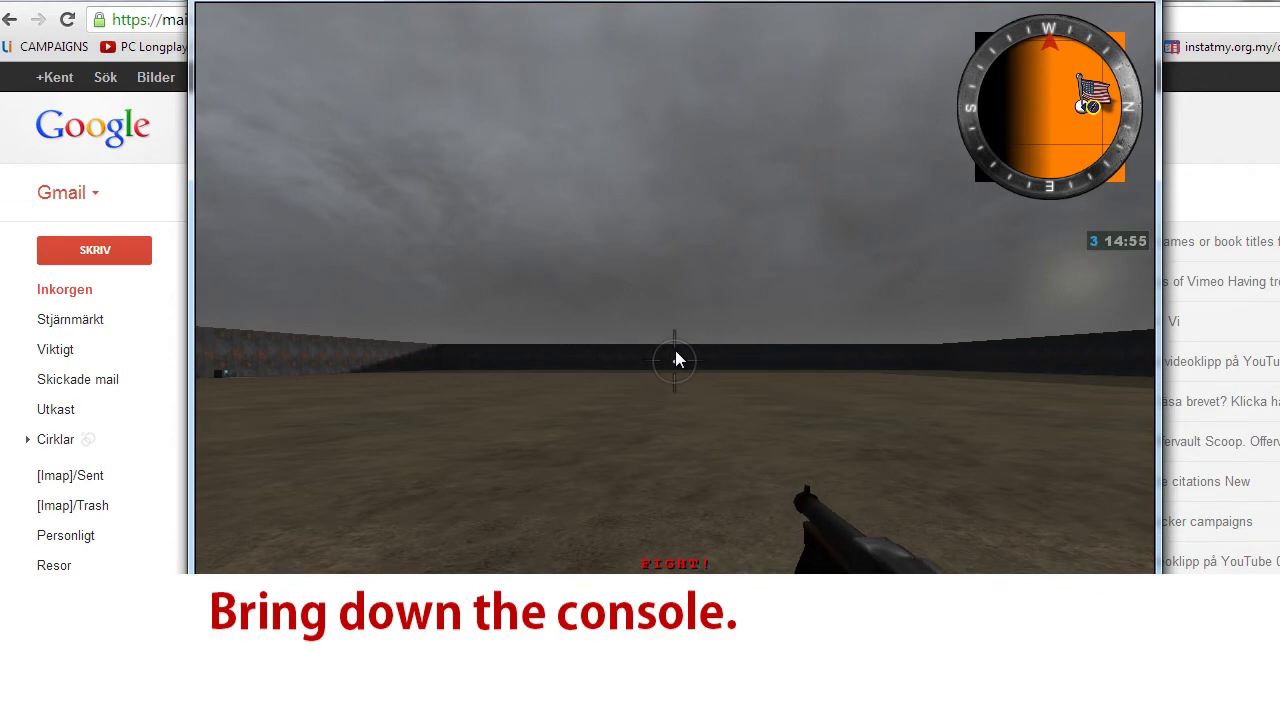
Set the match time limit to 0.5 with the timelimit console command and return to the game
key(grave)
text(tim)
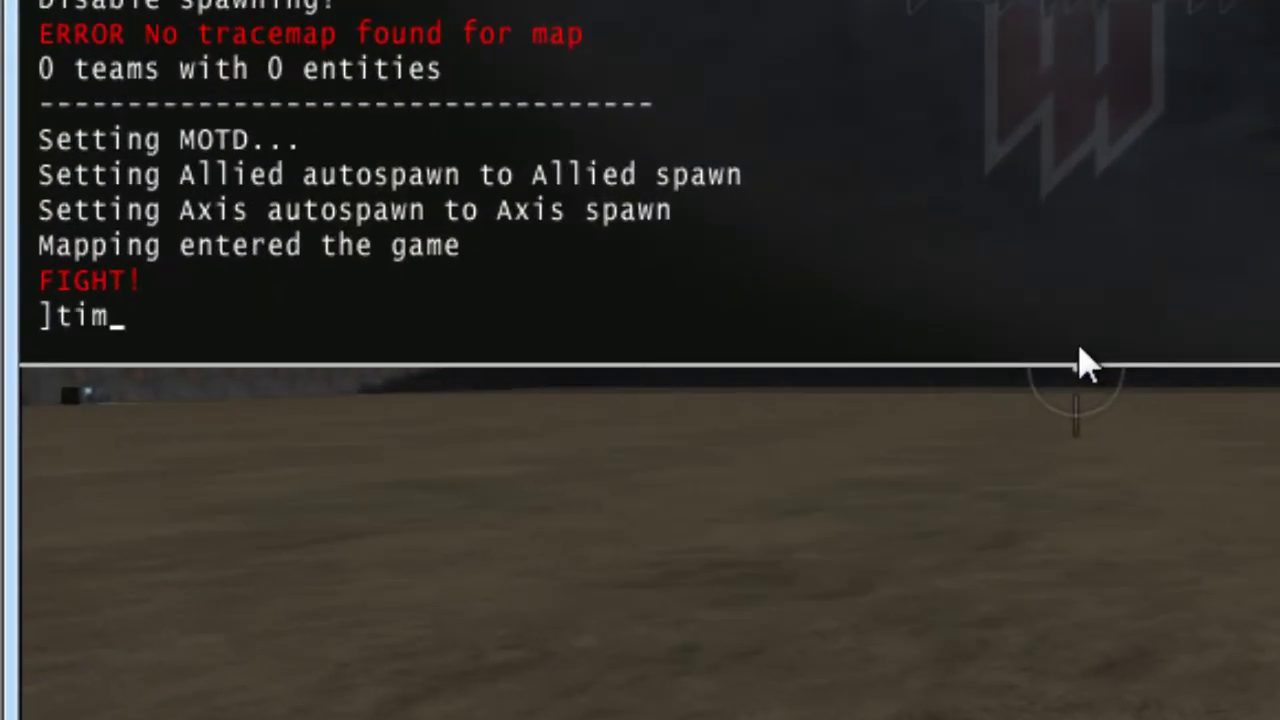
text(elimit 0.5)
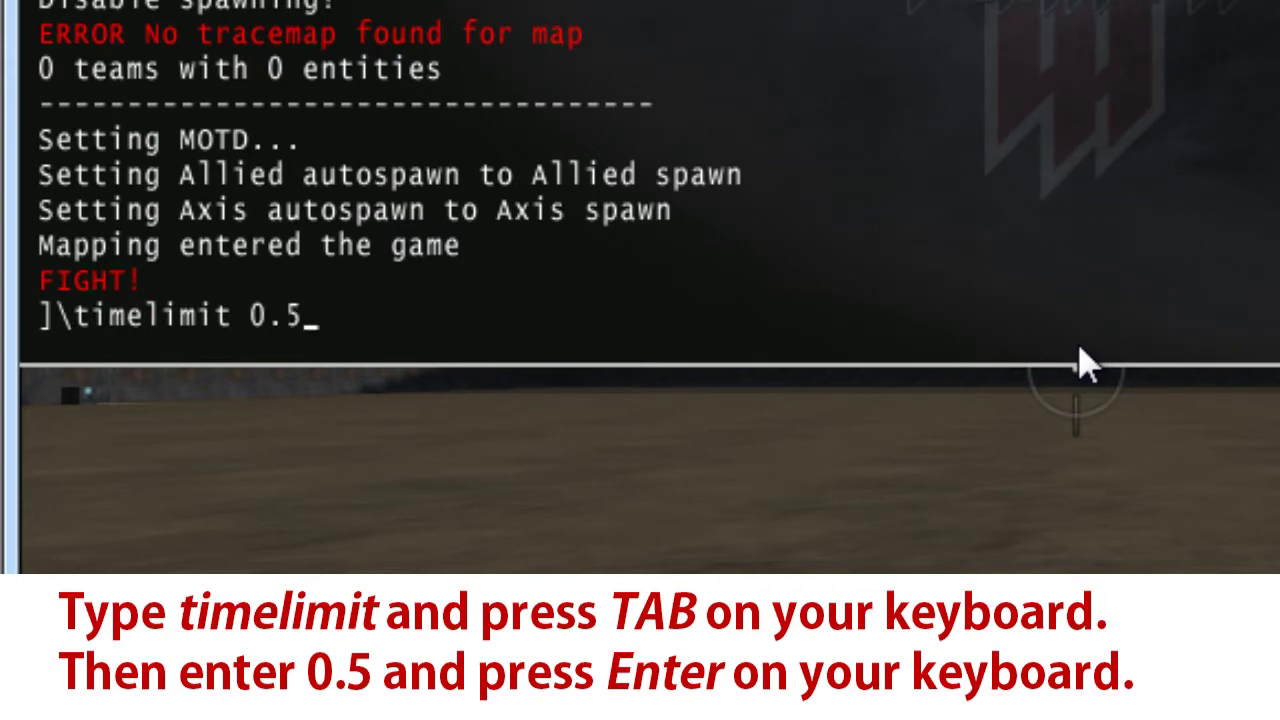
key(Return)
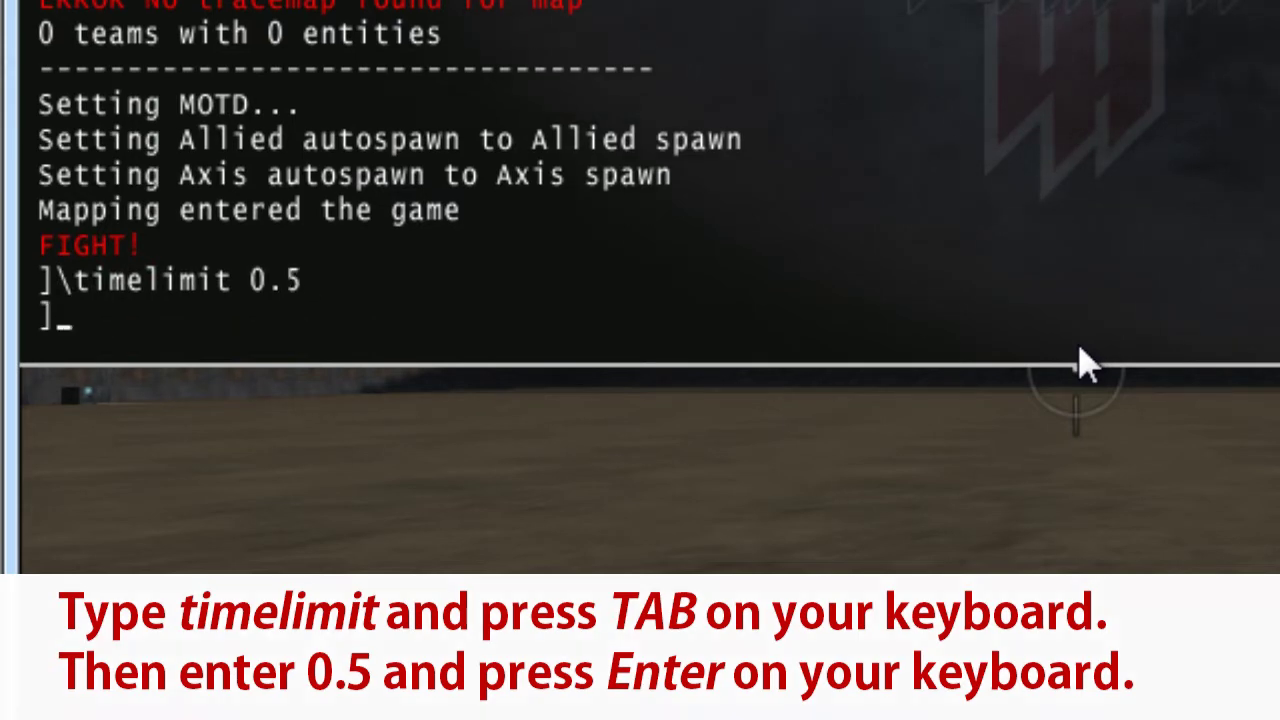
key(grave)
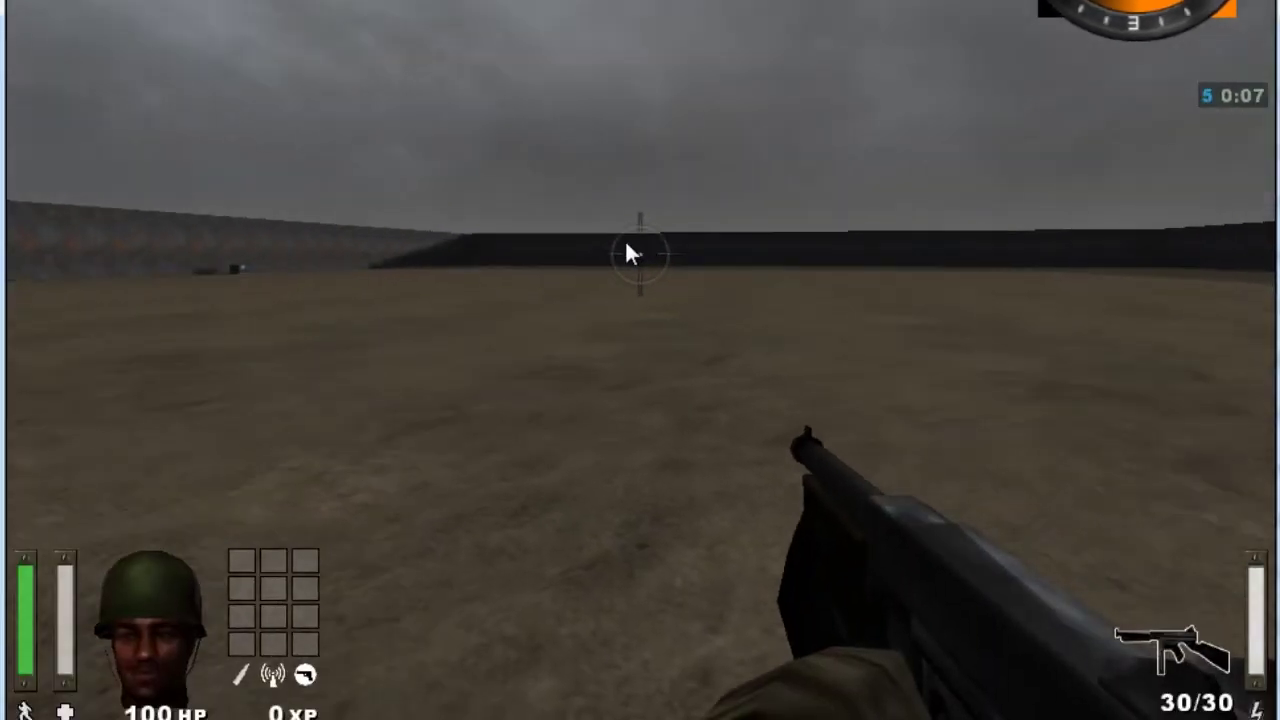
View the distant radio at the wall through the binoculars
key(b)
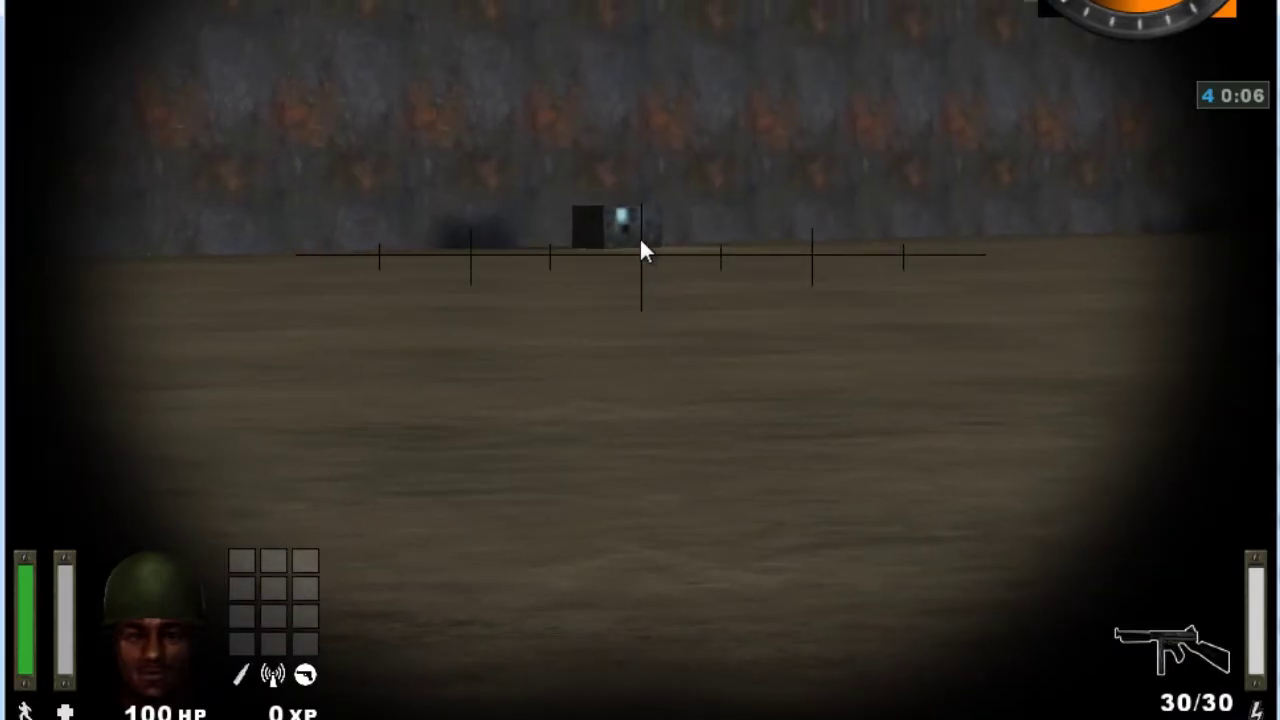
key(b)
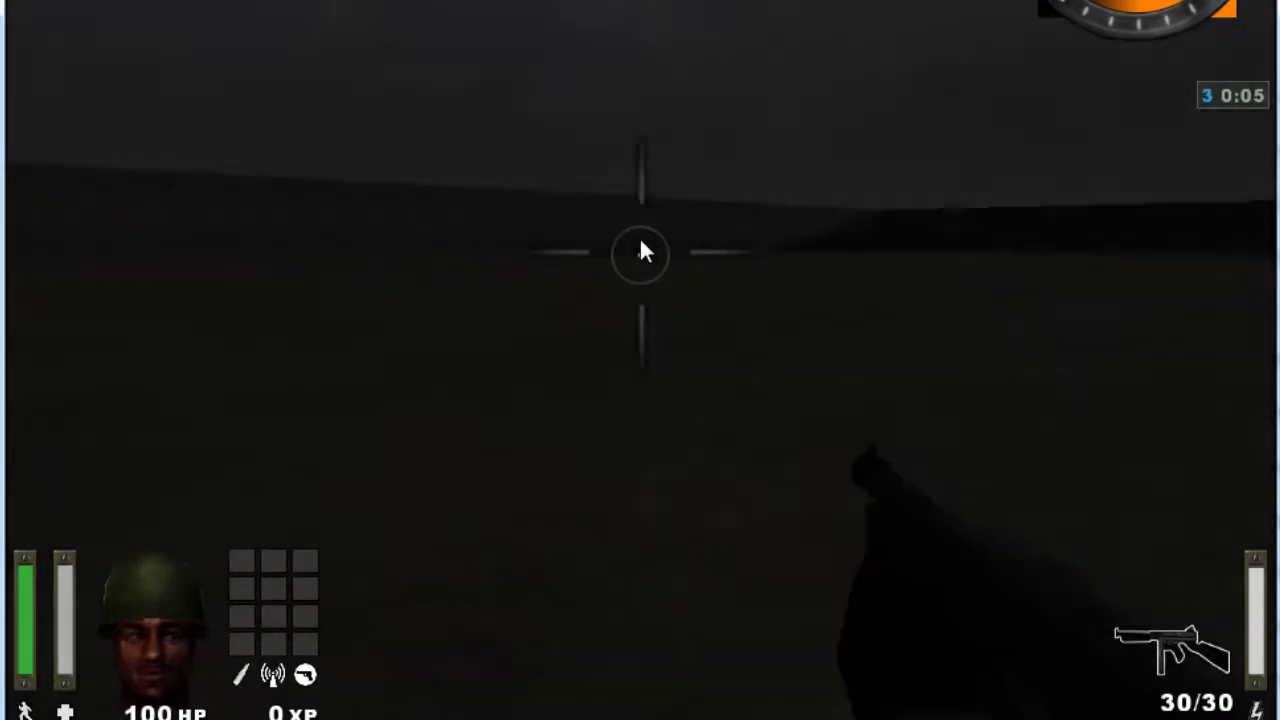
key(b)
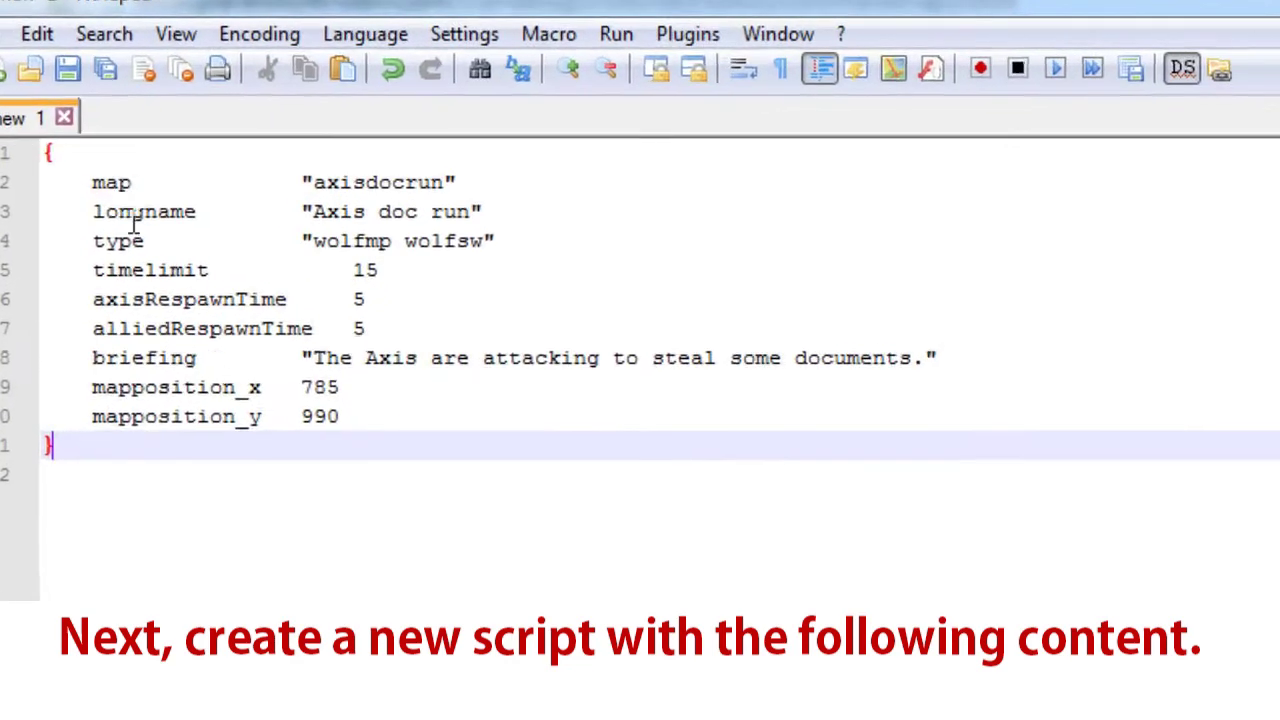
End the map description script with a blank line and save it as axisdocrun.arena in the scripts folder inside axisdocrun
key(Return)
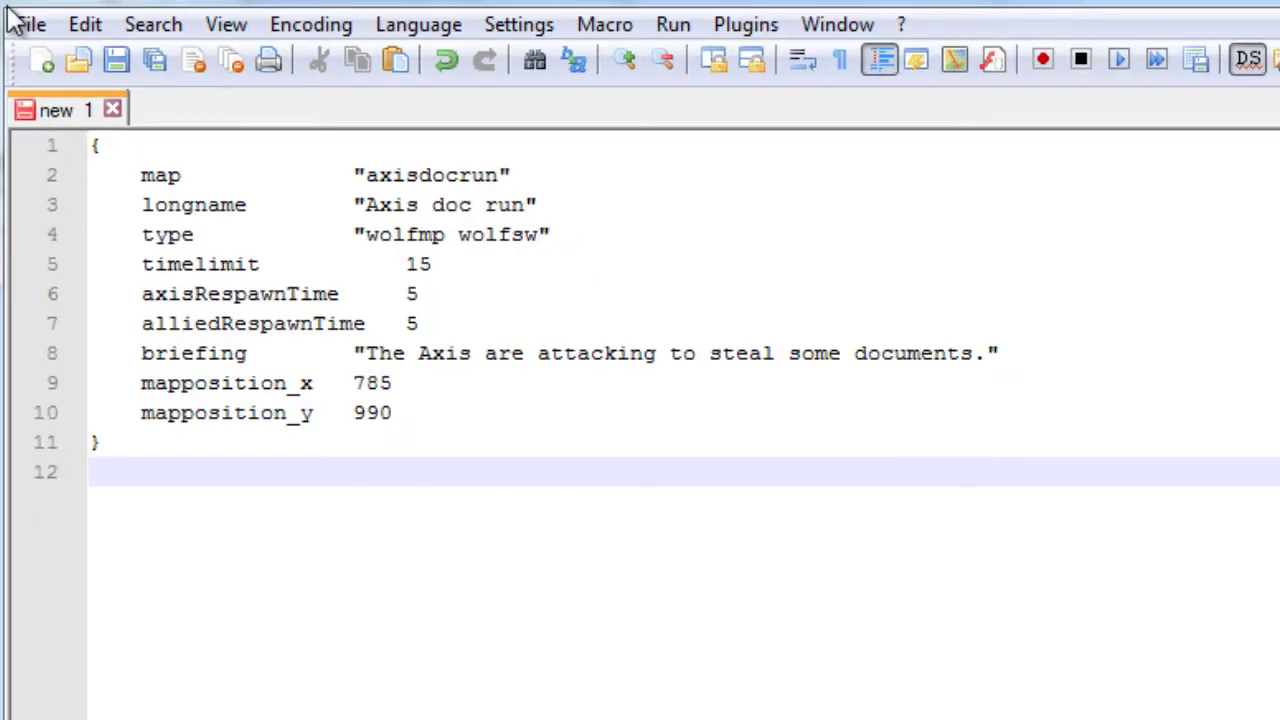
click(22, 24)
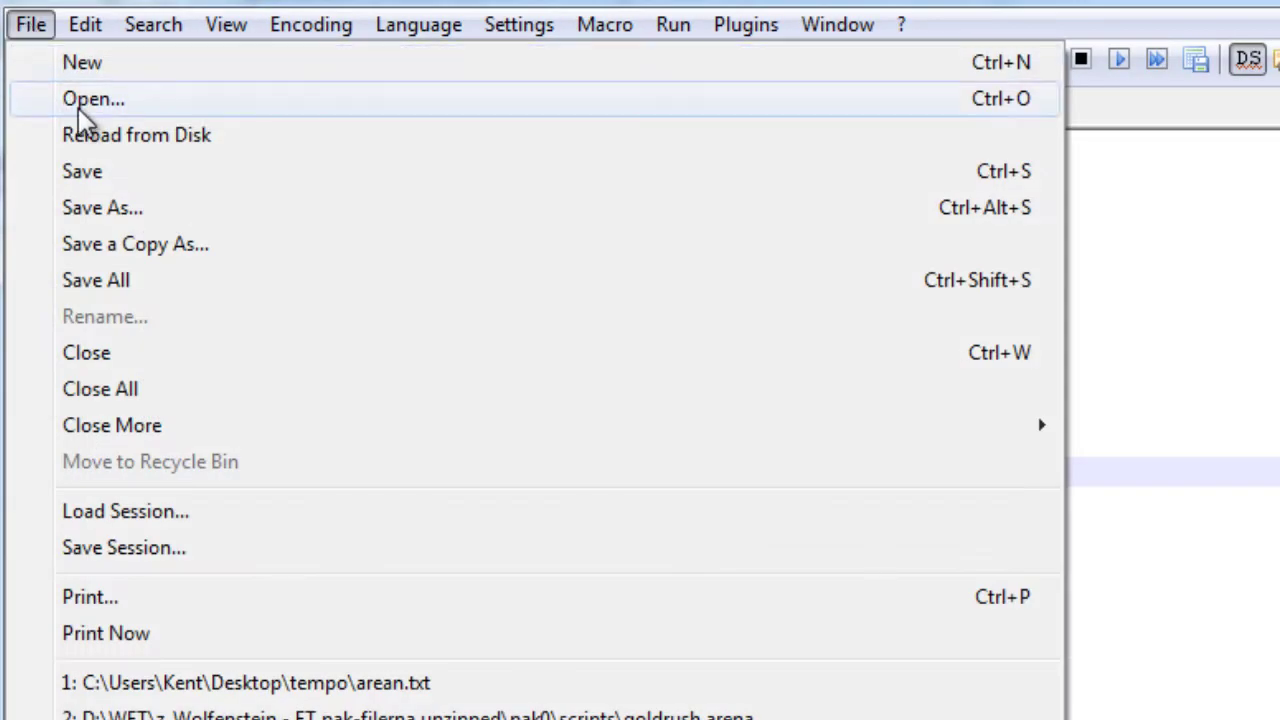
click(113, 184)
double_click(880, 347)
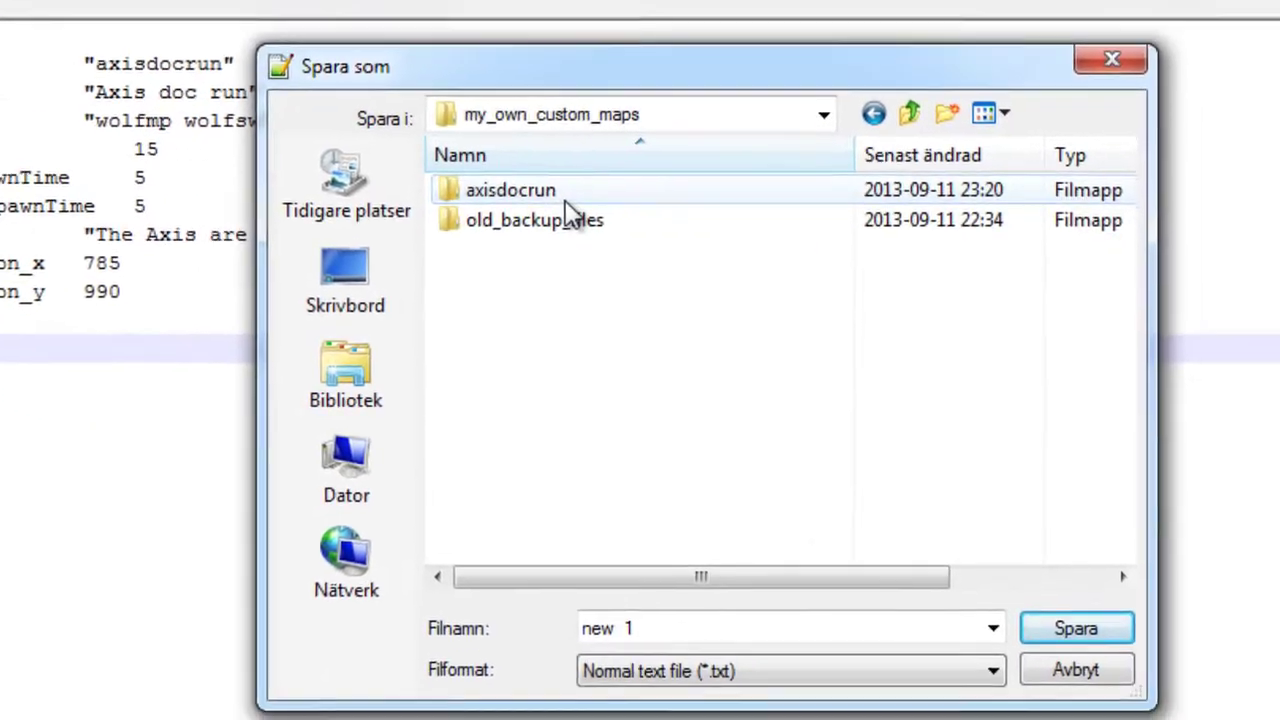
double_click(820, 312)
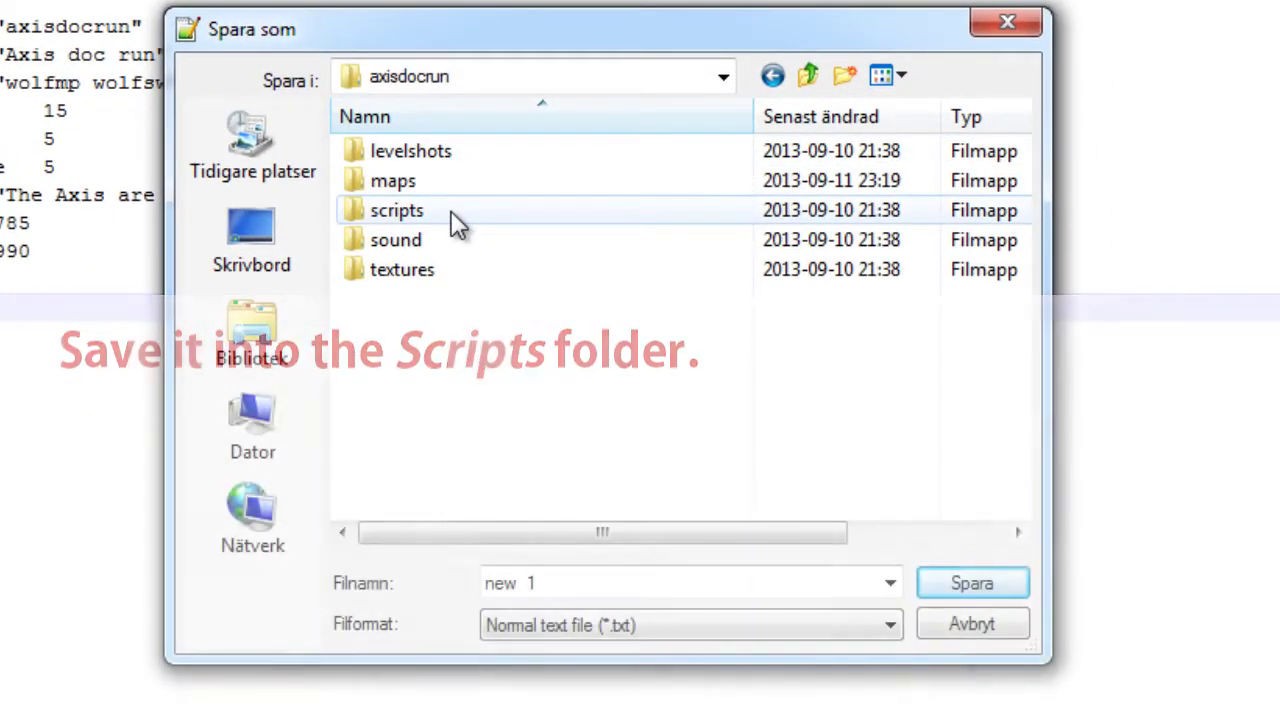
double_click(451, 223)
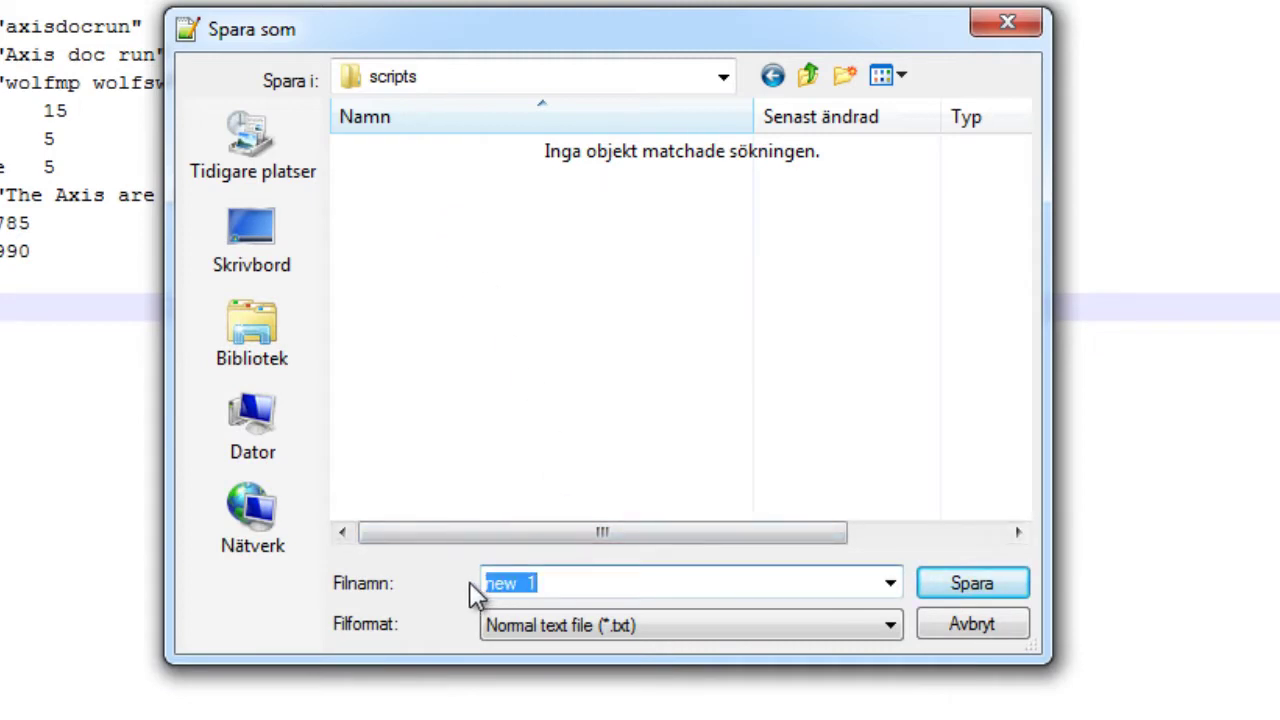
text(axisdocrun)
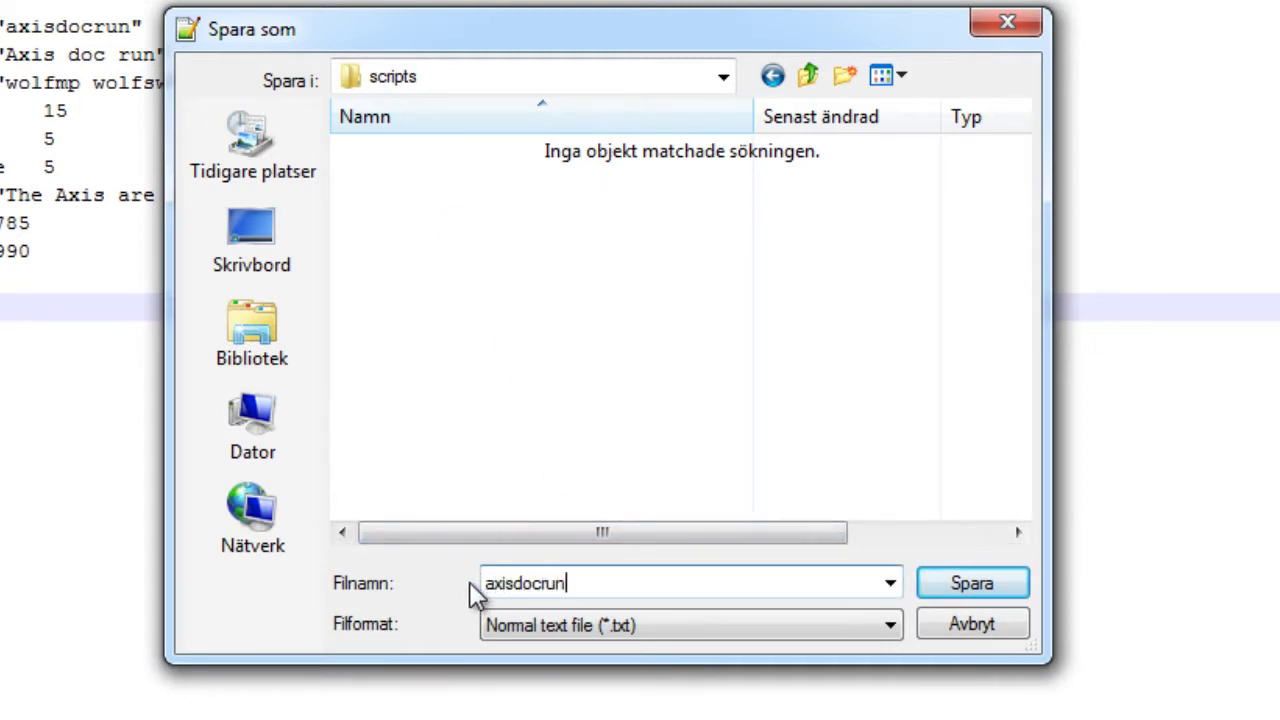
text(.arena)
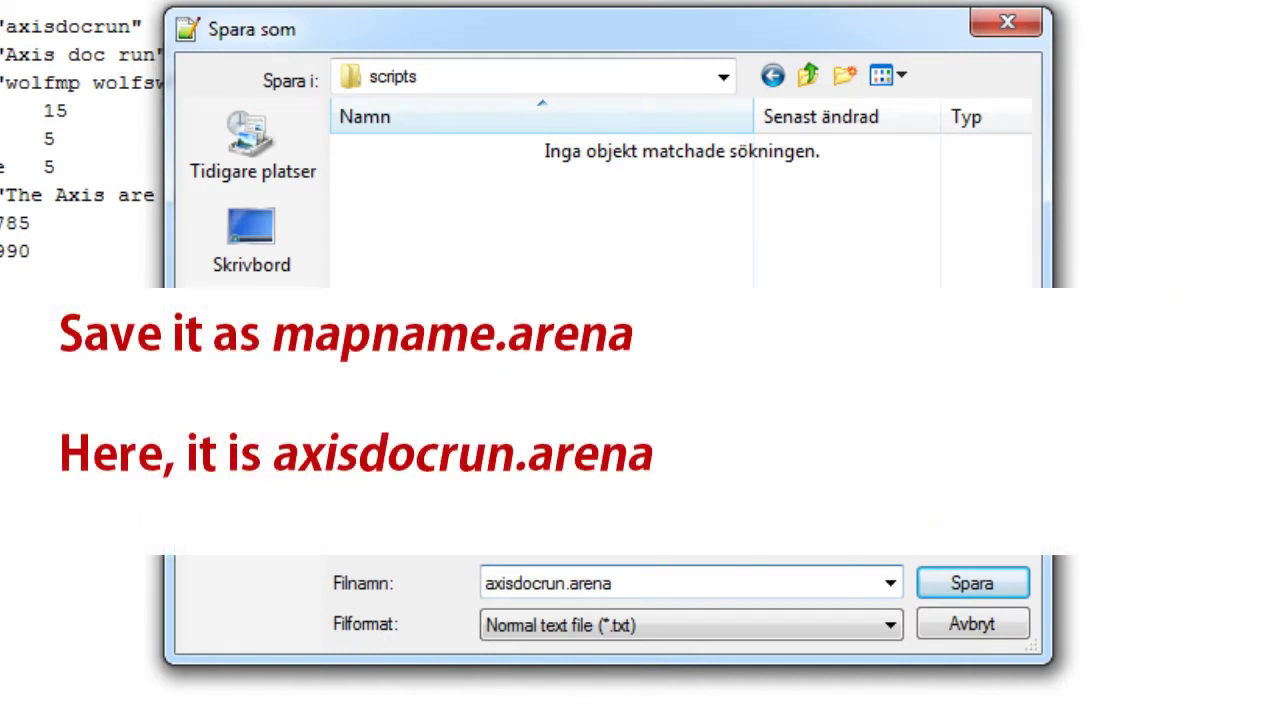
click(952, 580)
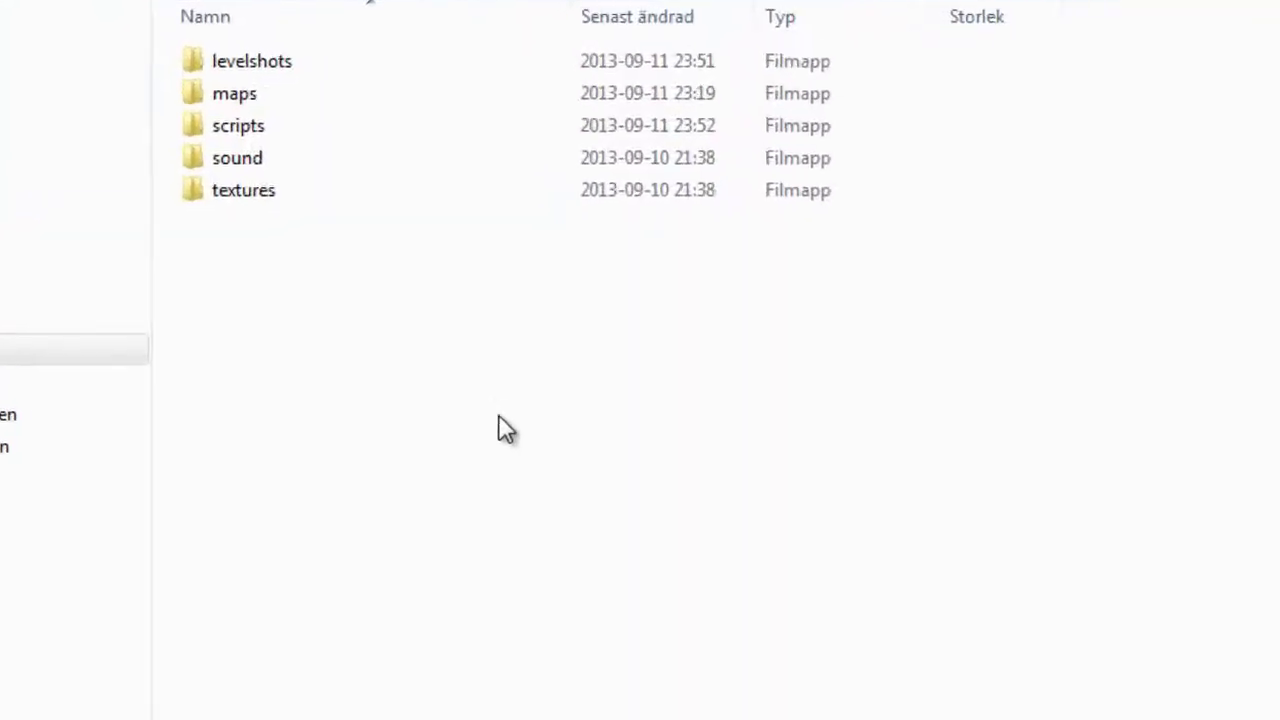
Compress the levelshots, maps, scripts, sound and textures folders together into one zip archive
drag(461, 356, 181, 57)
right_click(181, 57)
mouse_move(334, 307)
click(807, 443)
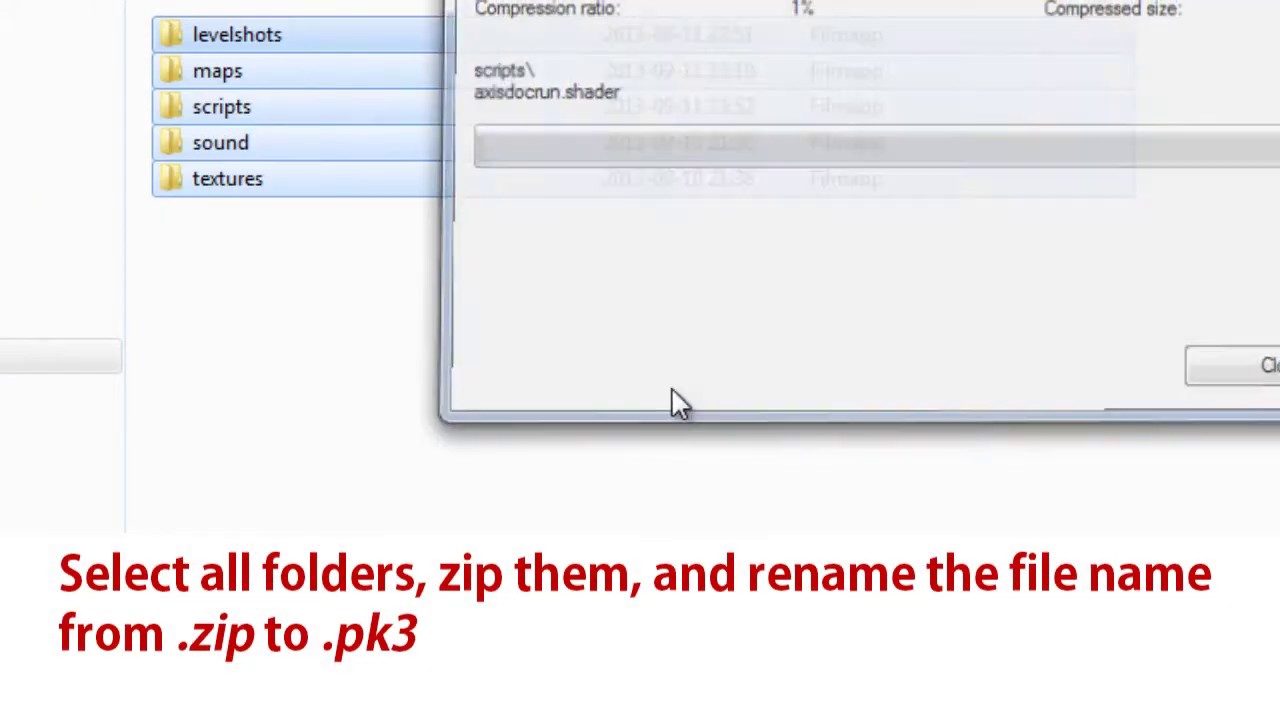
Rename the new zip archive as axisdocrun.pk3
click(340, 224)
key(F2)
click(346, 220)
text(p)
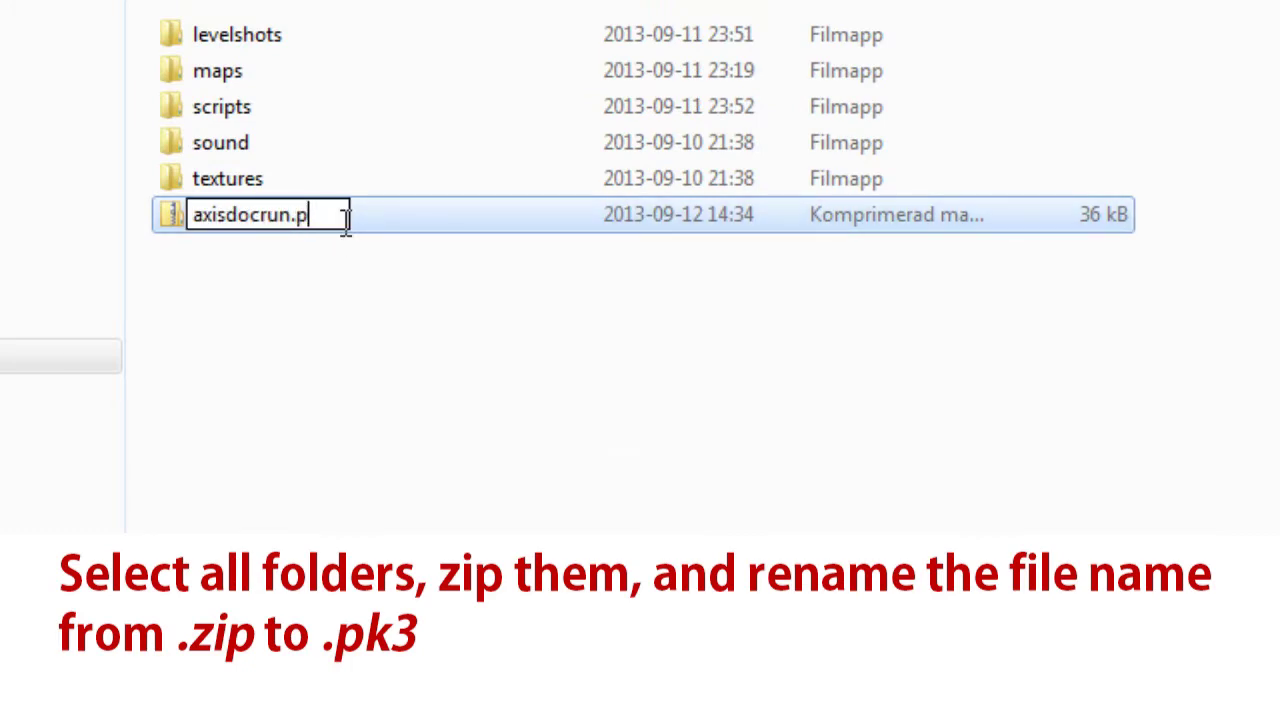
text(k3)
key(Return)
key(Return)
Move axisdocrun.pk3 into the etmain folder of Wolfenstein - Enemy Territory, replacing the existing file, and start the game
key(BackSpace)
click(389, 152)
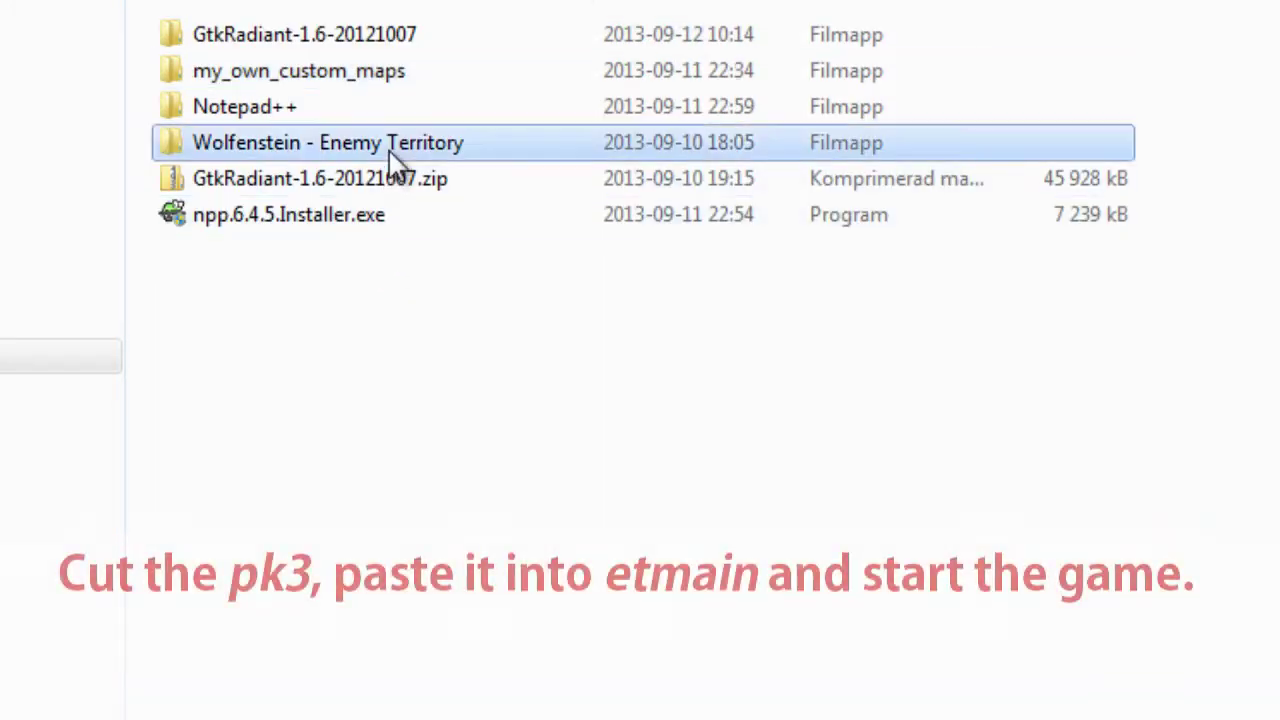
double_click(390, 152)
double_click(277, 89)
key(ctrl+v)
click(427, 205)
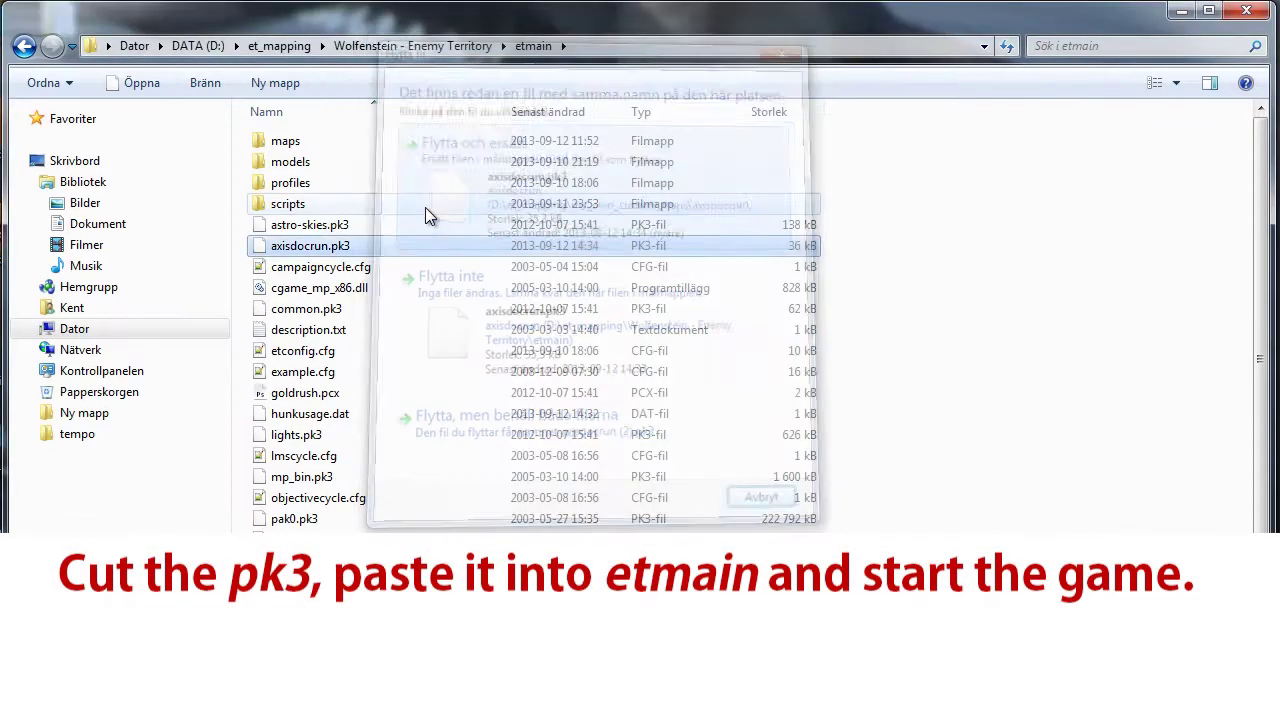
key(alt+Up)
double_click(327, 224)
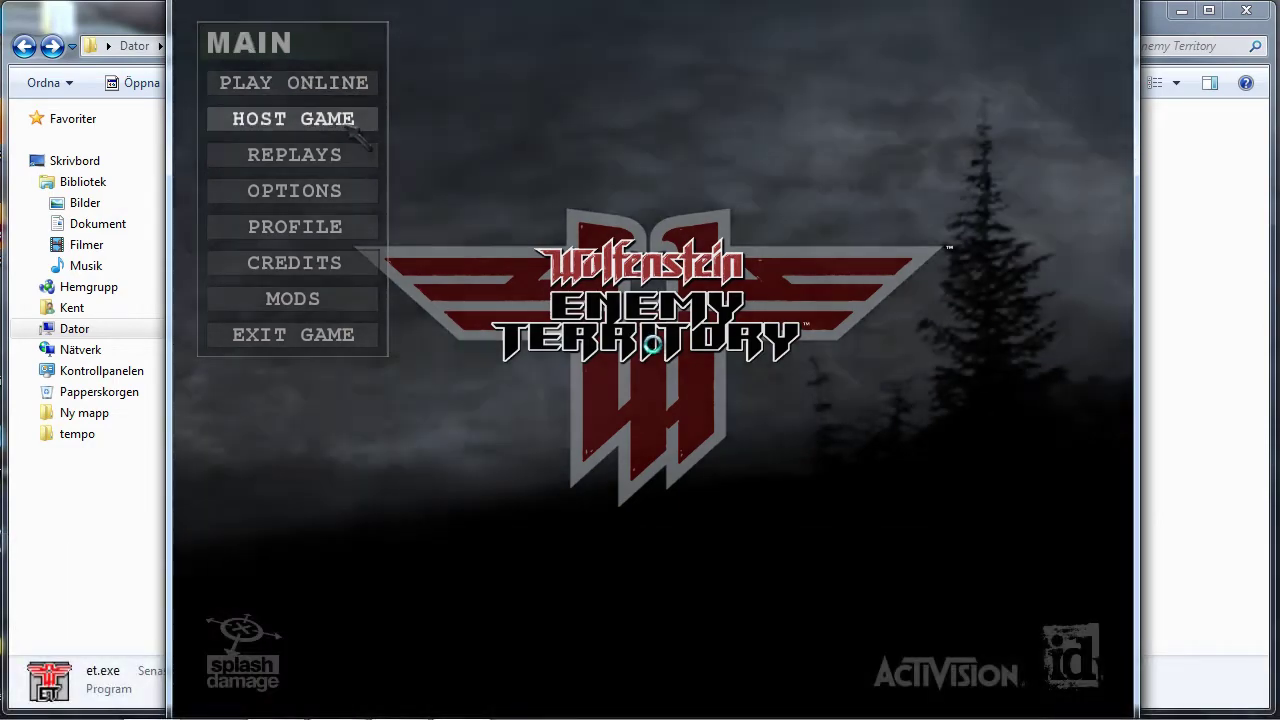
Set up a hosted game as Single-Map Objective with the Axis doc run map and enter a server password
click(294, 116)
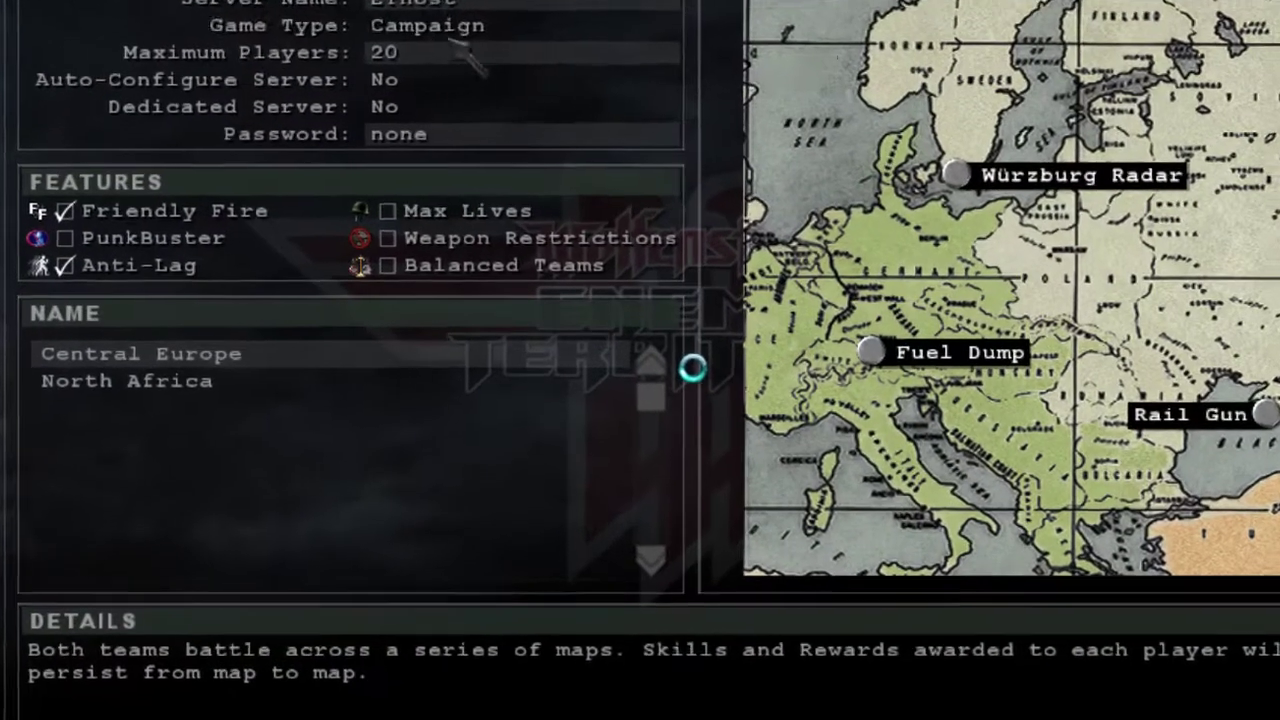
click(230, 25)
click(230, 25)
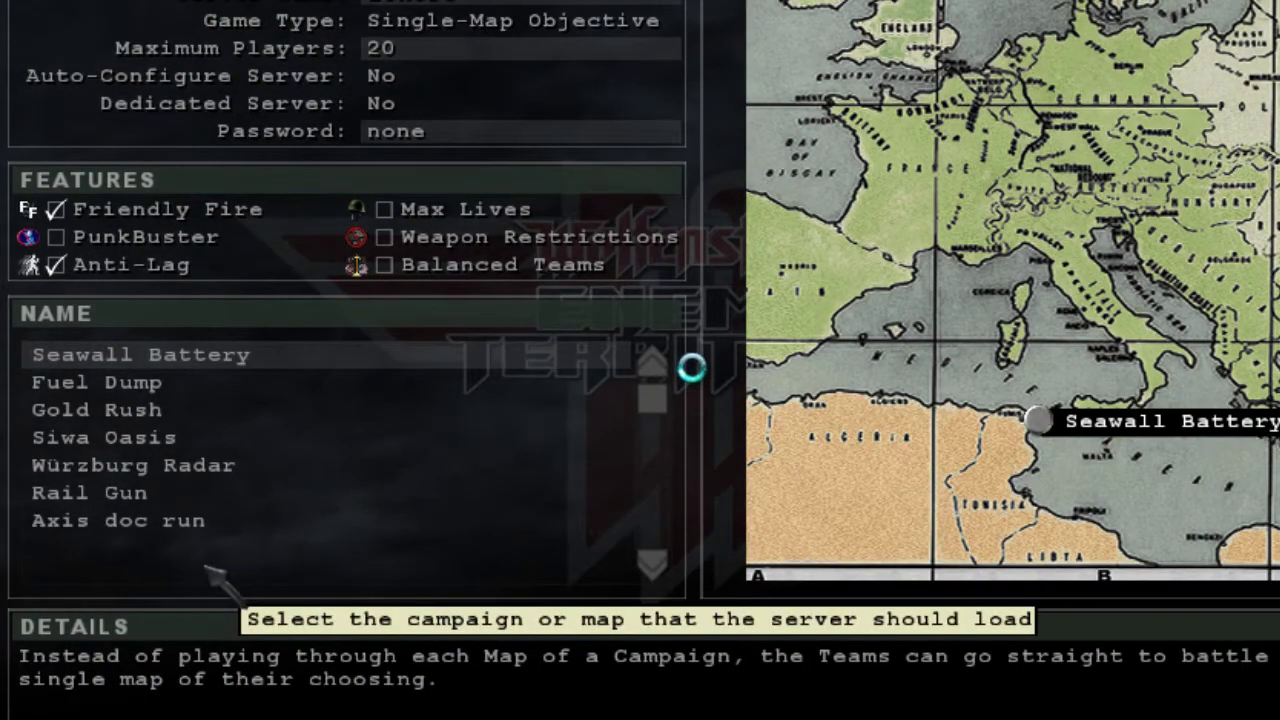
click(187, 535)
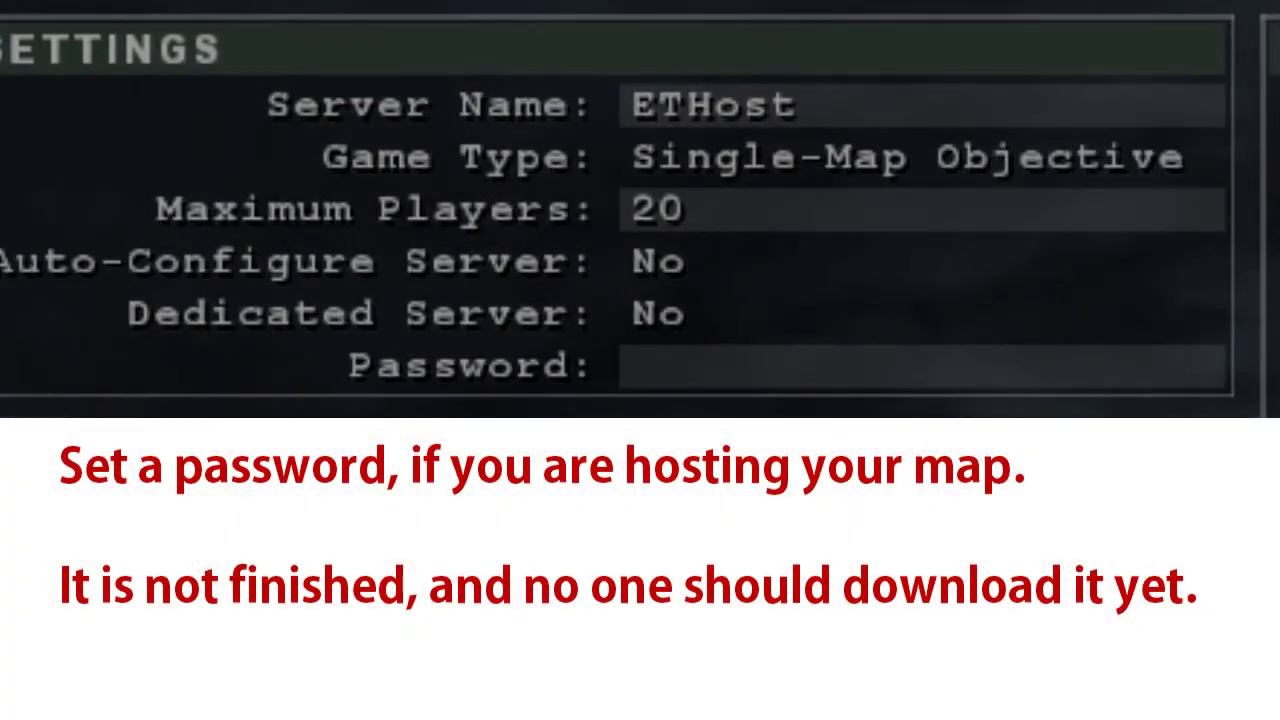
text(password)
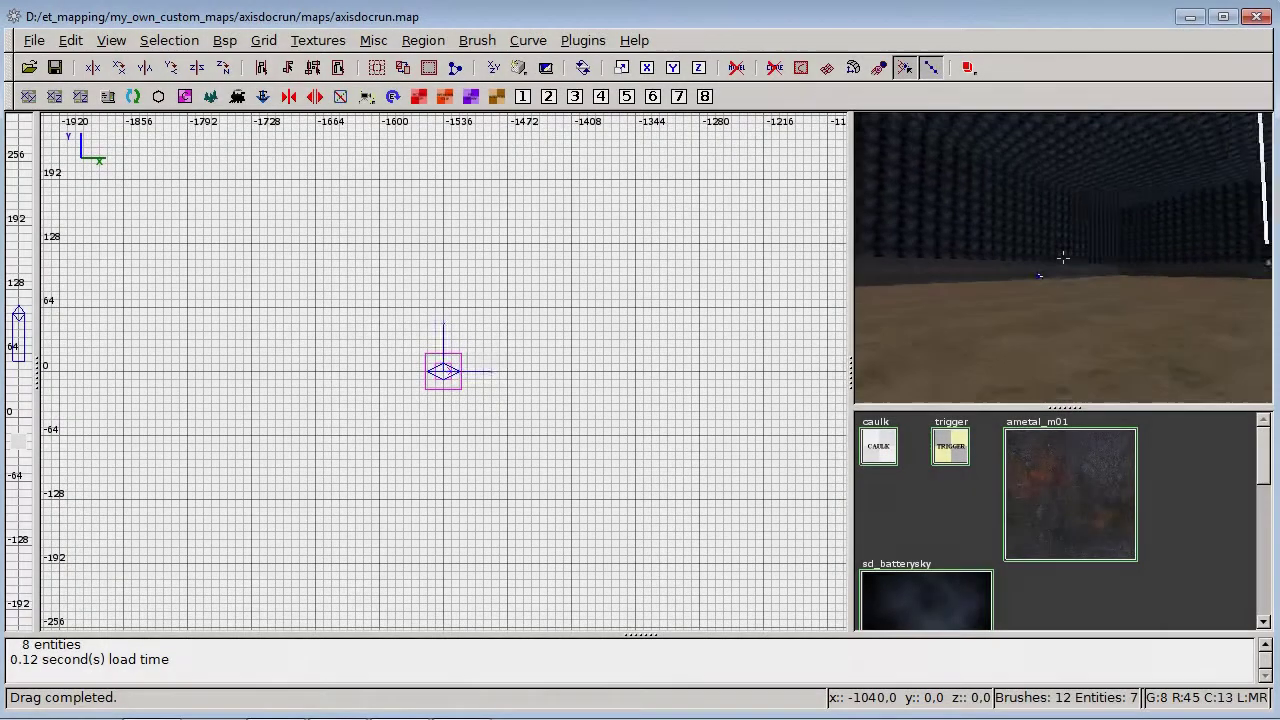
Switch to GtkRadiant and locate the metal wall behind the small stone block in both the camera and top views
key(Right)
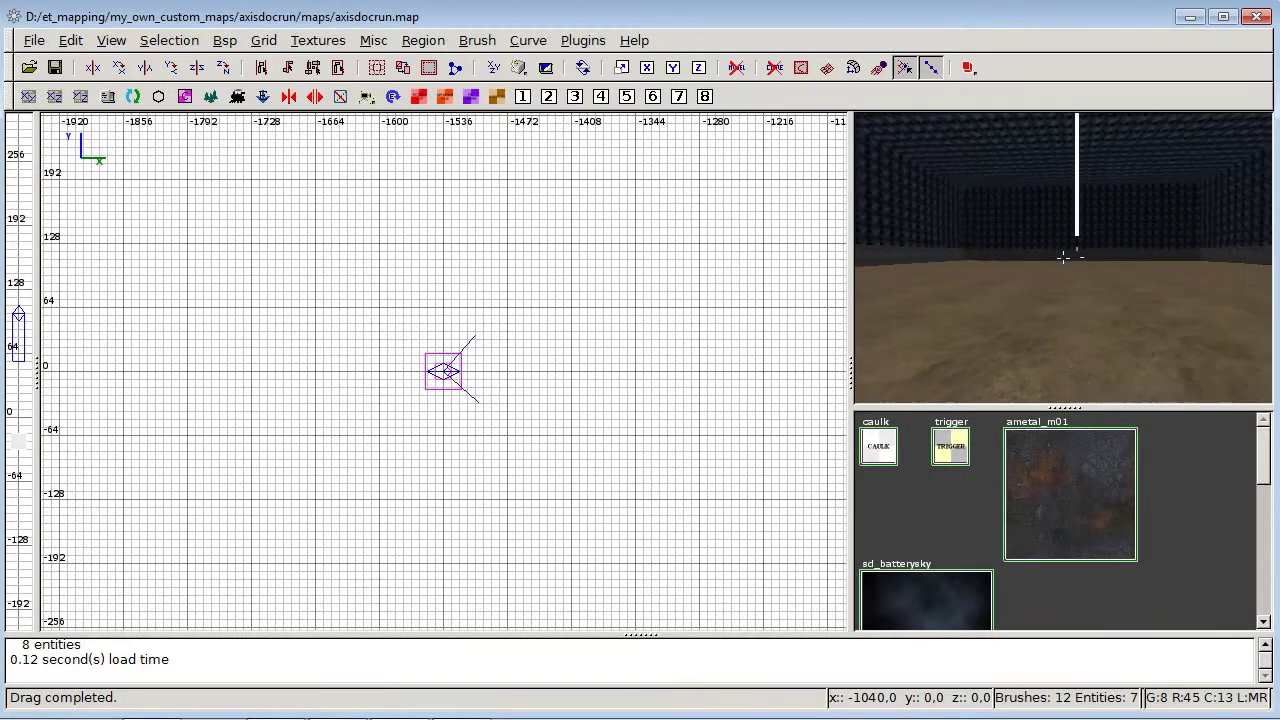
key(Up)
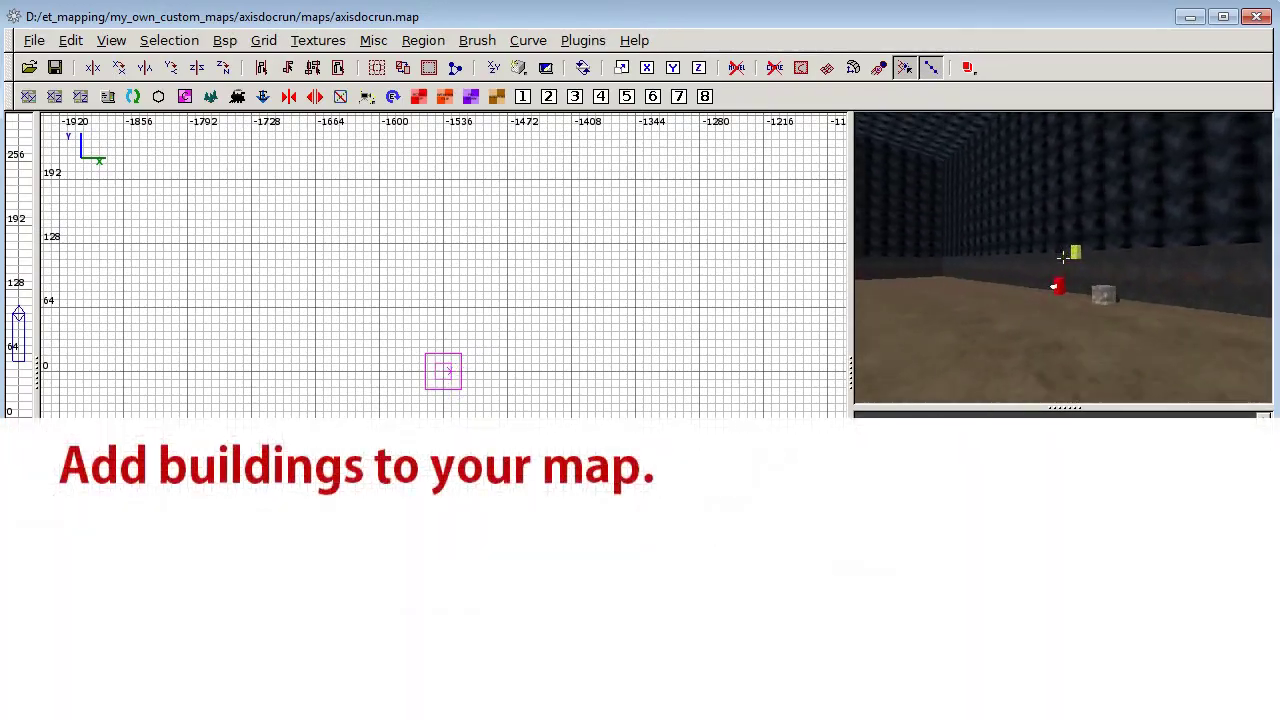
key(Up)
right_click(1063, 258)
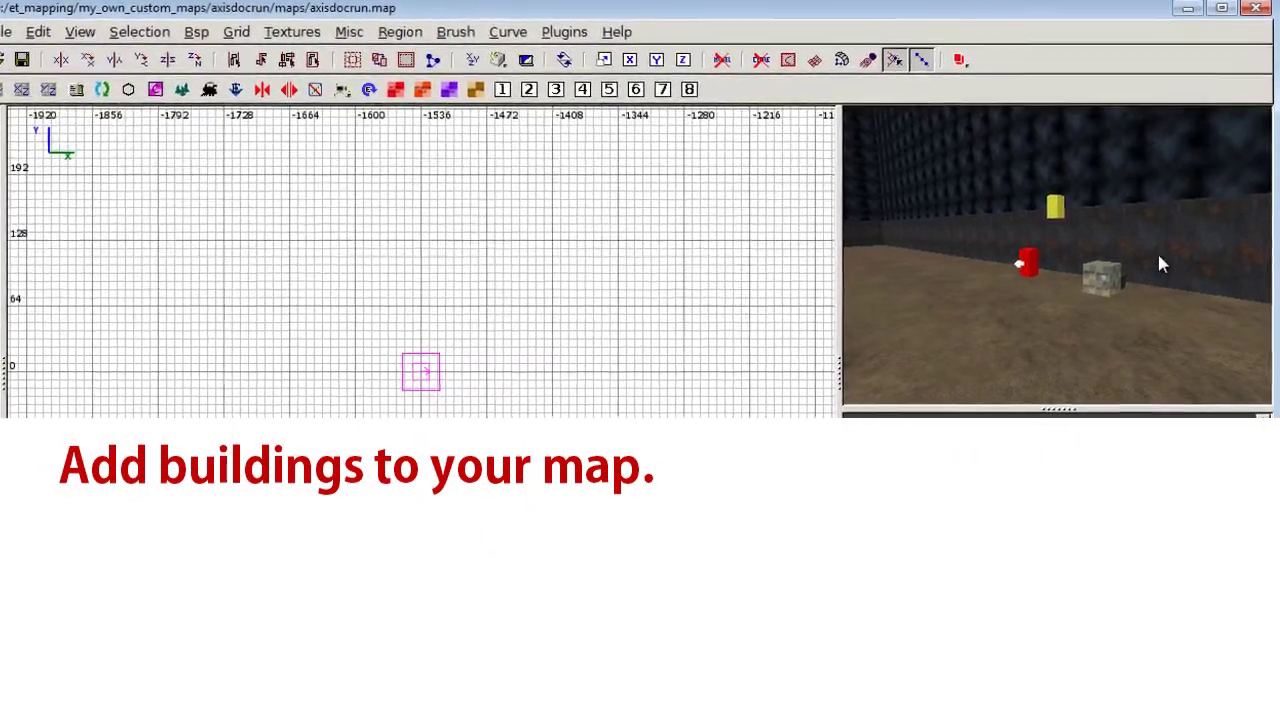
shift+click(1157, 252)
scroll(488, 350, down, 9)
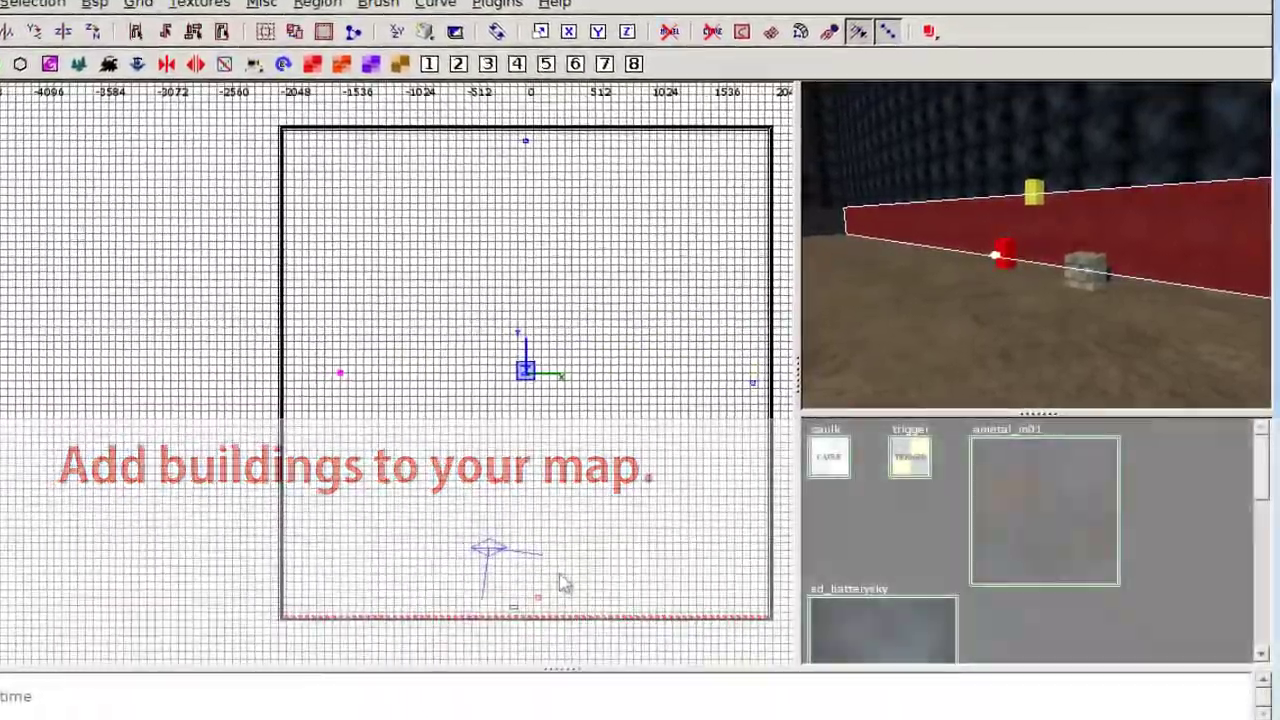
right_drag(531, 568, 301, 244)
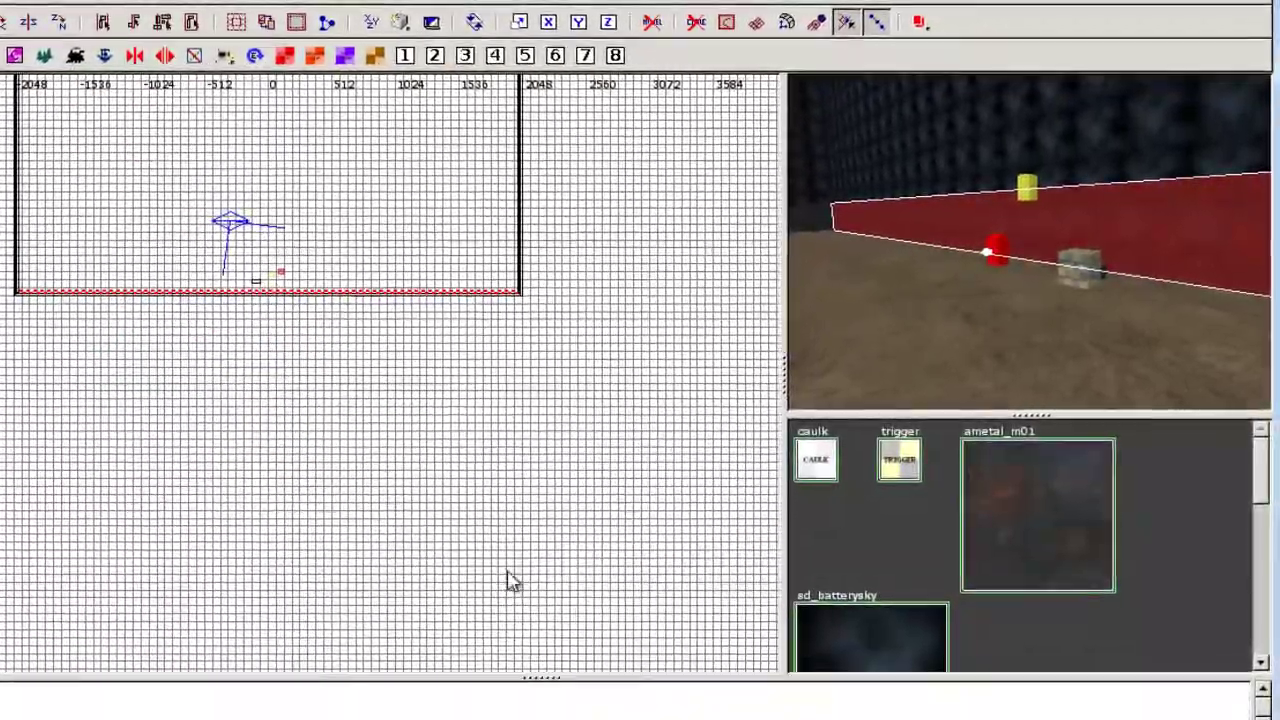
scroll(471, 505, up, 4)
right_drag(473, 481, 578, 688)
scroll(425, 500, up, 5)
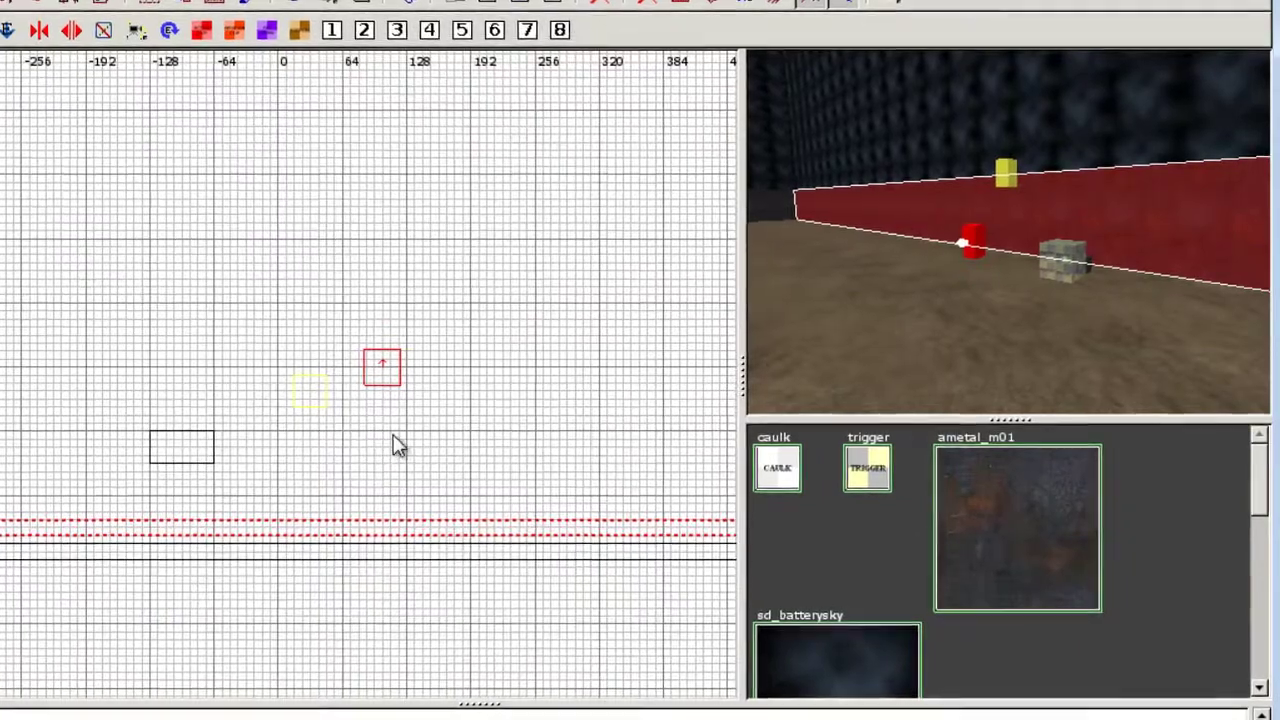
right_drag(393, 435, 223, 424)
scroll(385, 436, up, 2)
right_drag(366, 558, 328, 531)
key(Escape)
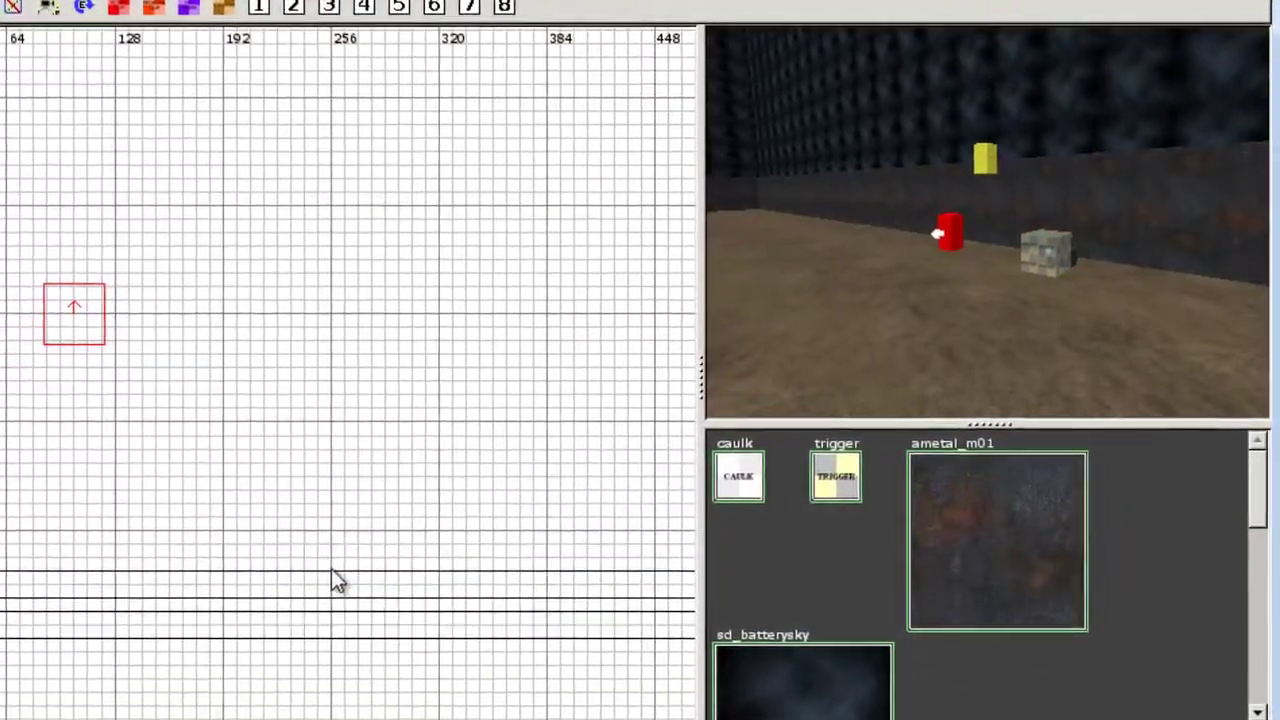
Draw a building wall brush 64 units wide and about 344 units long out from the metal wall, textured with ametal_m01
mouse_move(352, 565)
mouse_down()
mouse_move(438, 536)
mouse_move(410, 537)
mouse_up()
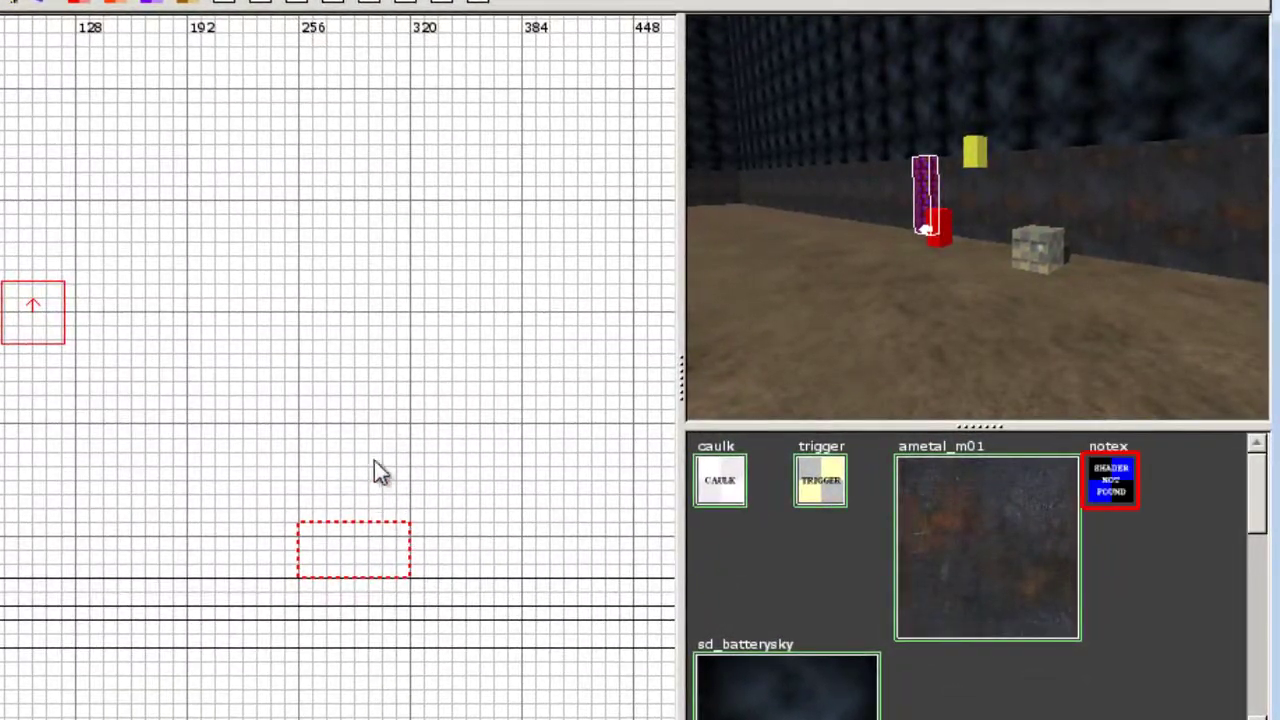
drag(374, 471, 373, 271)
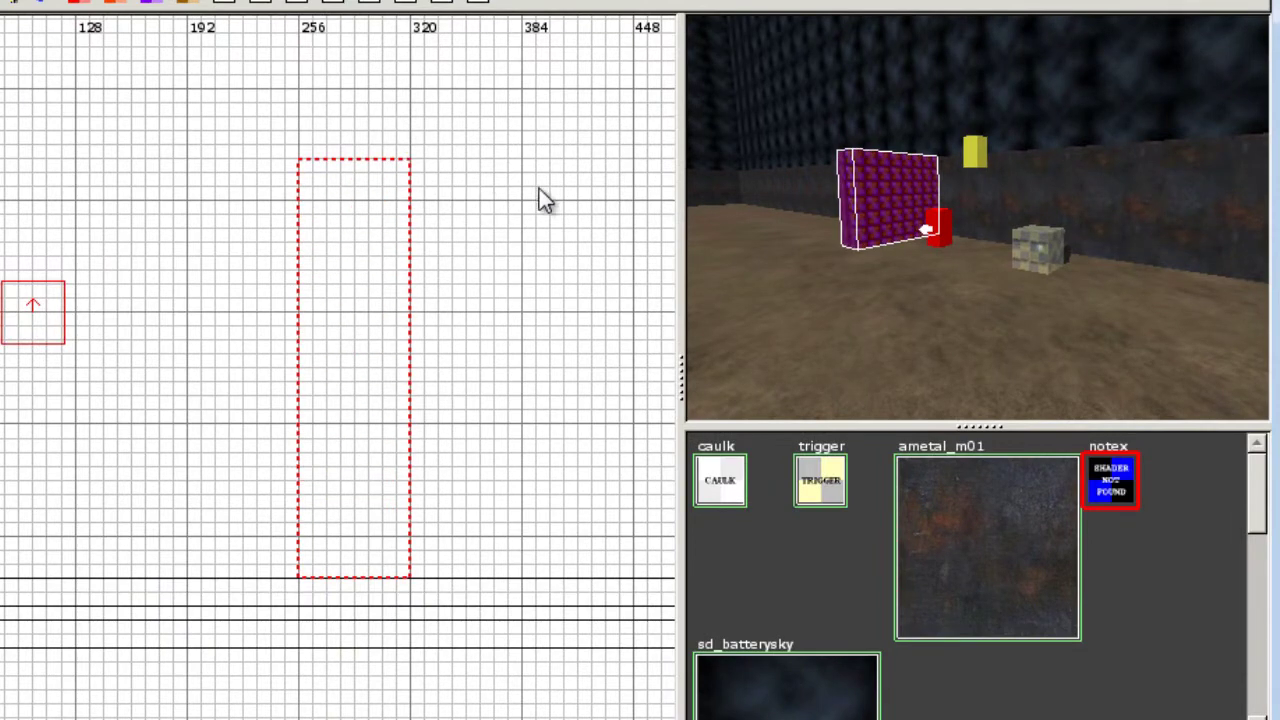
click(899, 462)
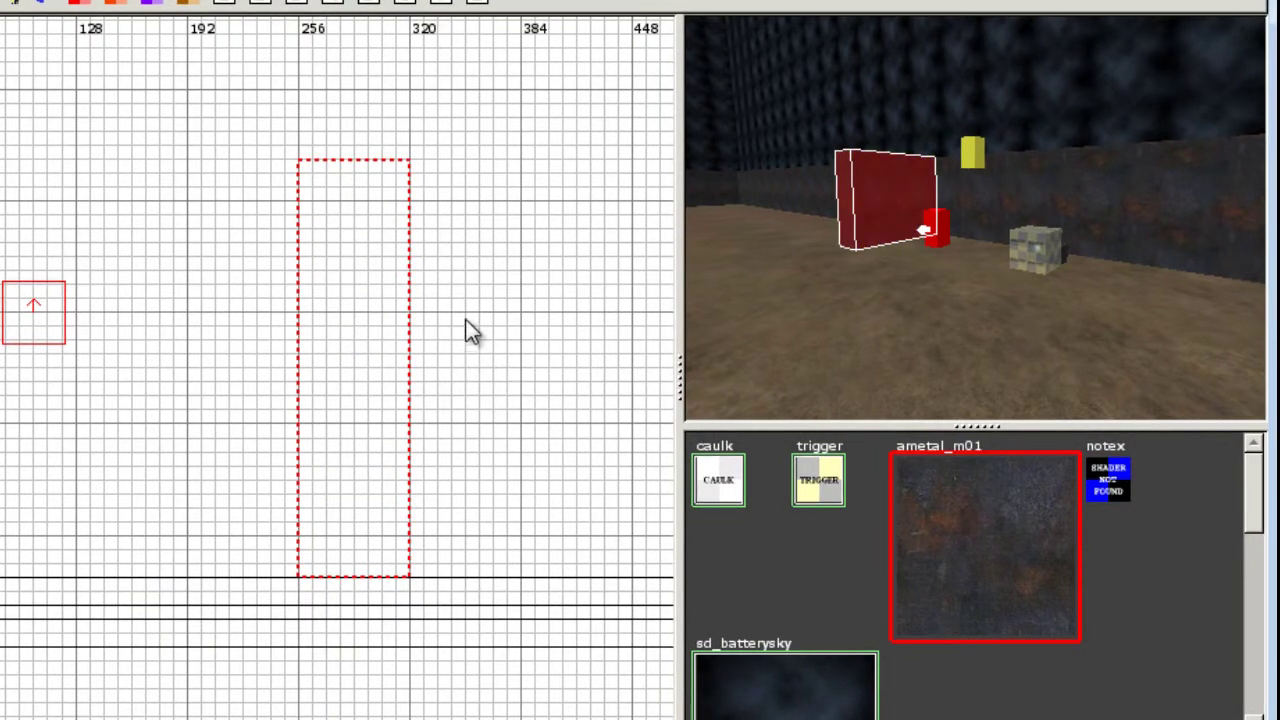
right_drag(465, 319, 426, 468)
drag(328, 236, 328, 208)
scroll(406, 267, down, 1)
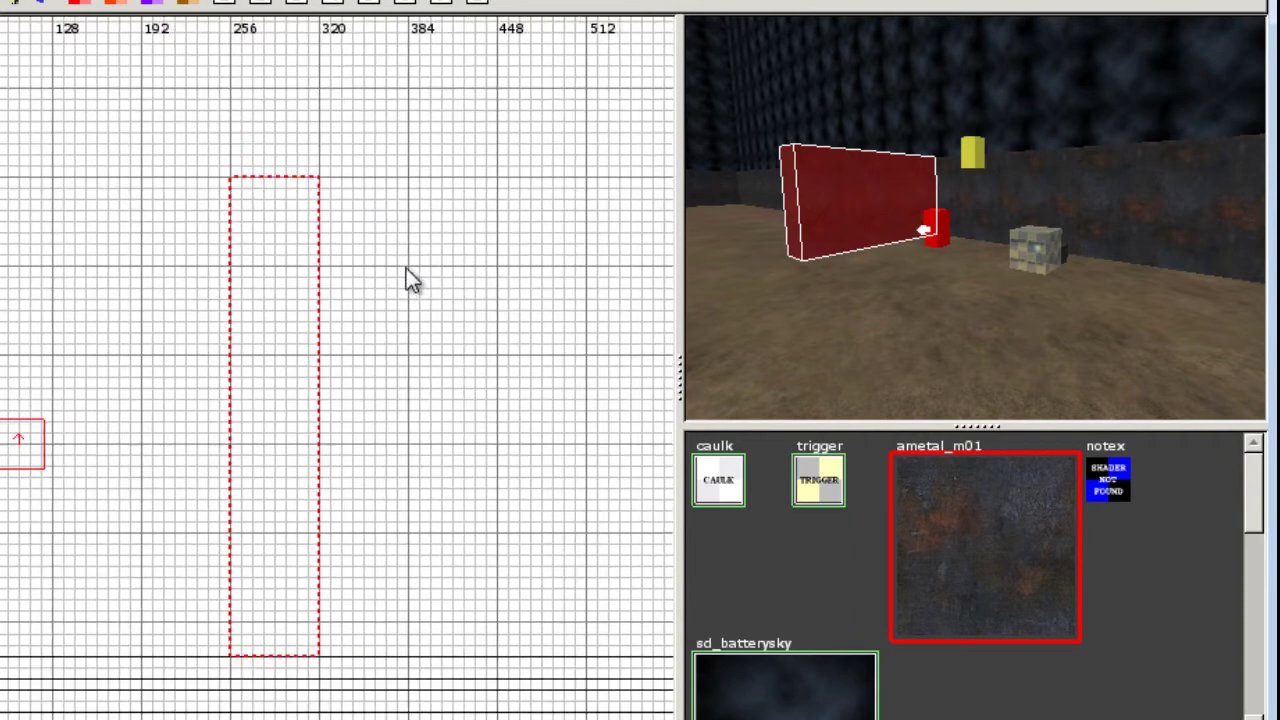
Duplicate the new building wall and place the copy on the far side of the stone block
right_drag(406, 268, 627, 218)
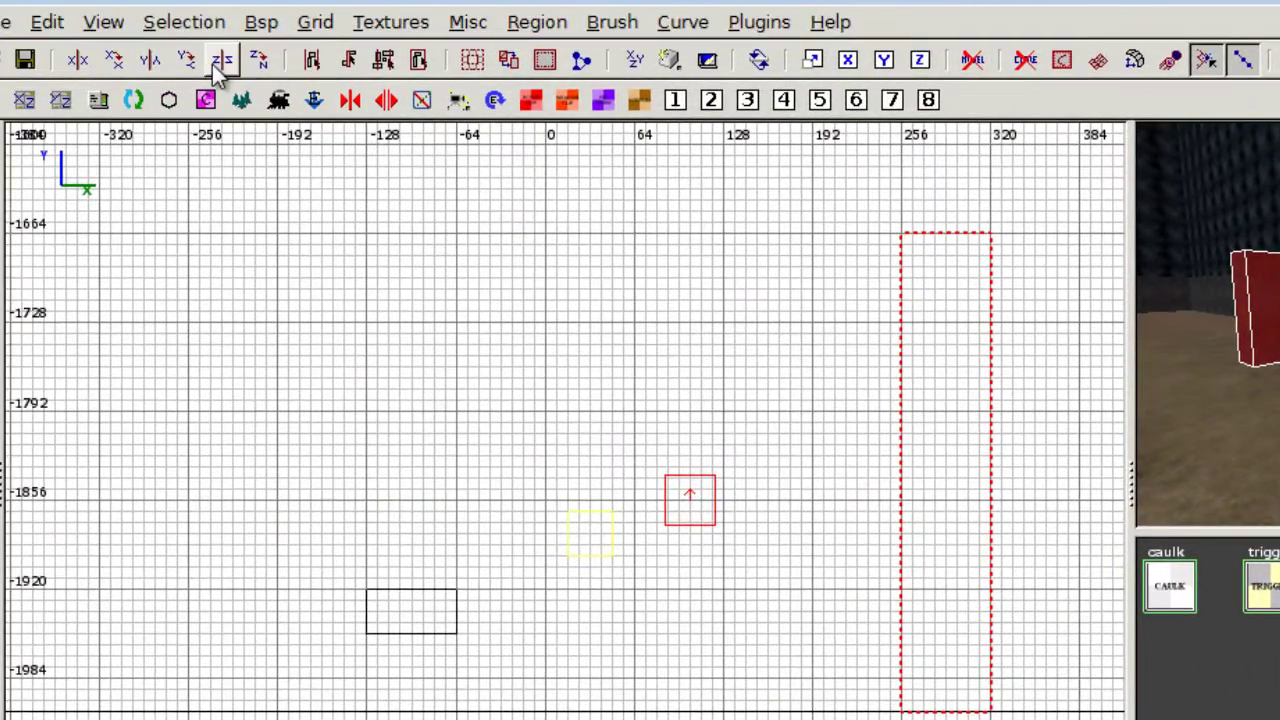
click(45, 24)
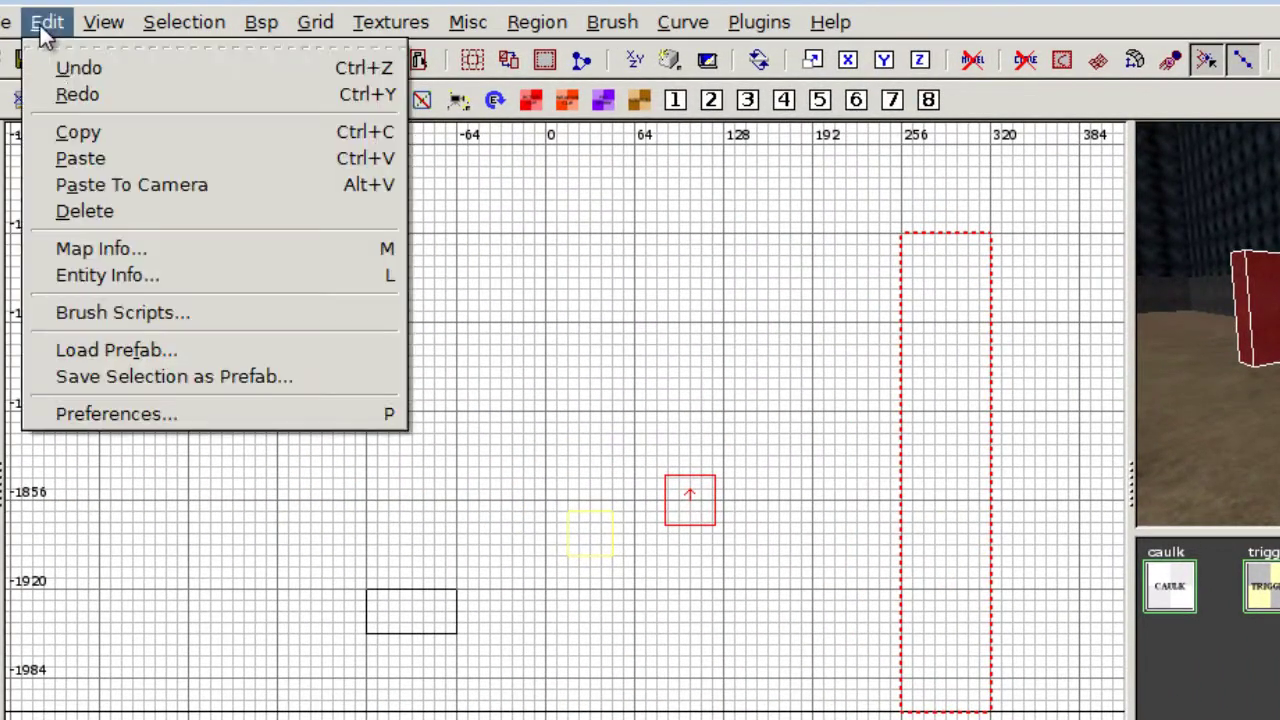
click(94, 131)
click(50, 26)
click(100, 166)
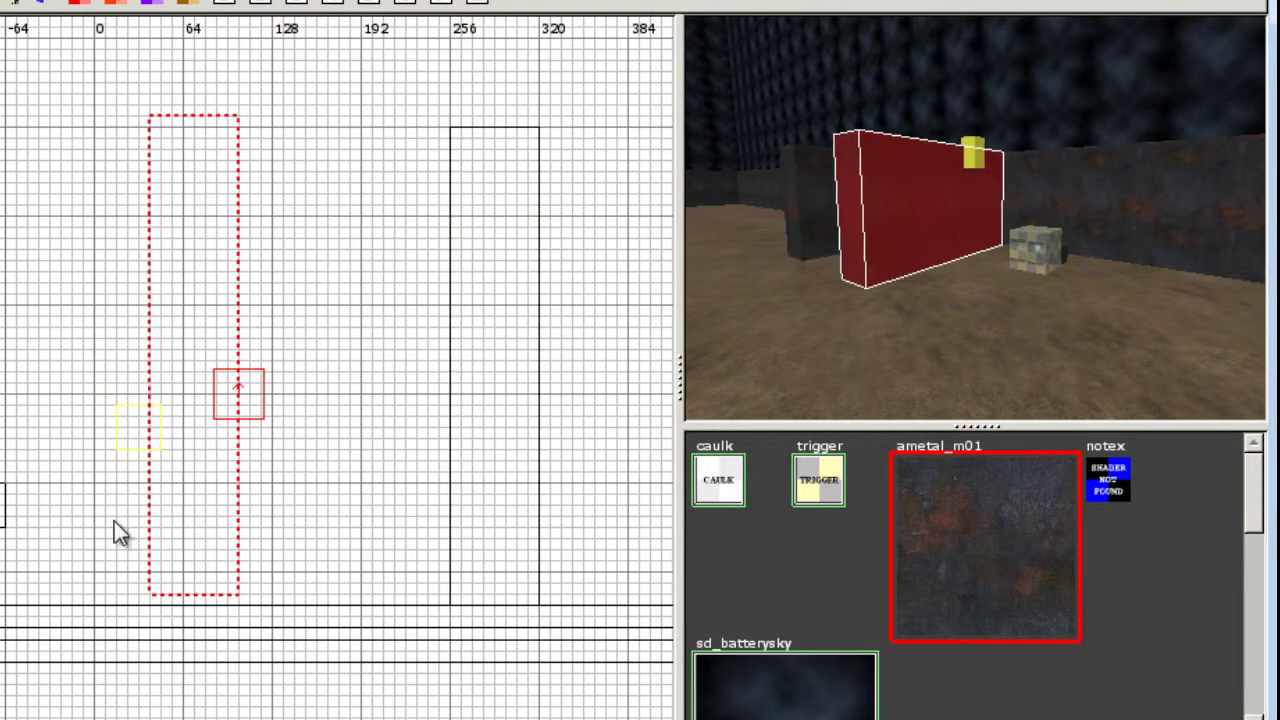
drag(114, 521, 0, 521)
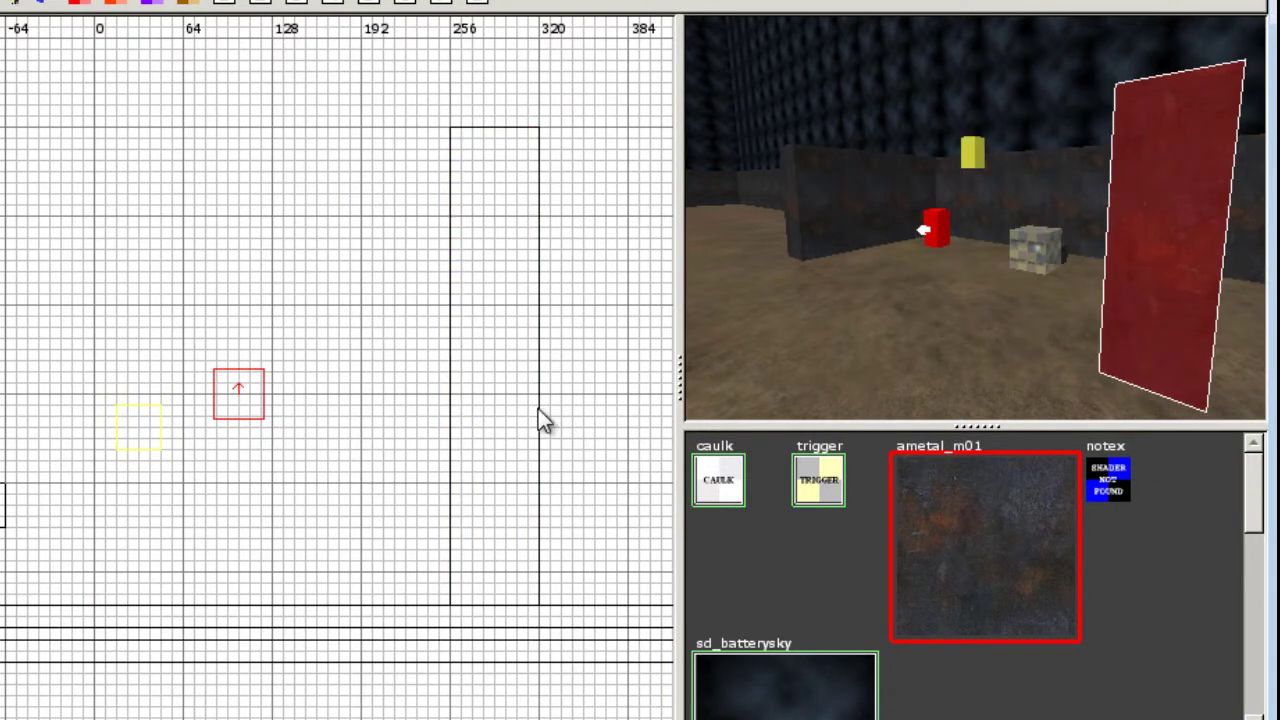
Select both building walls and raise them to a height of about 455 units
right_click(934, 326)
key(Down)
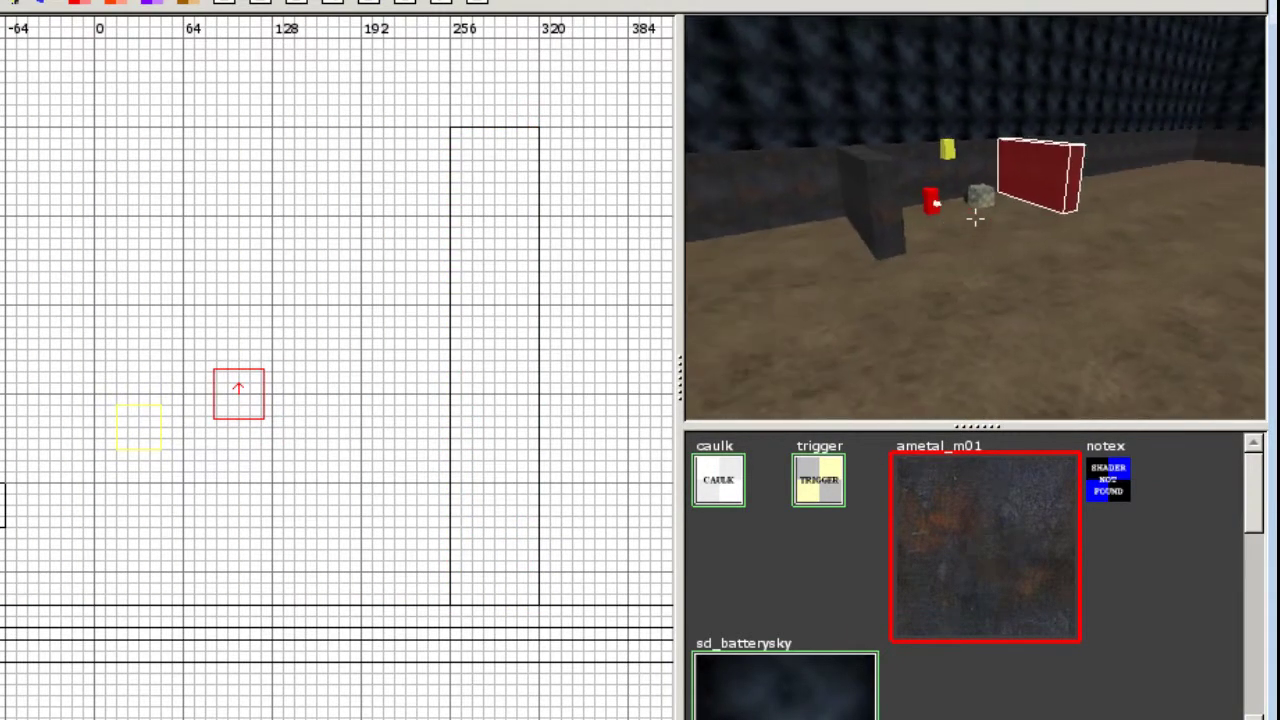
shift+click(886, 220)
scroll(306, 386, down, 3)
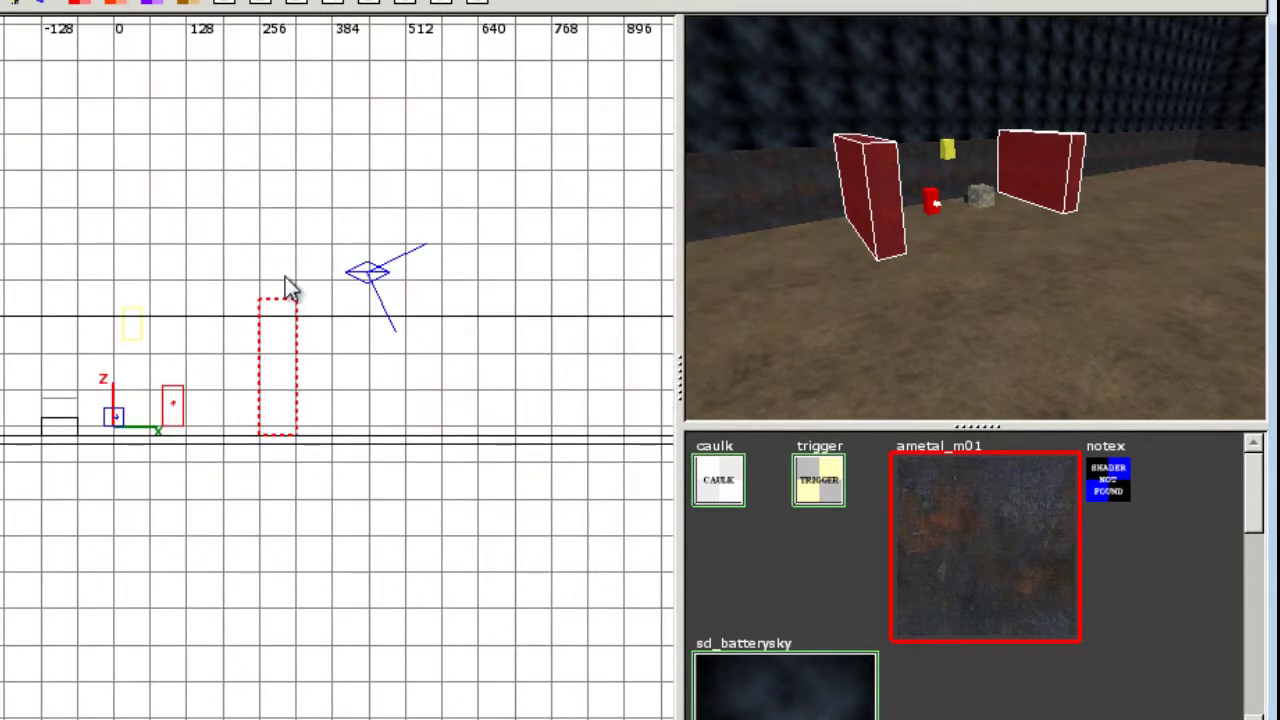
drag(281, 170, 281, 162)
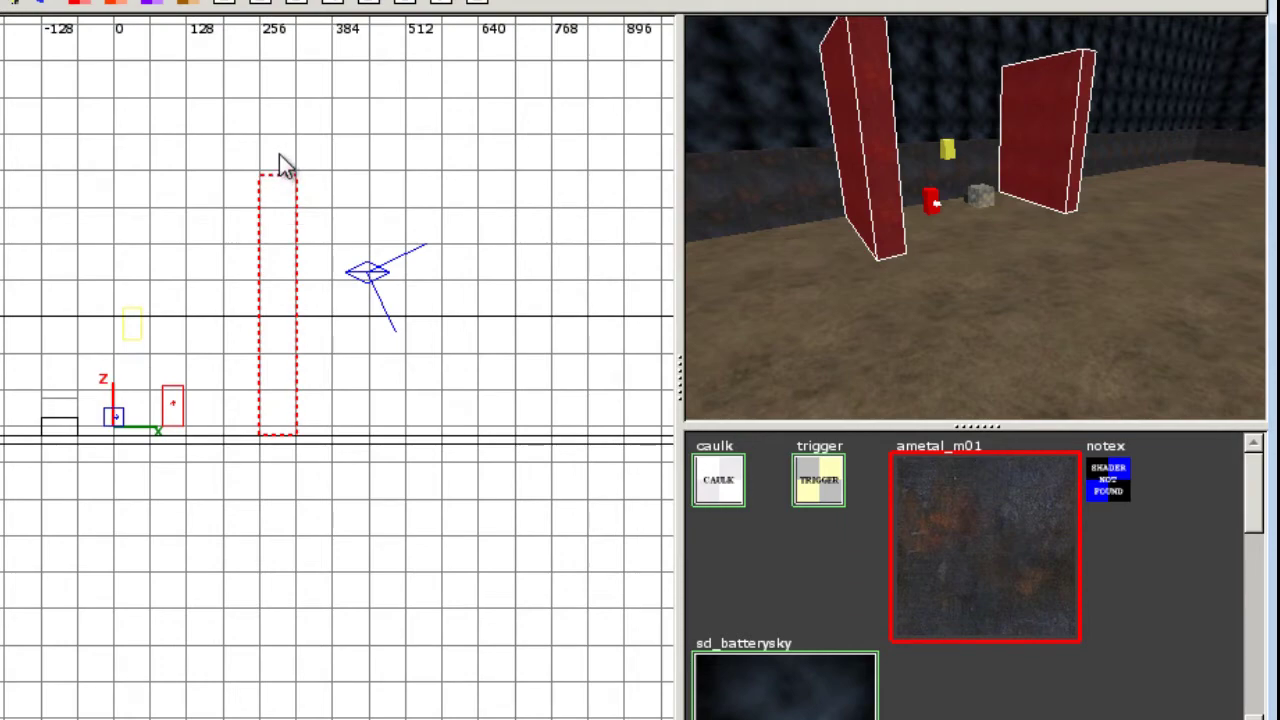
Widen each of the two building walls outward to about 192 units, keeping the gap around the stone block
right_click(973, 229)
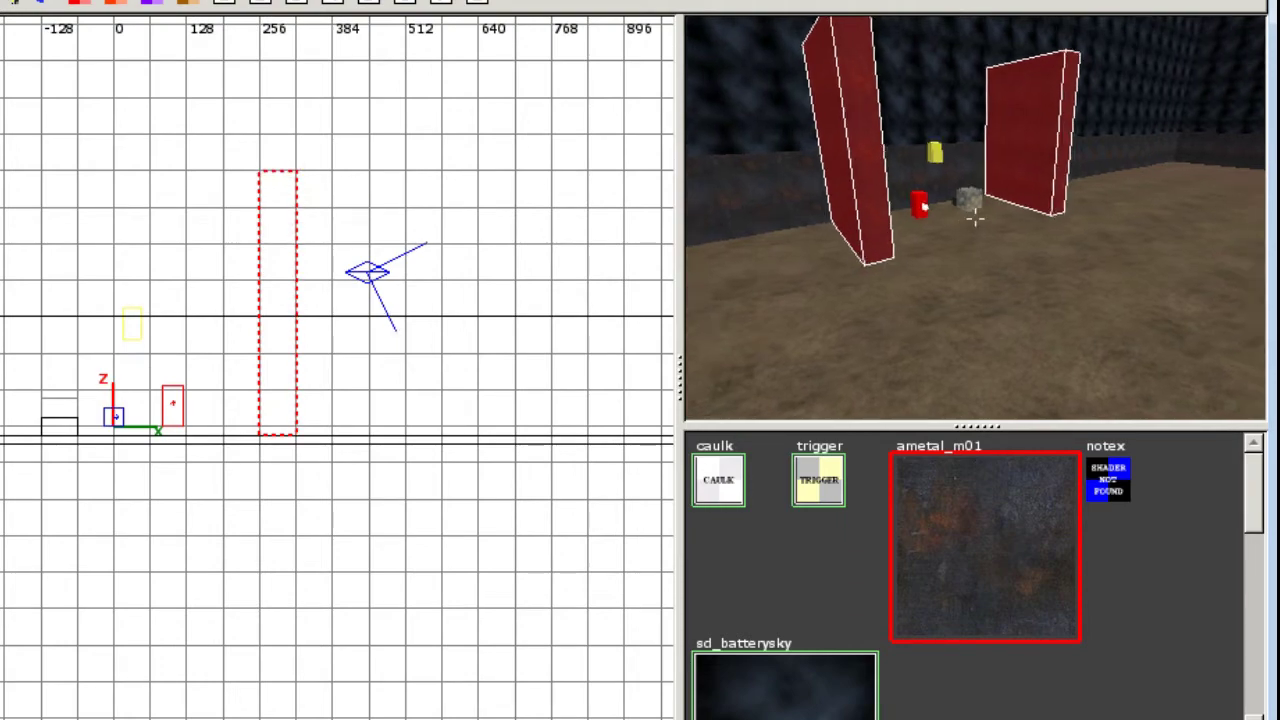
right_click(973, 229)
key(Escape)
shift+click(837, 240)
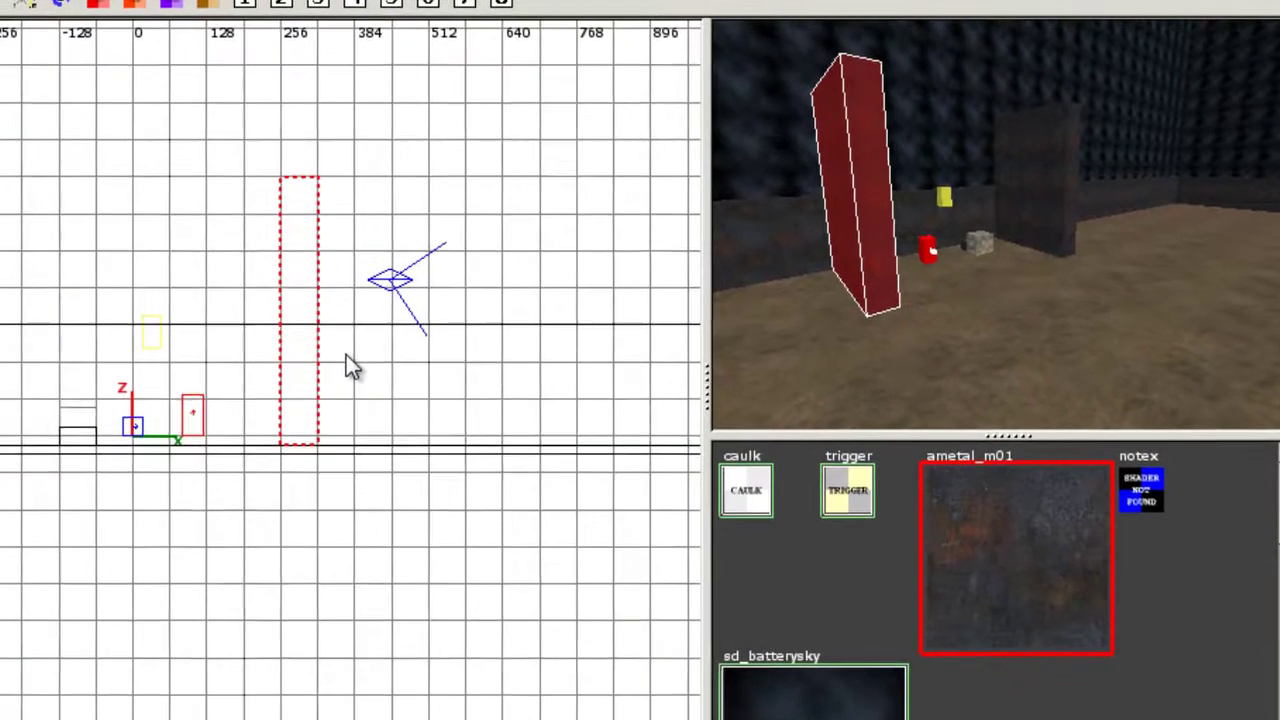
drag(325, 349, 394, 340)
key(Escape)
shift+click(1148, 225)
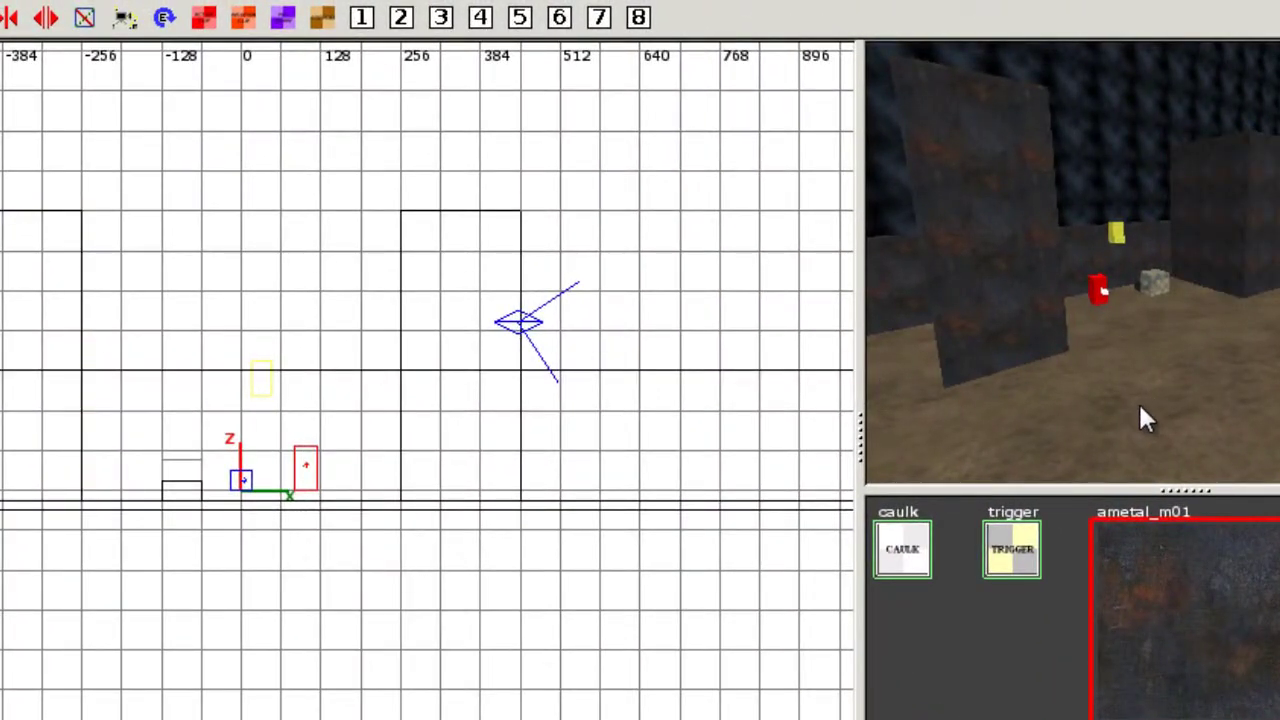
Select both widened buildings and make them detail brushes
shift+click(1021, 289)
right_click(670, 272)
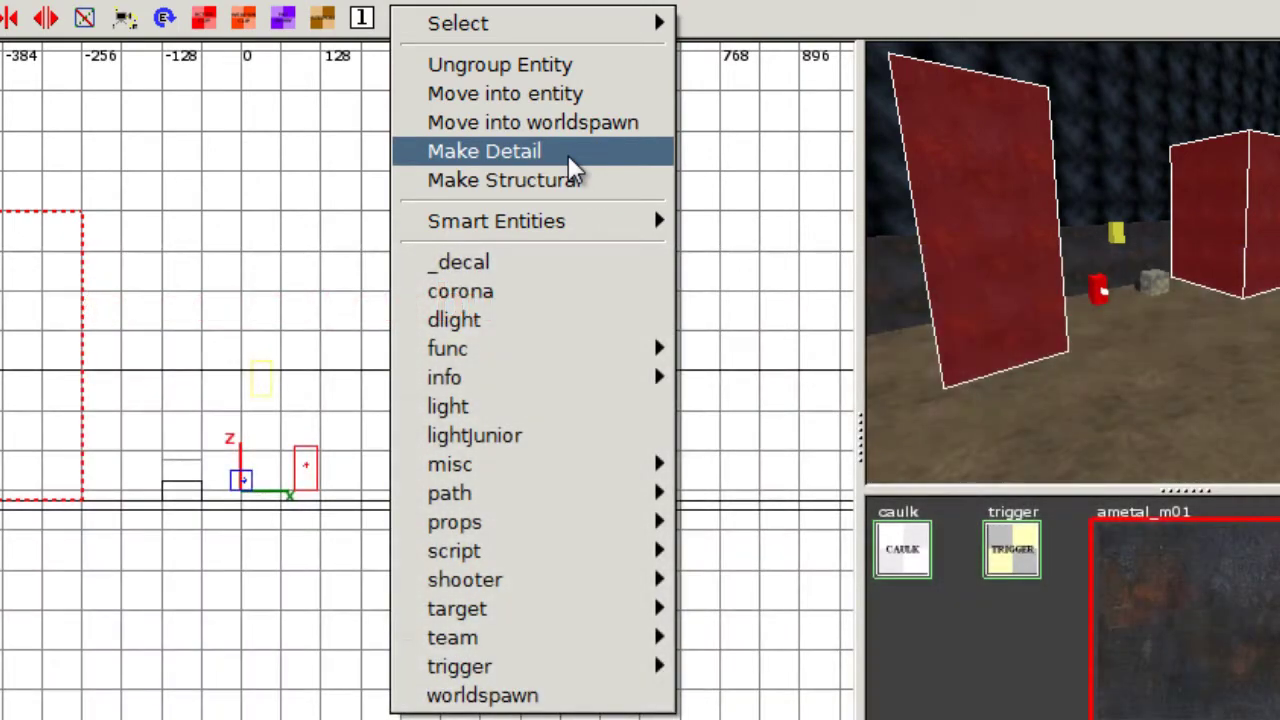
click(571, 163)
Examine the area around the blue entity near the east wall in the camera view and the whole map in the top view
right_click(1249, 373)
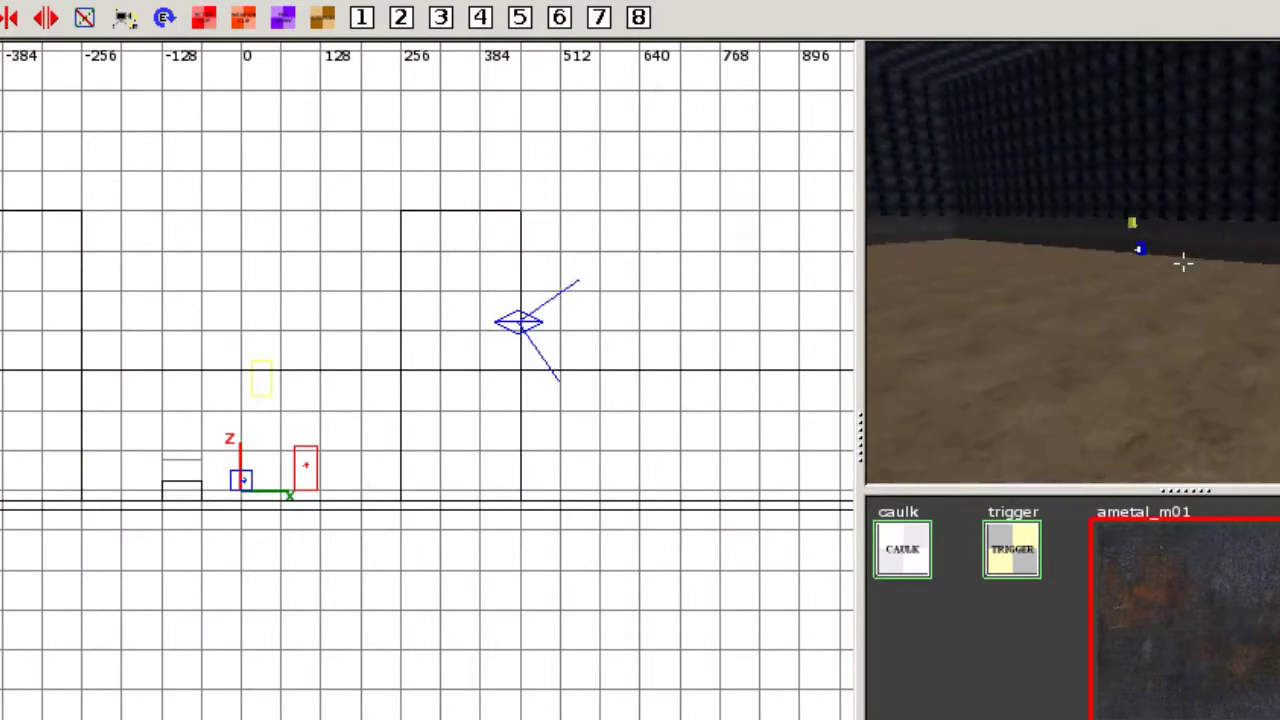
key(Up)
key(Up)
right_click(1183, 264)
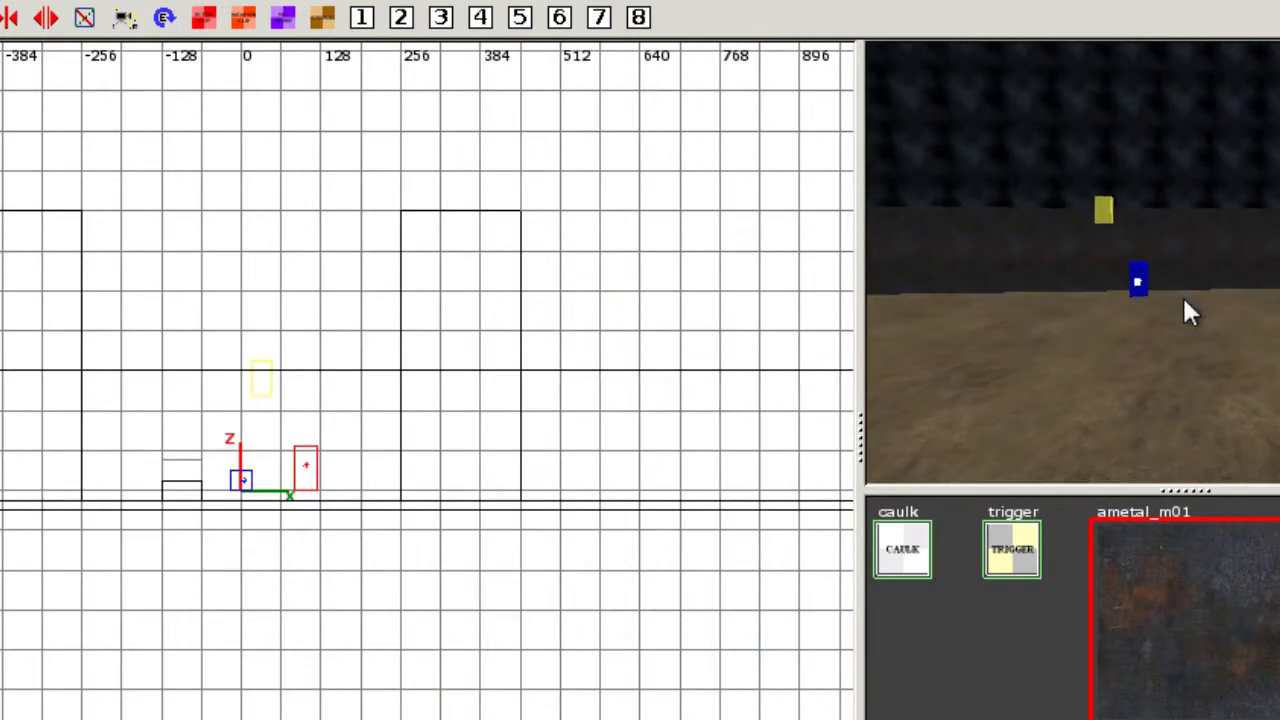
right_click(1182, 295)
key(Up)
right_click(1183, 264)
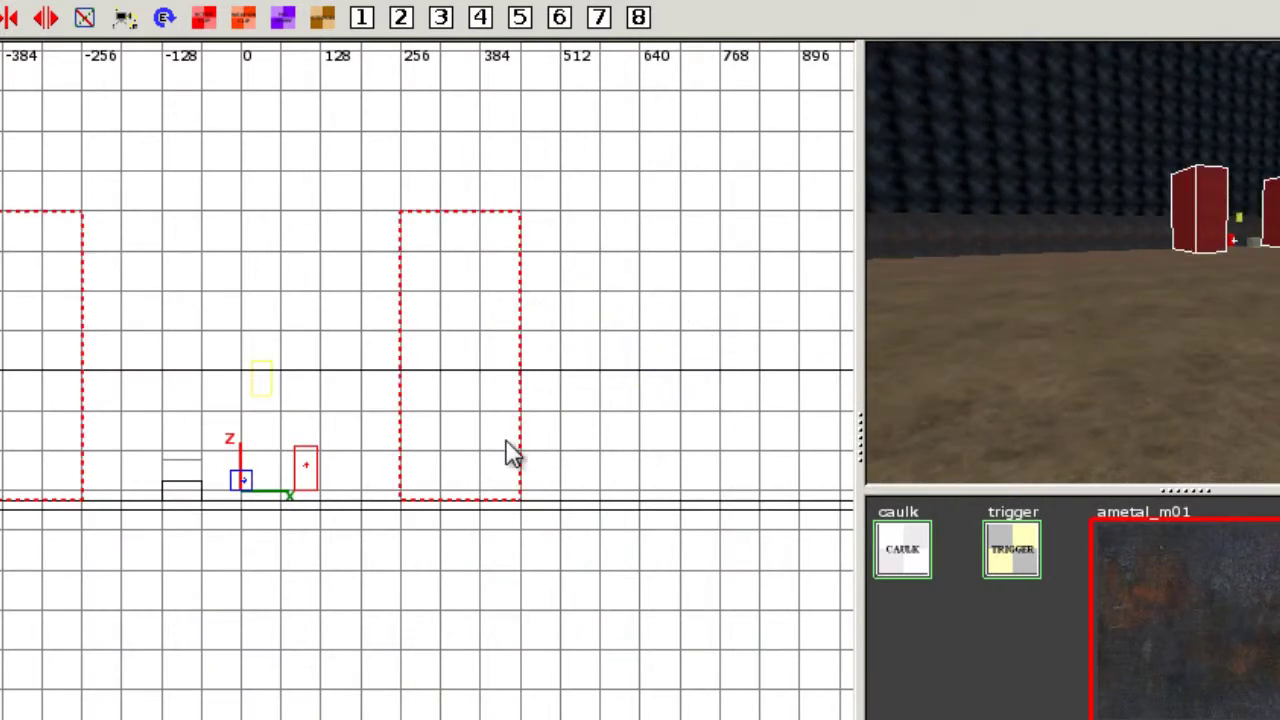
key(ctrl+Tab)
key(ctrl+Tab)
scroll(398, 451, down, 5)
key(ctrl+Tab)
key(ctrl+Tab)
key(ctrl+Tab)
right_drag(391, 414, 372, 480)
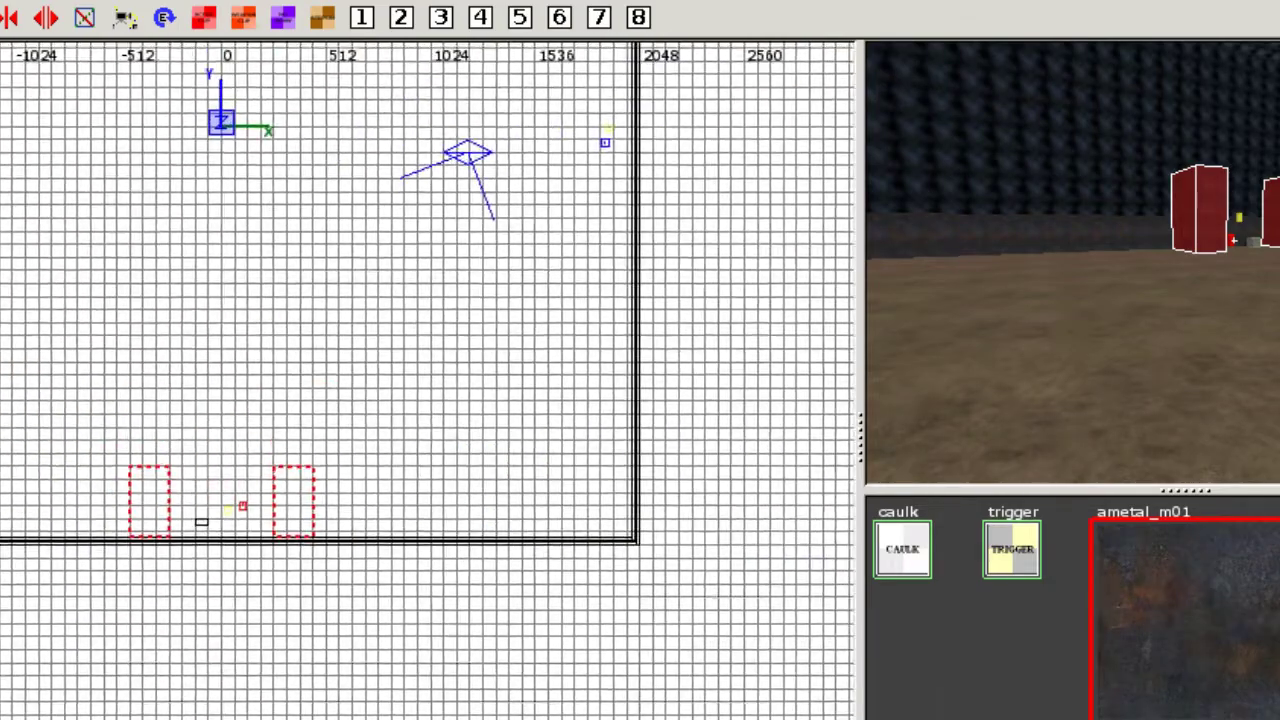
right_drag(429, 238, 414, 416)
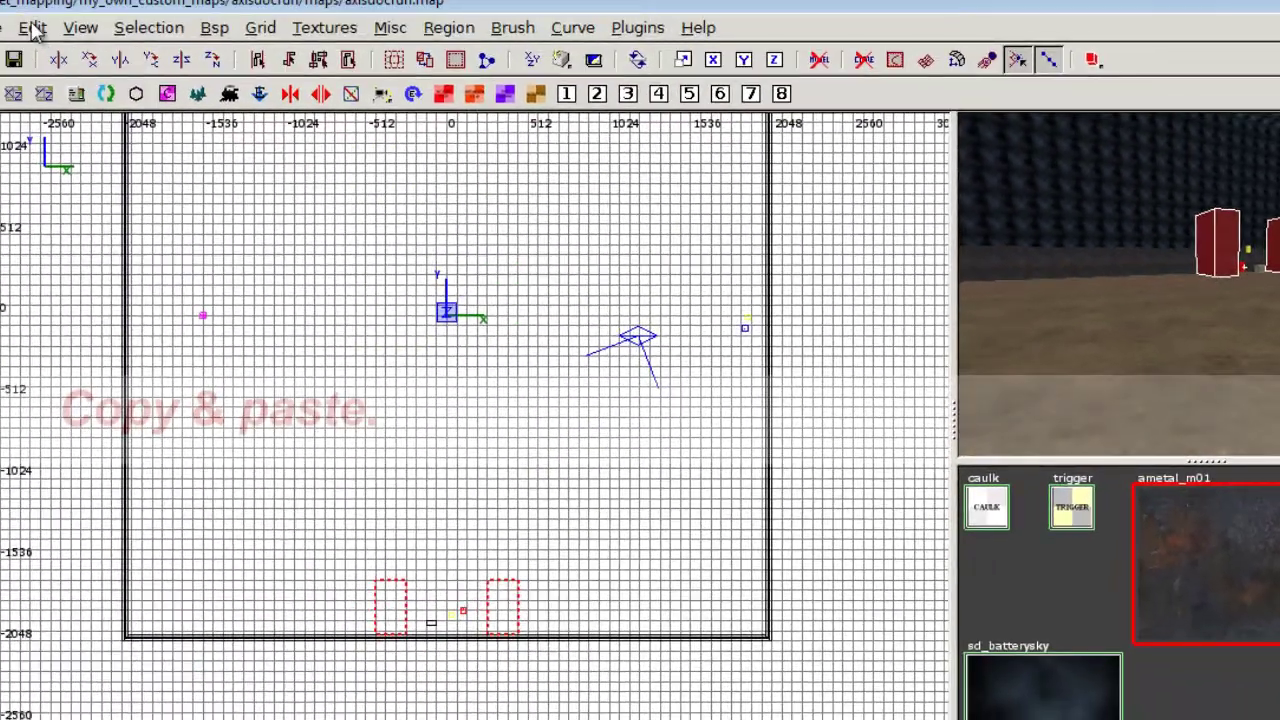
Copy and paste the two buildings, moving the pasted pair to the east side of the map near the blue entity
click(33, 27)
click(58, 127)
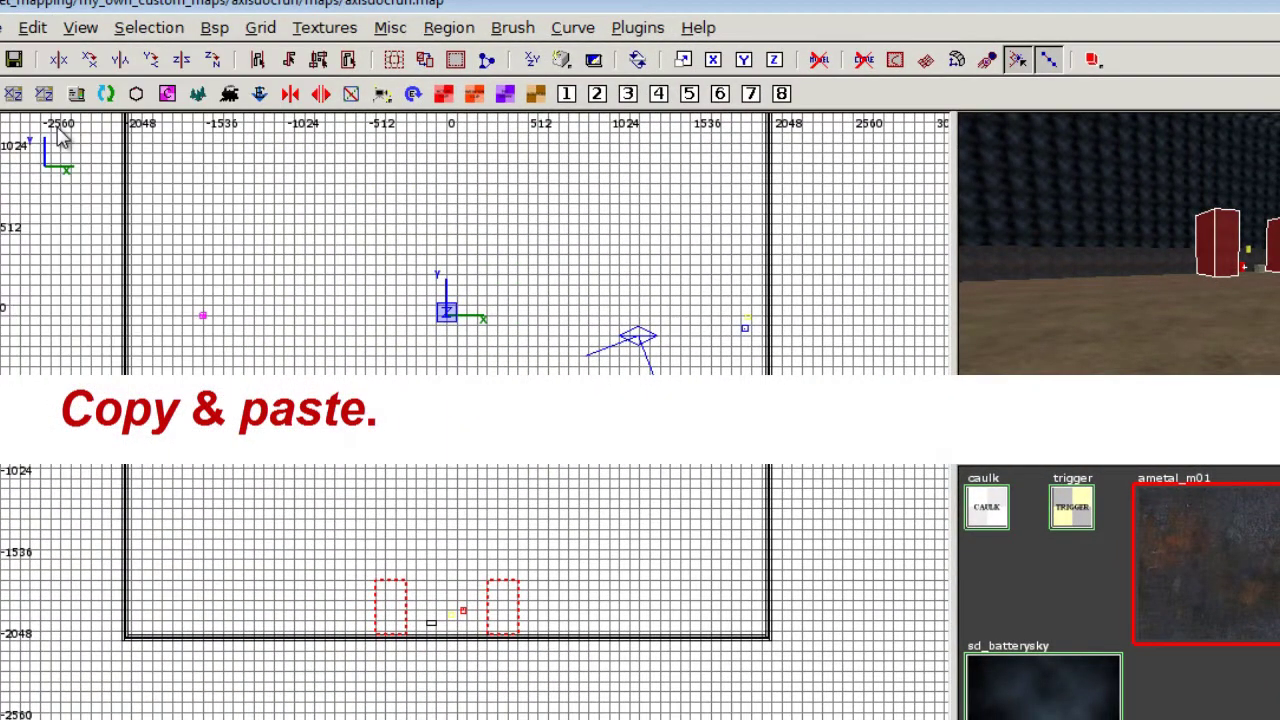
click(36, 28)
click(65, 148)
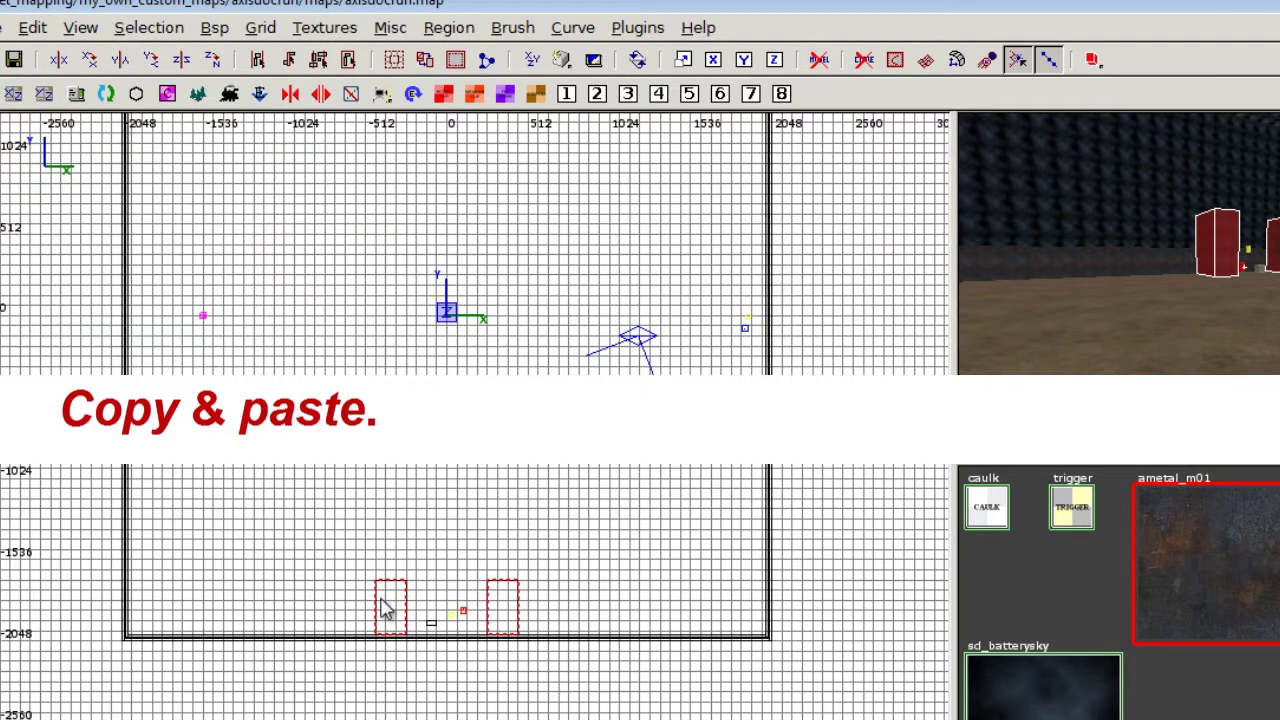
mouse_move(417, 598)
mouse_down()
mouse_move(529, 452)
mouse_move(626, 369)
mouse_move(652, 328)
mouse_up()
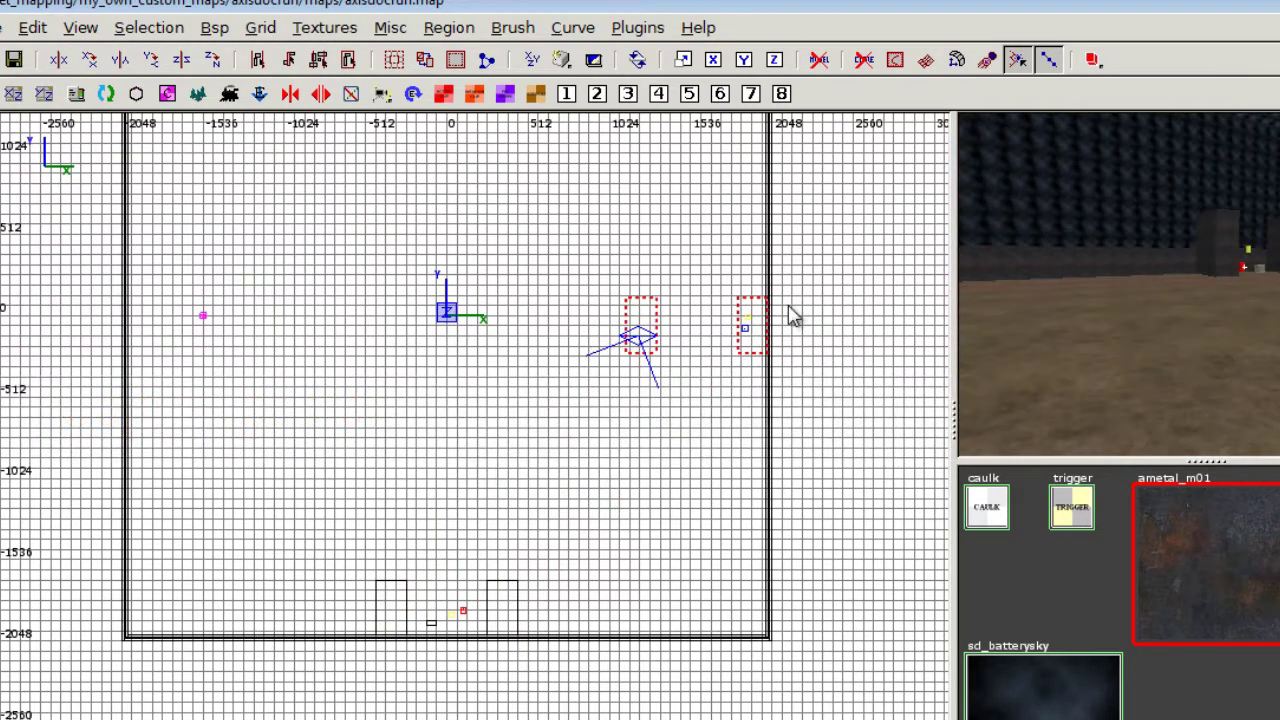
Rotate the pasted buildings about the Z axis and place them against the east wall, on both sides of the blue entity
right_click(1205, 284)
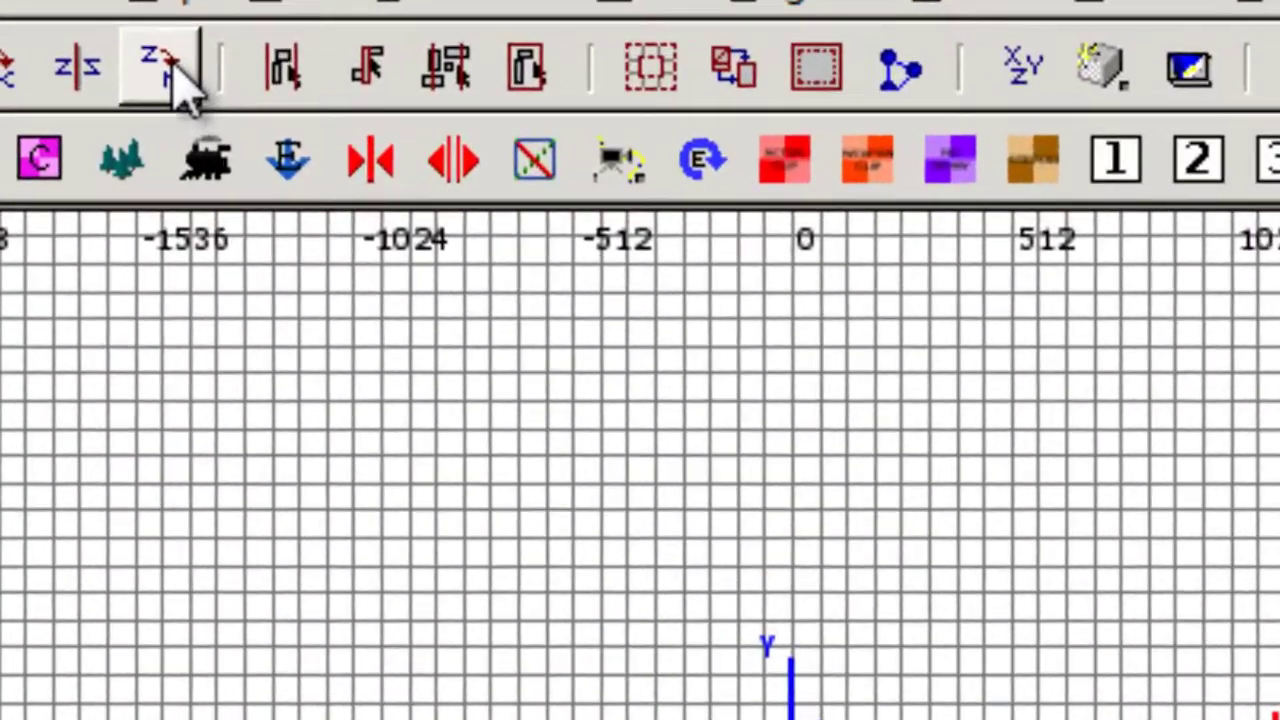
click(172, 63)
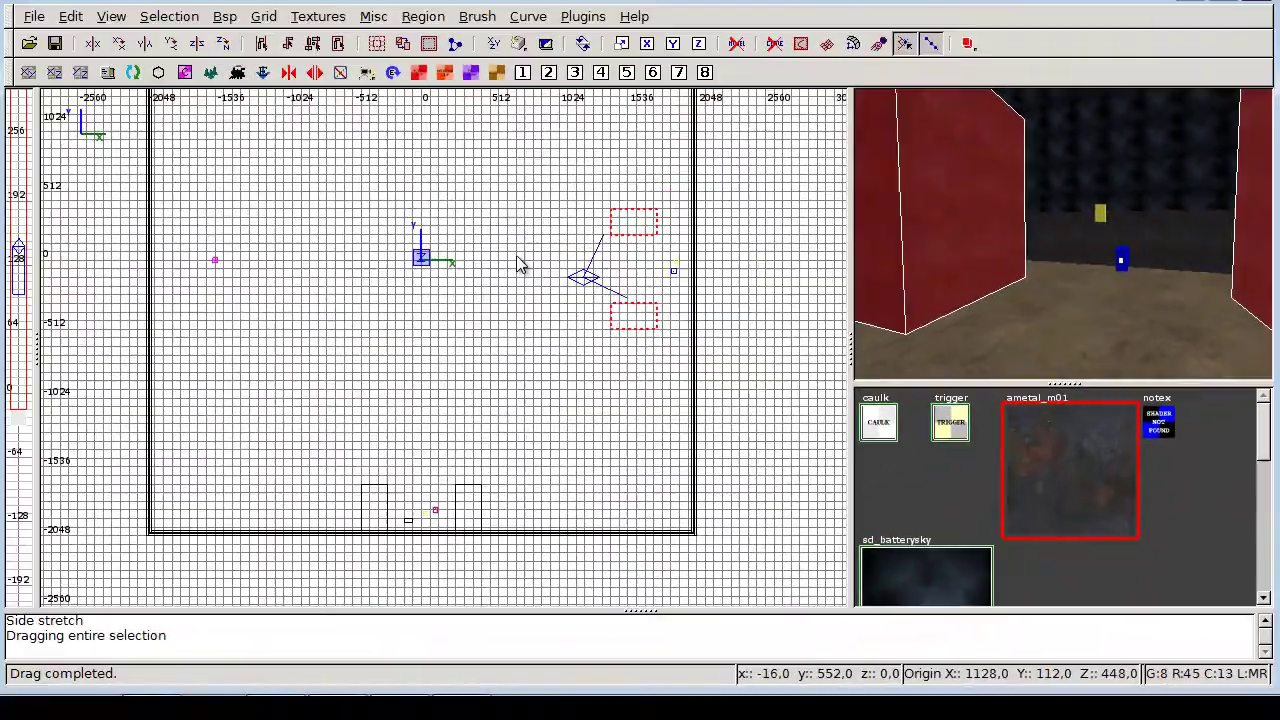
right_drag(520, 263, 311, 353)
scroll(520, 263, up, 5)
mouse_move(411, 271)
mouse_down()
mouse_move(506, 271)
mouse_move(533, 288)
mouse_up()
key(Escape)
Paste another pair of buildings and move it to the north wall, one on each side of the blue entity there
right_click(1062, 257)
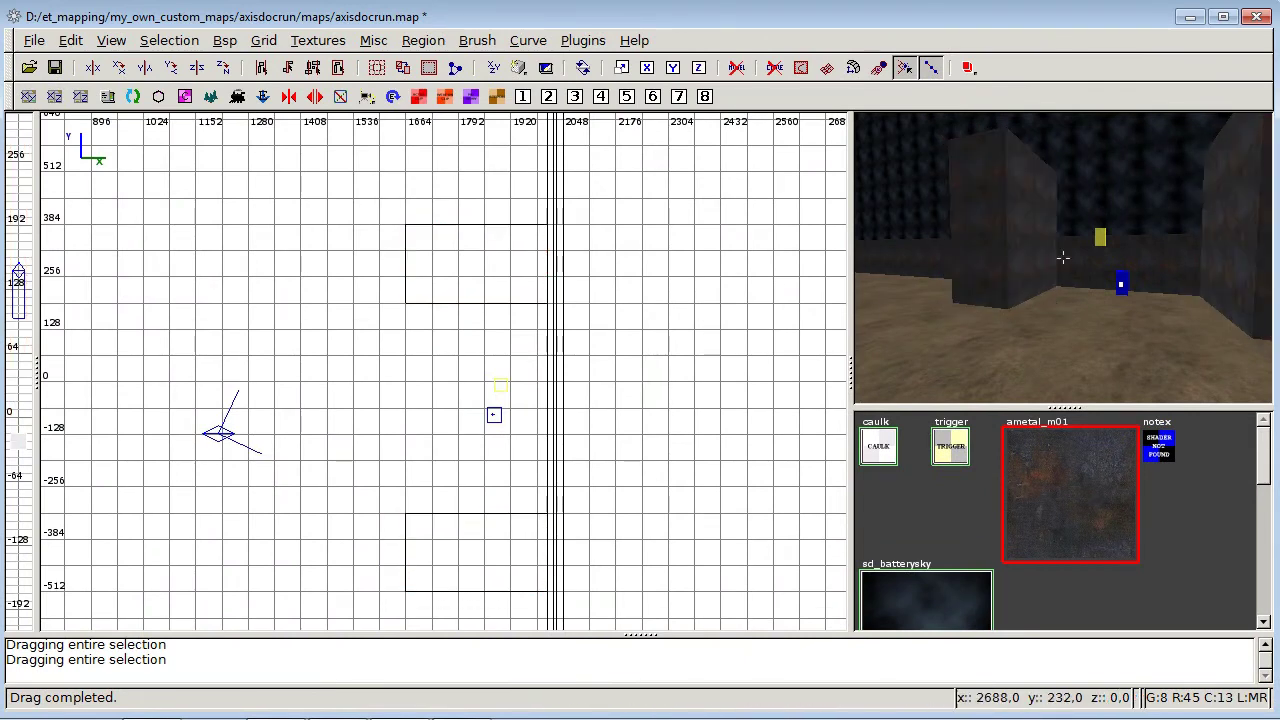
key(Down)
key(Left)
key(Up)
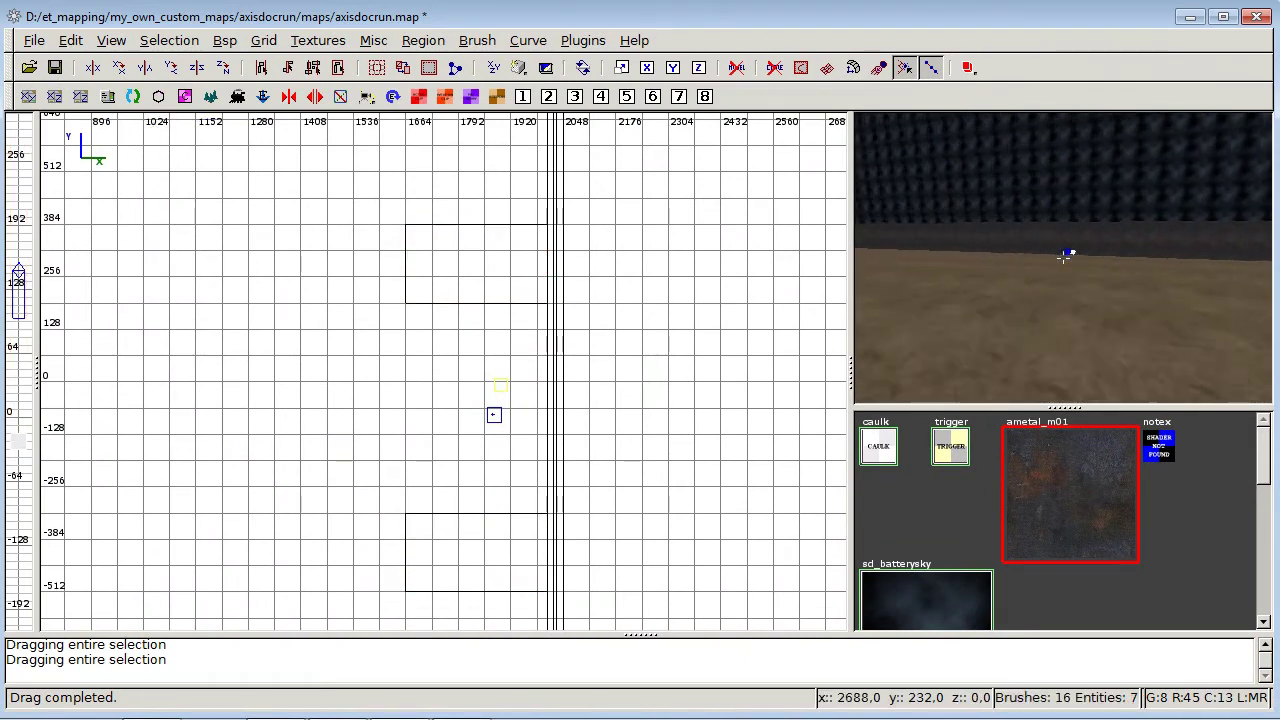
right_click(1062, 257)
scroll(566, 360, down, 6)
right_drag(489, 381, 639, 387)
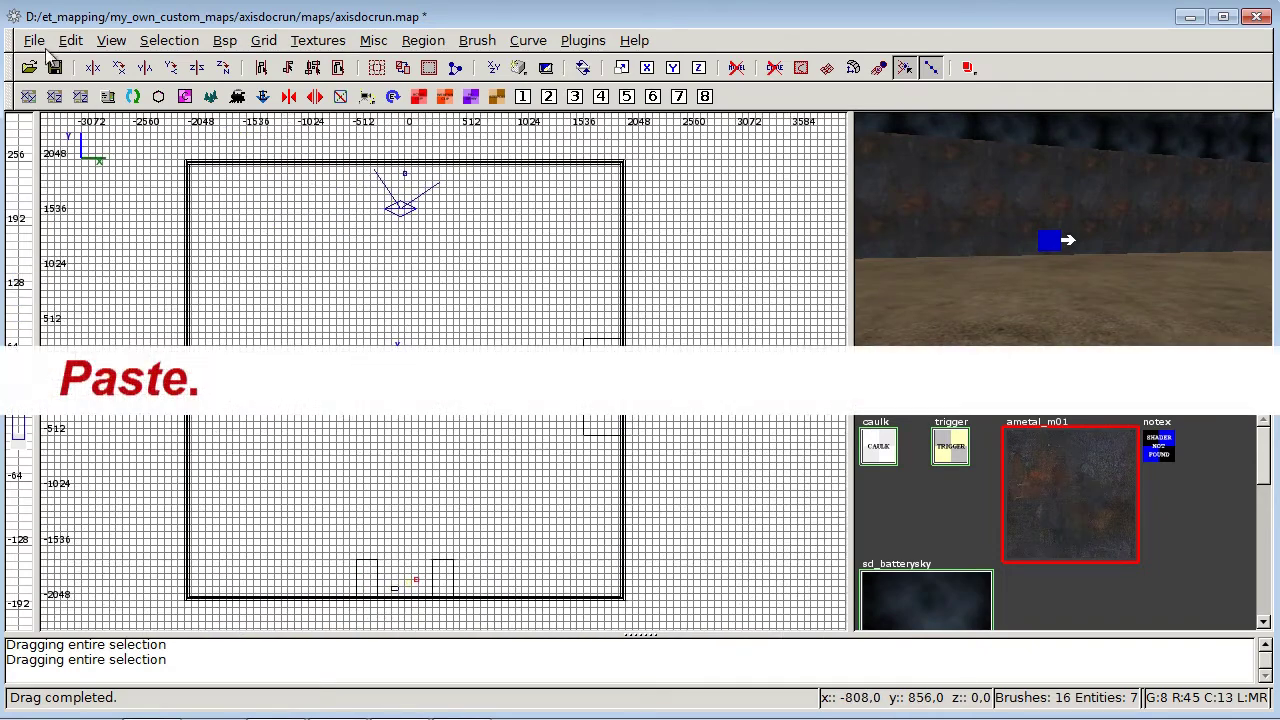
click(67, 41)
click(96, 146)
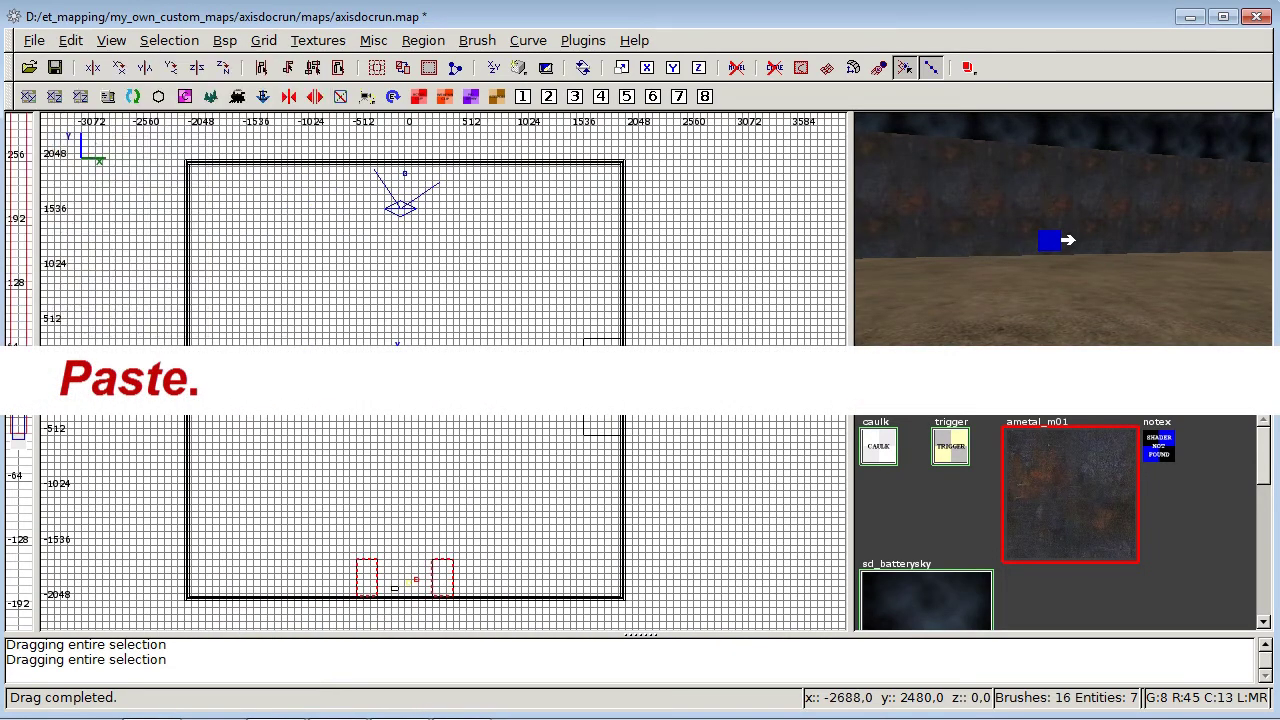
drag(443, 571, 437, 200)
scroll(437, 200, up, 6)
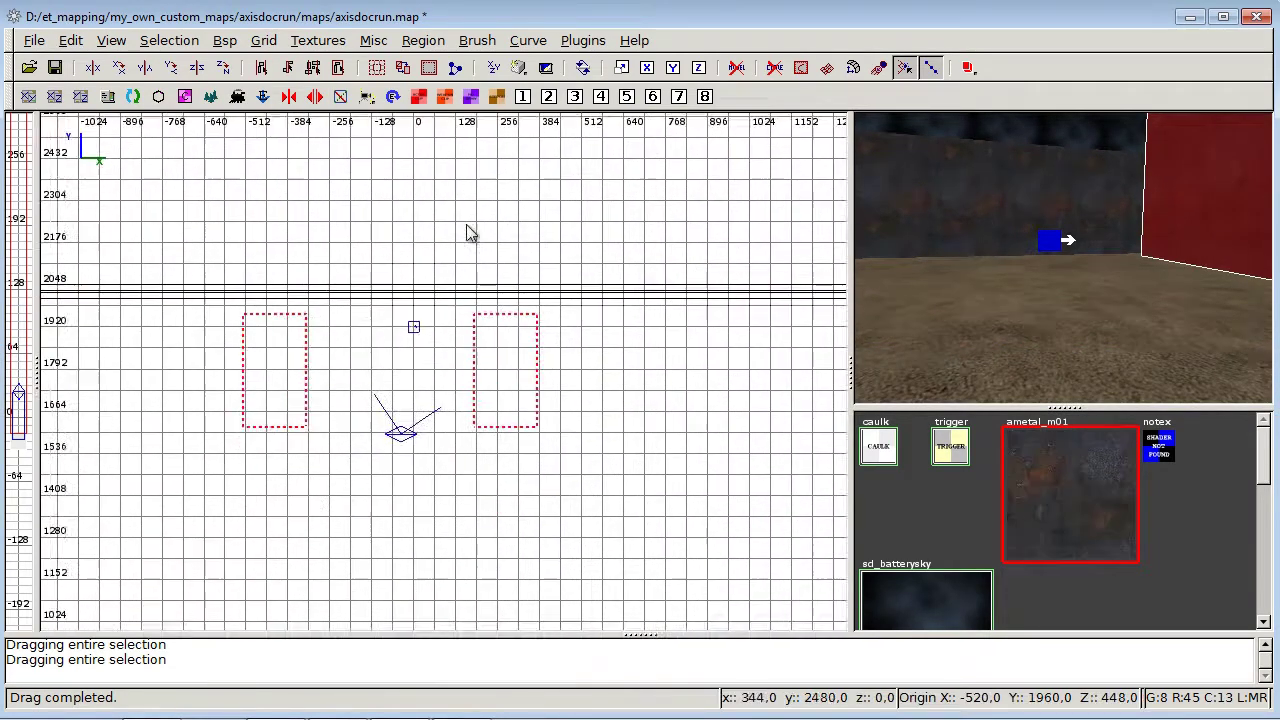
Draw a small brush about 8 by 16 units against the inner side of the western building at the north wall
right_click(1001, 286)
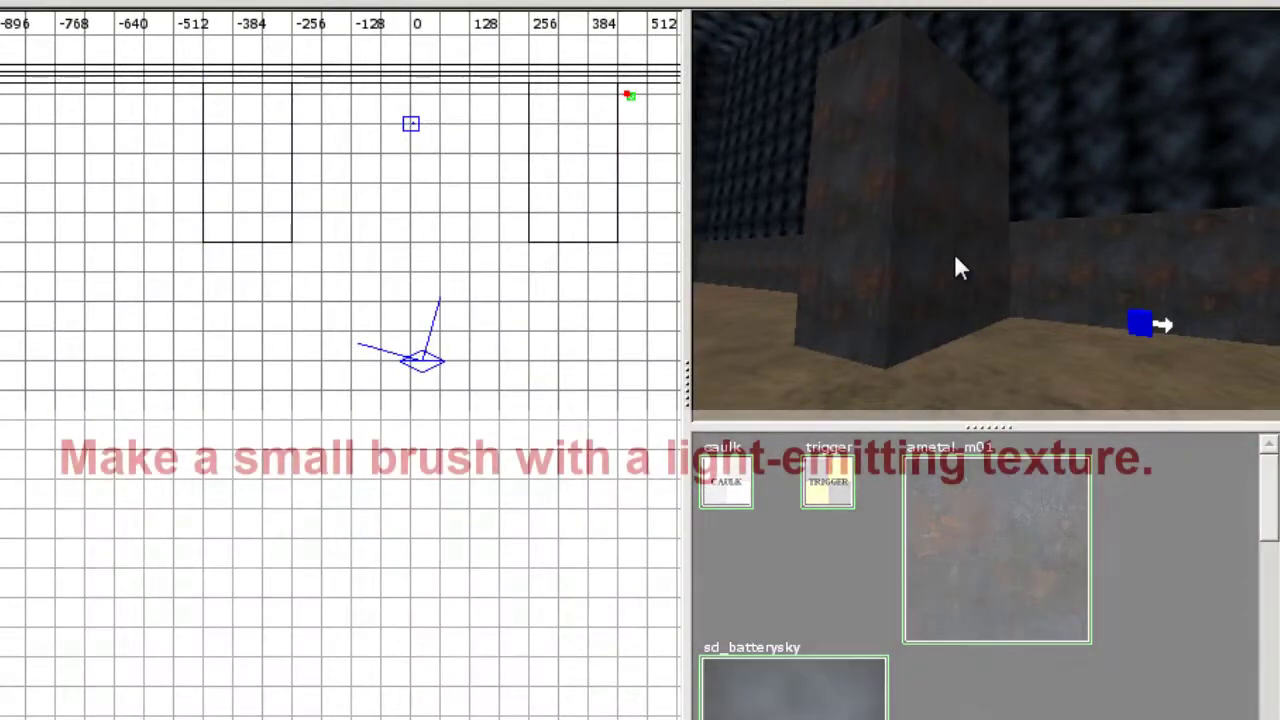
shift+click(954, 253)
right_drag(382, 167, 338, 304)
scroll(487, 302, up, 2)
scroll(270, 380, up, 2)
scroll(392, 367, up, 2)
mouse_move(392, 367)
right_down()
mouse_move(570, 287)
mouse_move(515, 357)
right_up()
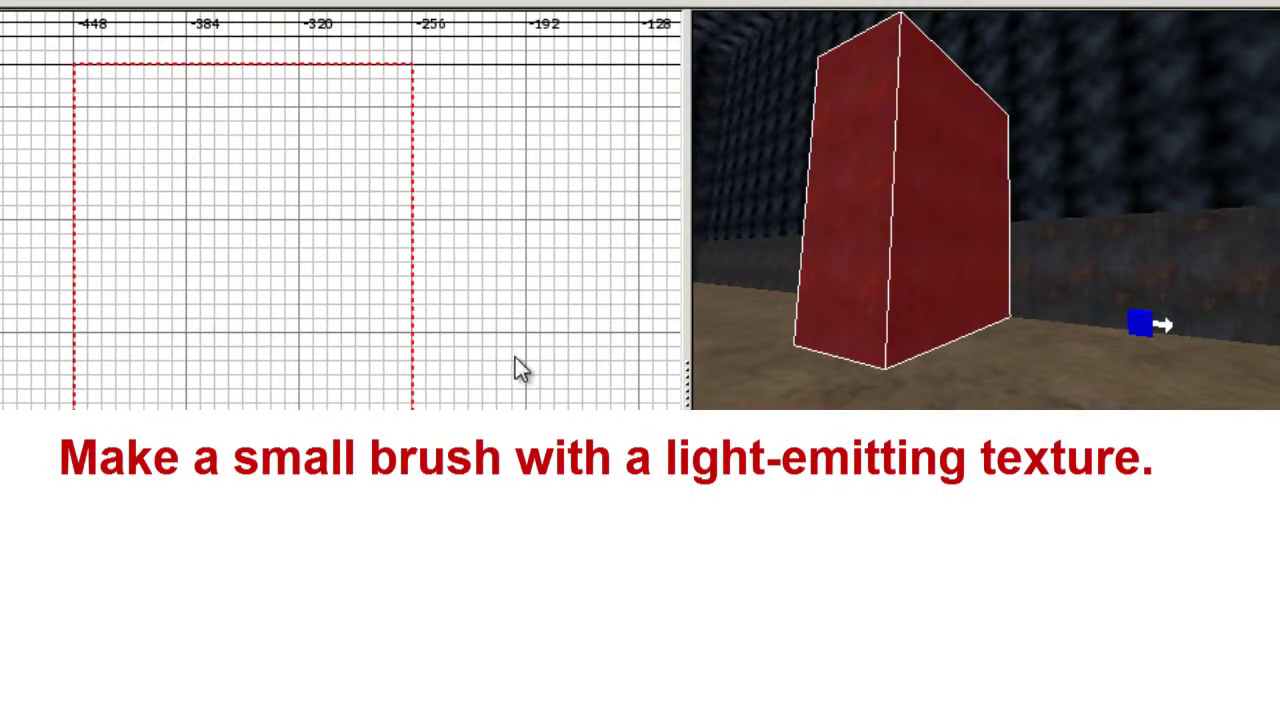
key(Escape)
drag(416, 326, 427, 350)
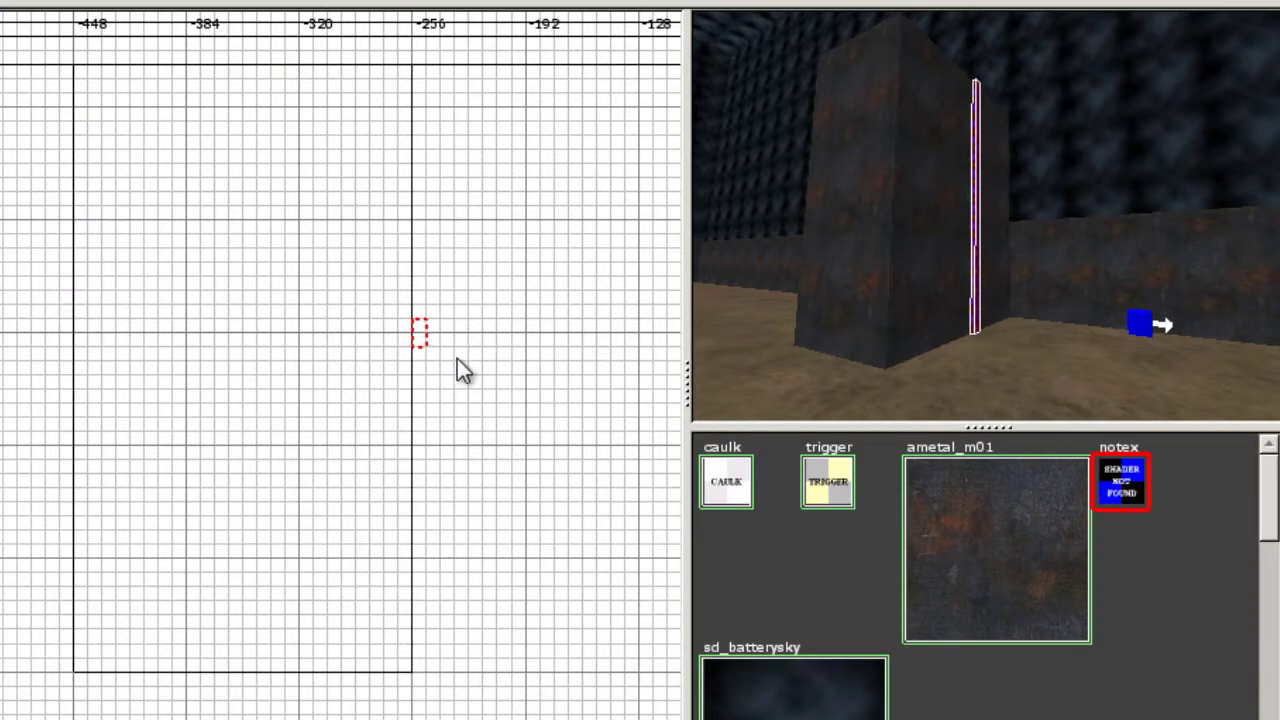
Reduce the small brush's height to about 16 units so that it sits above the floor on the building's side
mouse_move(457, 358)
right_down()
mouse_move(422, 373)
mouse_move(204, 353)
right_up()
key(ctrl+Tab)
scroll(426, 340, down, 1)
scroll(426, 340, down, 1)
mouse_move(426, 340)
right_down()
mouse_move(415, 340)
mouse_move(561, 332)
right_up()
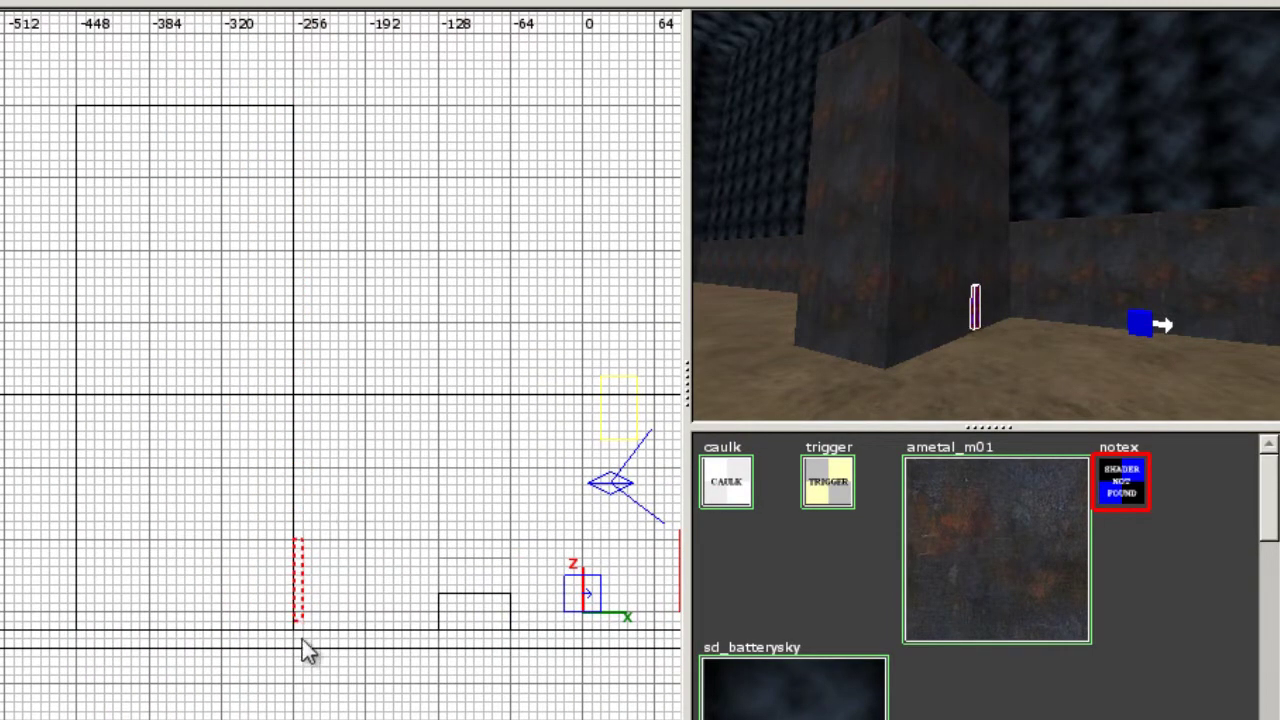
right_click(989, 222)
key(Up)
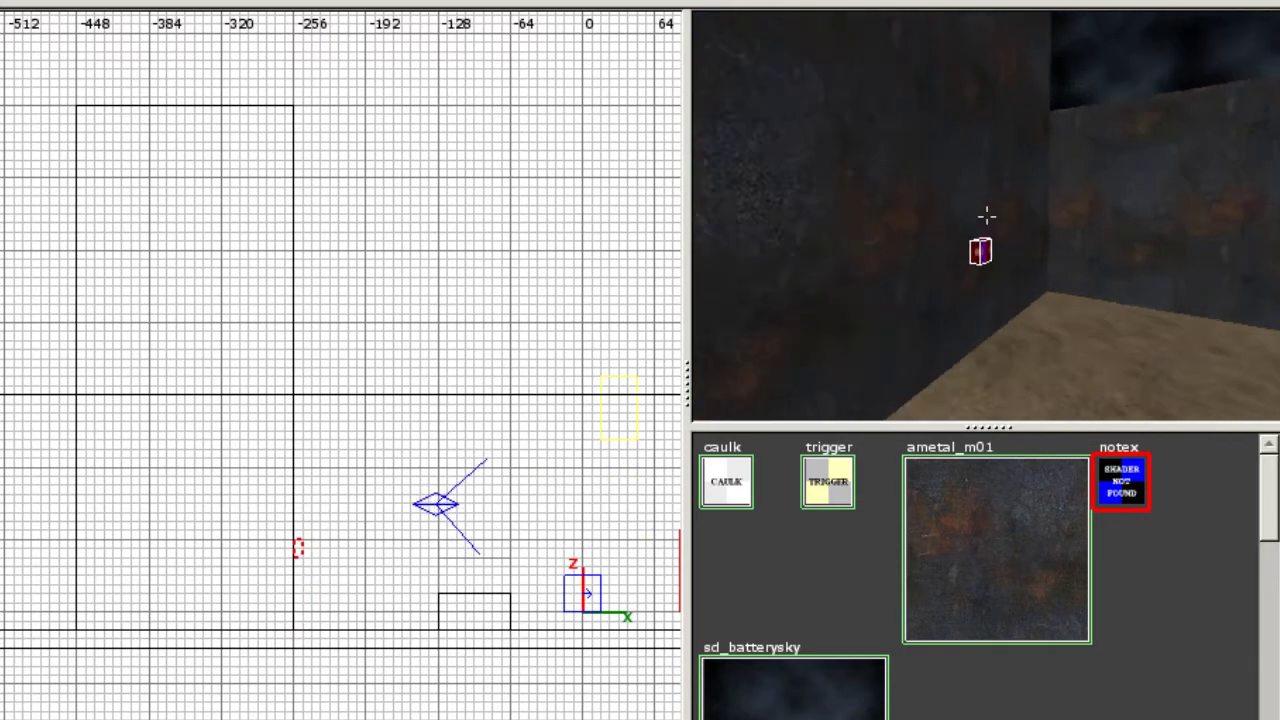
right_click(989, 222)
Texture the small brush with ametal_m01 and lengthen it along the building to about 32 units
click(992, 536)
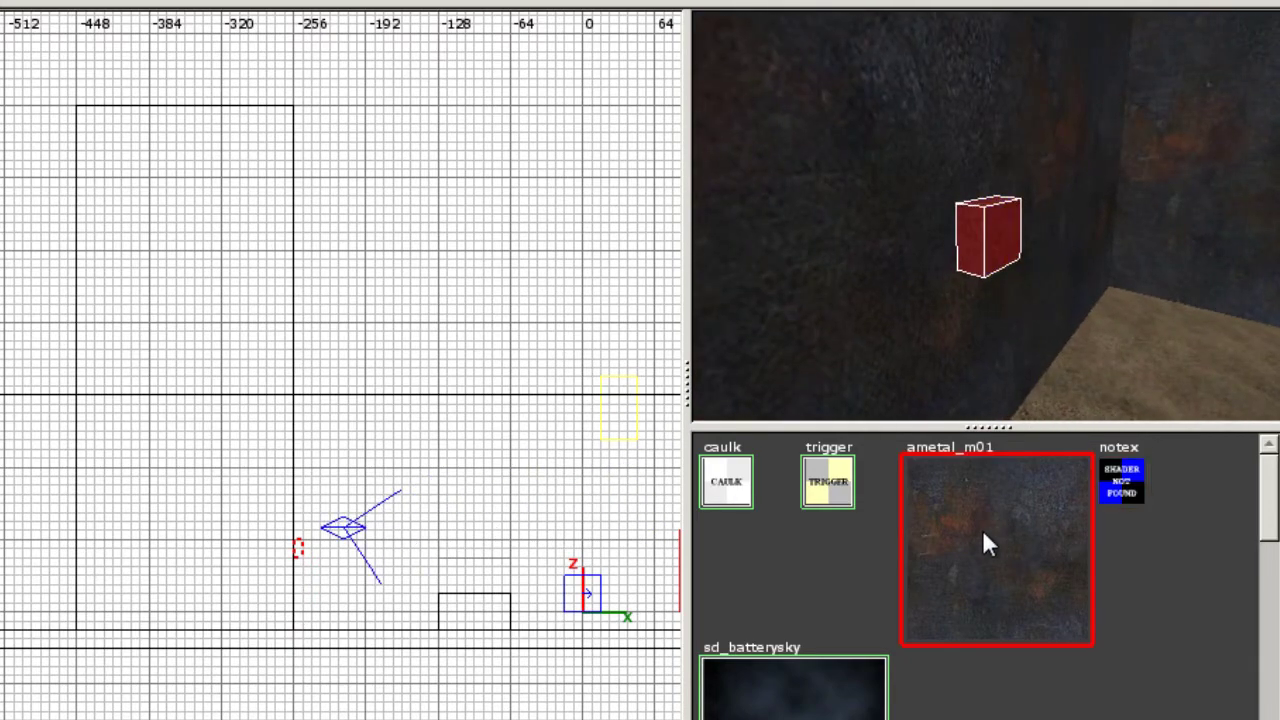
right_drag(386, 416, 397, 249)
key(ctrl+Tab)
right_drag(298, 378, 510, 372)
scroll(298, 381, up, 4)
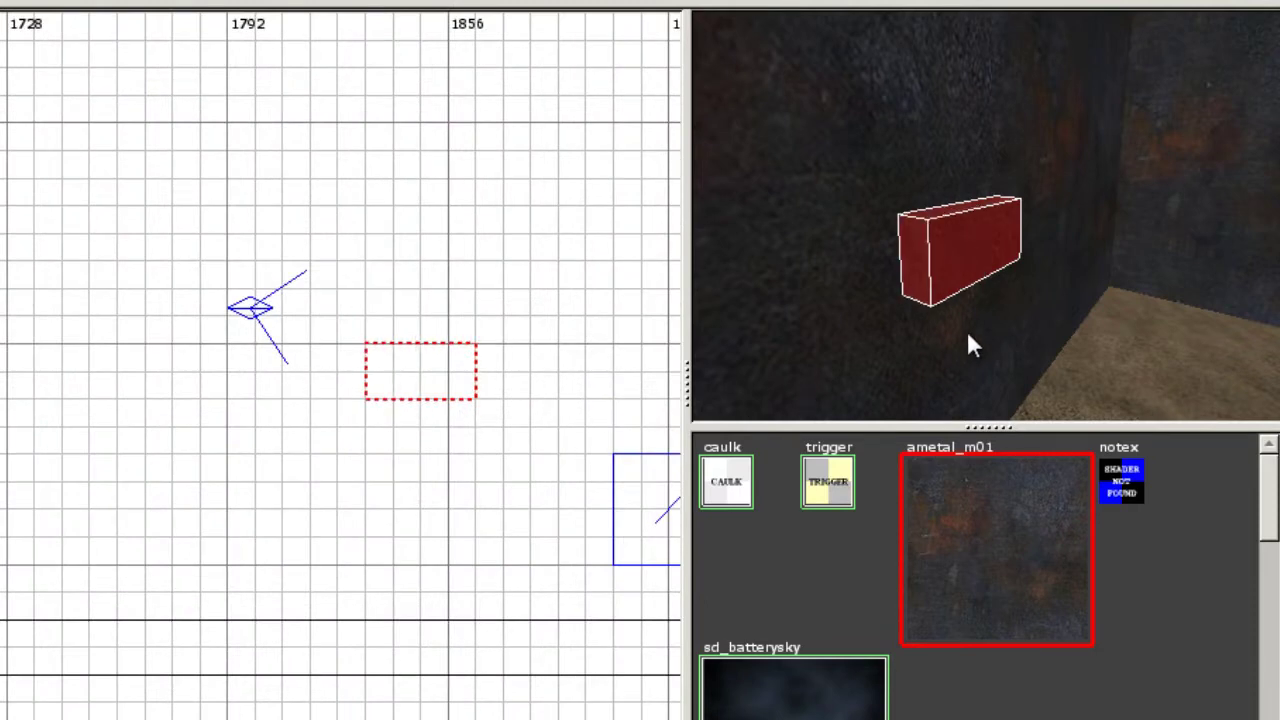
key(Escape)
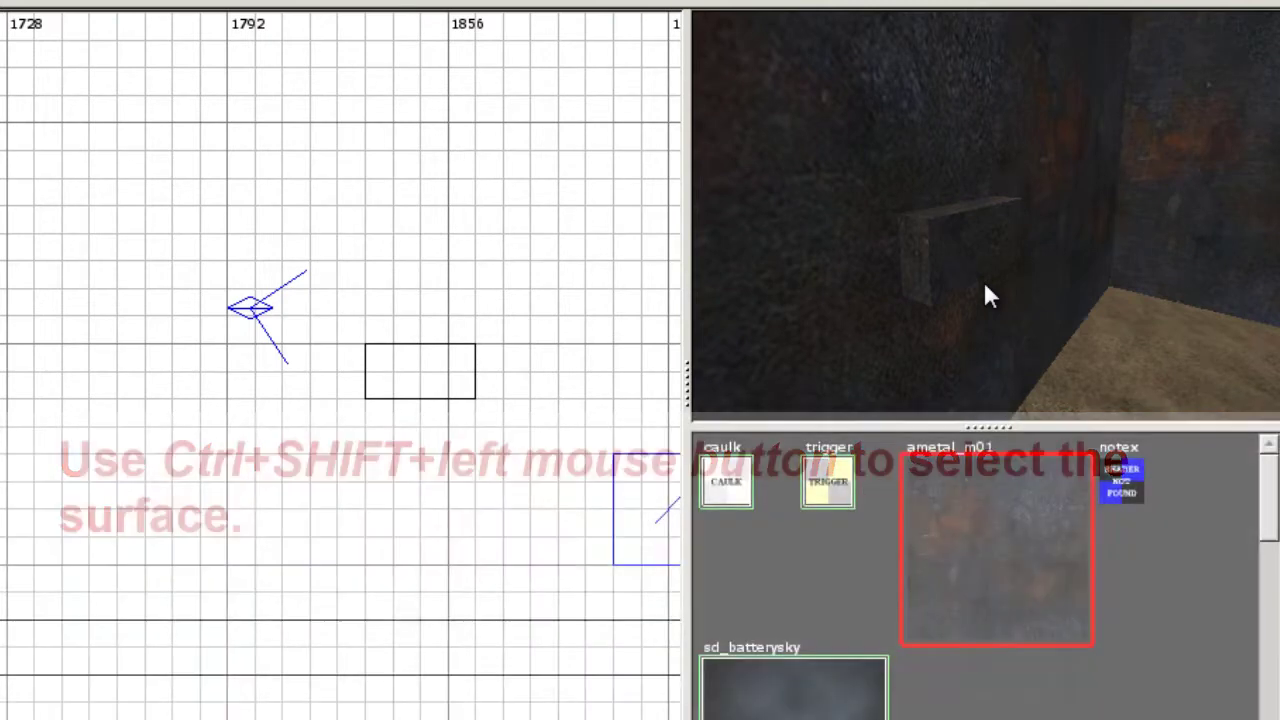
Select the small brush's outward face, load the lights textures and apply light_c01_2k to it
ctrl+shift+click(972, 257)
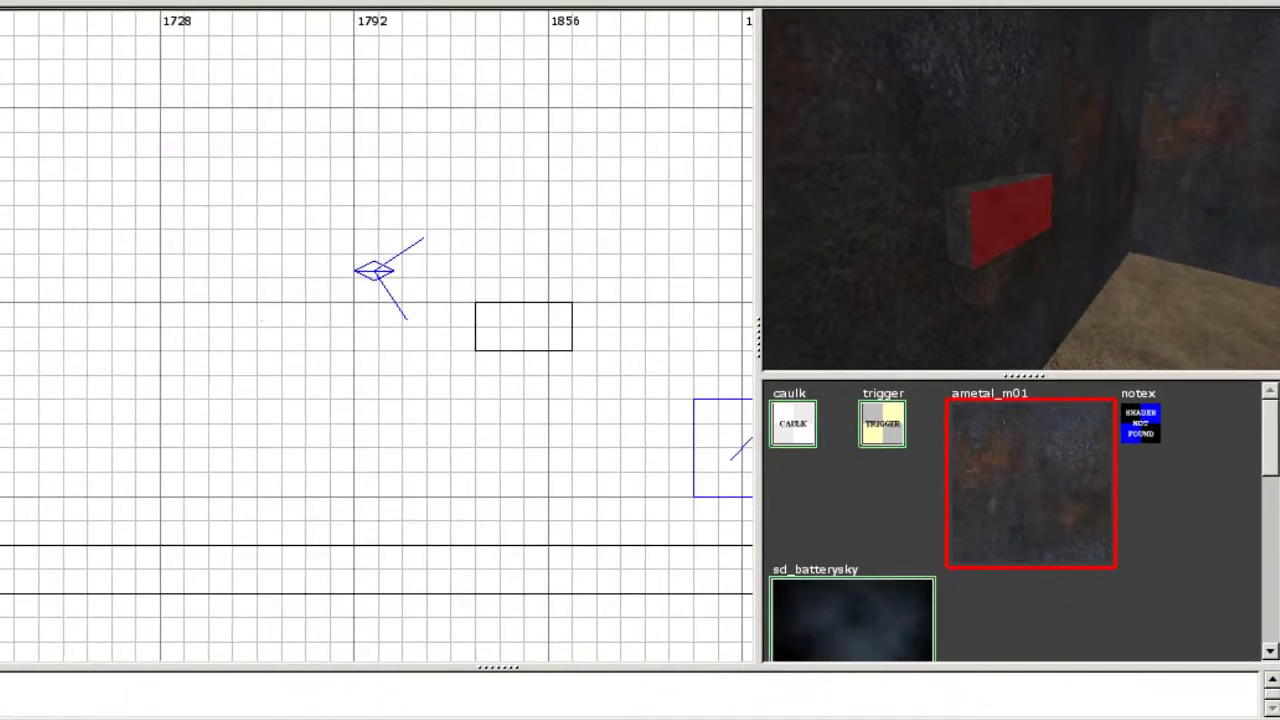
click(85, 3)
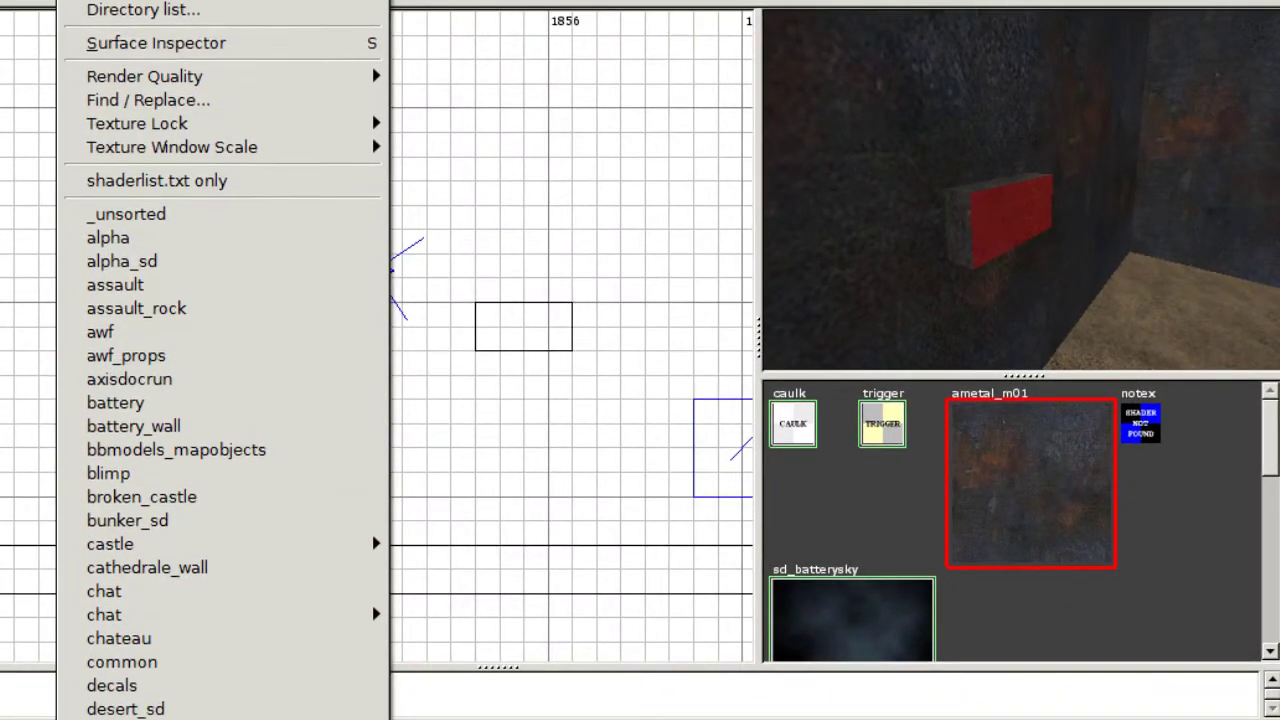
scroll(160, 708, down, 6)
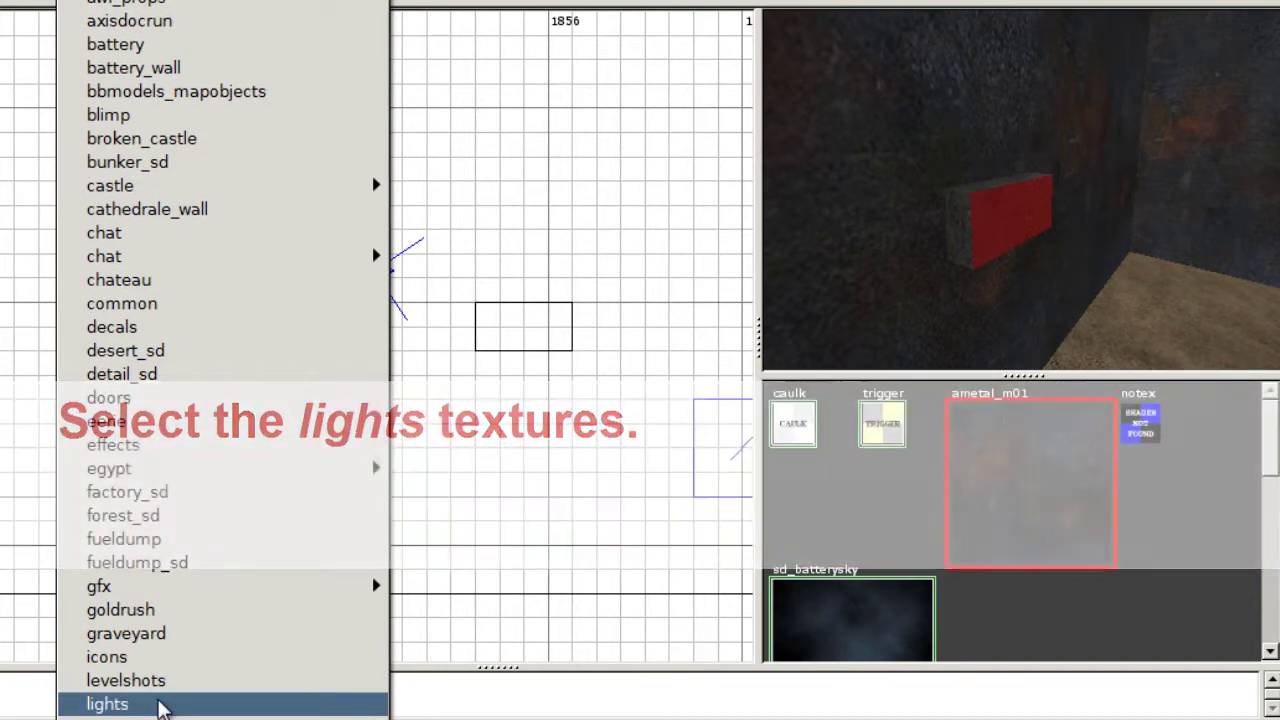
click(168, 708)
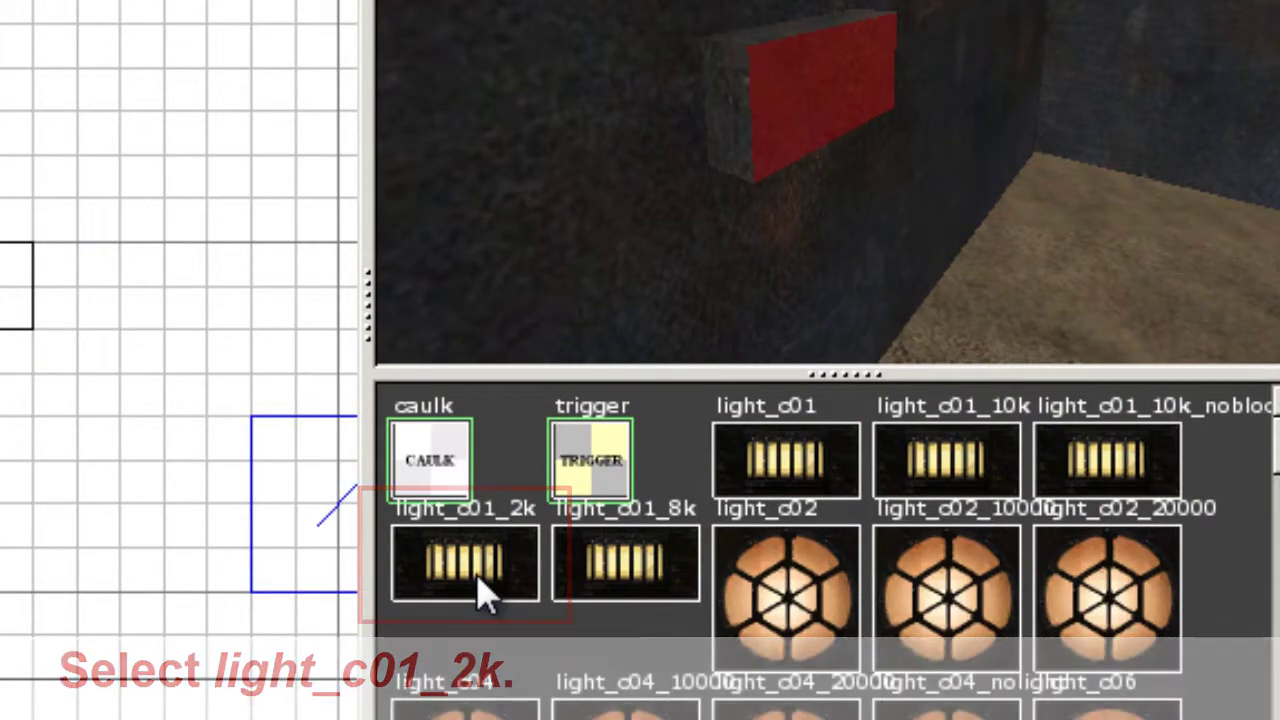
click(478, 592)
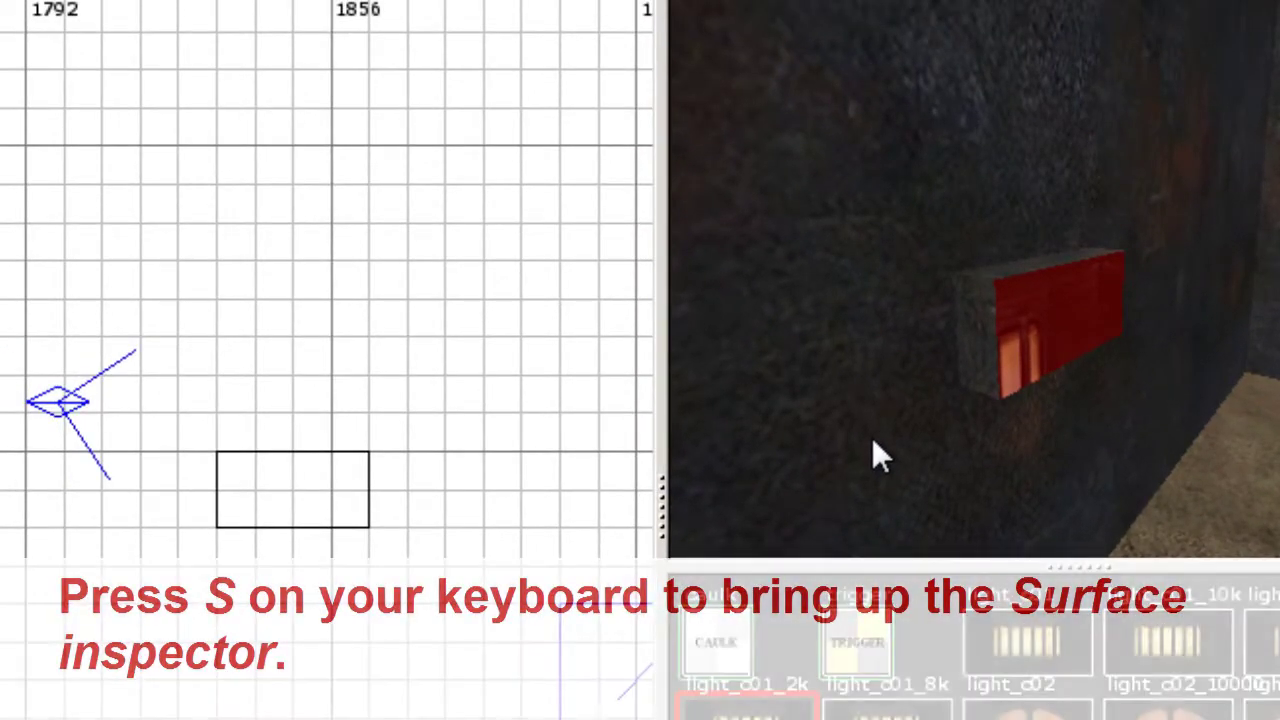
Fit the light_c01_2k texture to the face once in width and height, and deselect the face
key(s)
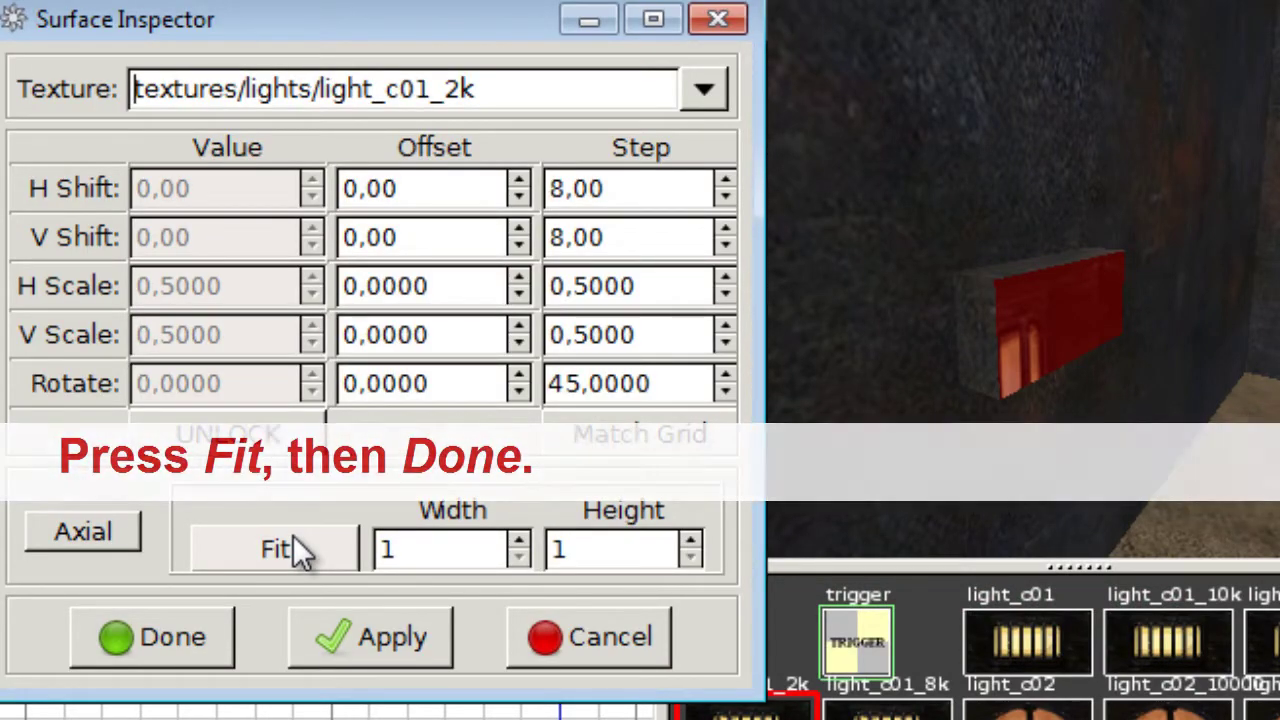
click(275, 552)
click(168, 640)
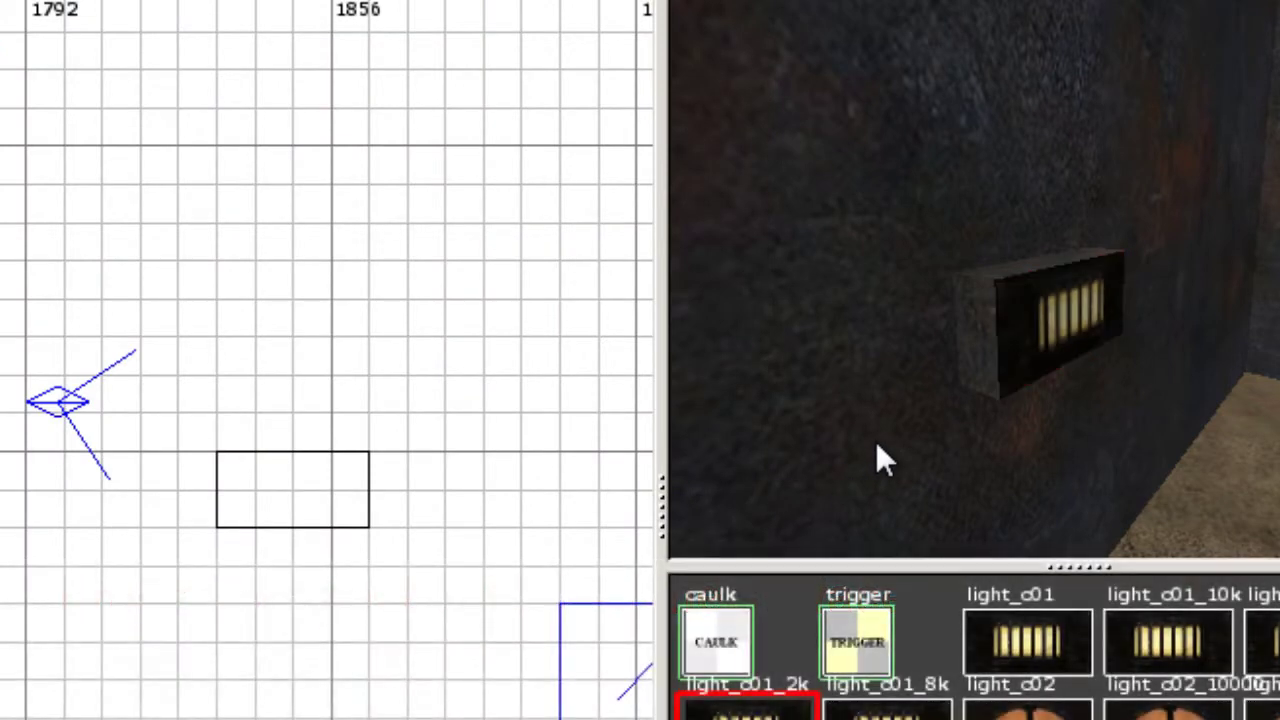
key(Escape)
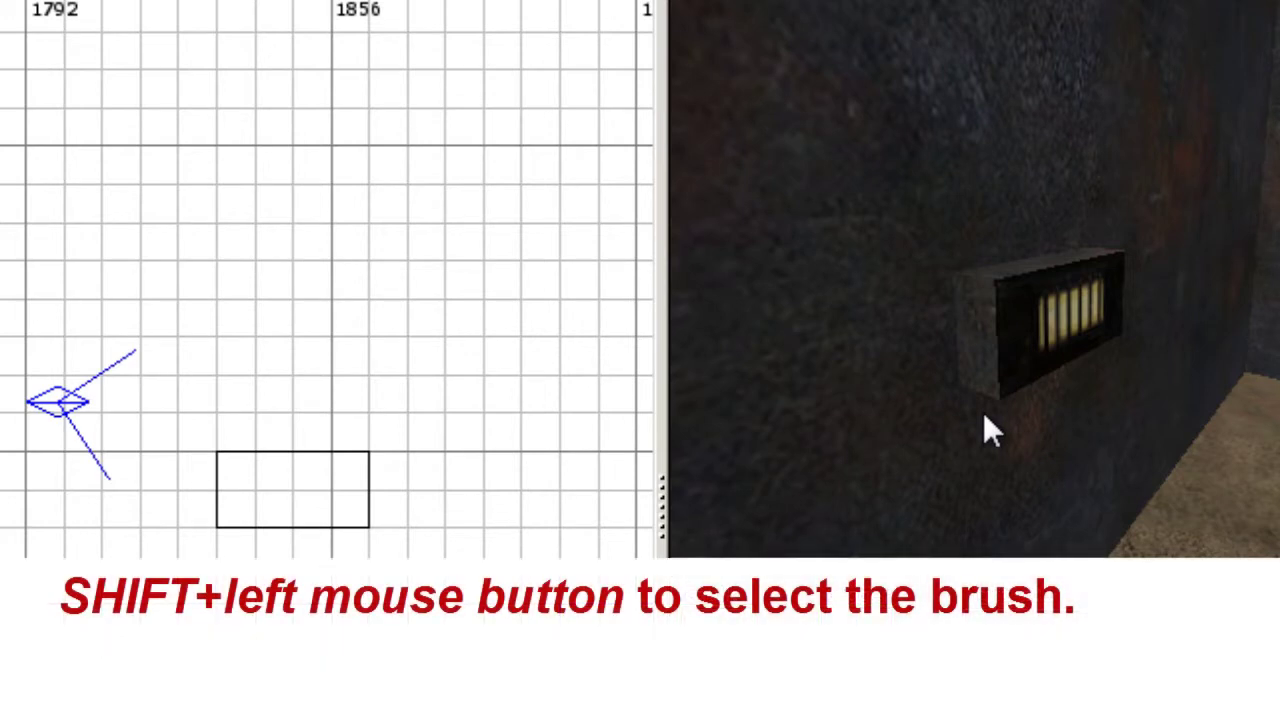
Select the lamp brush with the light_c01_2k face and make it a detail brush
shift+click(1033, 337)
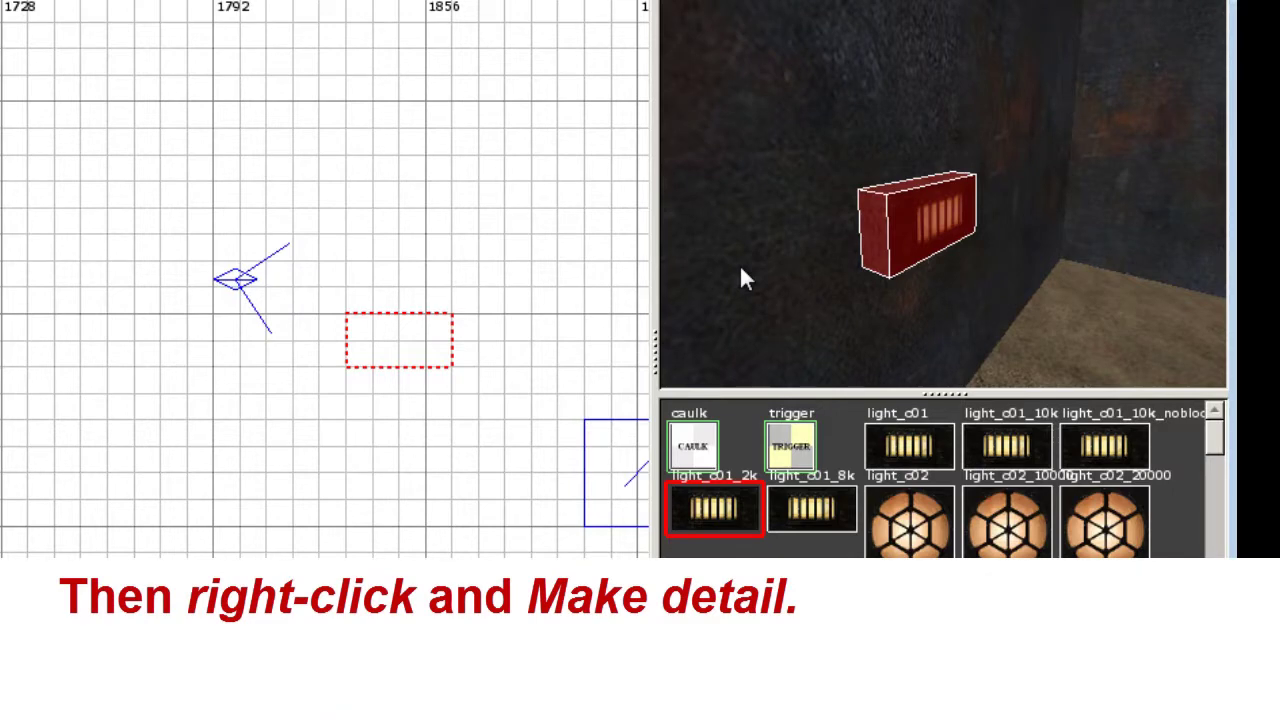
right_click(157, 588)
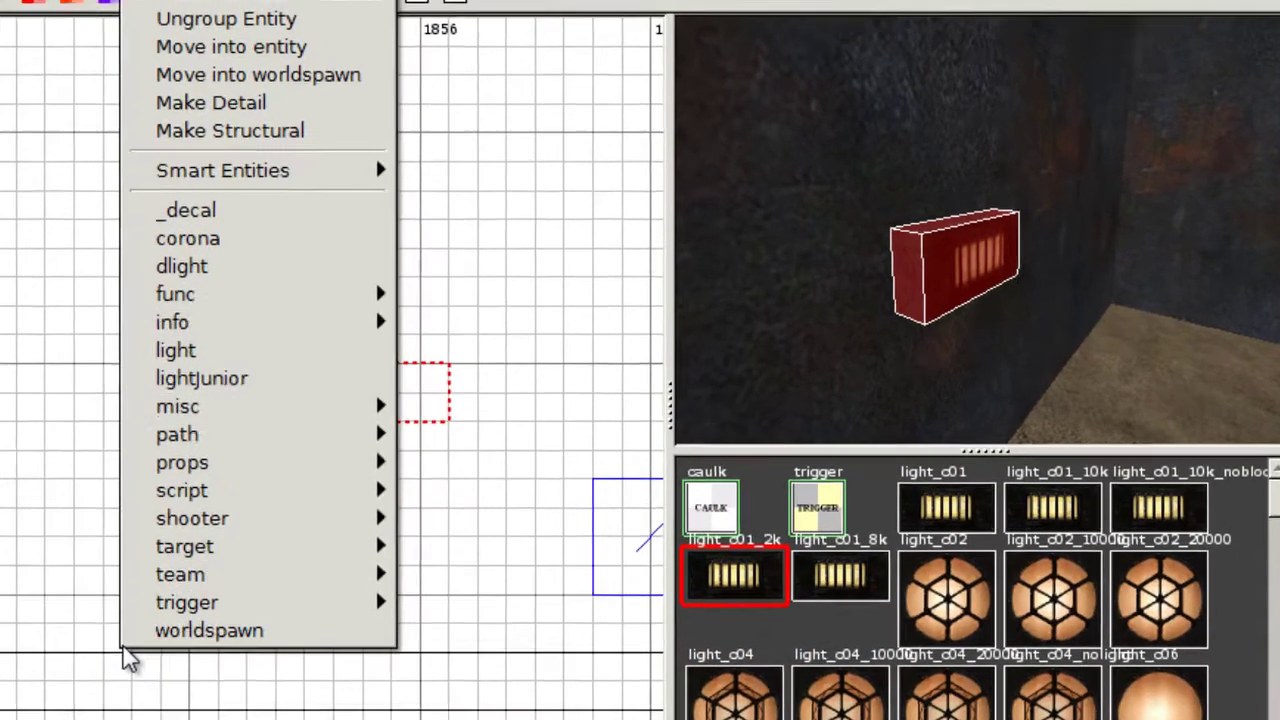
click(260, 106)
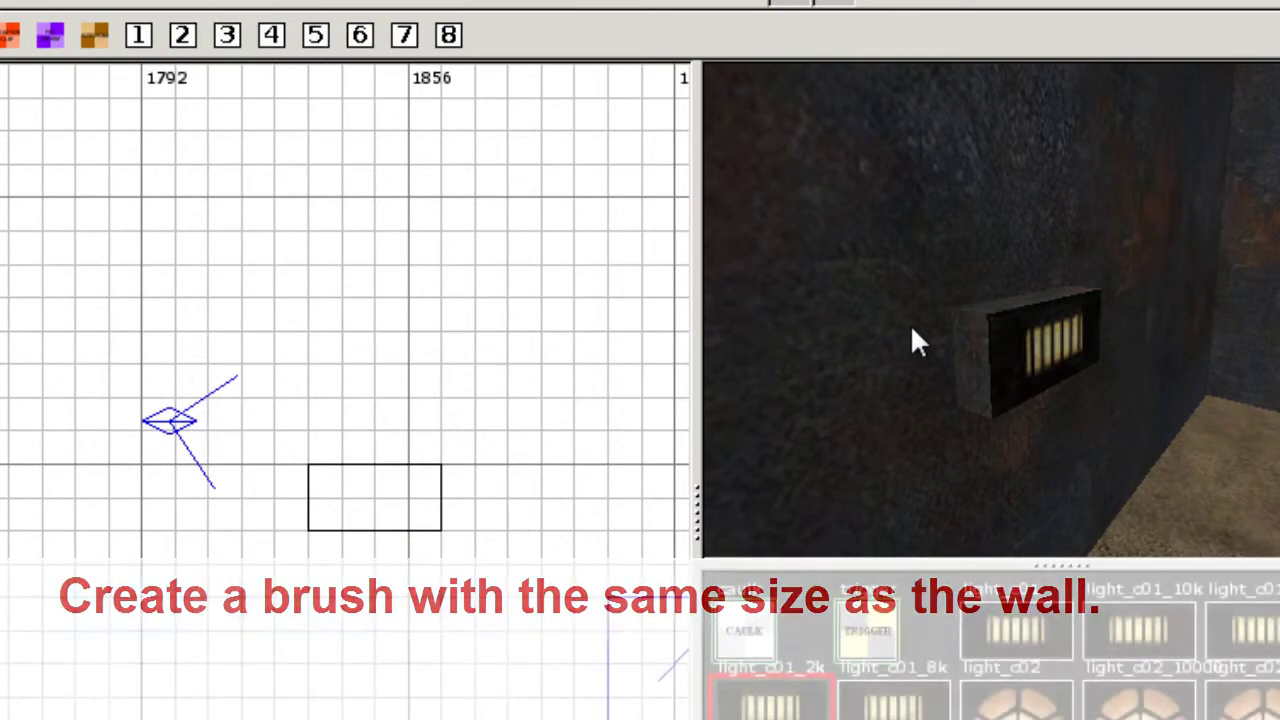
Draw a brush the full size of the building's lamp-side wall and thin it to 8 units, matching the lamp's thickness
right_click(911, 327)
key(Up)
right_click(1060, 310)
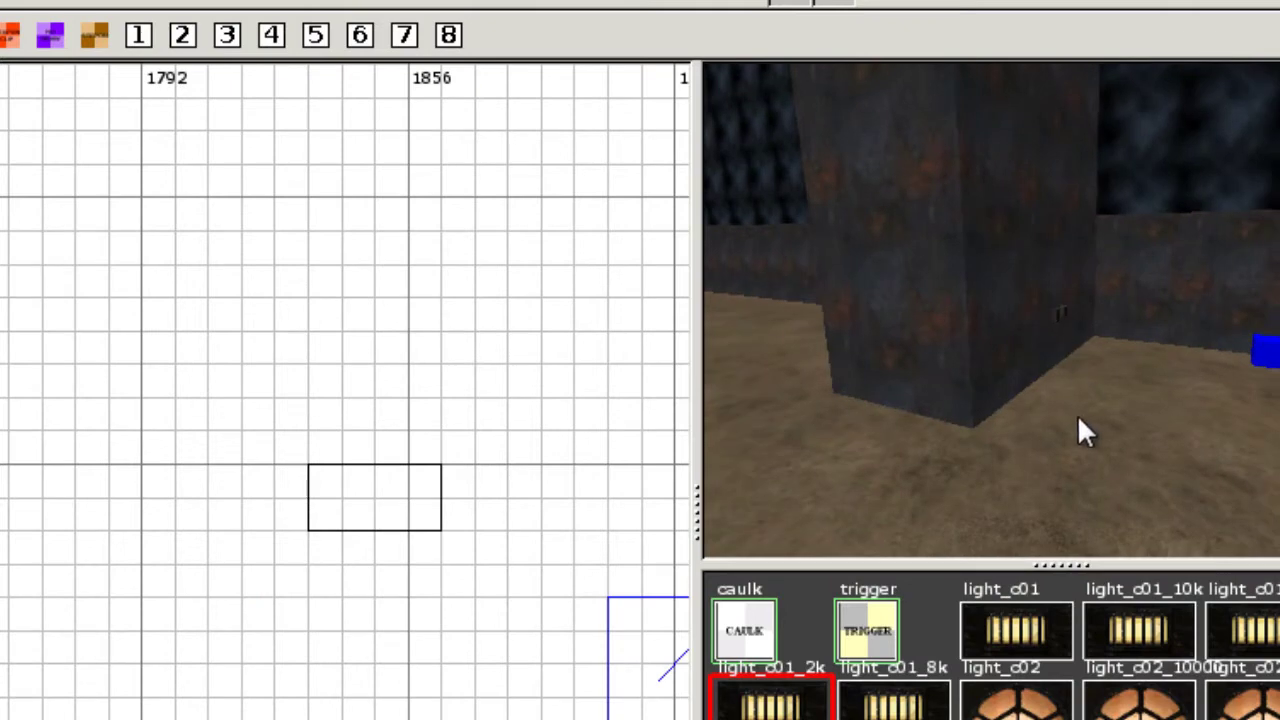
right_click(1080, 410)
right_click(1057, 309)
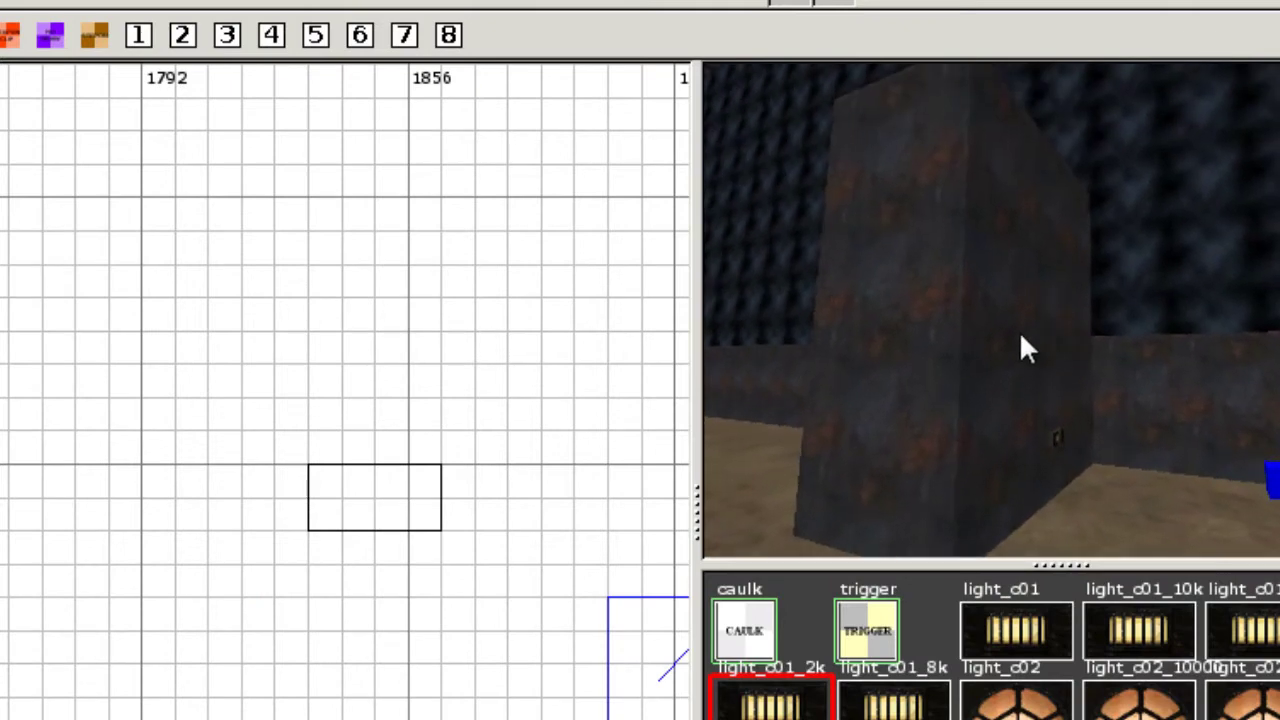
shift+click(1022, 345)
scroll(323, 645, down, 5)
right_drag(304, 349, 384, 538)
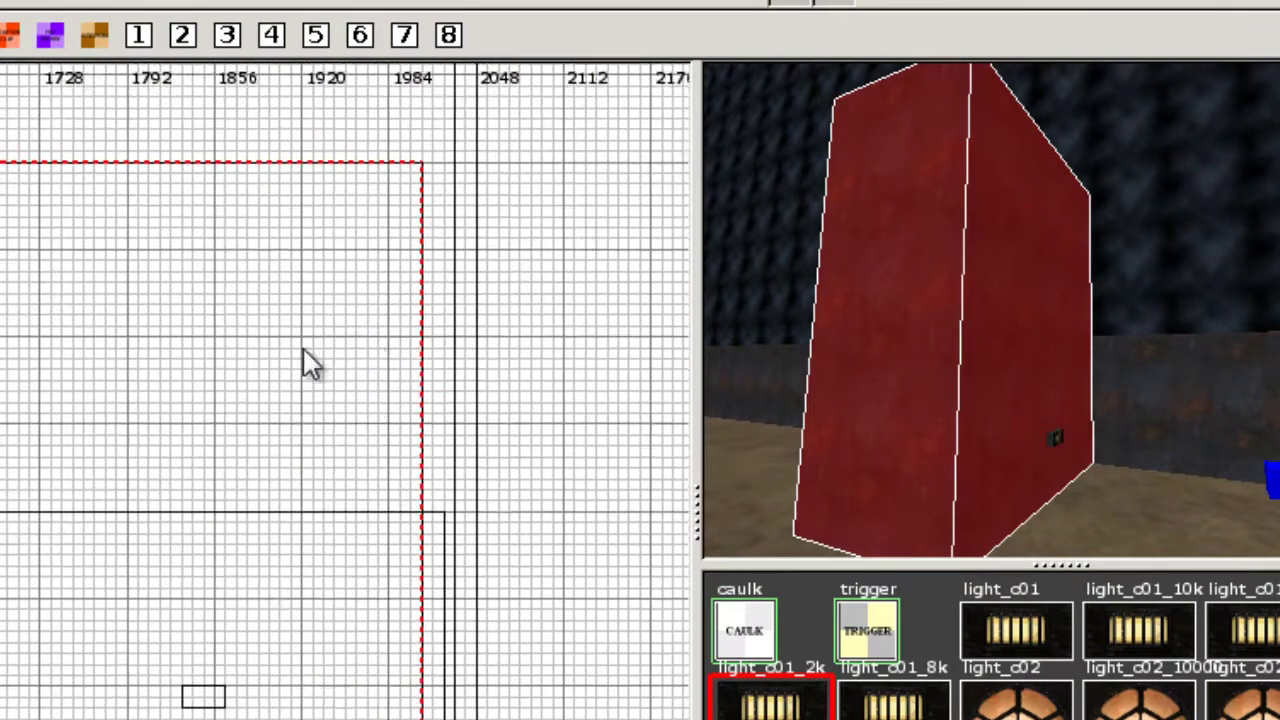
key(ctrl+Tab)
scroll(246, 391, up, 2)
key(Escape)
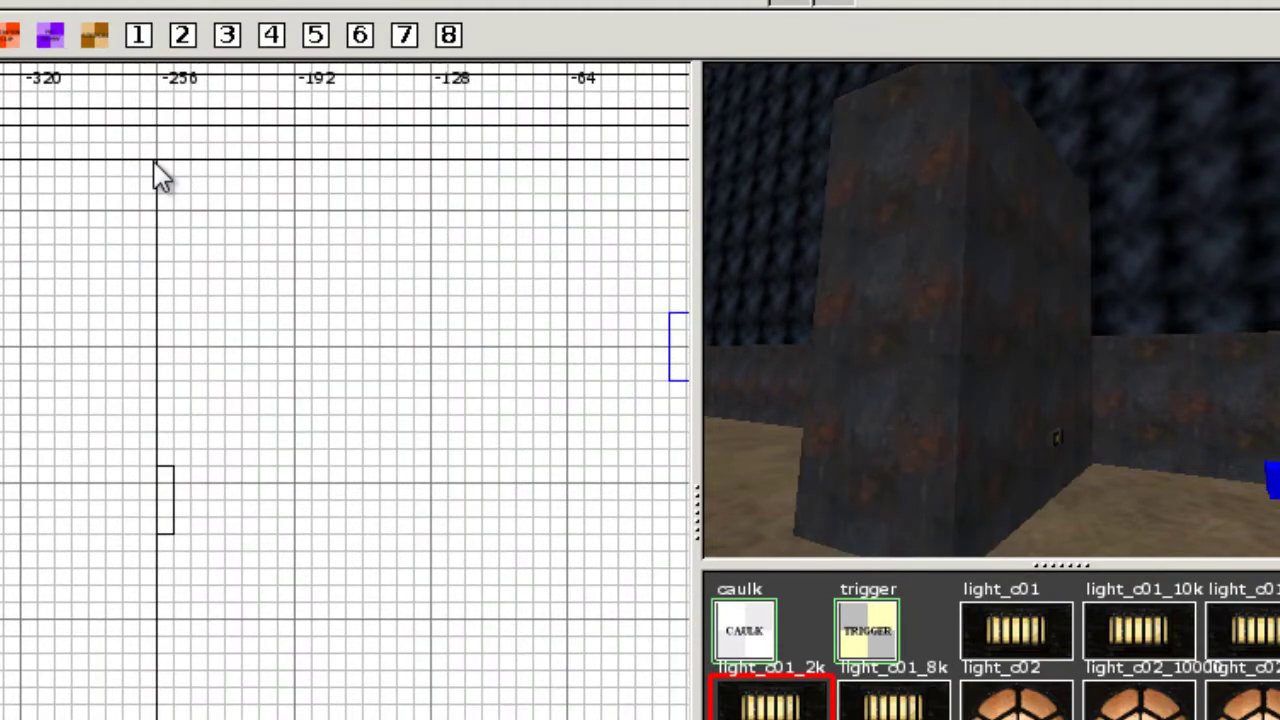
mouse_move(171, 519)
mouse_down()
mouse_move(172, 719)
mouse_move(190, 719)
mouse_up()
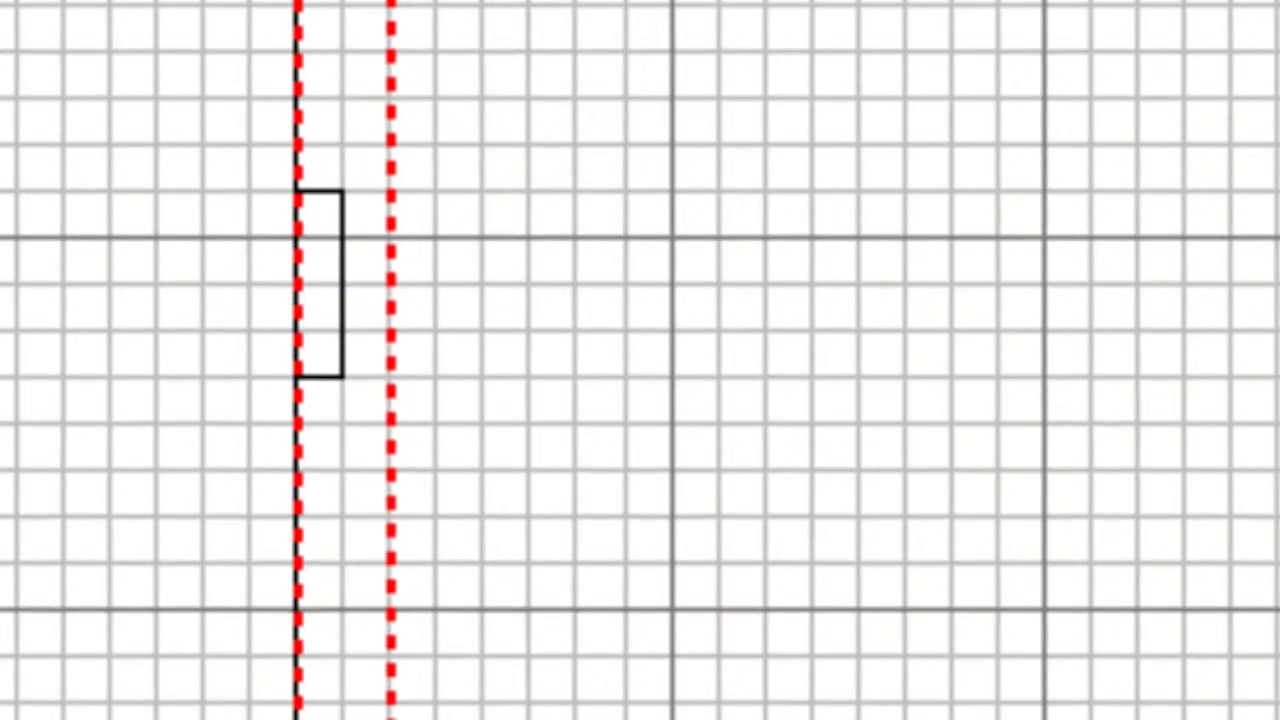
drag(390, 719, 344, 719)
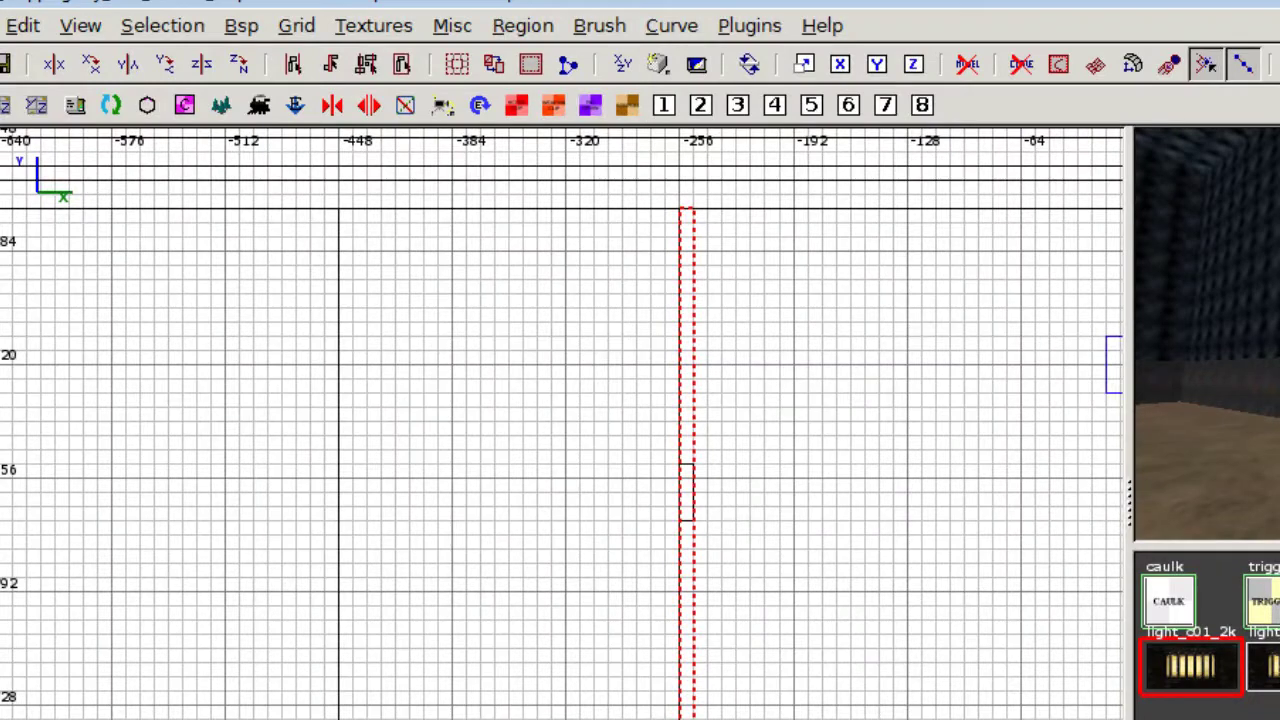
Load the common textures, apply clip to the wall-sized brush, and inspect it in the 3D view
click(373, 25)
scroll(371, 34, down, 5)
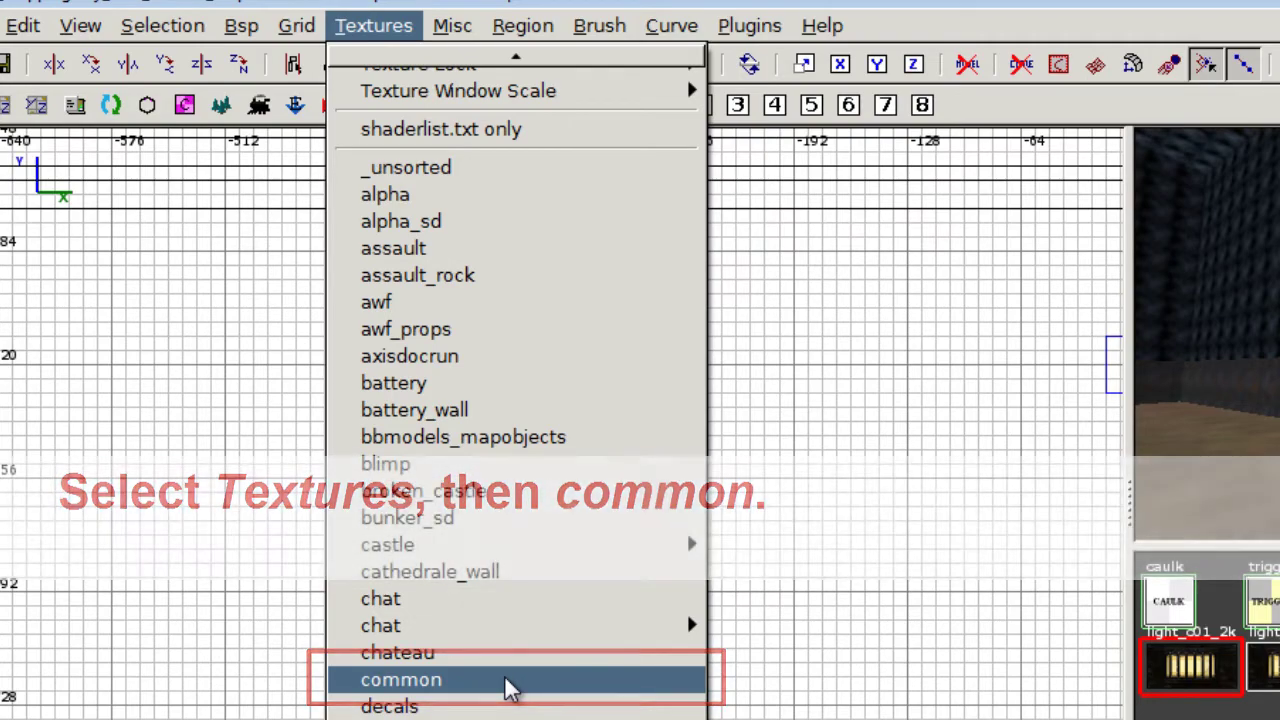
click(510, 686)
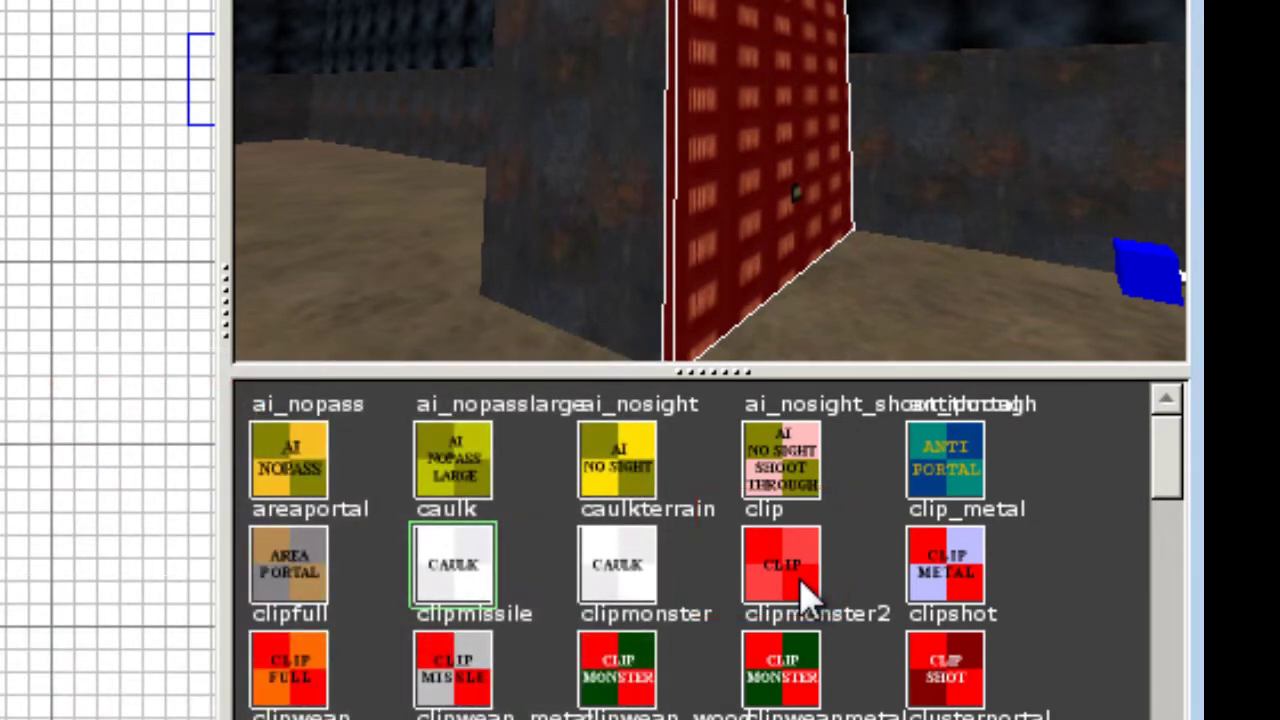
click(805, 595)
right_click(800, 330)
key(Down)
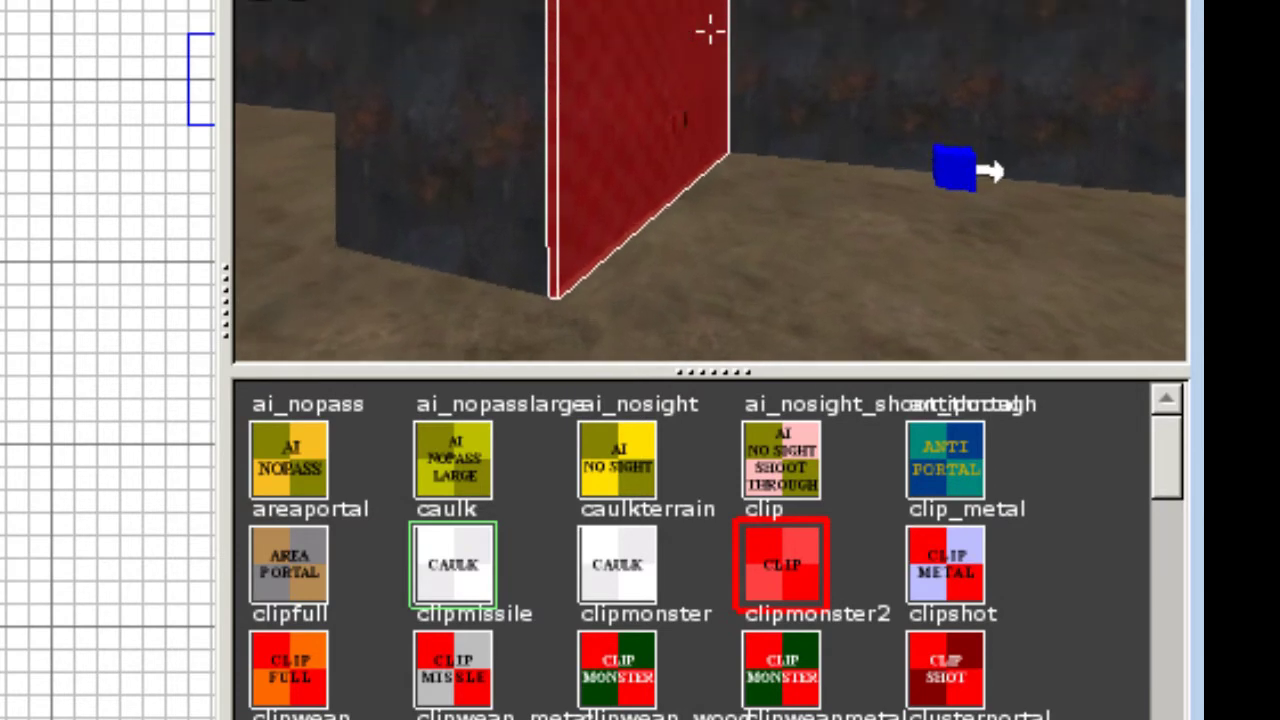
key(Up)
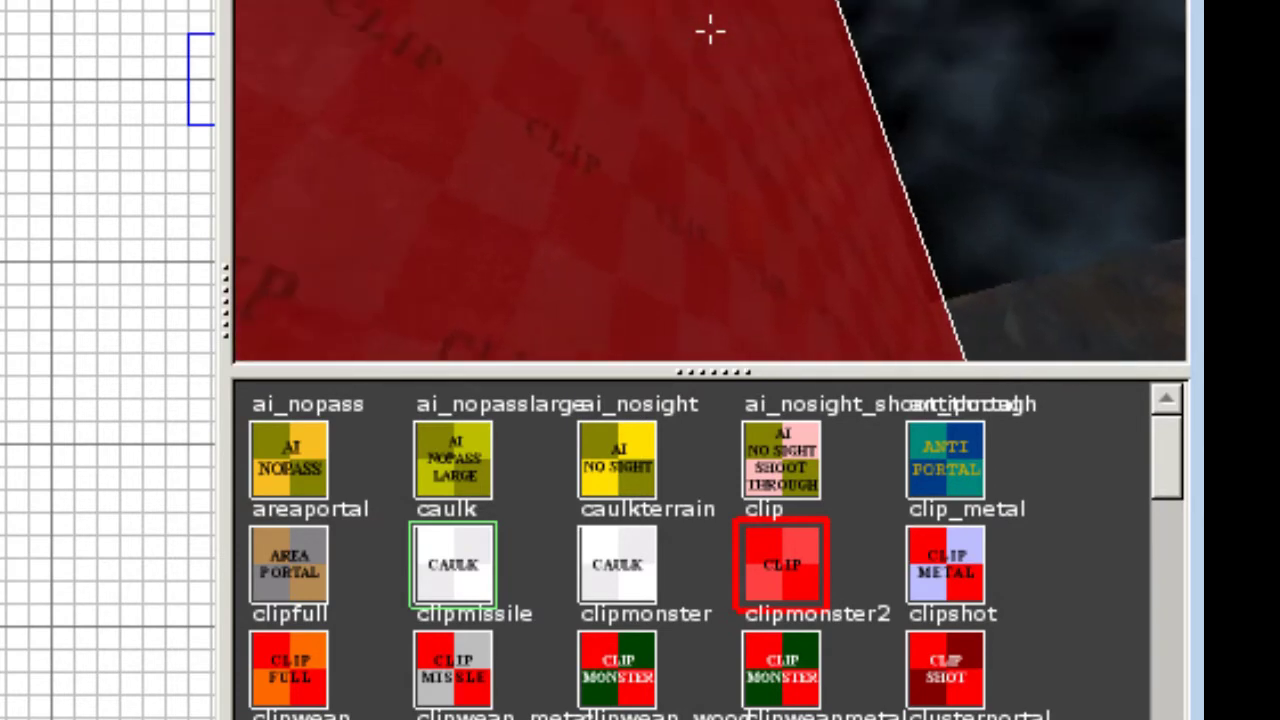
key(Down)
right_click(710, 30)
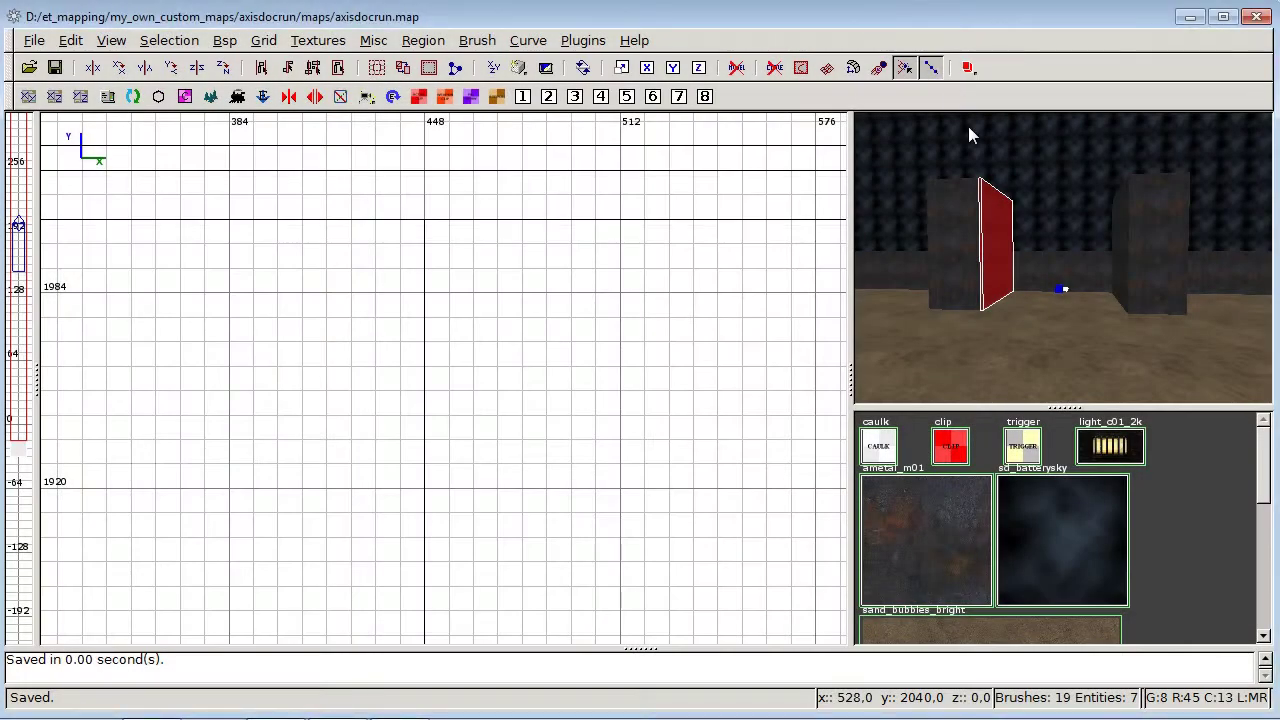
Start a misc_model entity in the corner between the second building's outer side and the map wall
right_click(920, 264)
key(Up)
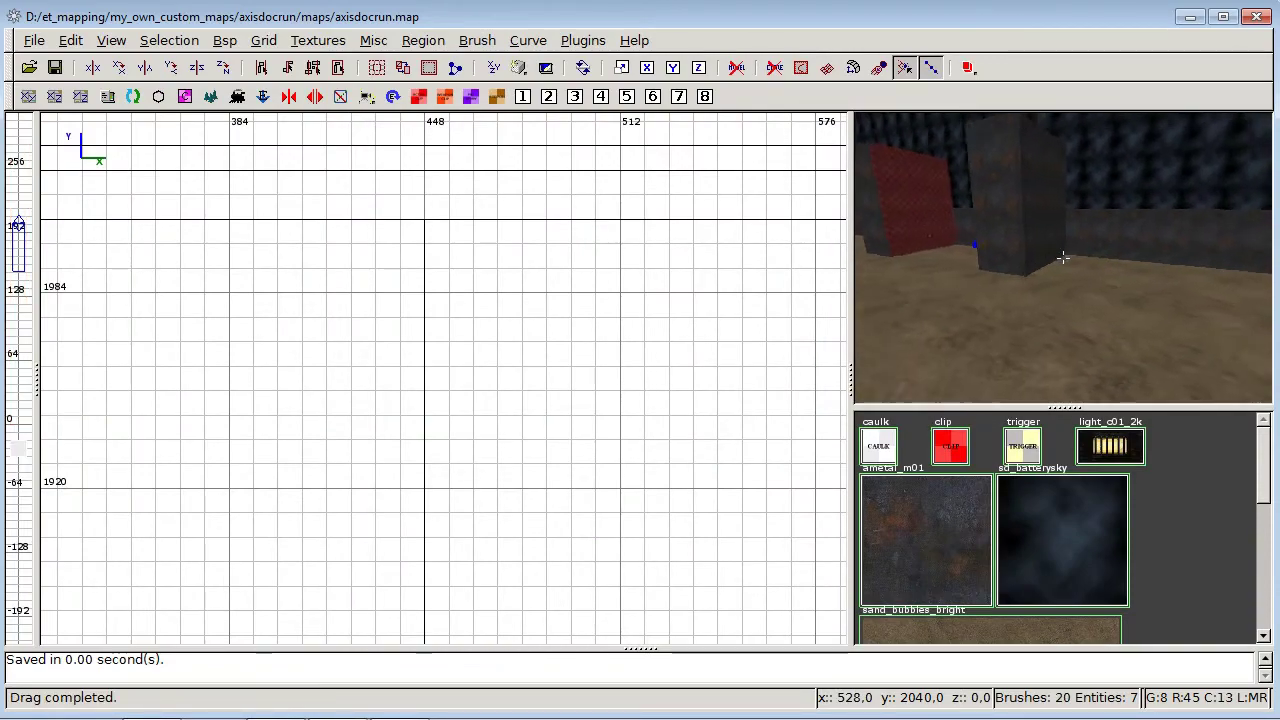
right_click(920, 264)
scroll(666, 251, down, 10)
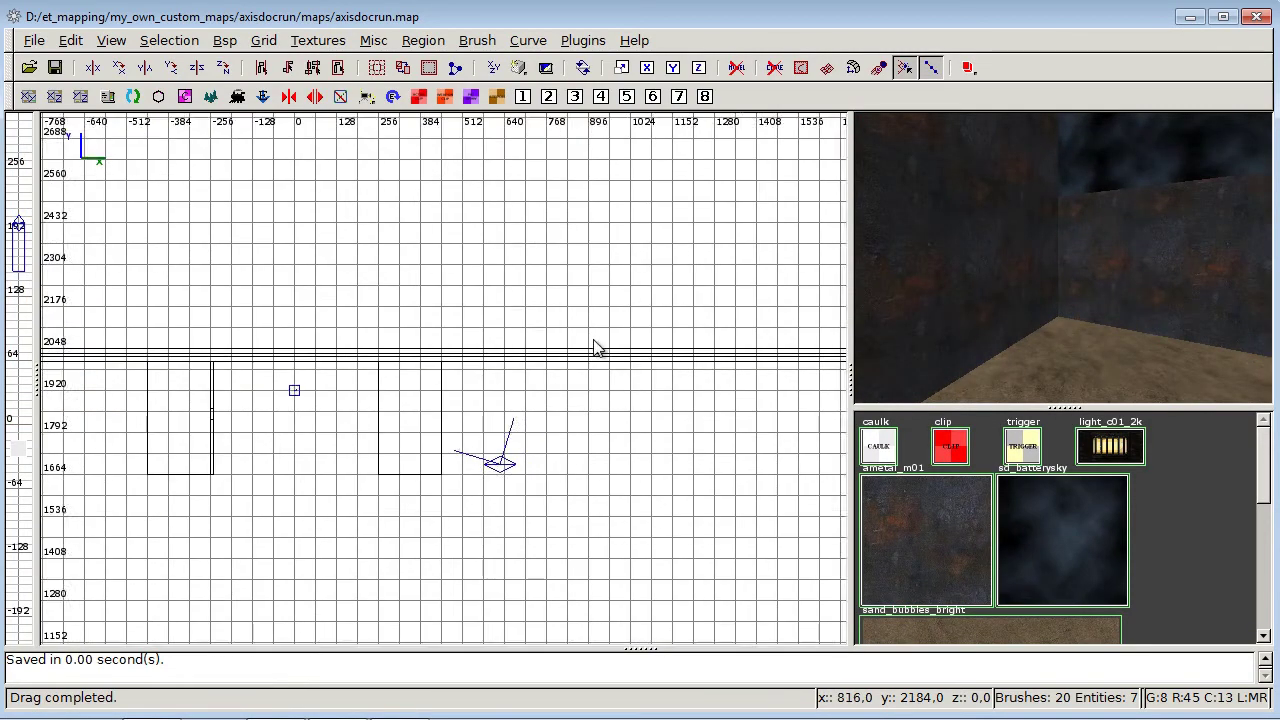
scroll(606, 336, up, 2)
right_drag(594, 349, 514, 461)
scroll(632, 308, up, 4)
right_drag(638, 318, 614, 293)
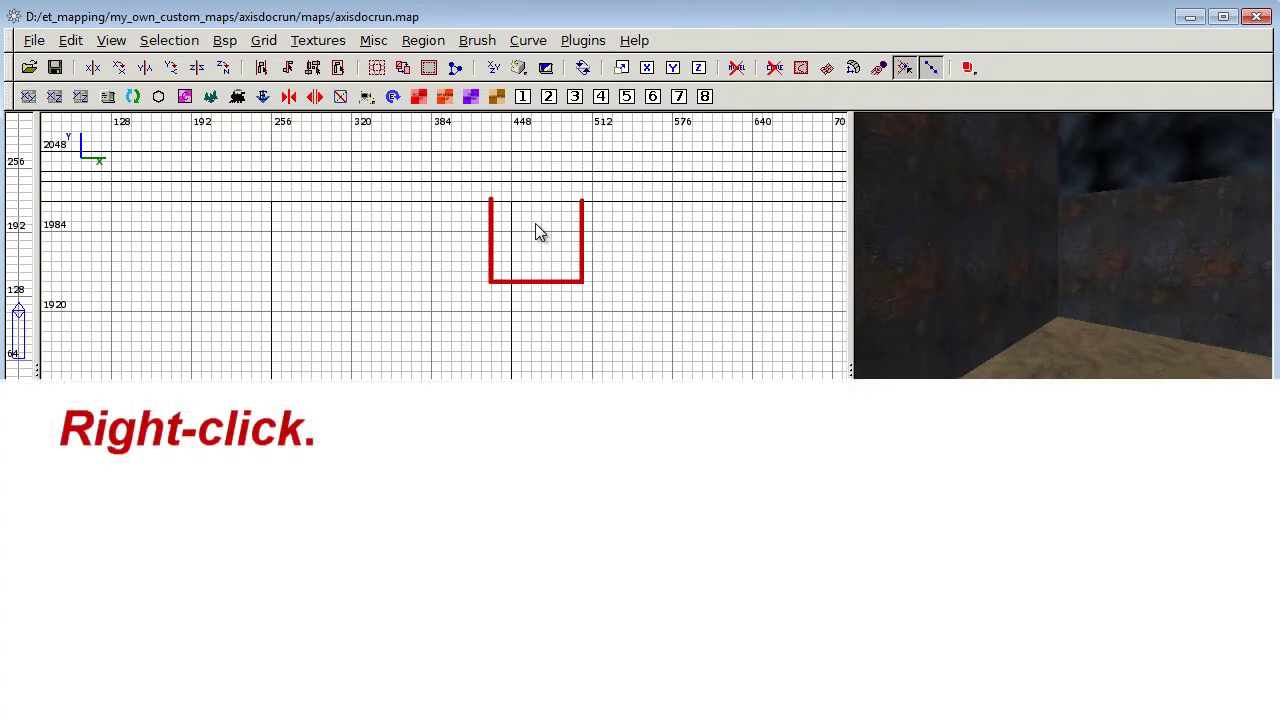
right_click(536, 225)
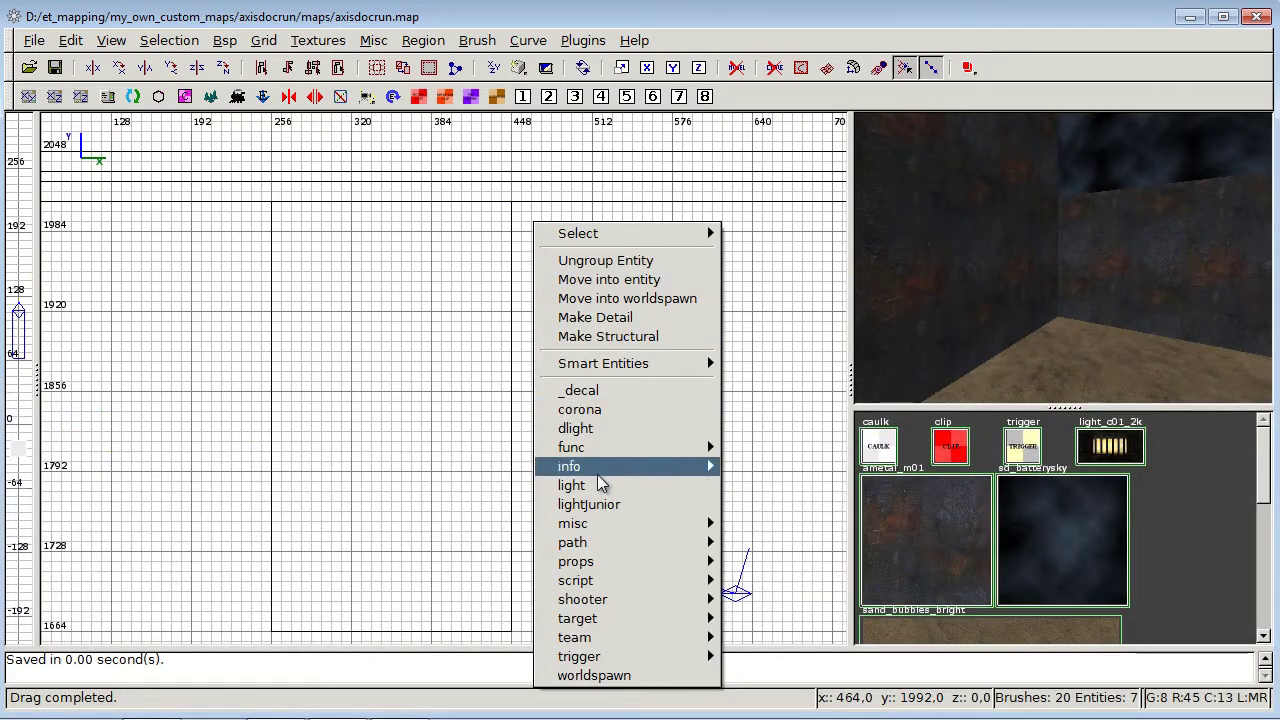
mouse_move(614, 530)
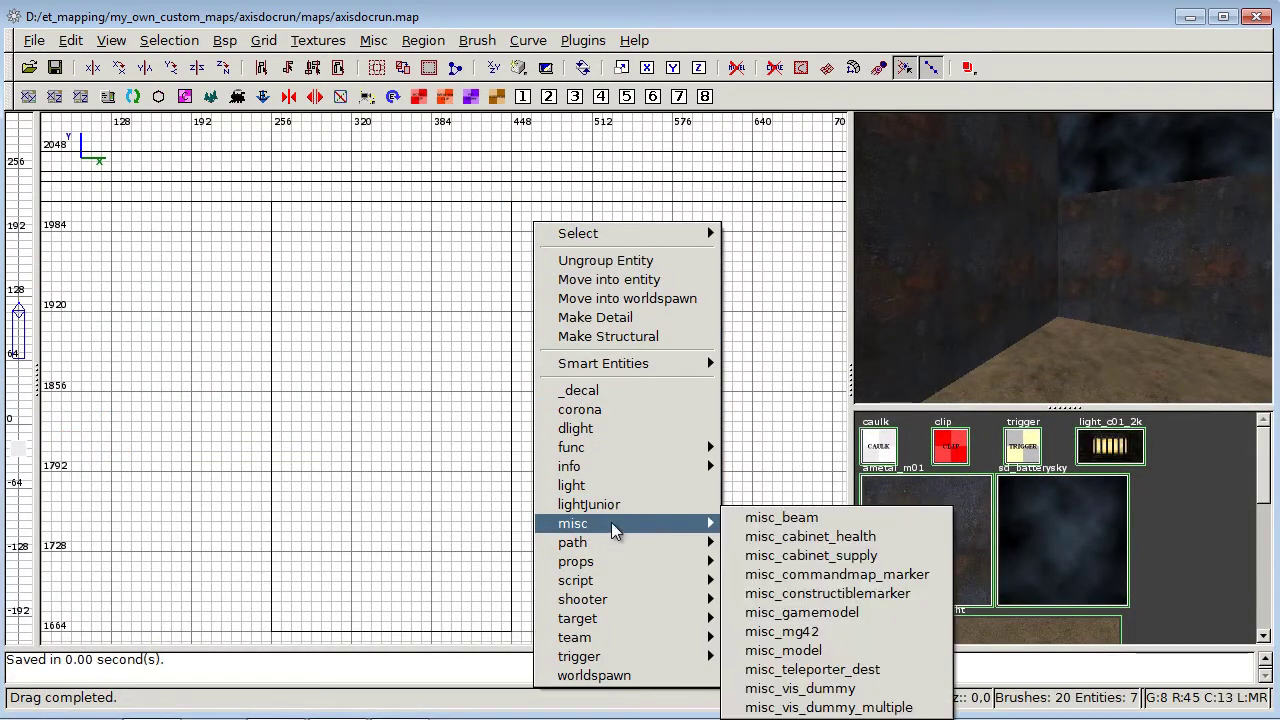
click(840, 655)
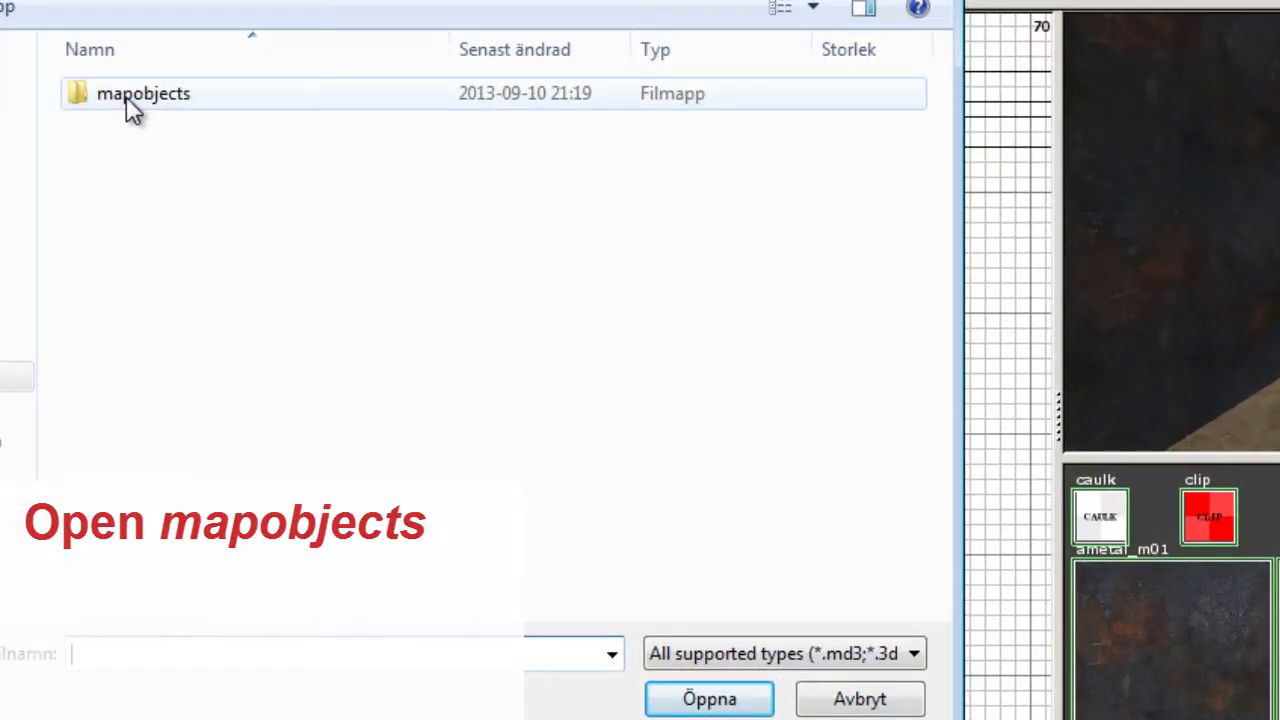
Load lantern.md3 from the mapobjects/light folder as the entity's model
double_click(130, 95)
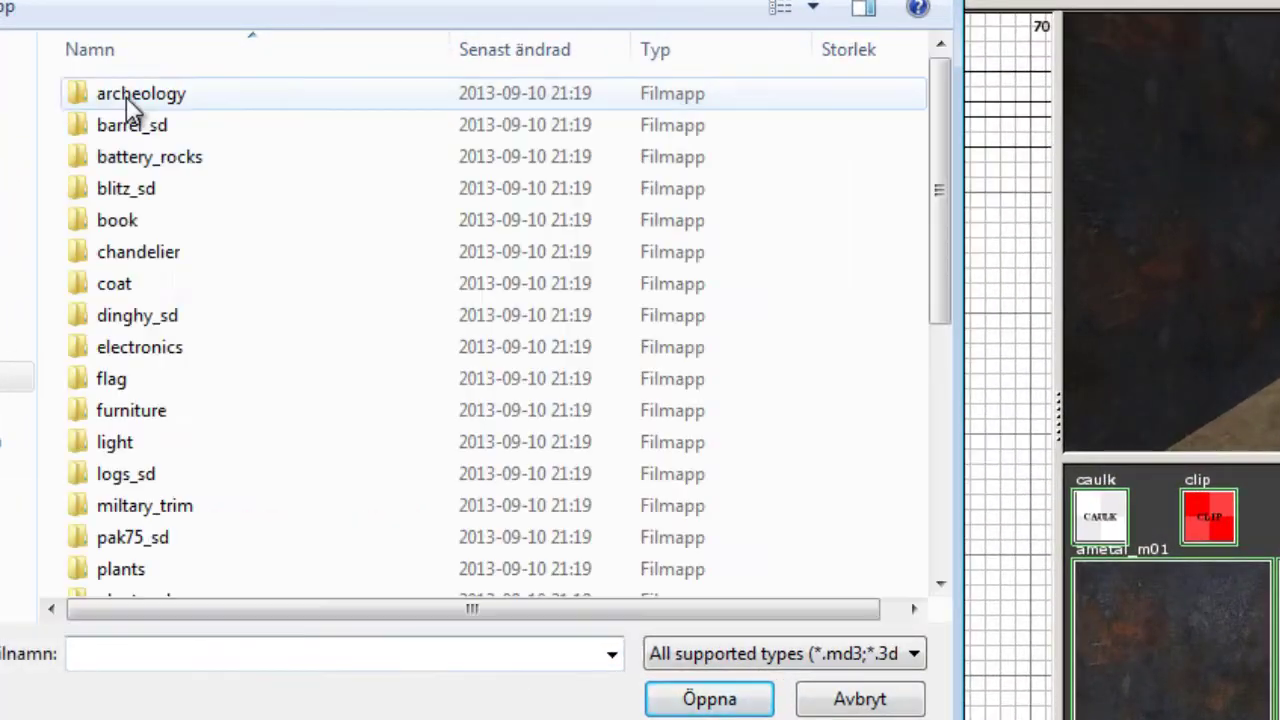
double_click(158, 452)
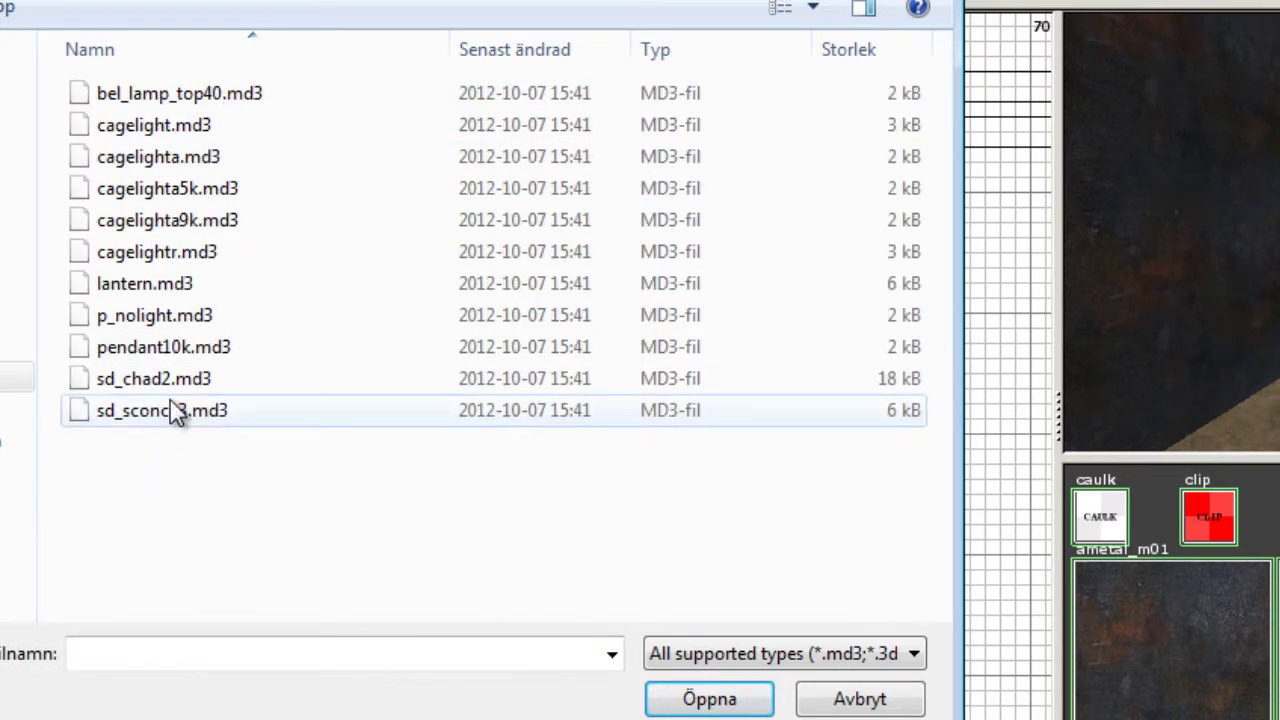
double_click(205, 288)
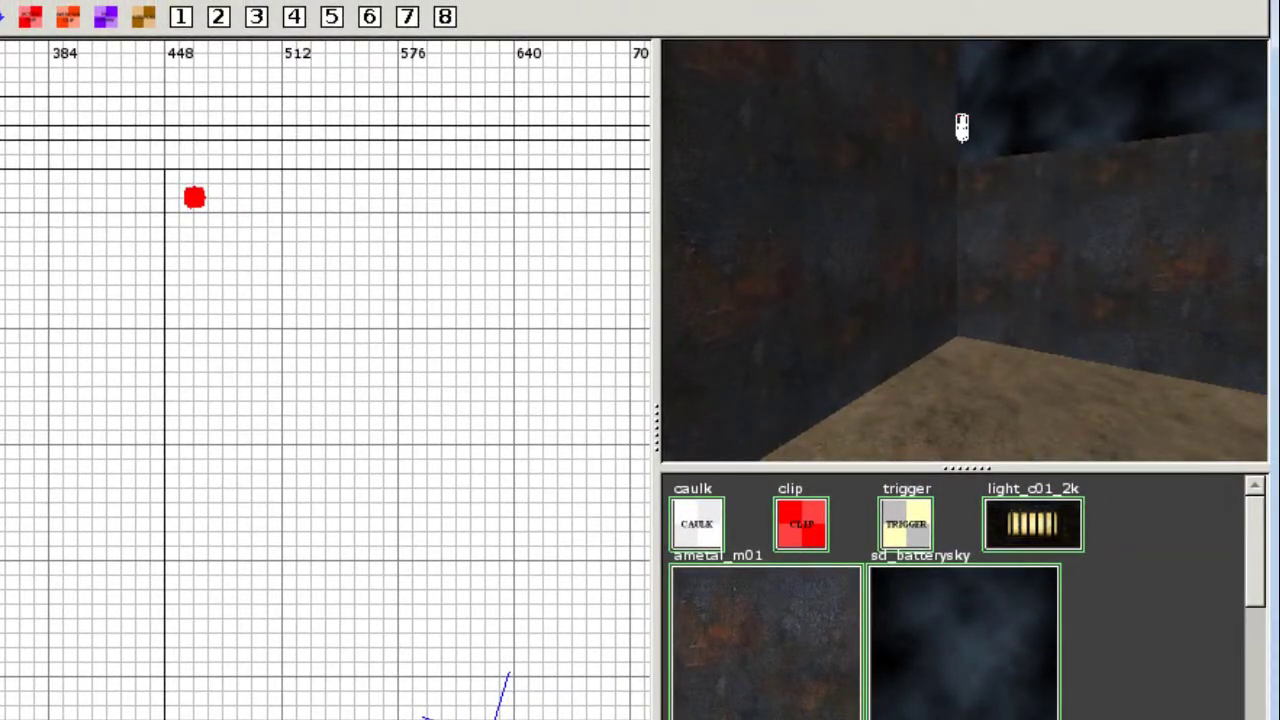
Lower the lantern onto the floor, position it about 8 units from the building and the map wall, and deselect it
key(ctrl+Tab)
right_drag(311, 336, 451, 122)
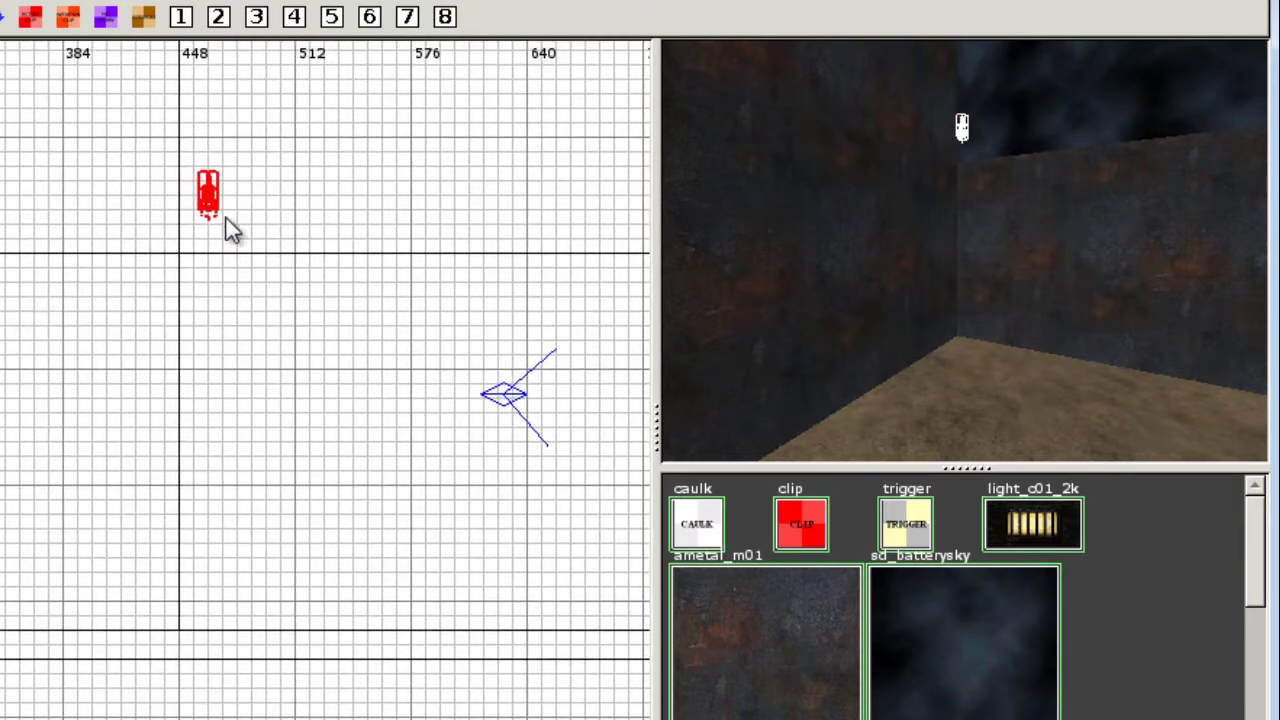
key(ctrl+Tab)
key(ctrl+Tab)
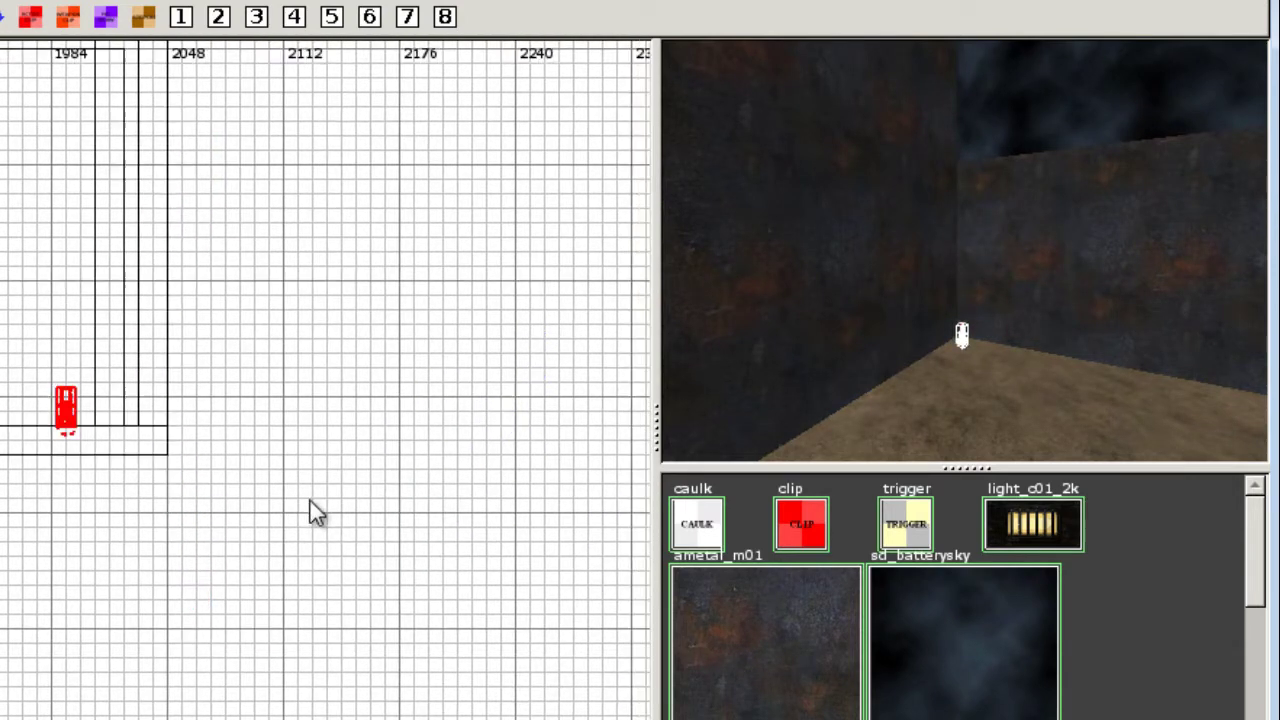
scroll(230, 471, up, 4)
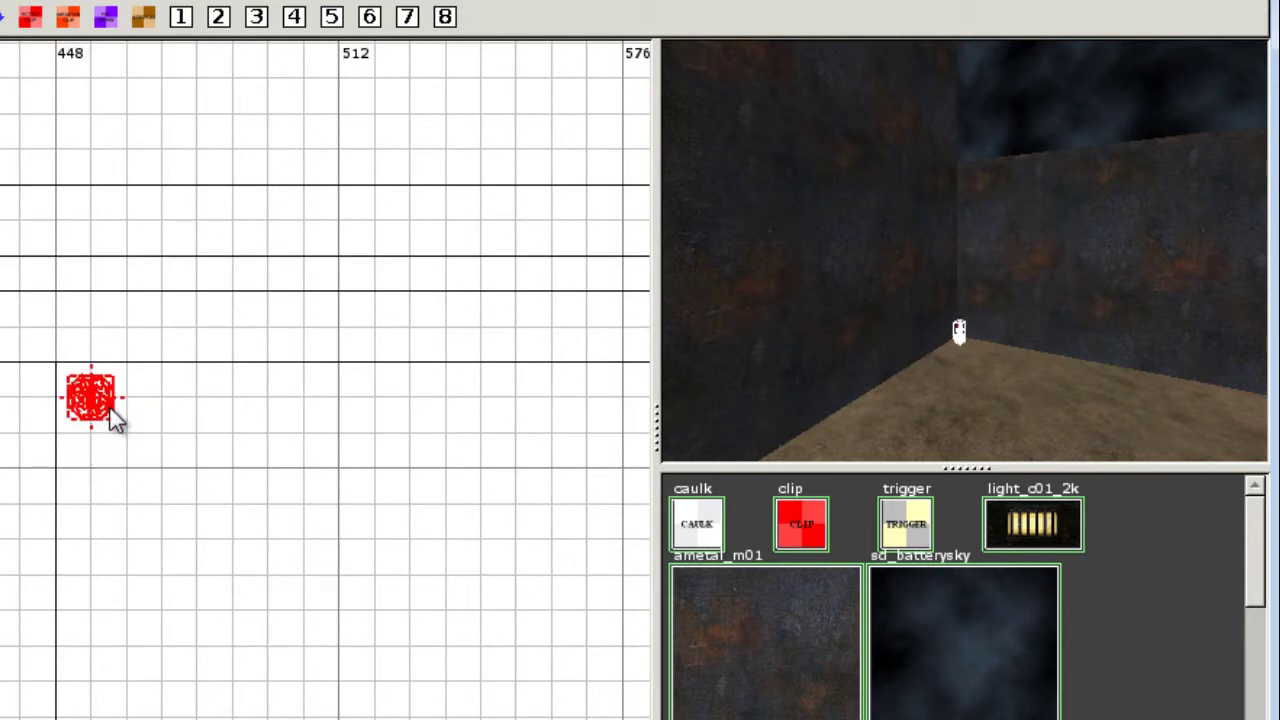
key(Escape)
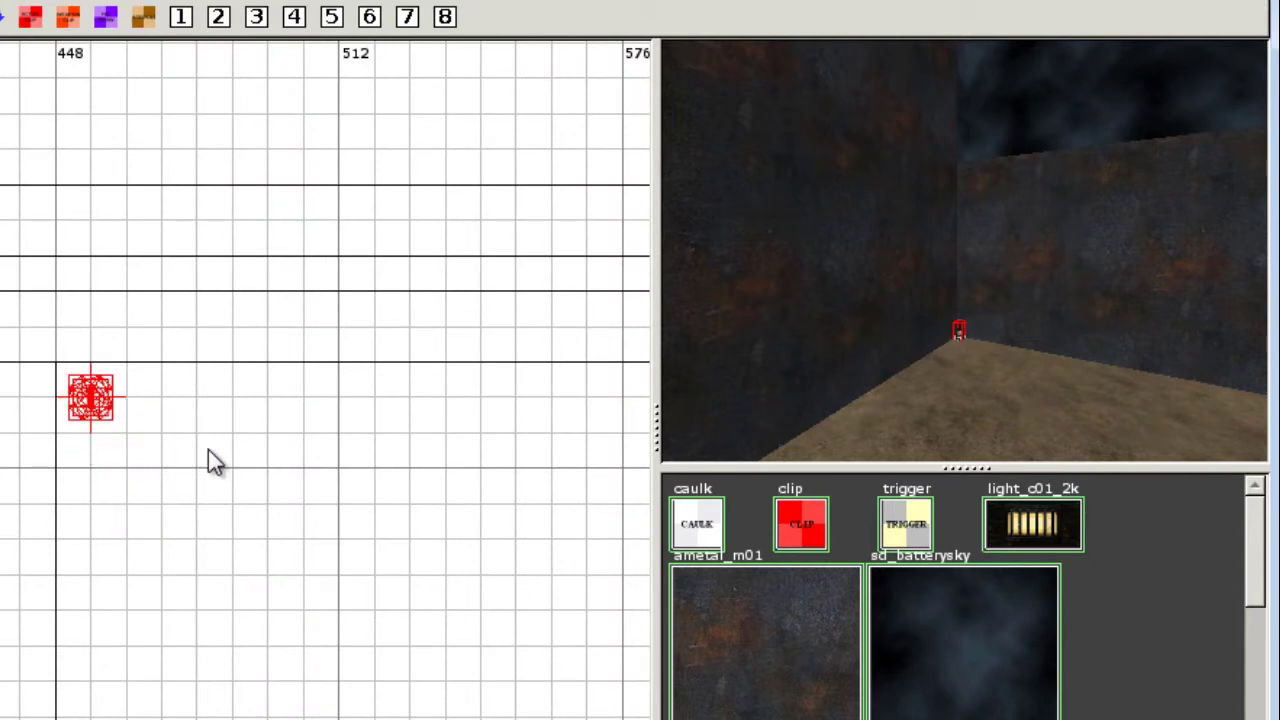
Add a light entity diagonally beside the lantern, around x 472, y 1984, with intensity 300, and deselect it
right_click(898, 322)
key(Up)
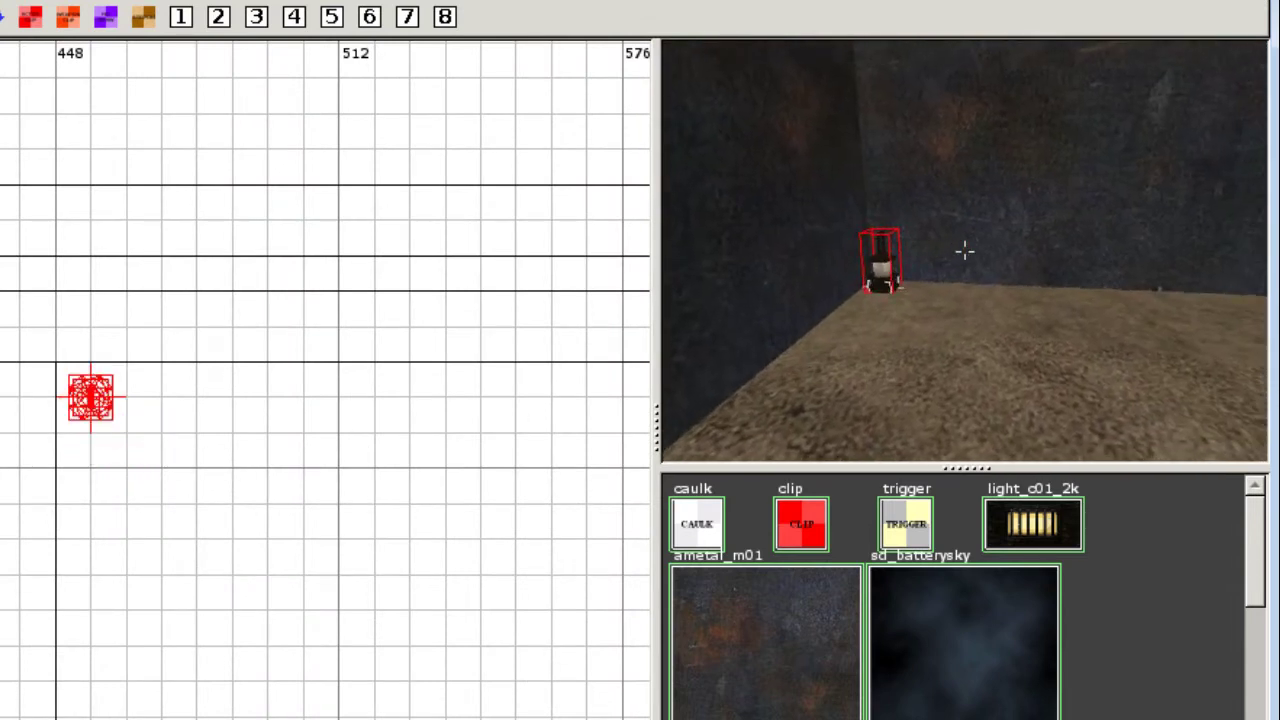
right_click(966, 252)
right_drag(302, 505, 414, 356)
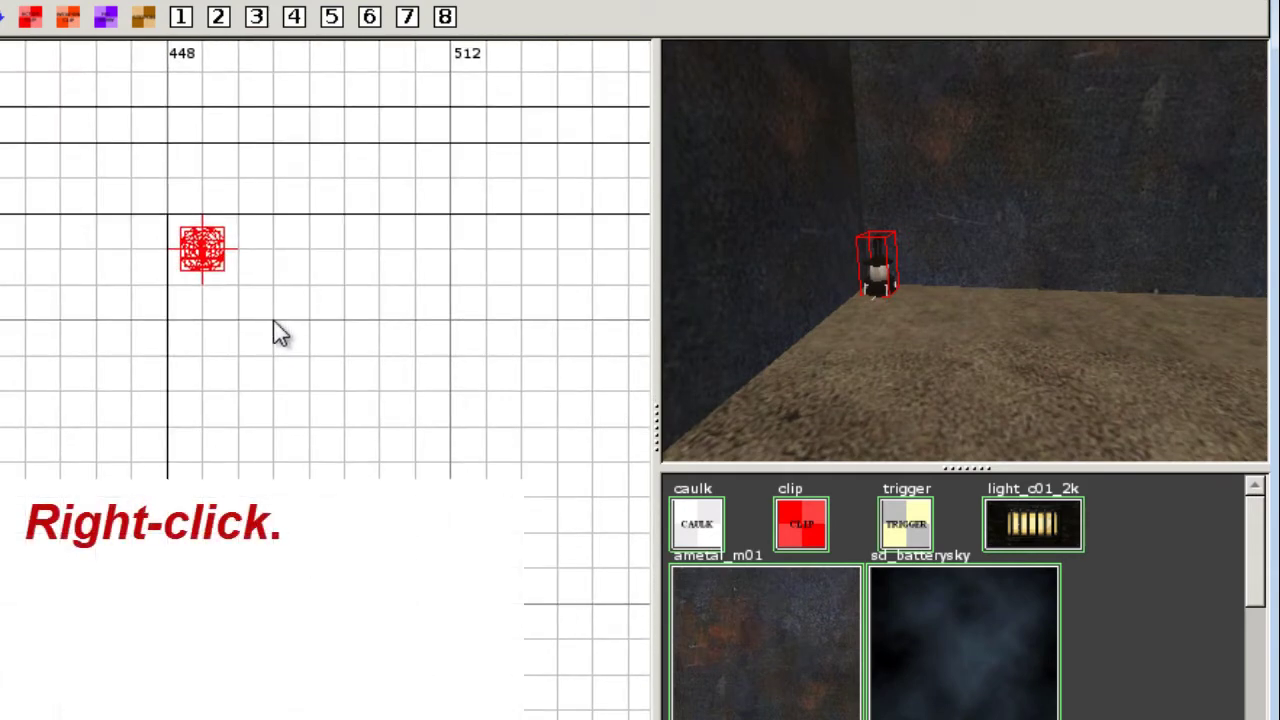
right_click(275, 323)
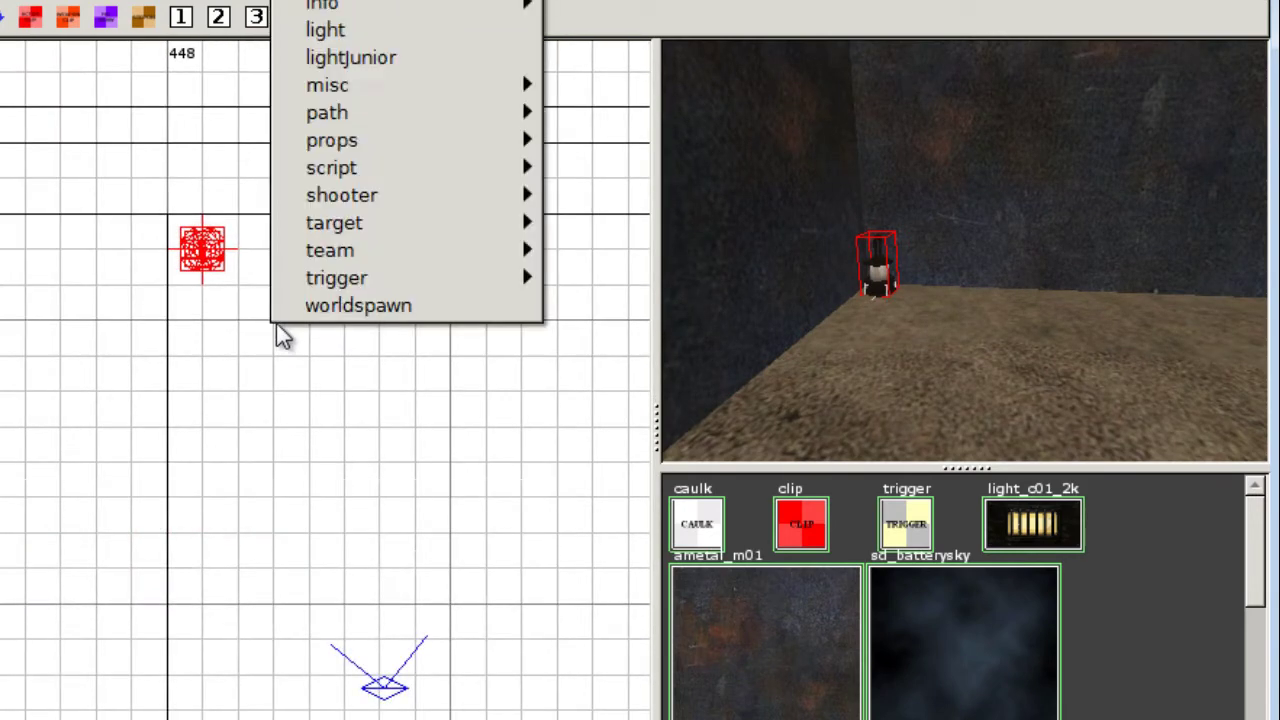
click(352, 30)
drag(0, 212, 240, 432)
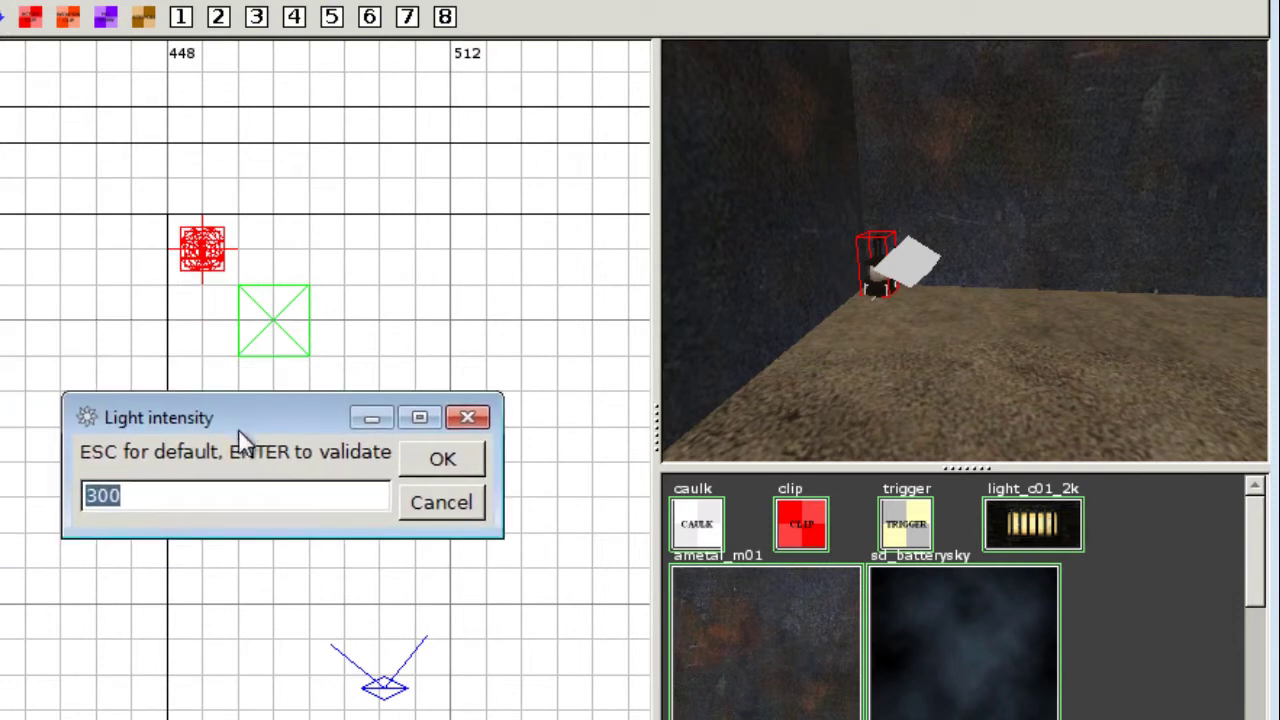
click(434, 460)
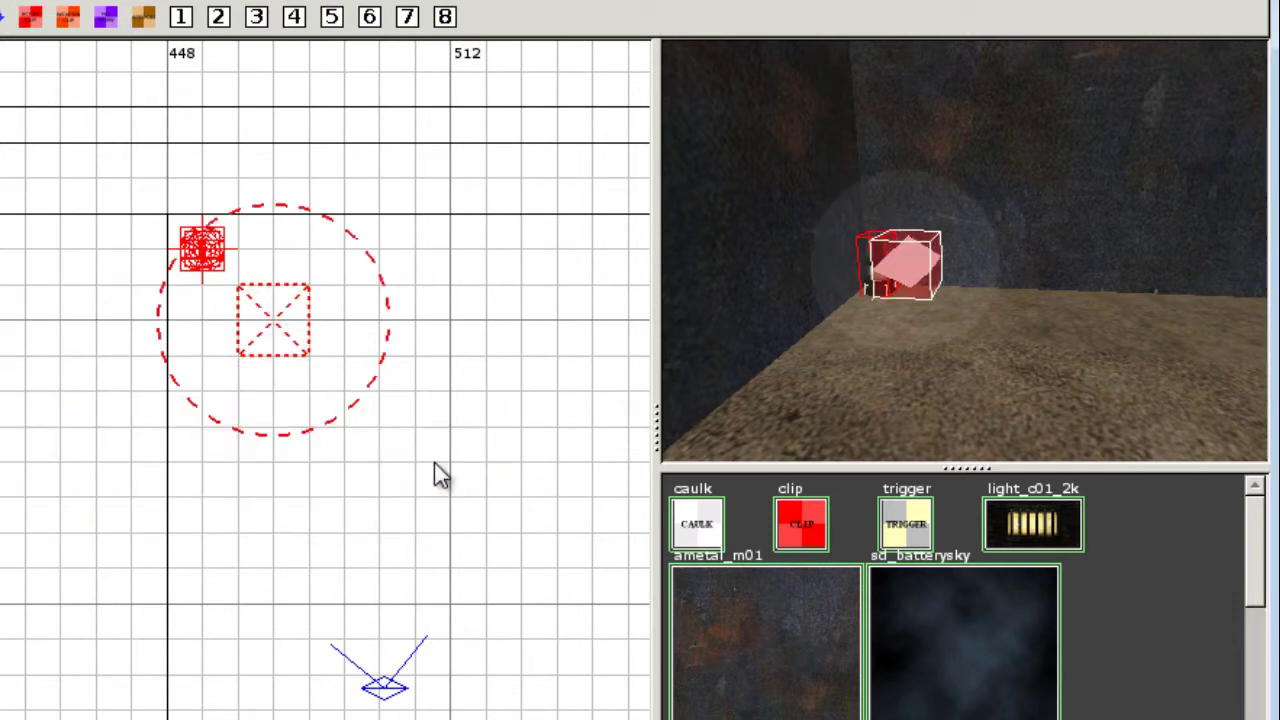
key(Escape)
Save the map and compile it with Q3Map2: (final) BSP -meta, -vis, -light -fast -filter -samples 2 -bounce 8
right_click(797, 390)
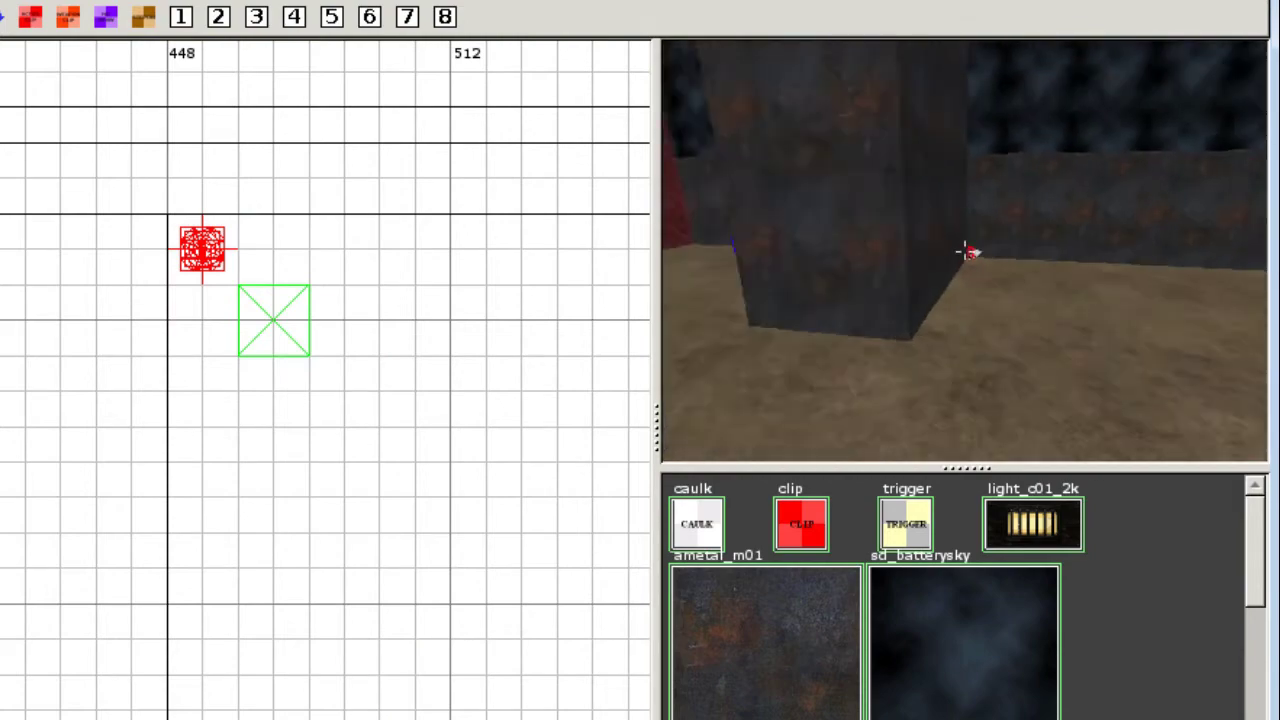
right_click(962, 248)
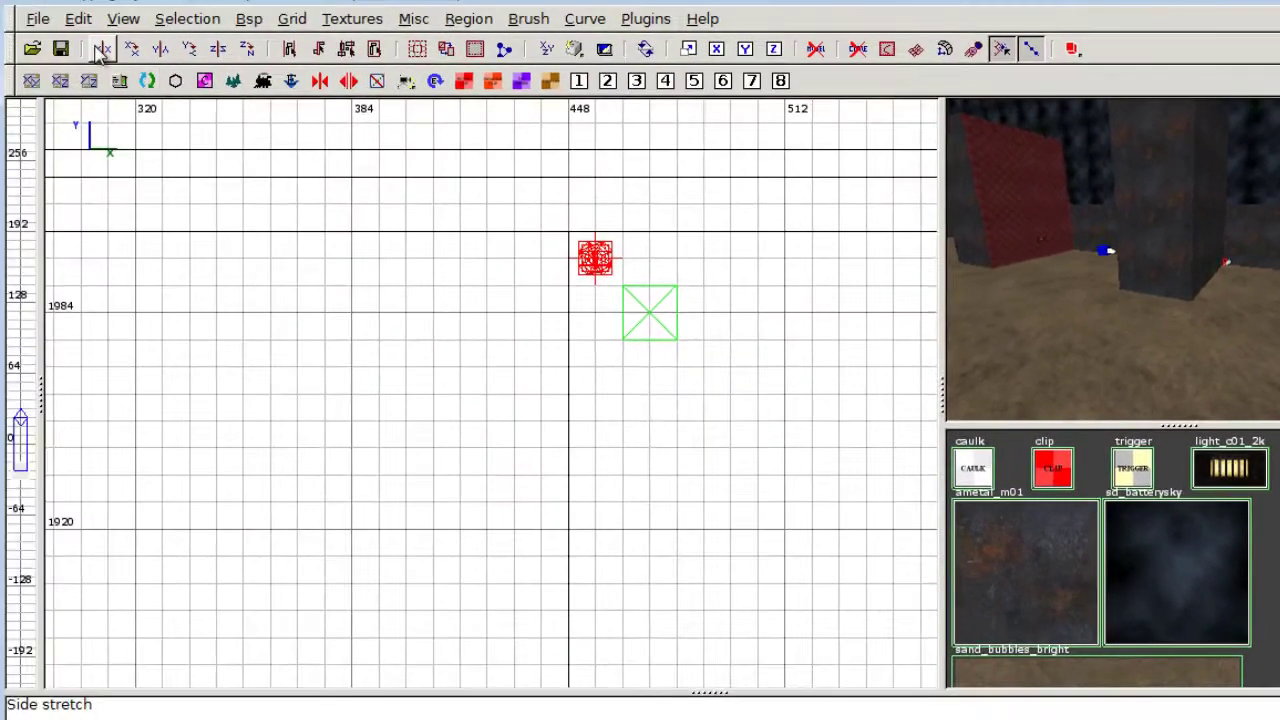
click(38, 19)
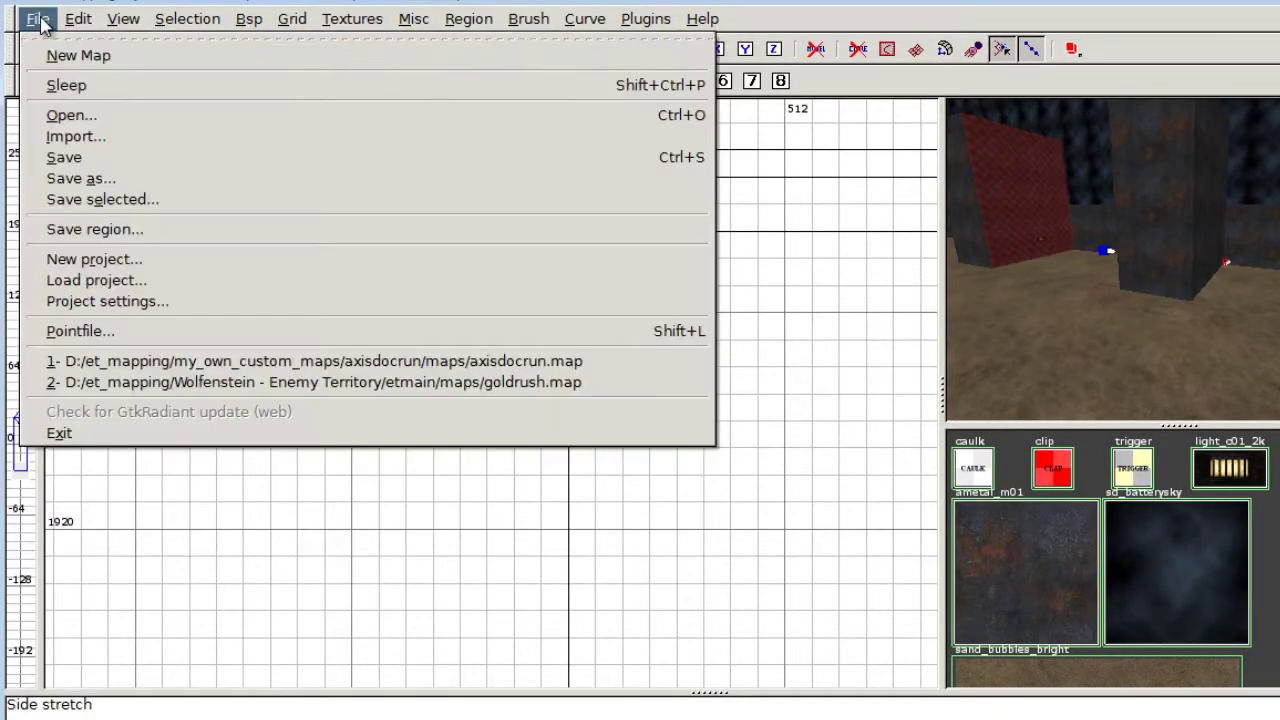
click(87, 162)
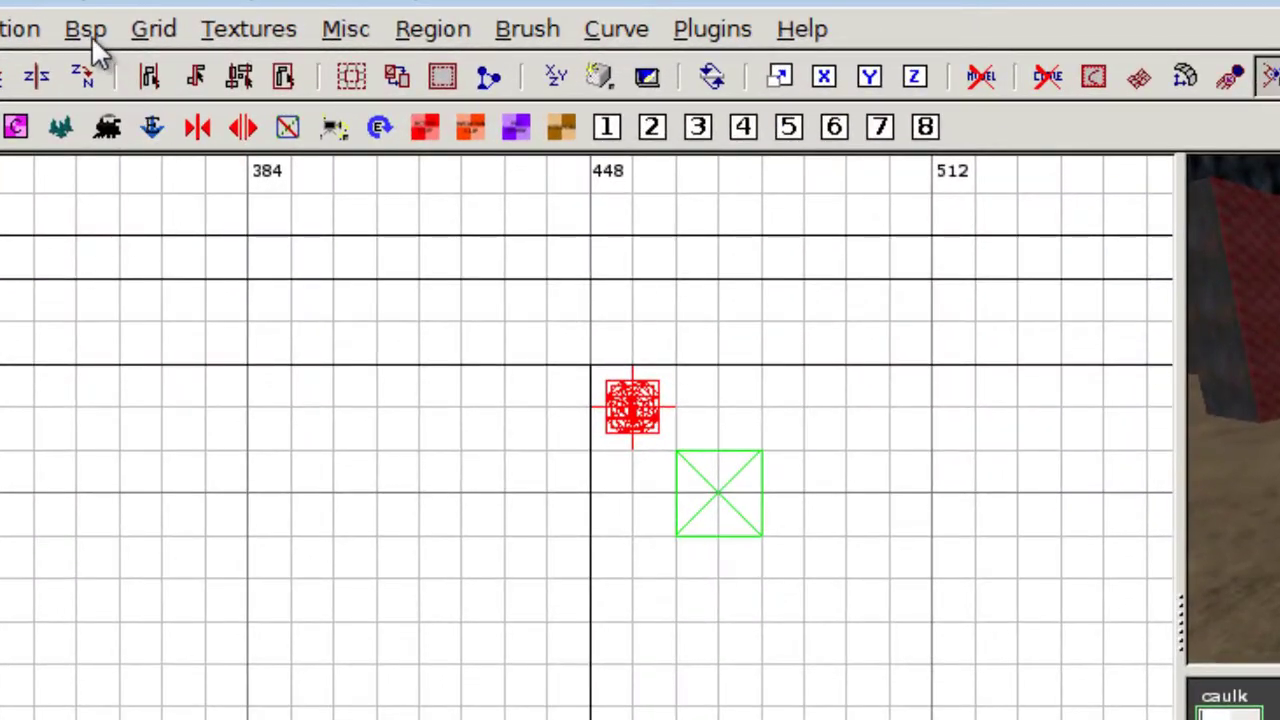
click(88, 32)
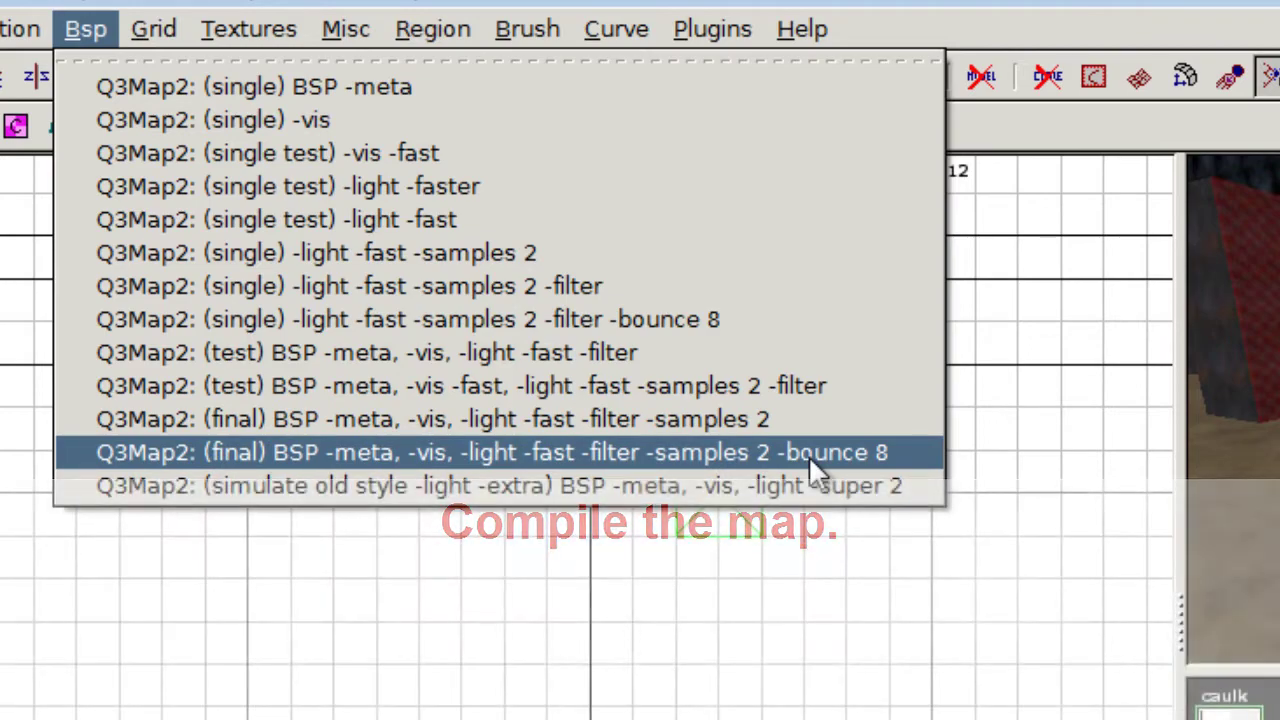
click(842, 456)
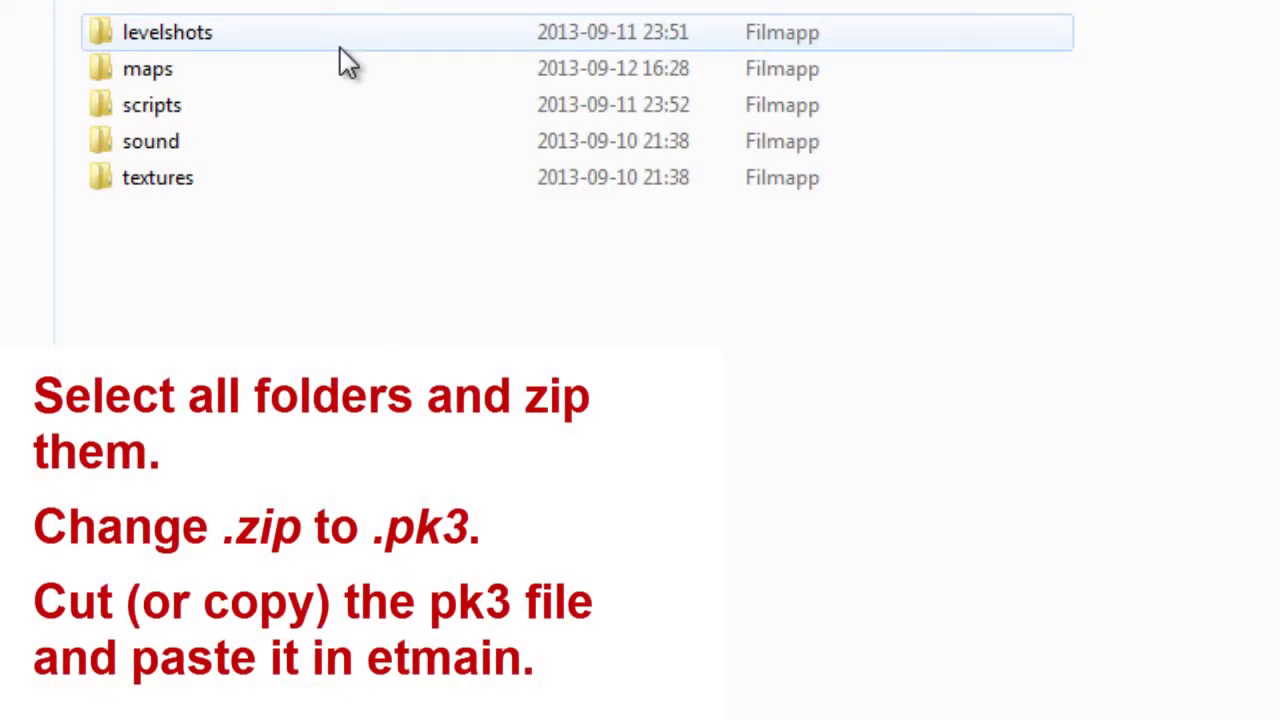
Compress the levelshots, maps, scripts, sound and textures folders into axisdocrun.zip with 7-Zip
drag(316, 290, 134, 29)
right_click(145, 40)
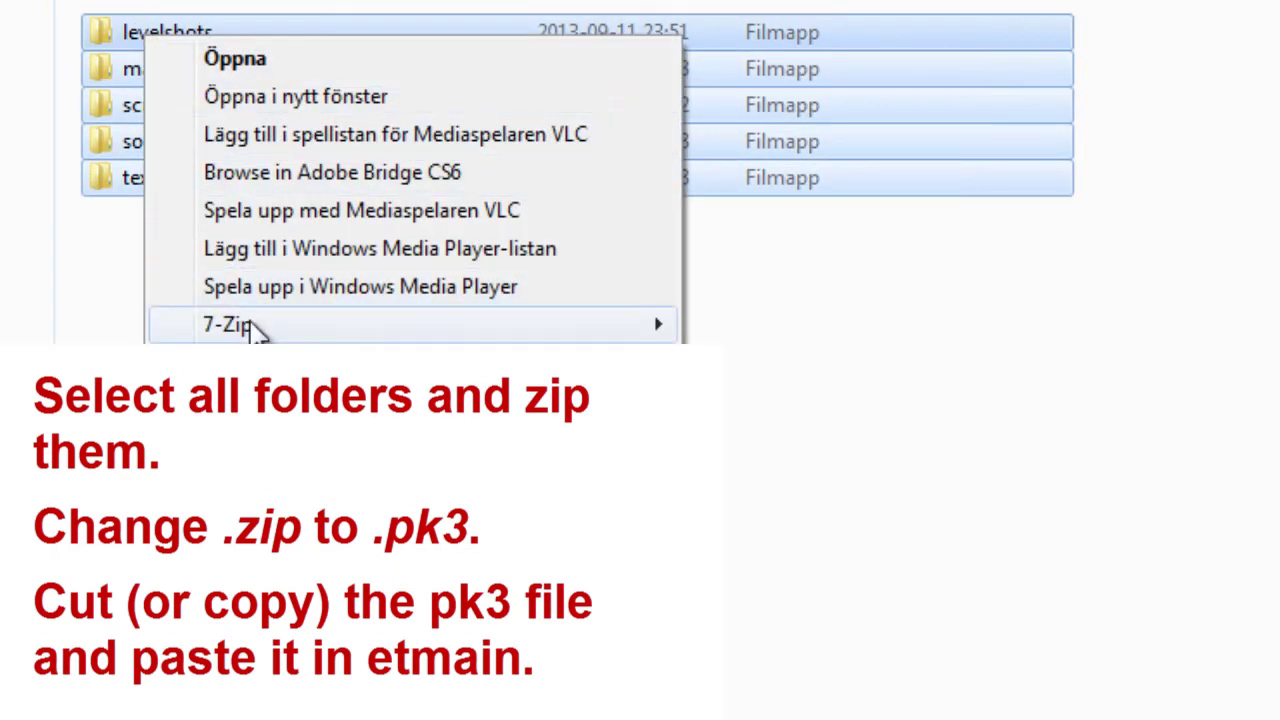
mouse_move(257, 328)
click(832, 476)
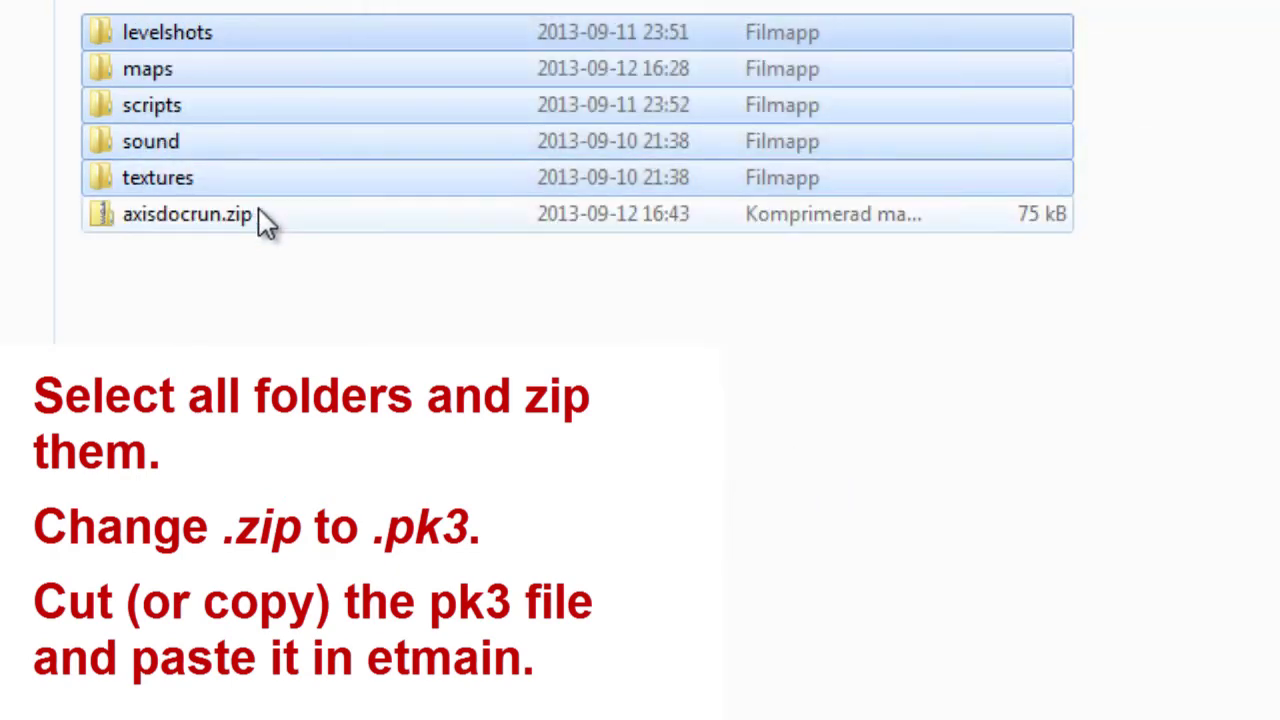
Change the archive's extension so the file is named axisdocrun.pk3
click(300, 220)
key(F2)
key(End)
key(BackSpace)
key(BackSpace)
key(BackSpace)
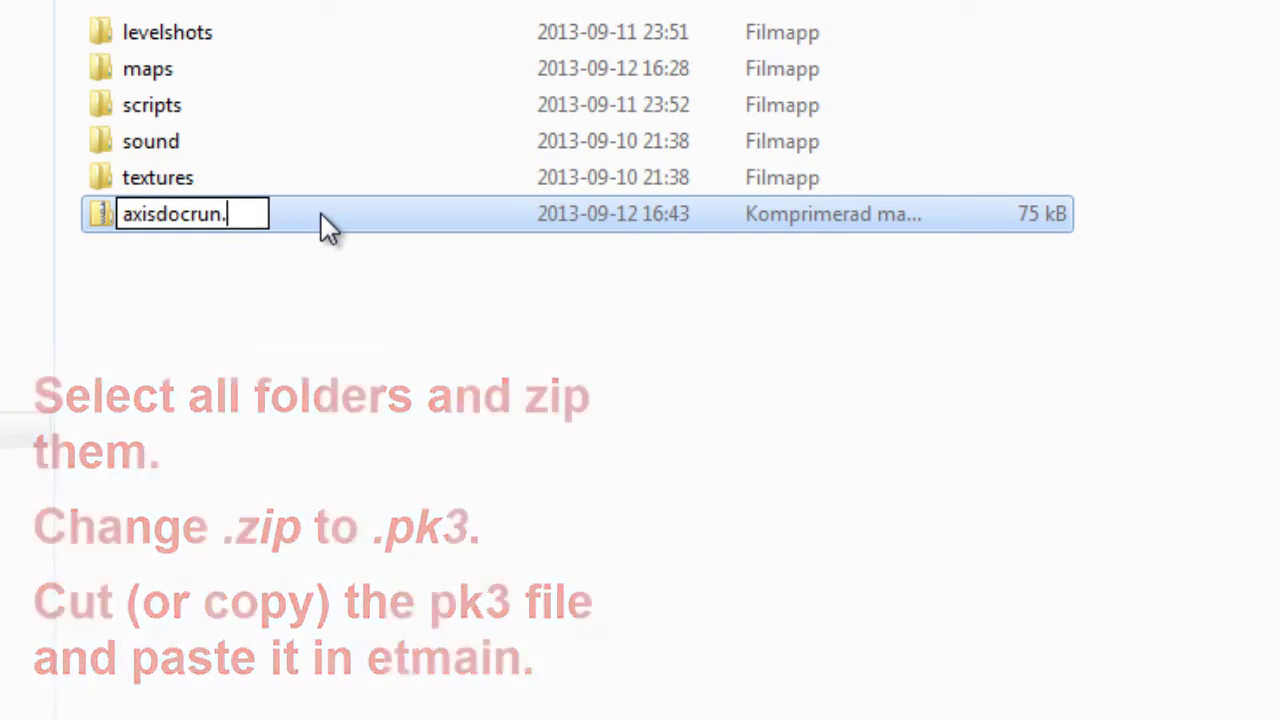
text(pk3)
key(Return)
Paste axisdocrun.pk3 into the etmain folder of Wolfenstein - Enemy Territory
key(BackSpace)
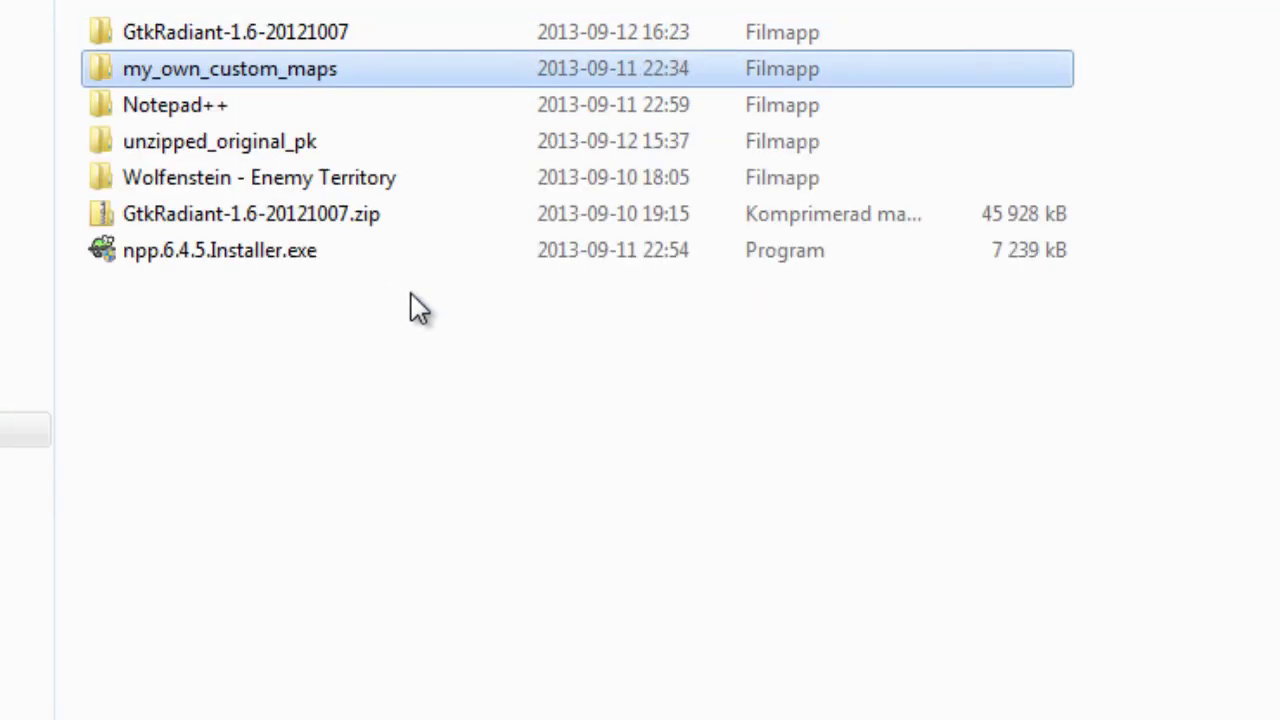
double_click(329, 191)
double_click(252, 72)
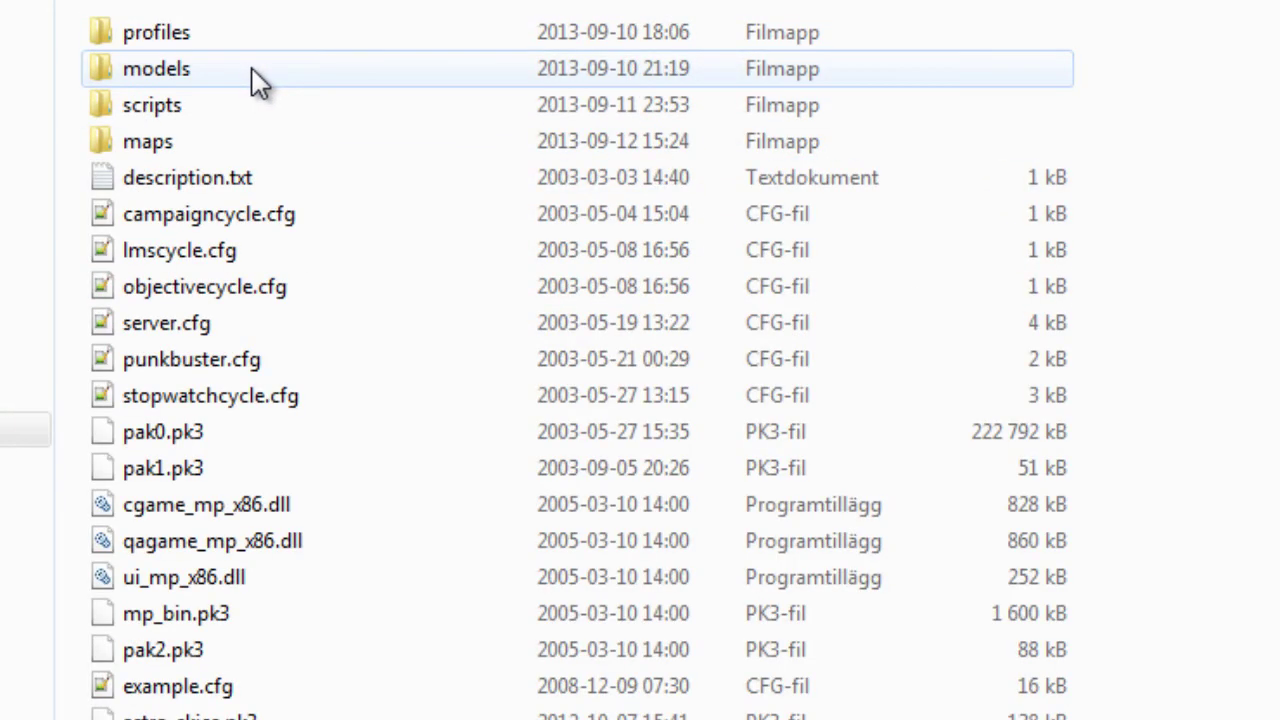
key(ctrl+v)
click(610, 22)
Launch et.exe from the game folder and load the map through the console with \devmap axisdocrun
key(BackSpace)
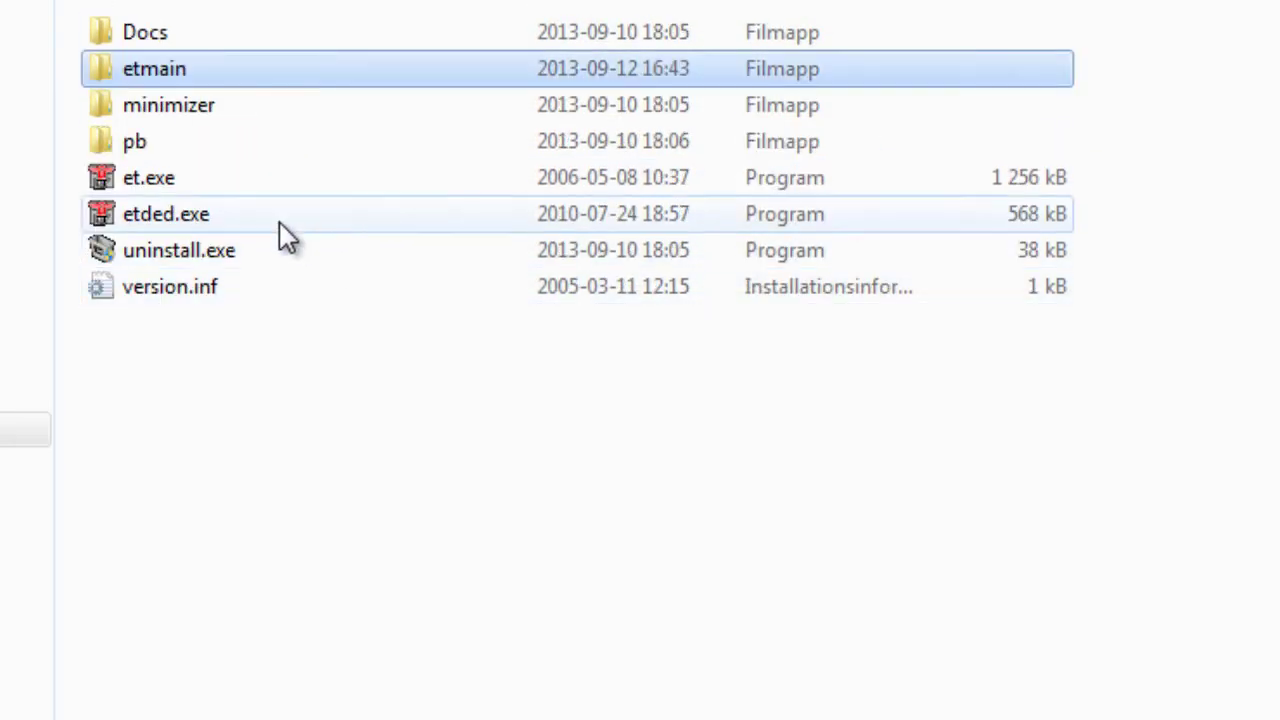
double_click(210, 182)
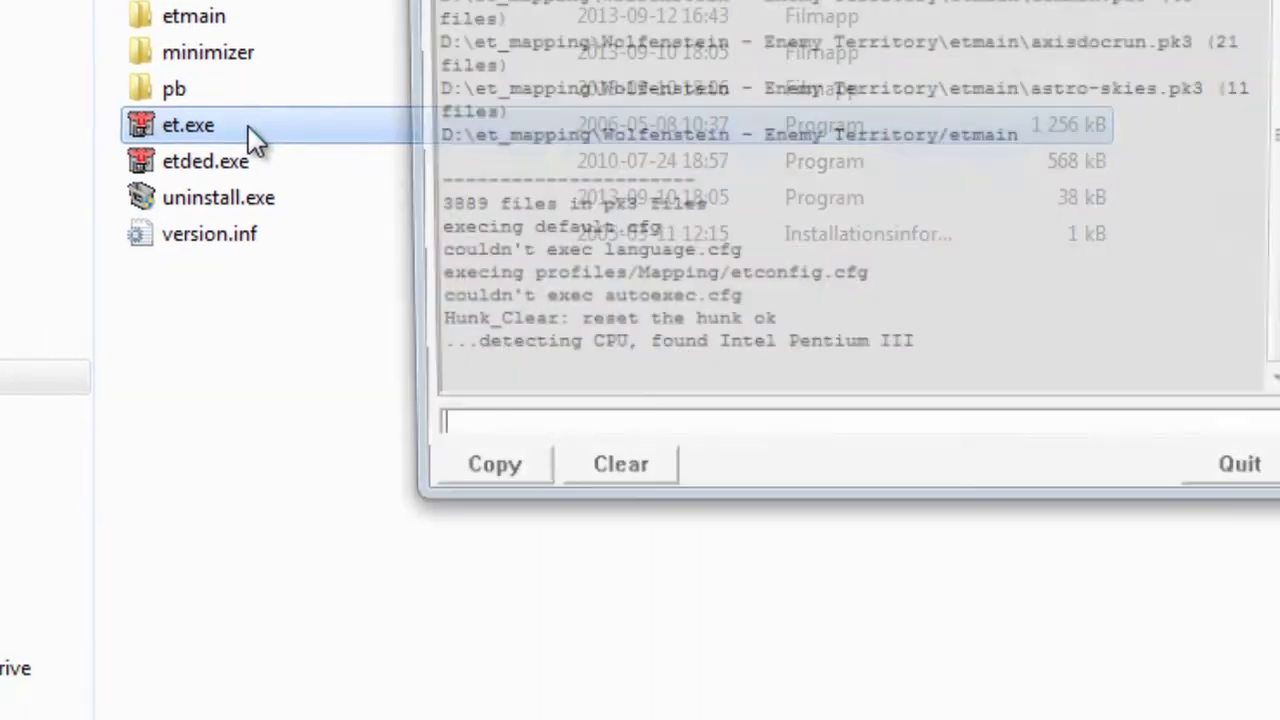
key(grave)
text(dev)
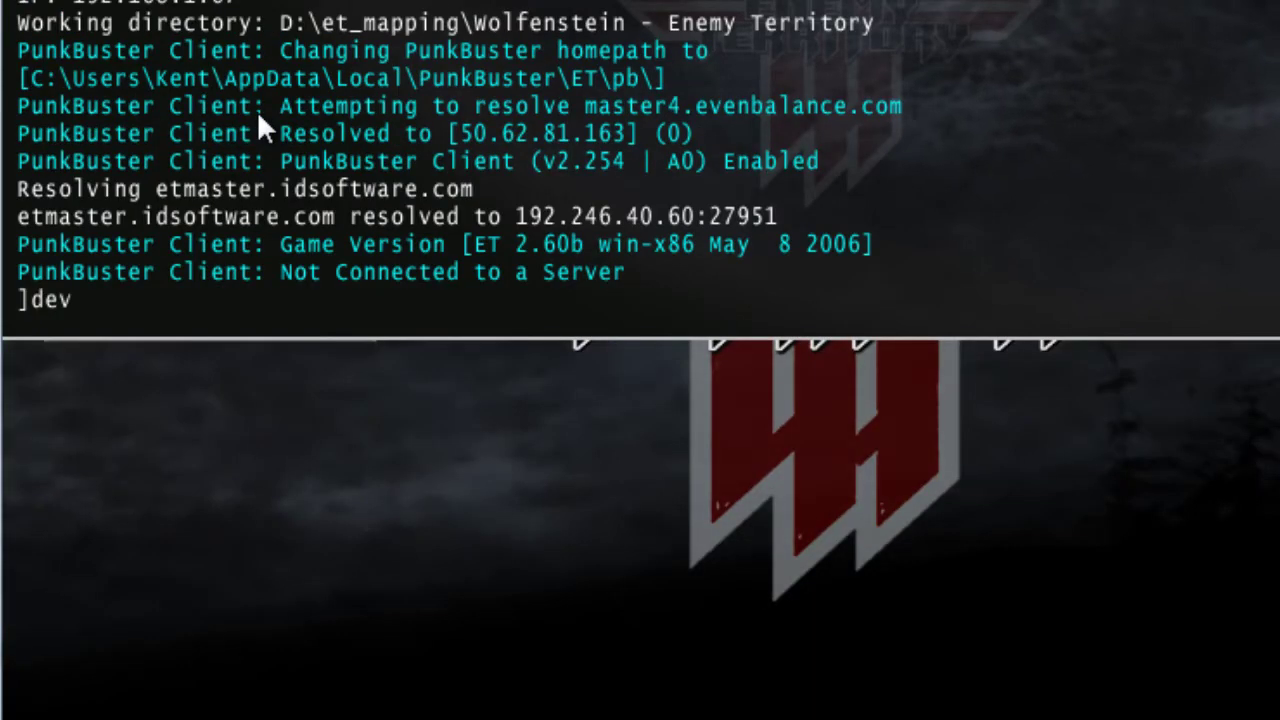
text(ma)
key(Tab)
text(axisr)
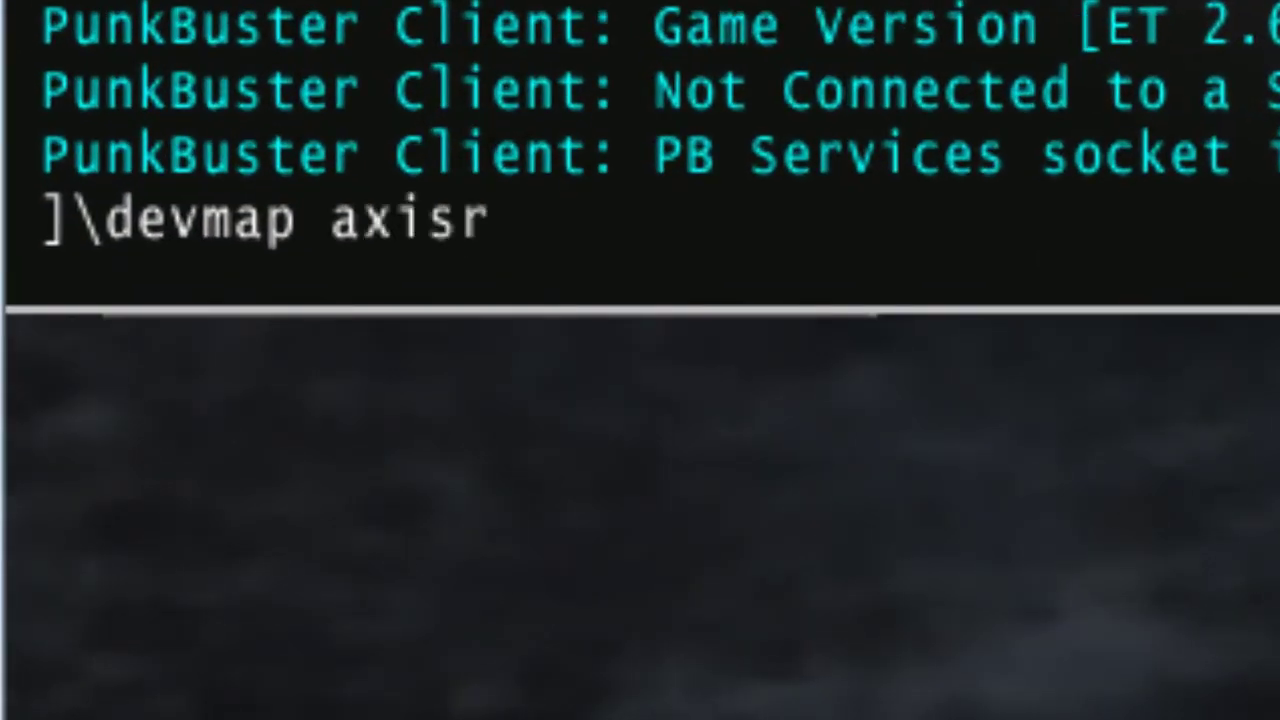
text(uncrun)
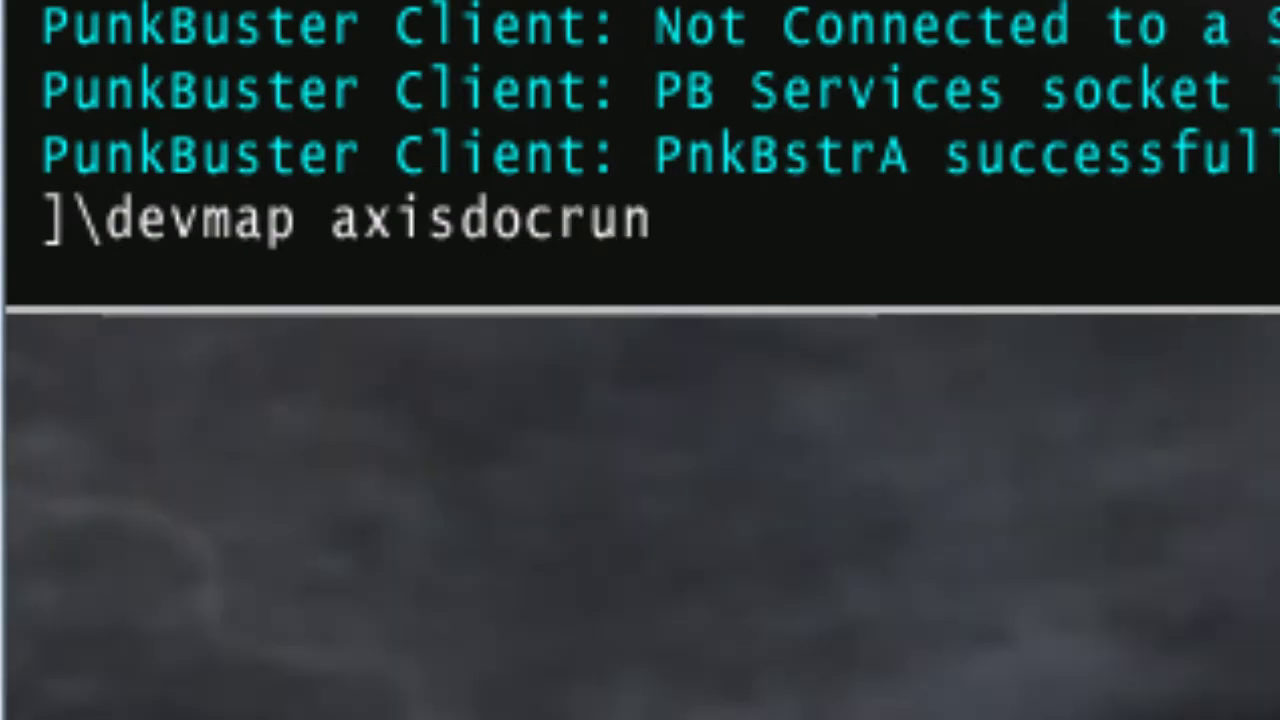
key(Return)
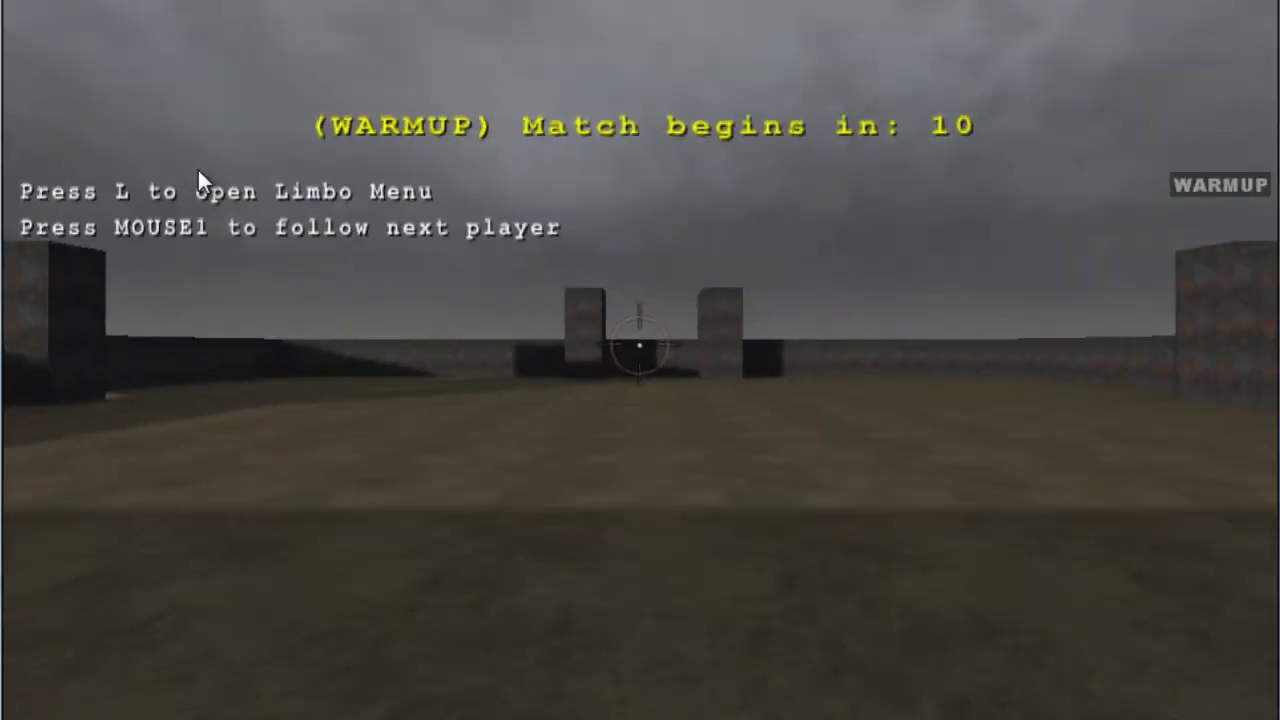
Fly toward the two buildings in the running map to examine the lighting around them
key(w)
key(w)
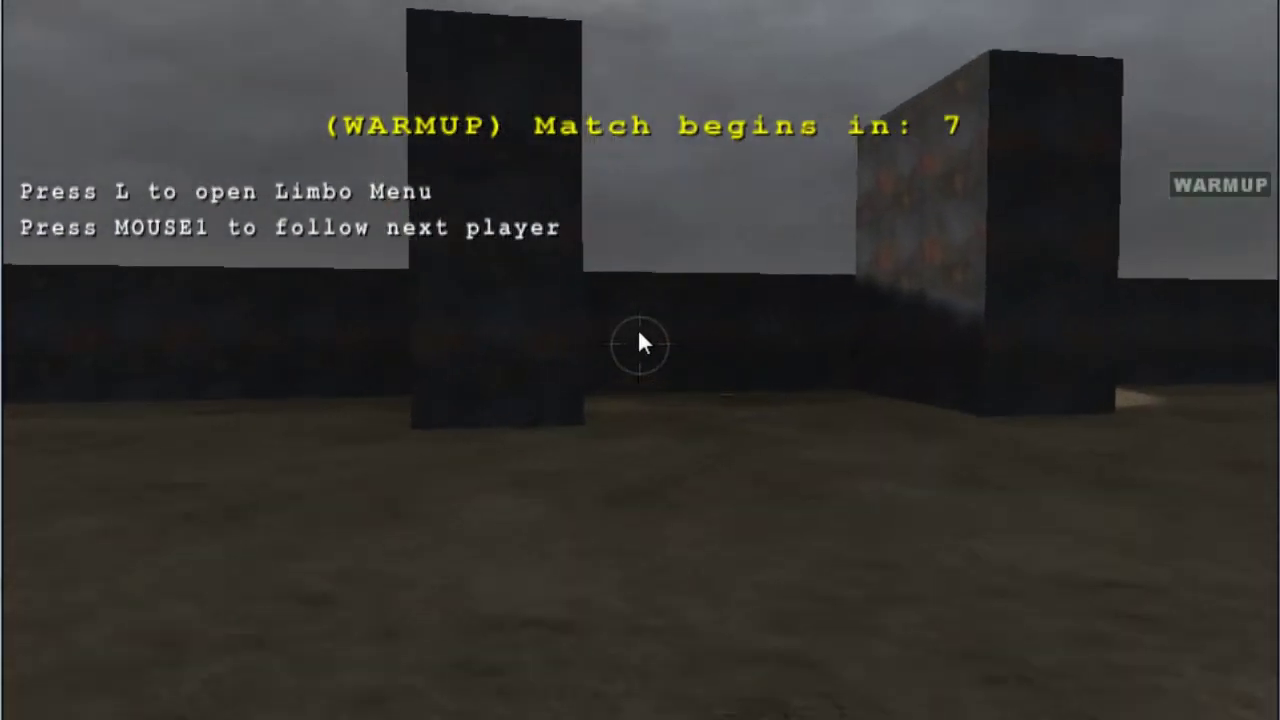
key(w)
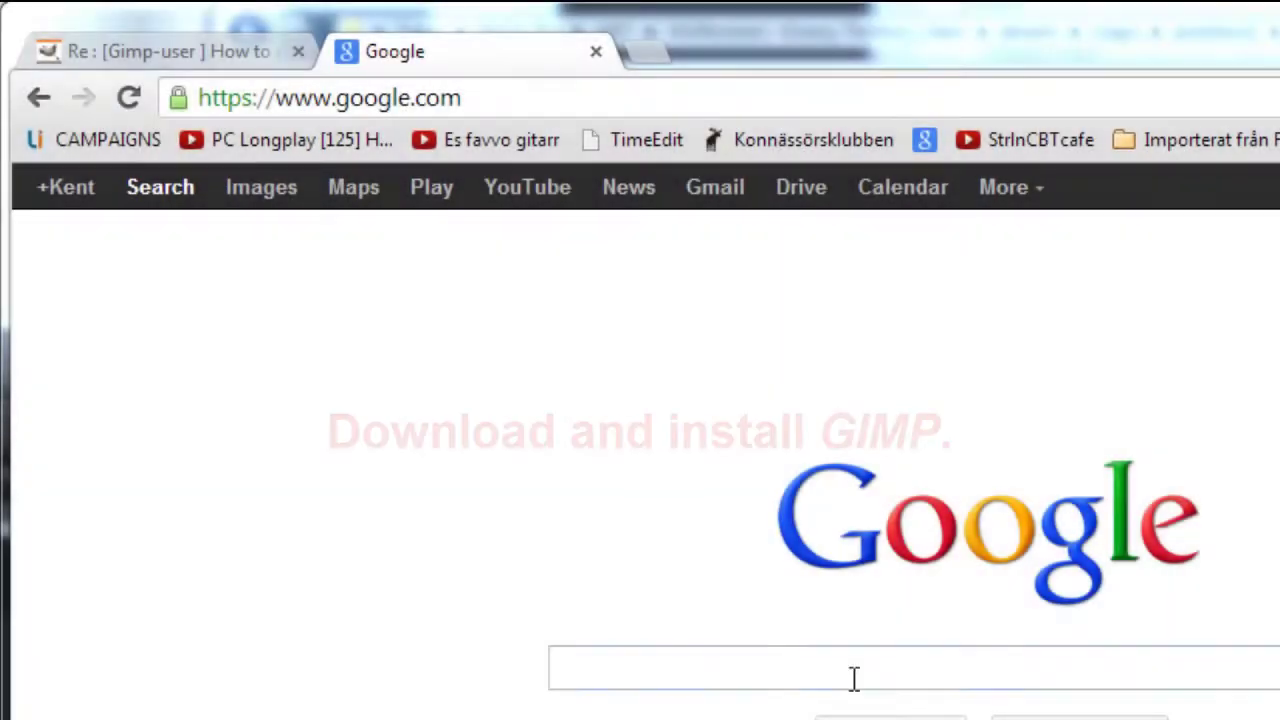
Search Google for gimp and run gimp-2.8.6-setup.exe from the et_mapping folder to install GIMP
text(gimp)
key(Return)
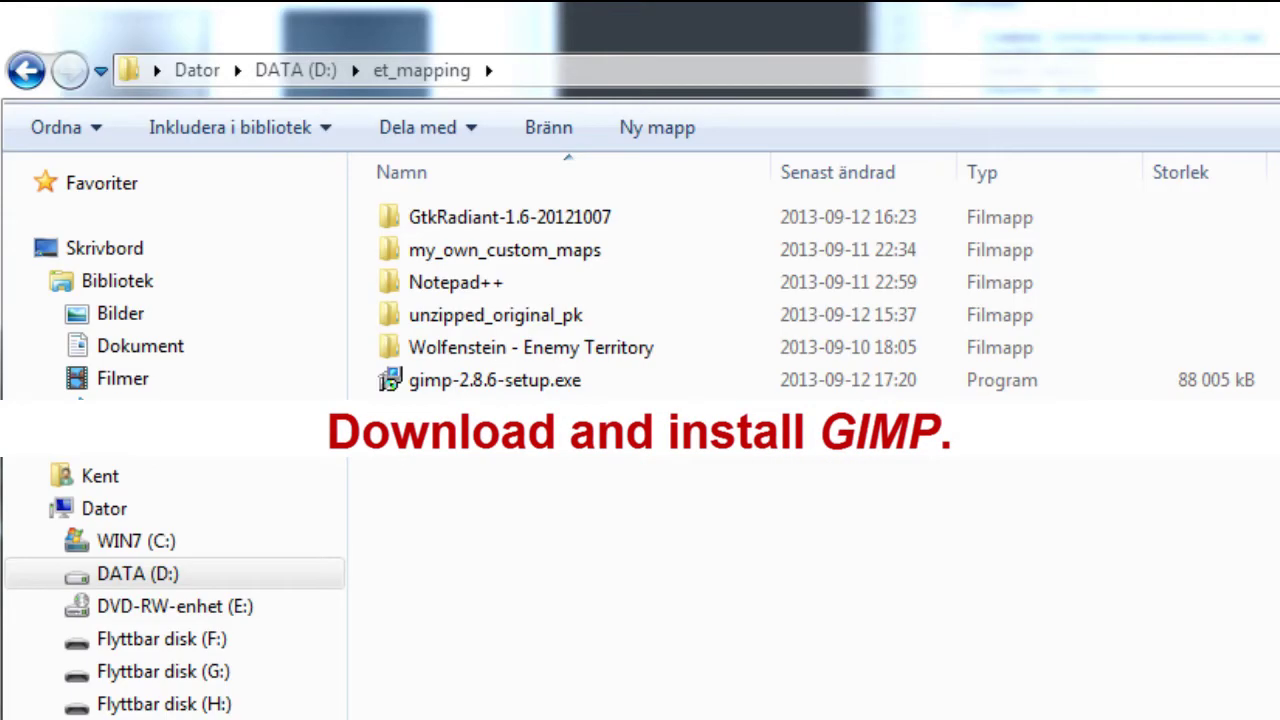
double_click(543, 381)
click(1168, 350)
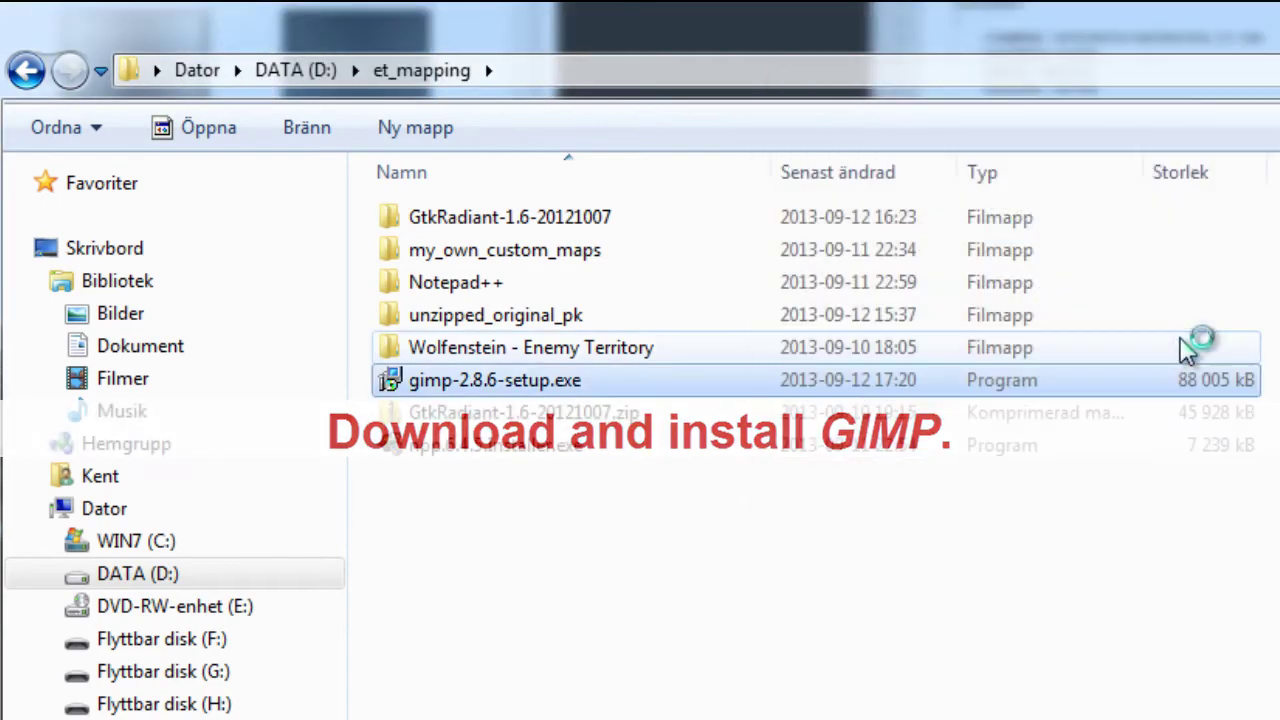
key(Return)
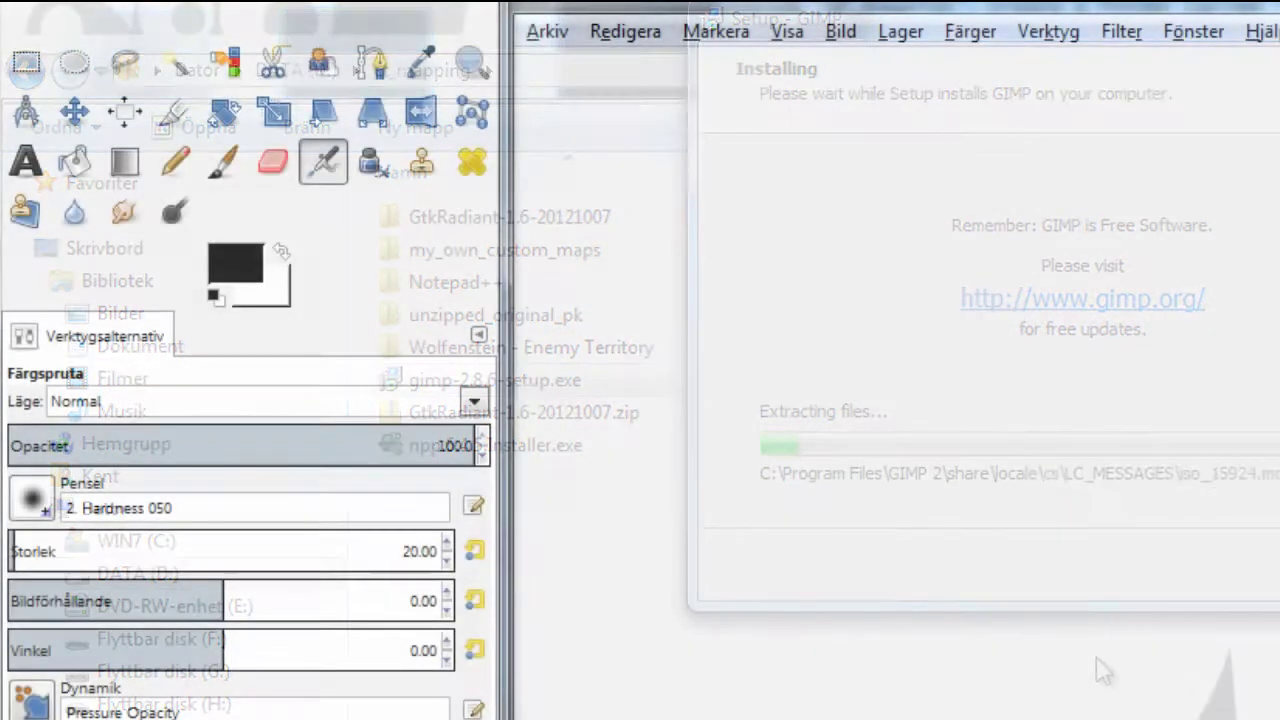
Create a new blank image 341 px wide and 256 px high in GIMP
click(553, 33)
click(556, 72)
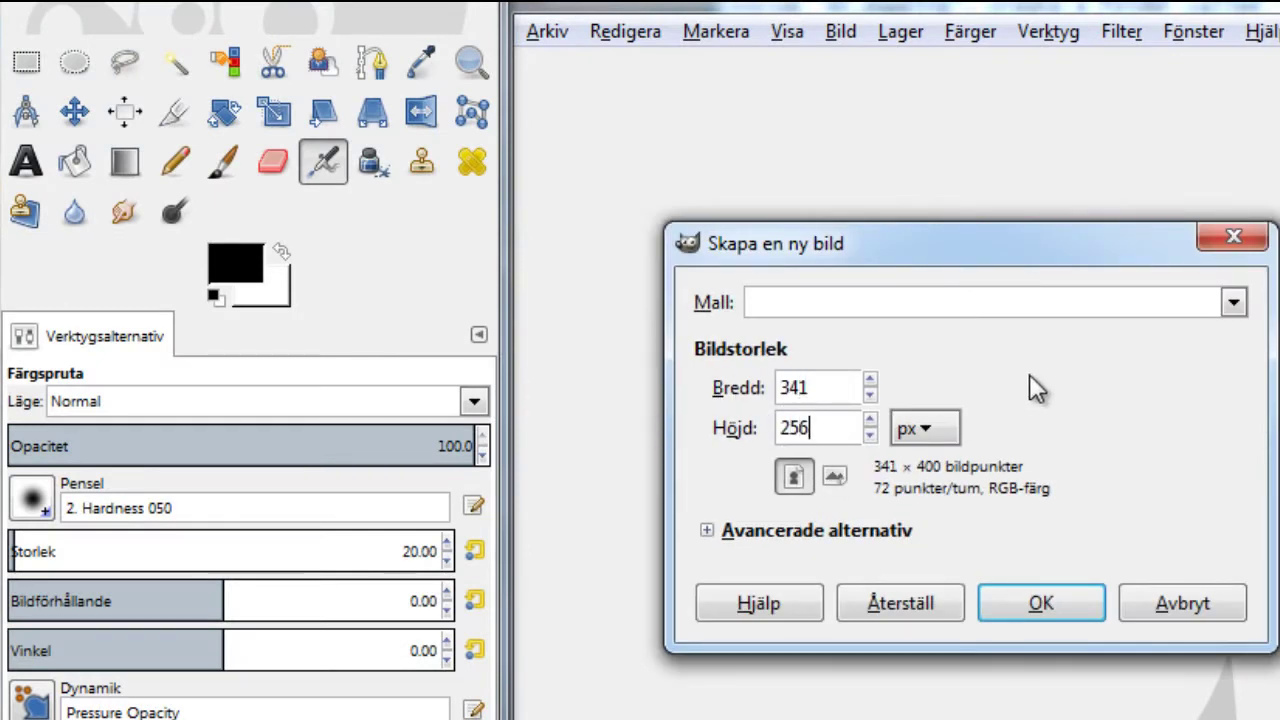
click(1050, 596)
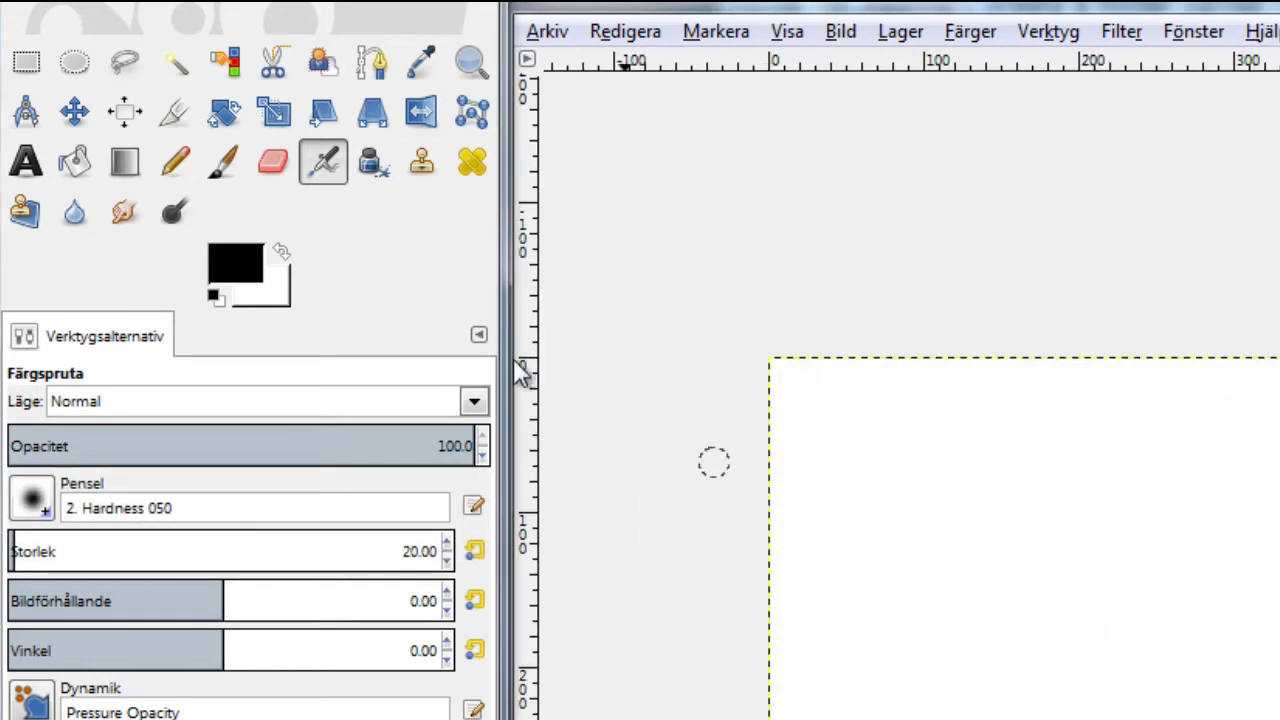
Add the text "Axis doc run" in a bold 32 px font and move its upper-left corner to about x 61, y 113
click(26, 162)
click(826, 540)
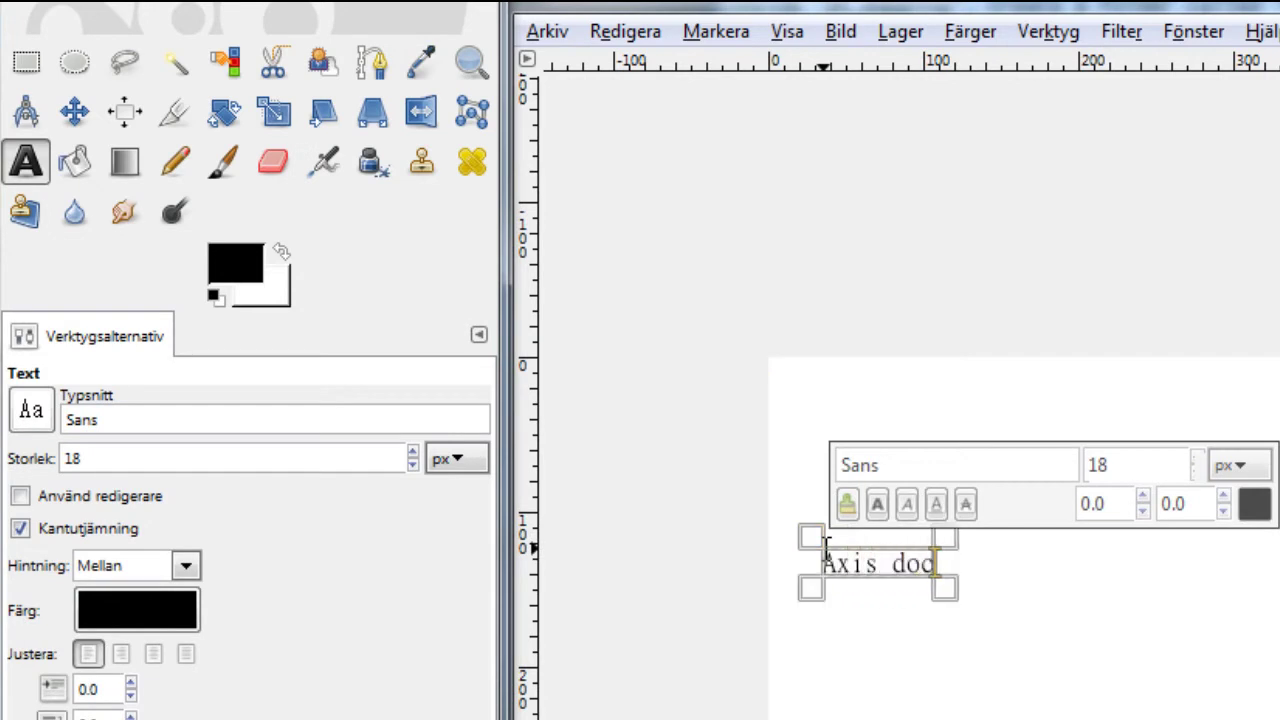
key(ctrl+a)
double_click(72, 458)
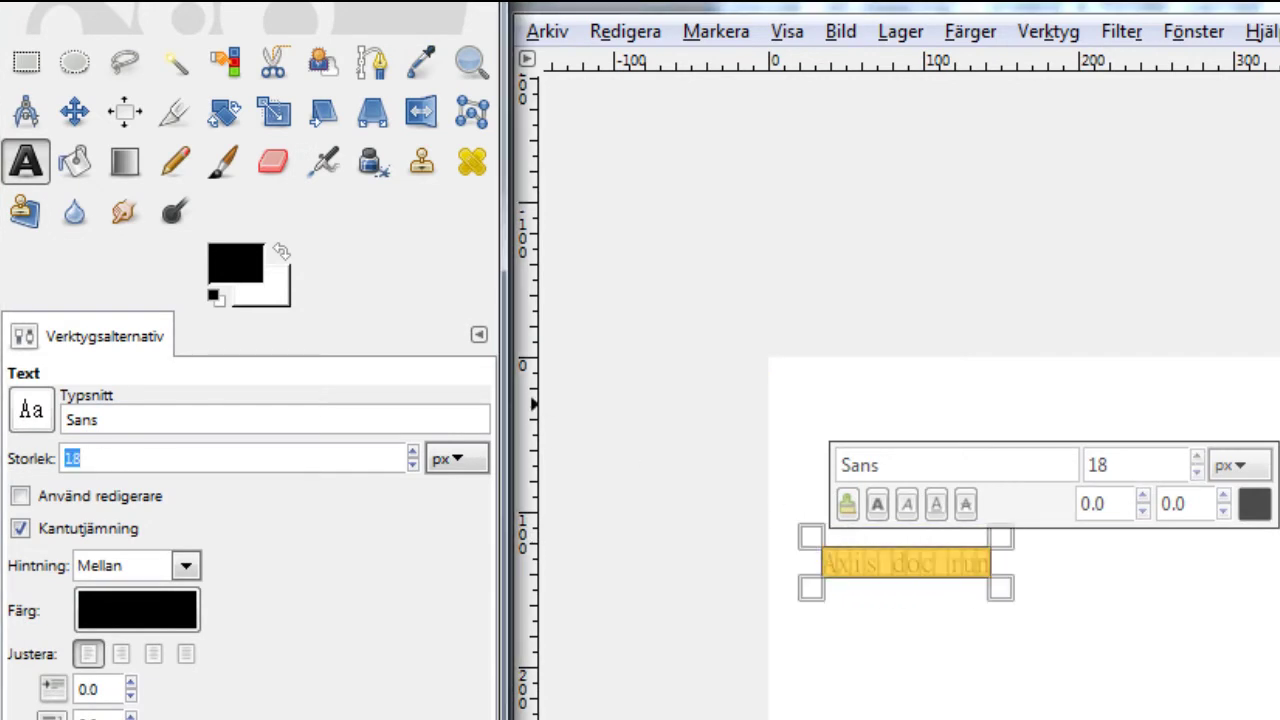
text(32)
click(22, 415)
click(71, 529)
click(74, 111)
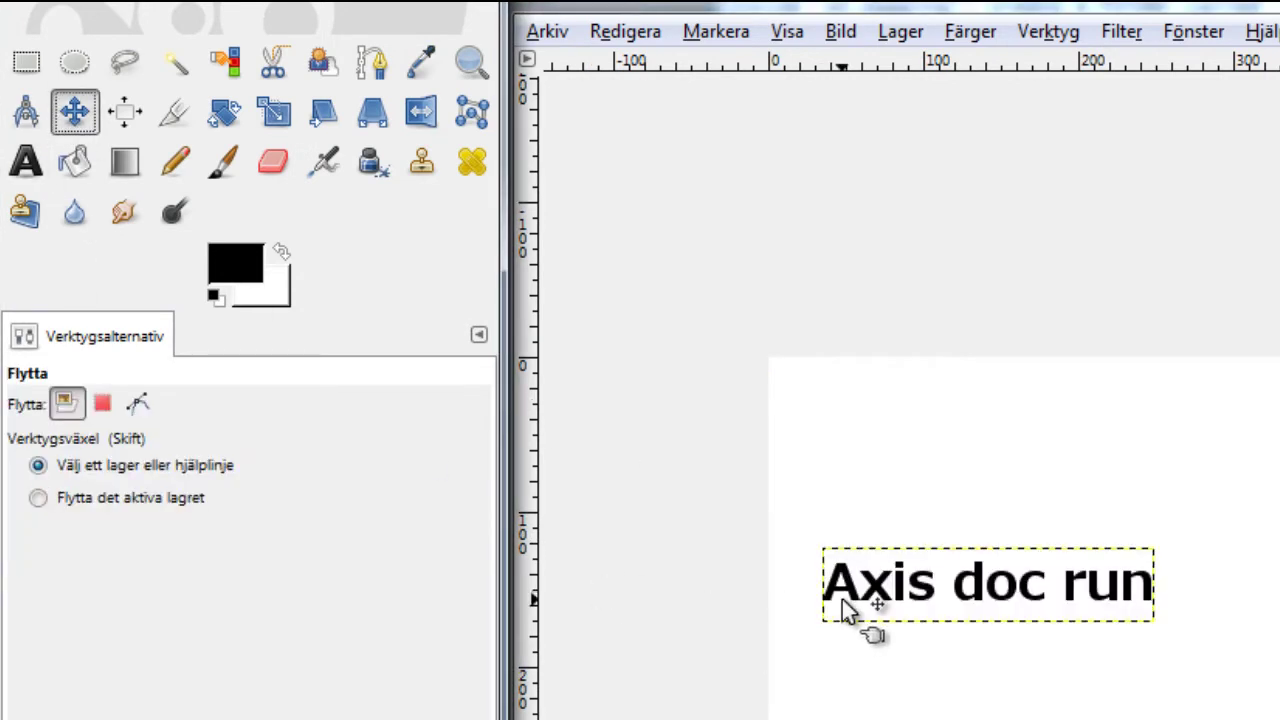
drag(855, 608, 897, 592)
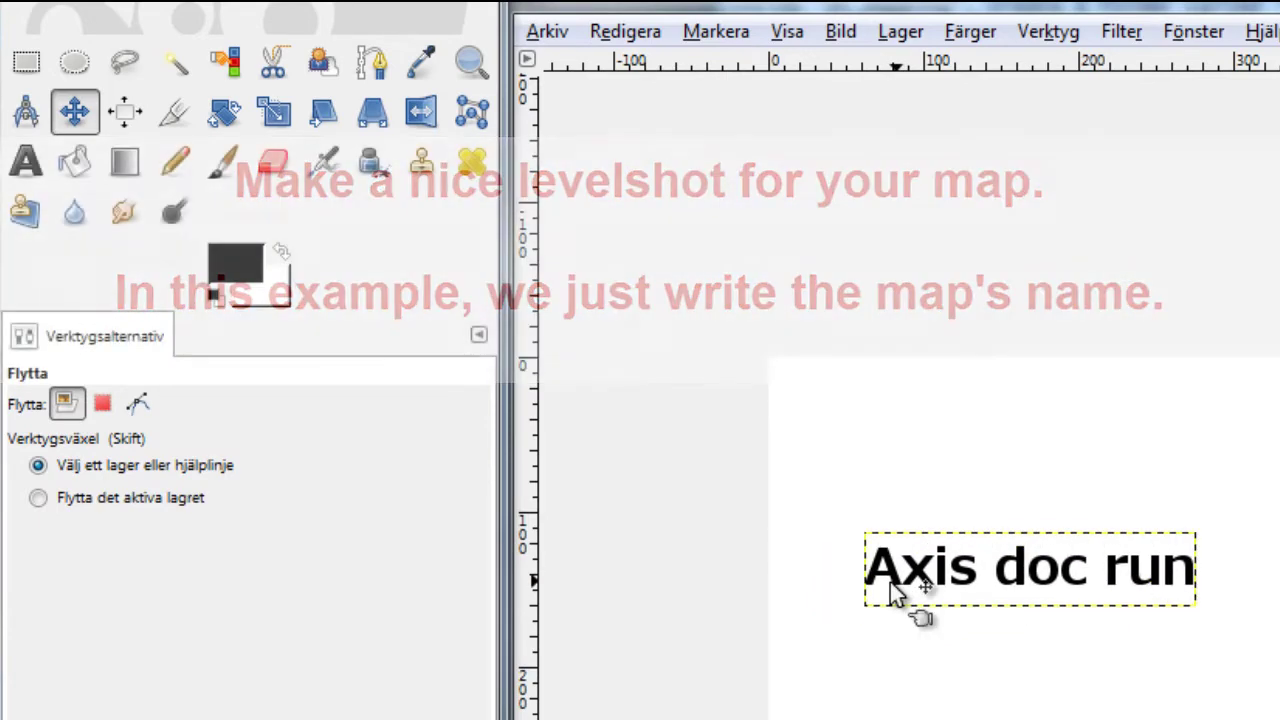
Scale the image to a square of 256 x 256 px, without keeping its proportions
click(838, 32)
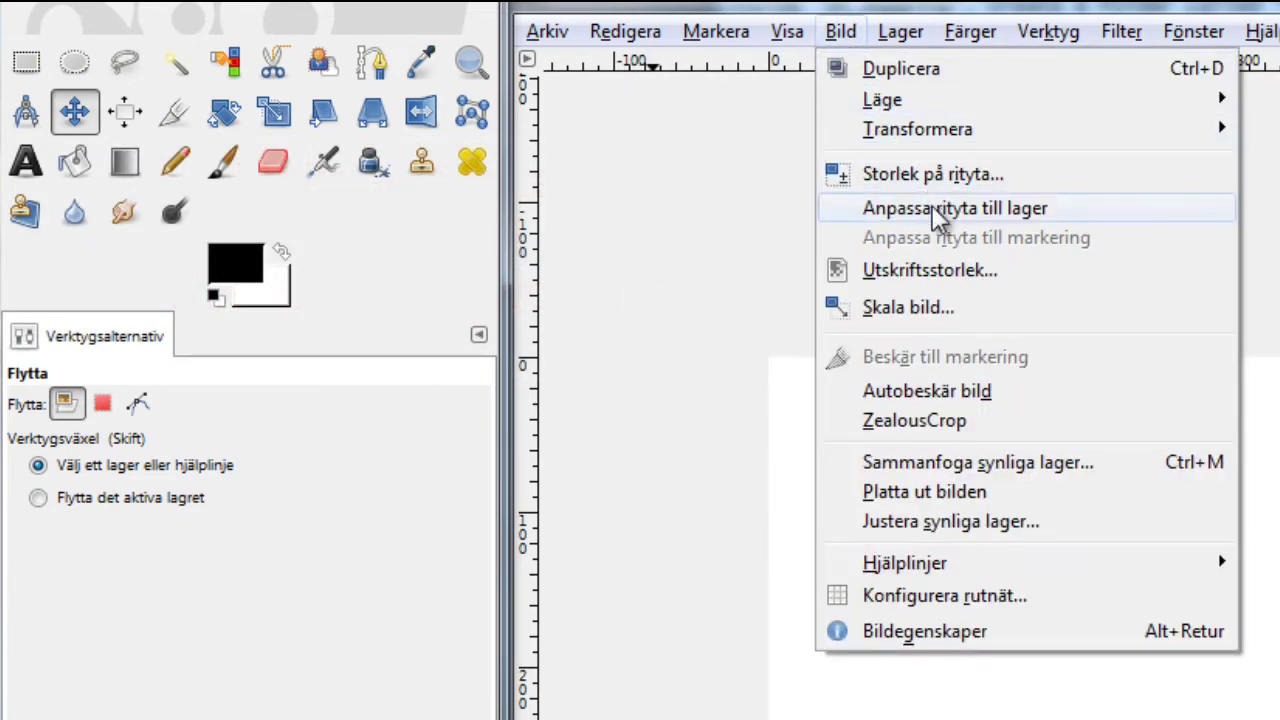
click(870, 303)
drag(335, 2, 858, 293)
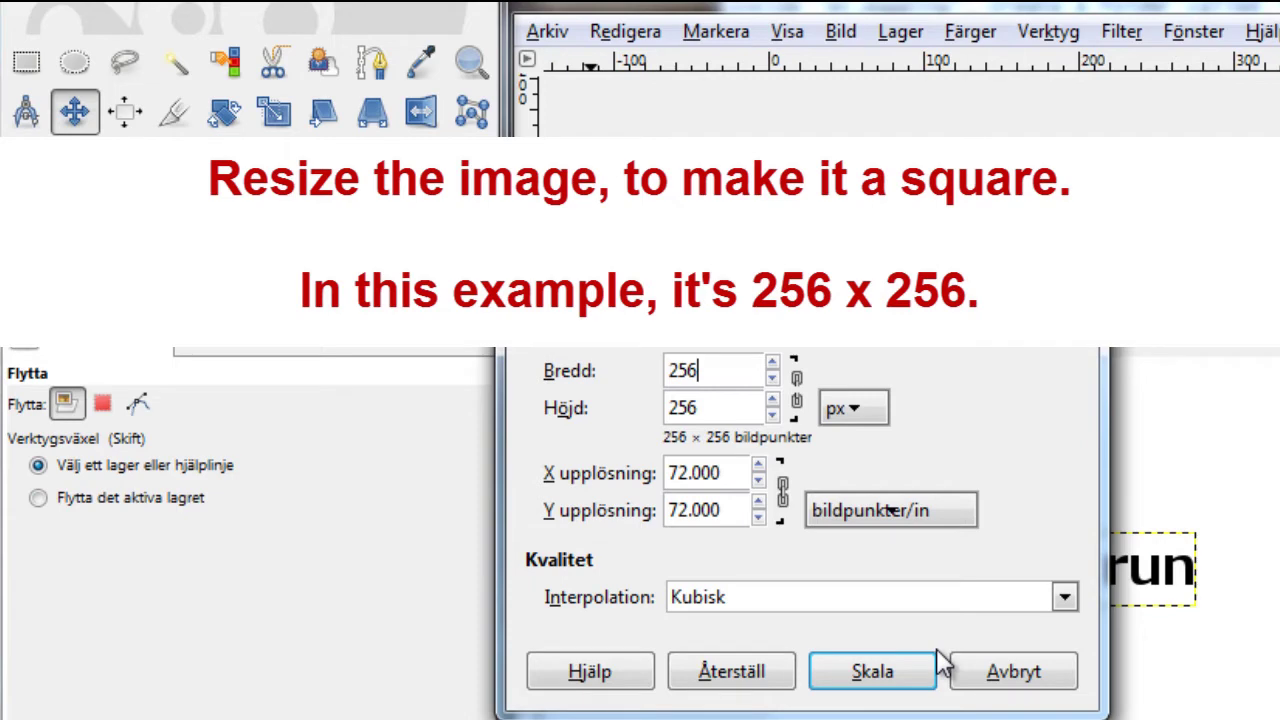
click(893, 675)
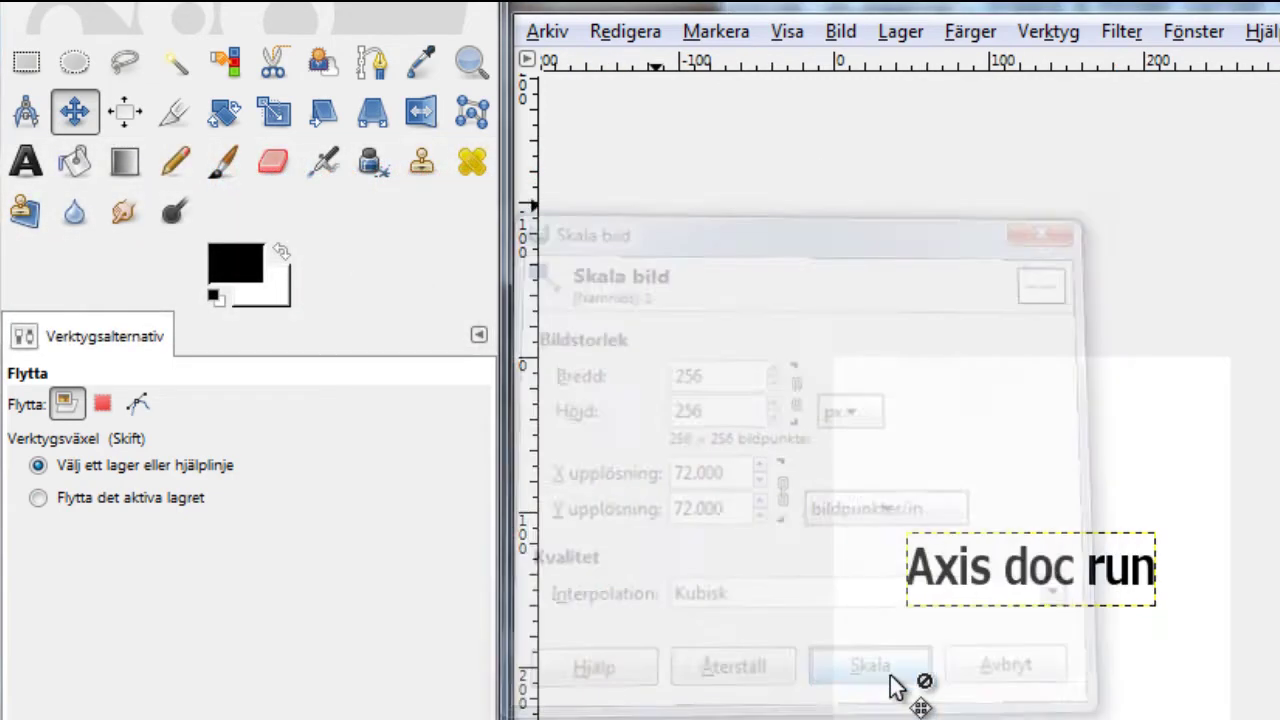
Start exporting the image and choose et_mapping\my_own_custom_maps\axisdocrun\levelshots on drive D as the destination folder
click(548, 32)
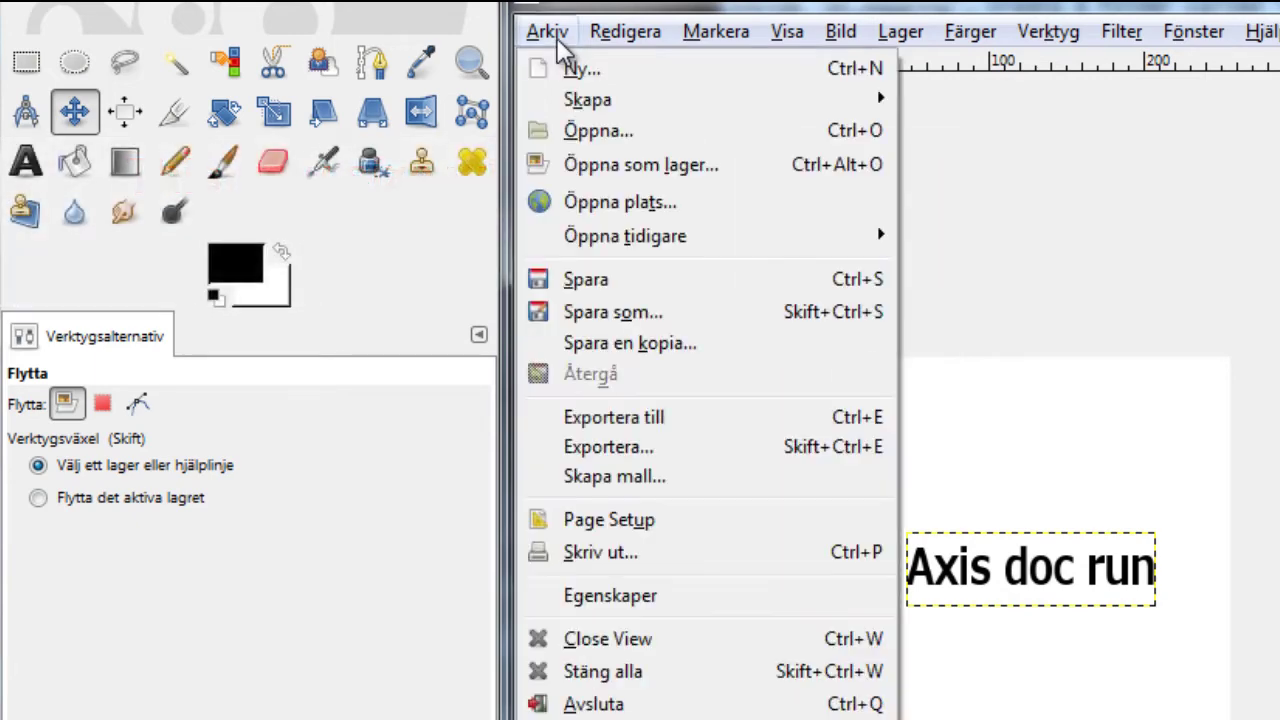
click(645, 448)
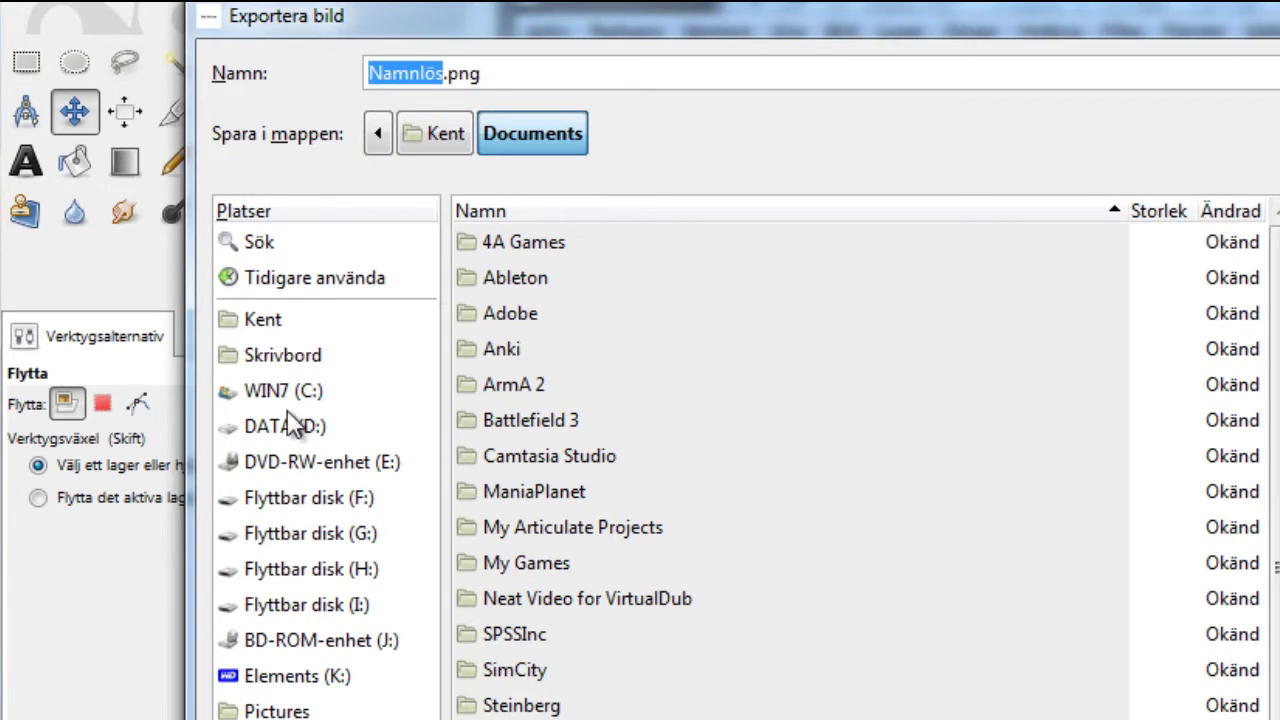
click(290, 425)
double_click(580, 607)
click(603, 350)
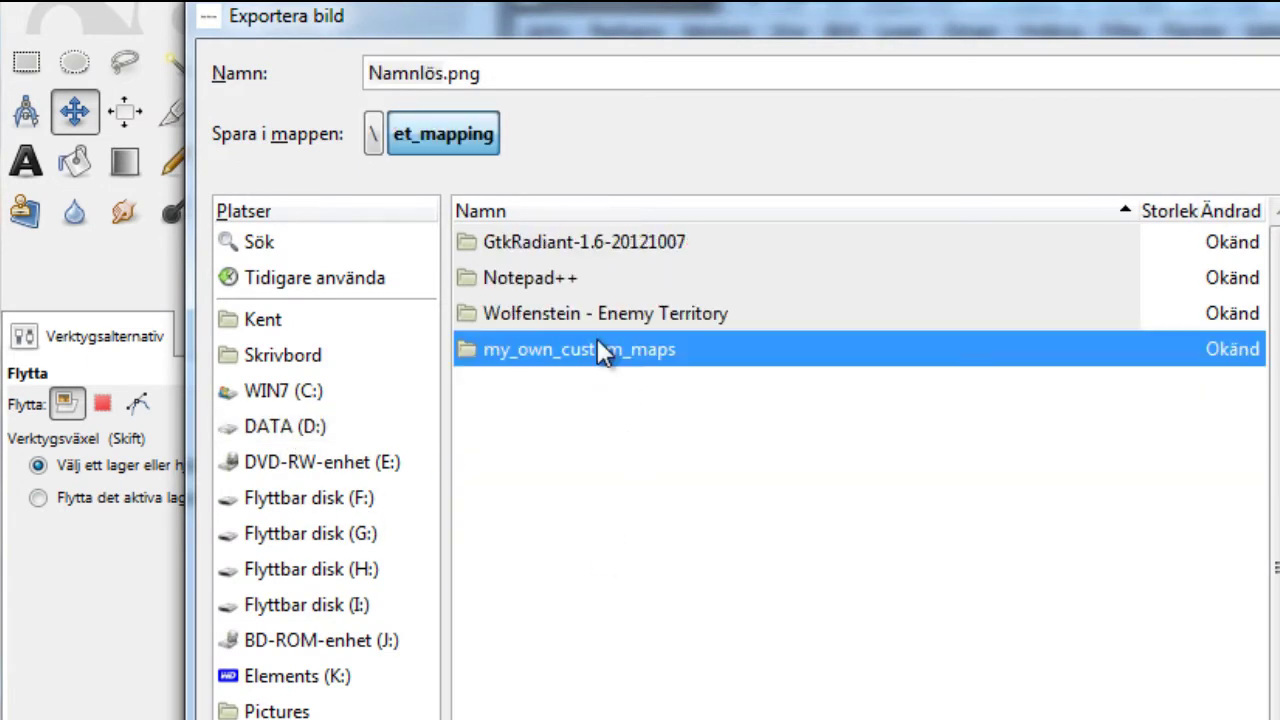
double_click(603, 350)
double_click(588, 242)
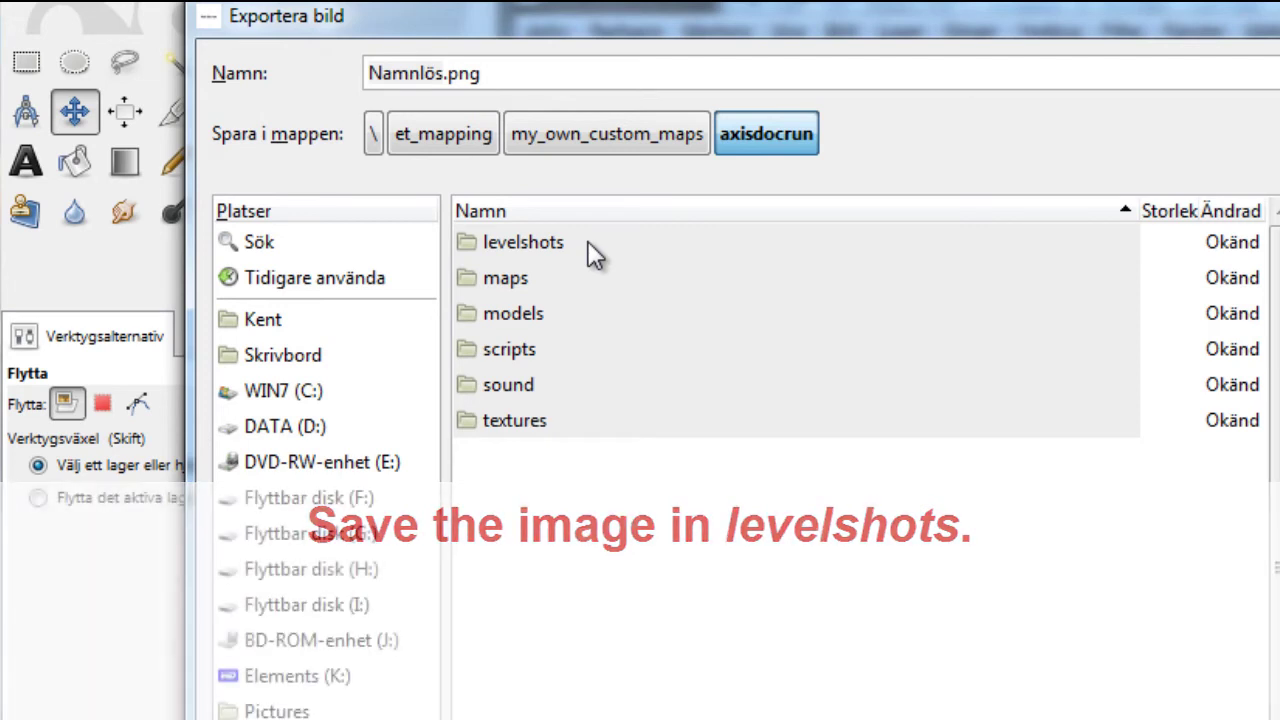
double_click(623, 242)
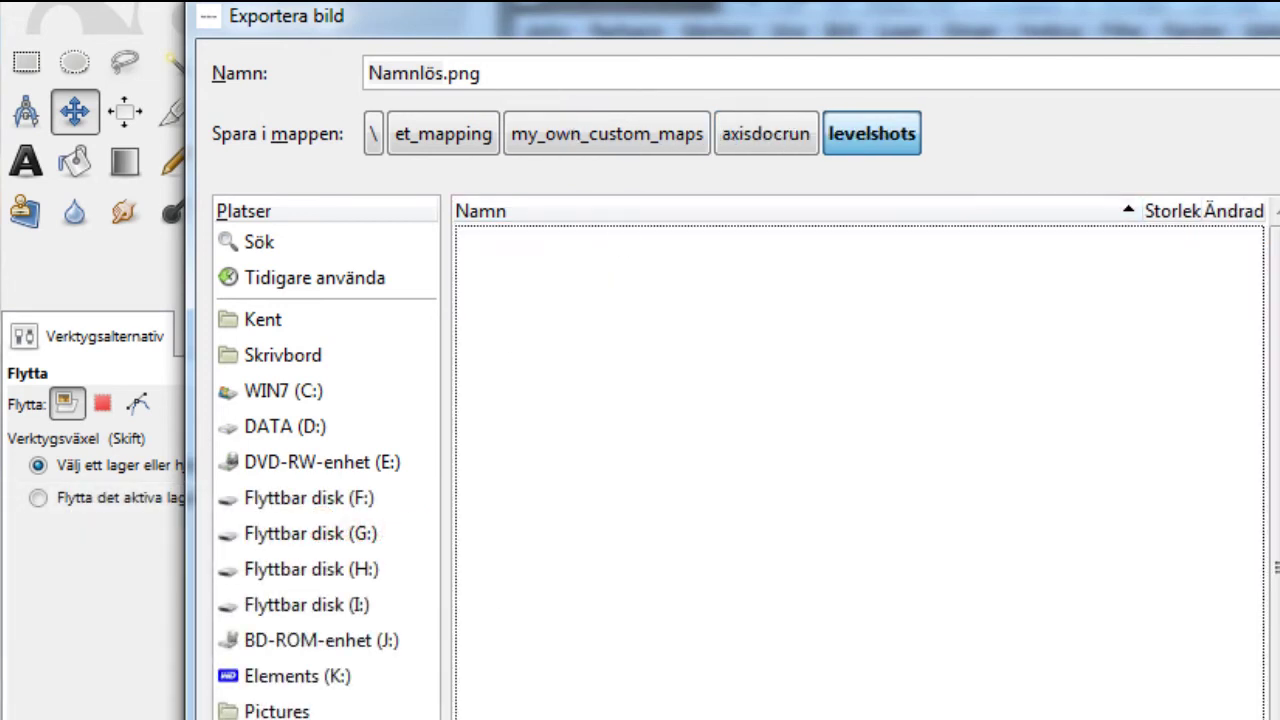
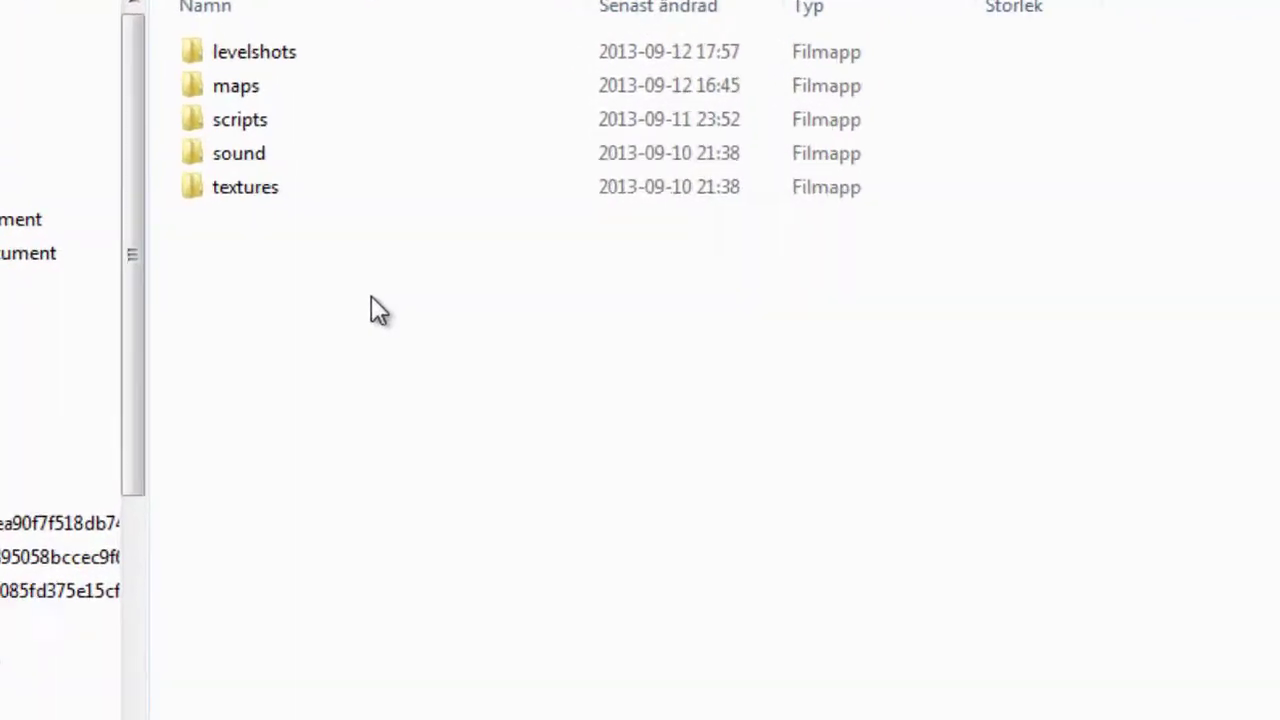
Compress all folders inside axisdocrun into axisdocrun.zip with 7-Zip
drag(377, 287, 253, 136)
right_click(253, 136)
mouse_move(319, 307)
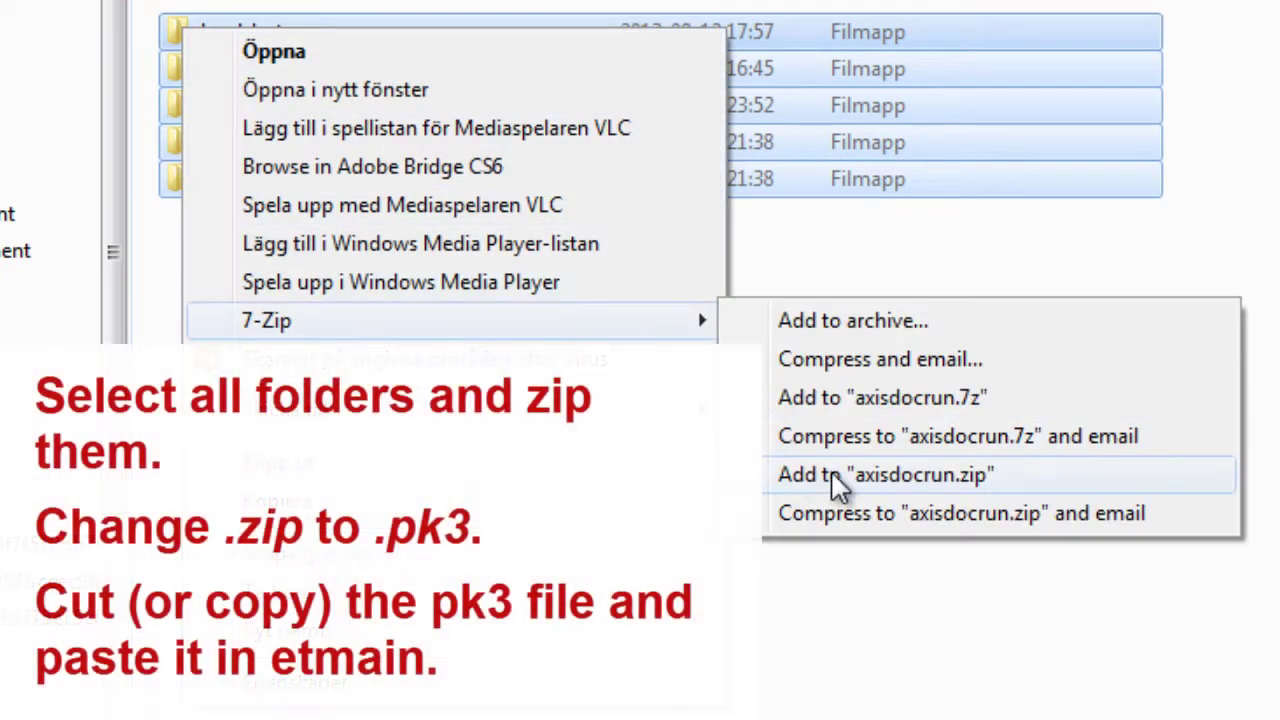
click(836, 476)
Rename axisdocrun.zip as axisdocrun.pk3
click(395, 218)
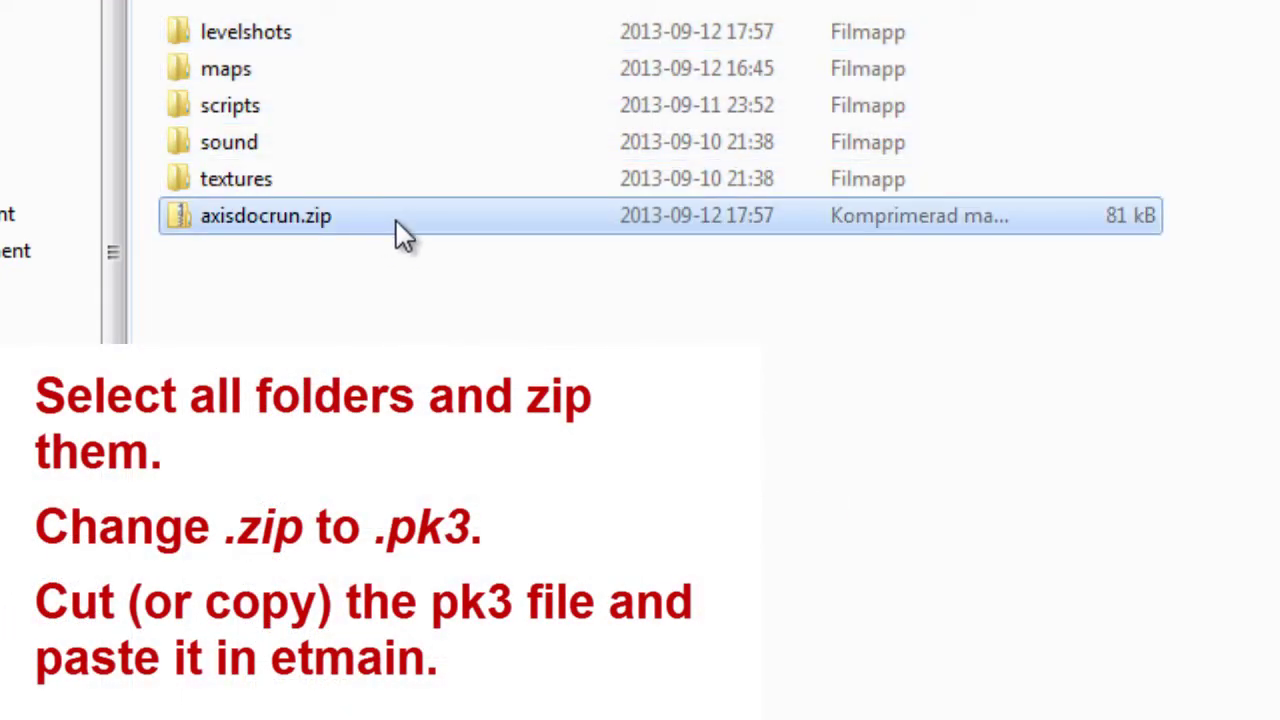
key(F2)
key(End)
key(BackSpace)
key(BackSpace)
key(BackSpace)
text(pk3)
key(Return)
Move axisdocrun.pk3 into the etmain folder of Wolfenstein - Enemy Territory, replacing the existing file
key(ctrl+x)
key(BackSpace)
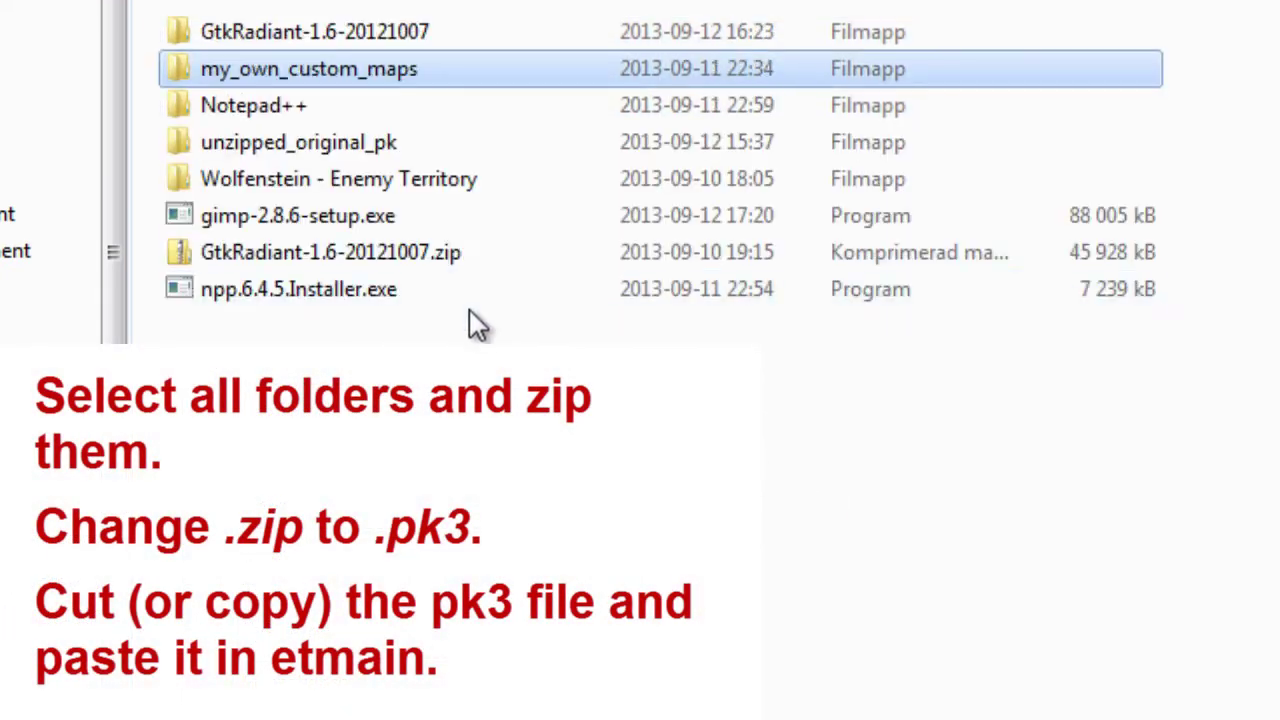
double_click(454, 182)
double_click(360, 62)
key(ctrl+v)
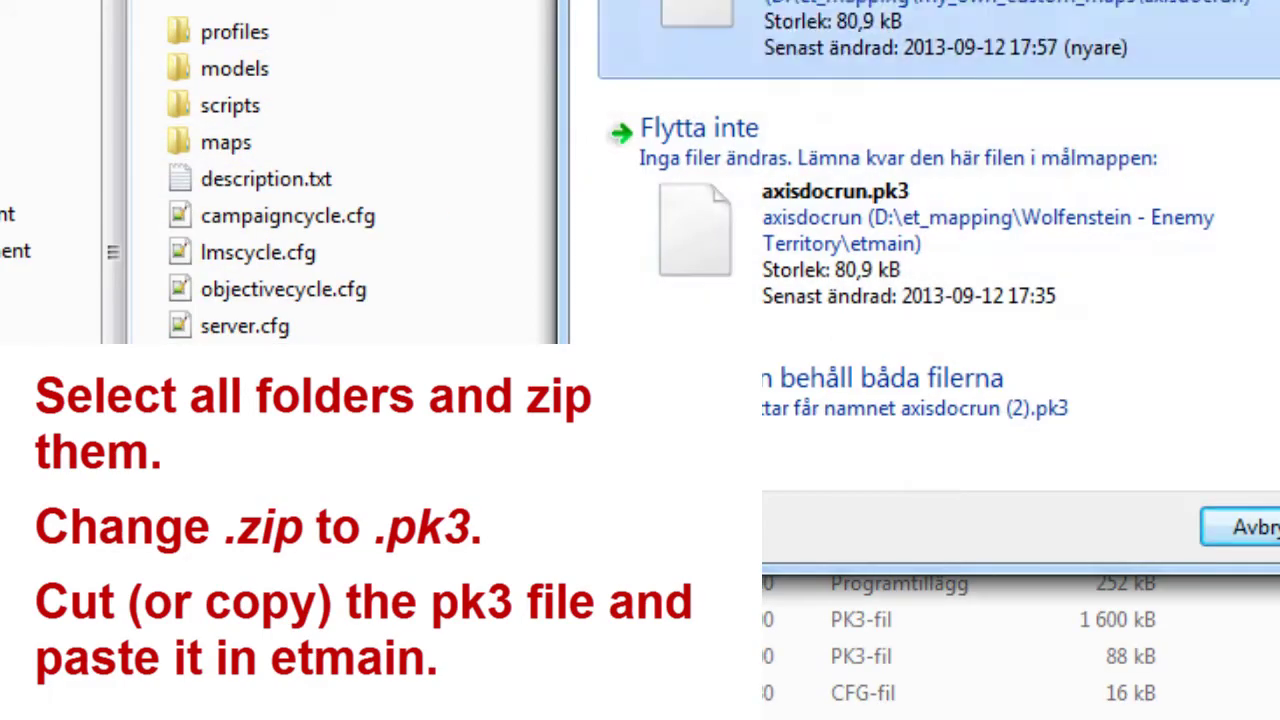
click(700, 40)
Launch Enemy Territory and load the map with the console command \devmap axisdocrun
key(BackSpace)
double_click(290, 176)
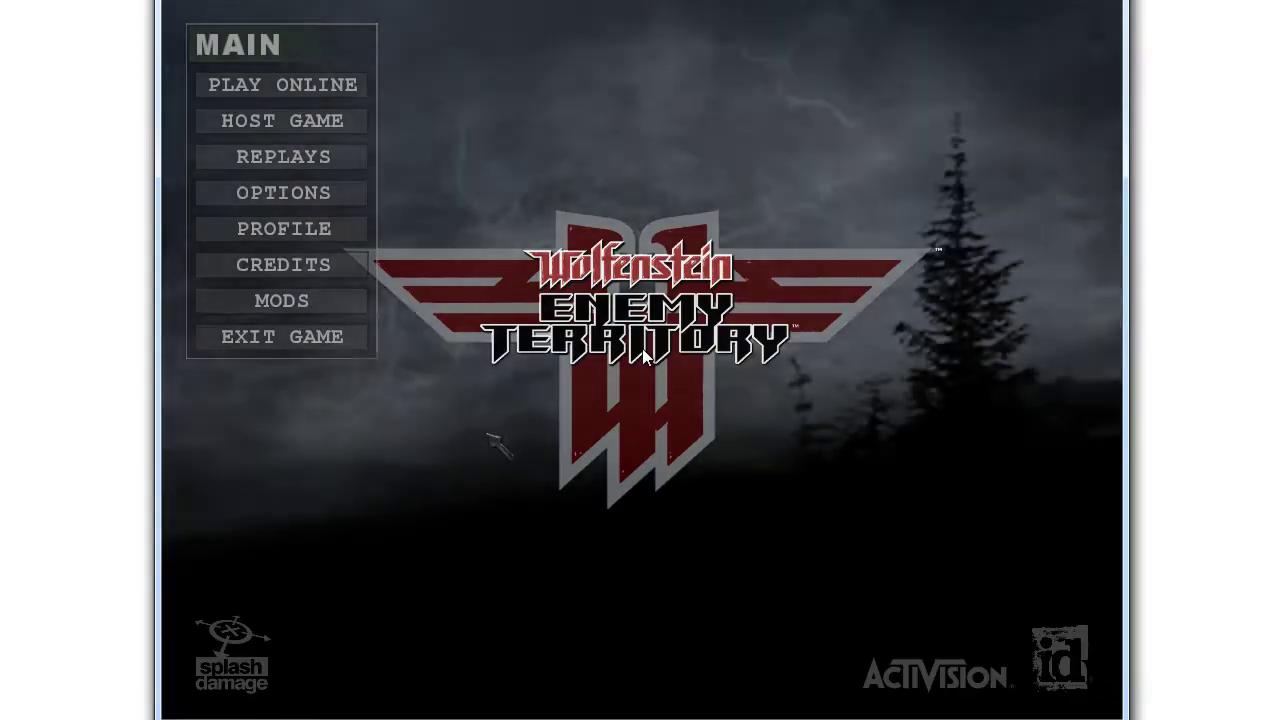
key(grave)
text(\devmap axisdocrun)
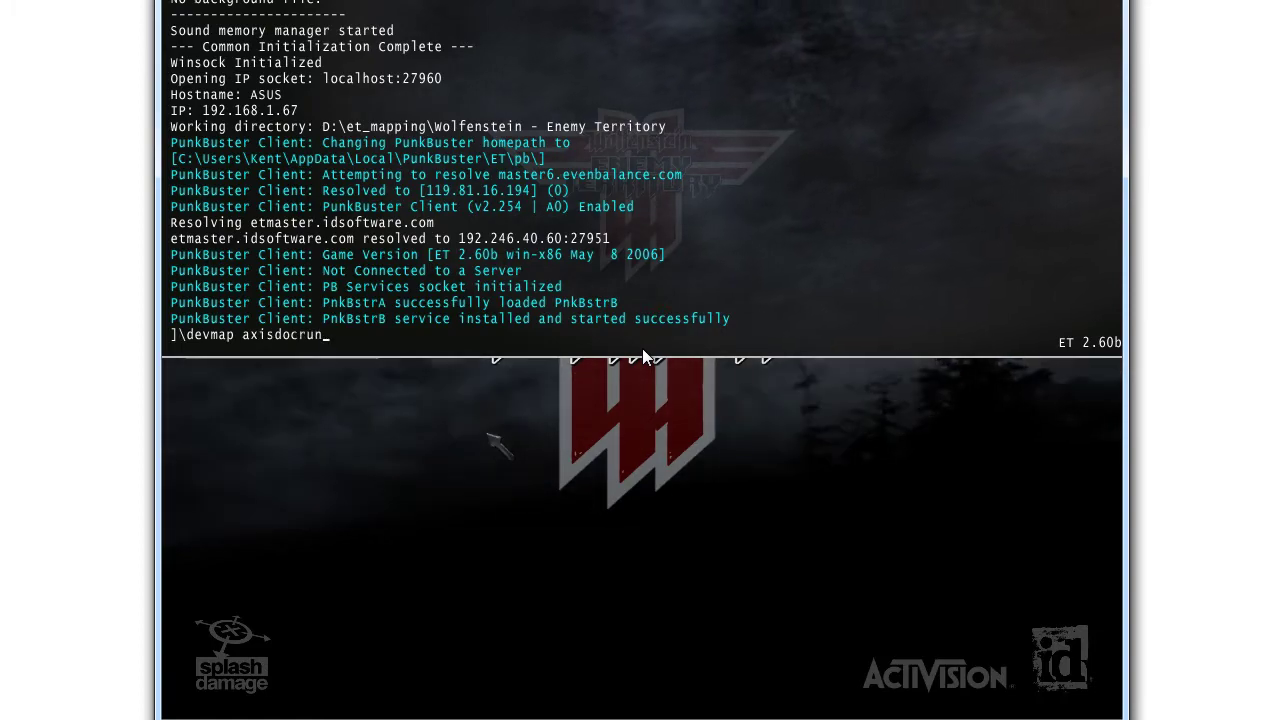
key(Return)
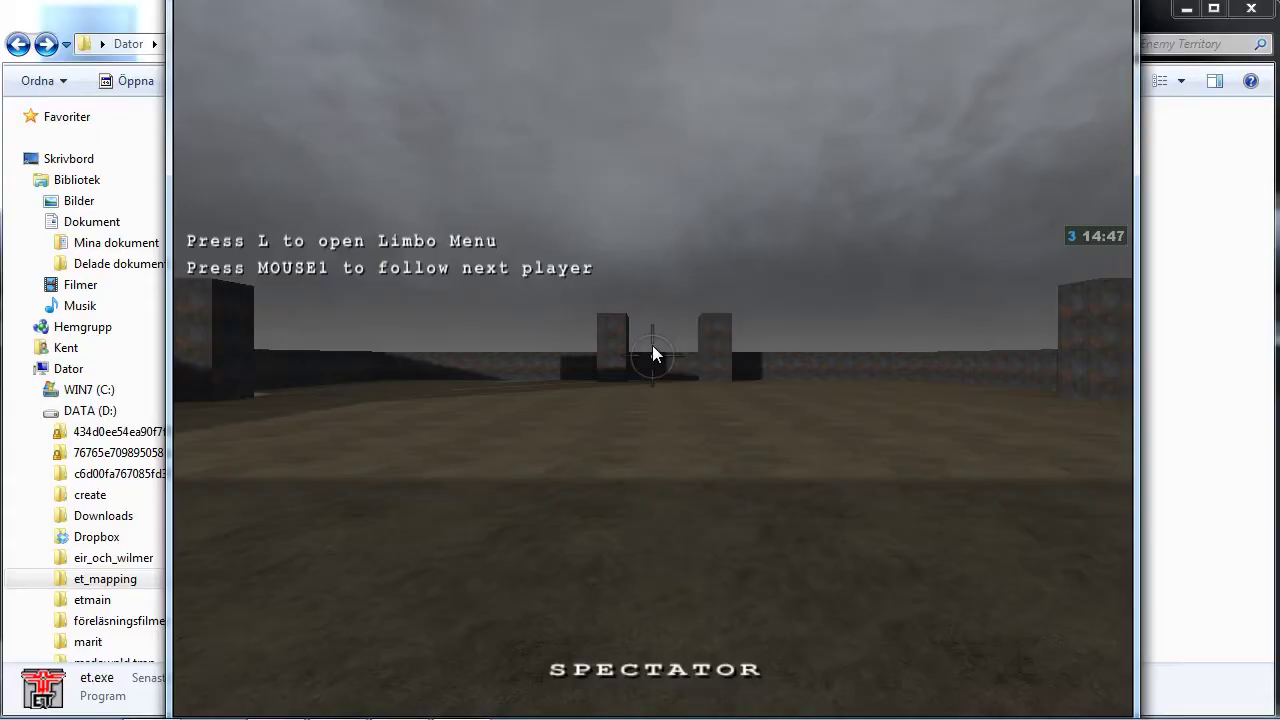
Fly as spectator to the top secret documents in the map and examine their textures up close
key(w)
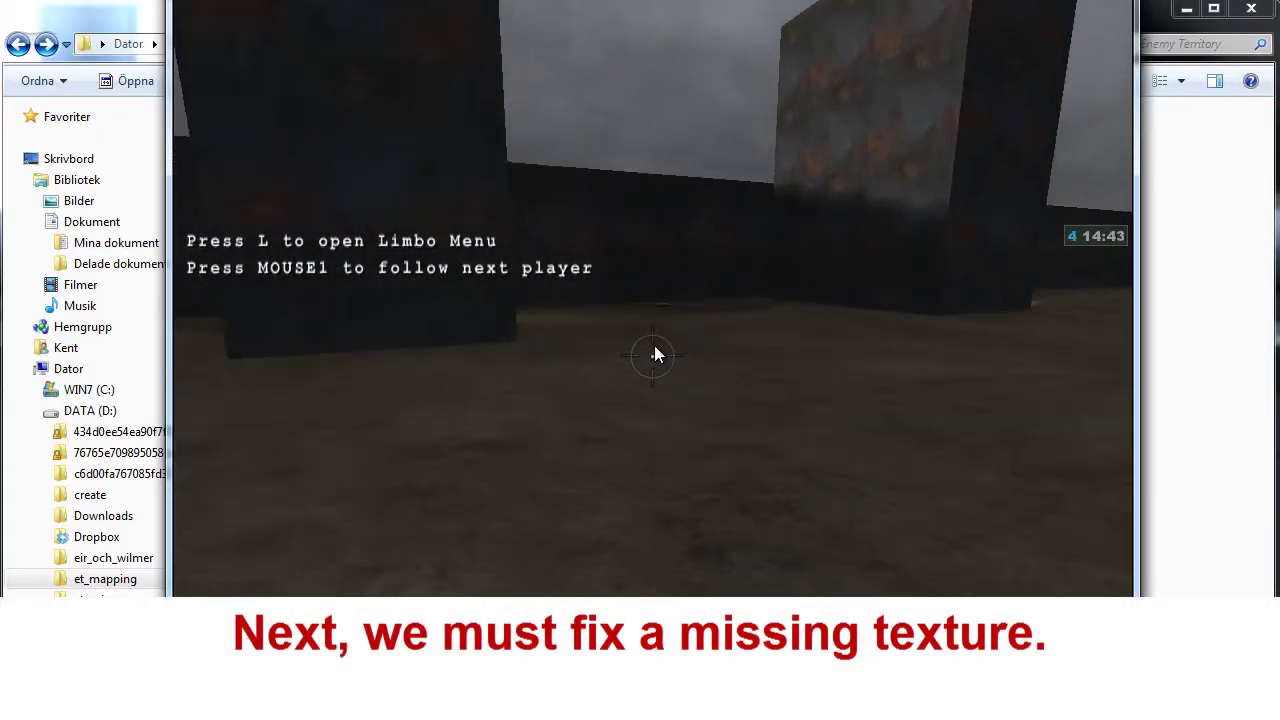
key(w)
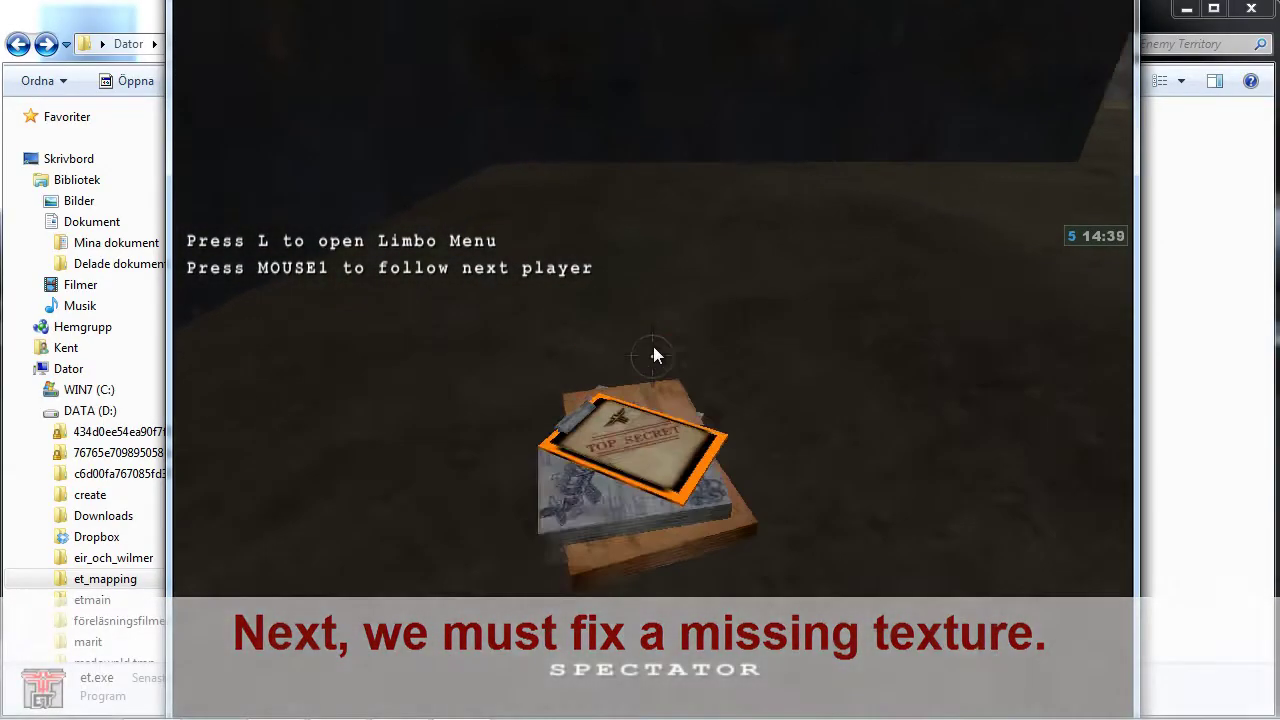
key(w)
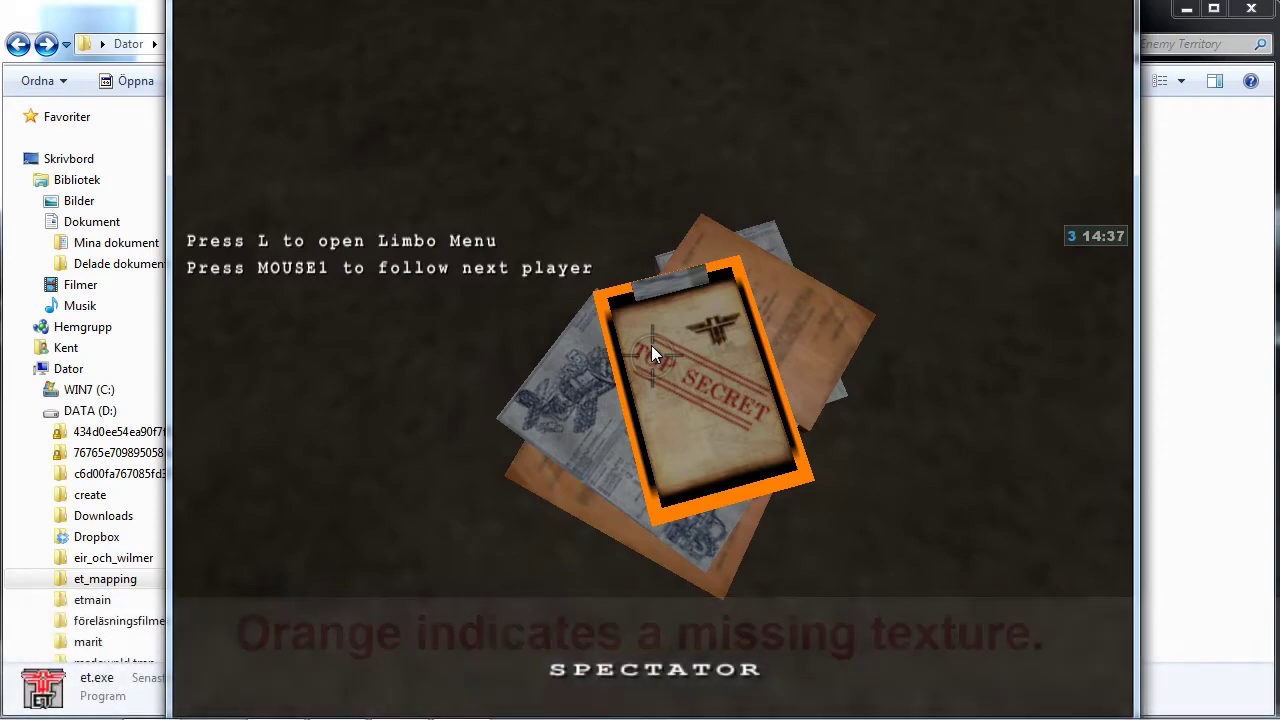
key(s)
key(w)
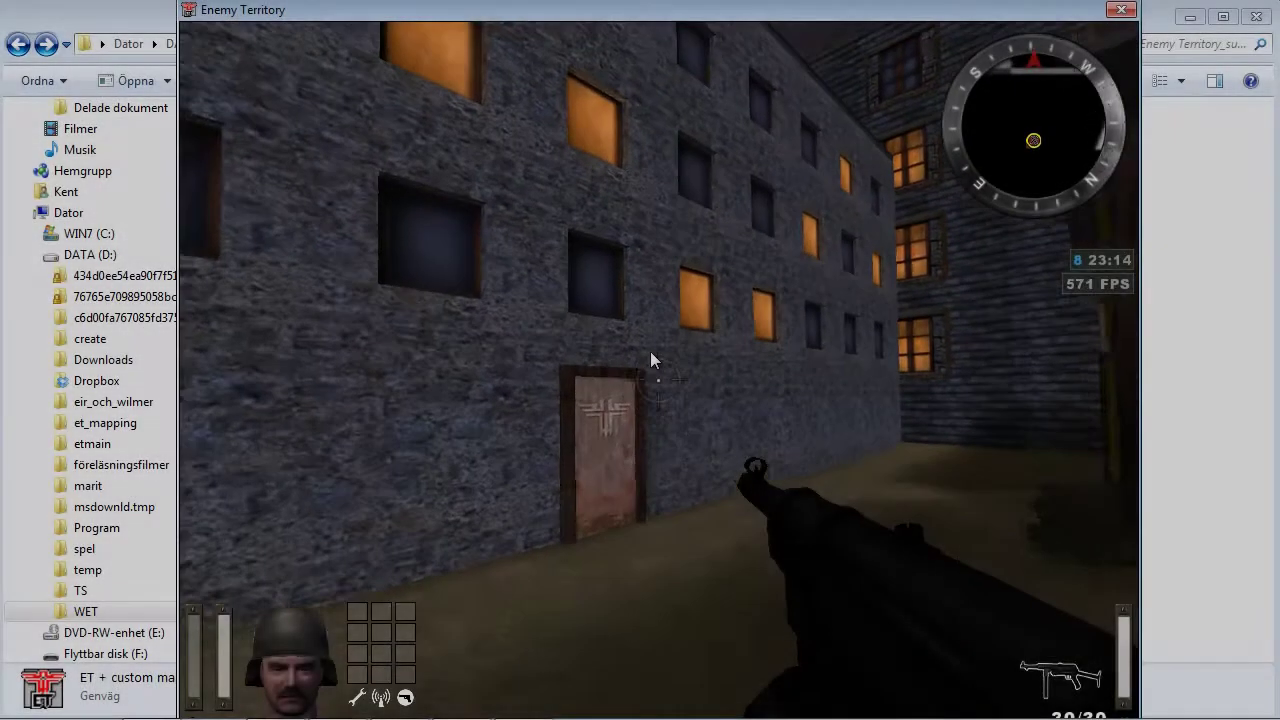
Walk to the wooden house in the other custom map and examine its window textures
key(w)
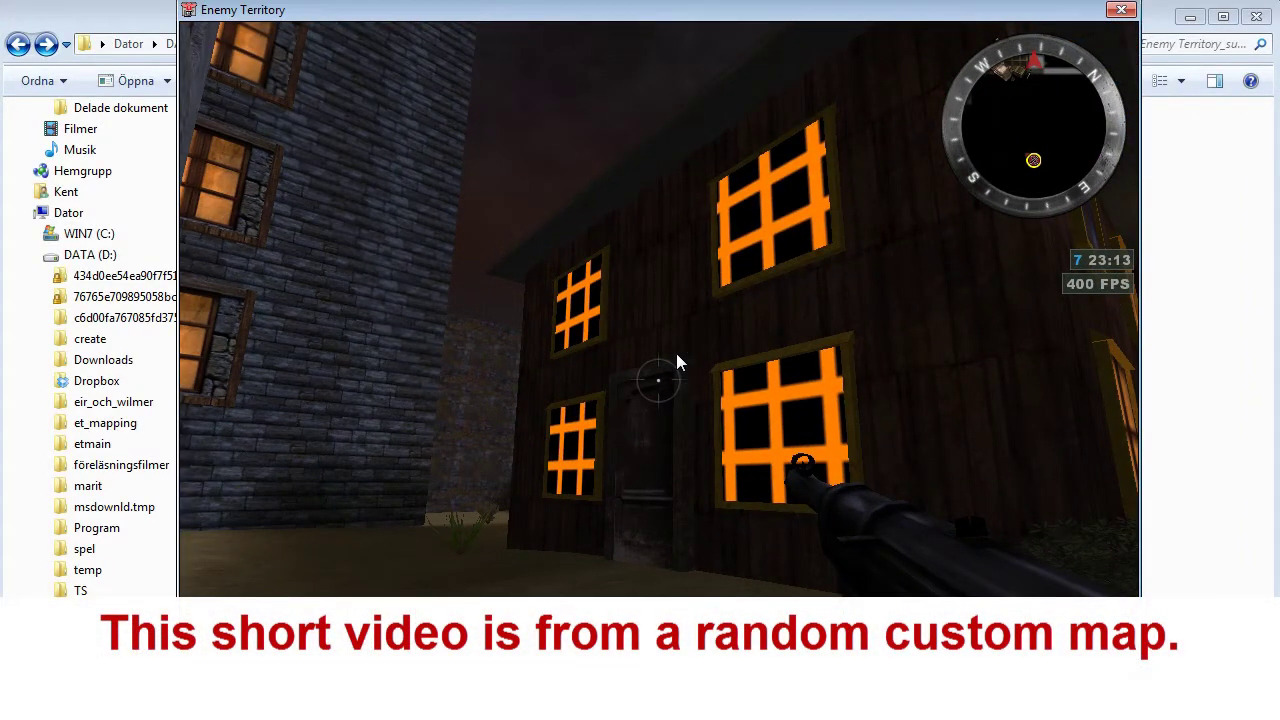
key(w)
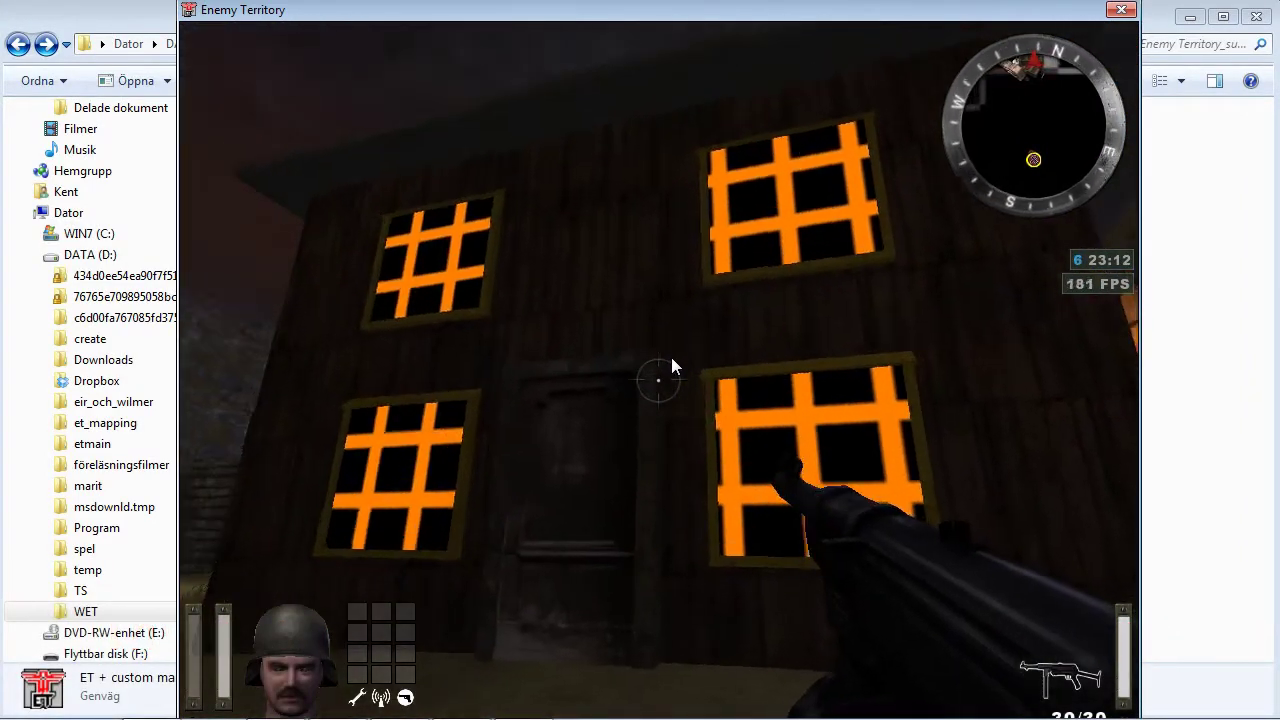
key(a)
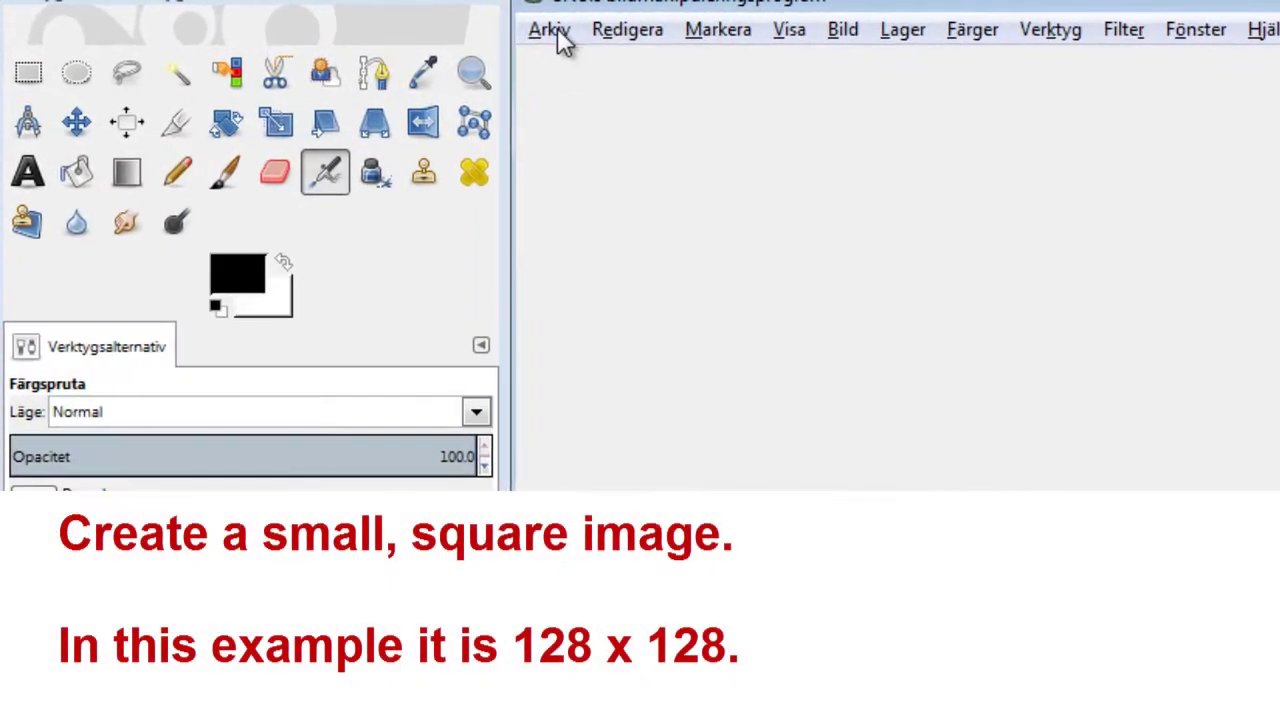
Switch to GIMP and create a new image 128 px wide and 128 px high
click(361, 22)
click(386, 48)
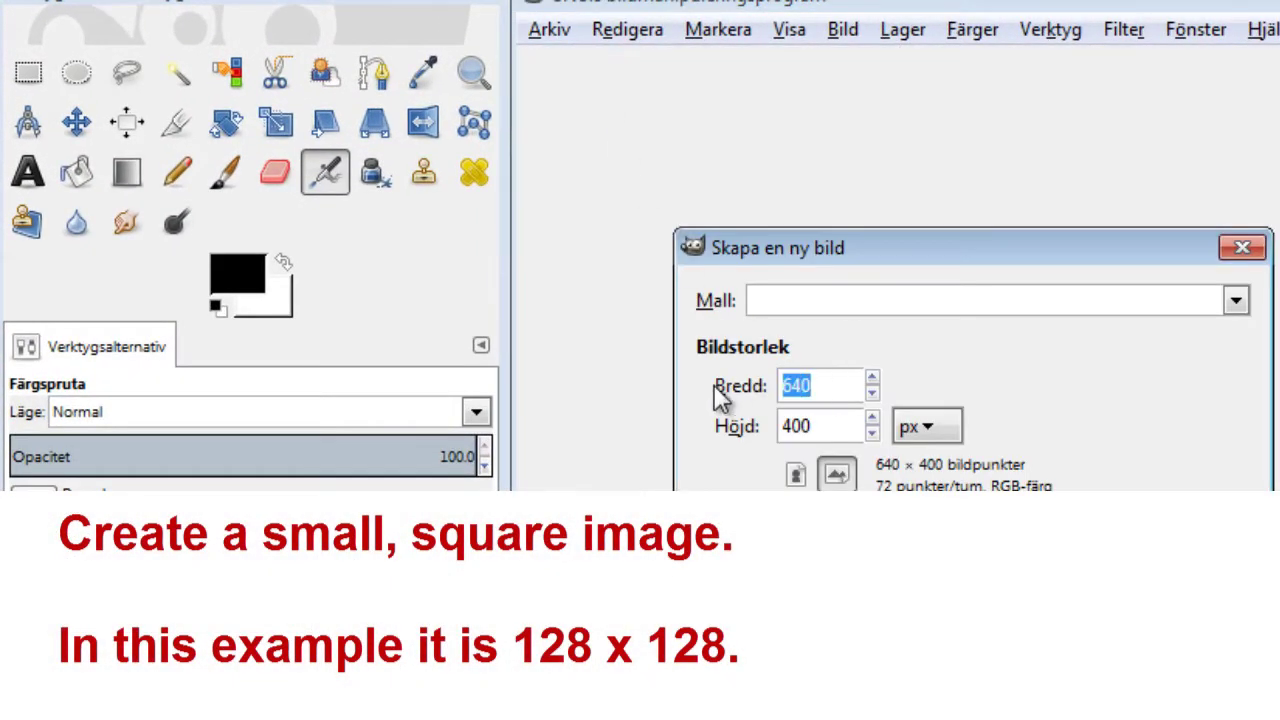
text(128)
double_click(828, 426)
text(128)
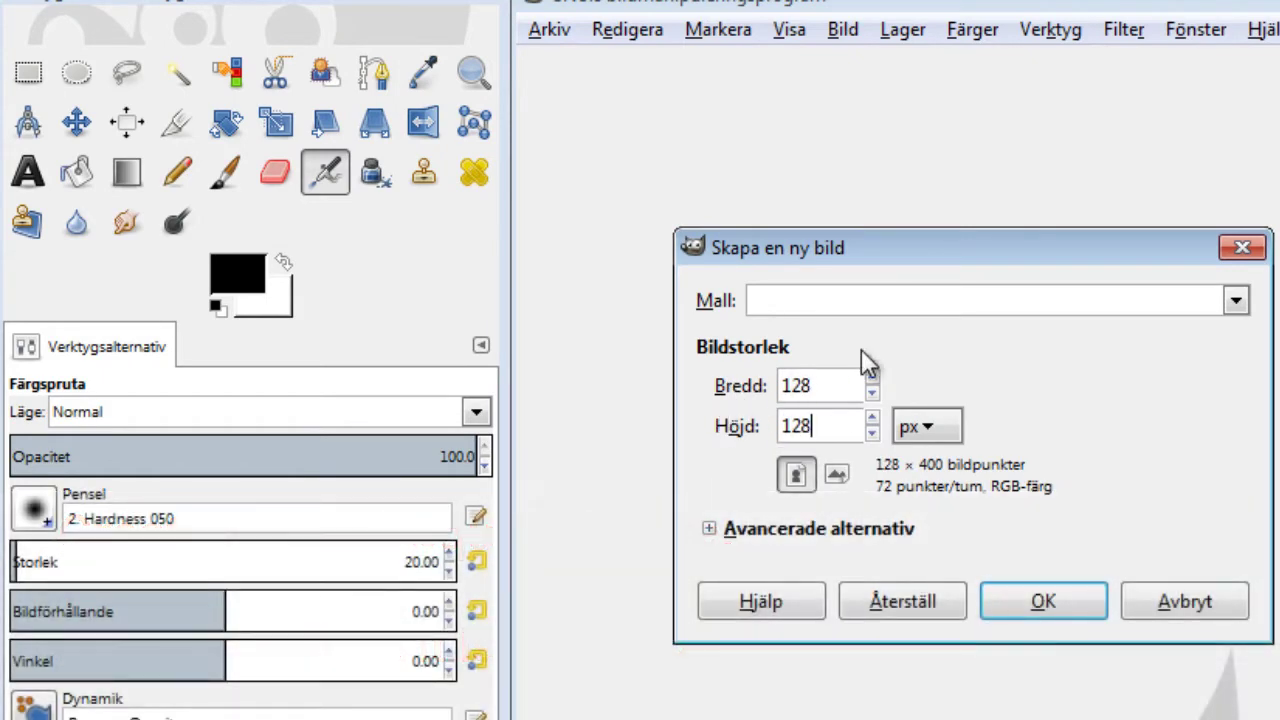
click(1043, 601)
Set the foreground colour to dark brown and fill the whole image with it using Bucket Fill
click(240, 272)
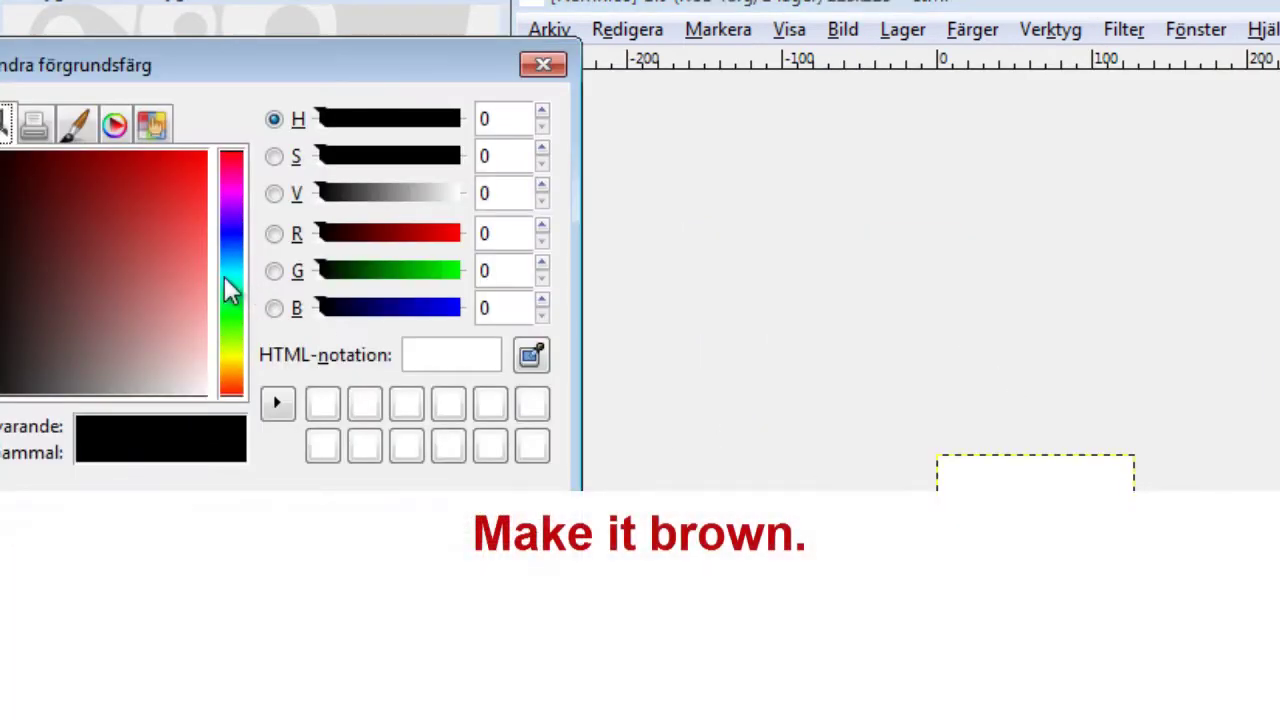
click(40, 327)
drag(36, 312, 21, 316)
click(370, 508)
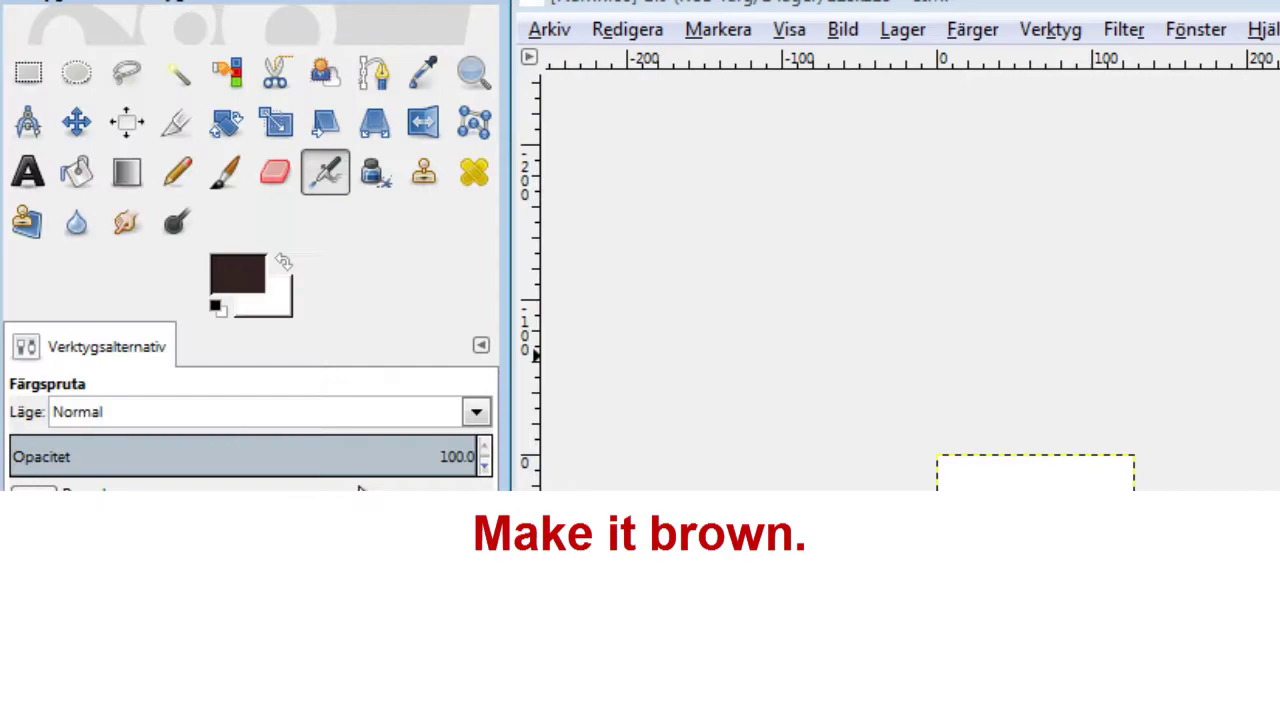
click(77, 172)
click(946, 547)
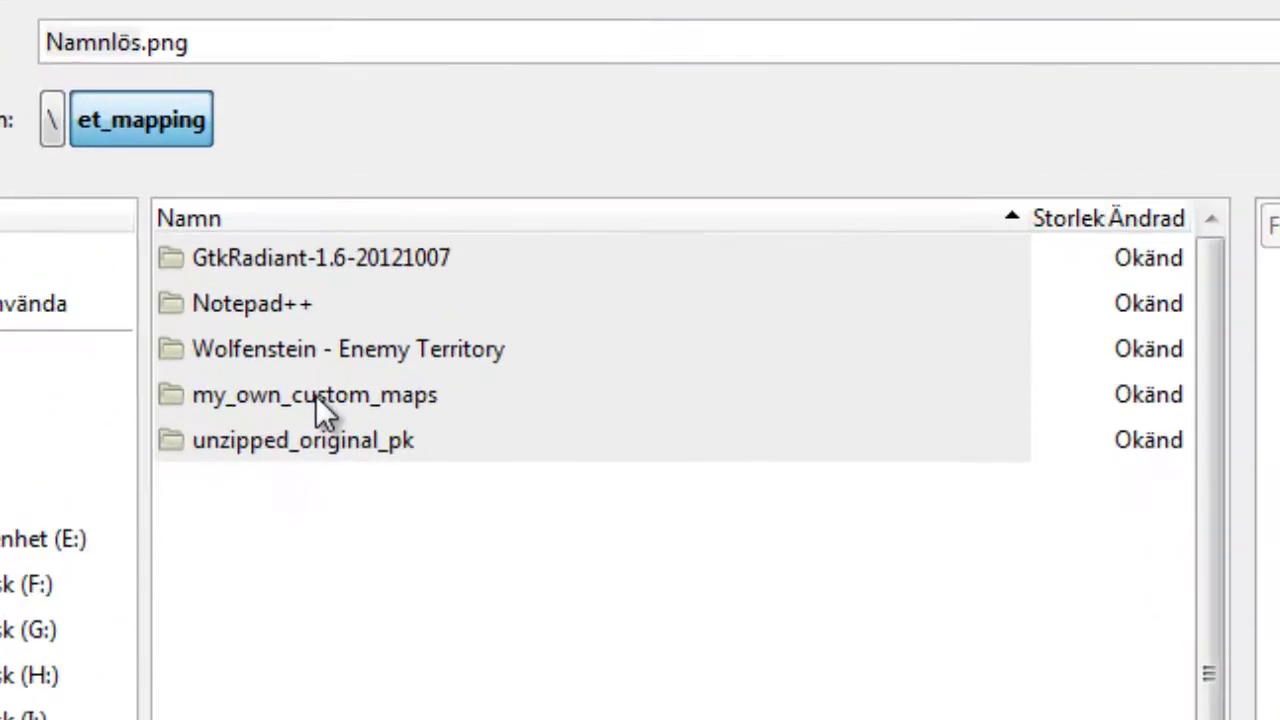
In the export destination my_own_custom_maps\axisdocrun, create a new folder named models
double_click(315, 395)
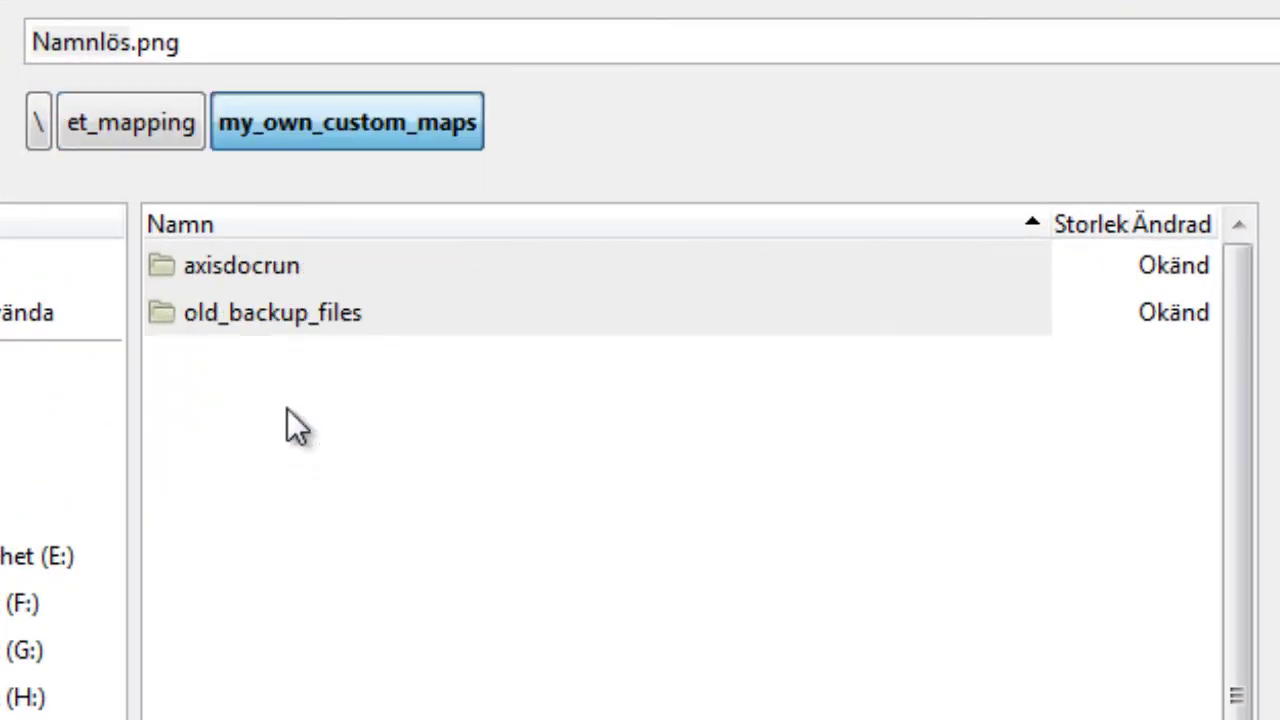
double_click(278, 256)
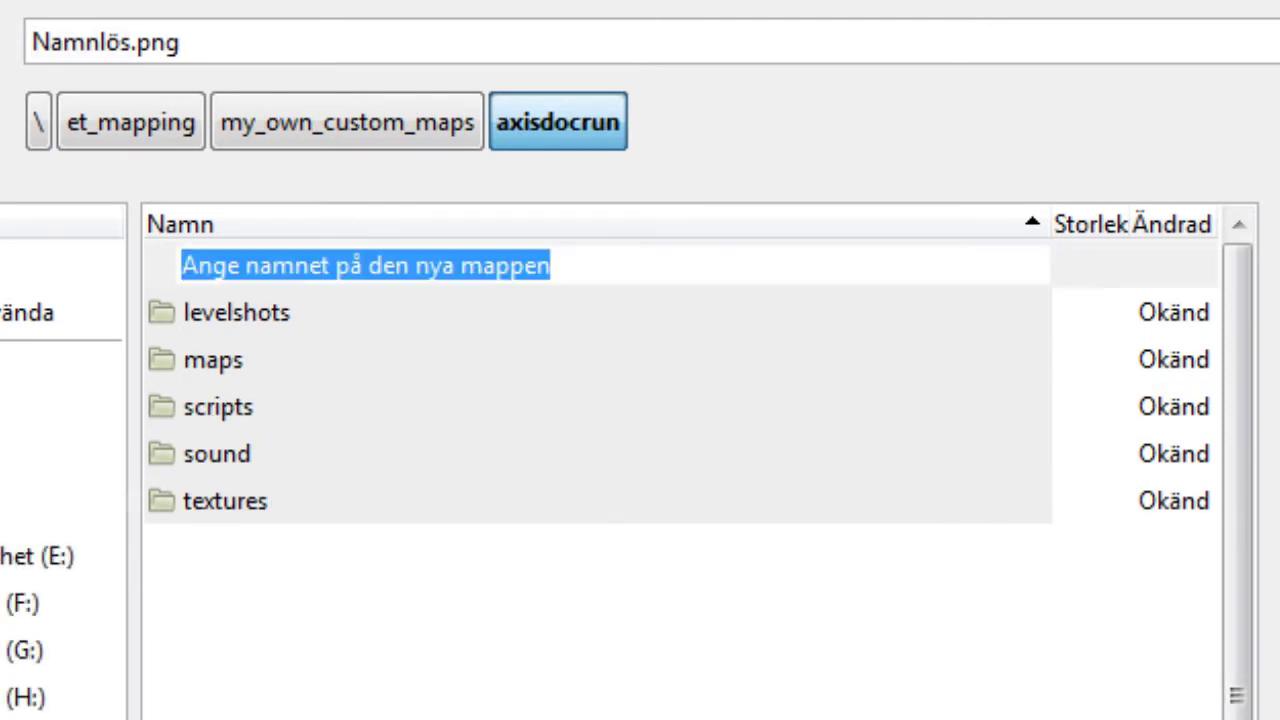
text(models)
key(Return)
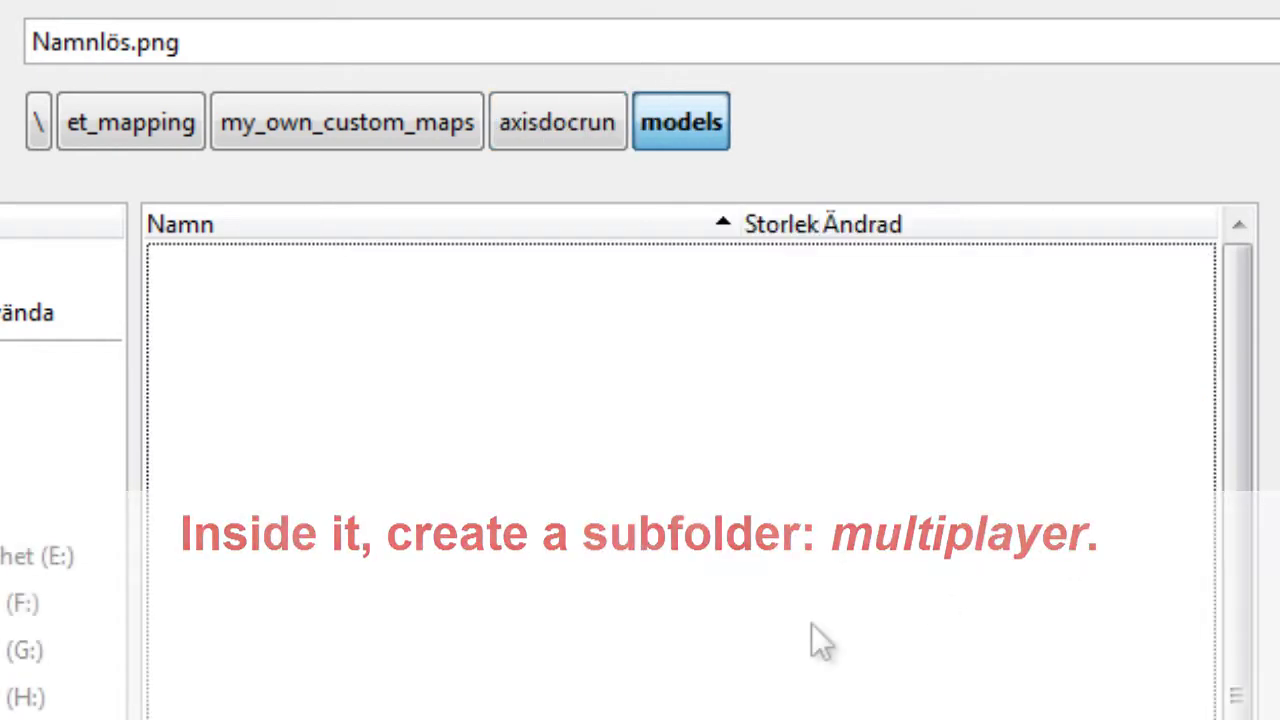
Create a multiplayer subfolder inside models, and a secretdocs subfolder inside multiplayer
click(1279, 122)
text(multiplayer)
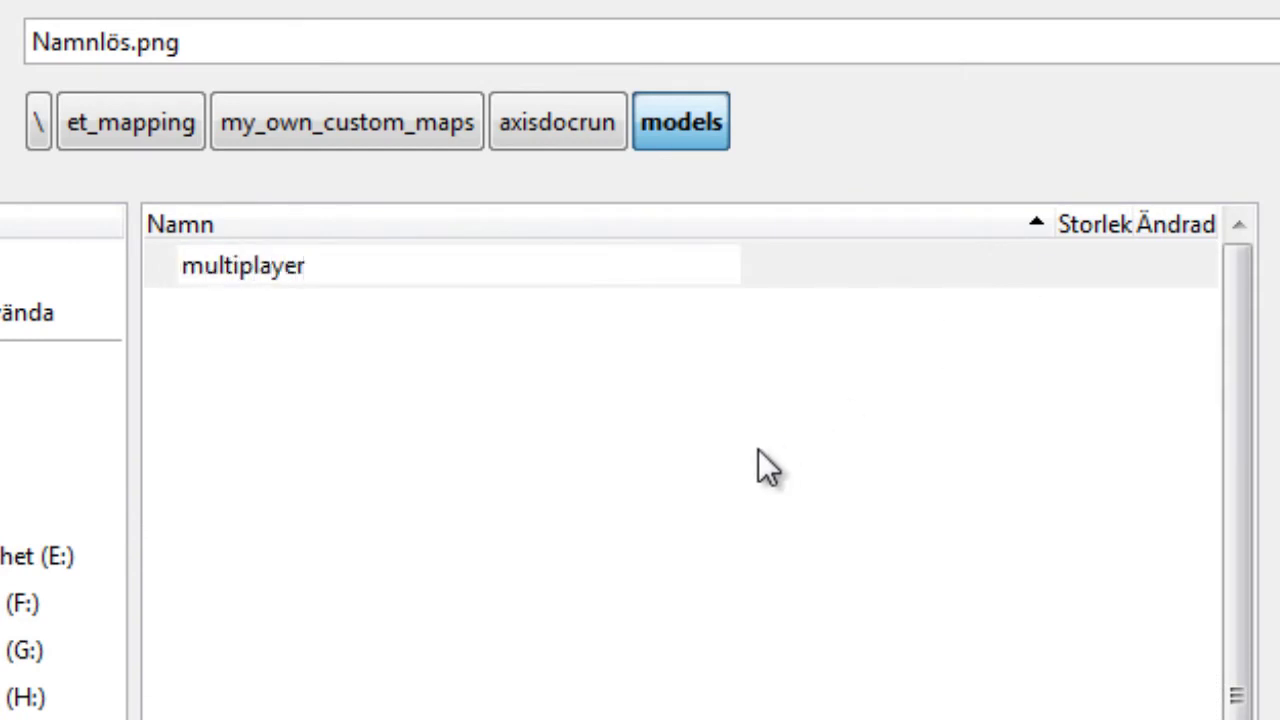
key(Return)
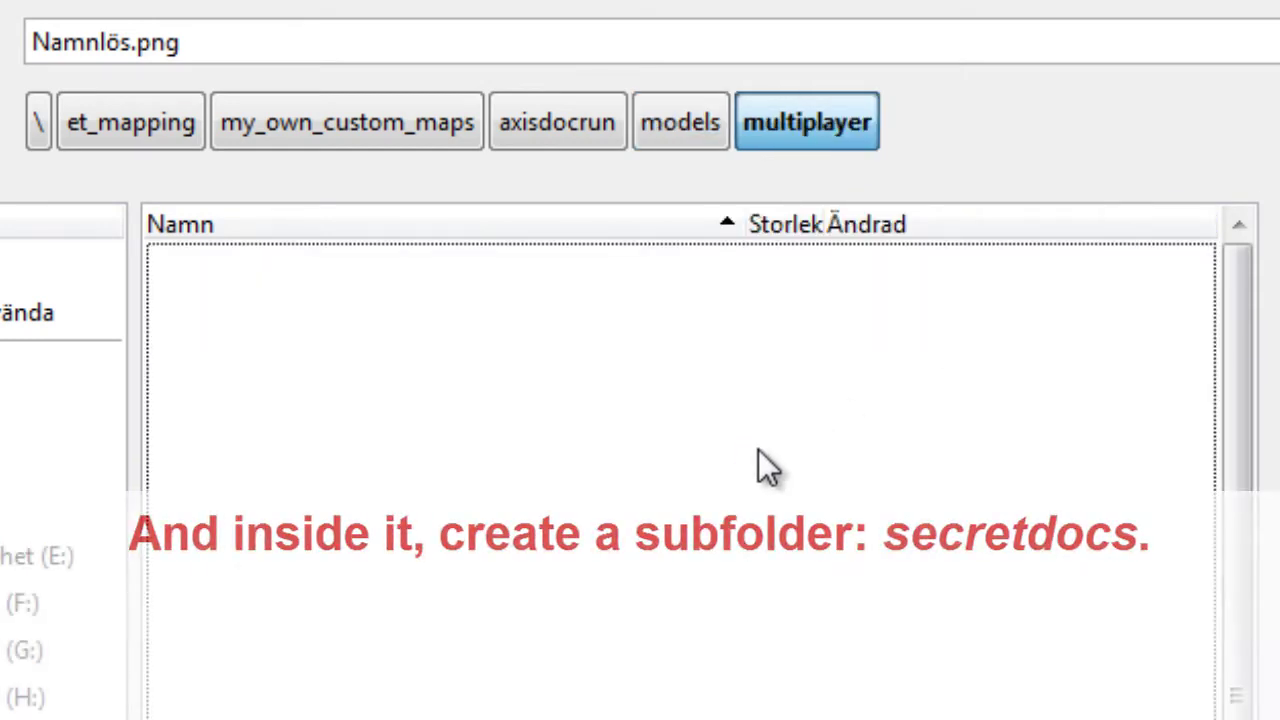
click(1279, 122)
text(secretdocs)
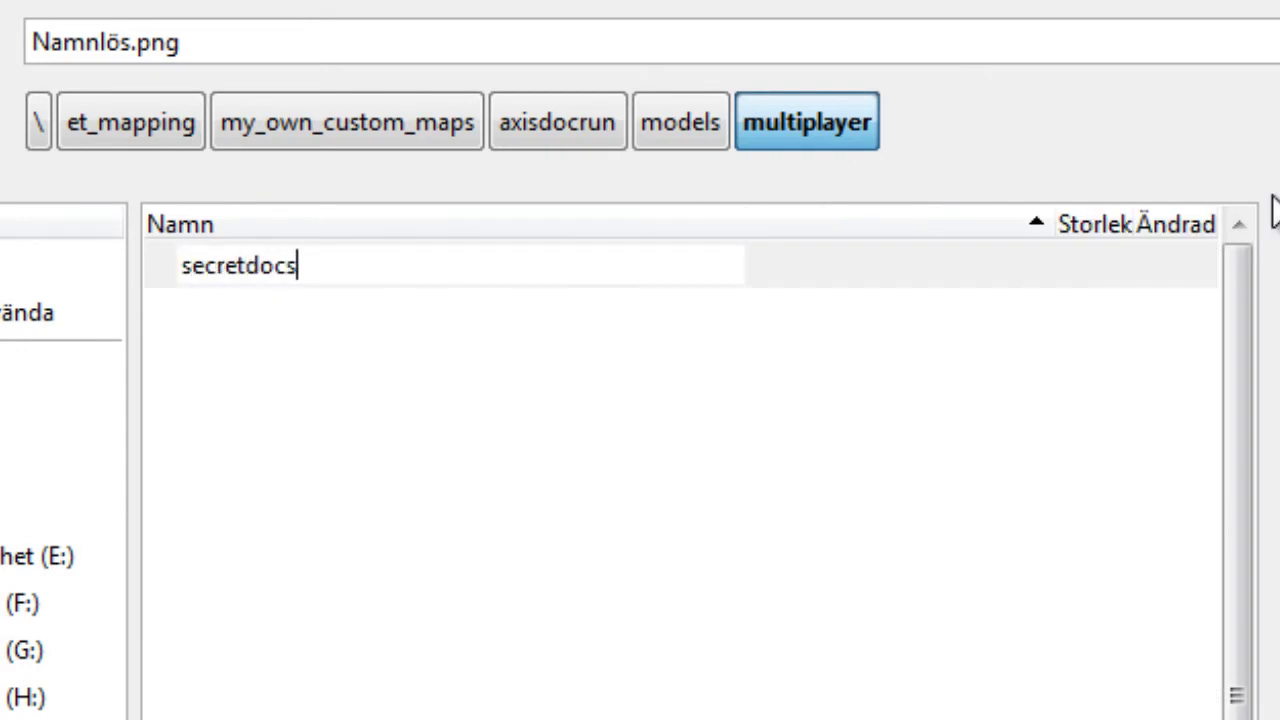
key(Return)
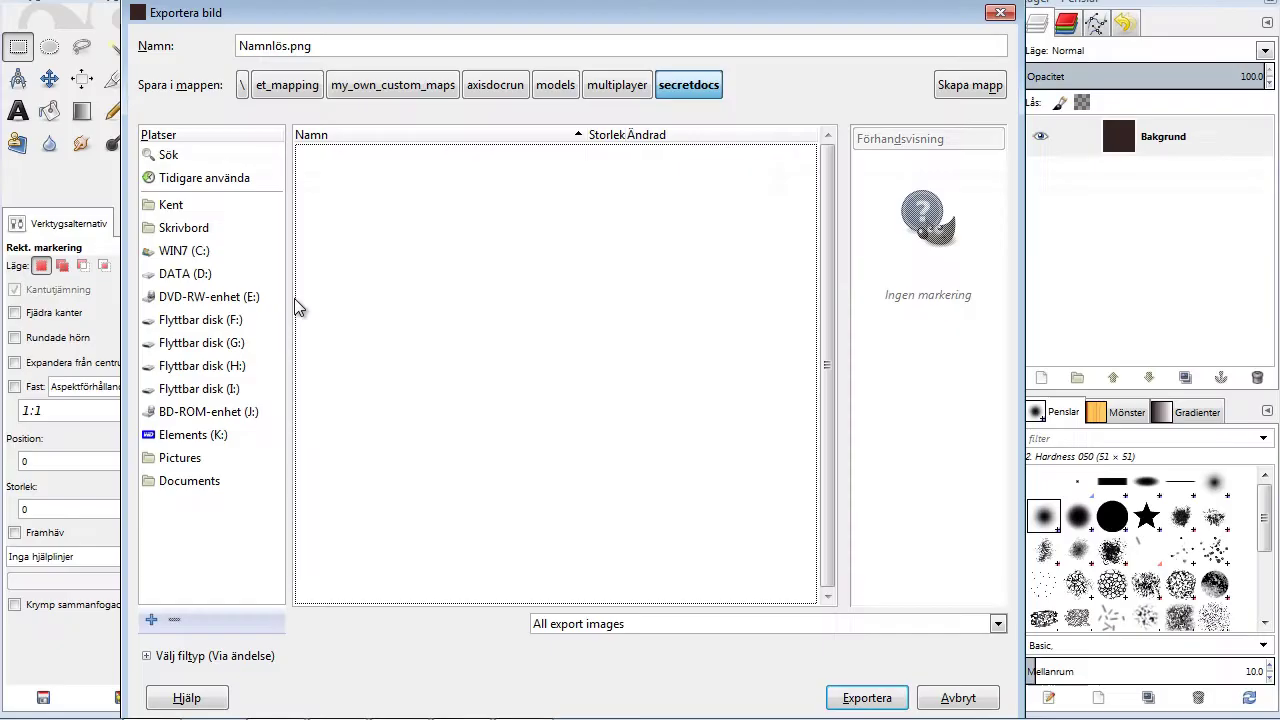
Choose TGA as the export file type and give the brown image a file name starting with wo and ending in _m12
click(172, 658)
scroll(251, 614, down, 10)
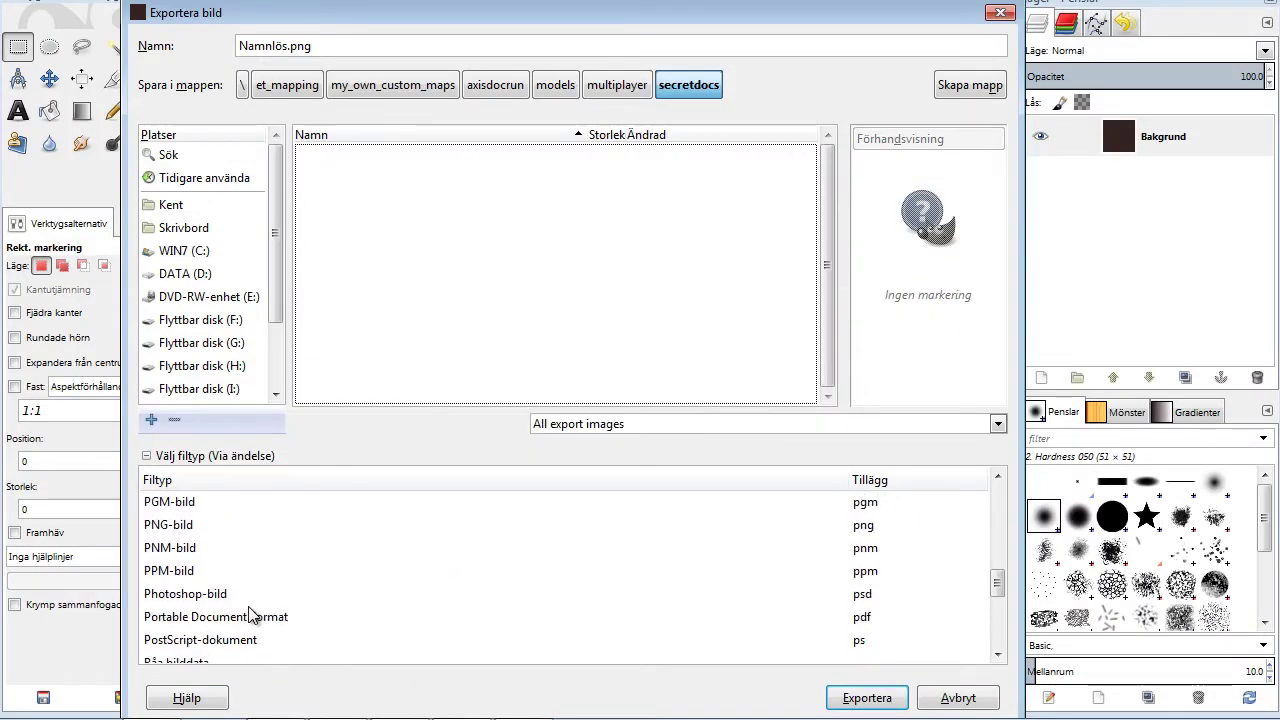
scroll(249, 607, down, 4)
click(249, 624)
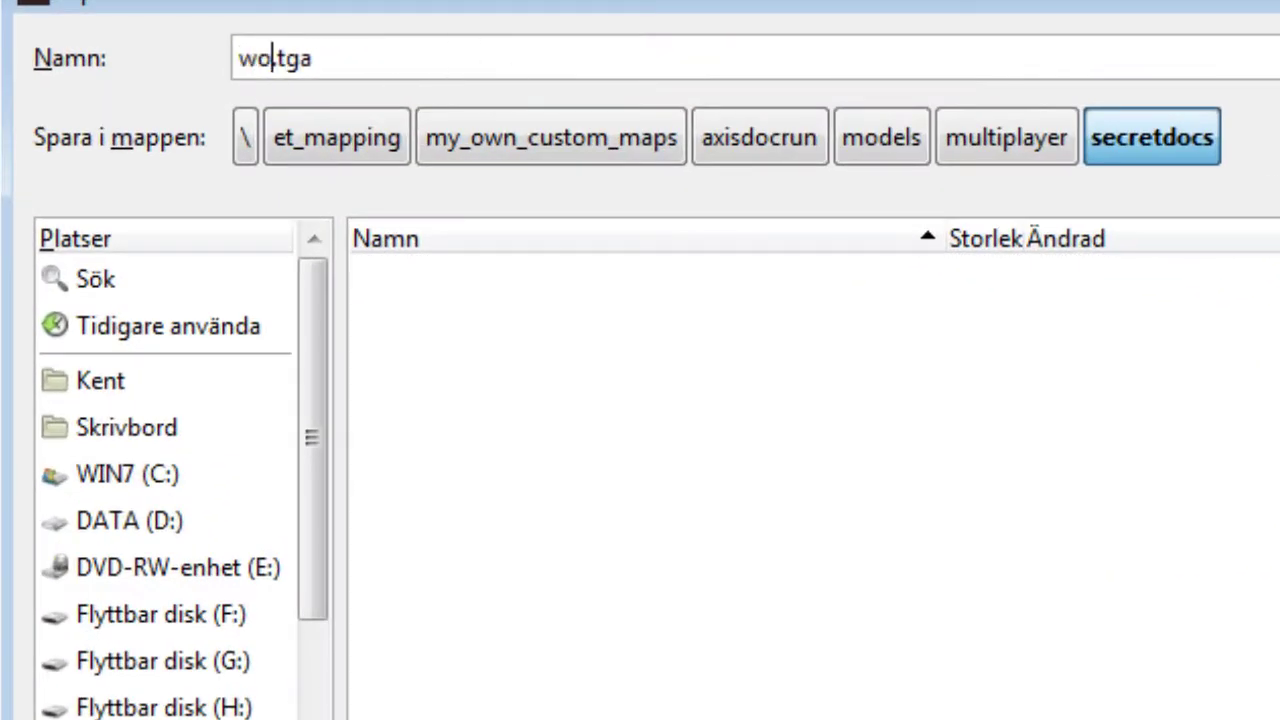
text(_m12)
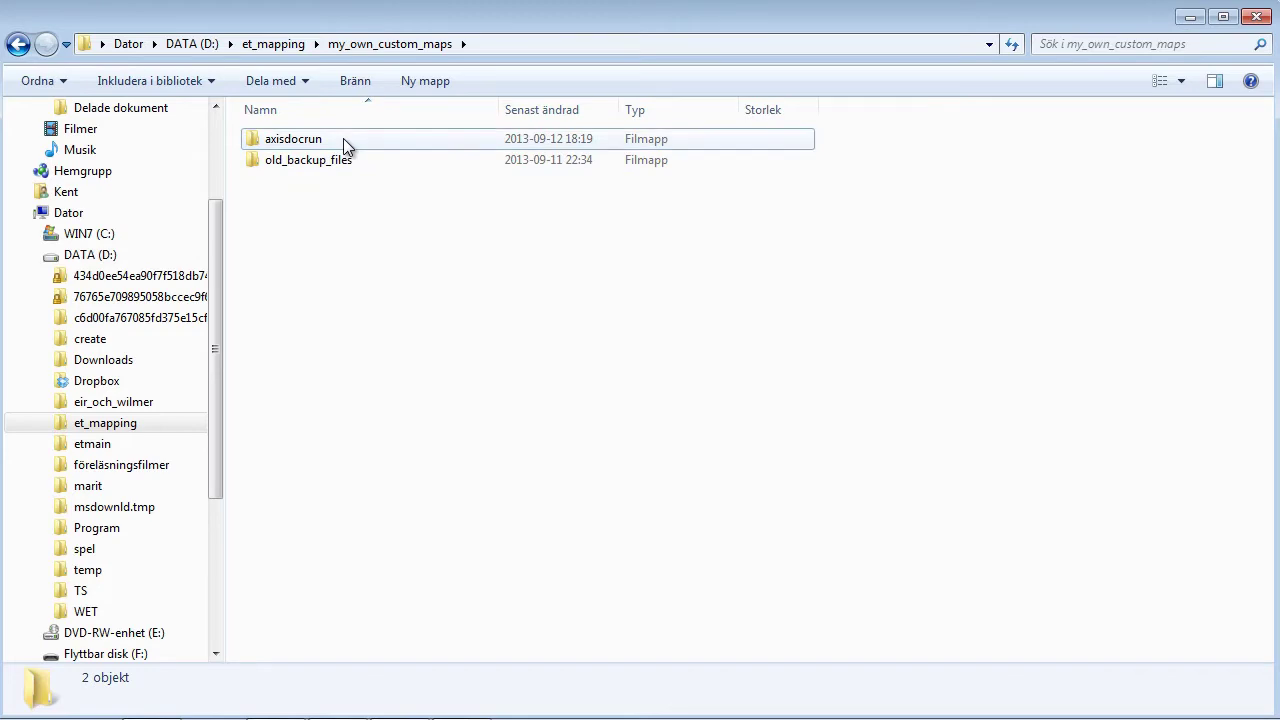
Check the exported wood_m12.tga in axisdocrun\models\multiplayer\secretdocs and return to the axisdocrun folder
double_click(343, 140)
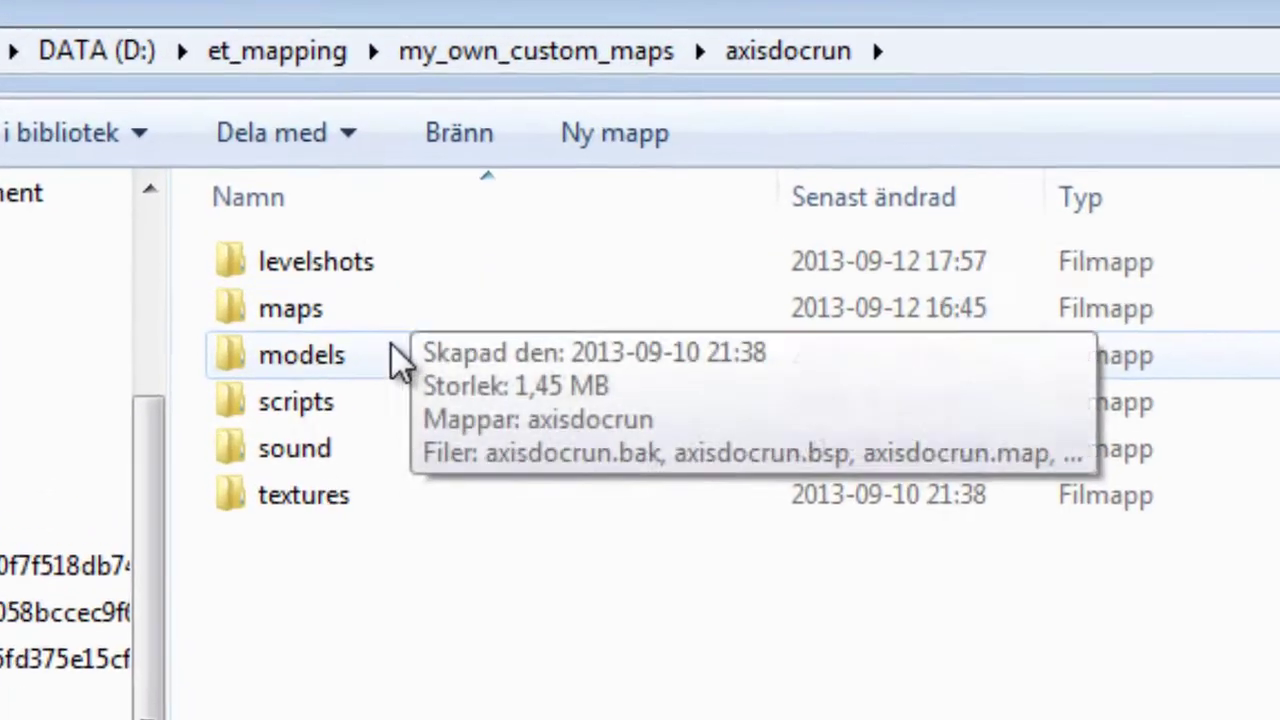
double_click(327, 181)
double_click(443, 290)
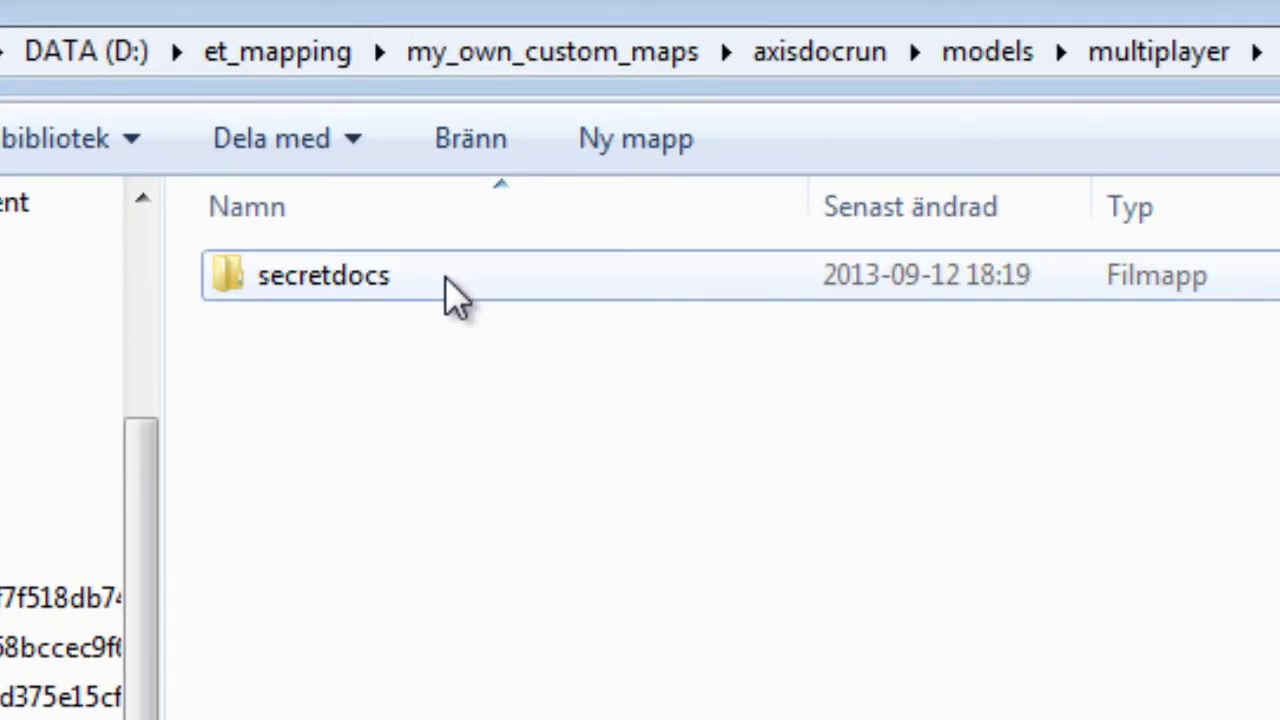
double_click(523, 279)
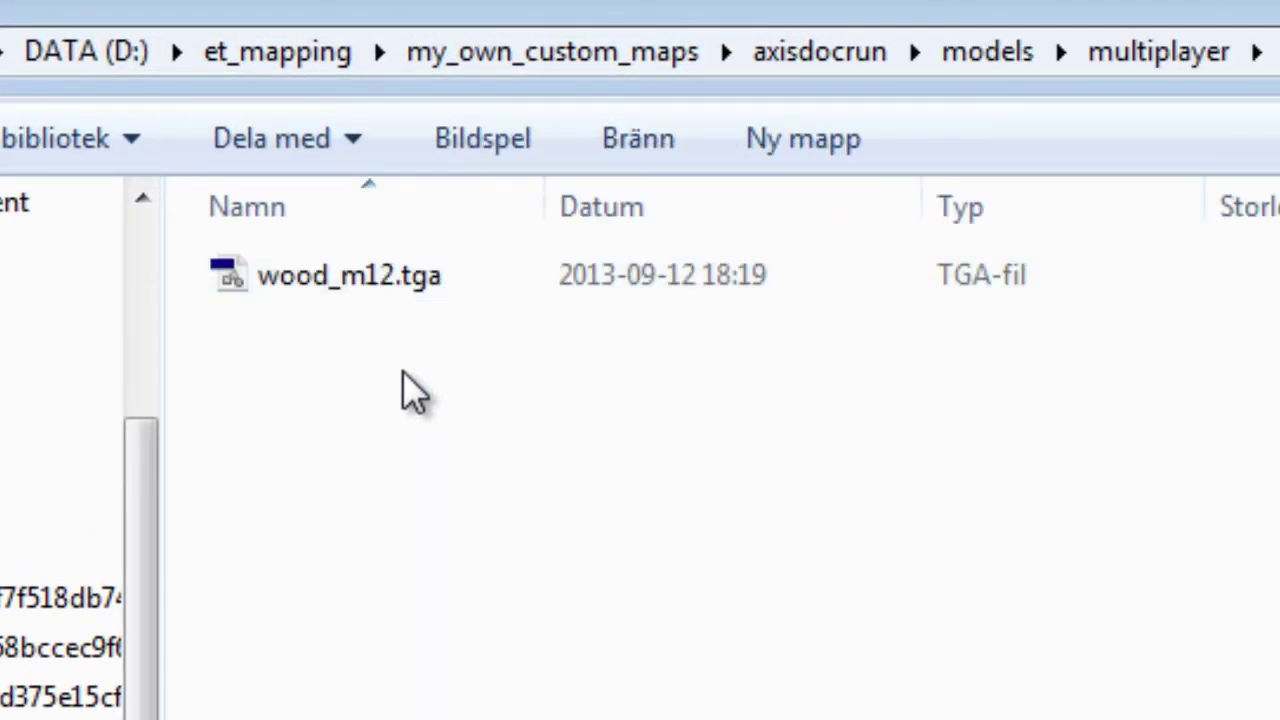
key(BackSpace)
key(BackSpace)
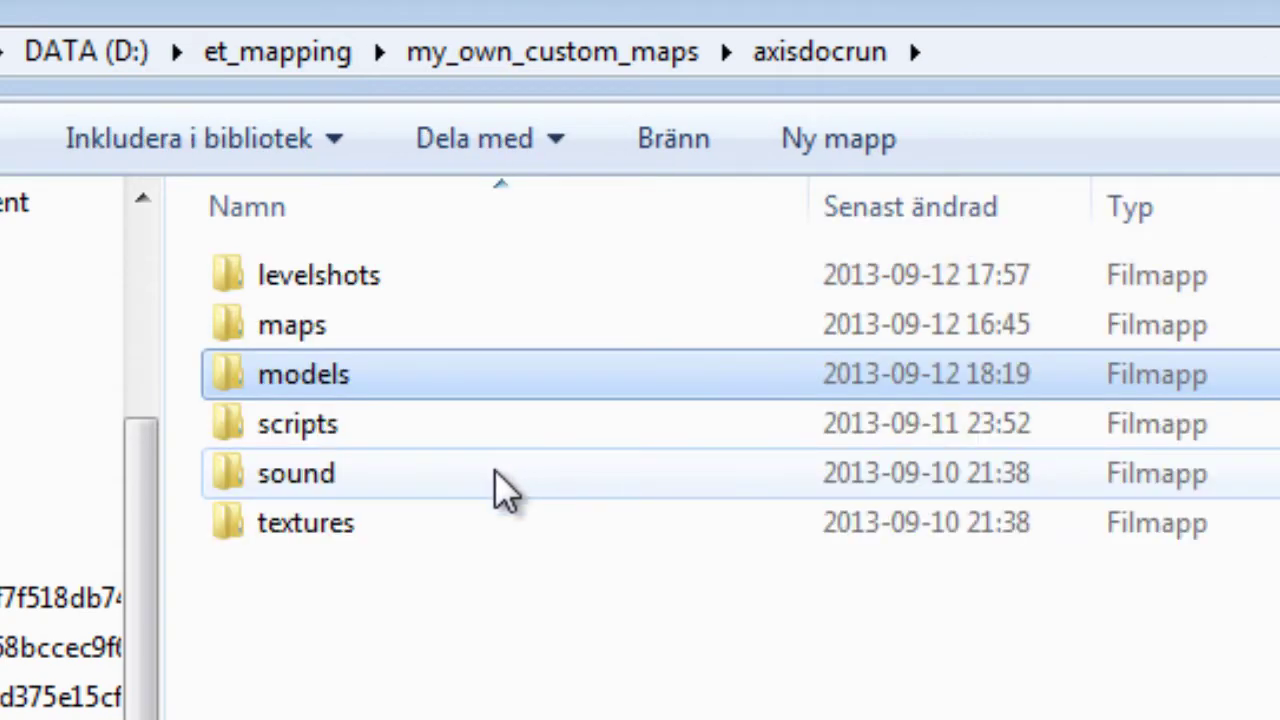
click(503, 585)
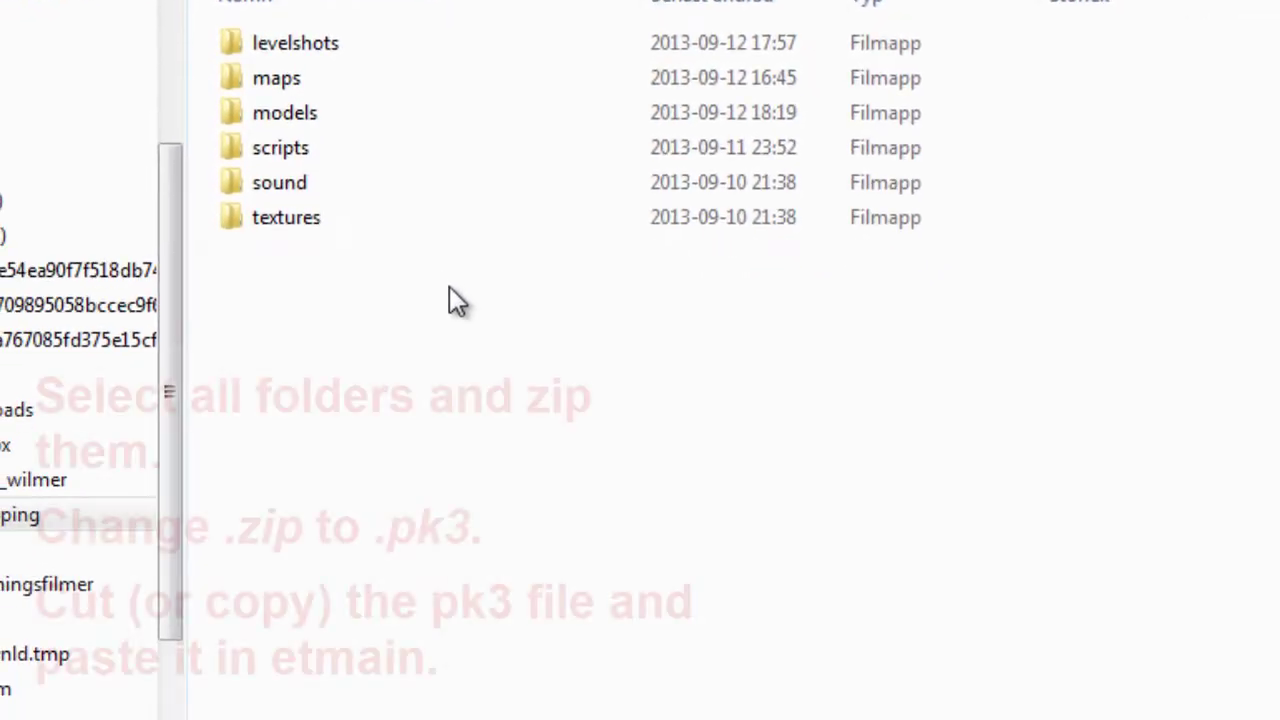
Compress the levelshots, maps, models, scripts, sound and textures folders together into axisdocrun.zip
drag(470, 363, 267, 83)
right_click(269, 94)
mouse_move(611, 412)
click(909, 461)
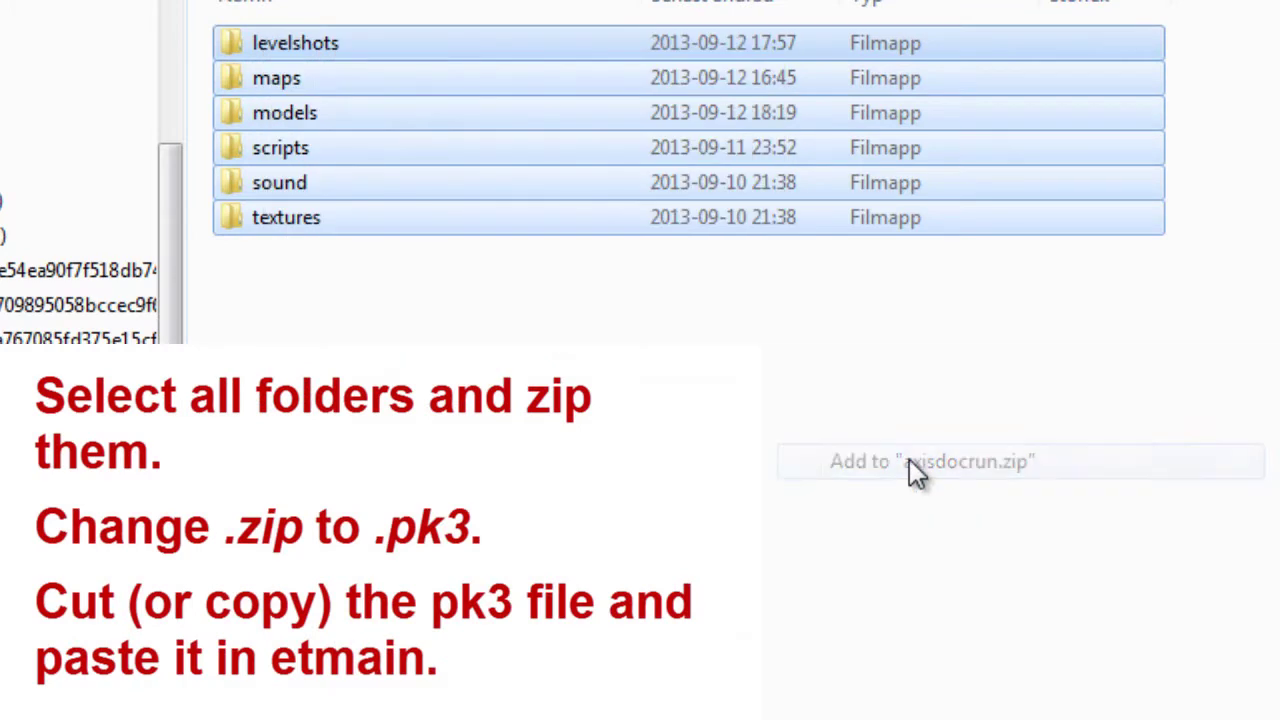
Rename the archive axisdocrun.zip as axisdocrun.pk3, accepting the extension change
click(476, 256)
key(F2)
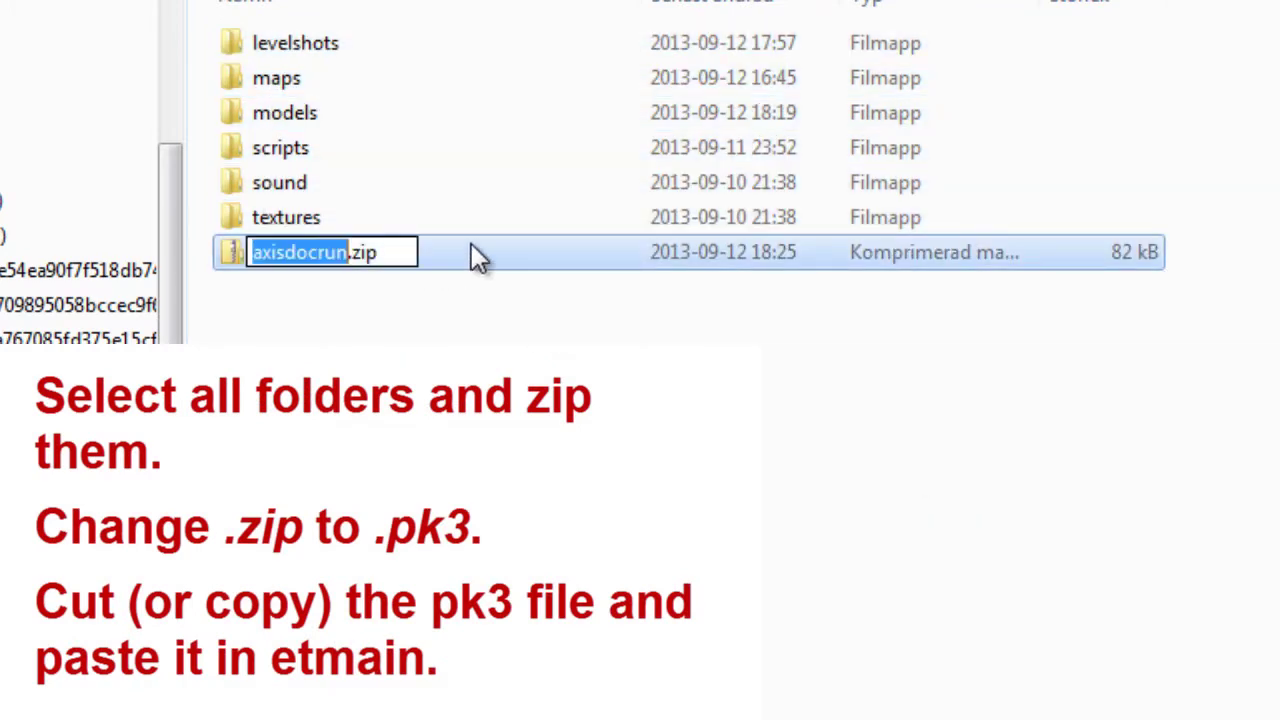
key(End)
key(BackSpace)
key(BackSpace)
key(BackSpace)
text(pk3)
key(Return)
key(Return)
Move axisdocrun.pk3 into the etmain folder of Wolfenstein - Enemy Territory
key(ctrl+x)
key(BackSpace)
key(BackSpace)
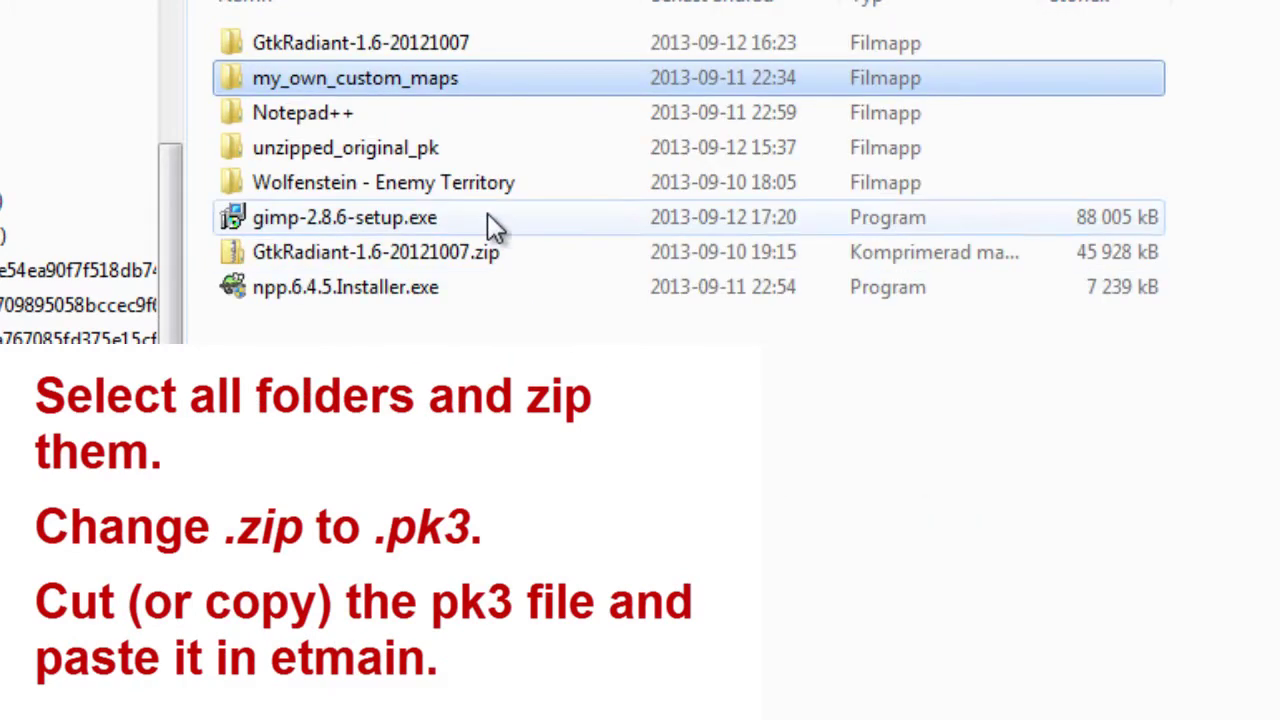
double_click(470, 185)
double_click(409, 82)
key(ctrl+v)
click(845, 28)
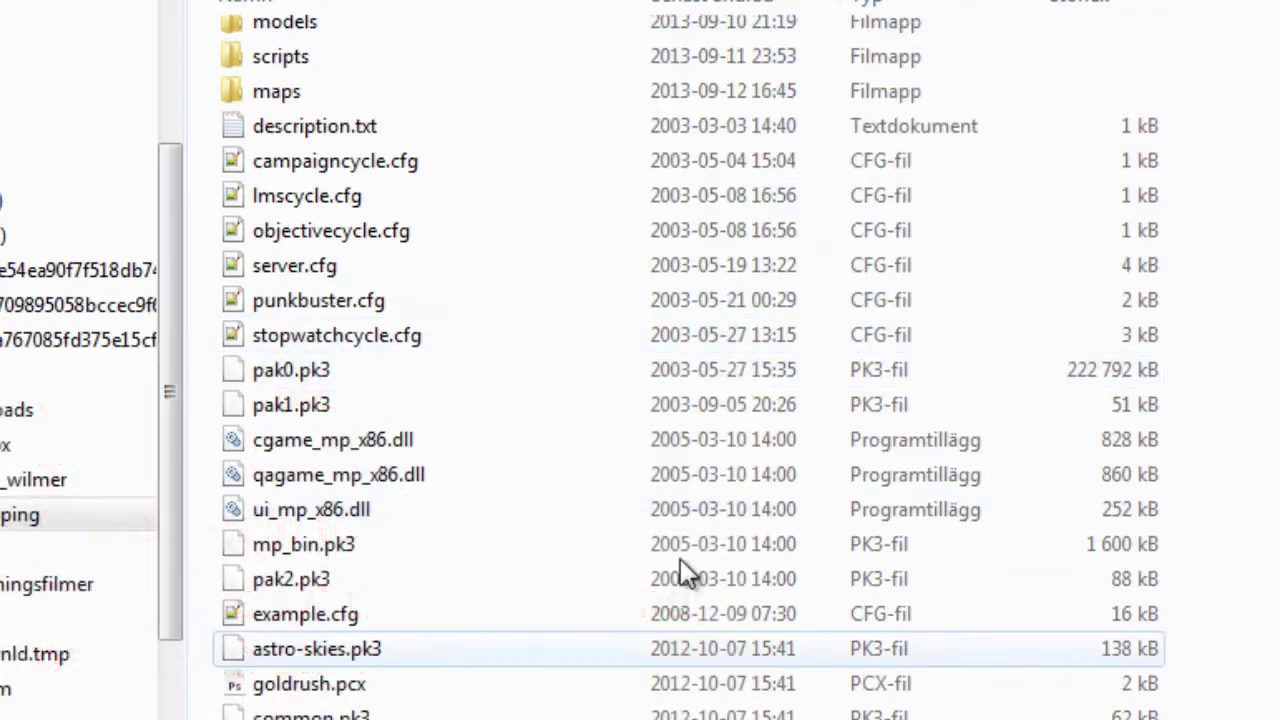
Start Enemy Territory from its game folder and load the map with the console command devmap axisdocrun
key(BackSpace)
double_click(386, 186)
text(dev)
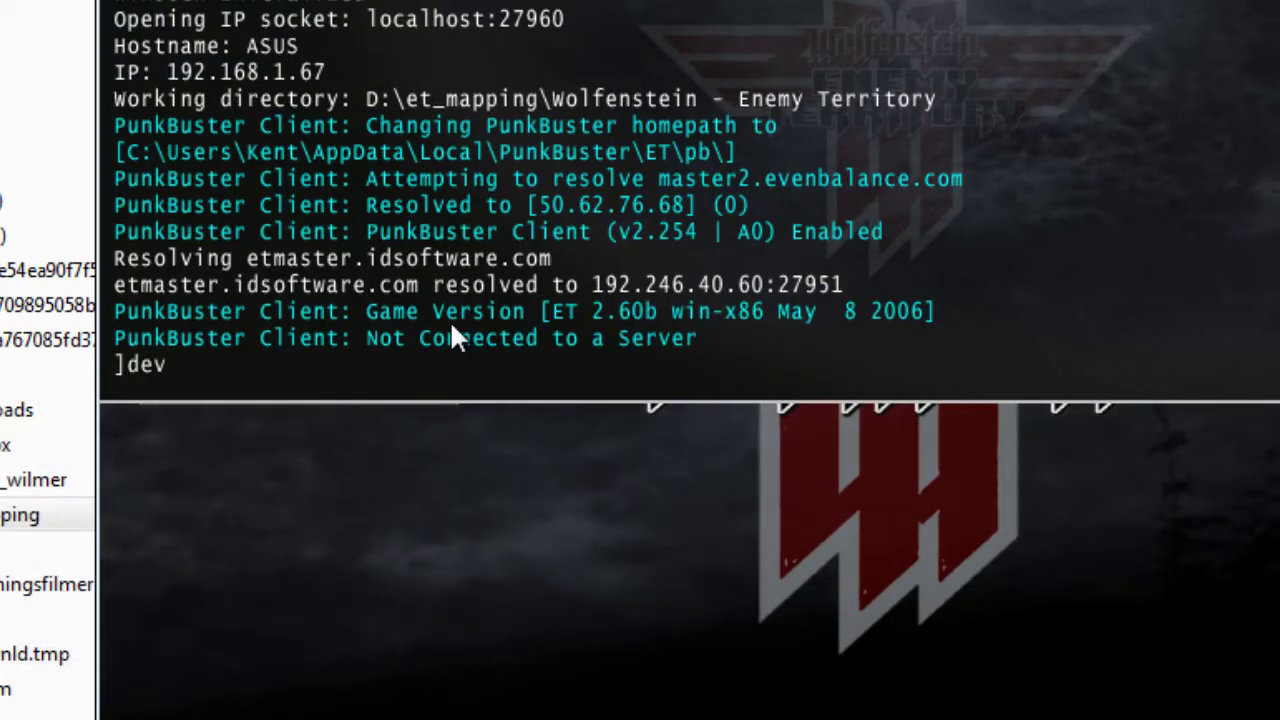
text(map axisdocrun)
key(Return)
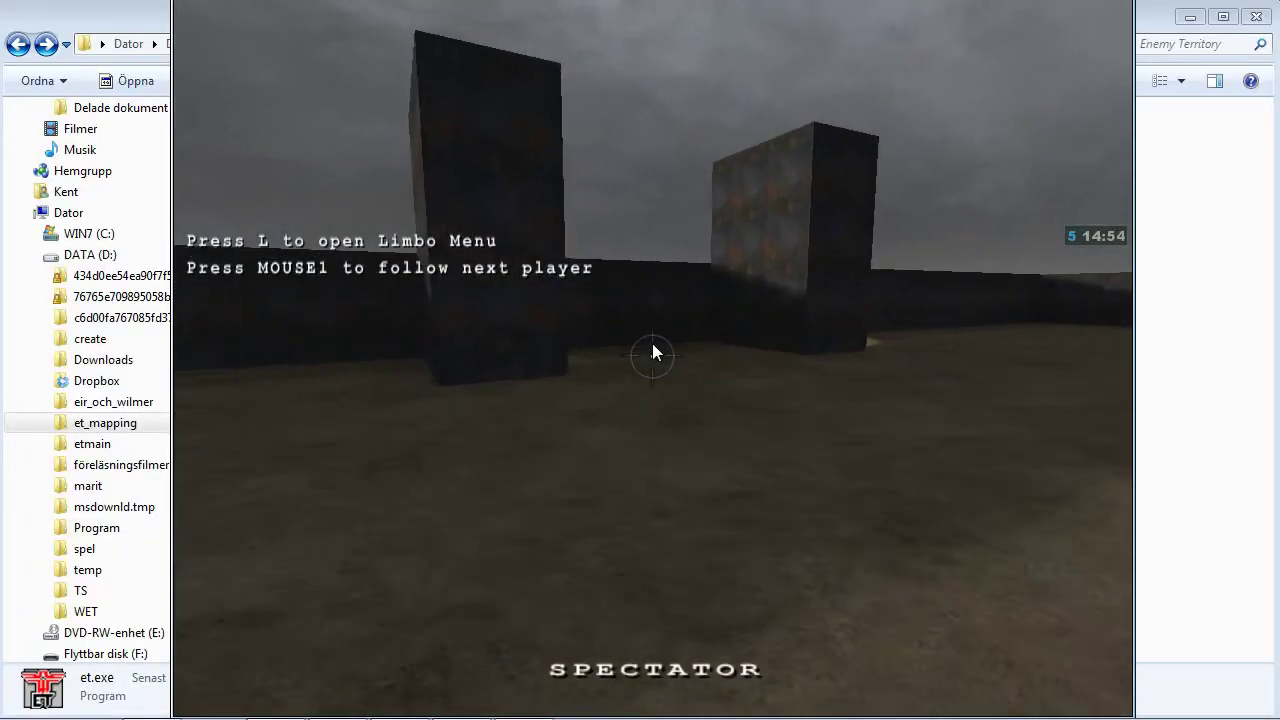
Fly up to the secret documents as a spectator and inspect their texture from several angles
key(w)
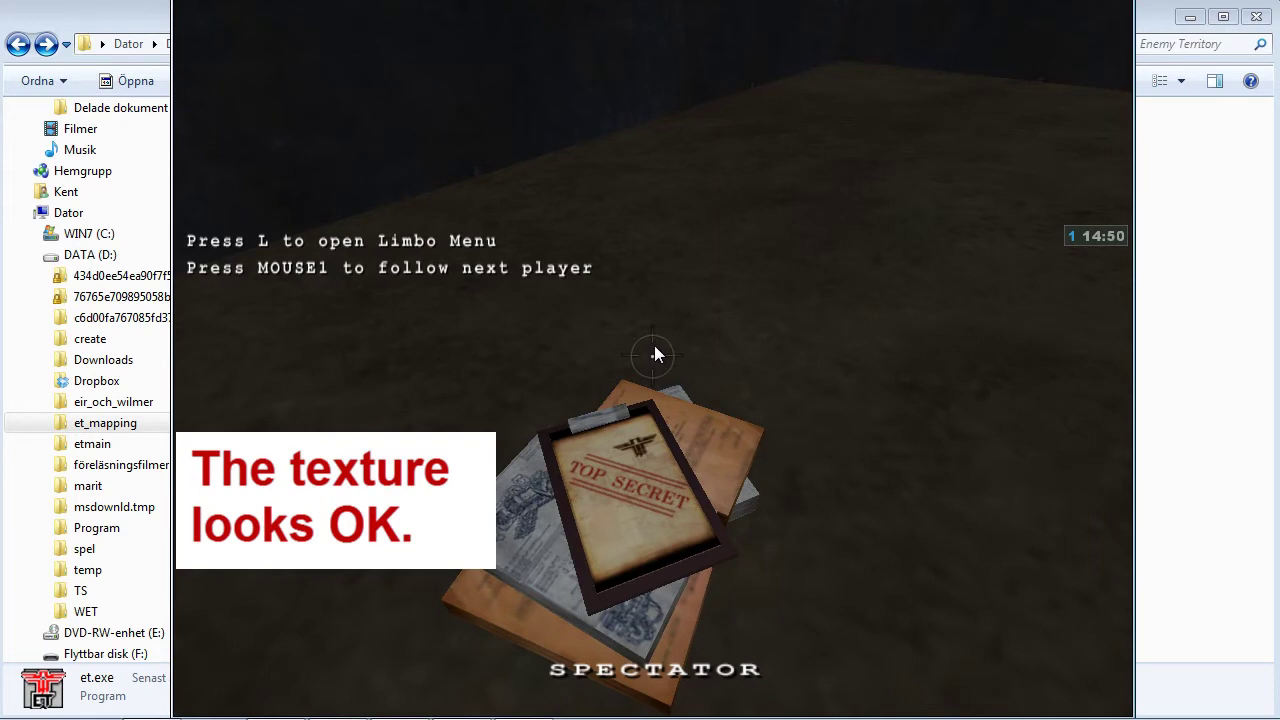
key(s)
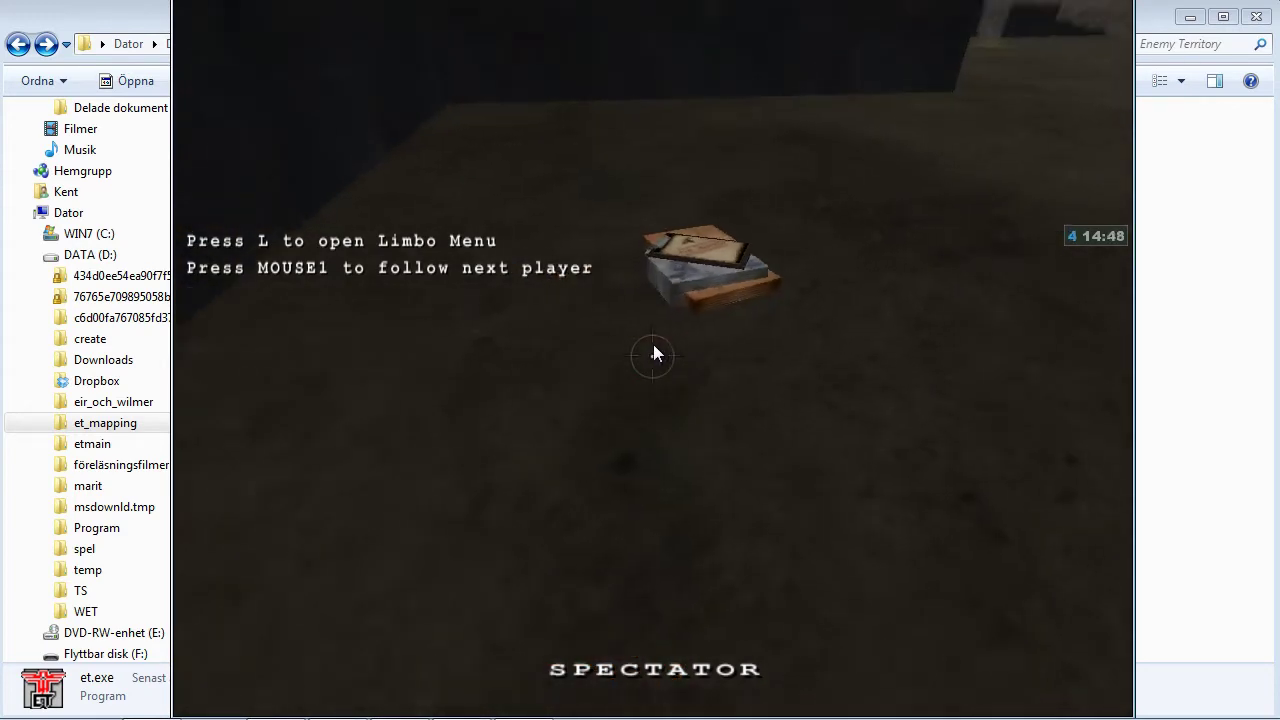
key(w)
click(653, 345)
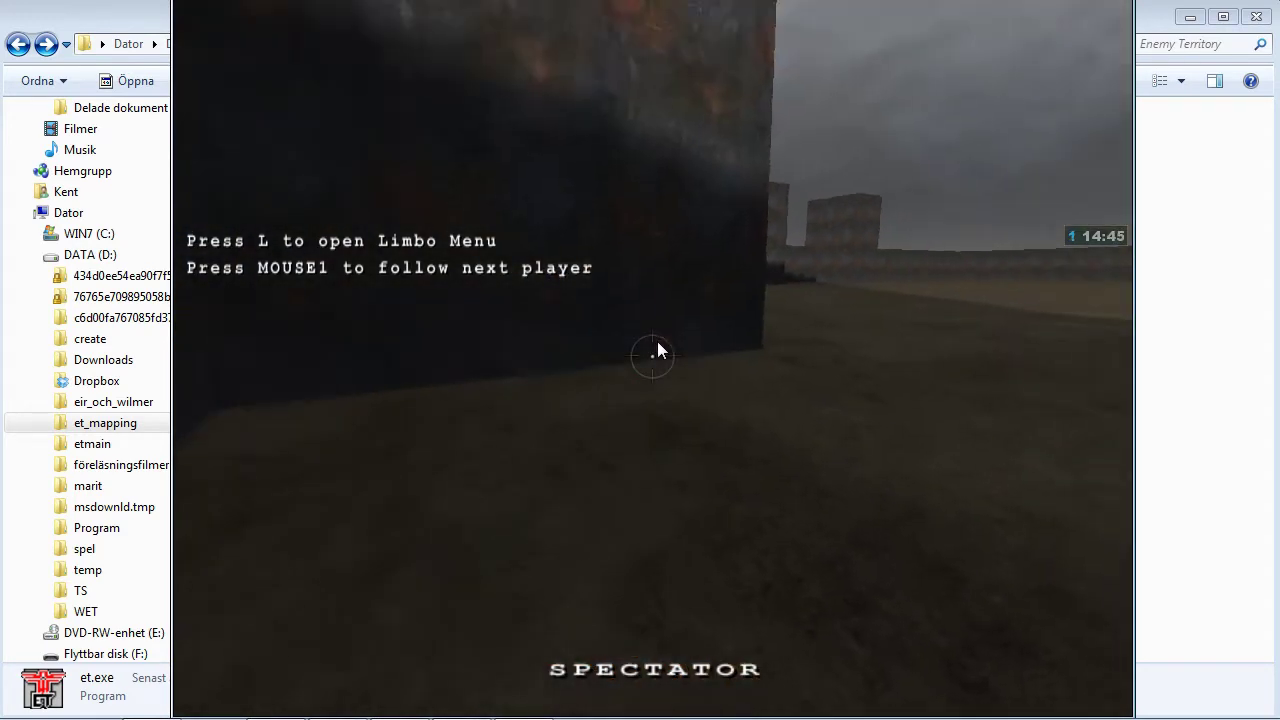
key(w)
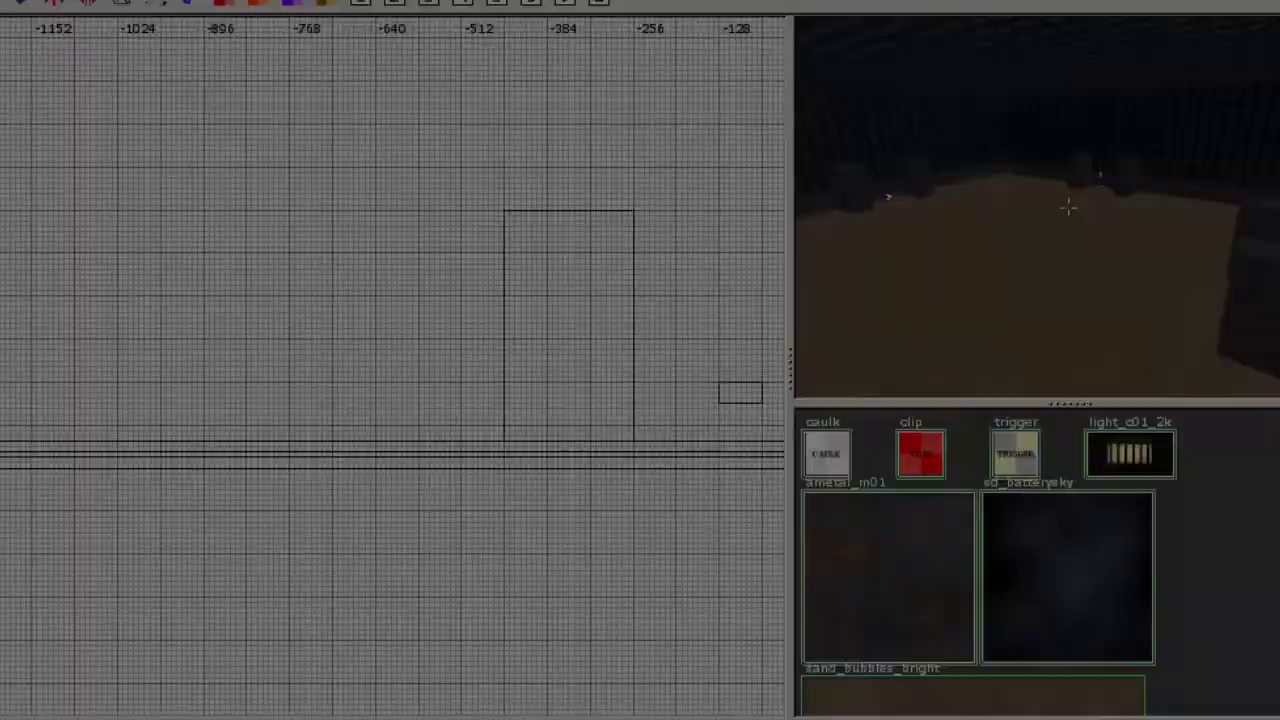
In GtkRadiant, select the red spawn entity and move it into the corner between the large block and the outer wall
key(Up)
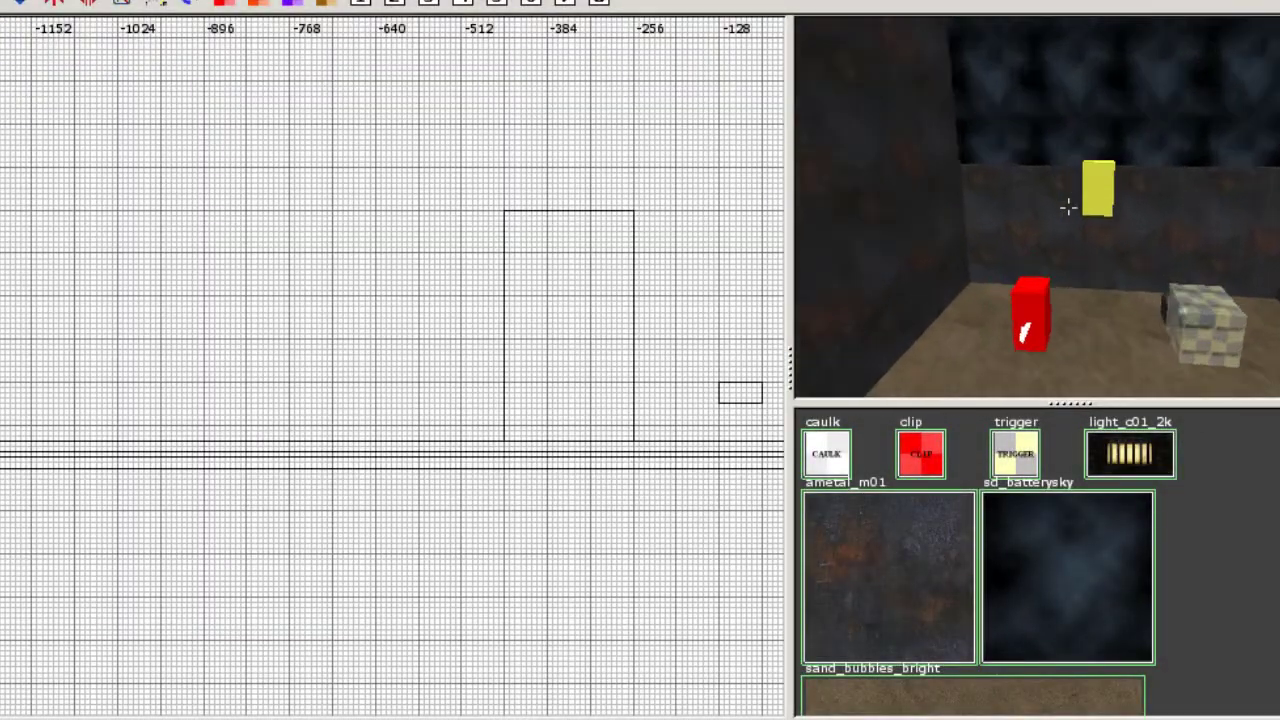
key(Right)
shift+click(1059, 229)
right_drag(614, 271, 215, 207)
scroll(614, 271, up, 3)
scroll(614, 271, up, 1)
scroll(268, 333, up, 1)
drag(100, 165, 380, 355)
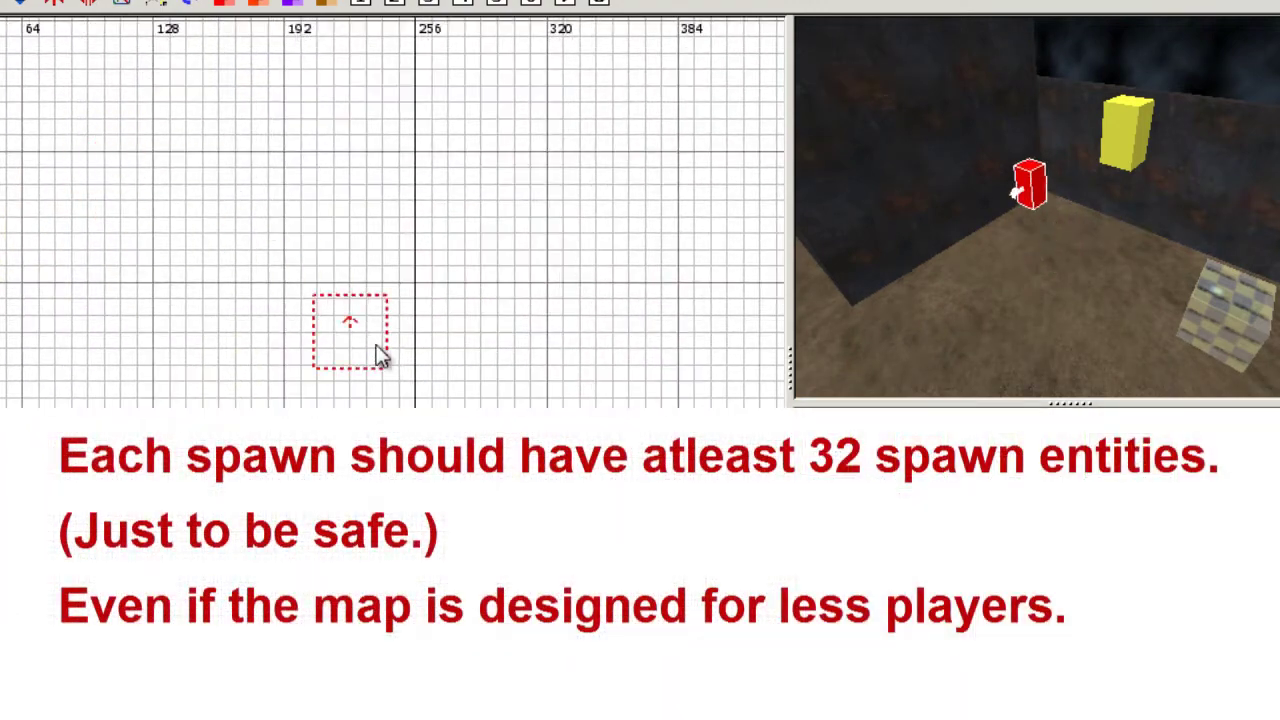
scroll(343, 277, up, 1)
drag(343, 277, 294, 263)
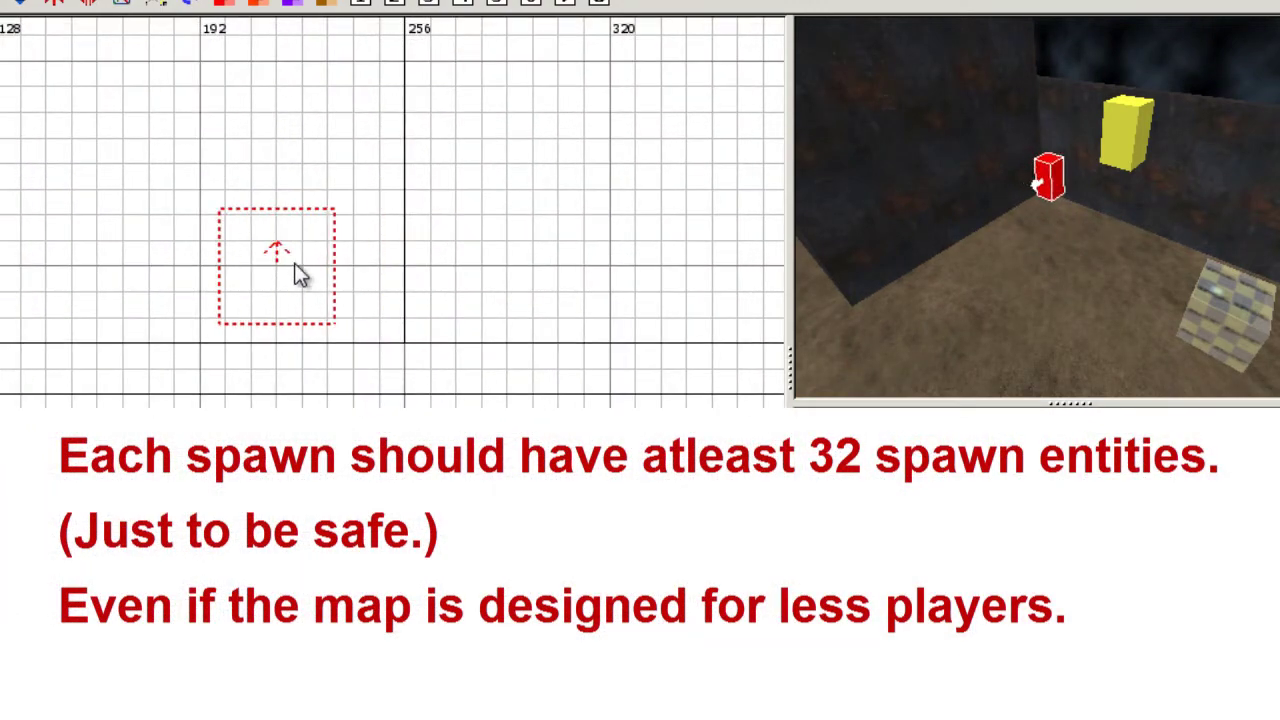
Duplicate the red spawn entity beside itself and copy the pair to form a row of four along the wall
right_drag(291, 231, 489, 325)
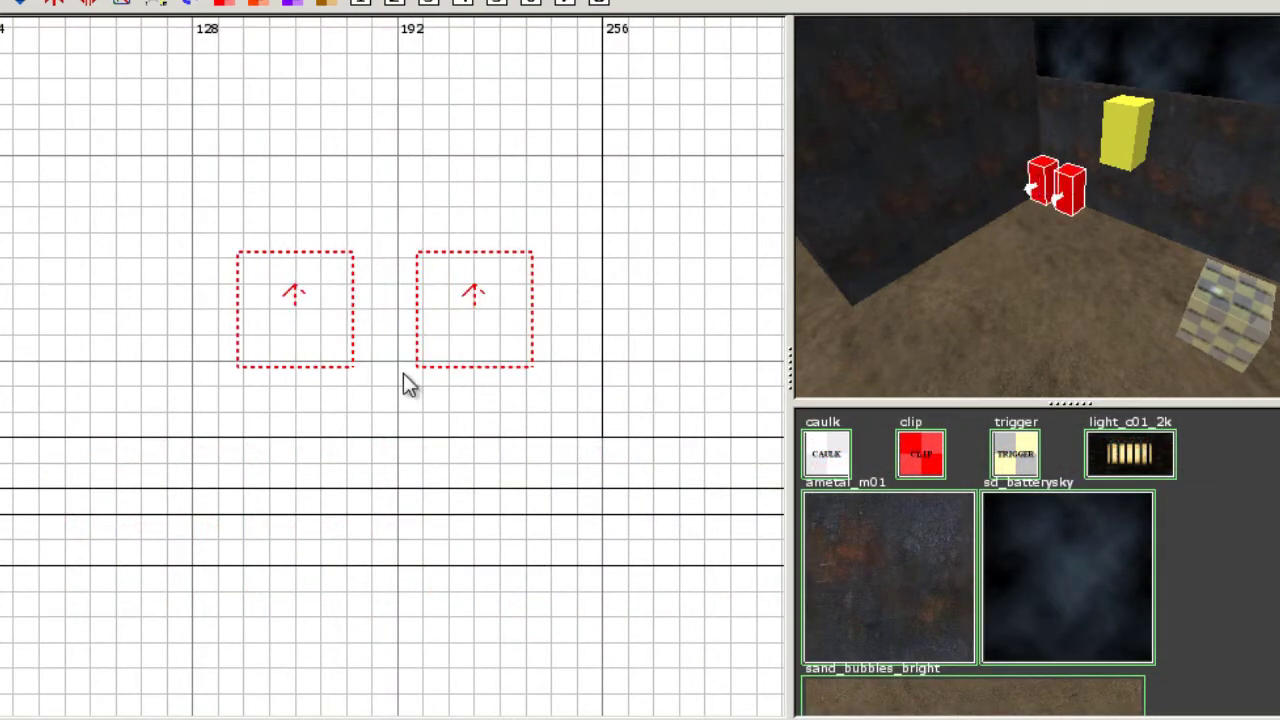
key(ctrl+v)
drag(406, 319, 140, 328)
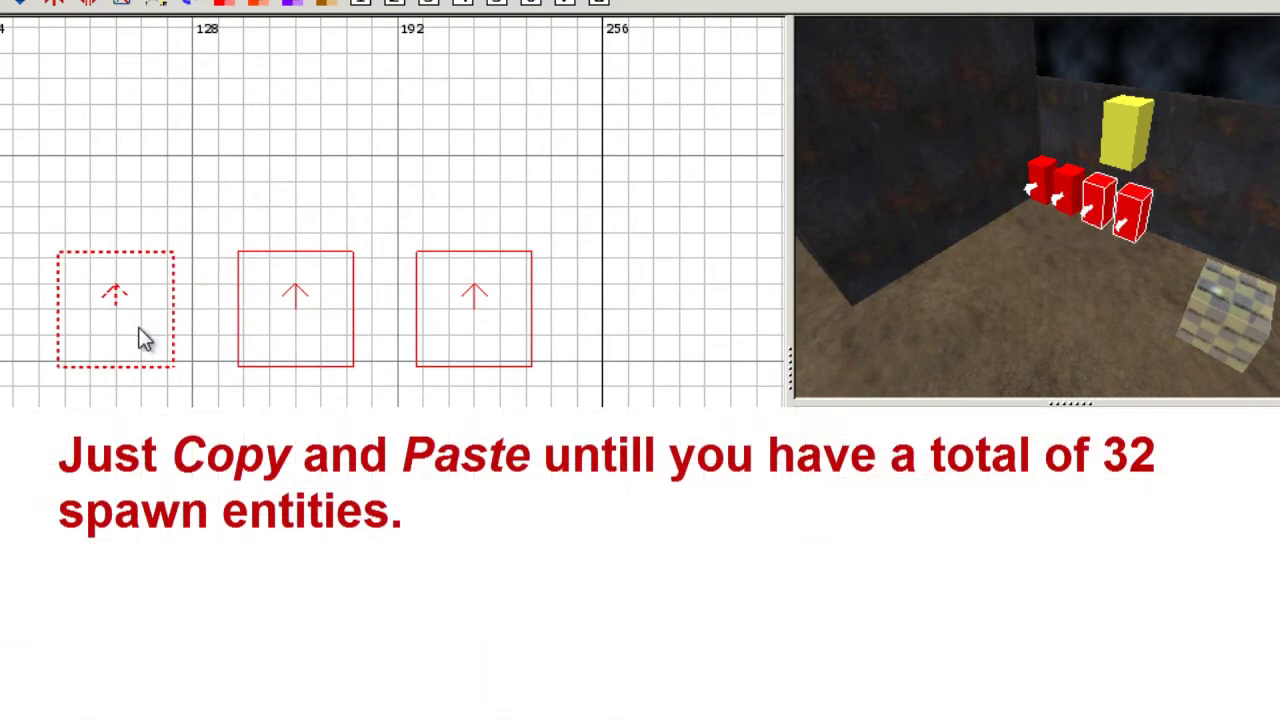
Copy the row of four red spawns and paste it as a slightly offset second row in front of the first
shift+click(1066, 192)
shift+click(1041, 183)
right_drag(546, 229, 526, 306)
key(ctrl+c)
key(ctrl+v)
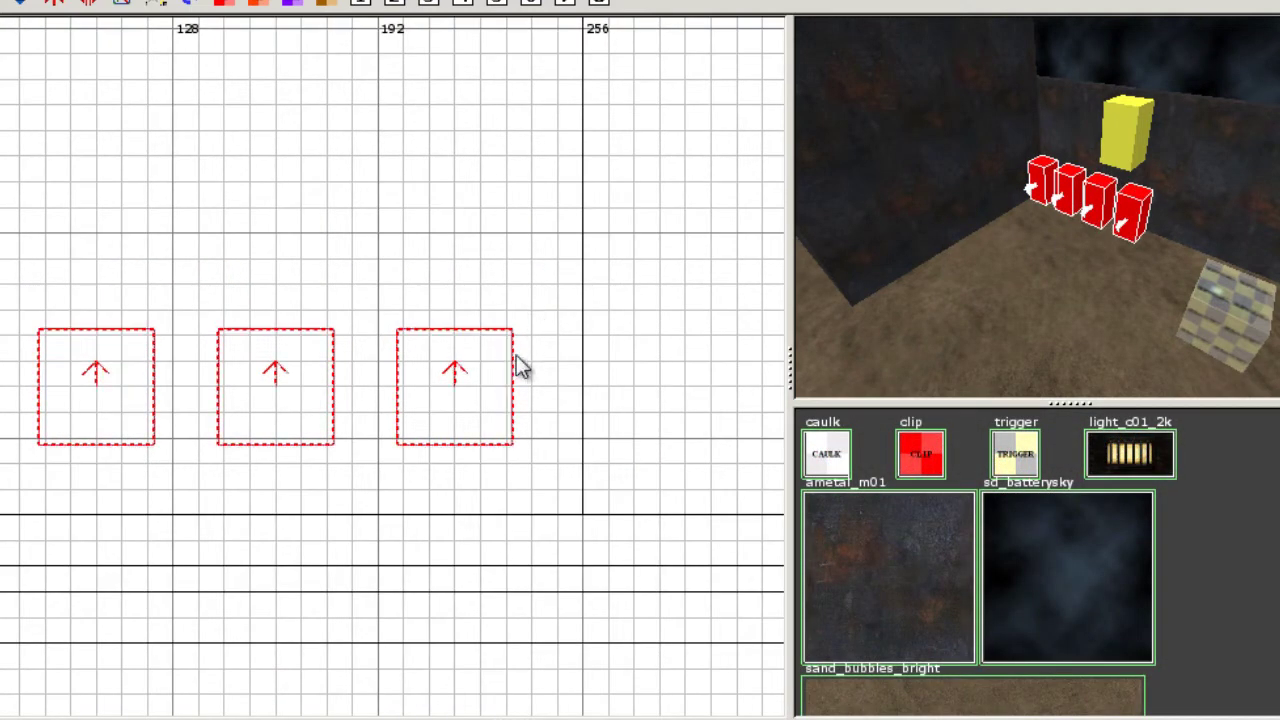
drag(517, 363, 395, 220)
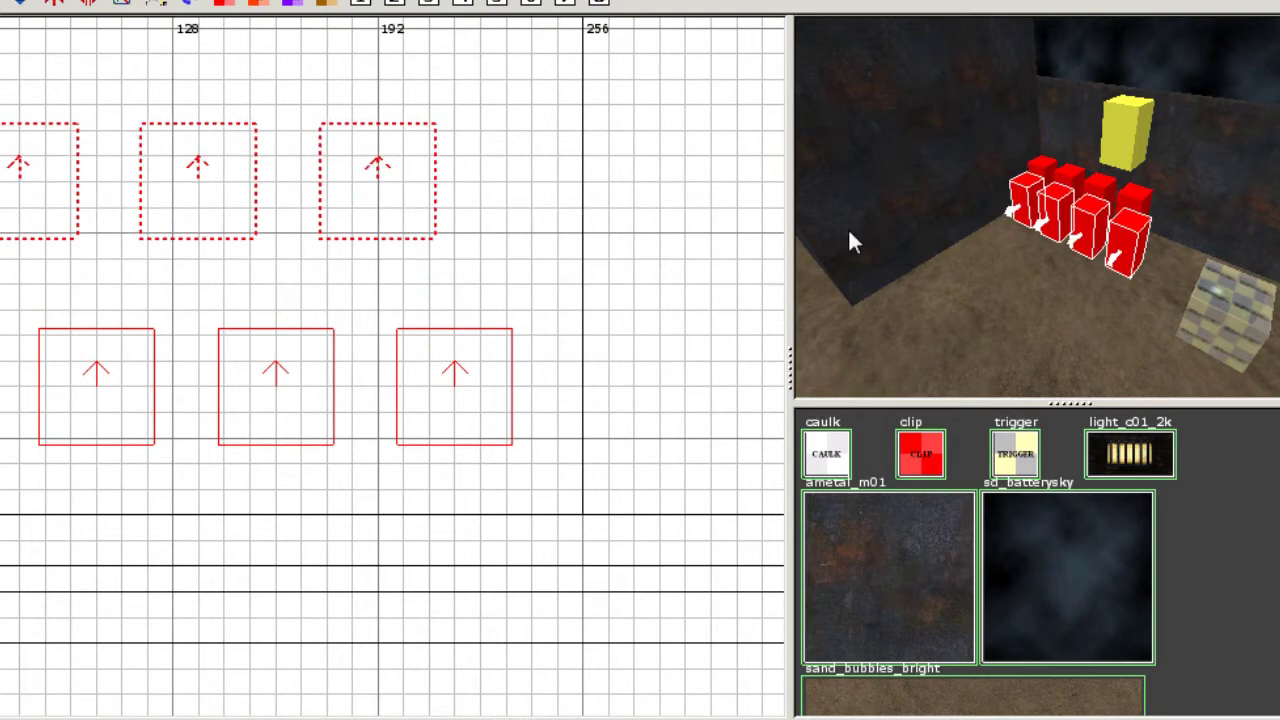
Select all eight red spawns and duplicate them as two more rows, offset 8 units in x and 128 in y
shift+click(1042, 170)
right_click(1042, 170)
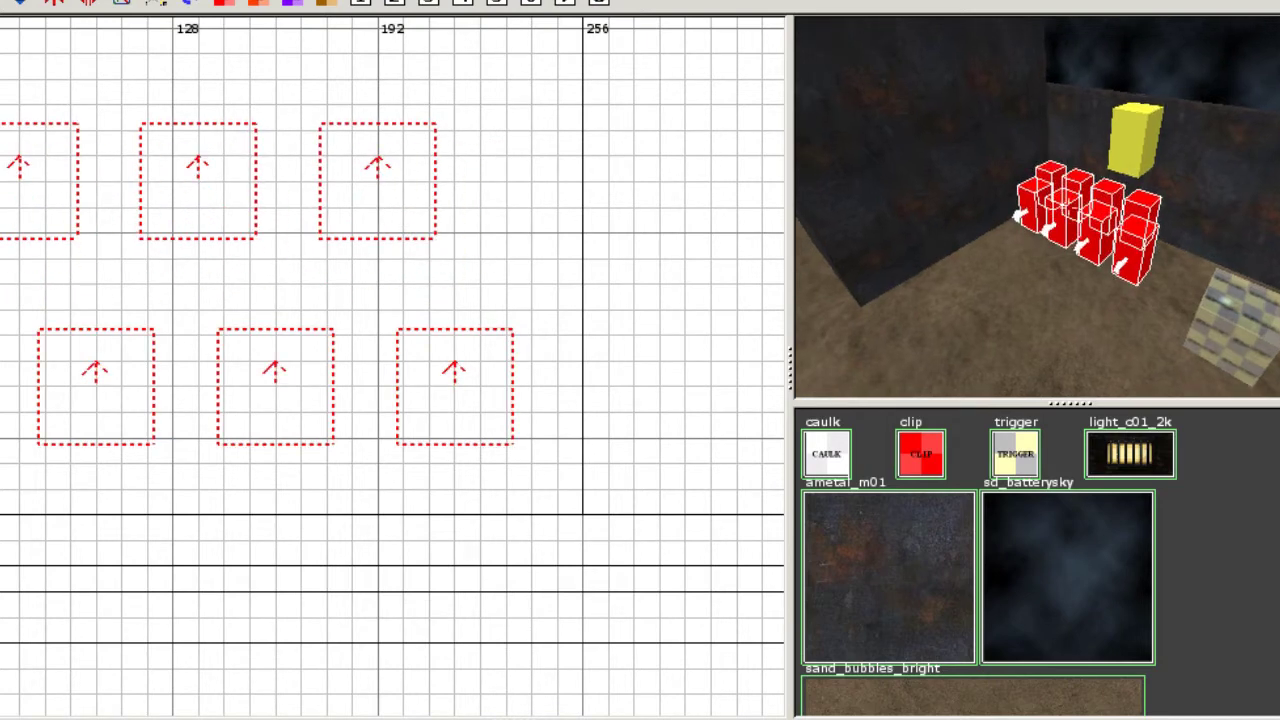
scroll(1042, 170, down, 4)
scroll(1042, 170, up, 3)
right_click(1042, 170)
scroll(540, 309, down, 3)
right_drag(540, 309, 551, 444)
right_drag(509, 214, 486, 290)
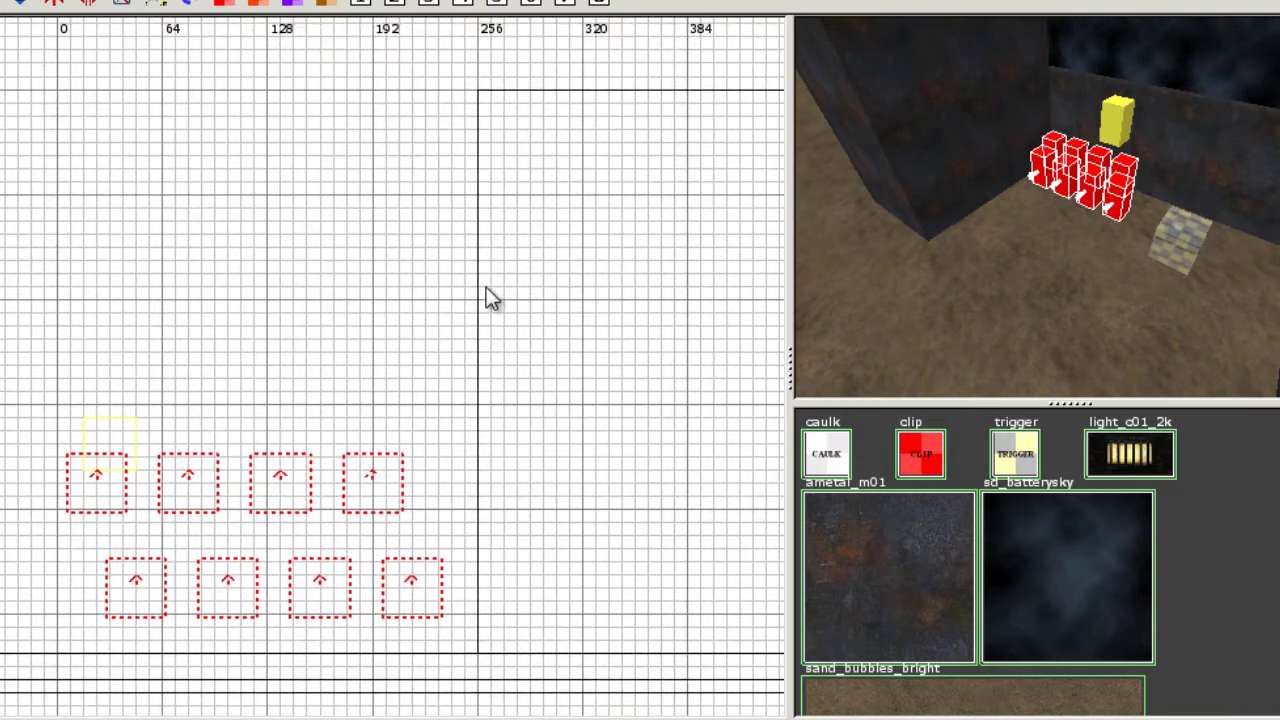
key(space)
drag(410, 585, 424, 416)
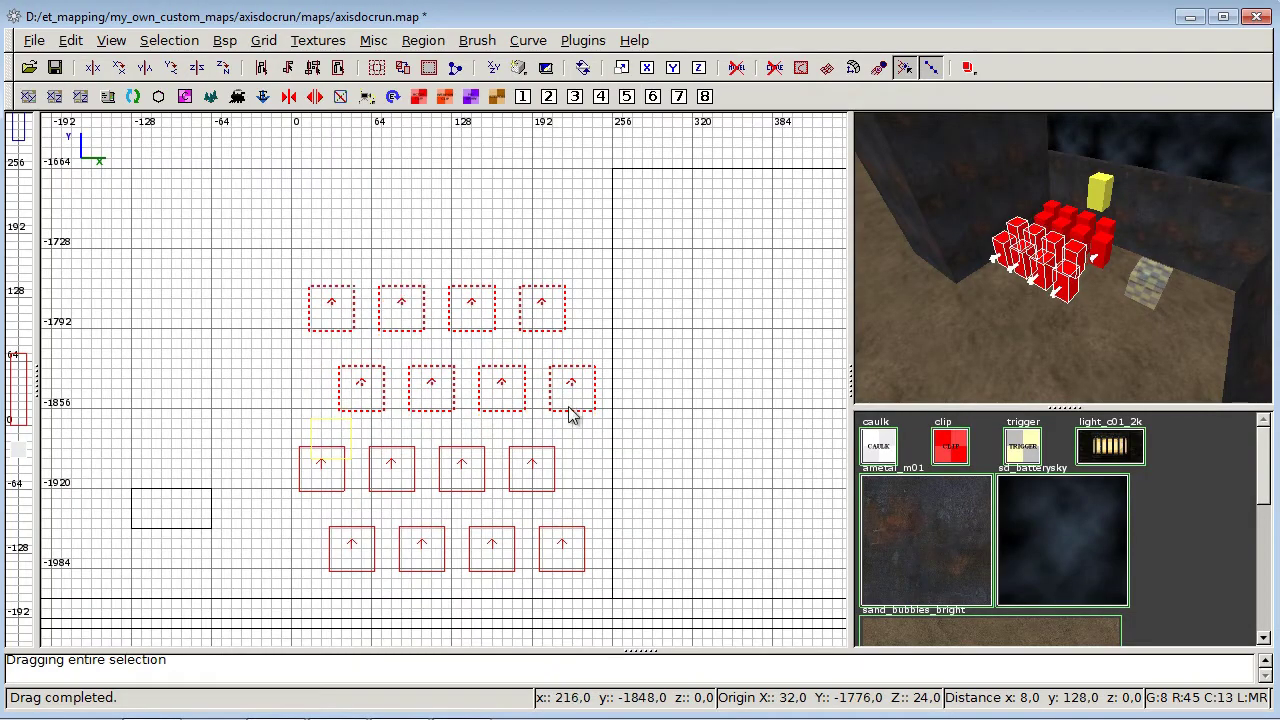
Select all sixteen red spawns and duplicate the group on the far side of the neighbouring block
key(Escape)
shift+click(1017, 230)
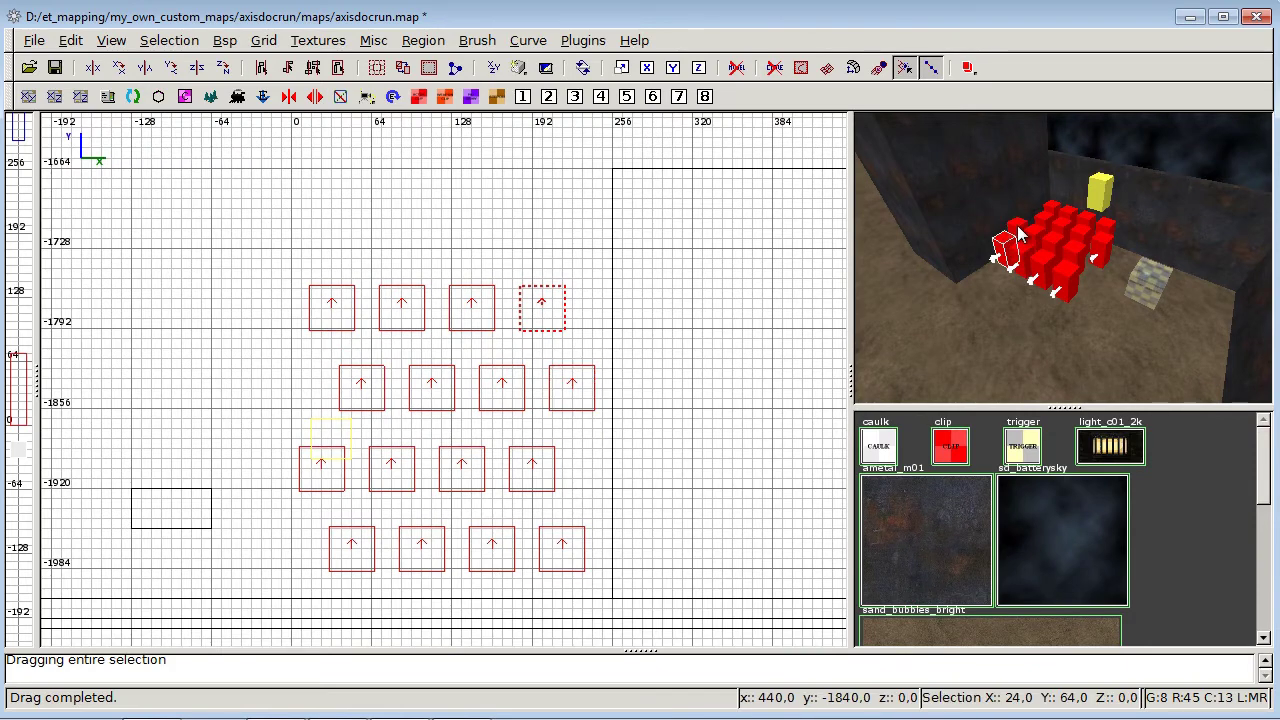
shift+drag(1018, 226, 1036, 241)
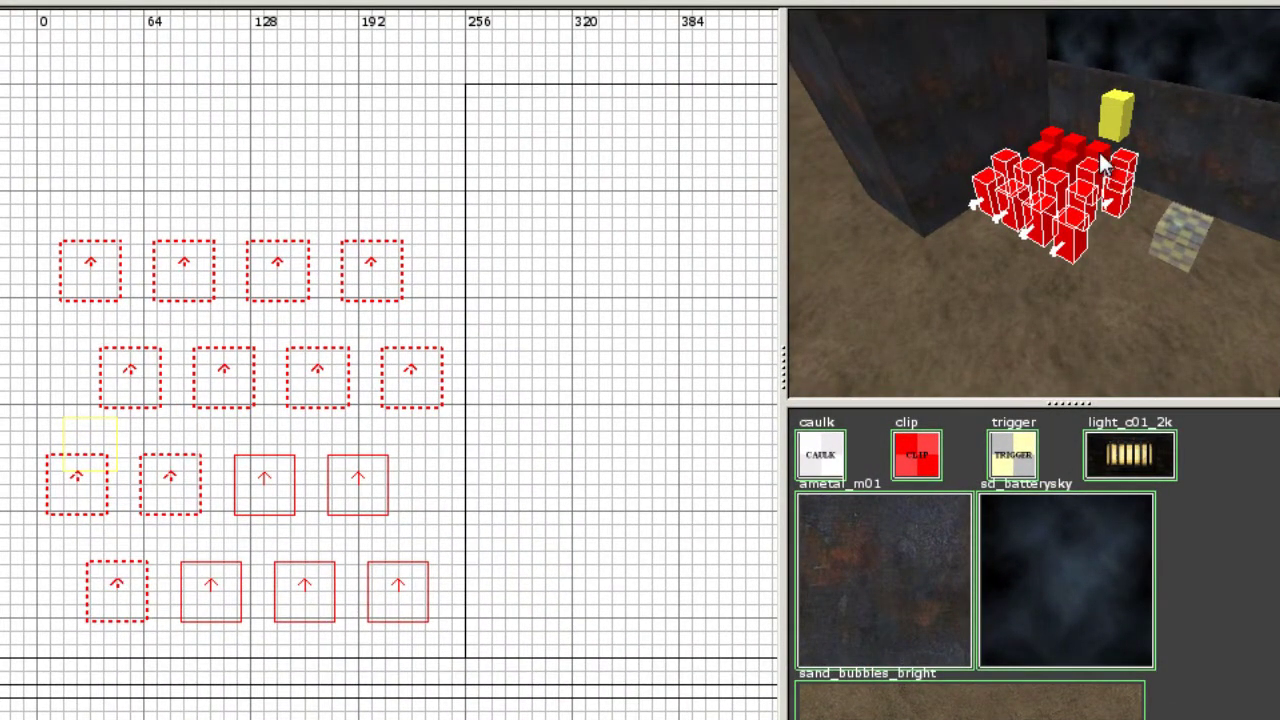
scroll(380, 308, down, 3)
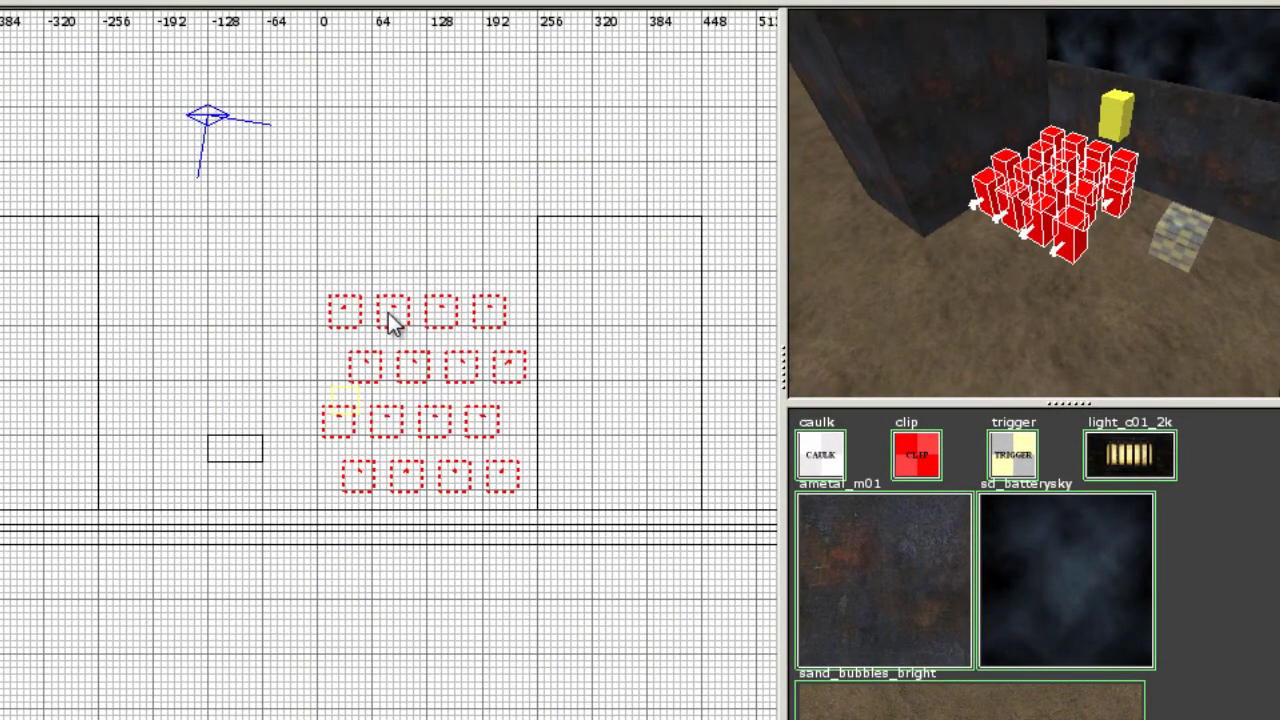
scroll(564, 403, down, 2)
drag(553, 408, 163, 410)
right_click(1065, 203)
key(Down)
right_click(1067, 204)
right_drag(357, 418, 485, 391)
scroll(357, 418, up, 5)
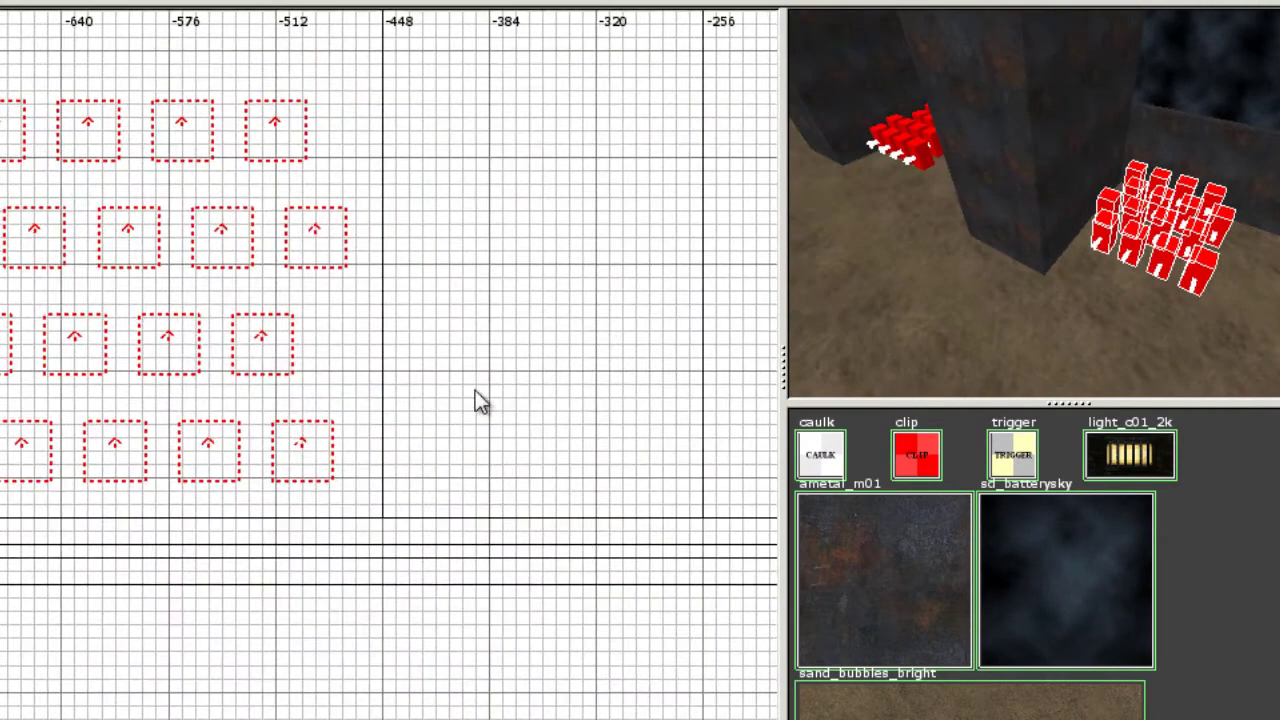
key(Escape)
Select the blue spawn entity at the other team's base and move it into the corner between the block and outer wall
right_click(1068, 204)
key(Left)
right_click(1068, 204)
key(Down)
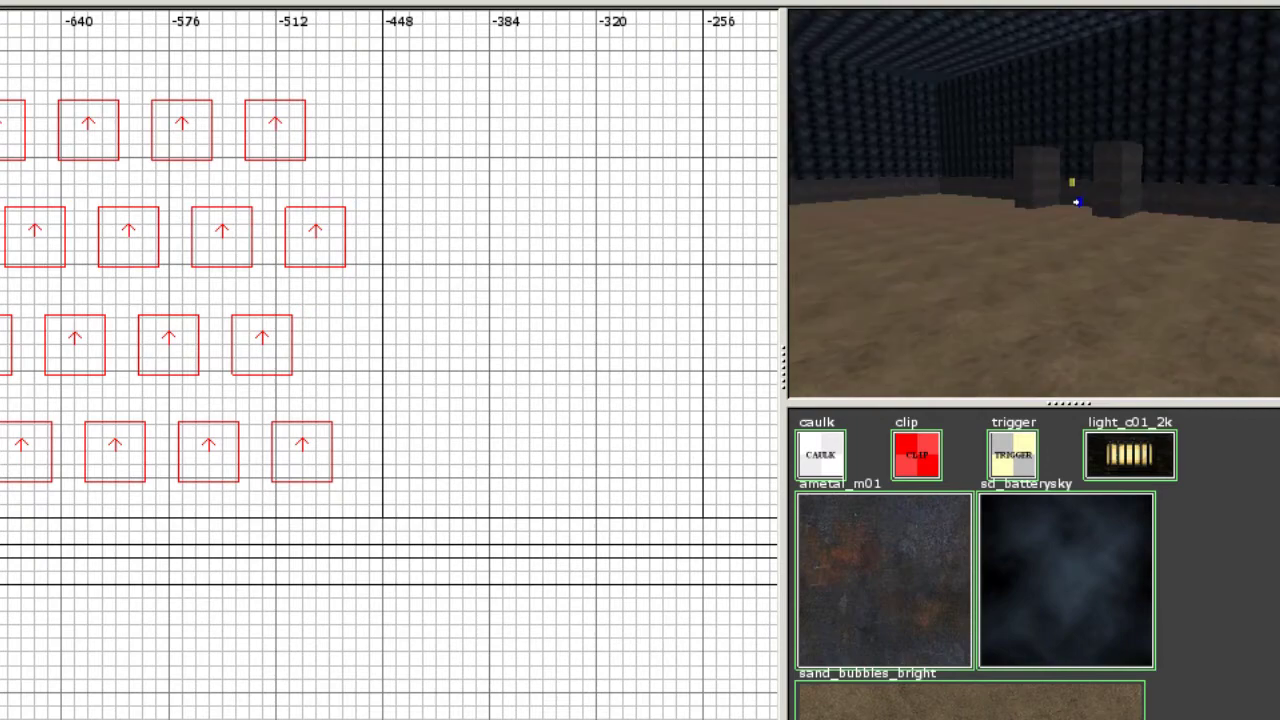
right_click(1053, 245)
key(Up)
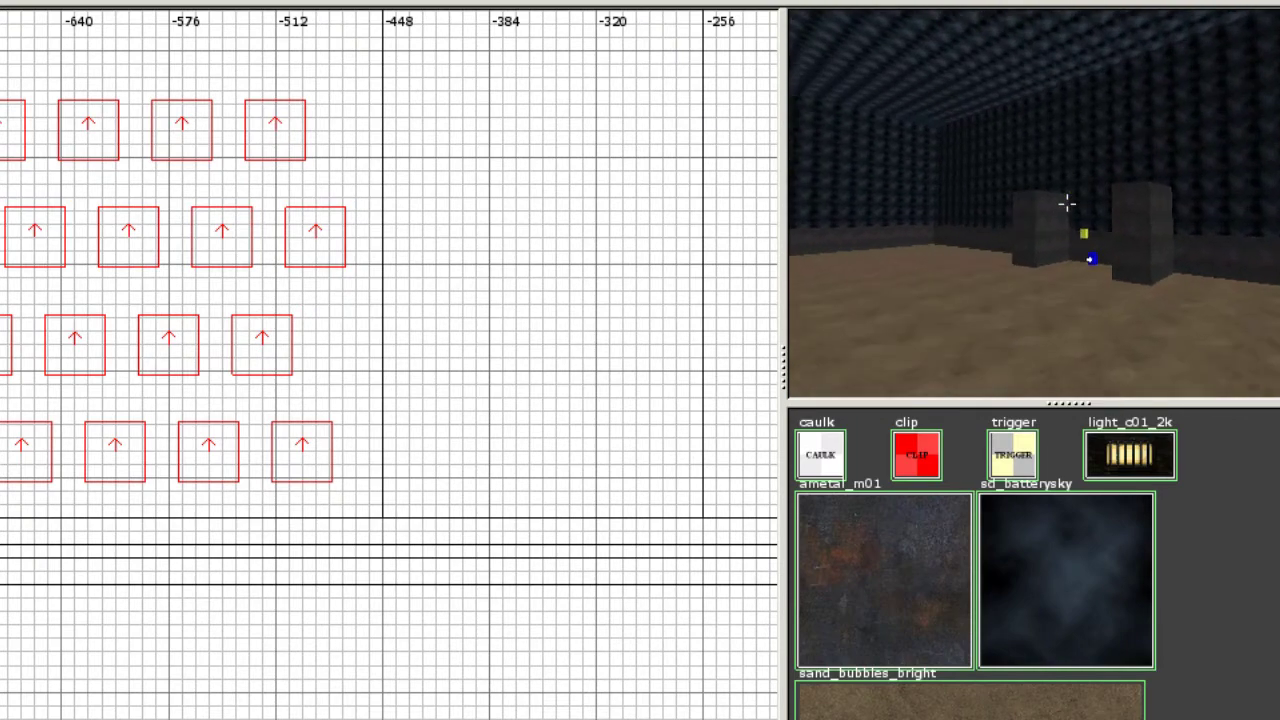
right_click(1066, 203)
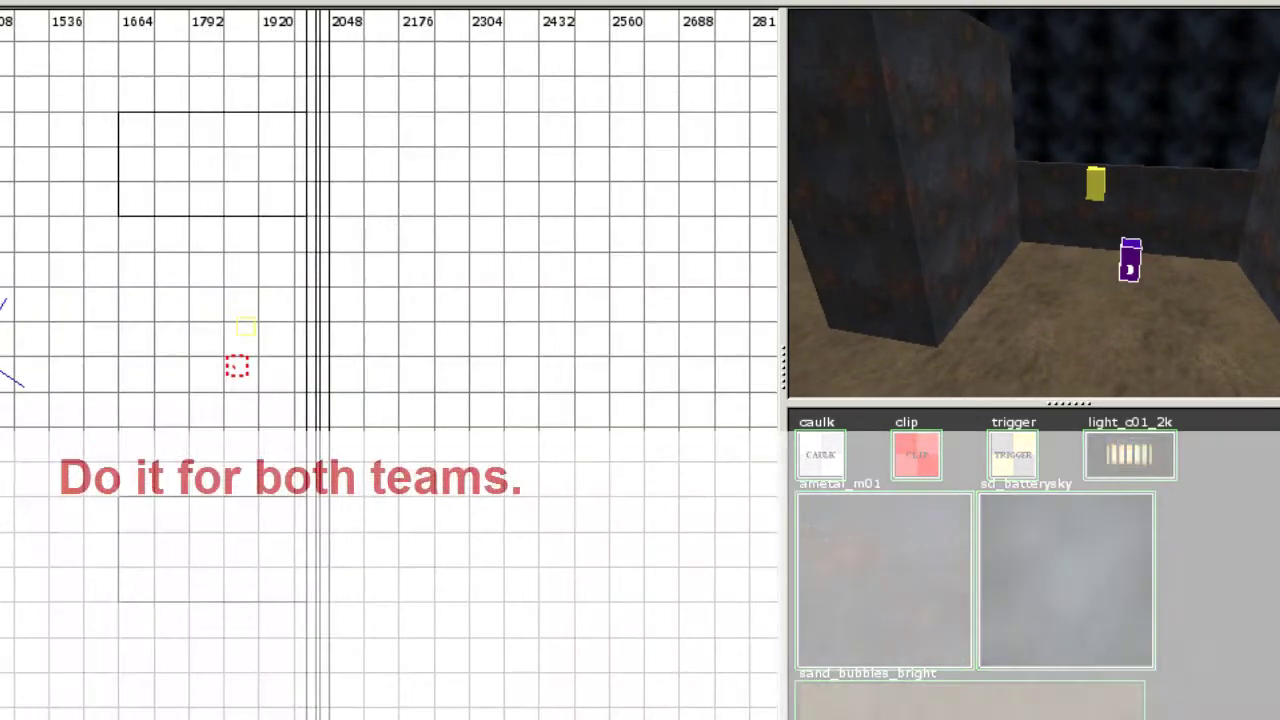
scroll(281, 214, up, 4)
right_drag(281, 214, 338, 135)
drag(220, 394, 237, 335)
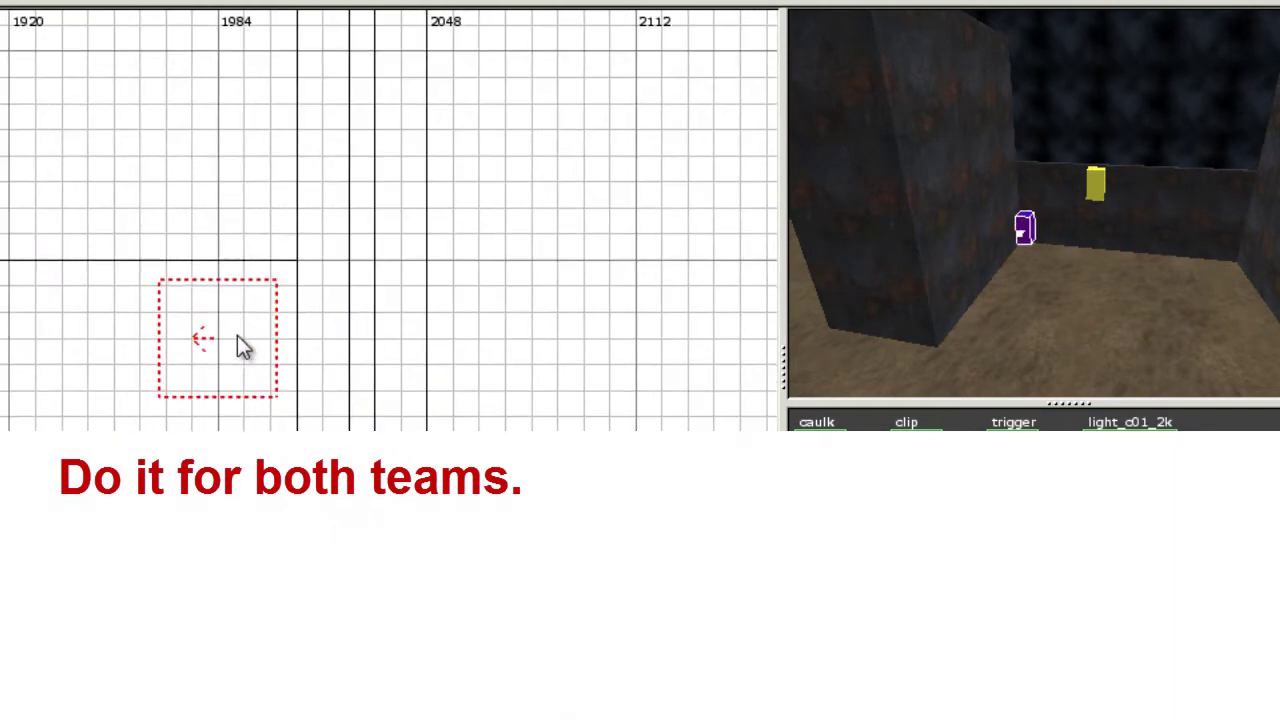
Duplicate the blue spawn entity beside itself and copy the pair to form a line of four along the wall
right_drag(301, 382, 361, 170)
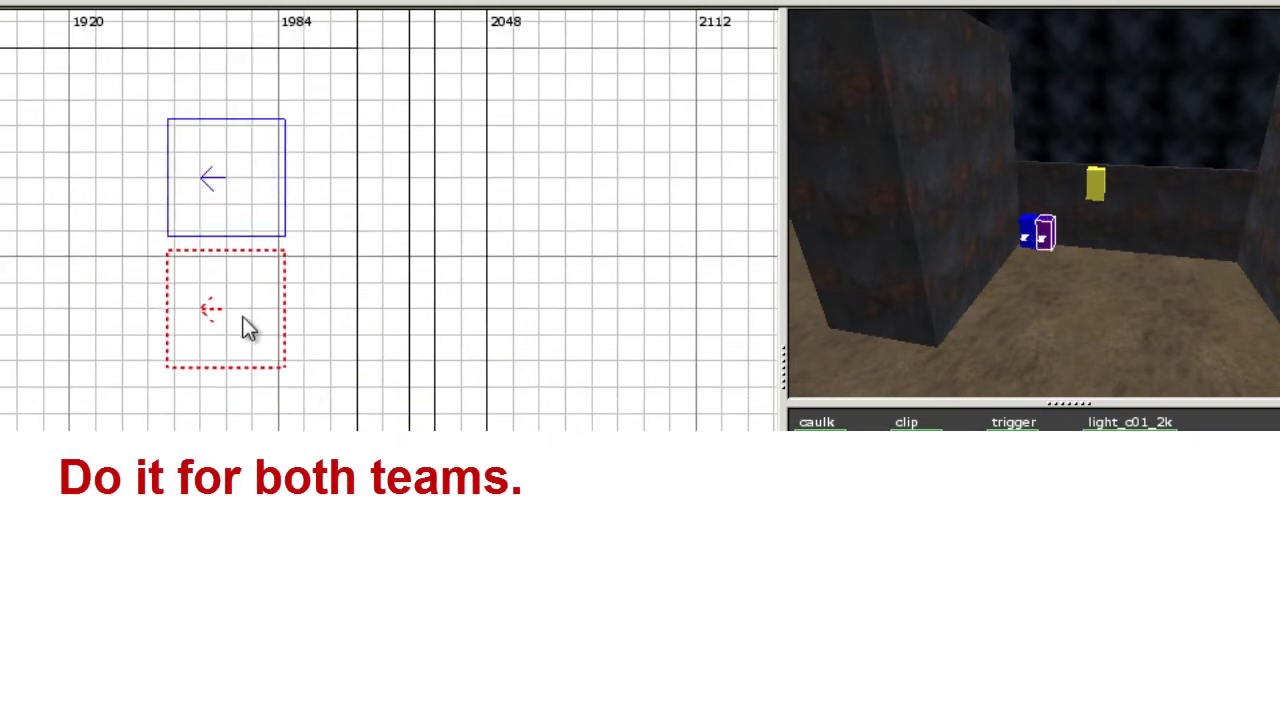
drag(243, 317, 243, 371)
right_drag(243, 371, 284, 233)
shift+click(1028, 228)
scroll(440, 338, down, 2)
key(space)
drag(263, 222, 263, 457)
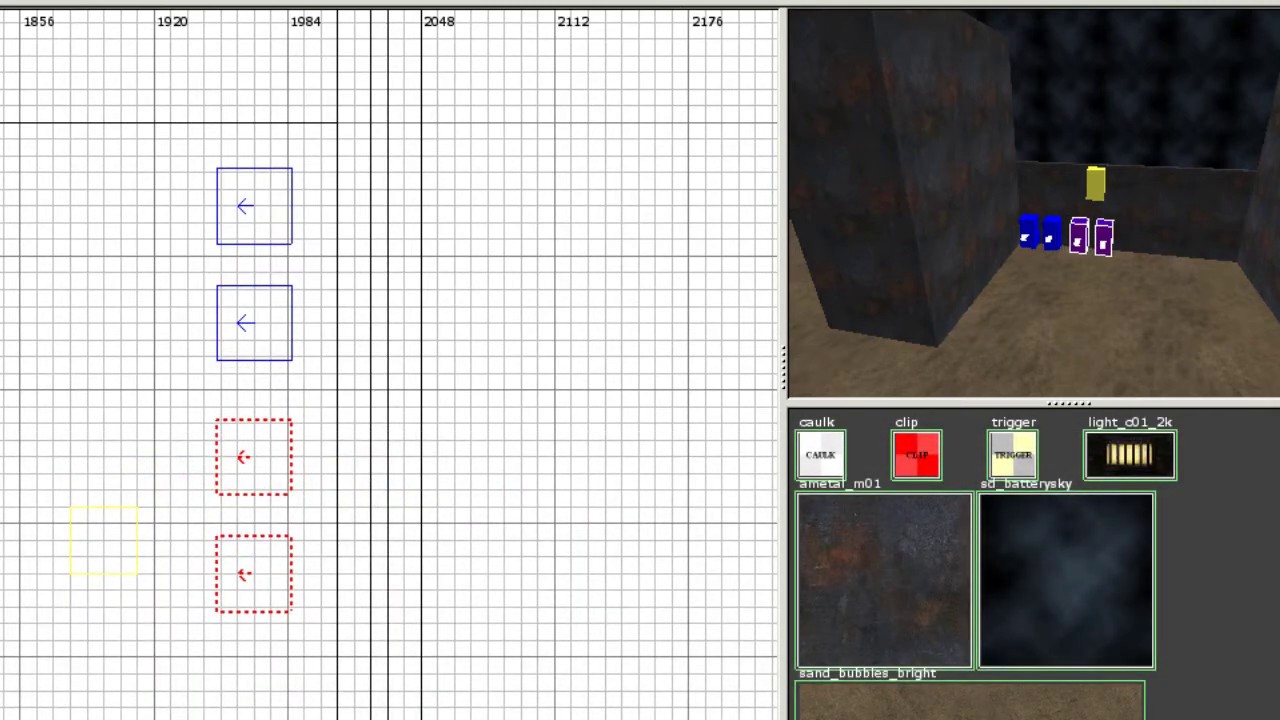
Select the four blue spawn entities and duplicate them along the wall to form a line of eight
shift+click(1035, 226)
scroll(382, 356, down, 3)
right_drag(382, 356, 354, 141)
key(space)
drag(285, 71, 285, 320)
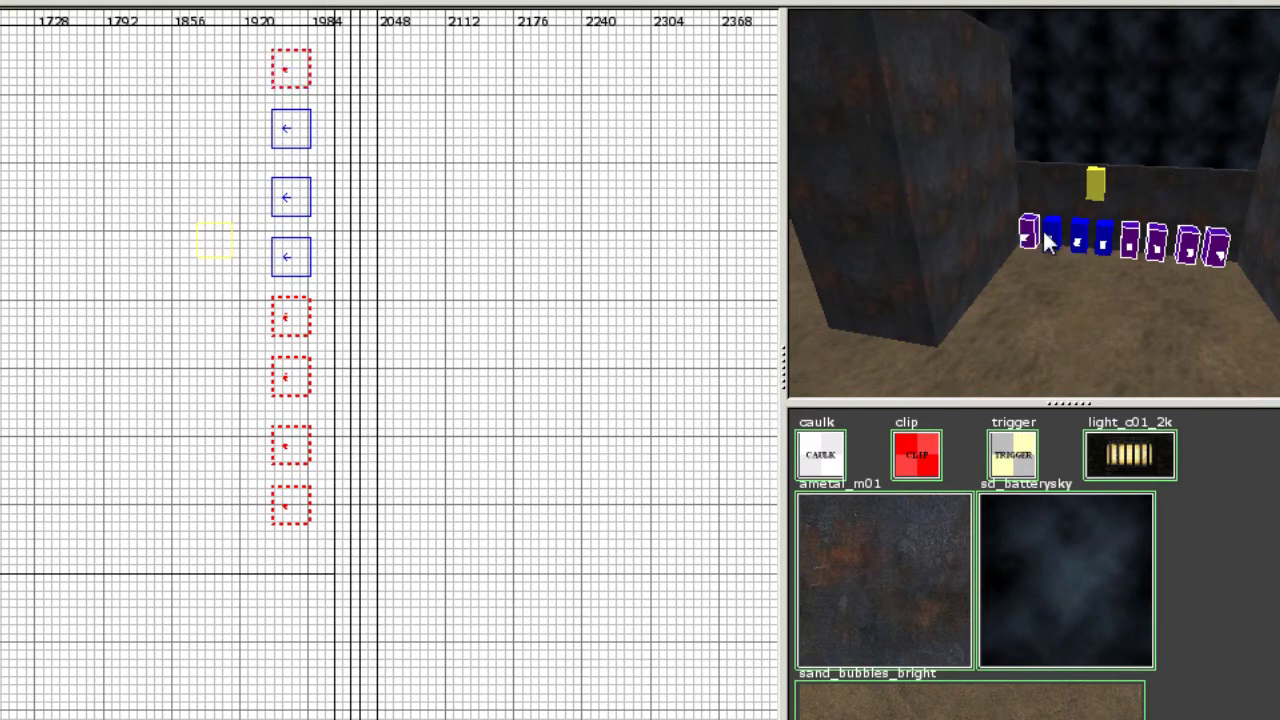
Duplicate the line of eight blue spawns as a staggered second row, and copy both rows alongside to reach 32 spawns
drag(312, 104, 231, 125)
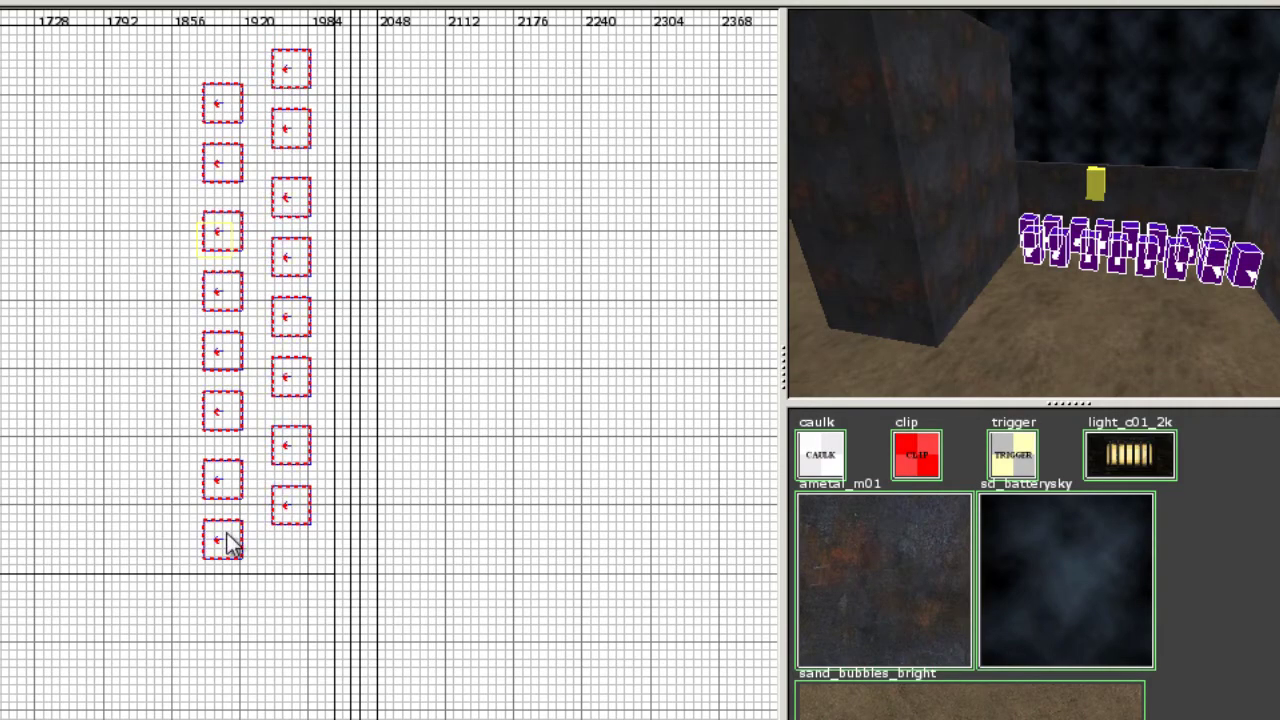
key(space)
drag(228, 543, 85, 540)
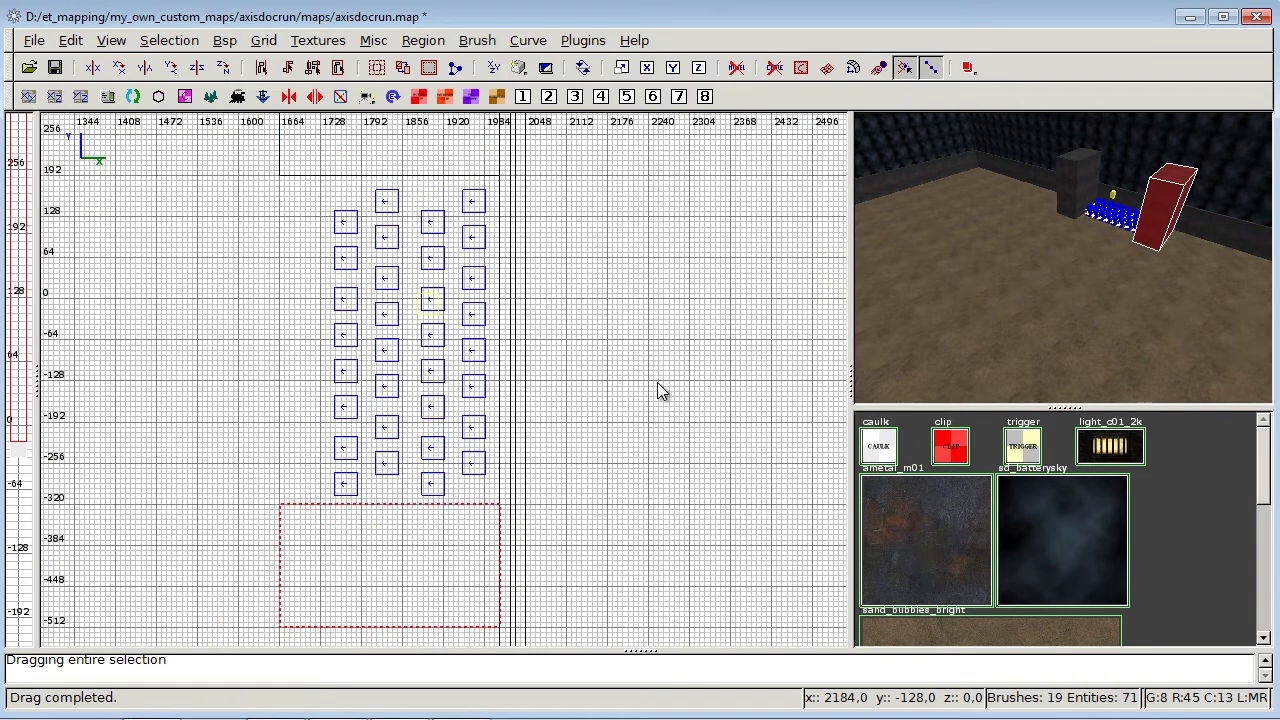
Duplicate the block beside the blue spawns three times as a row with left edges at x 512, 896 and 1280
scroll(657, 382, down, 3)
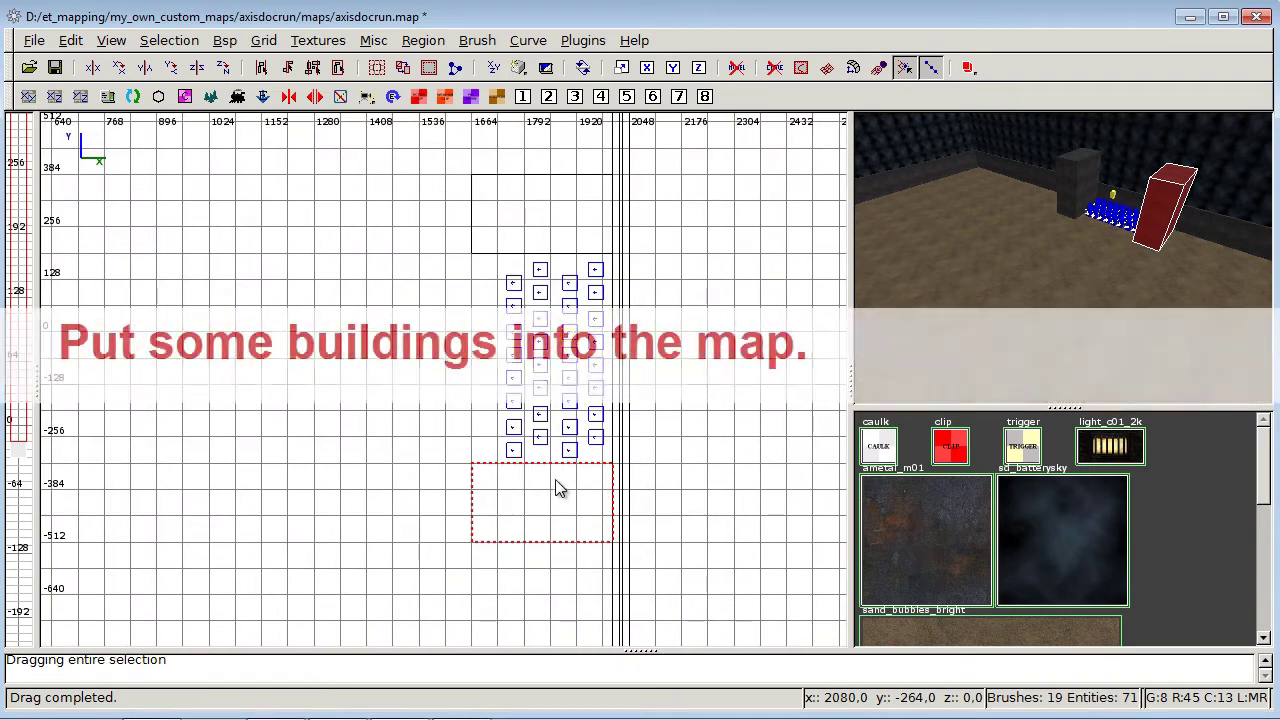
mouse_move(572, 525)
mouse_down()
mouse_move(429, 523)
mouse_move(397, 594)
mouse_move(405, 605)
mouse_move(318, 567)
mouse_move(257, 577)
mouse_up()
key(ctrl+c)
key(ctrl+v)
mouse_move(377, 499)
right_down()
mouse_move(603, 386)
mouse_move(716, 373)
right_up()
key(ctrl+c)
key(ctrl+v)
drag(571, 486, 407, 485)
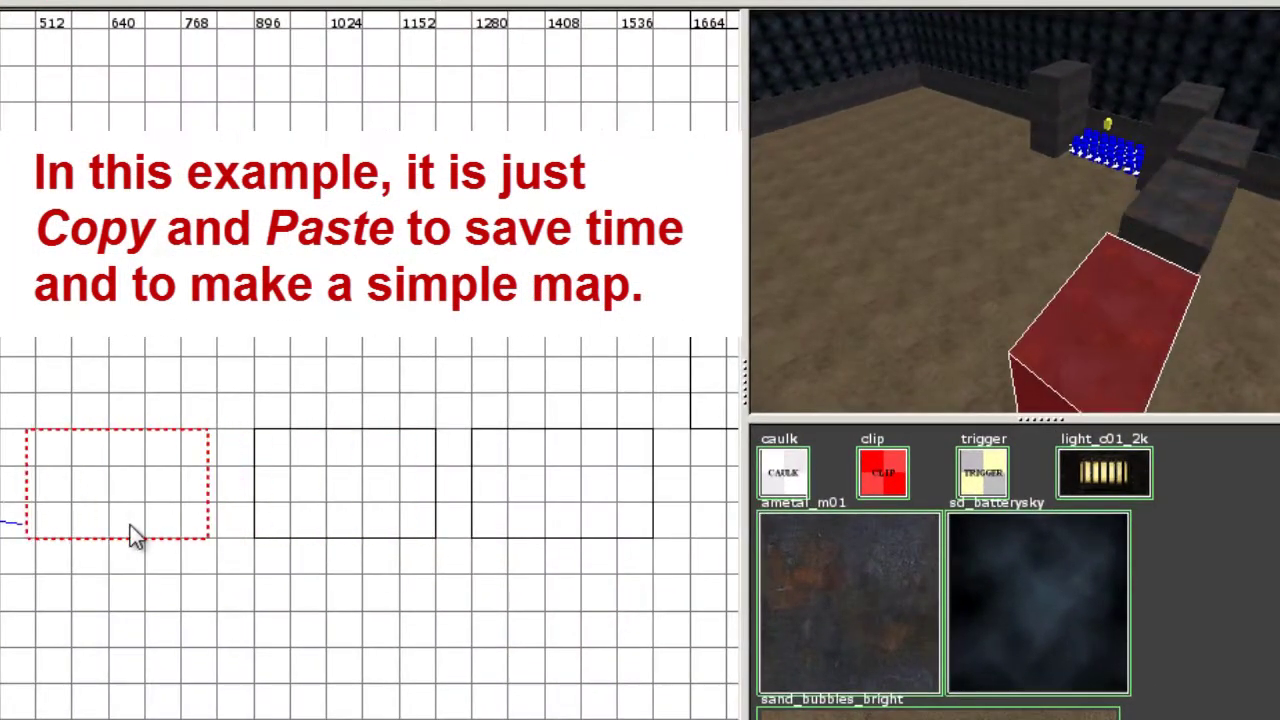
drag(130, 525, 138, 525)
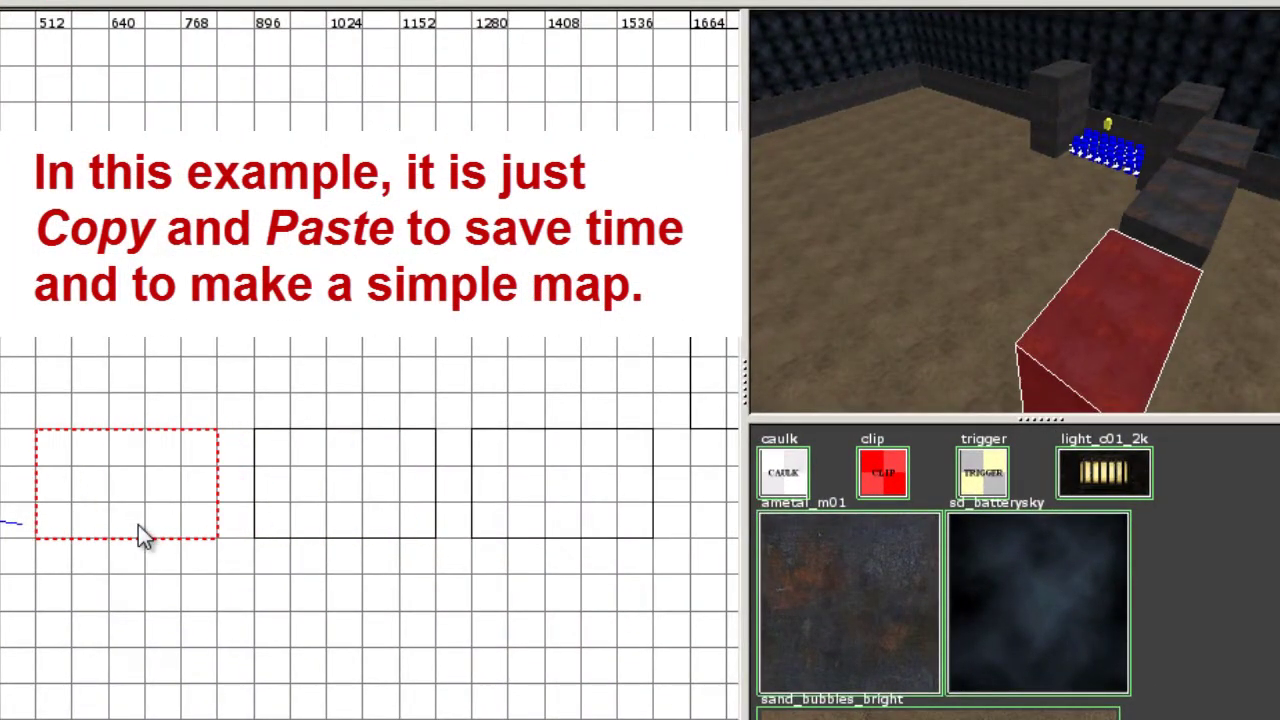
Select the building block beside the red spawns and duplicate it in line with a 64-unit gap
key(Escape)
right_click(951, 332)
key(Right)
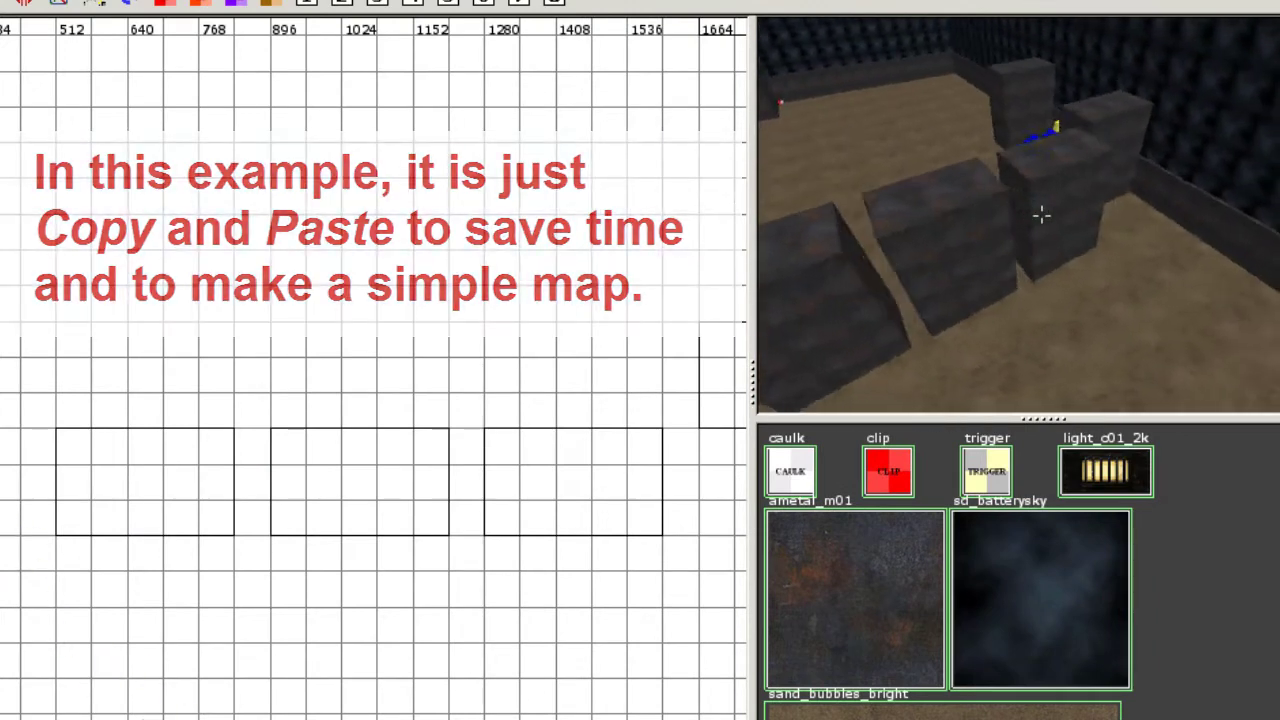
key(Right)
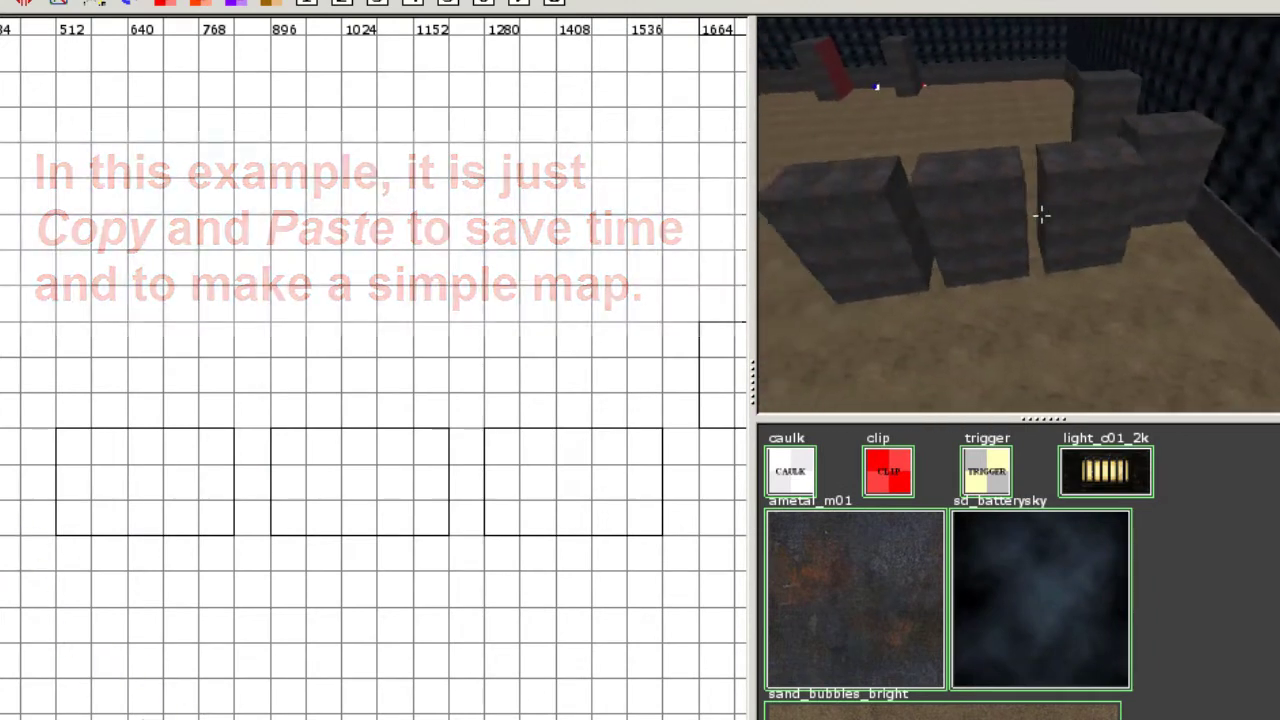
key(Up)
right_click(1042, 215)
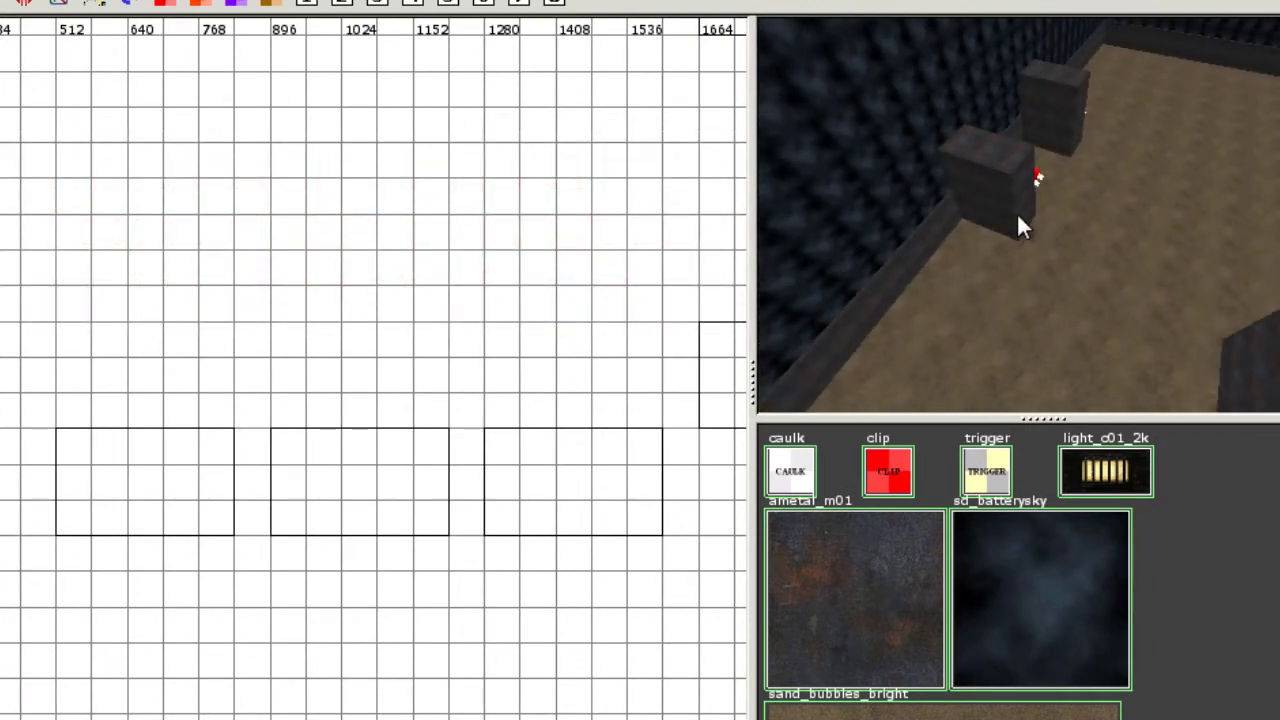
scroll(136, 443, down, 2)
right_drag(136, 443, 130, 39)
key(space)
drag(98, 487, 97, 344)
scroll(189, 370, up, 3)
right_drag(189, 370, 448, 276)
drag(131, 309, 131, 303)
right_drag(166, 145, 166, 331)
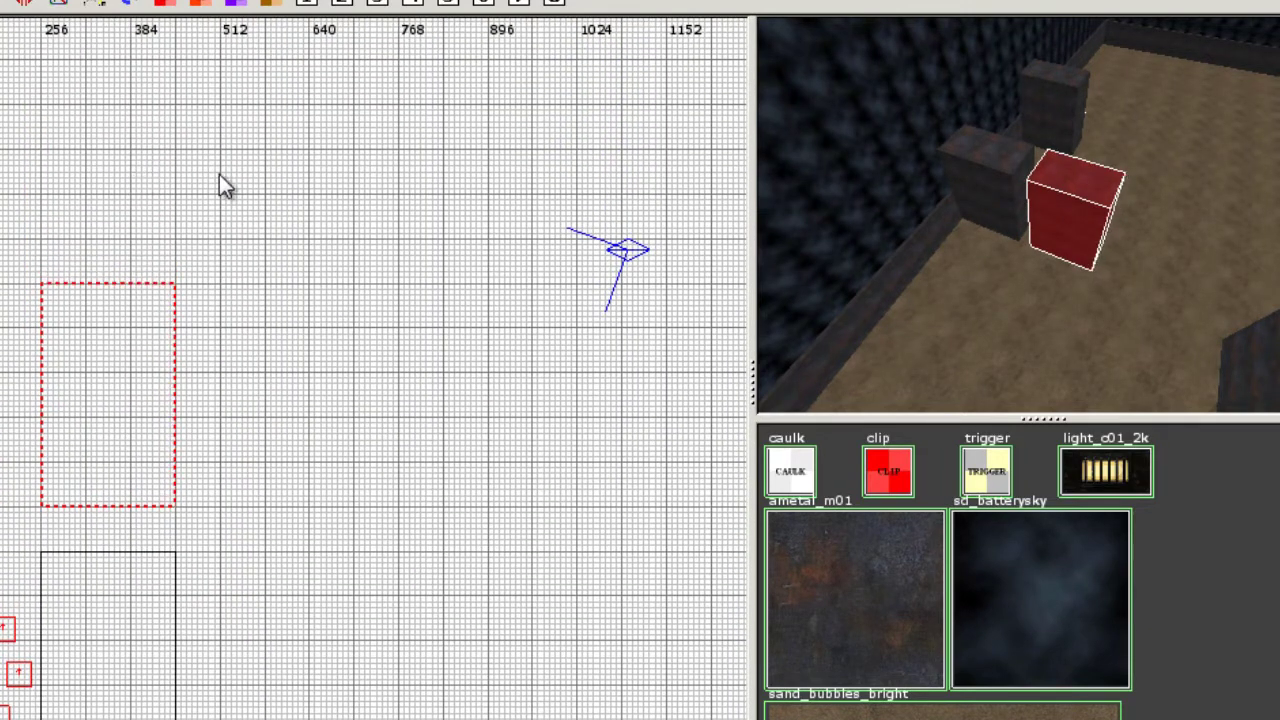
Duplicate the newest block near the red spawns once more, extending the row with another 64-unit gap
right_drag(224, 176, 271, 339)
key(space)
mouse_move(142, 596)
mouse_down()
mouse_move(159, 361)
mouse_move(141, 339)
mouse_up()
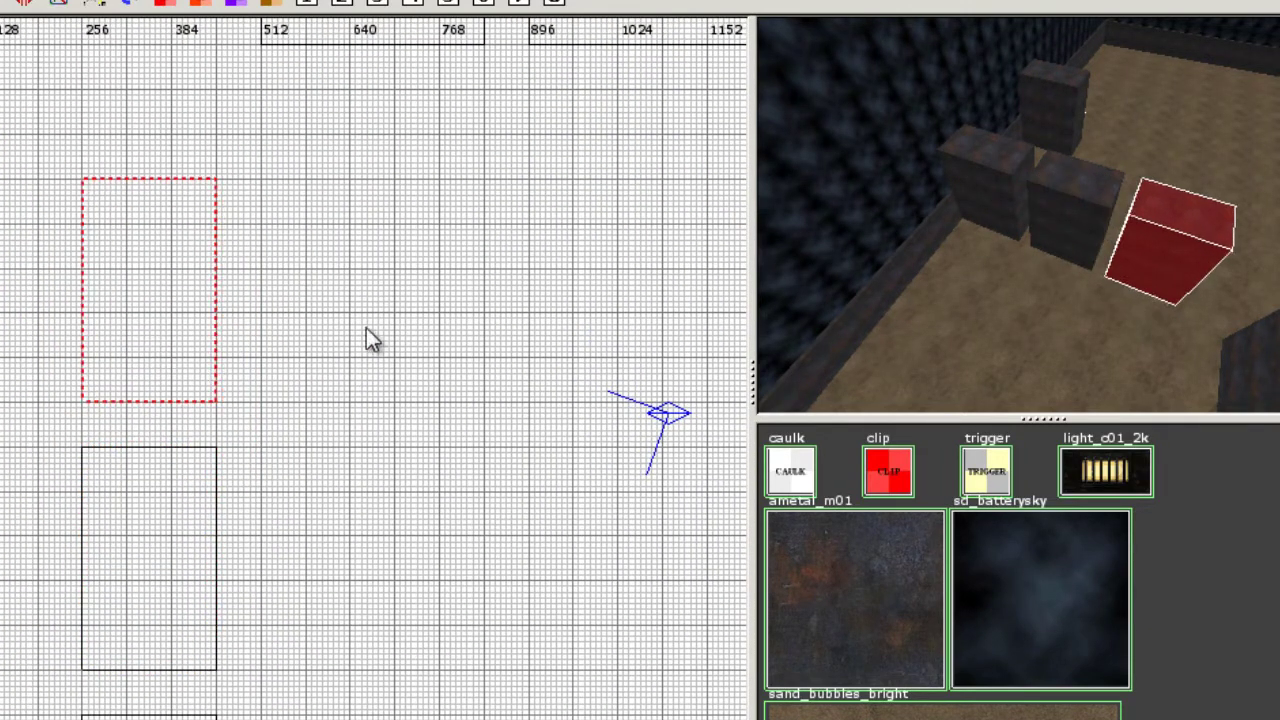
key(Escape)
Draw a large rectangular brush across the open floor beyond the blue spawns, using the existing block's height
right_click(880, 300)
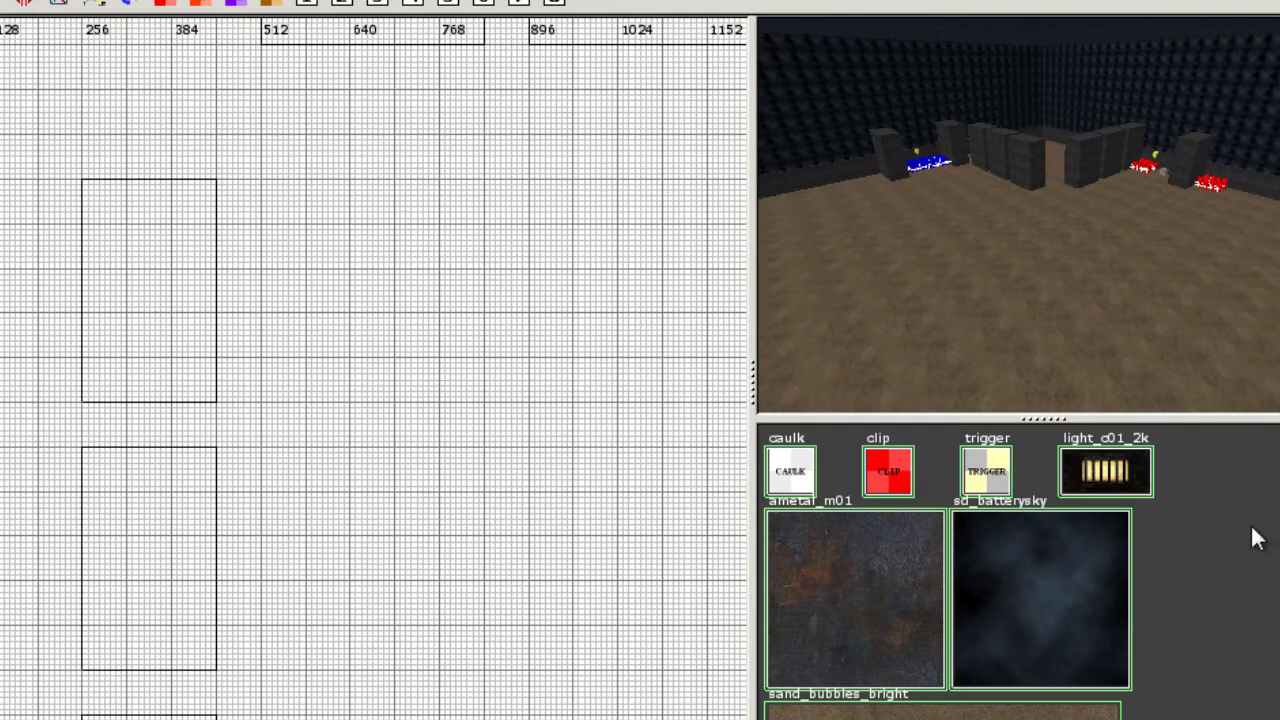
right_click(1041, 215)
key(Up)
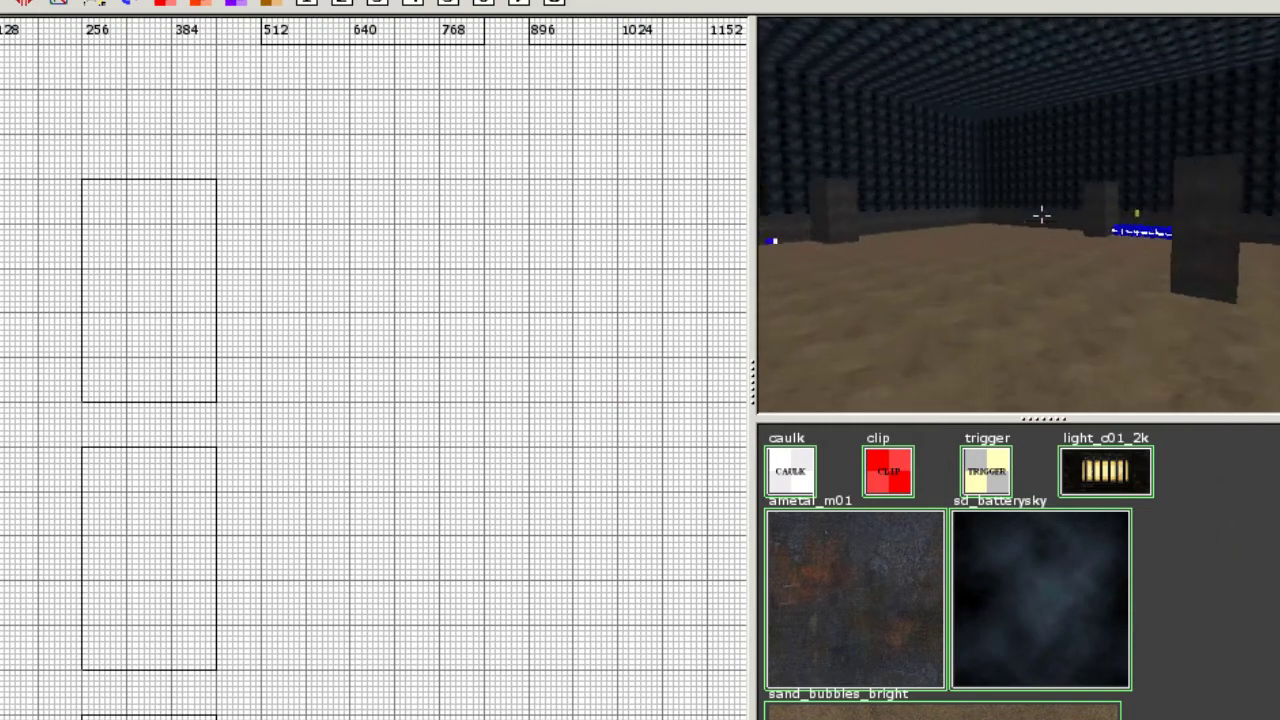
key(Up)
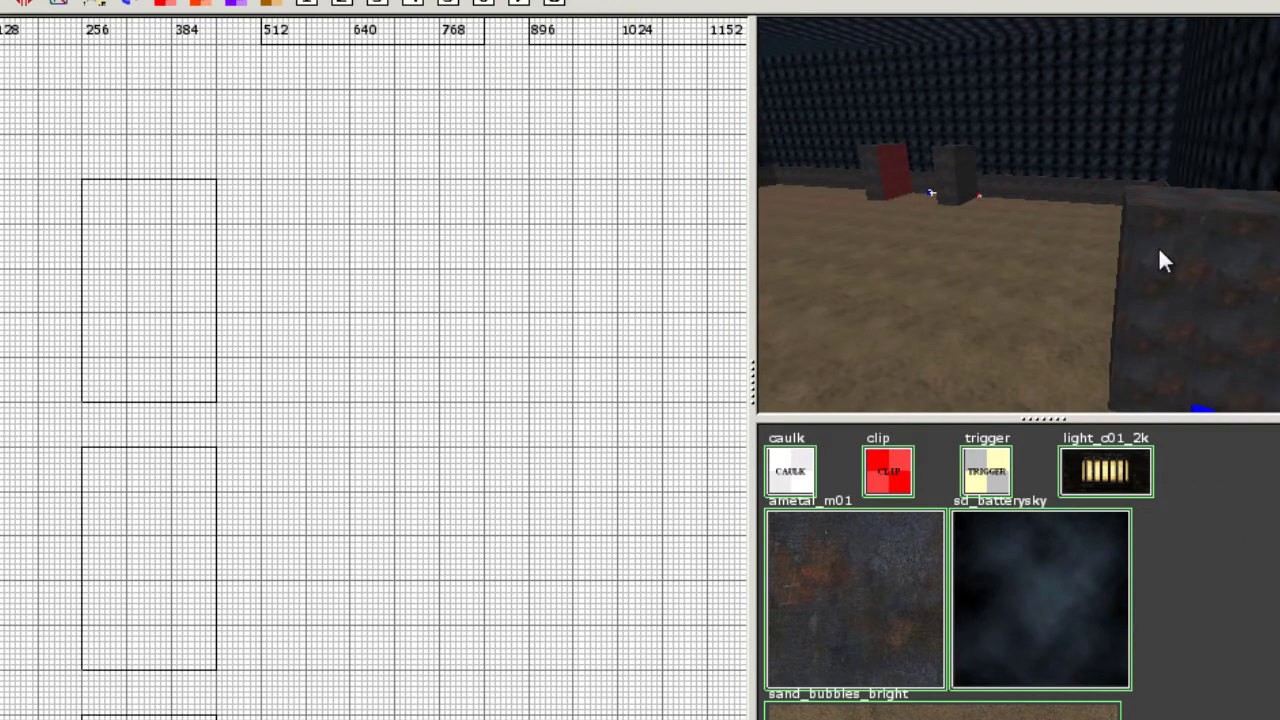
shift+click(1158, 246)
scroll(374, 368, down, 4)
mouse_move(547, 20)
right_down()
mouse_move(343, 223)
mouse_move(393, 298)
right_up()
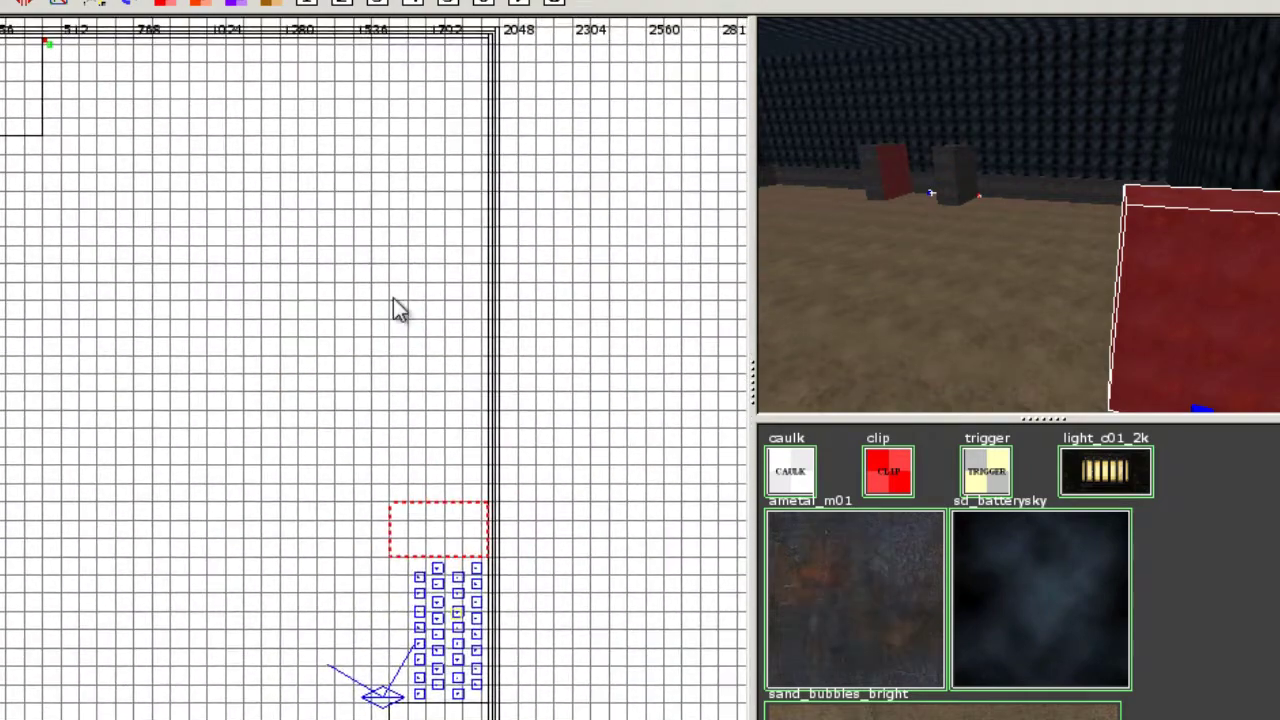
key(Escape)
mouse_move(380, 474)
mouse_down()
mouse_move(157, 137)
mouse_move(74, 92)
mouse_move(90, 140)
mouse_up()
scroll(78, 157, up, 3)
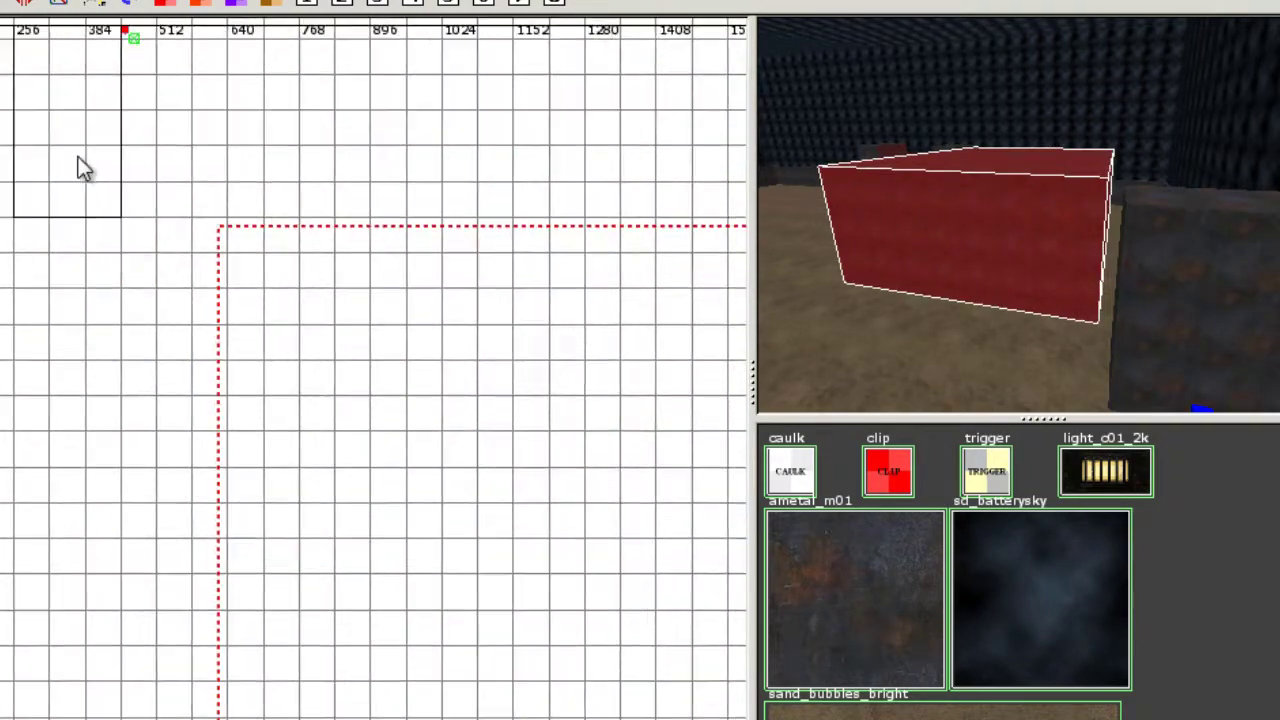
scroll(80, 165, up, 1)
right_drag(577, 419, 169, 20)
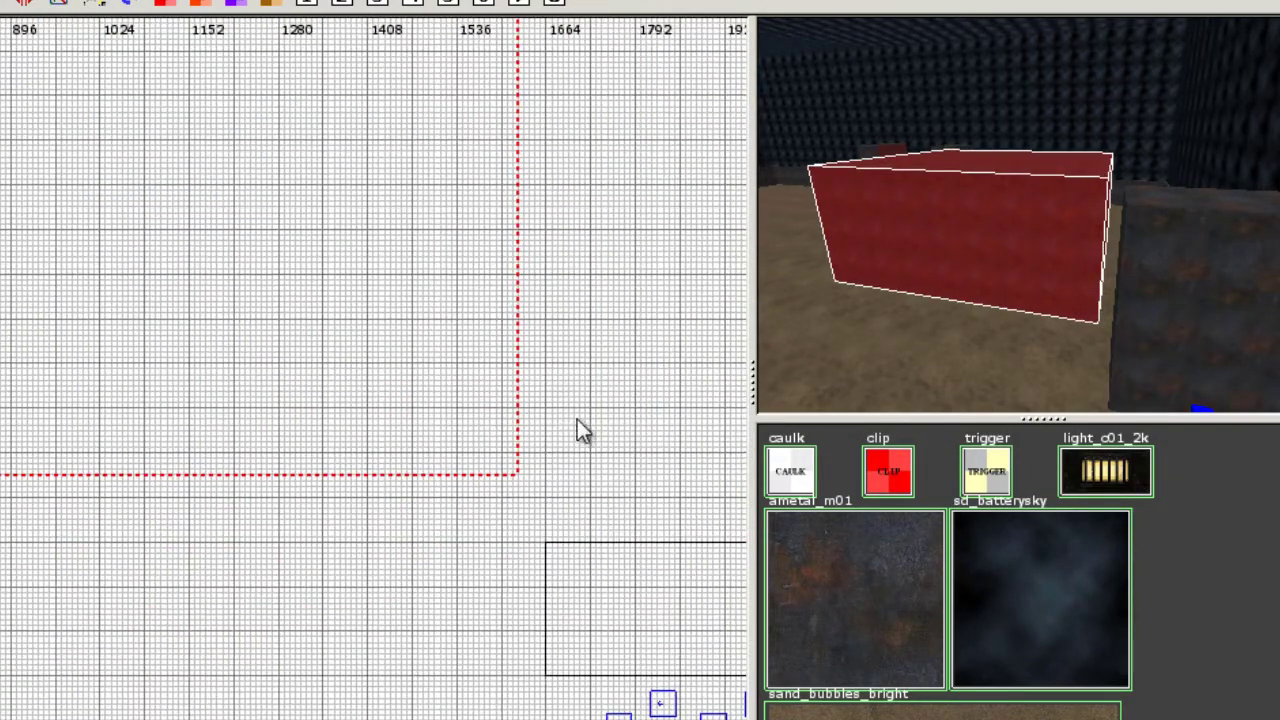
Stretch the large brush's edges to x 1600 and y 512
drag(577, 419, 551, 403)
drag(551, 403, 546, 403)
drag(412, 535, 412, 518)
Clip off the large brush's corner nearest the blue spawns between (1600, 704) and (1408, 512), keeping the larger part
right_drag(494, 413, 366, 459)
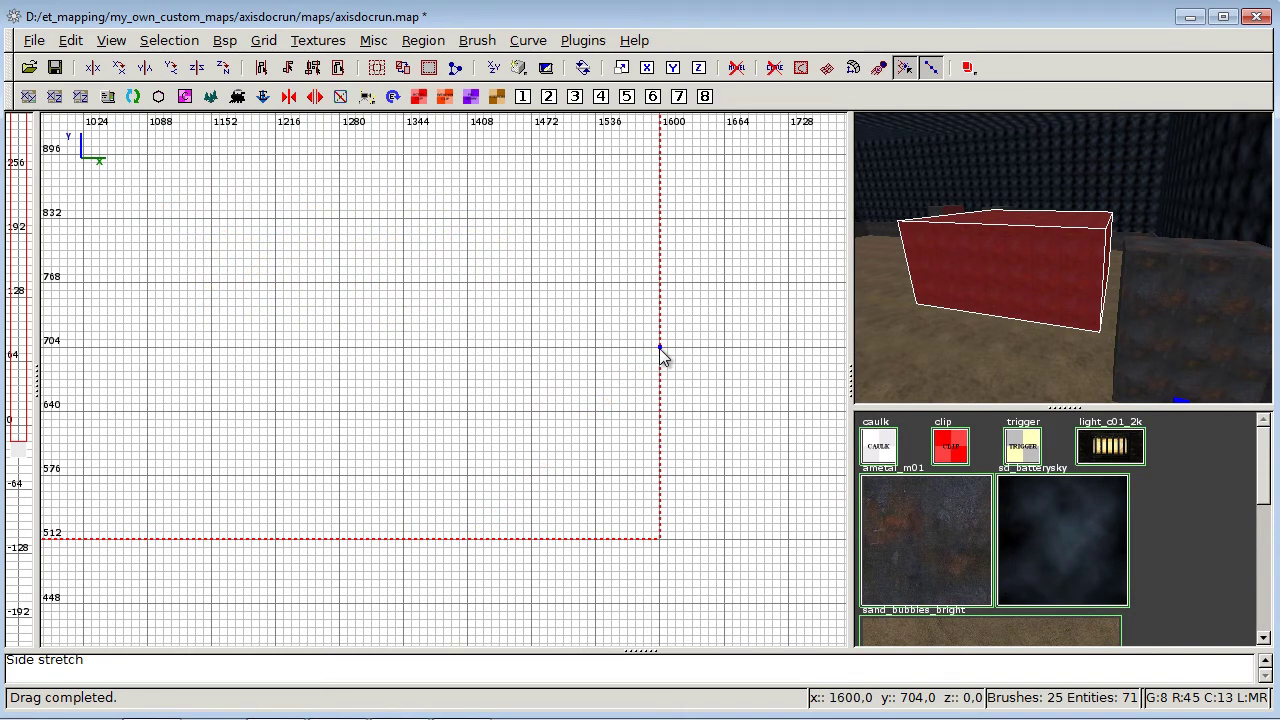
click(467, 540)
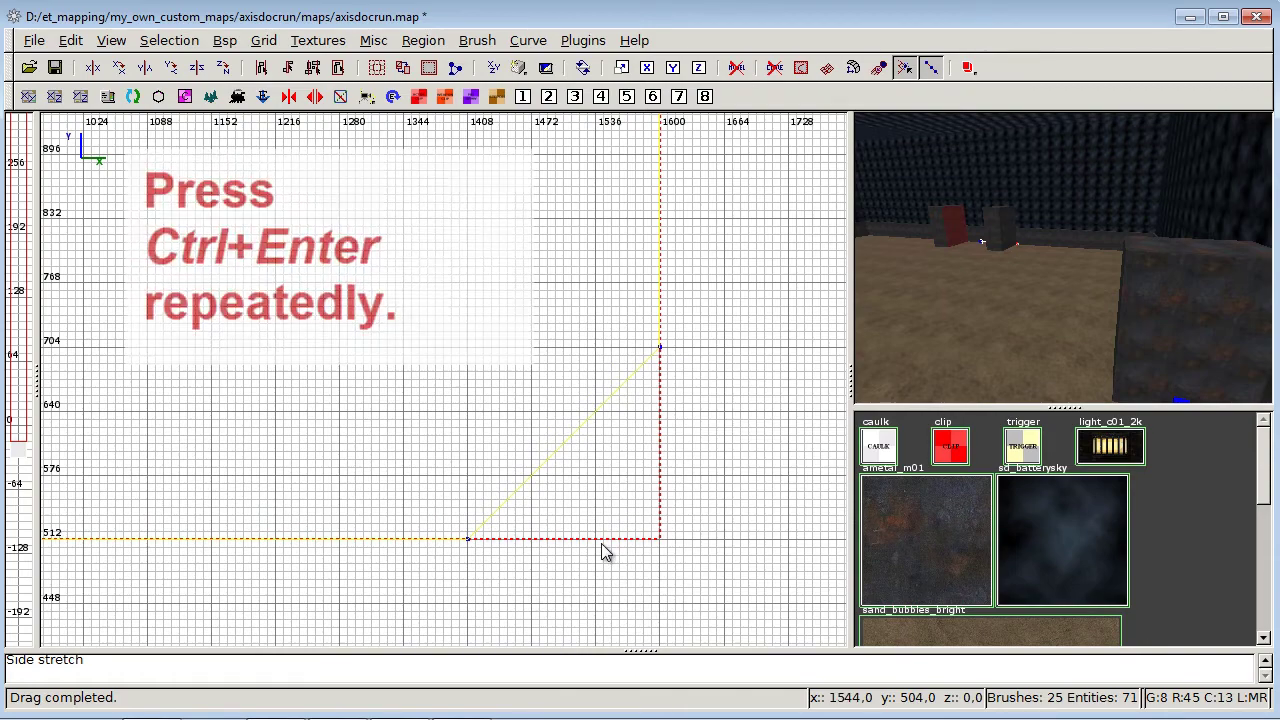
key(ctrl+Return)
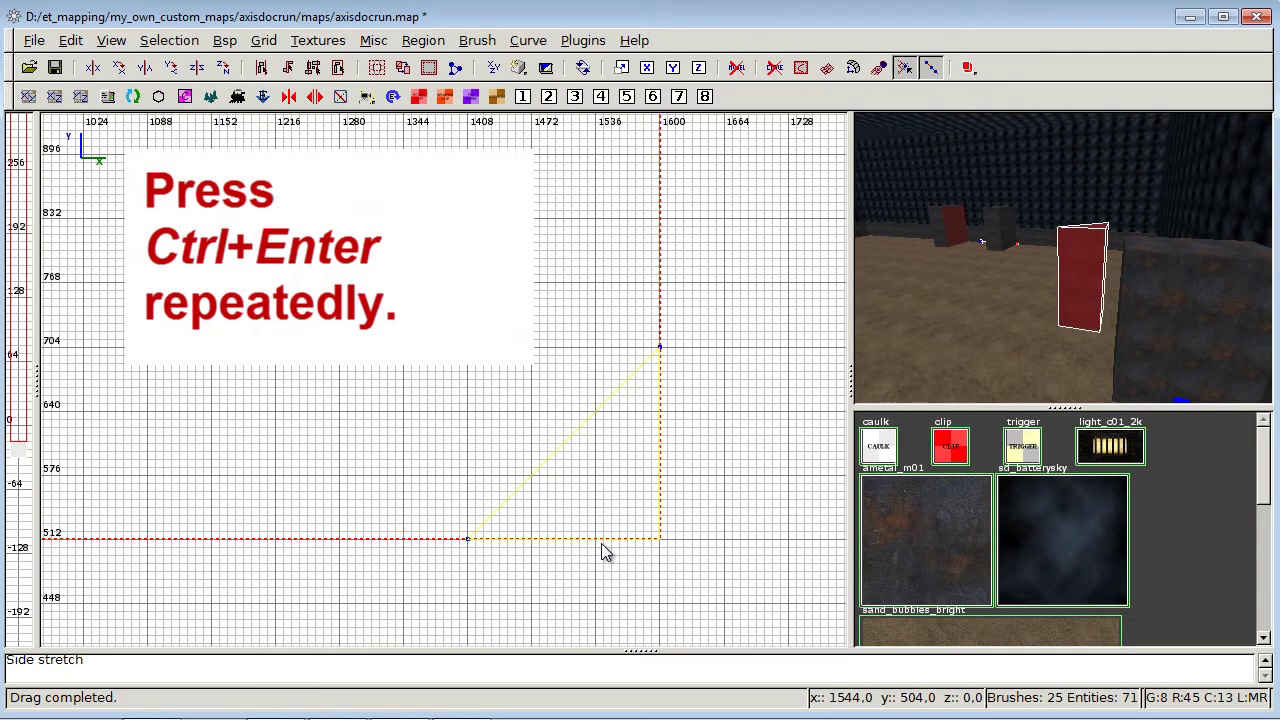
key(ctrl+Return)
key(ctrl+Return)
key(ctrl+Return)
key(ctrl+Return)
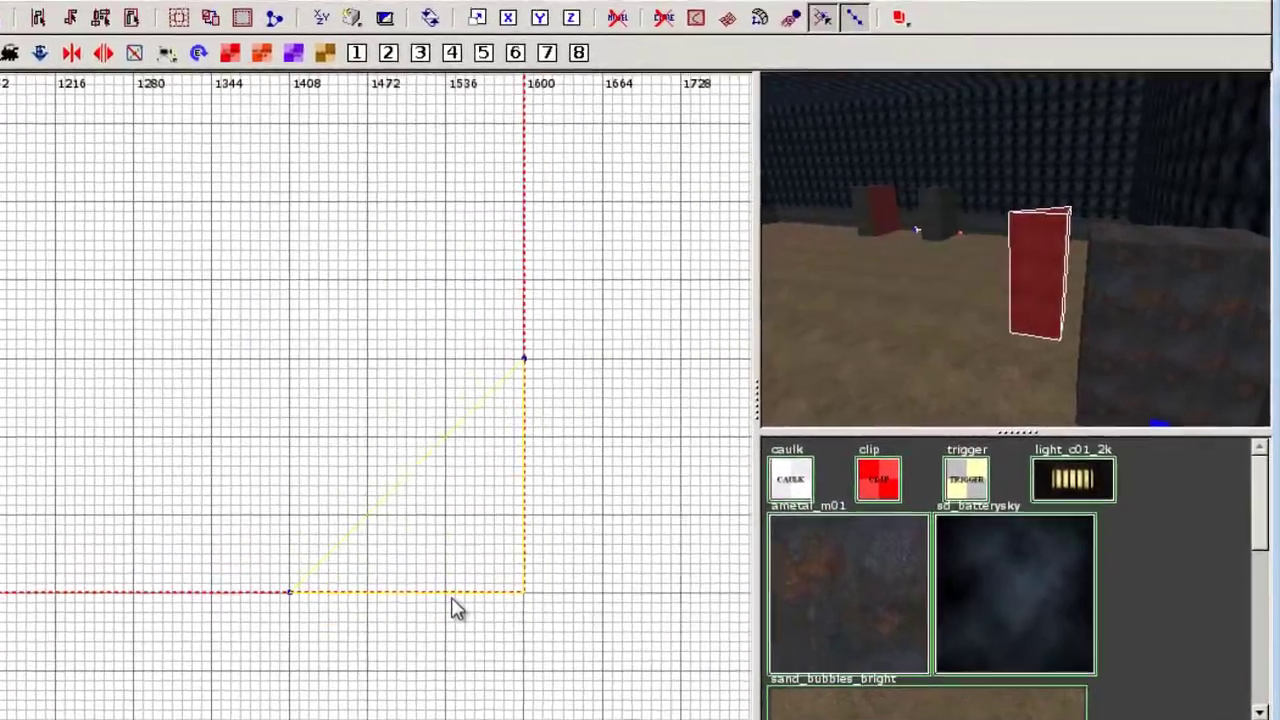
key(ctrl+Return)
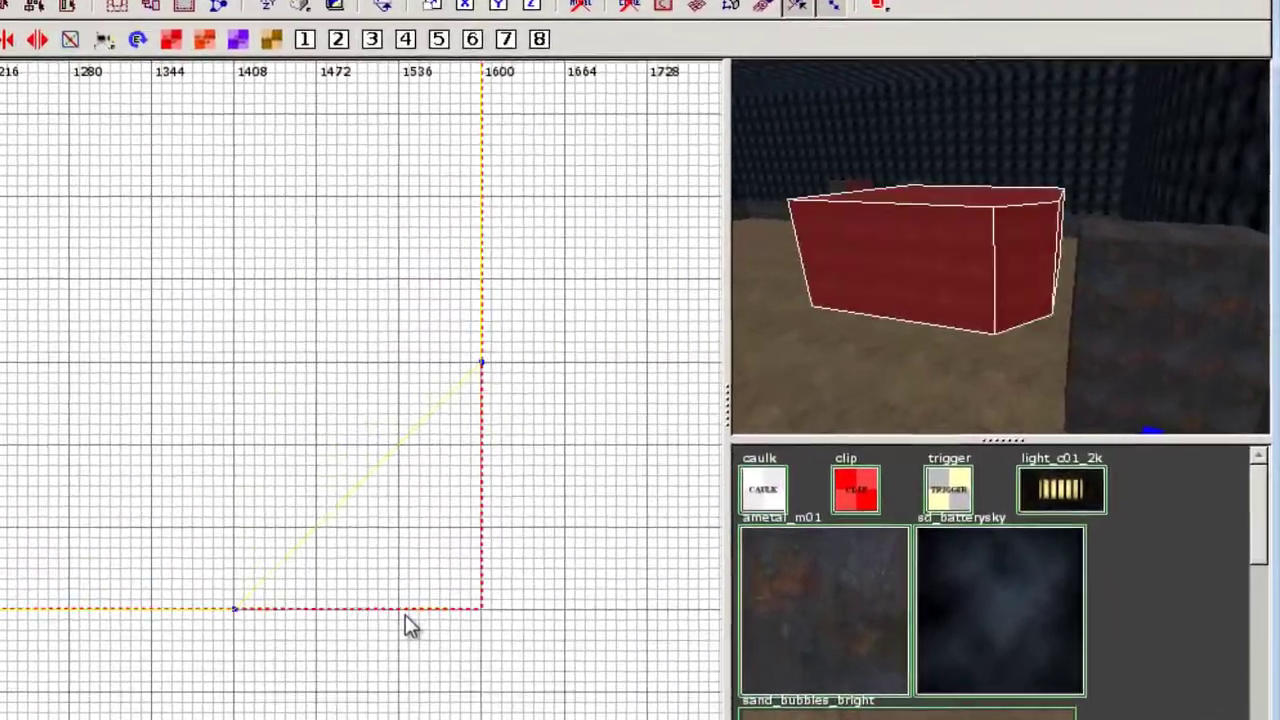
key(ctrl+Return)
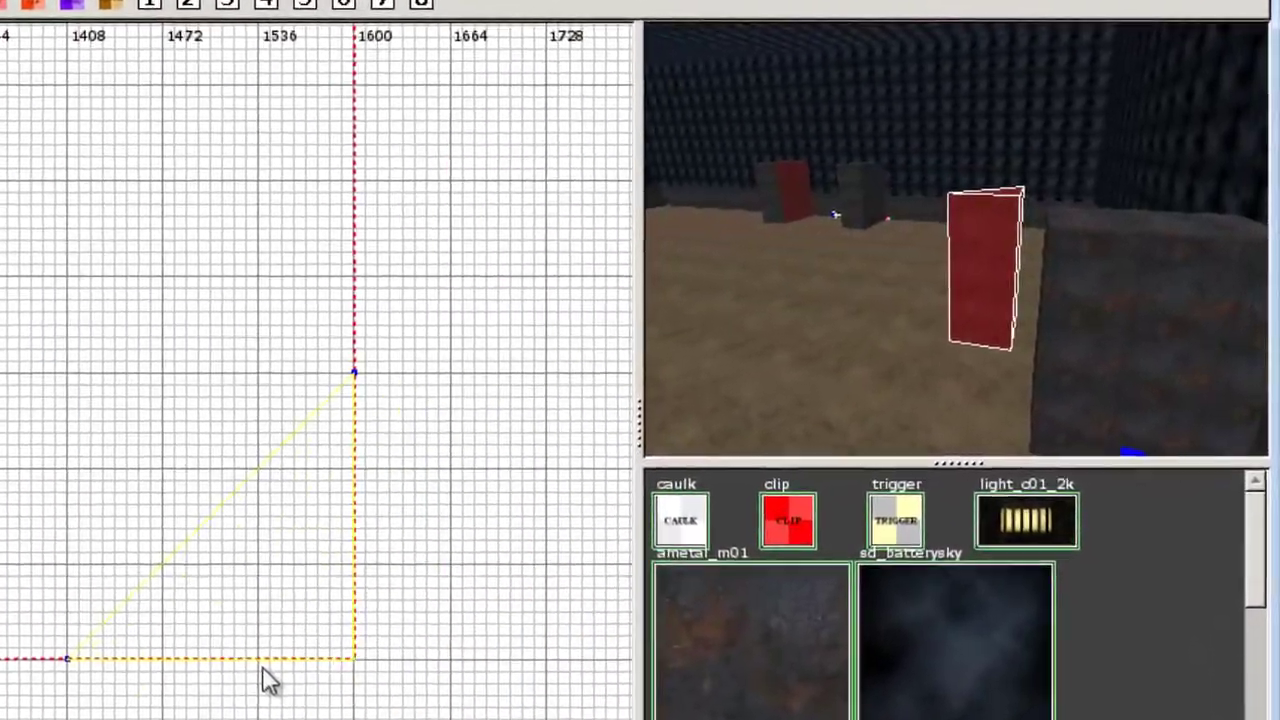
key(ctrl+Return)
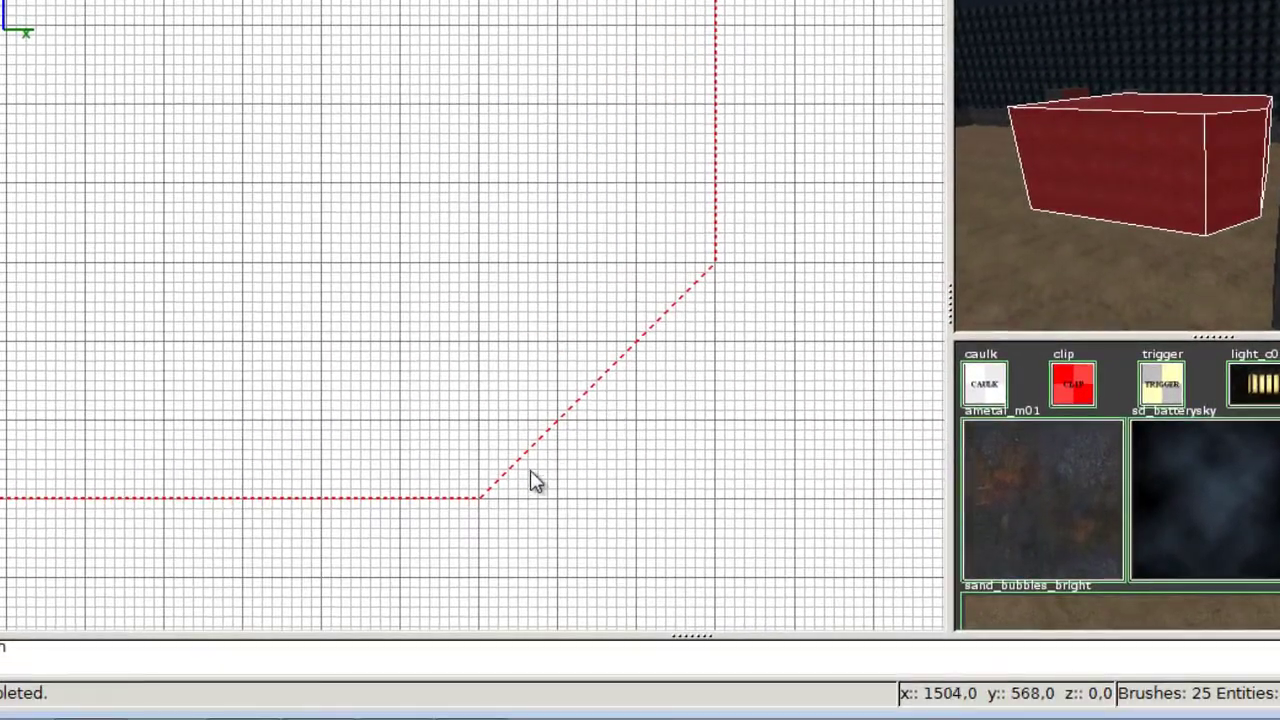
Clip the large brush along a diagonal from (1408, 512) to (576, 1152), discarding the side nearer the map origin
scroll(488, 456, down, 4)
right_drag(429, 318, 571, 452)
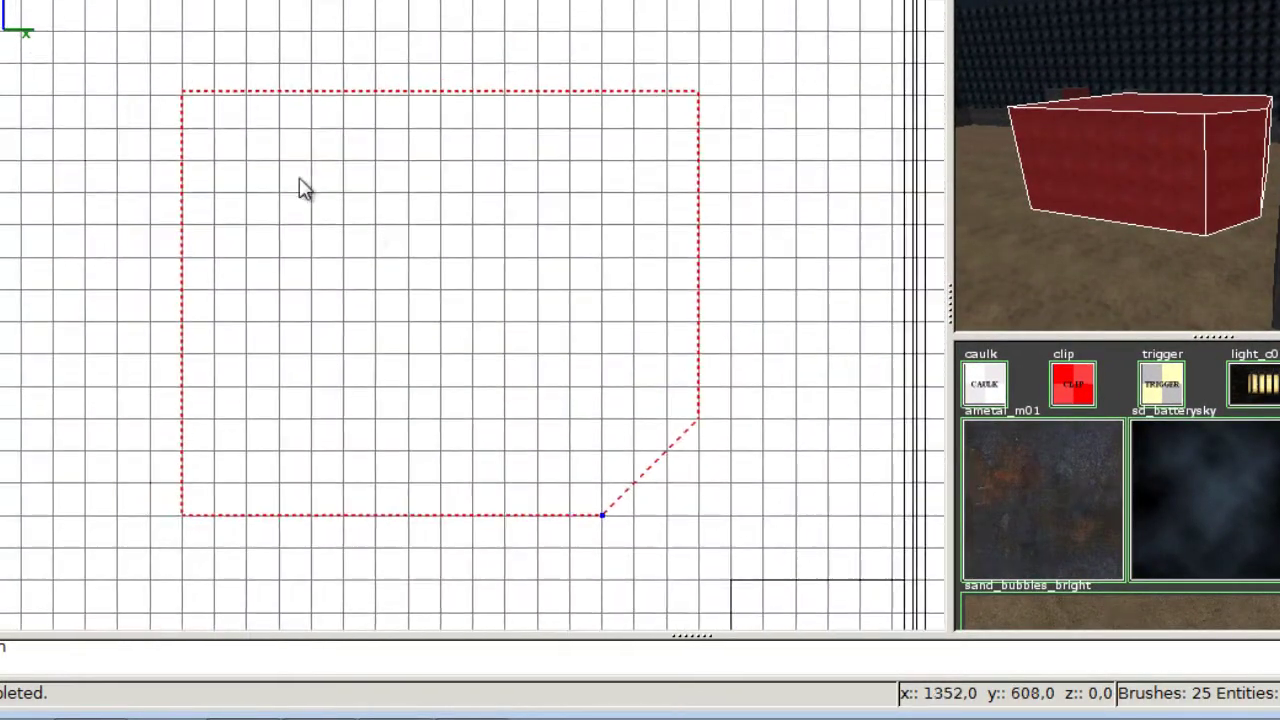
mouse_move(300, 177)
right_down()
mouse_move(460, 248)
mouse_move(536, 265)
right_up()
scroll(329, 186, up, 2)
scroll(333, 195, up, 2)
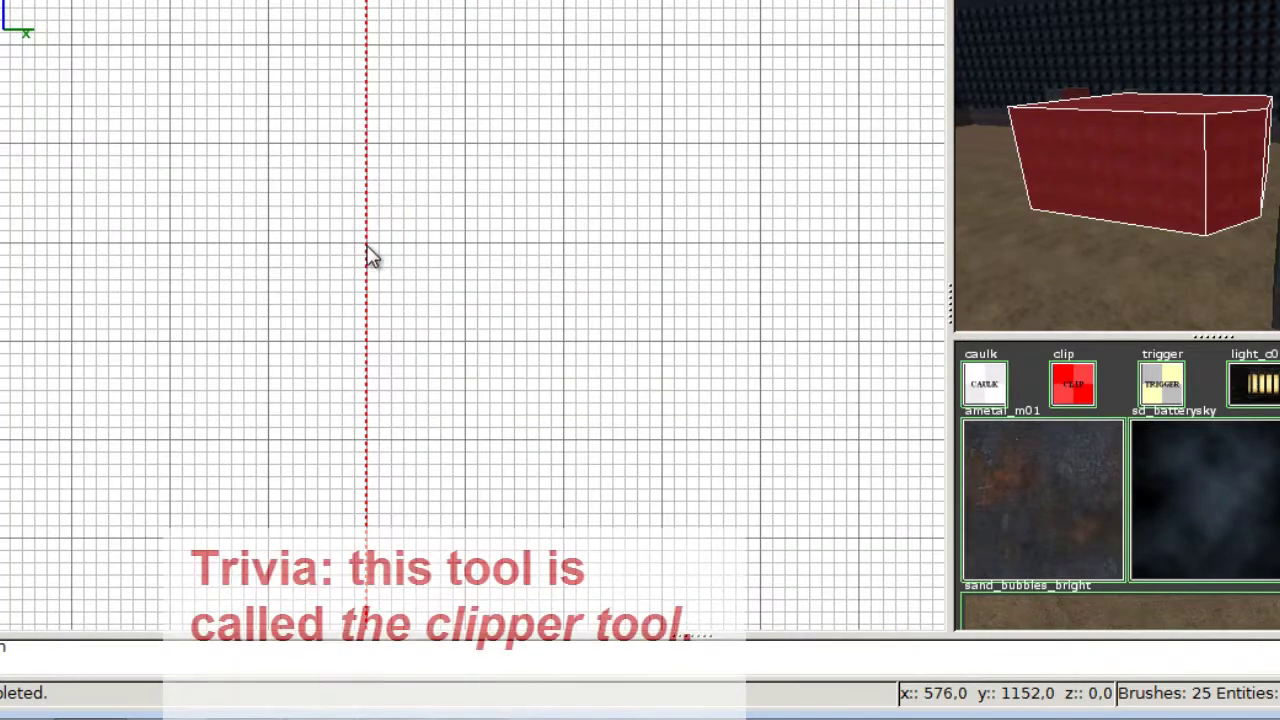
click(366, 243)
key(ctrl+Return)
key(ctrl+Return)
key(ctrl+Return)
key(ctrl+Return)
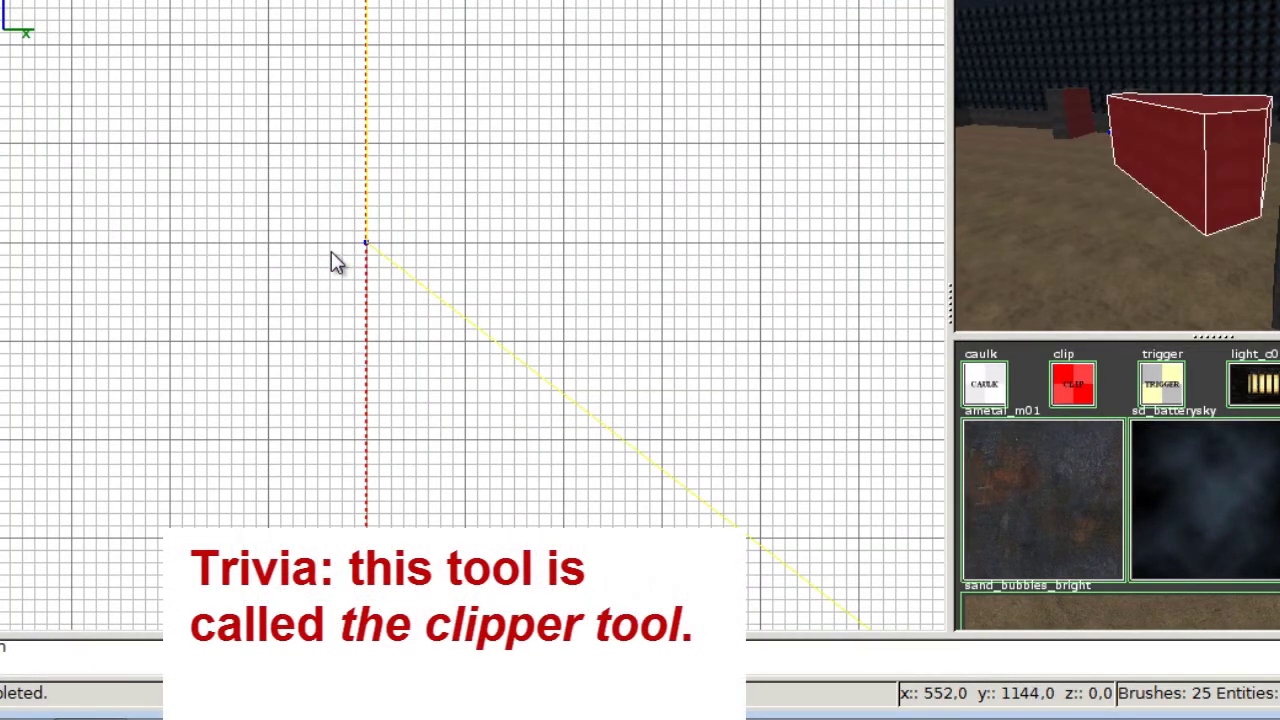
key(Return)
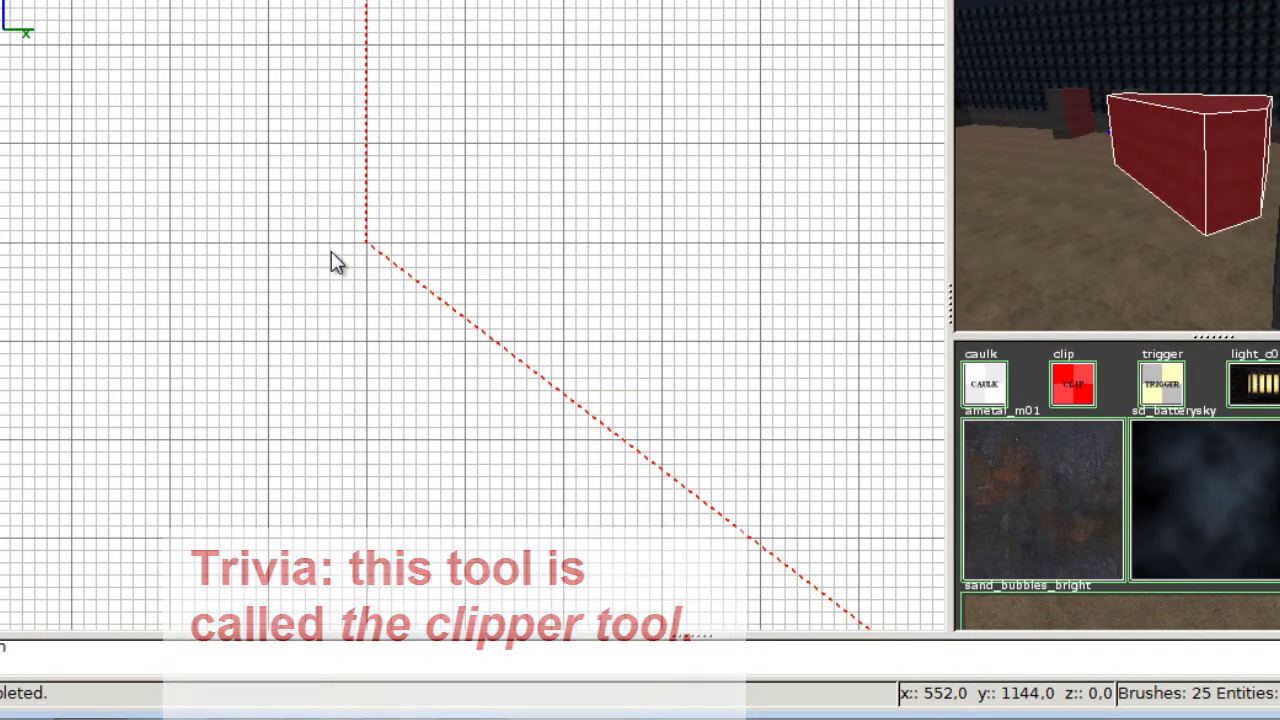
Clip off the brush's far corner along the line from (576, 1152) through (768, 1344)
scroll(500, 200, down, 4)
scroll(547, 177, up, 3)
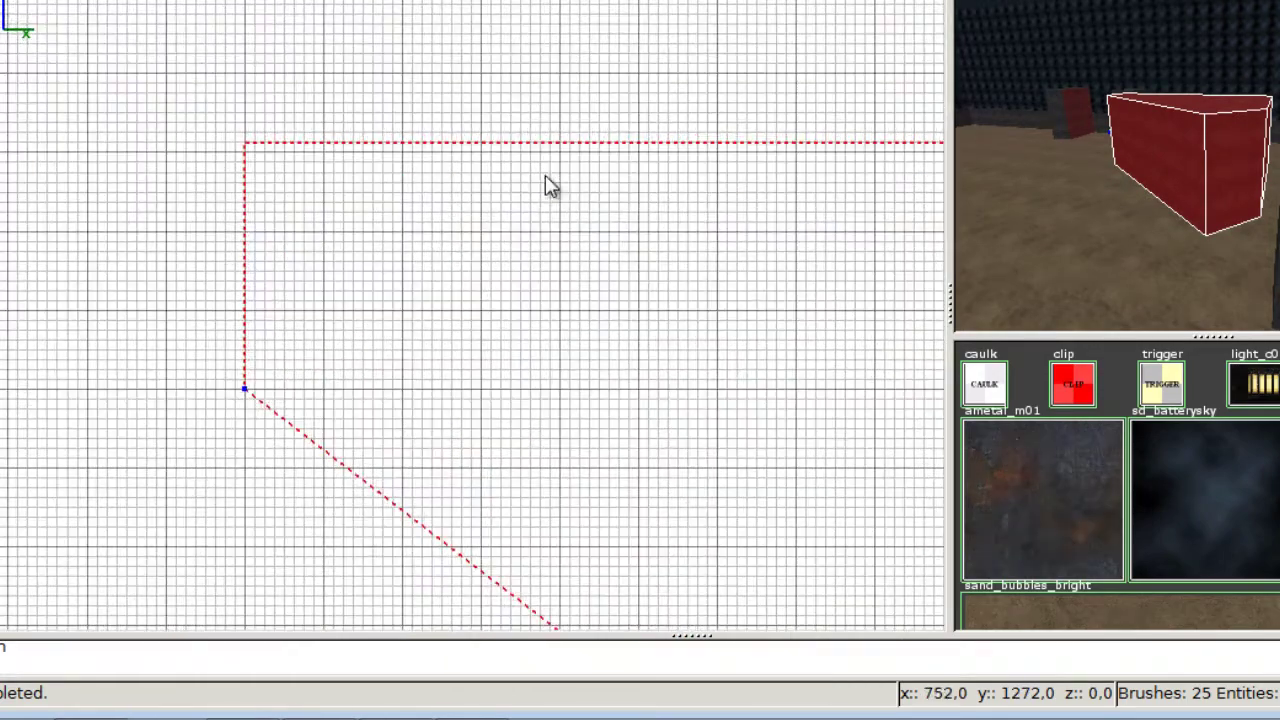
click(481, 152)
key(Return)
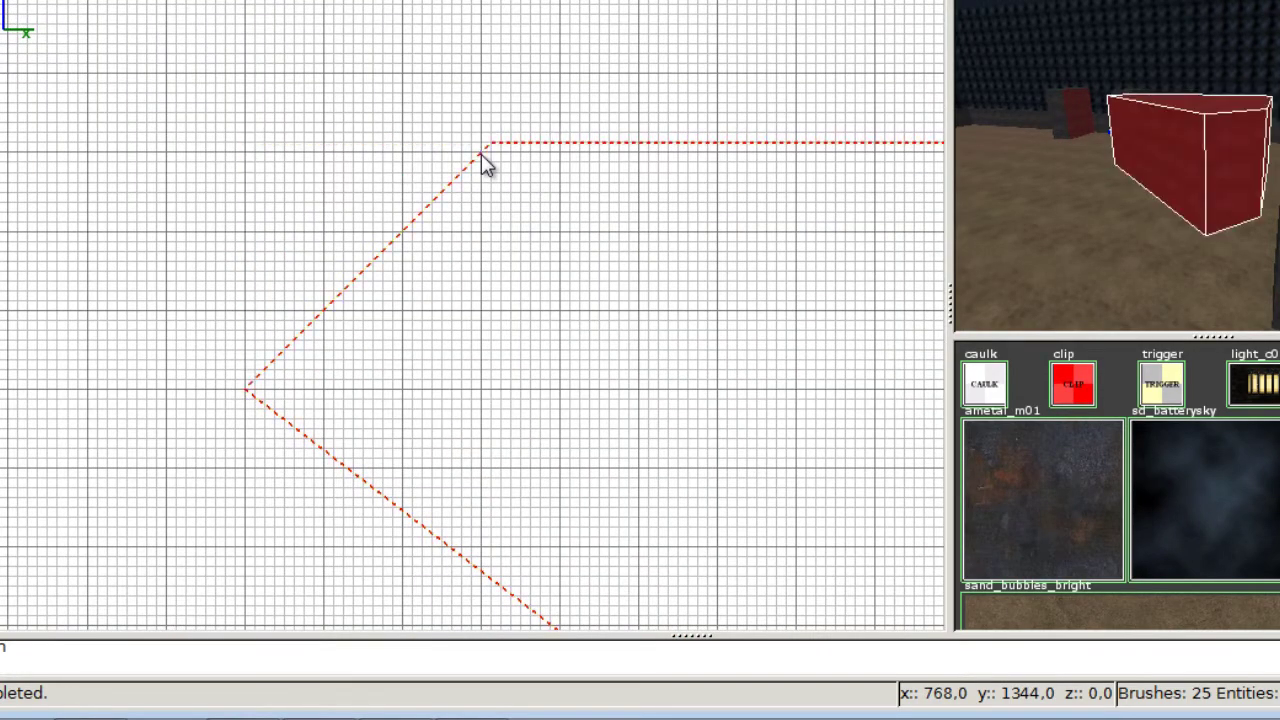
Clip the brush from its far top vertex to (1600, 704), keeping a slanted four-sided block
click(488, 145)
scroll(609, 223, down, 4)
right_drag(609, 223, 359, 5)
scroll(609, 223, up, 7)
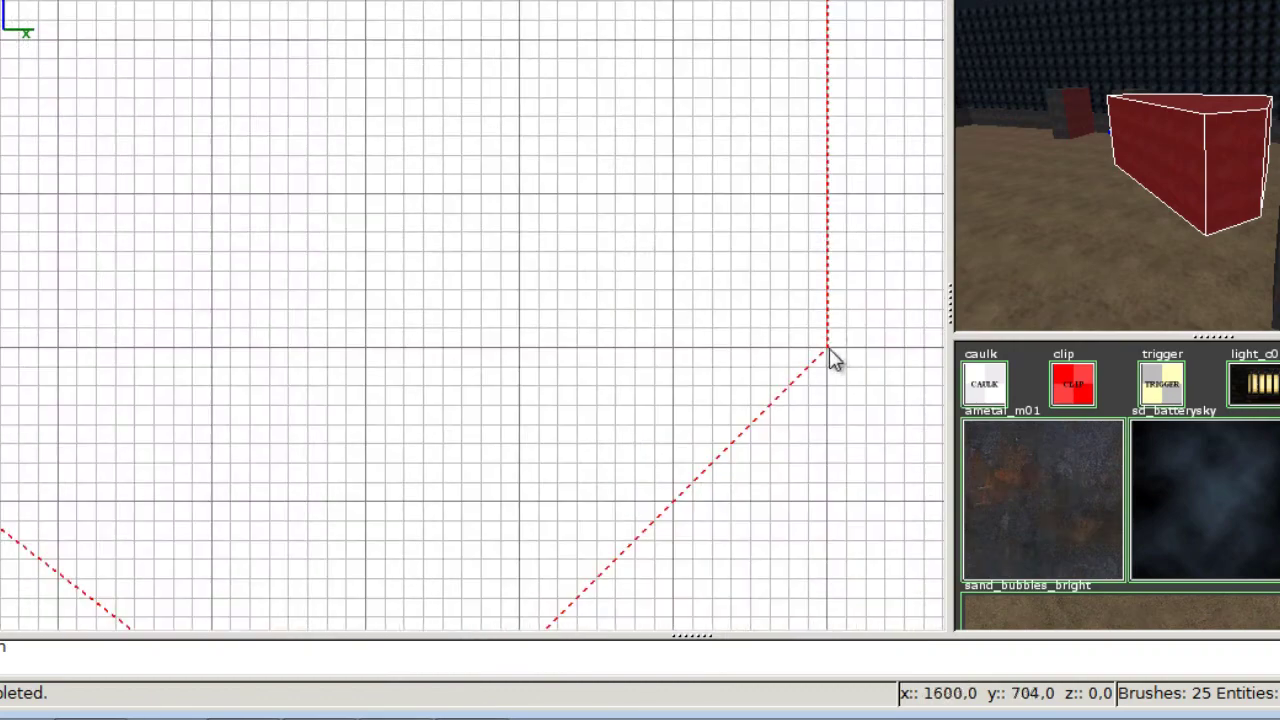
click(828, 350)
key(Return)
right_click(1212, 153)
scroll(1212, 153, down, 3)
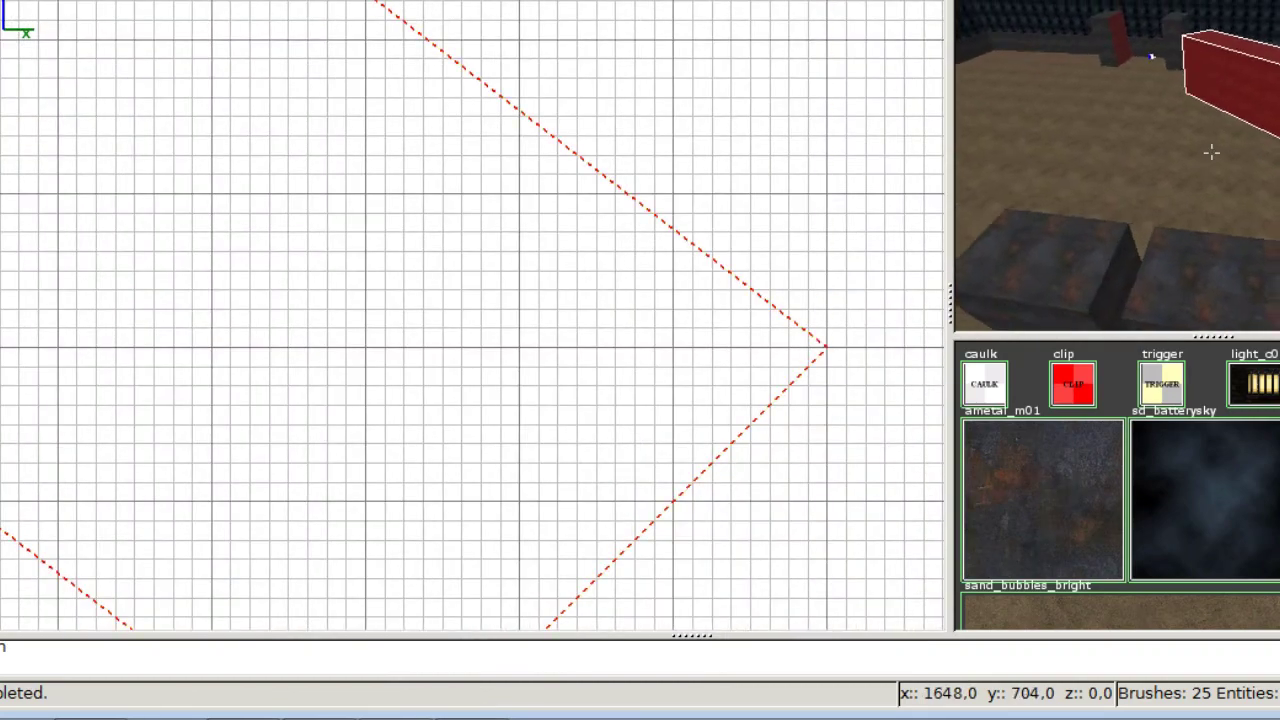
right_click(1212, 153)
Select the slanted block and place a parallel duplicate of it on the side nearer the map origin
key(Escape)
shift+click(1250, 114)
scroll(783, 197, down, 8)
right_drag(609, 204, 824, 166)
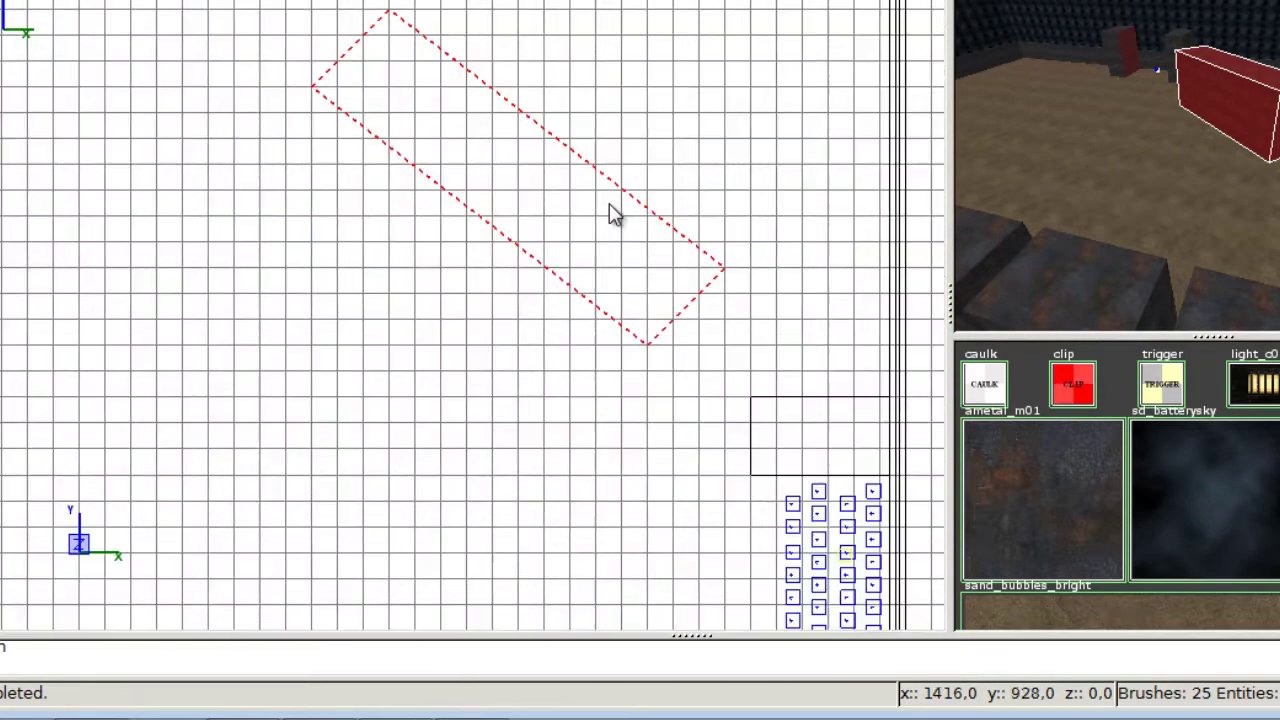
key(space)
mouse_move(606, 226)
mouse_down()
mouse_move(480, 366)
mouse_move(449, 380)
mouse_move(455, 390)
mouse_up()
right_drag(455, 390, 493, 299)
scroll(630, 316, up, 4)
drag(630, 316, 606, 300)
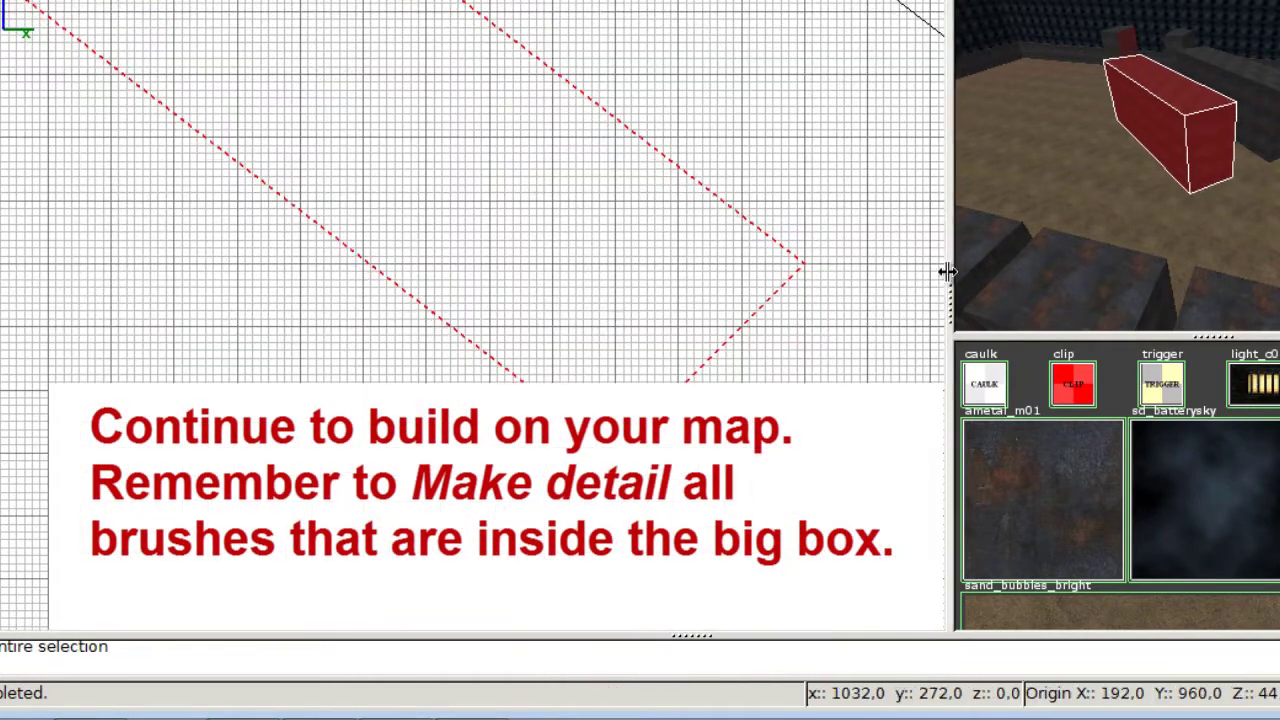
key(Escape)
right_click(1185, 74)
right_click(1185, 74)
scroll(838, 238, down, 3)
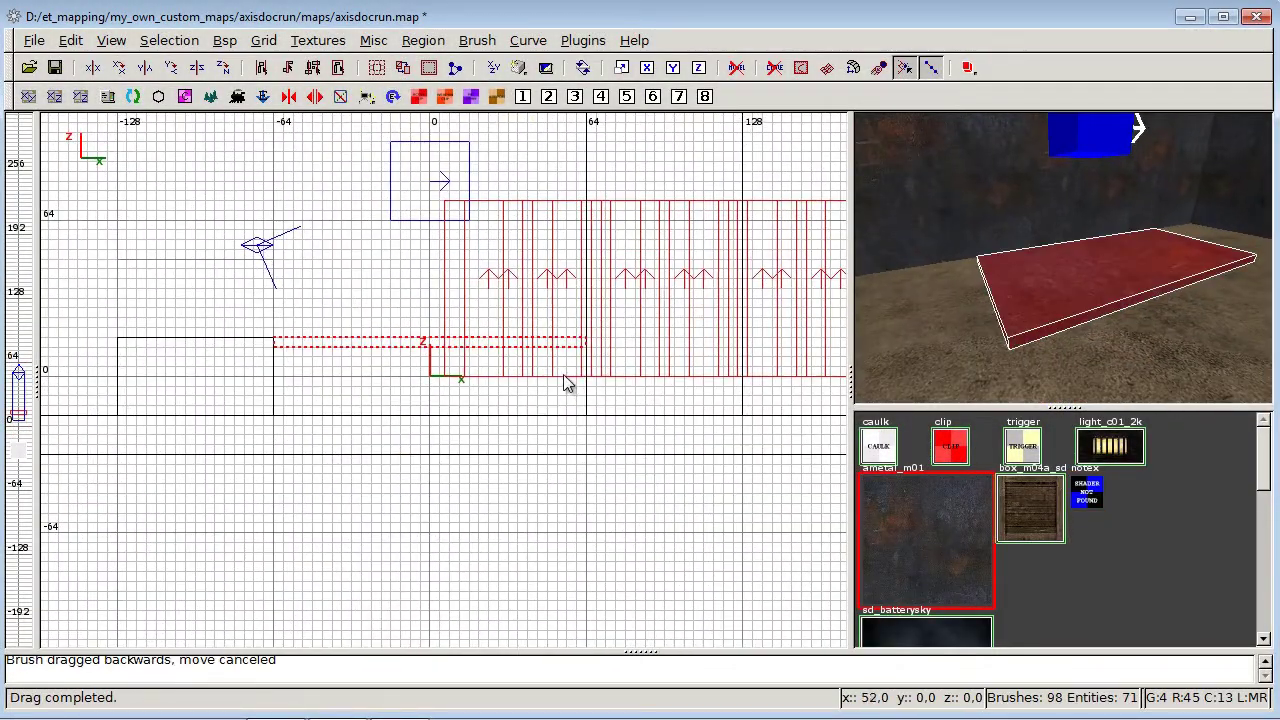
Place a base brush of about 112 x 48 units beneath the thin tabletop brush, inset evenly from its edges
right_drag(563, 374, 529, 369)
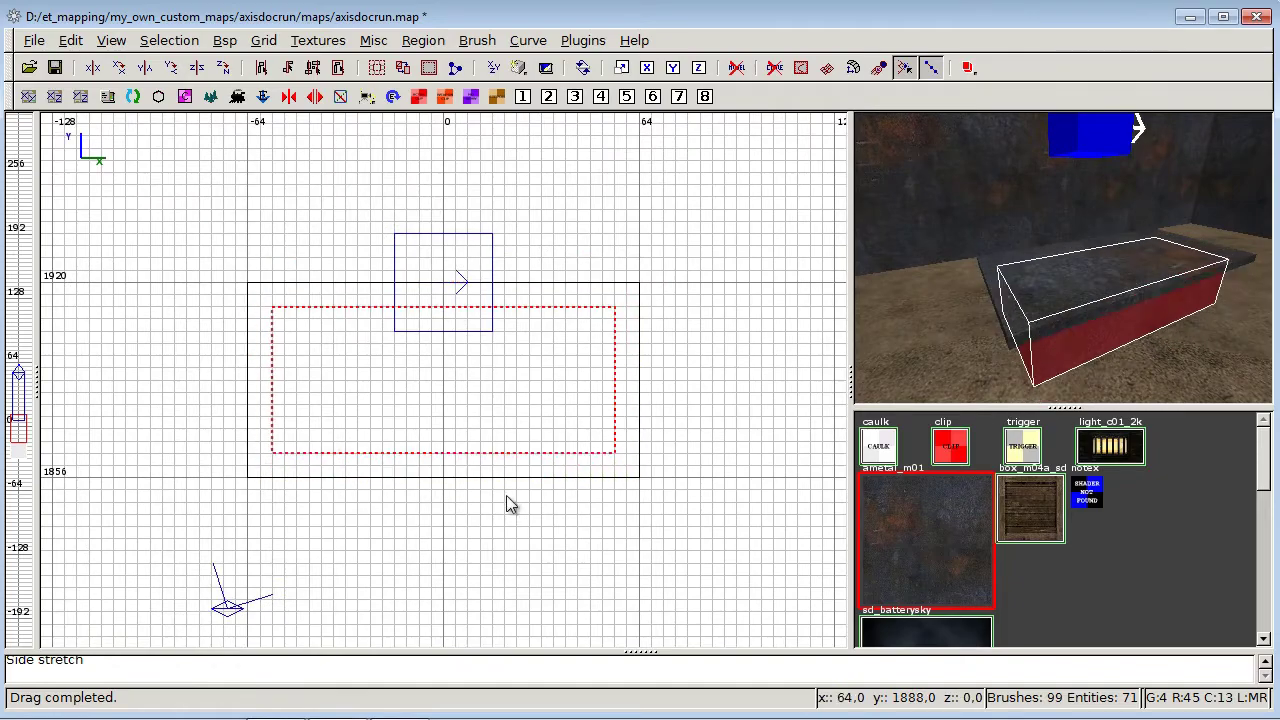
shift+click(477, 305)
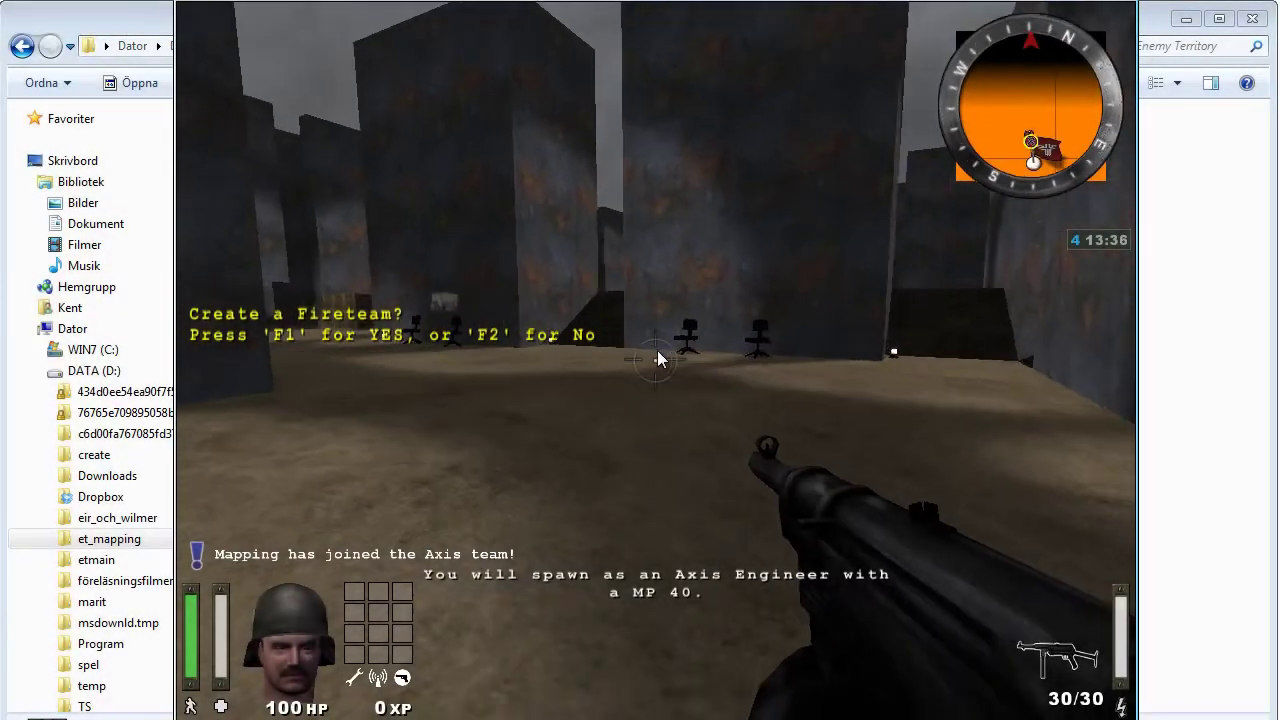
Switch the Axis player to the Soldier class with a mortar in the Enemy Territory test game and respawn
key(w)
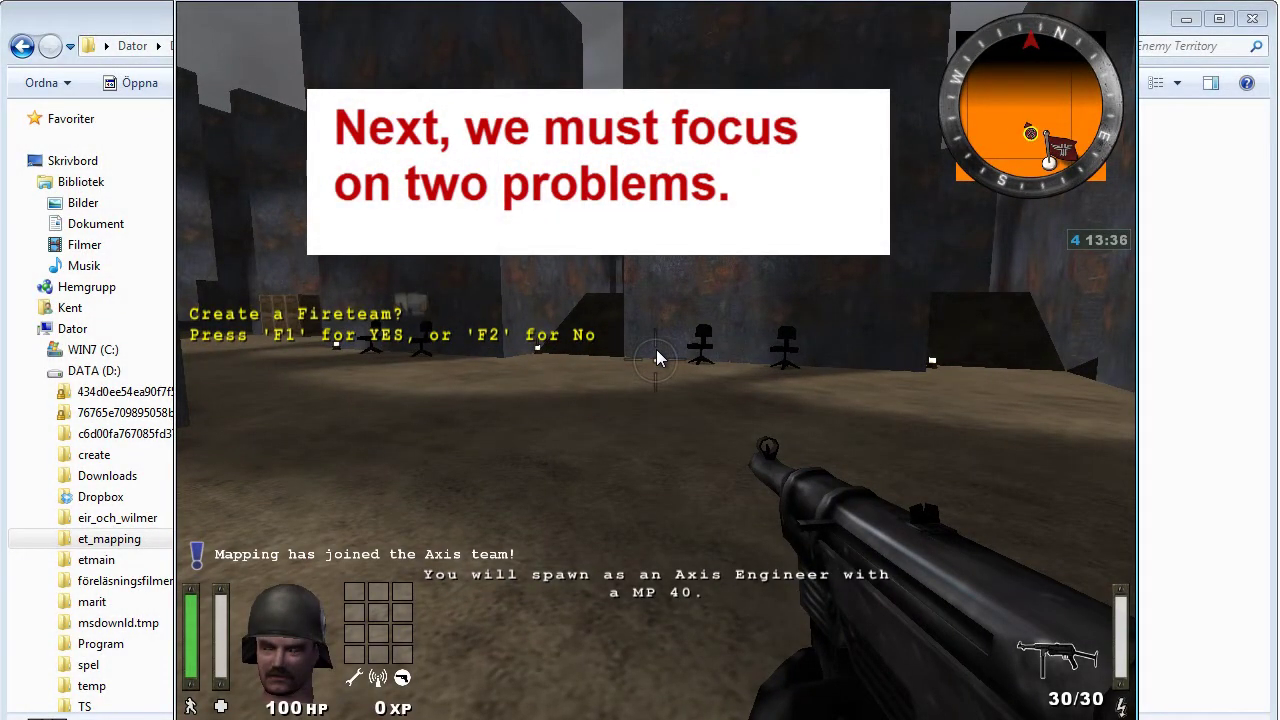
key(l)
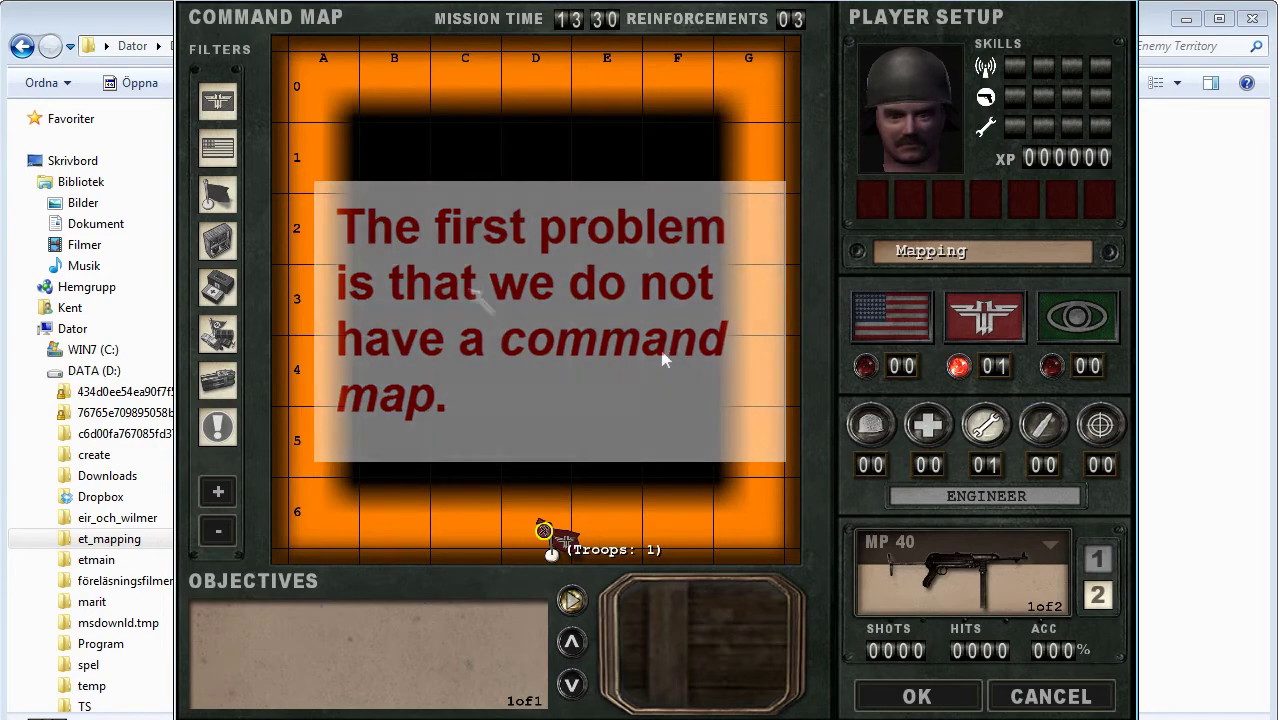
click(907, 571)
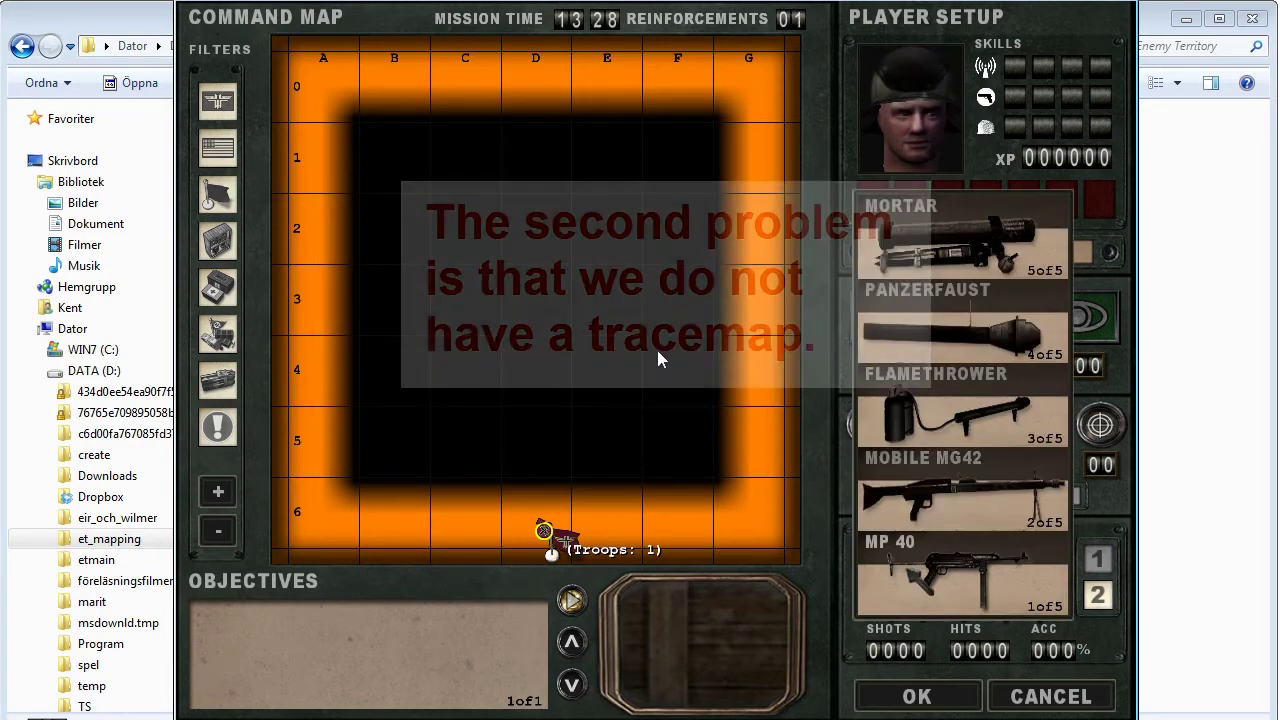
click(943, 251)
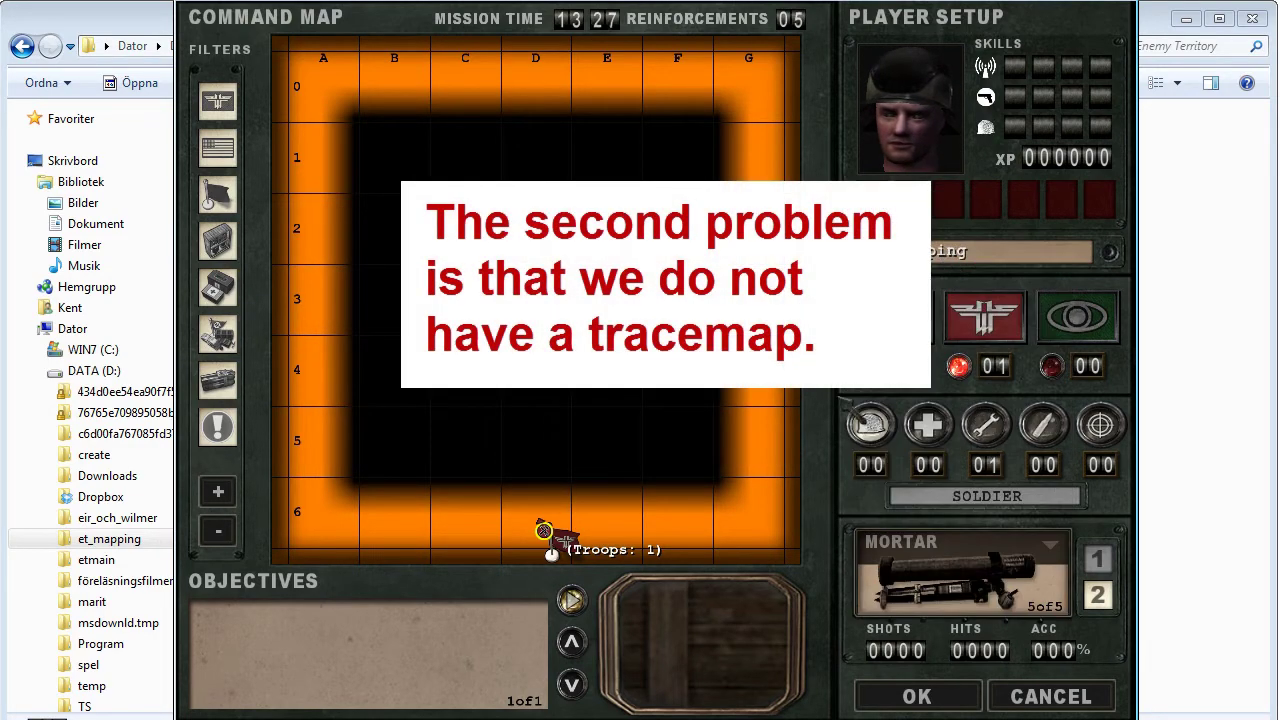
click(910, 696)
key(k)
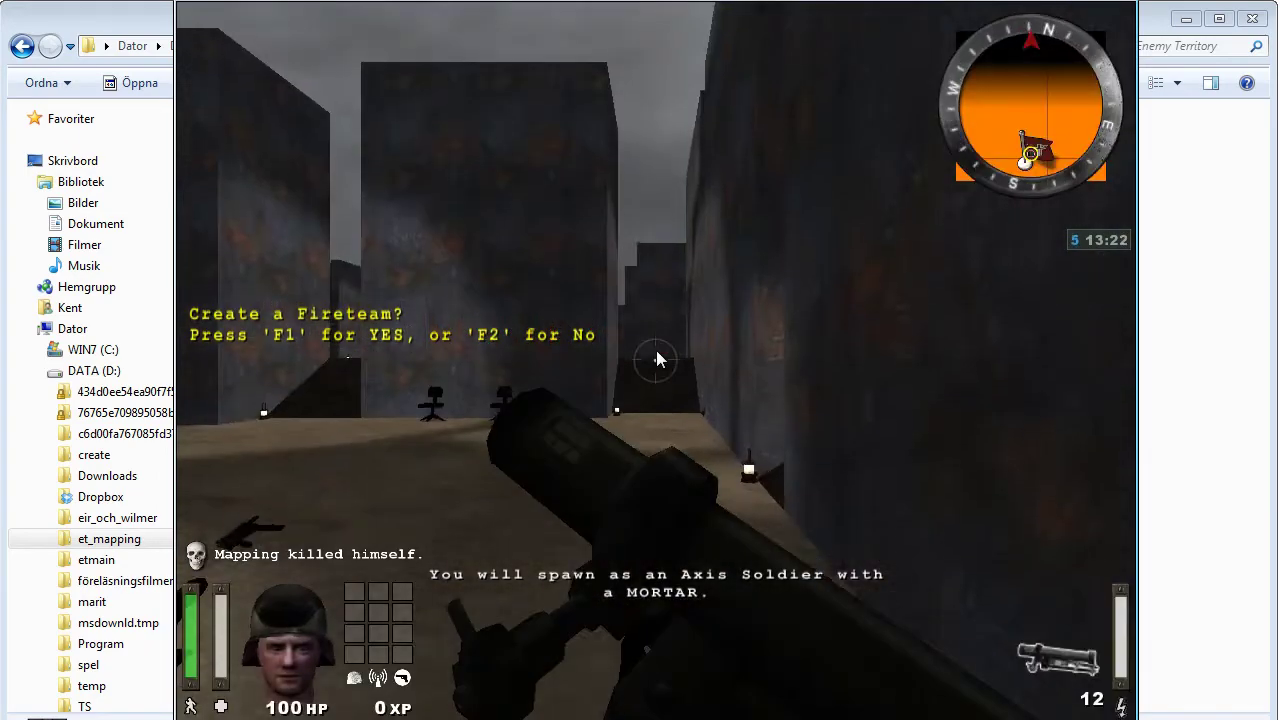
Walk to the open ground between the buildings, deploy the mortar and fire a test round
key(shift+w)
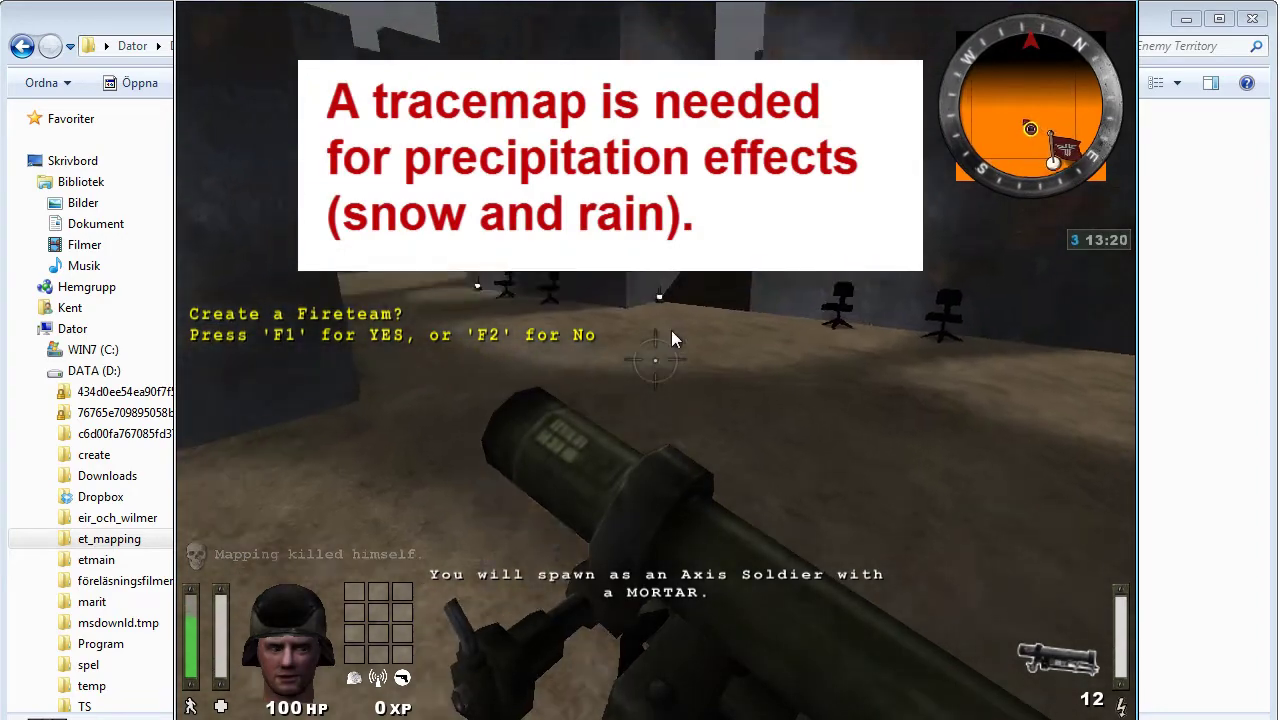
key(shift+w)
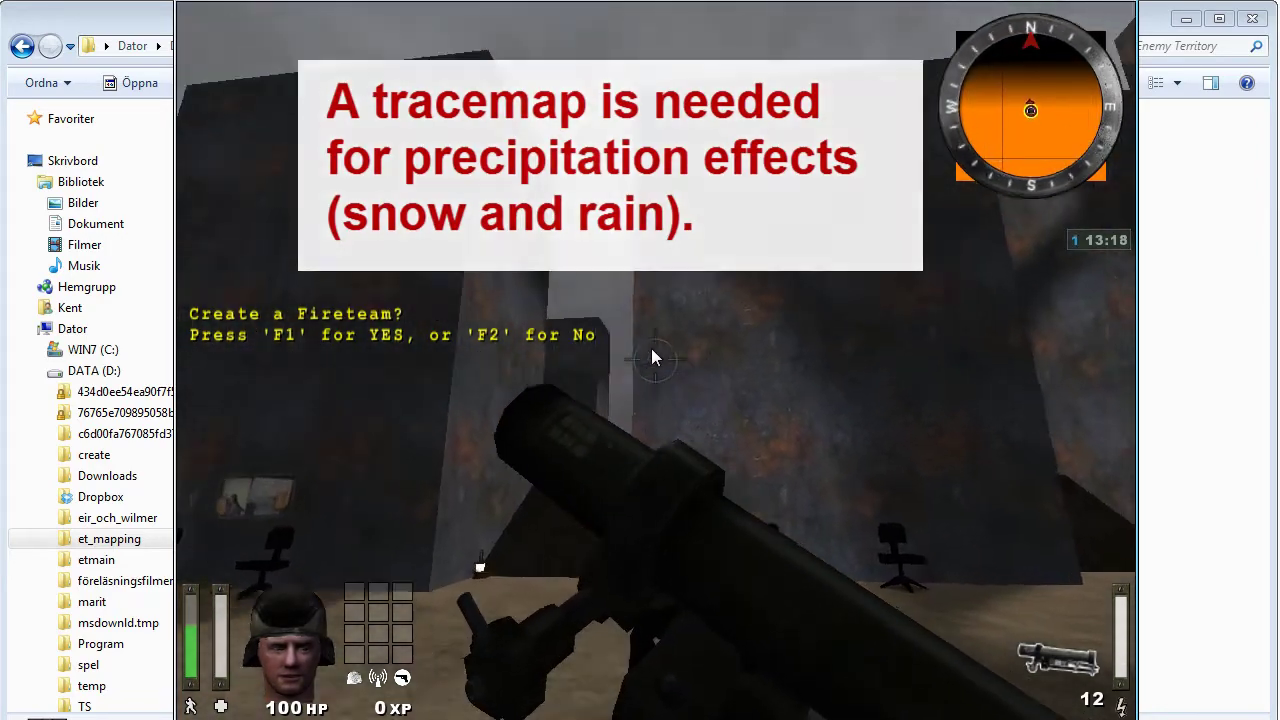
key(a)
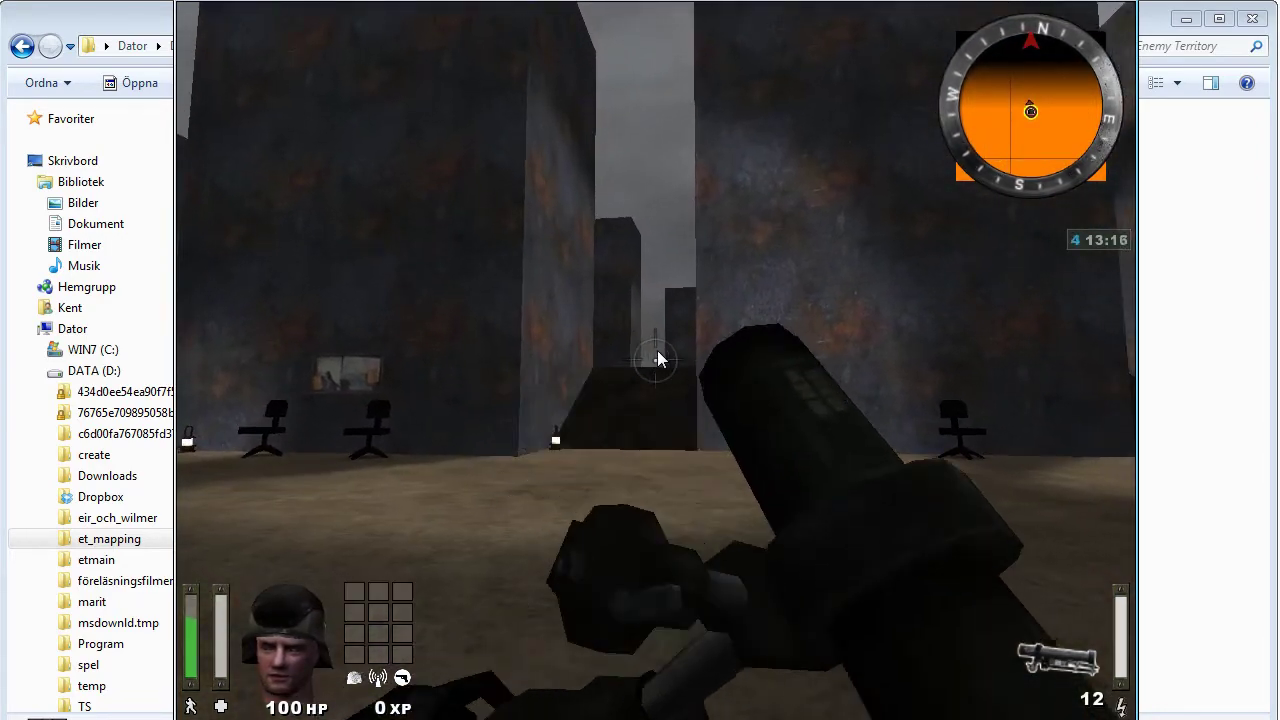
right_click(657, 350)
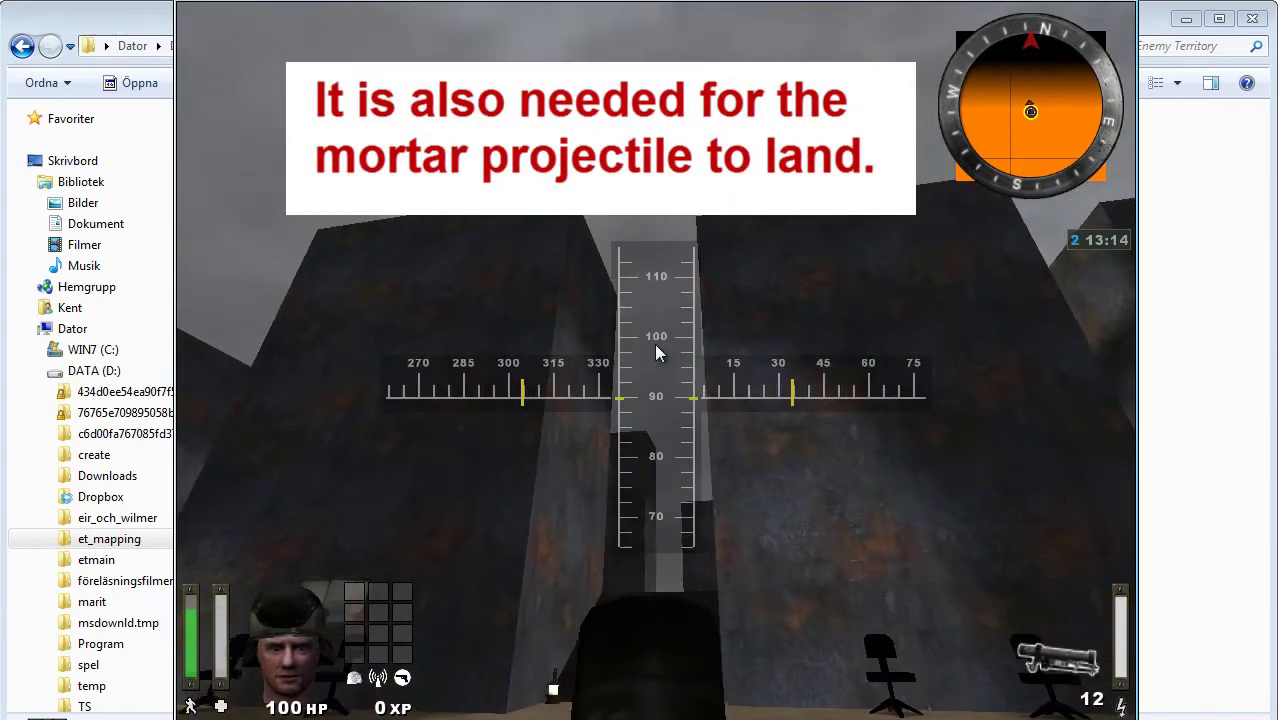
click(656, 350)
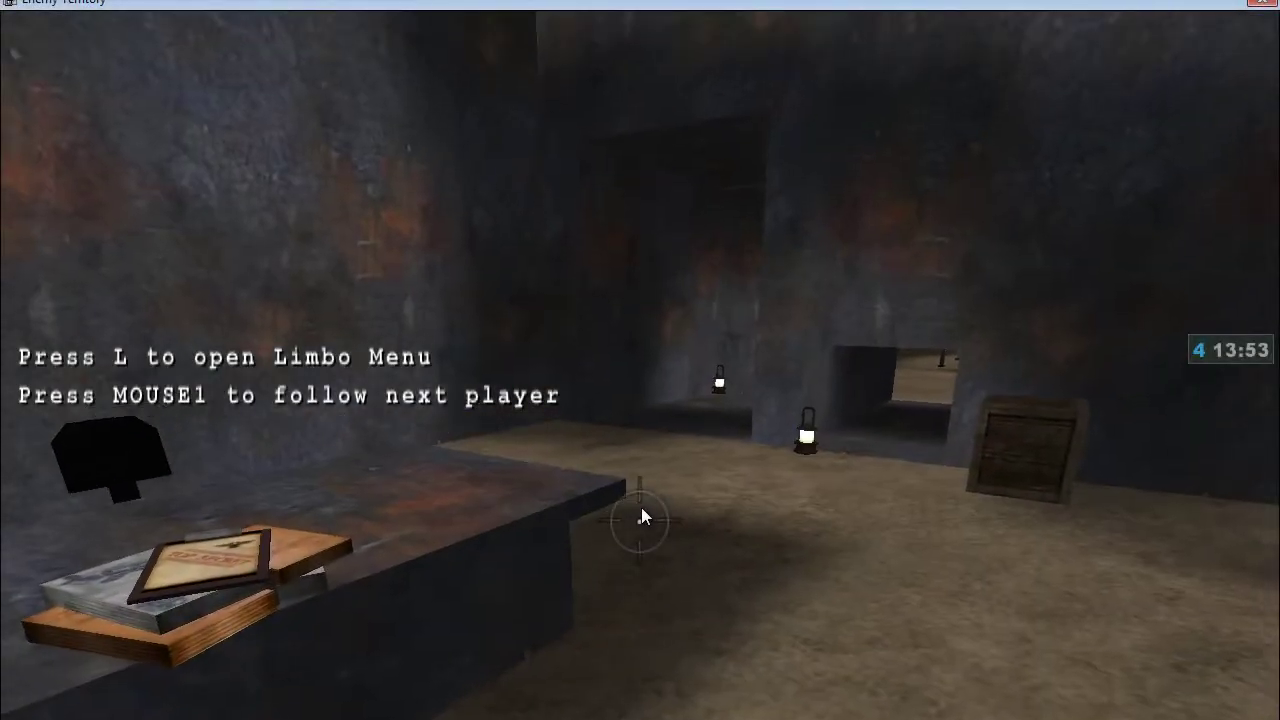
Run the console commands developer 1 and generateTracemap for the loaded map
key(grave)
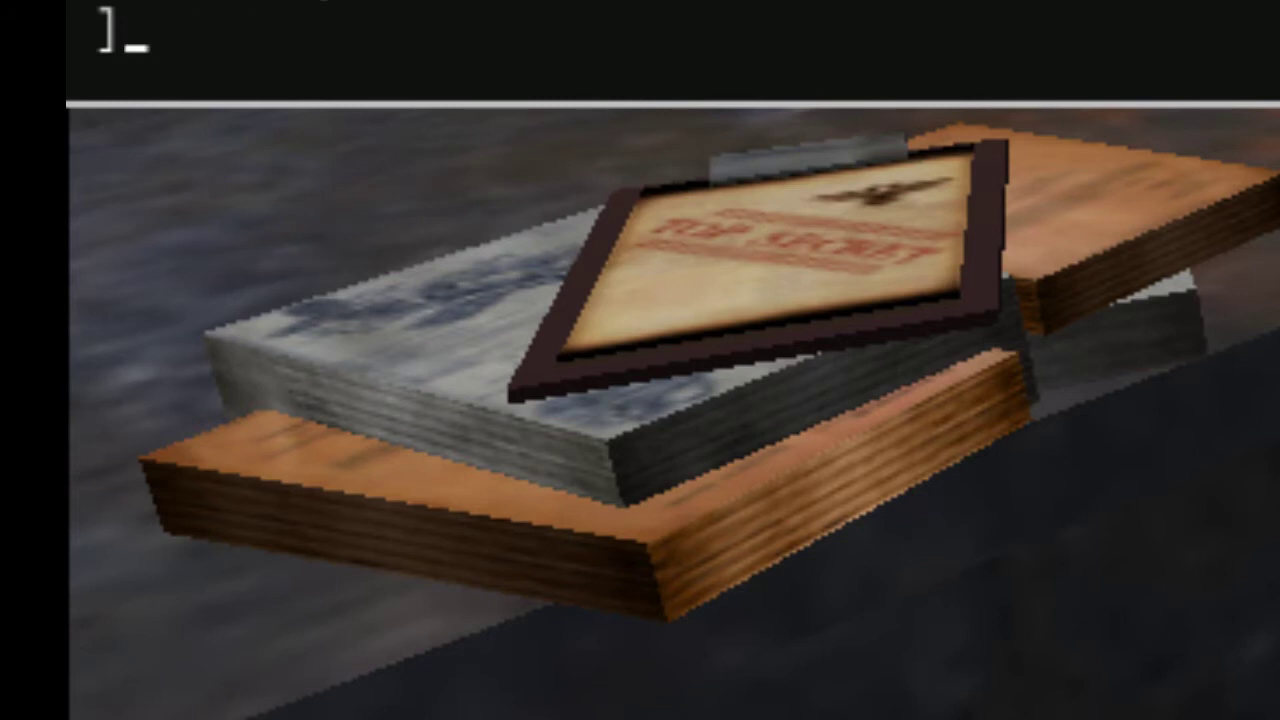
text(generateTracemap)
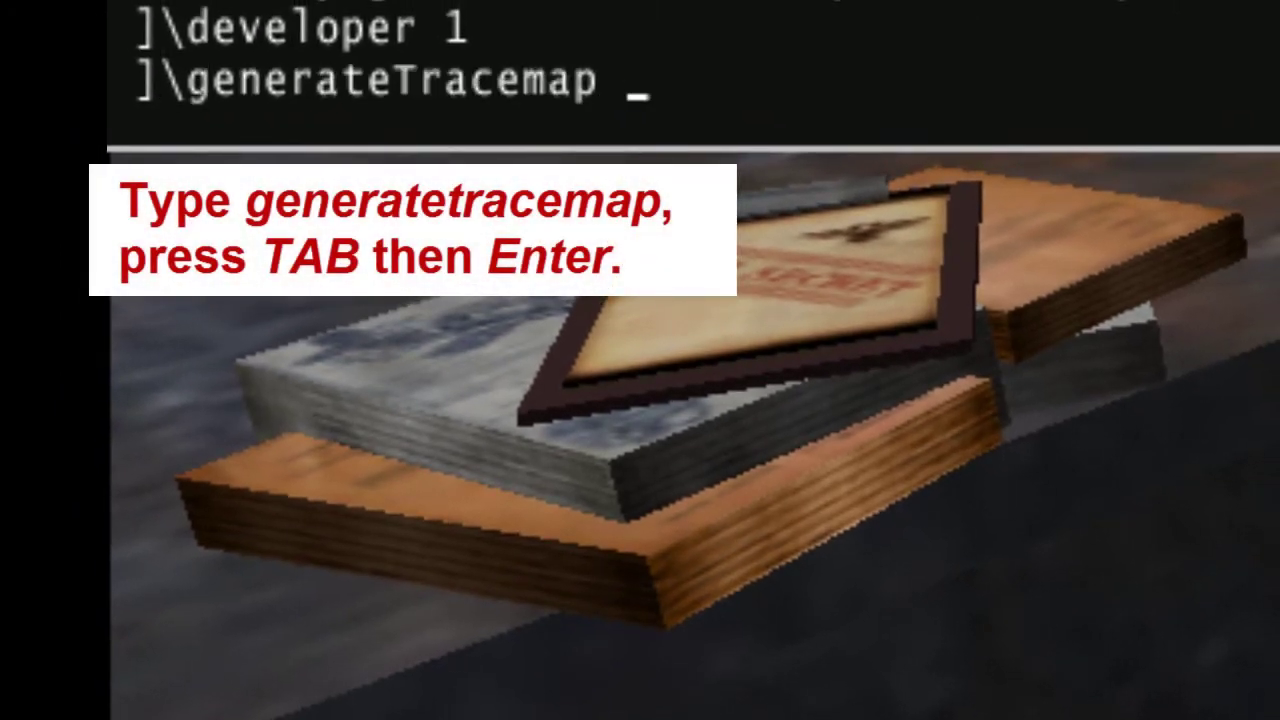
key(Return)
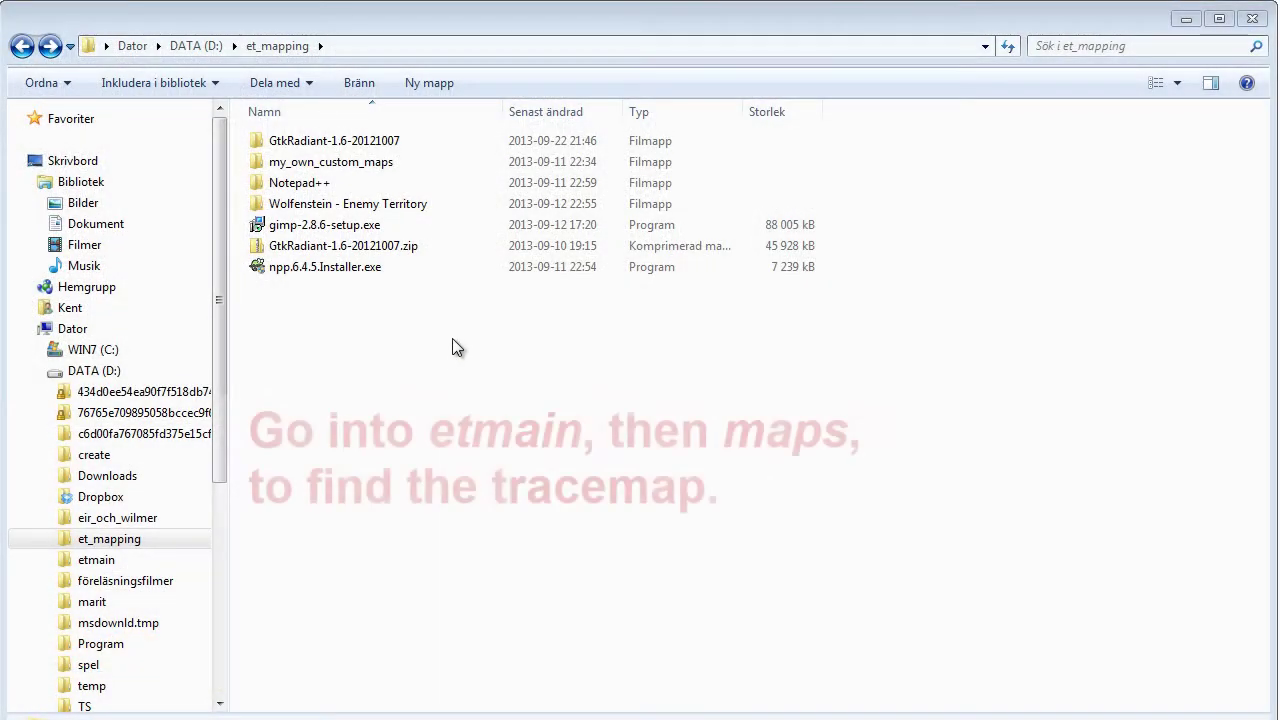
Cut axisdocrun_tracemap.tga from the etmain\maps folder inside Wolfenstein - Enemy Territory using Windows Explorer
double_click(393, 206)
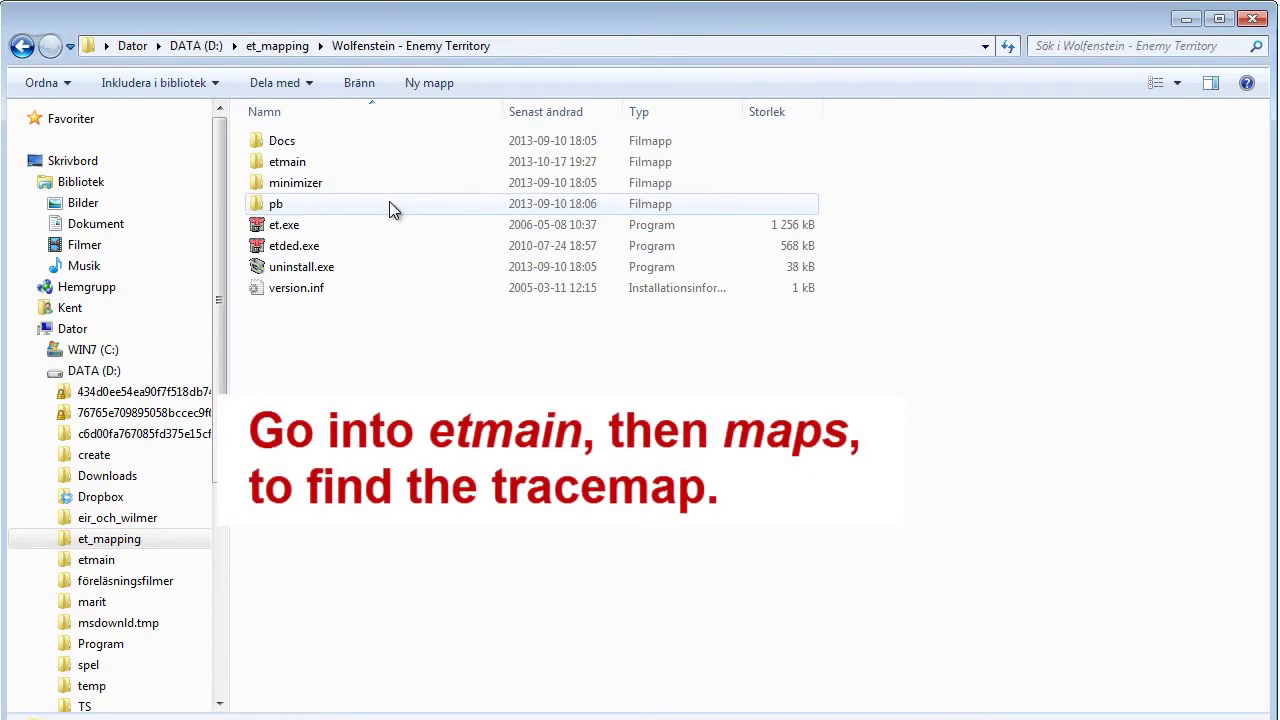
double_click(340, 161)
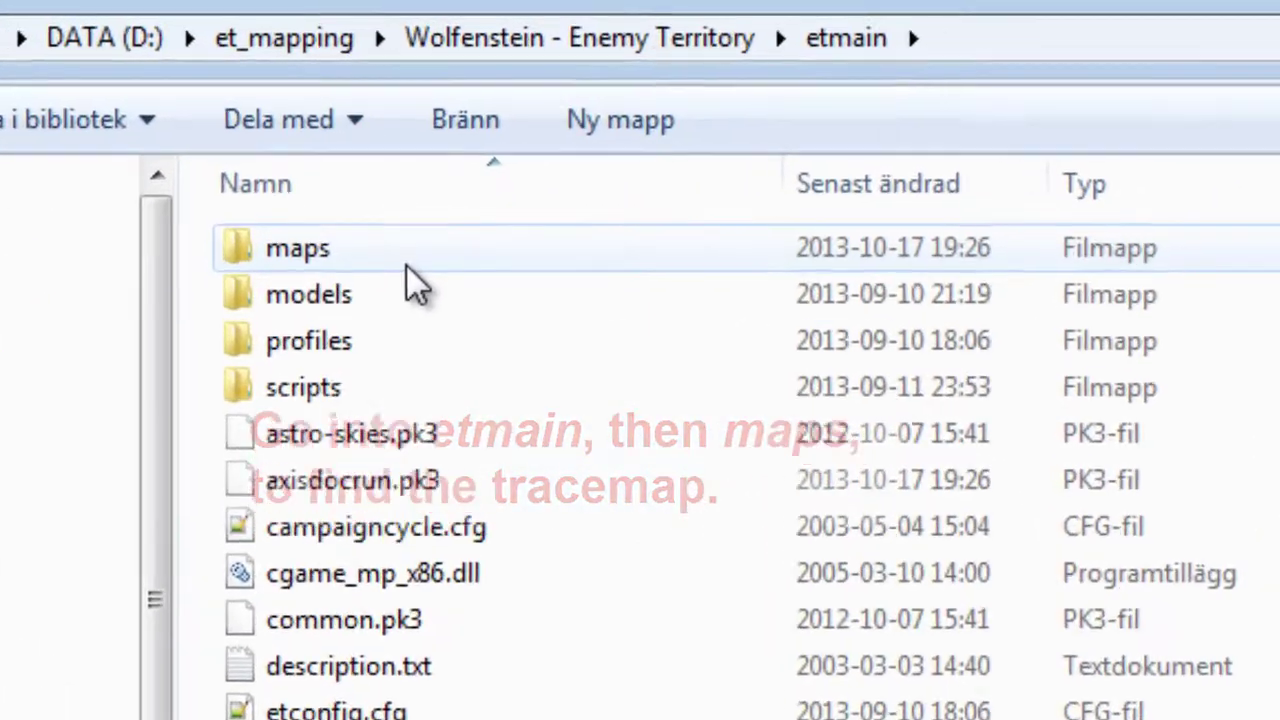
double_click(406, 264)
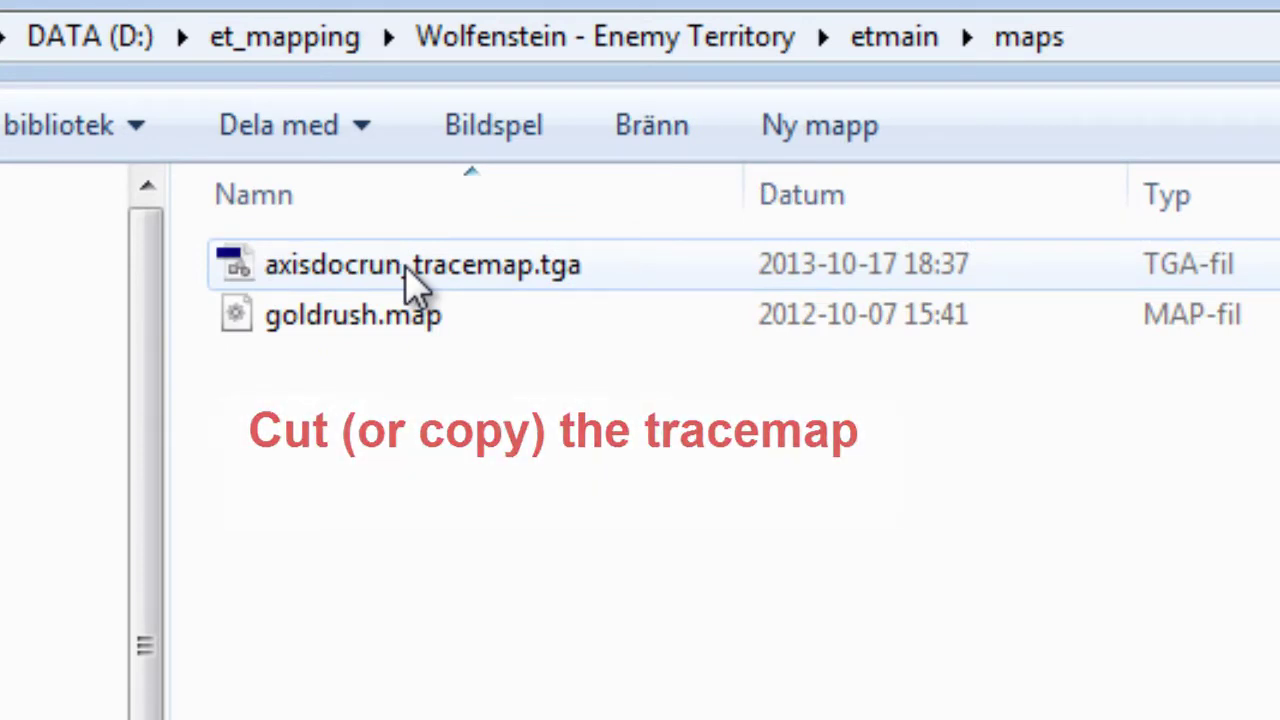
click(532, 278)
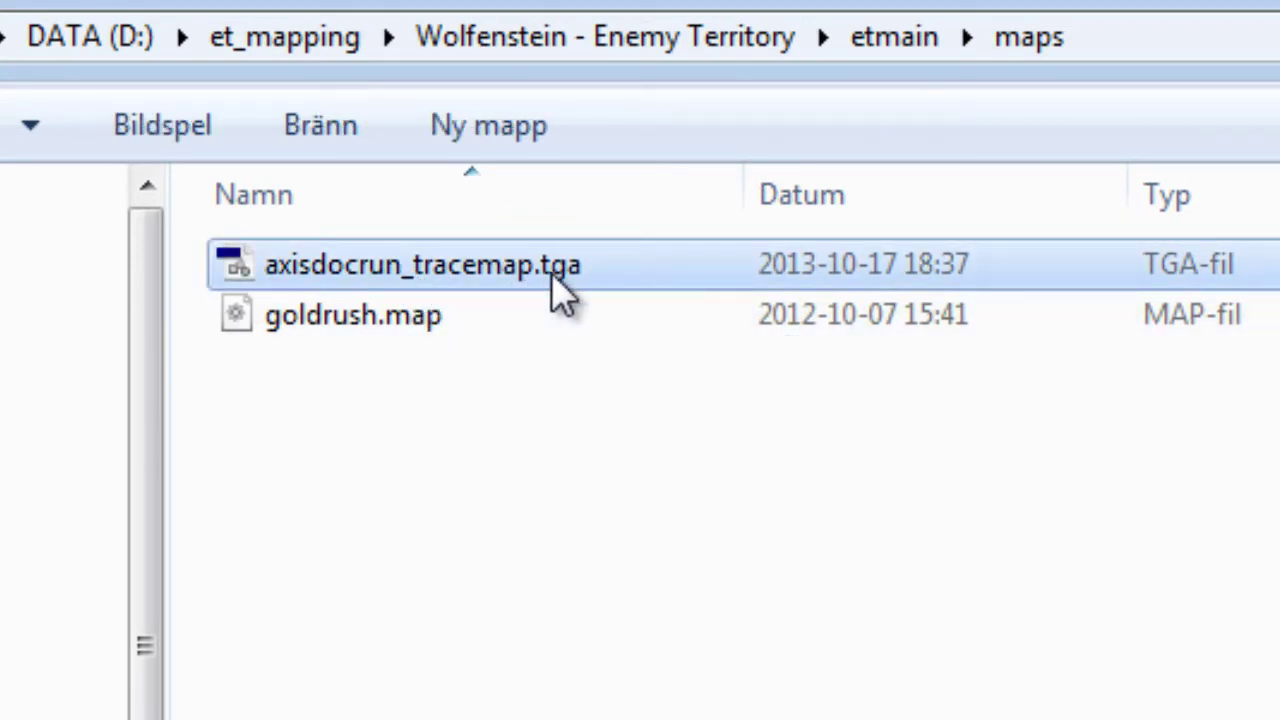
right_click(562, 292)
key(ctrl+x)
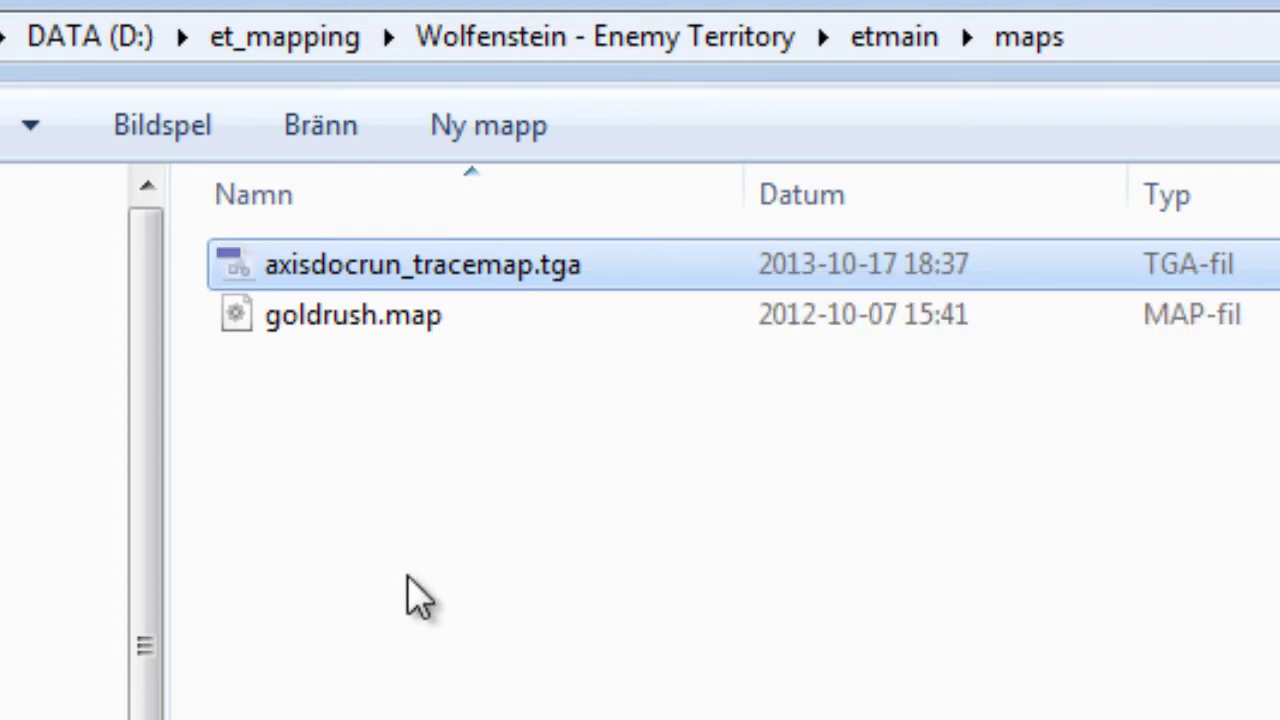
Paste the tracemap file into the my_own_custom_maps\axisdocrun\maps folder
key(BackSpace)
key(BackSpace)
key(BackSpace)
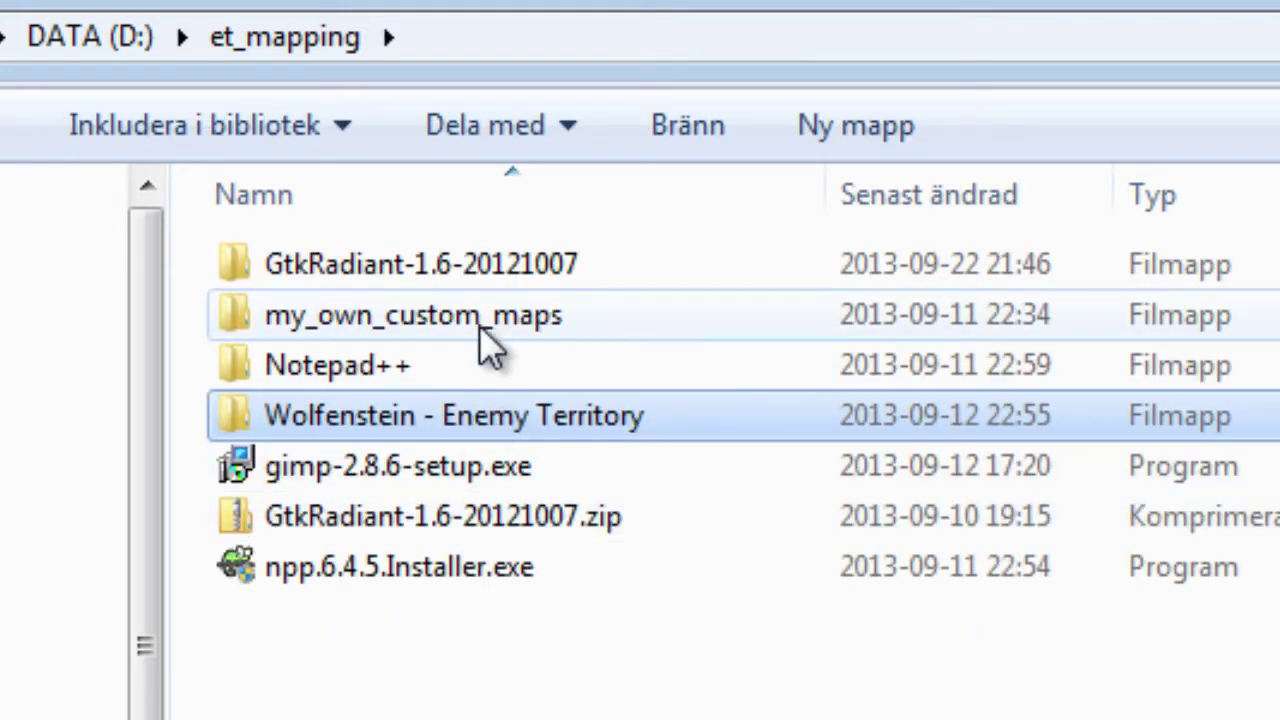
double_click(477, 318)
double_click(432, 270)
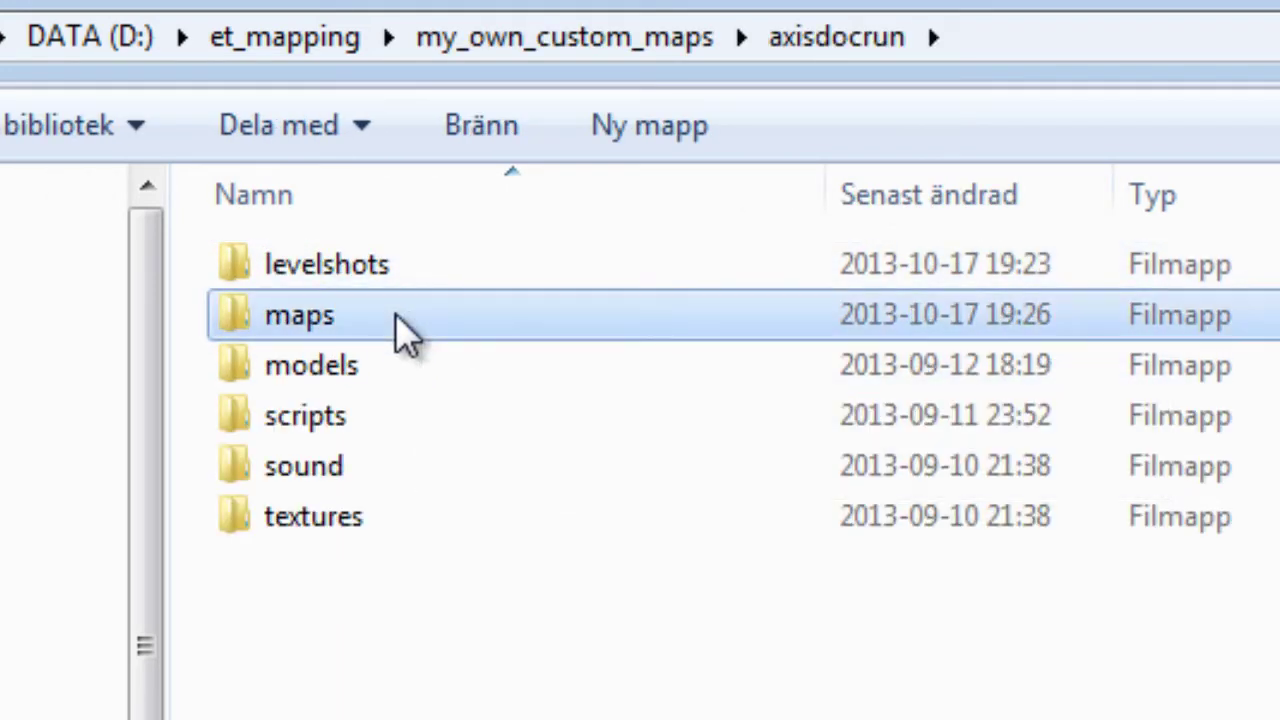
double_click(395, 313)
right_click(410, 677)
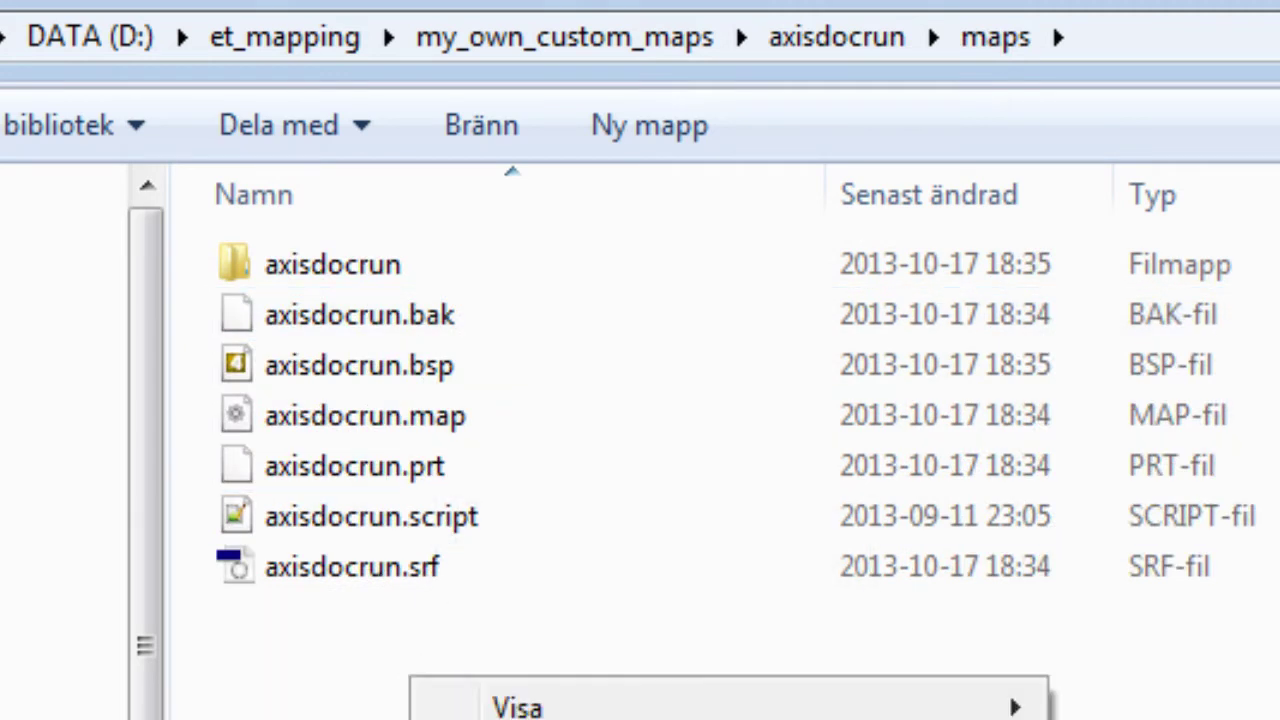
key(ctrl+v)
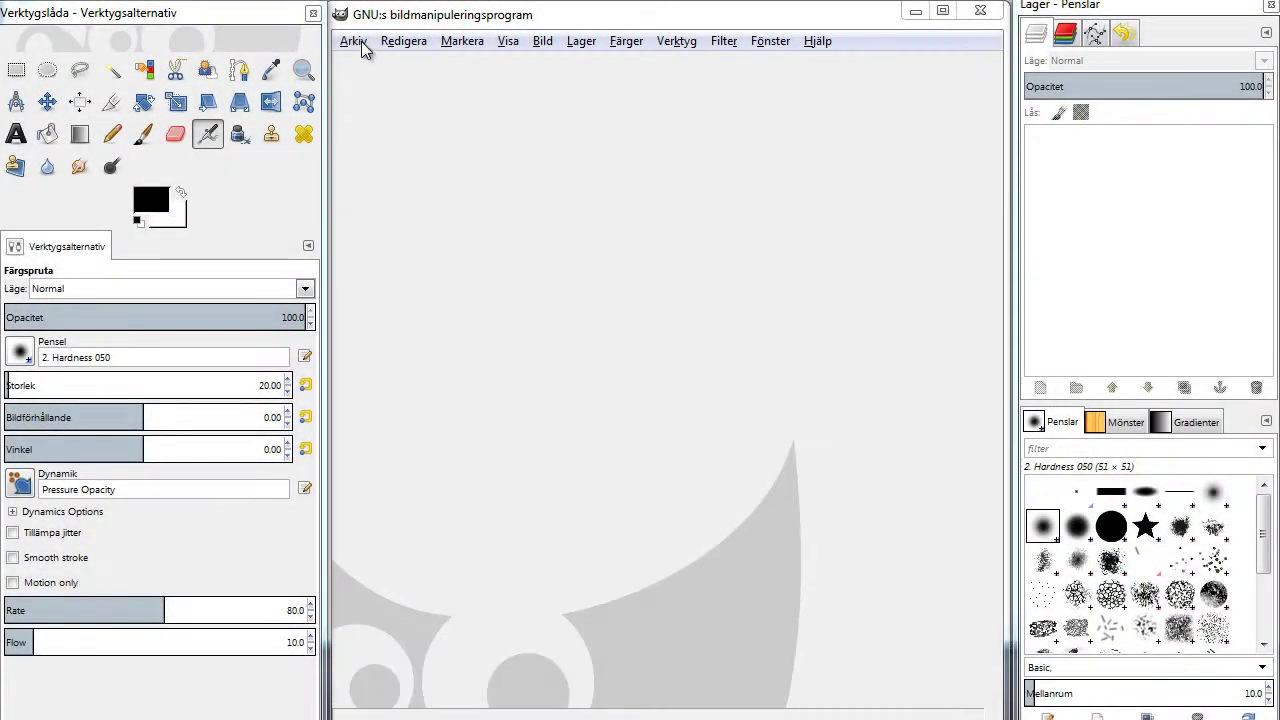
Open axisdocrun_tracemap.tga from the axisdocrun\maps folder in GIMP
click(353, 41)
click(372, 106)
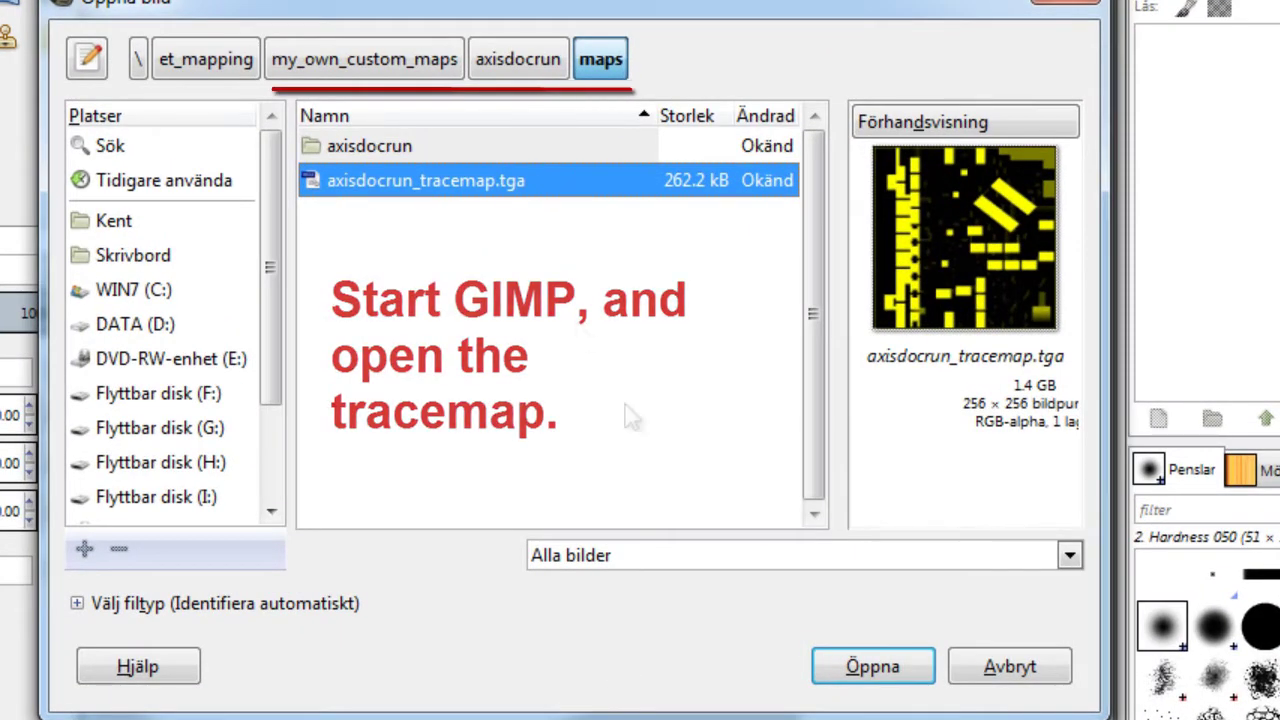
click(866, 666)
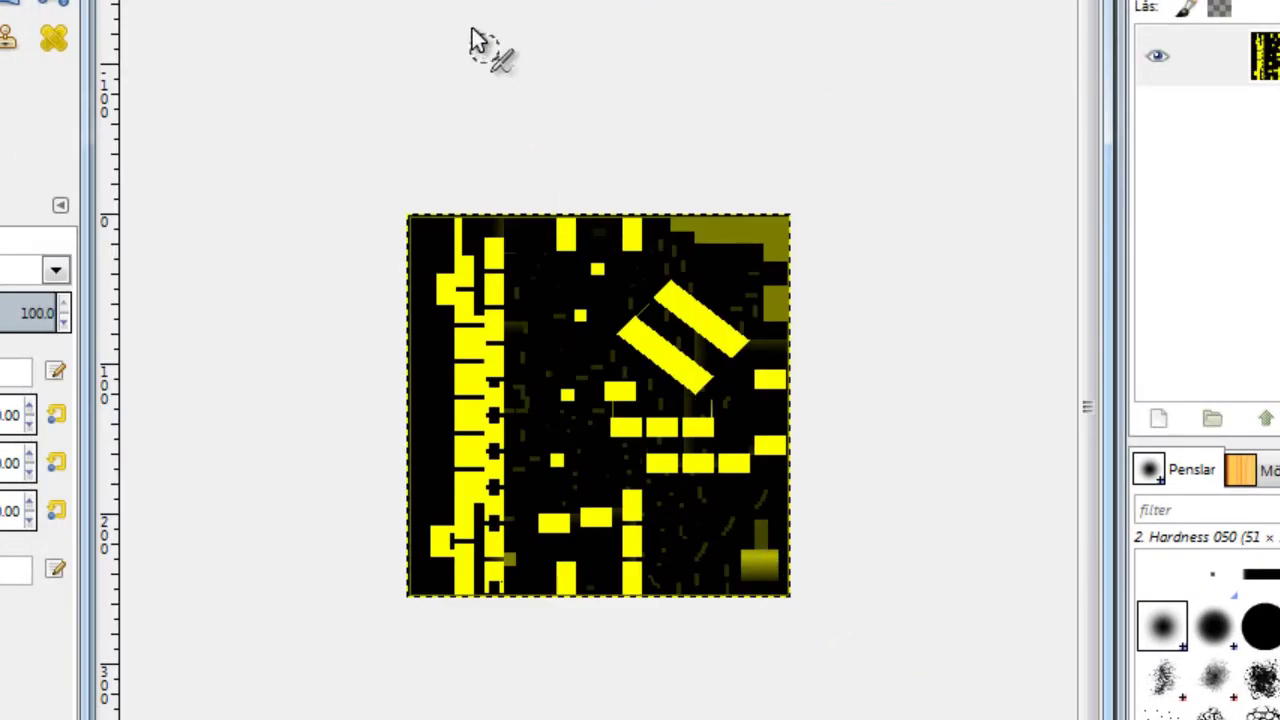
Scale the tracemap image to a square 256 x 256 pixels
click(410, 2)
click(456, 172)
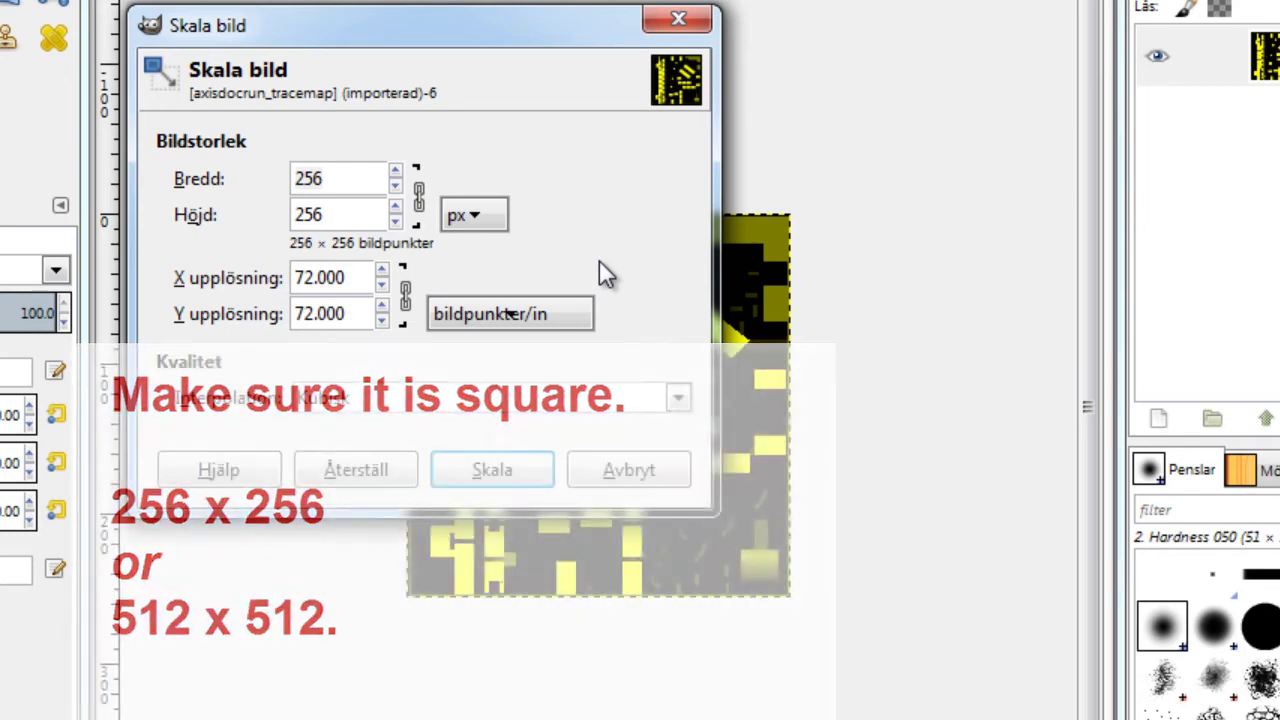
click(488, 471)
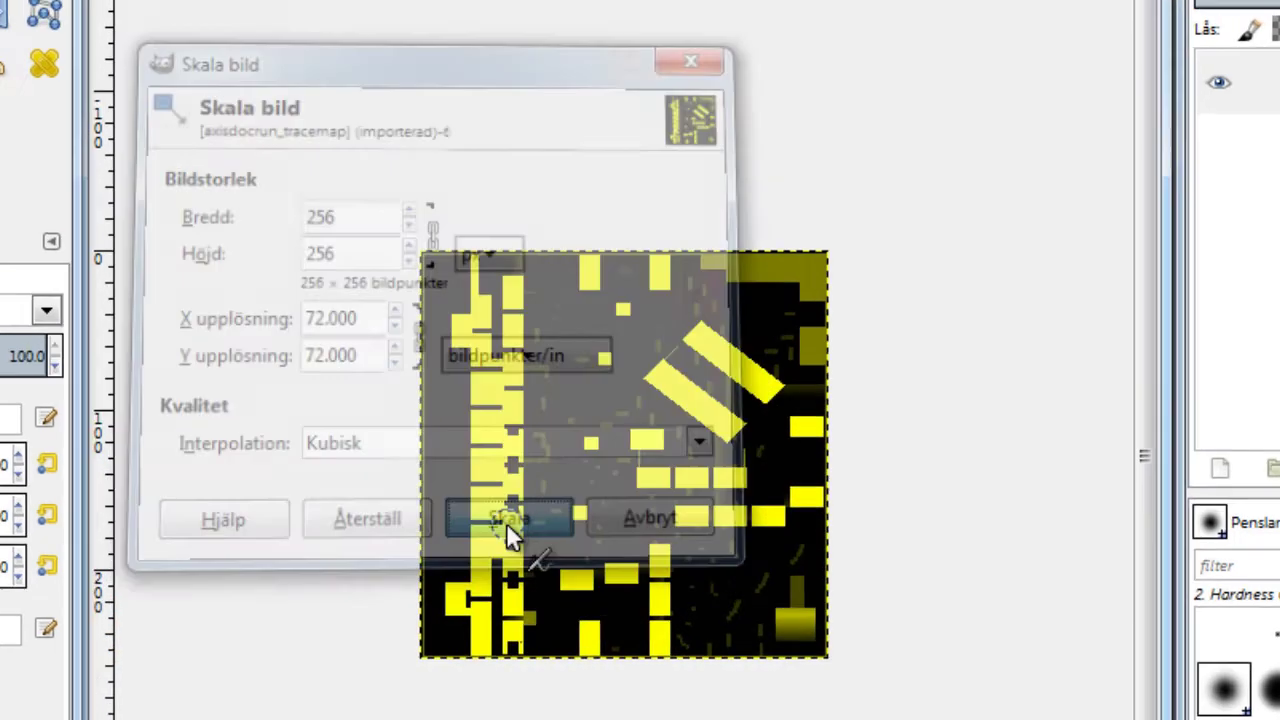
Export the image as axisdocrun_cc.tga into the levelshots folder of axisdocrun
click(94, 39)
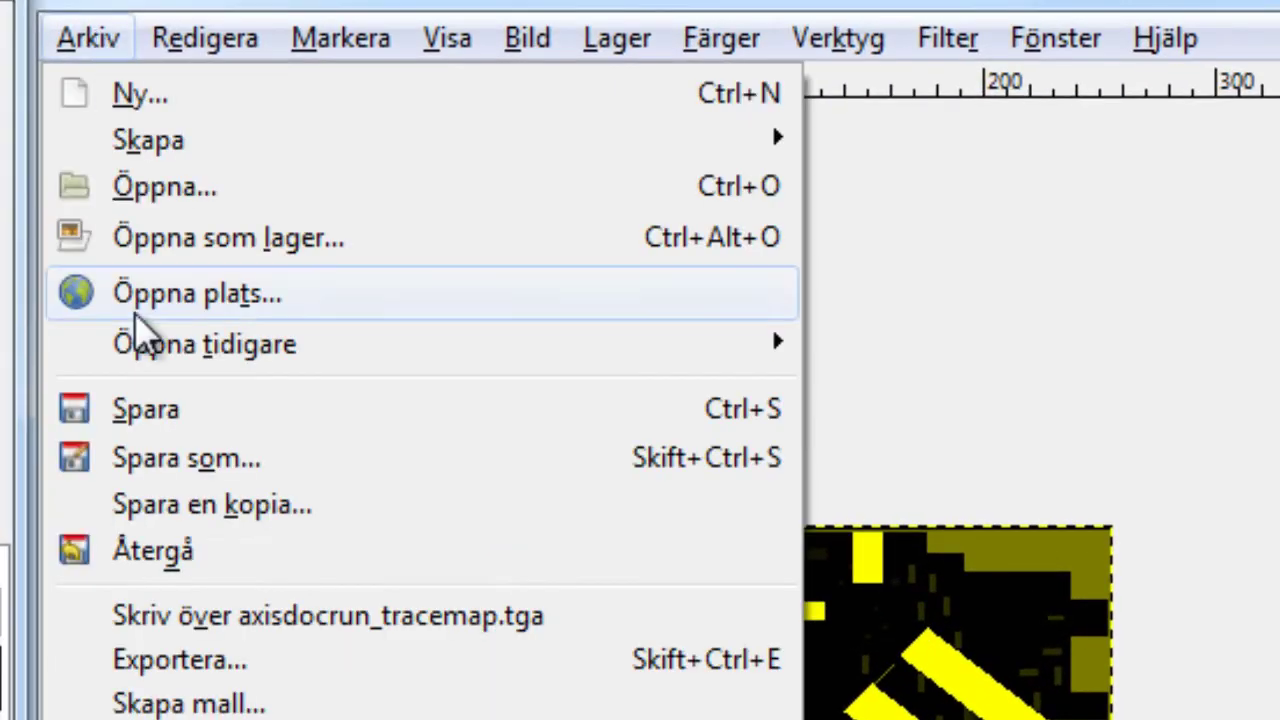
click(237, 672)
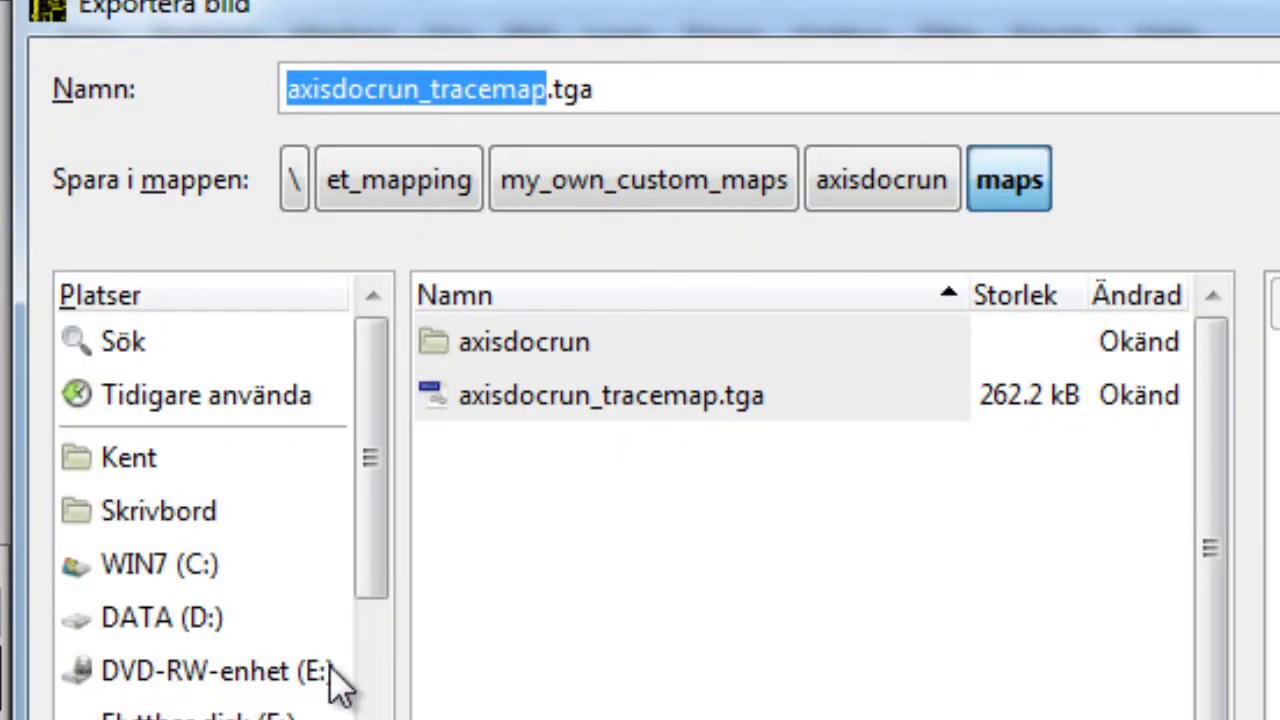
click(891, 190)
double_click(632, 346)
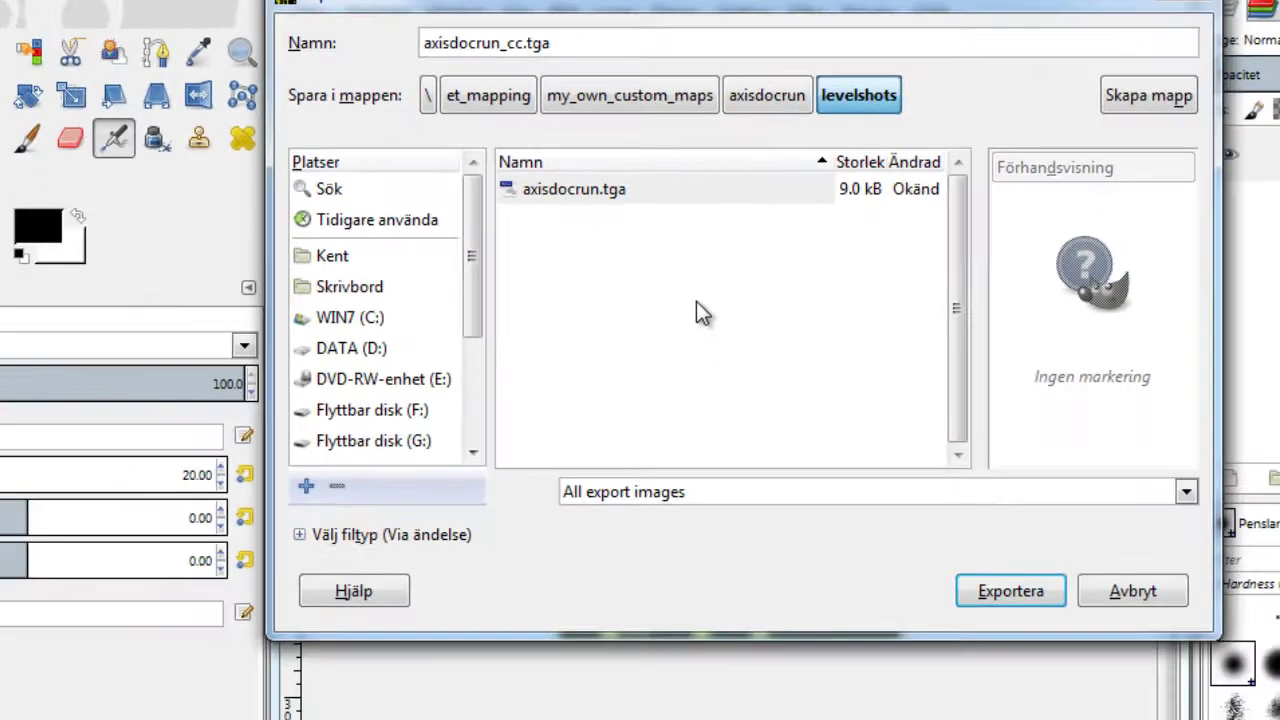
click(996, 590)
click(787, 340)
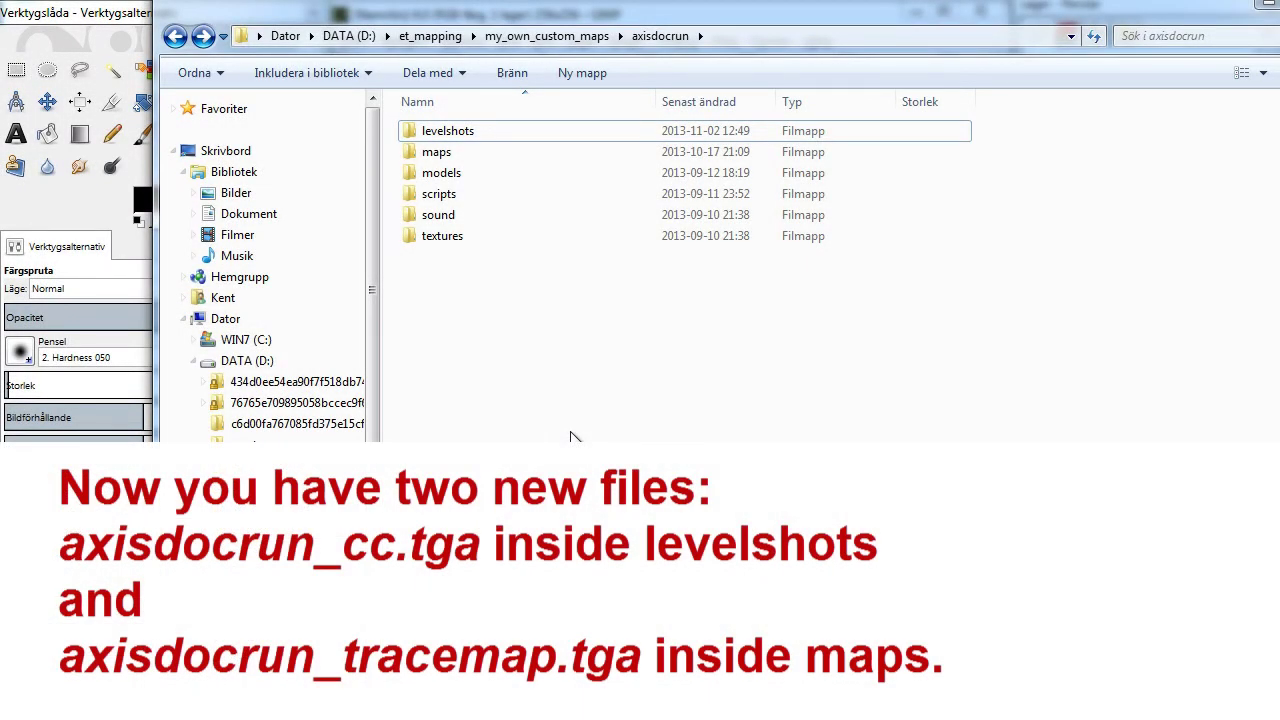
Check the levelshots and maps folders of axisdocrun in Windows Explorer for the command map and tracemap files
double_click(447, 131)
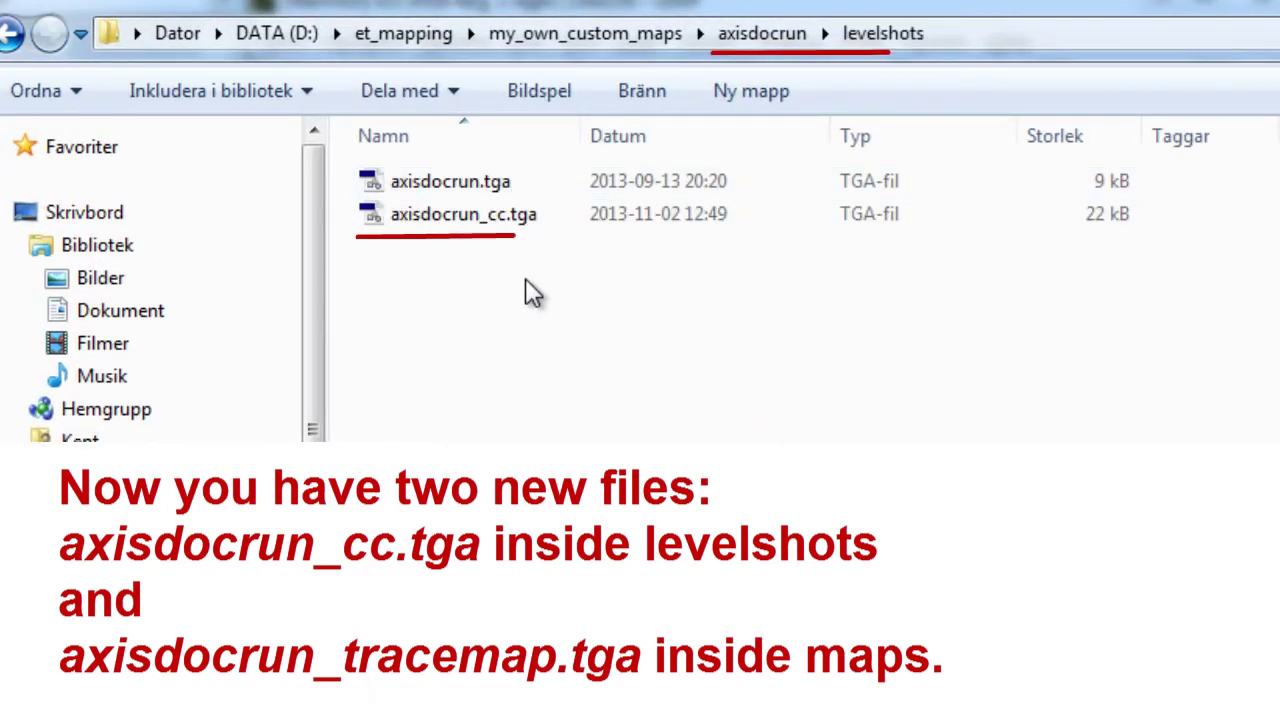
key(BackSpace)
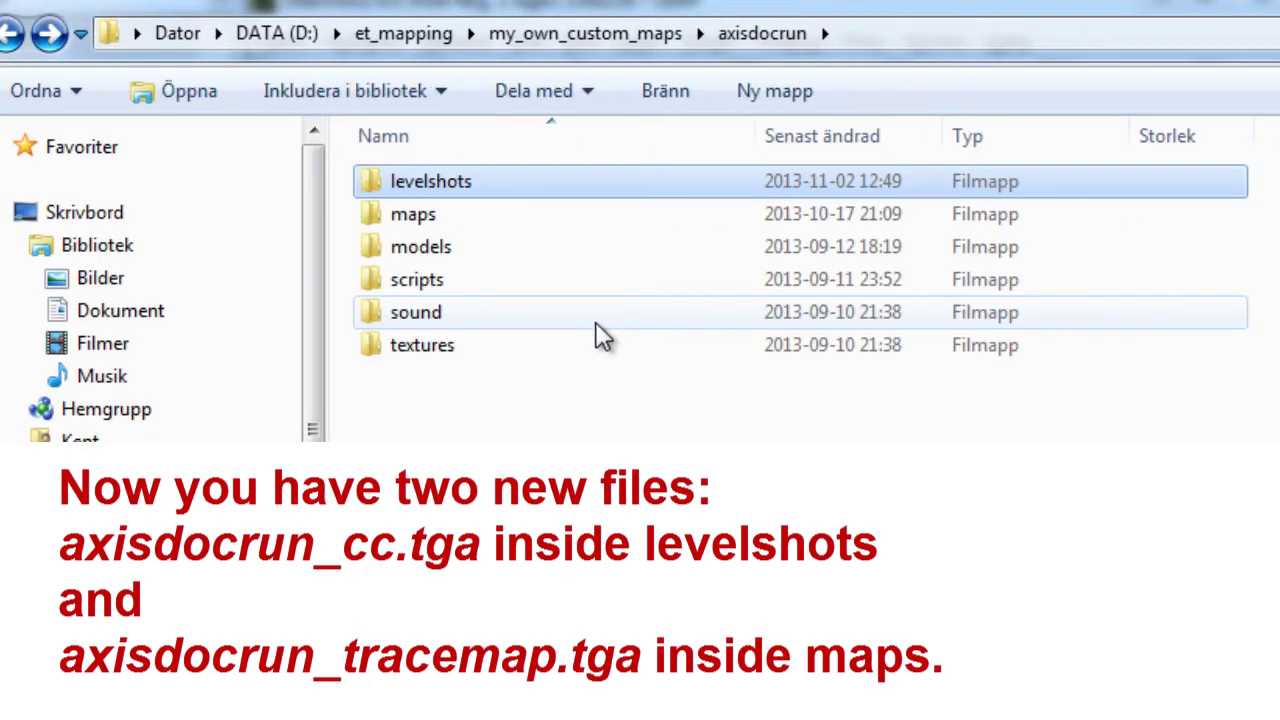
double_click(510, 213)
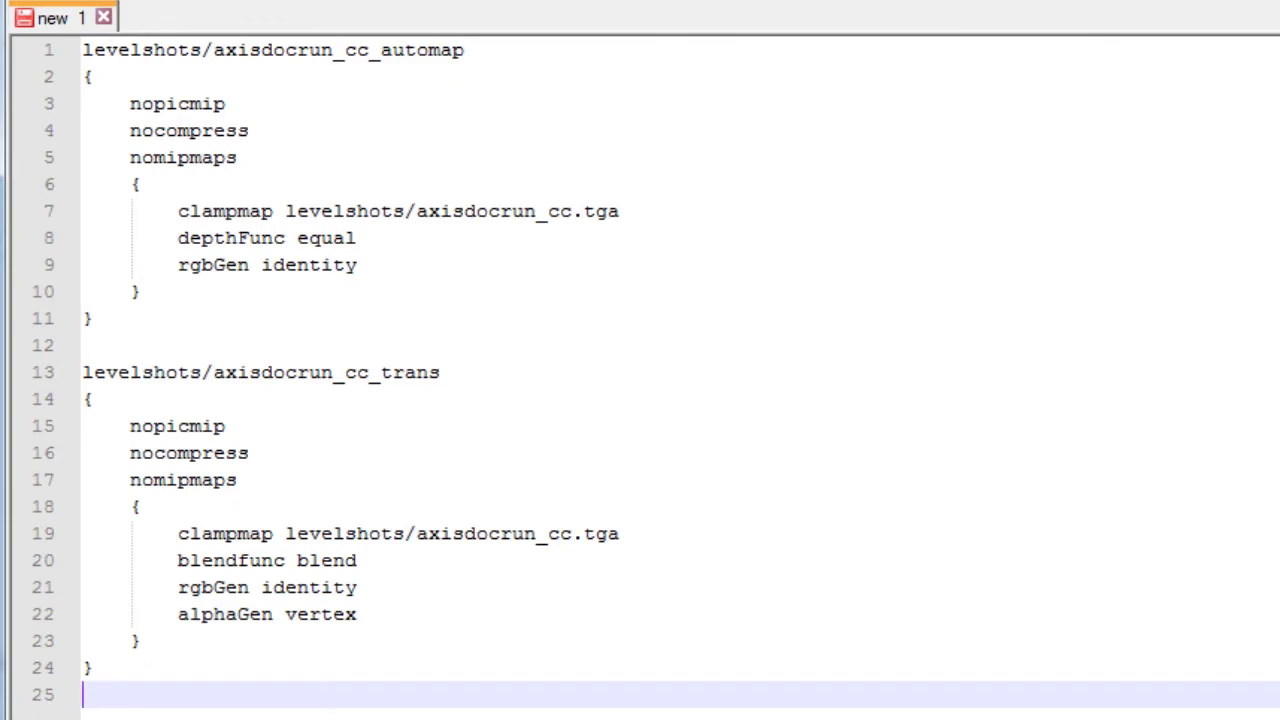
Save the shader text as axisdocrun.shader in the scripts folder of axisdocrun
click(40, 0)
click(103, 75)
double_click(523, 226)
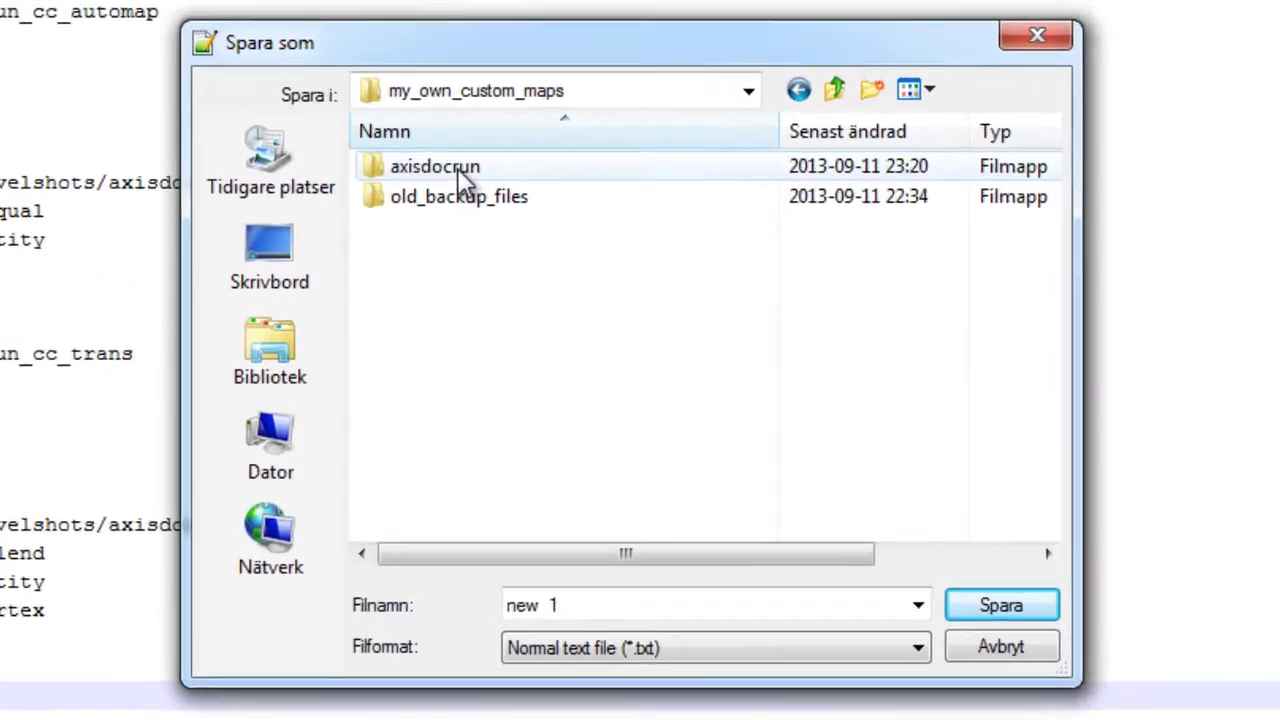
double_click(465, 183)
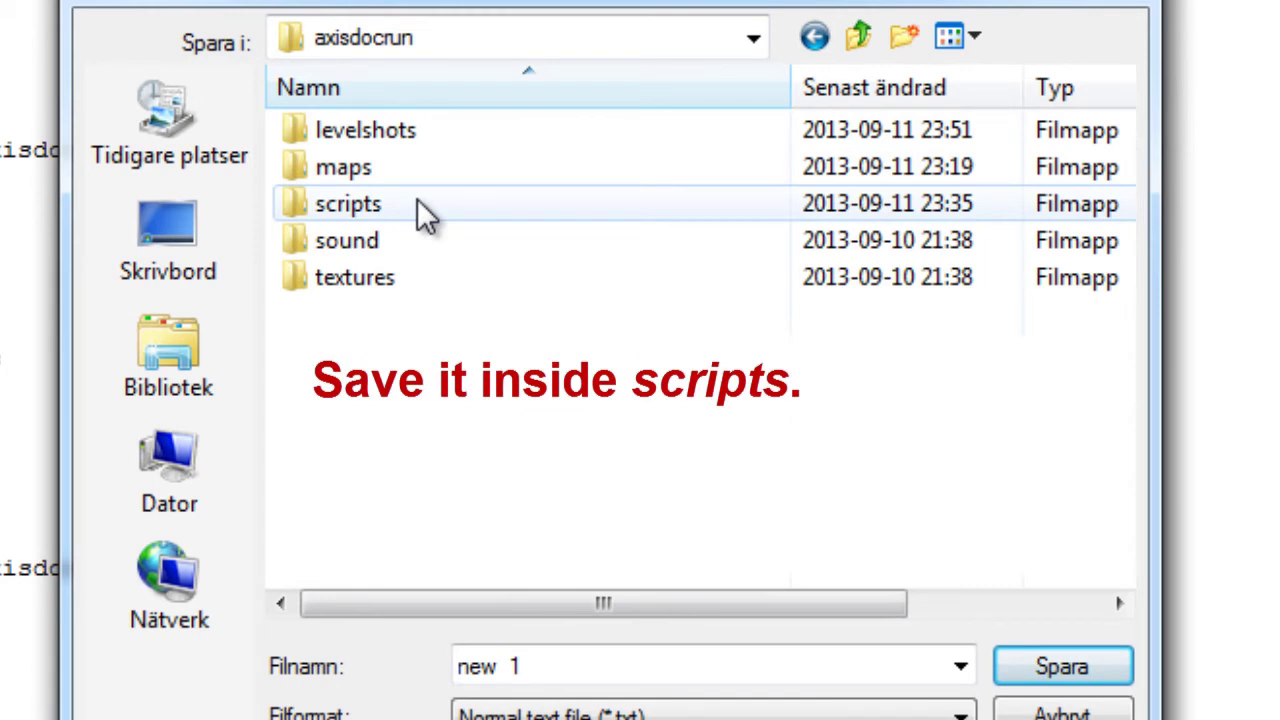
double_click(417, 203)
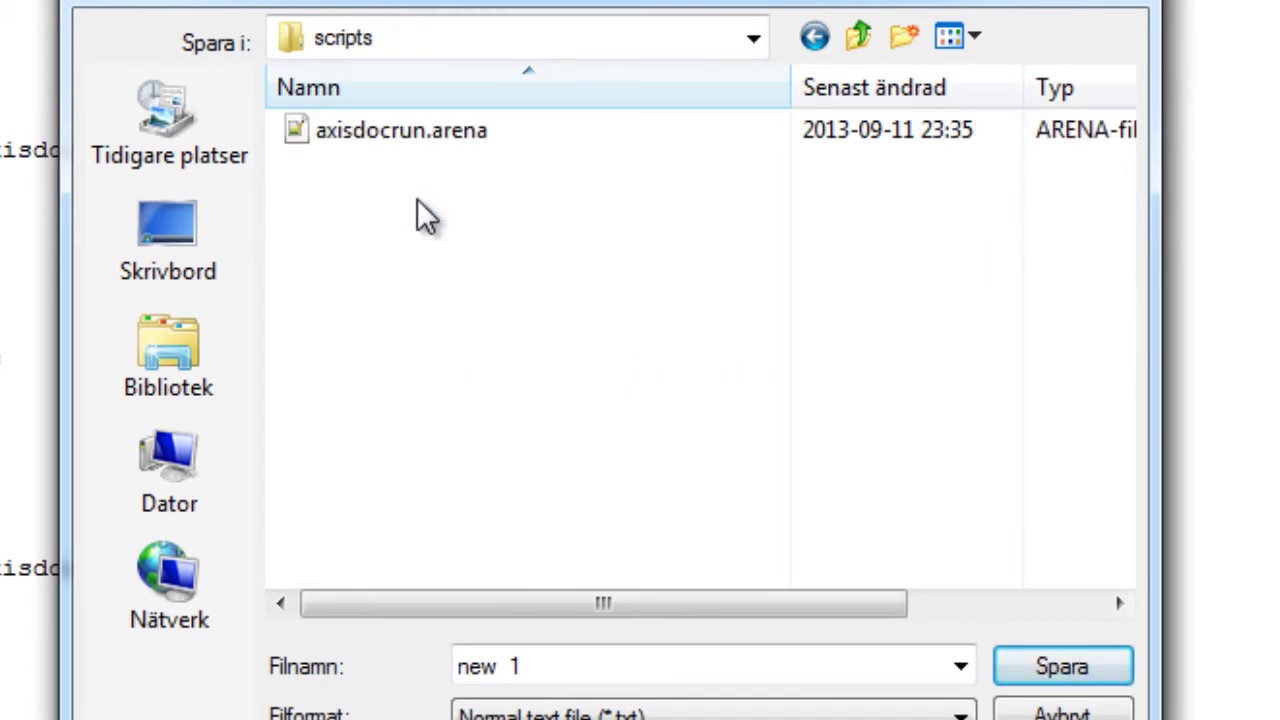
click(666, 663)
text(axisdocrun.sh)
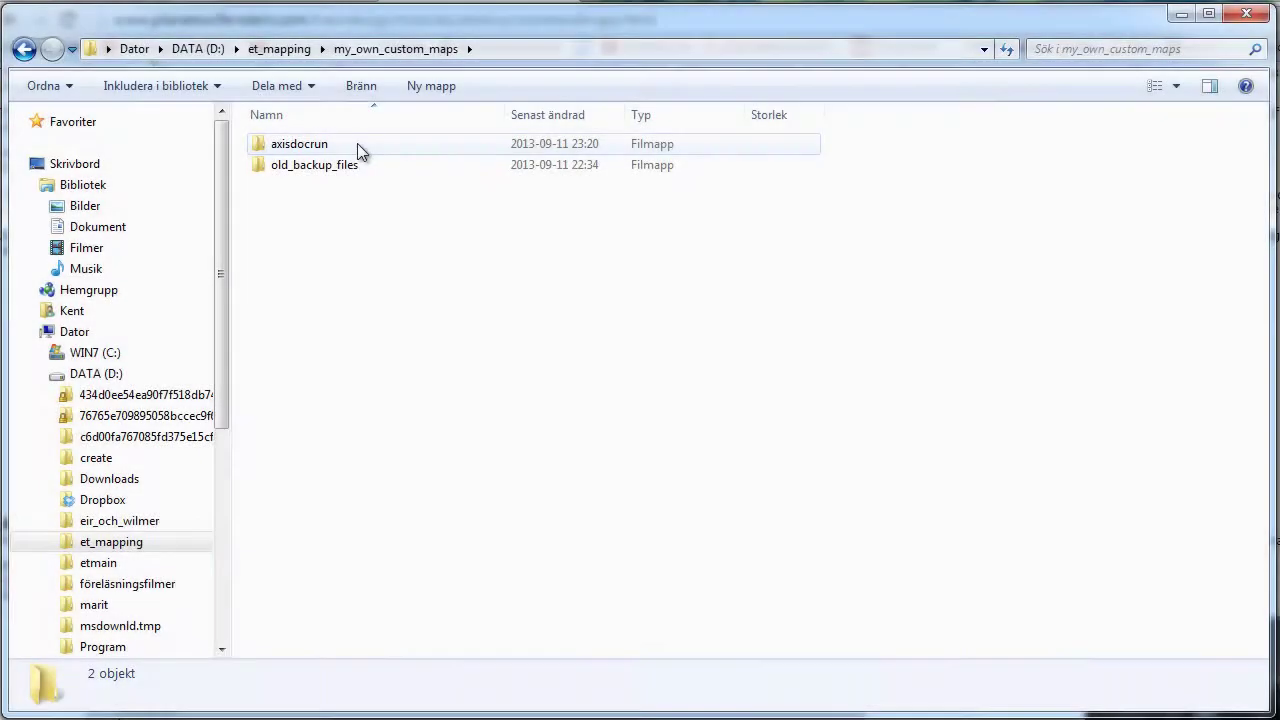
Copy axisdocrun.shader from the my_own_custom_maps\axisdocrun\scripts folder in Windows Explorer
double_click(357, 149)
double_click(214, 283)
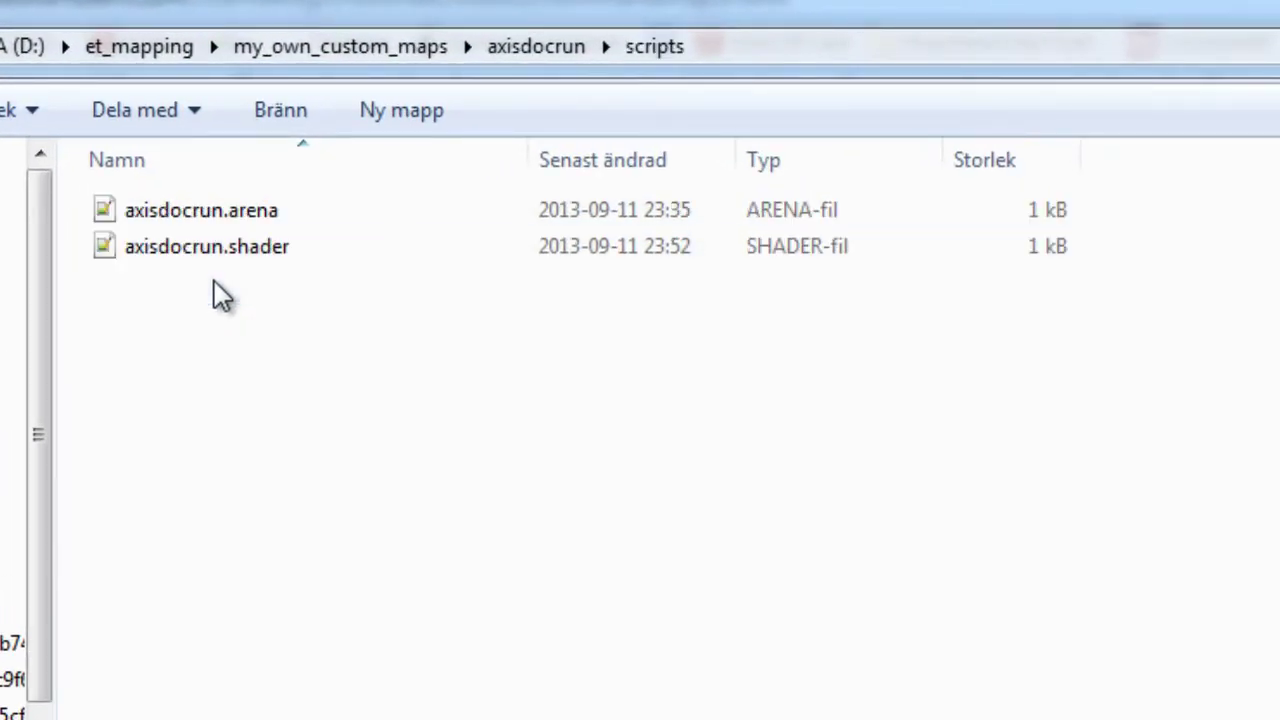
click(114, 271)
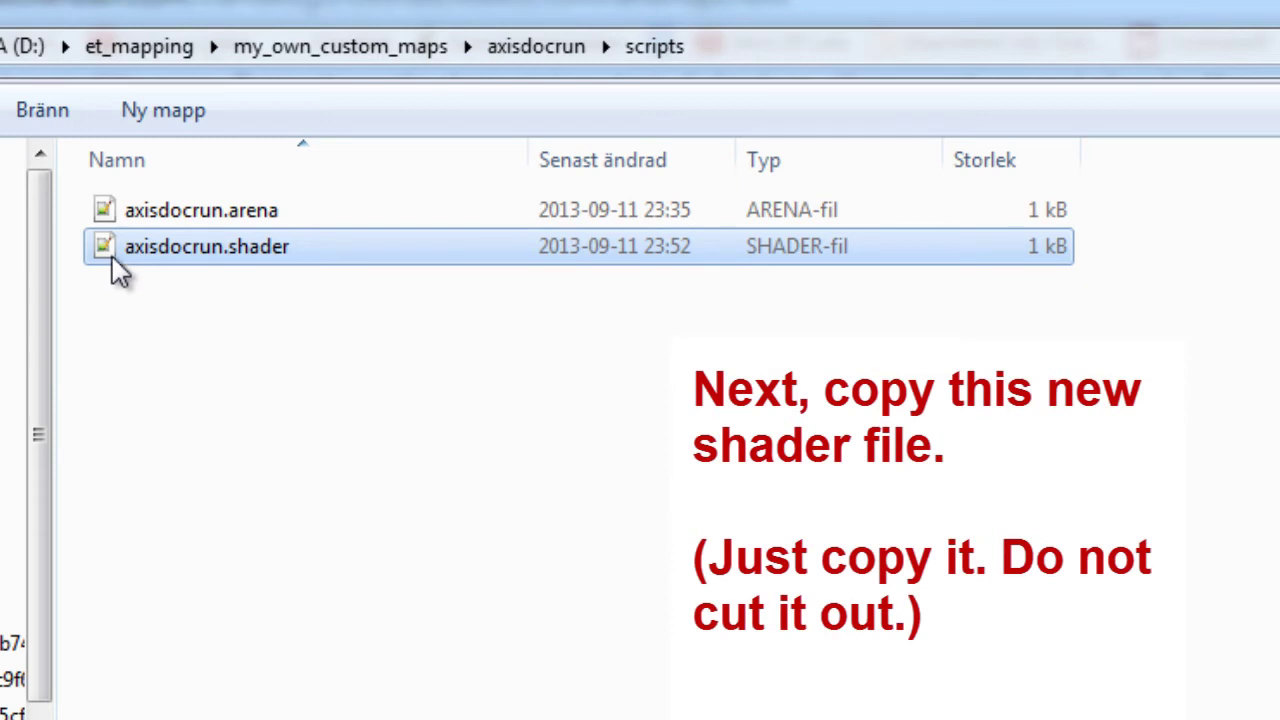
right_click(114, 266)
click(232, 678)
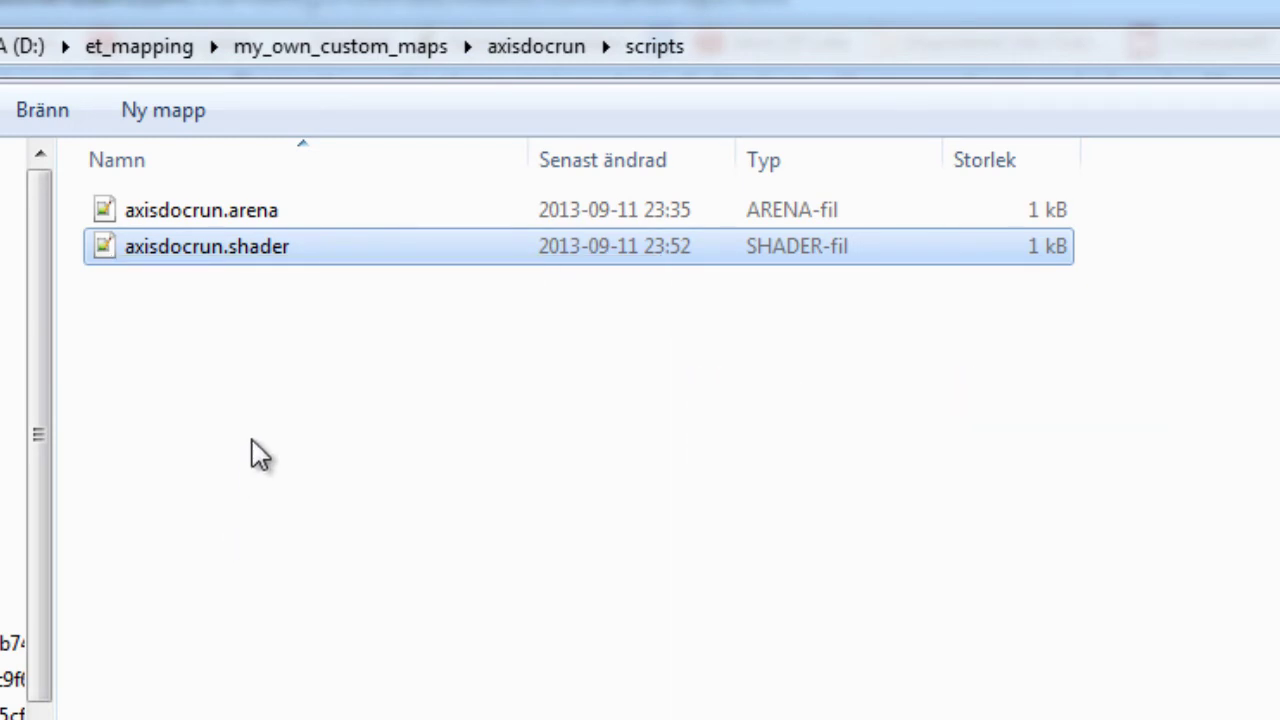
Paste the copied shader file into the Wolfenstein - Enemy Territory\etmain\scripts folder
key(BackSpace)
key(BackSpace)
key(BackSpace)
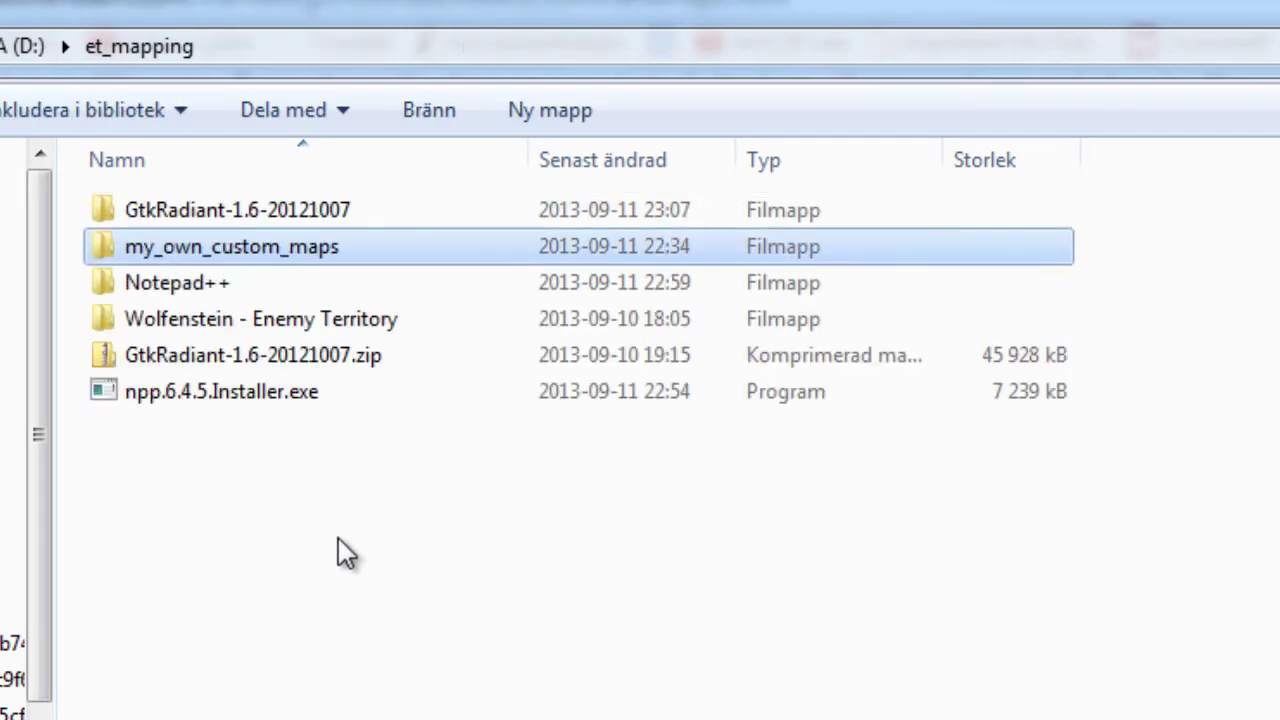
click(325, 328)
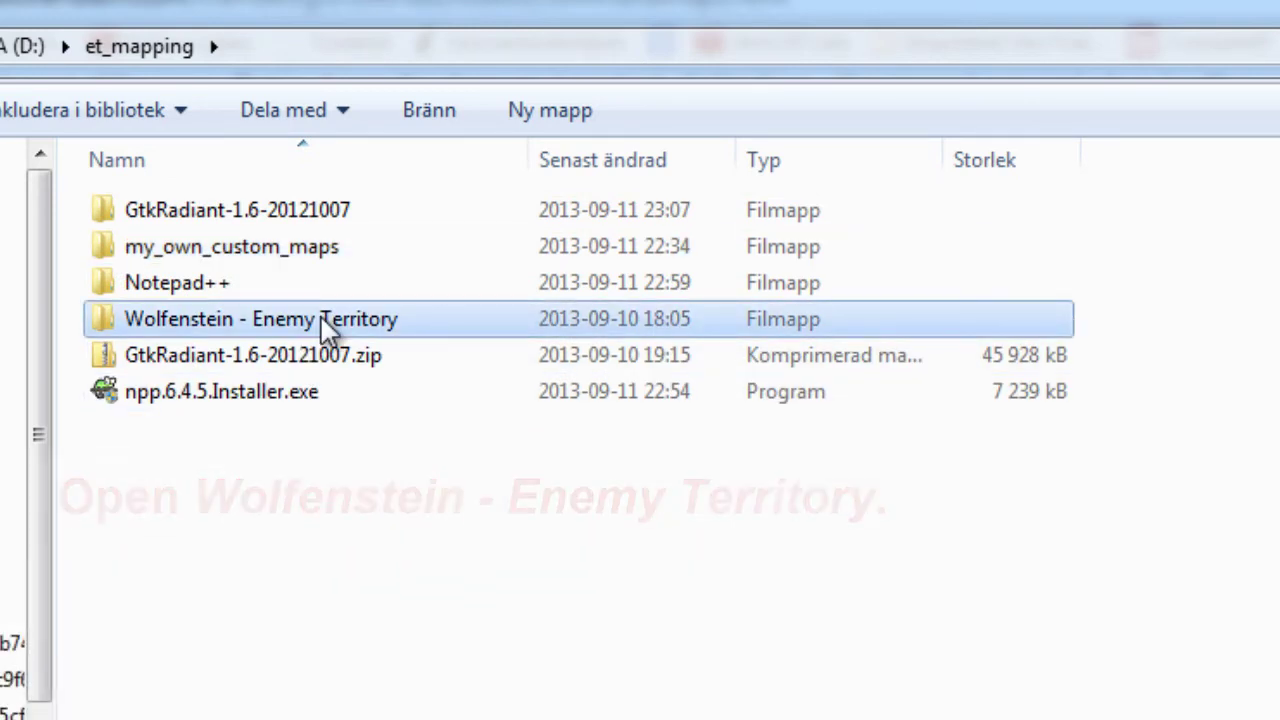
double_click(325, 328)
double_click(255, 245)
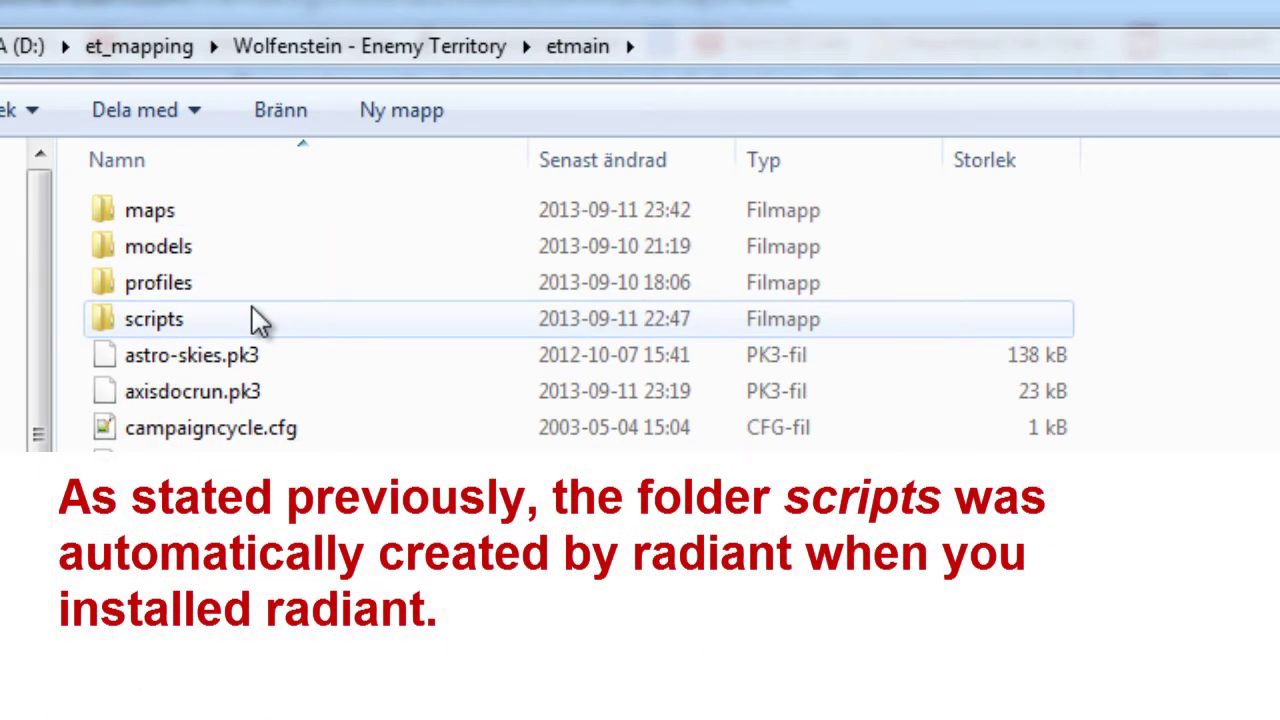
double_click(255, 320)
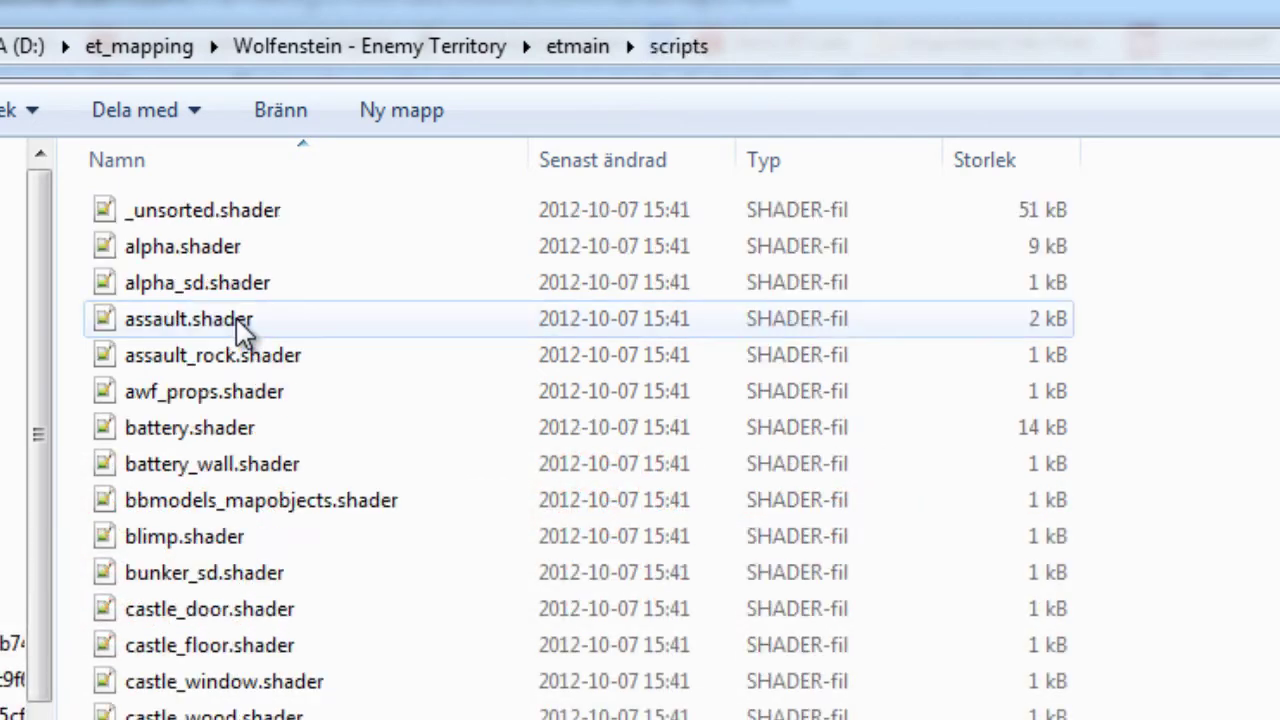
key(ctrl+v)
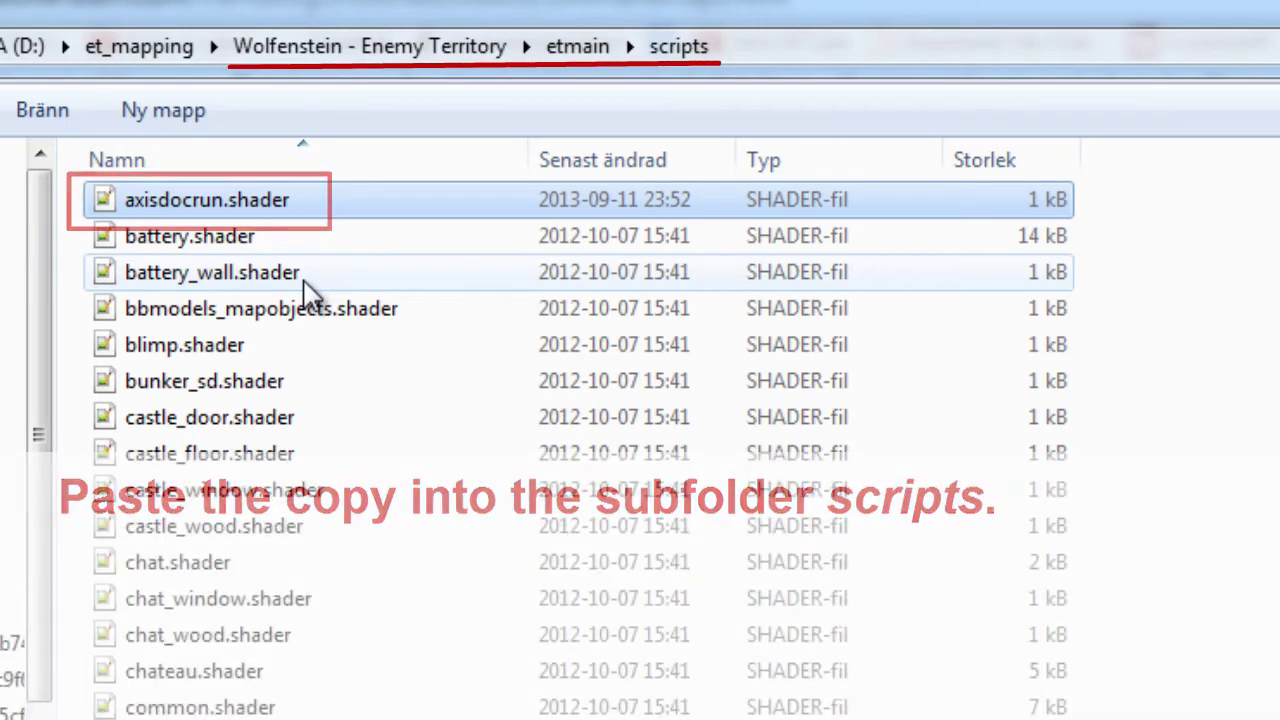
Open shaderlist.txt from the etmain\scripts folder in Notepad++
scroll(336, 540, down, 6)
scroll(335, 608, down, 10)
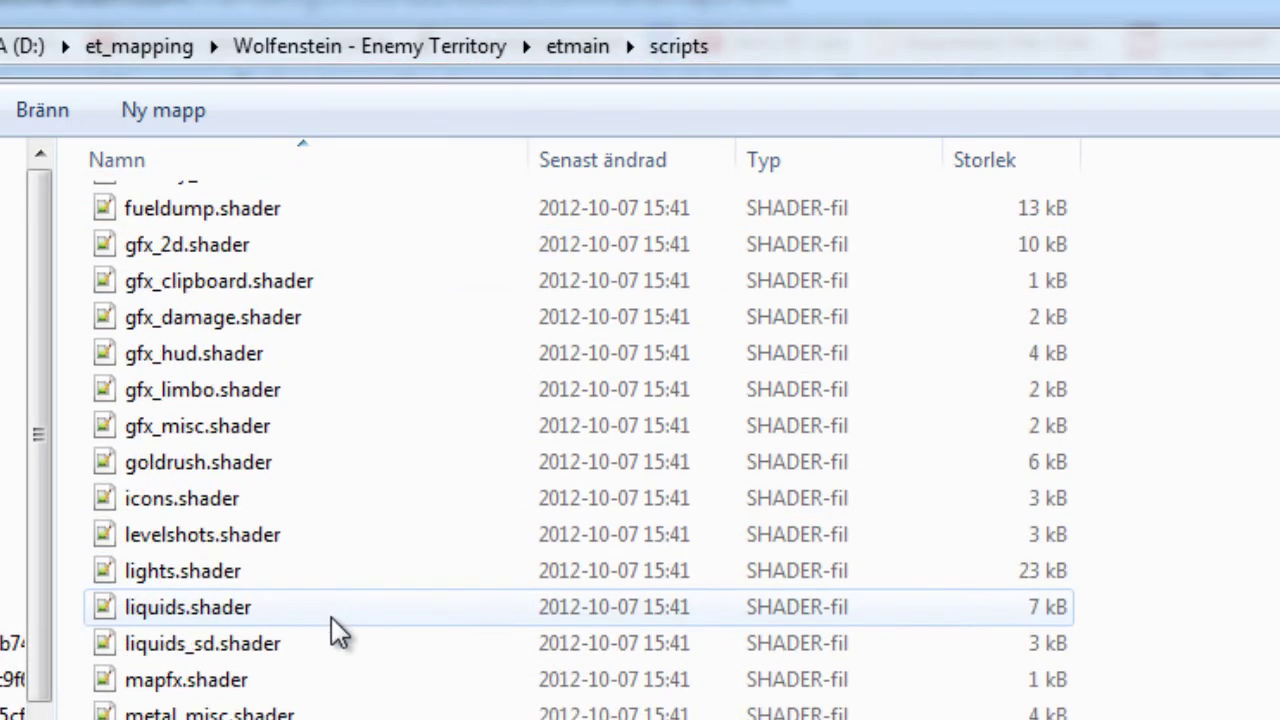
right_click(385, 470)
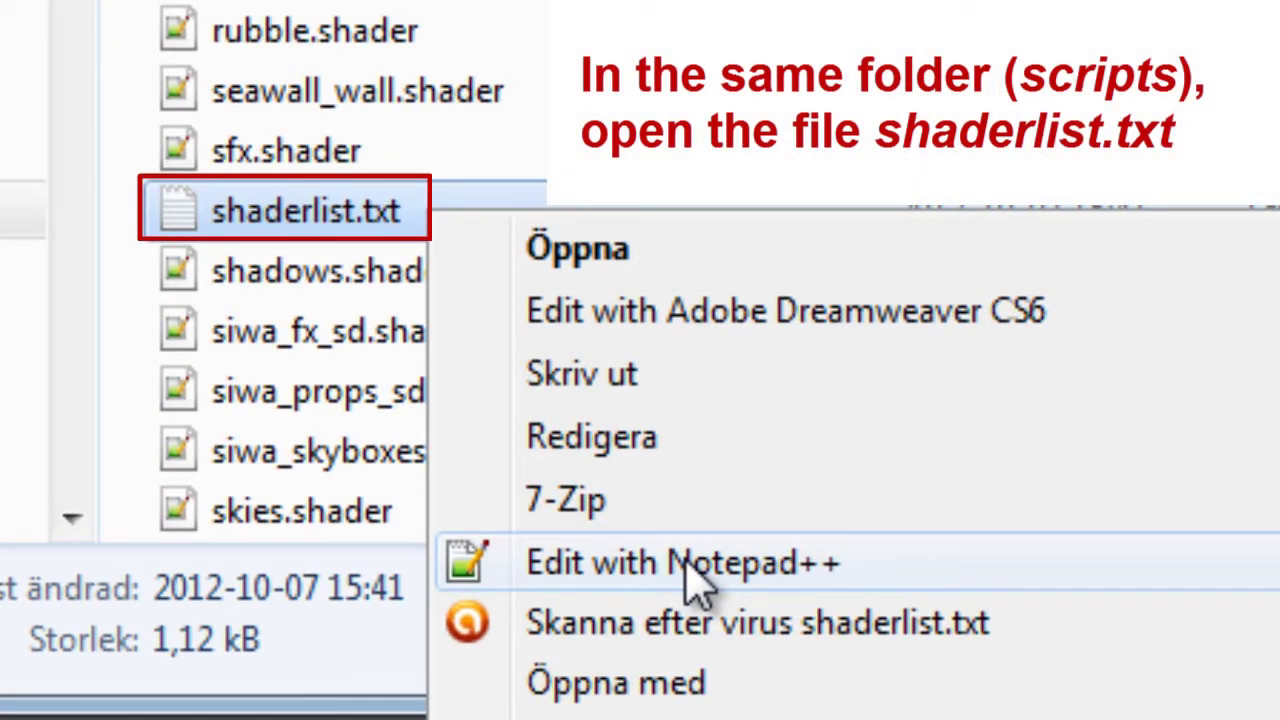
click(775, 565)
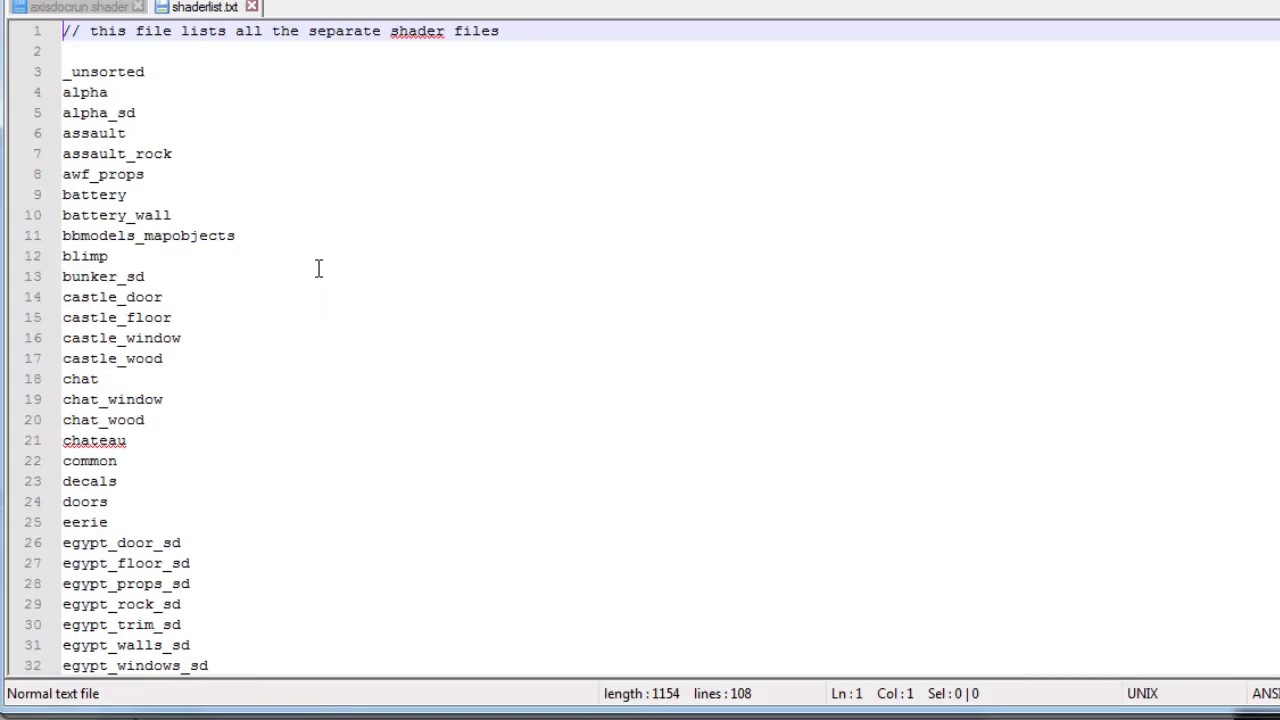
Add an axisdocrun entry on a new line after xlab_wall at the end of shaderlist.txt
scroll(312, 276, down, 14)
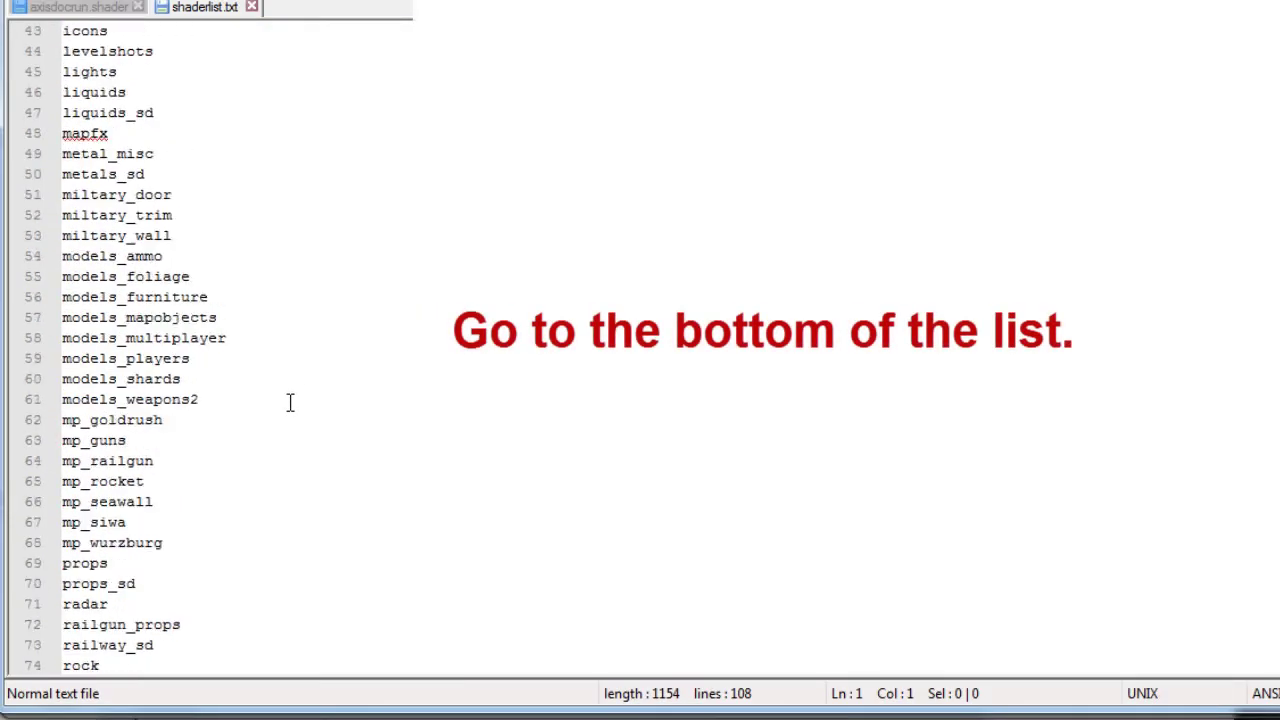
scroll(290, 402, down, 12)
click(170, 627)
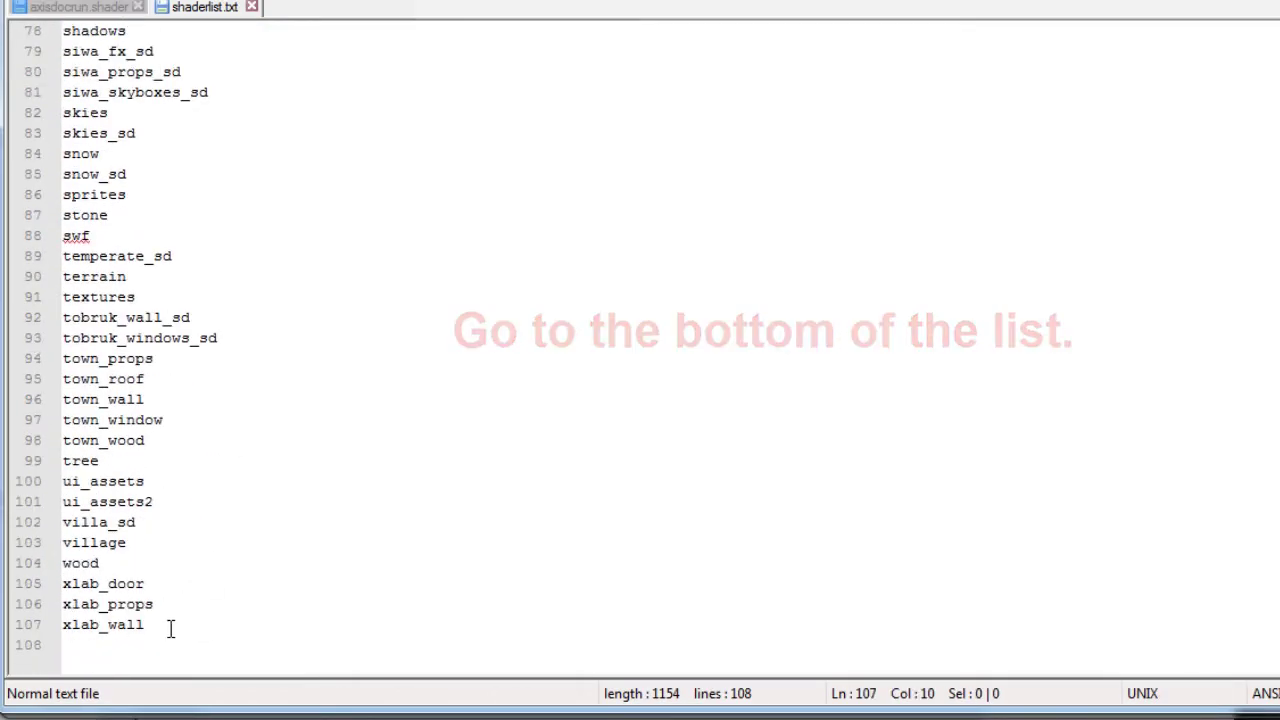
key(Return)
text(axisd)
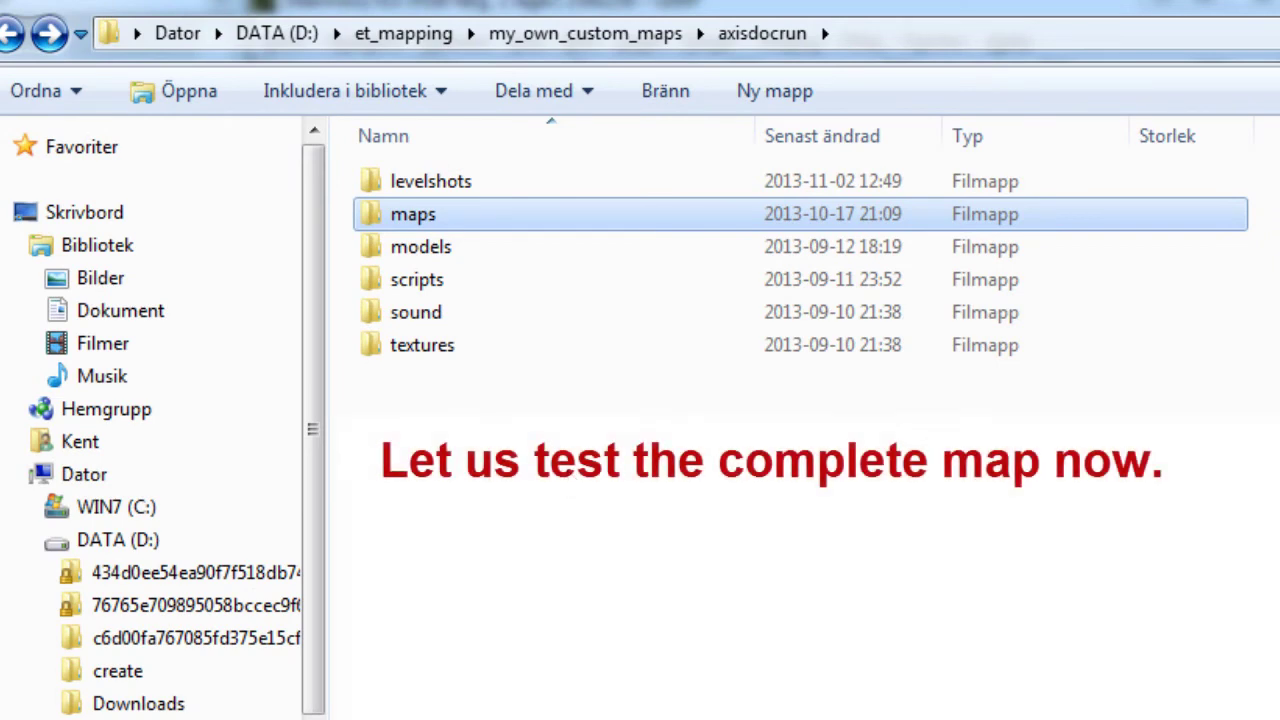
Compress all six folders inside my_own_custom_maps\axisdocrun into axisdocrun.zip
click(571, 486)
click(480, 182)
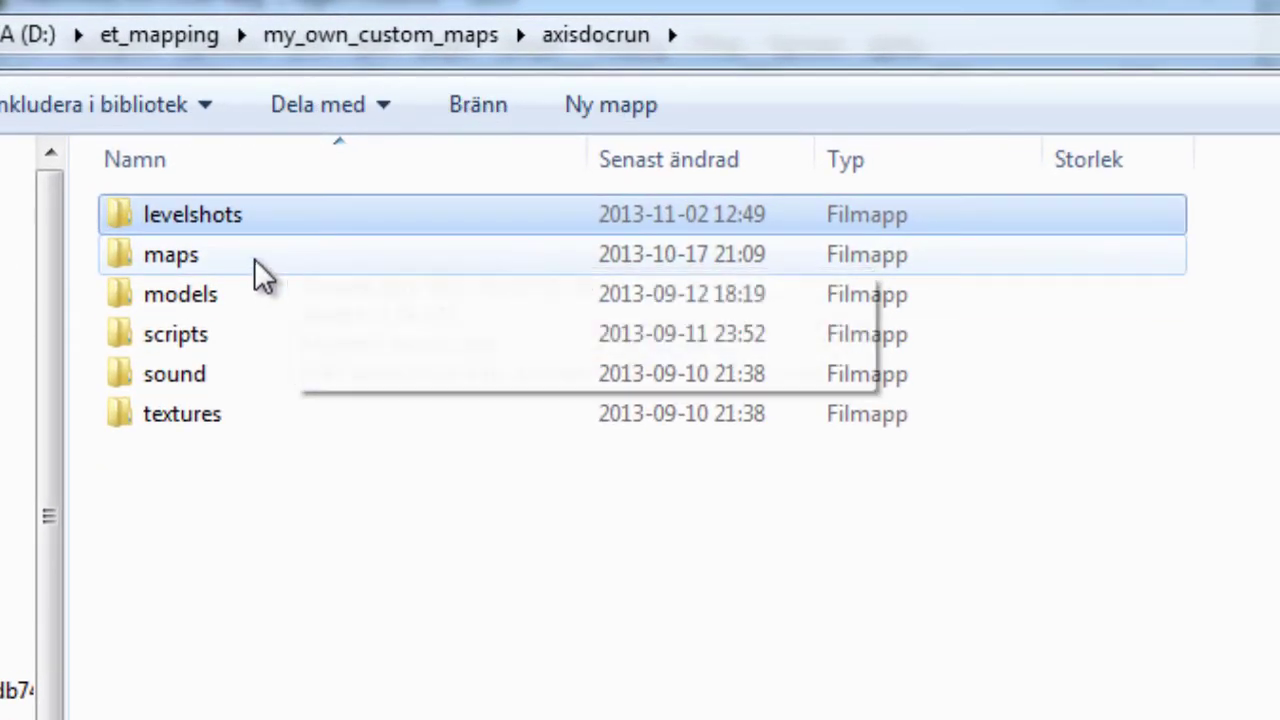
drag(255, 260, 252, 461)
right_click(129, 331)
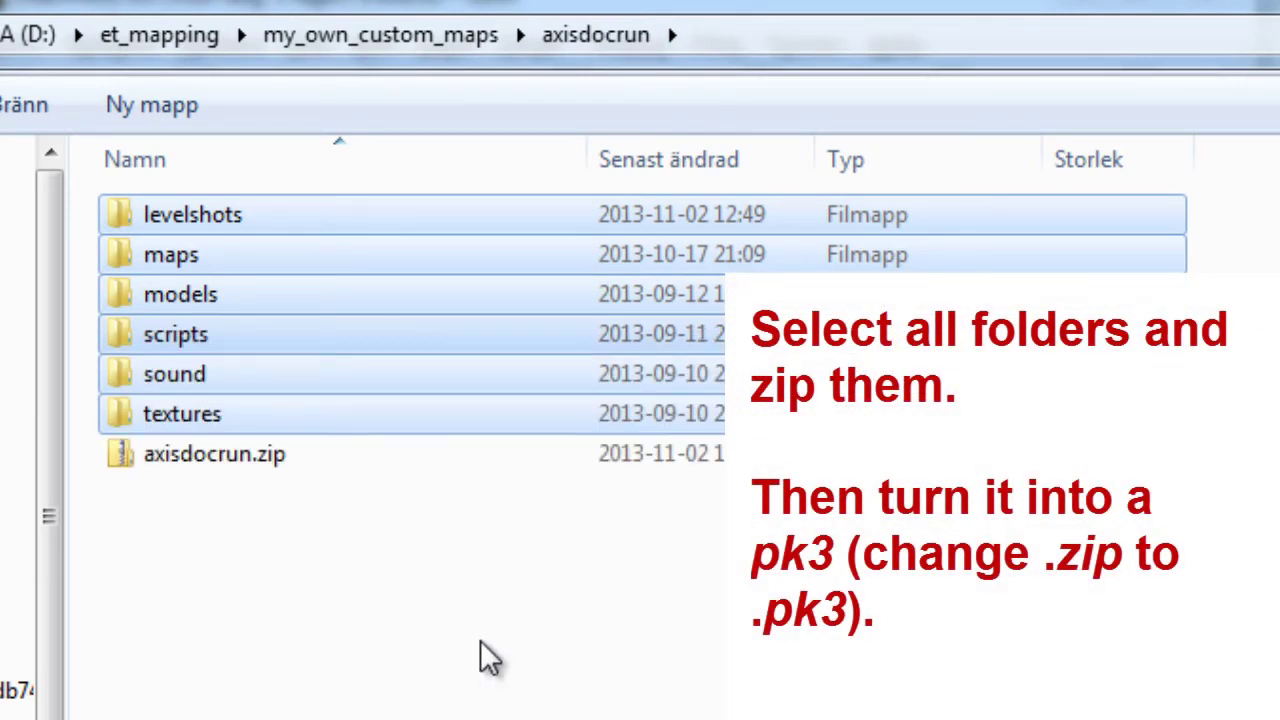
Rename axisdocrun.zip to axisdocrun.pk3 and accept the extension change
click(338, 456)
key(F2)
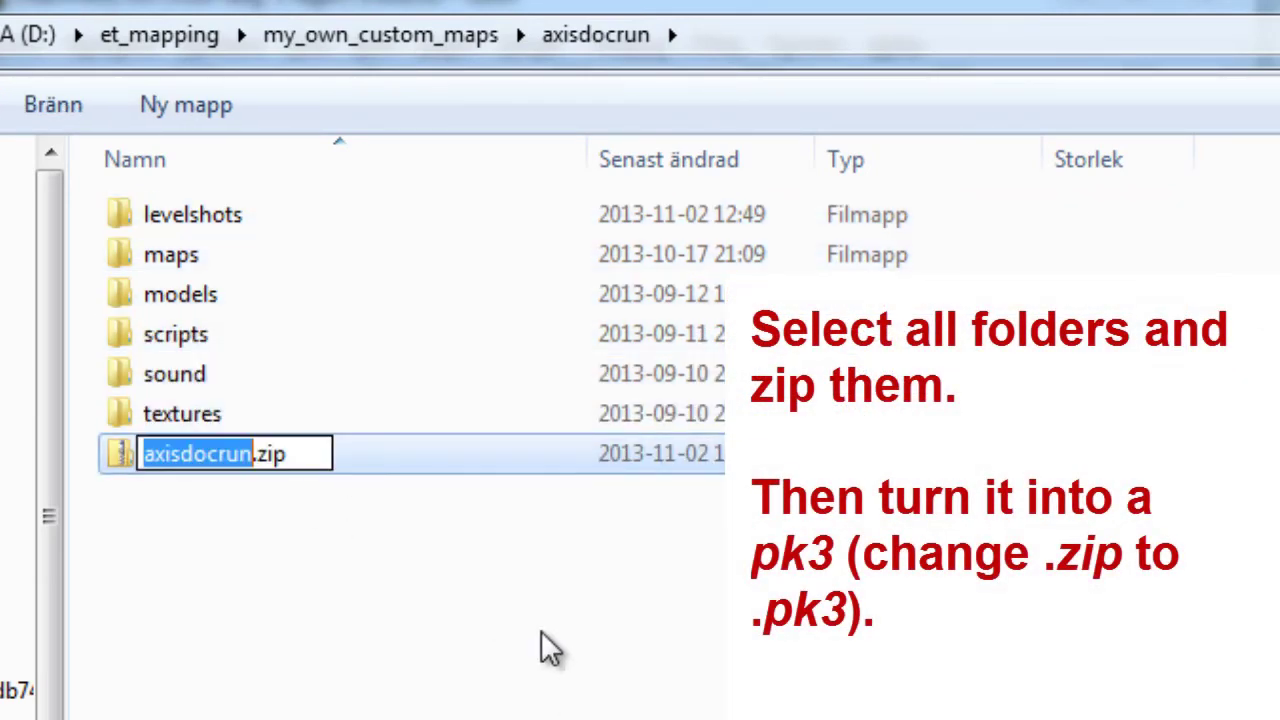
key(BackSpace)
text(pk3)
key(Return)
key(Return)
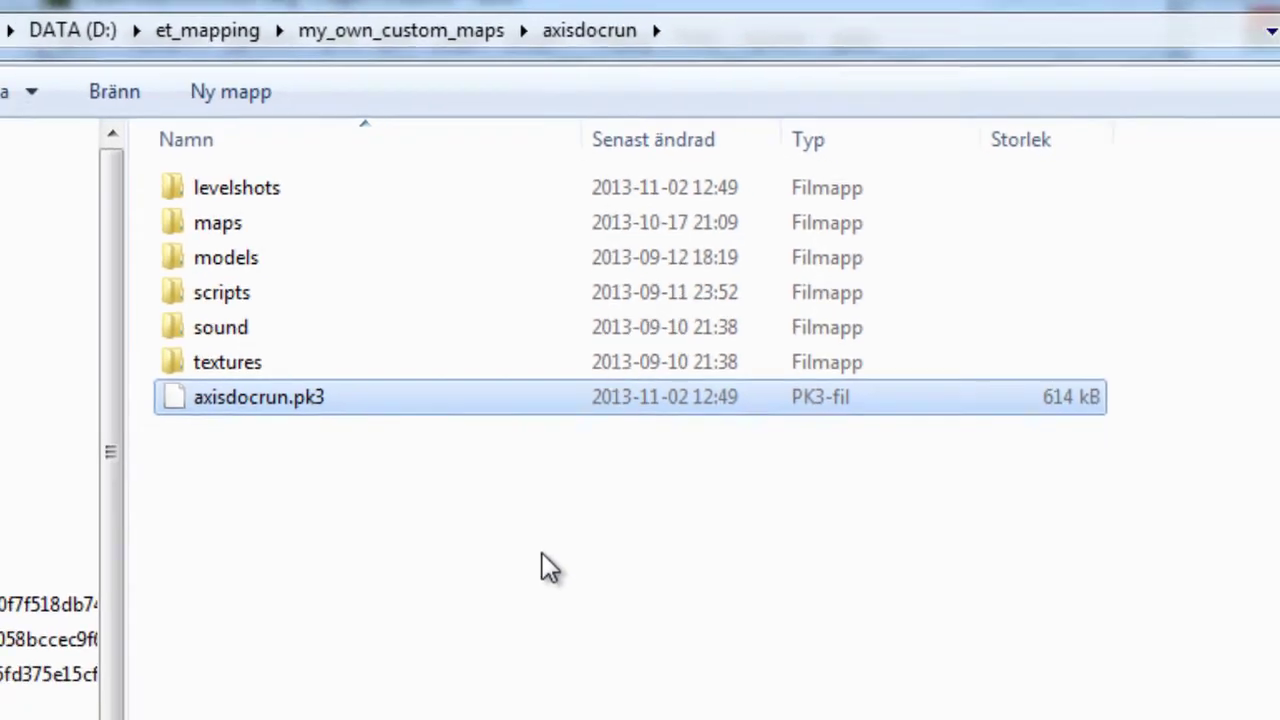
Paste axisdocrun.pk3 into Wolfenstein - Enemy Territory\etmain, replacing the existing file of that name
key(BackSpace)
key(BackSpace)
double_click(460, 177)
double_click(389, 187)
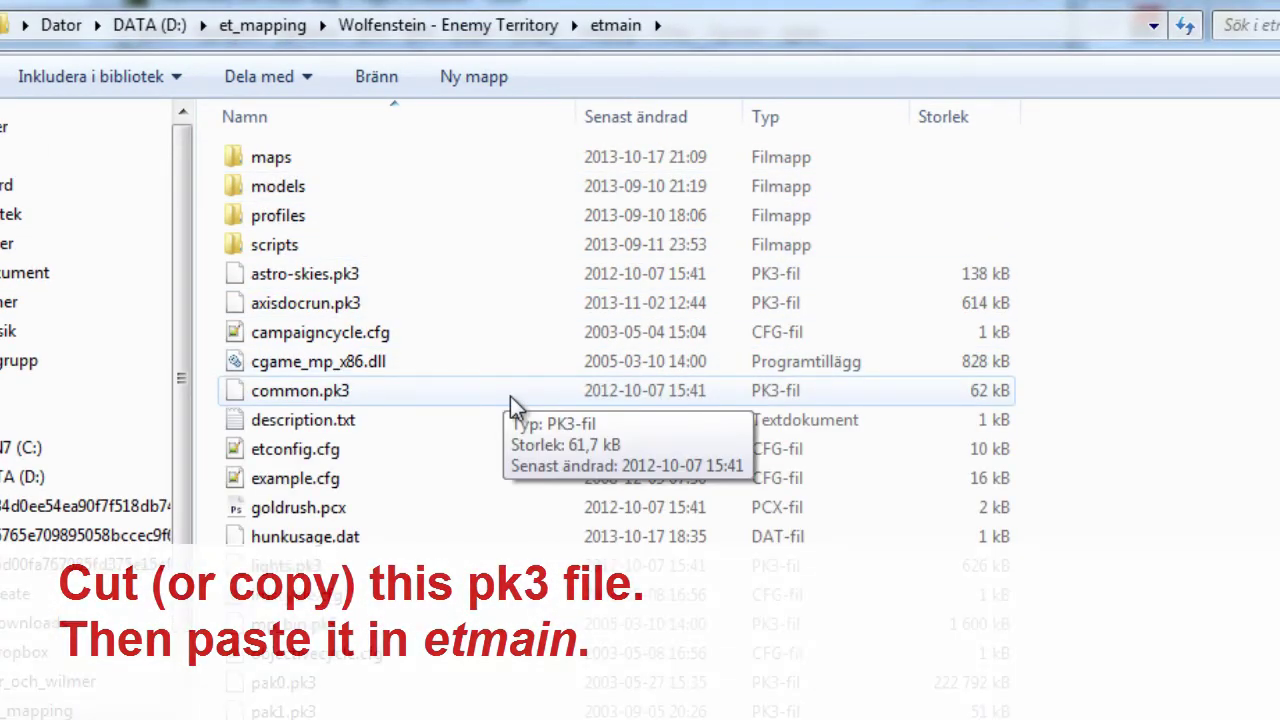
key(ctrl+v)
click(497, 197)
Launch et.exe, start the axisdocrun map and join the Axis team as an engineer
key(BackSpace)
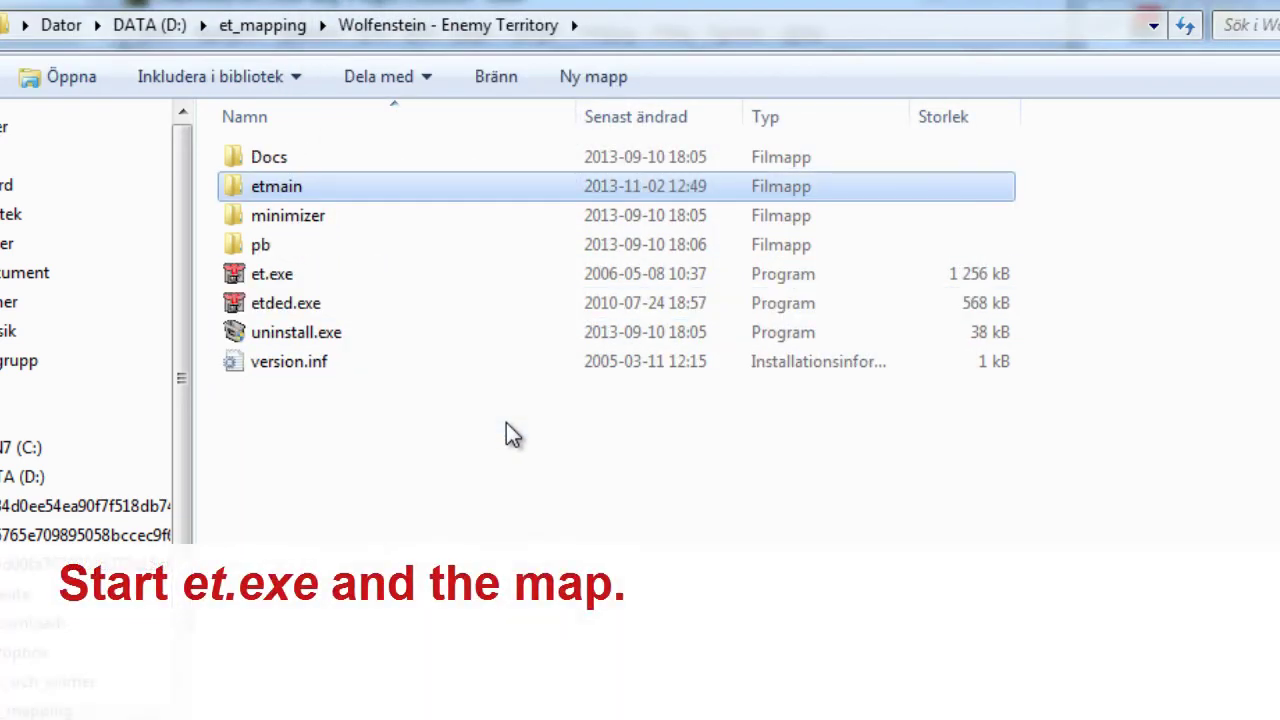
double_click(352, 274)
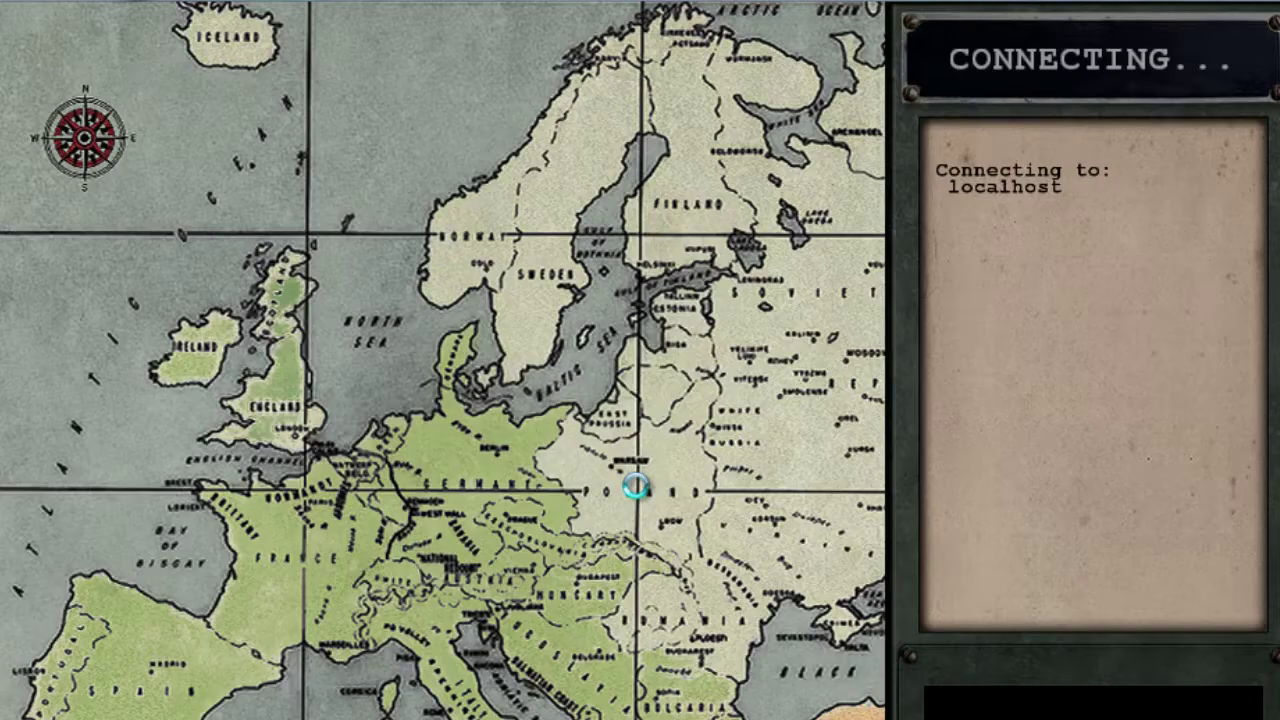
key(l)
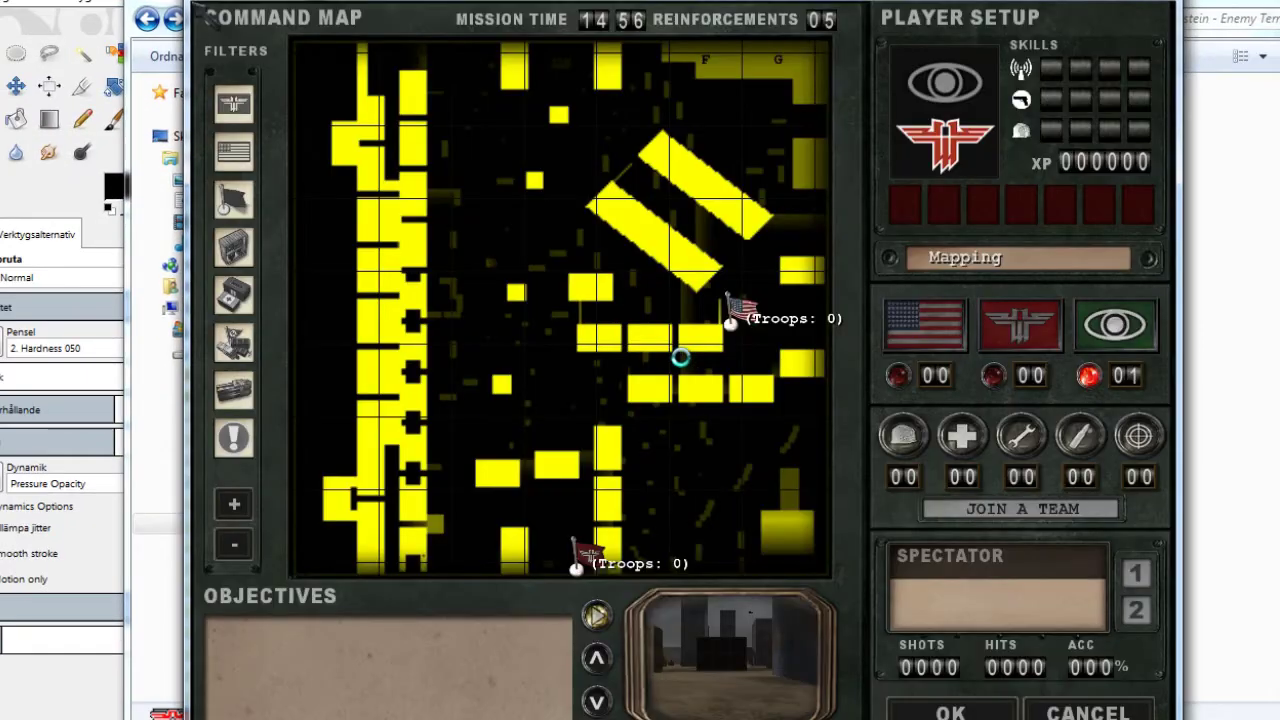
click(1018, 328)
click(1018, 434)
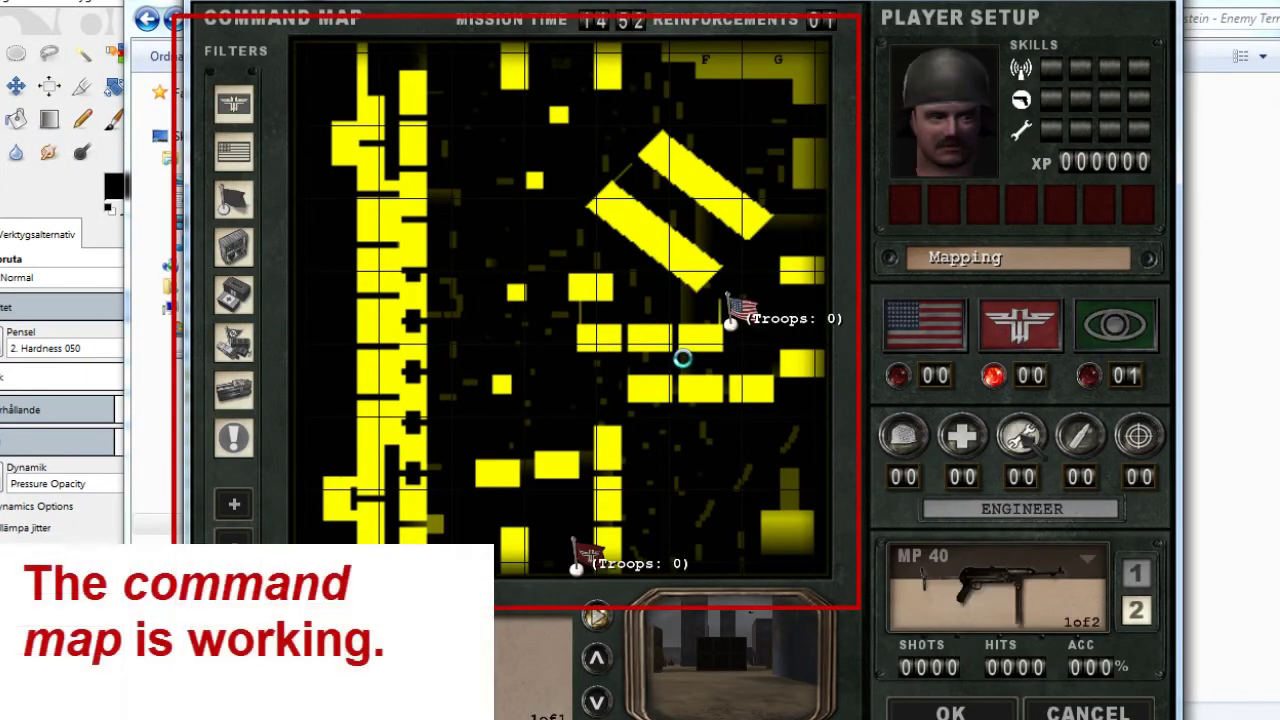
key(l)
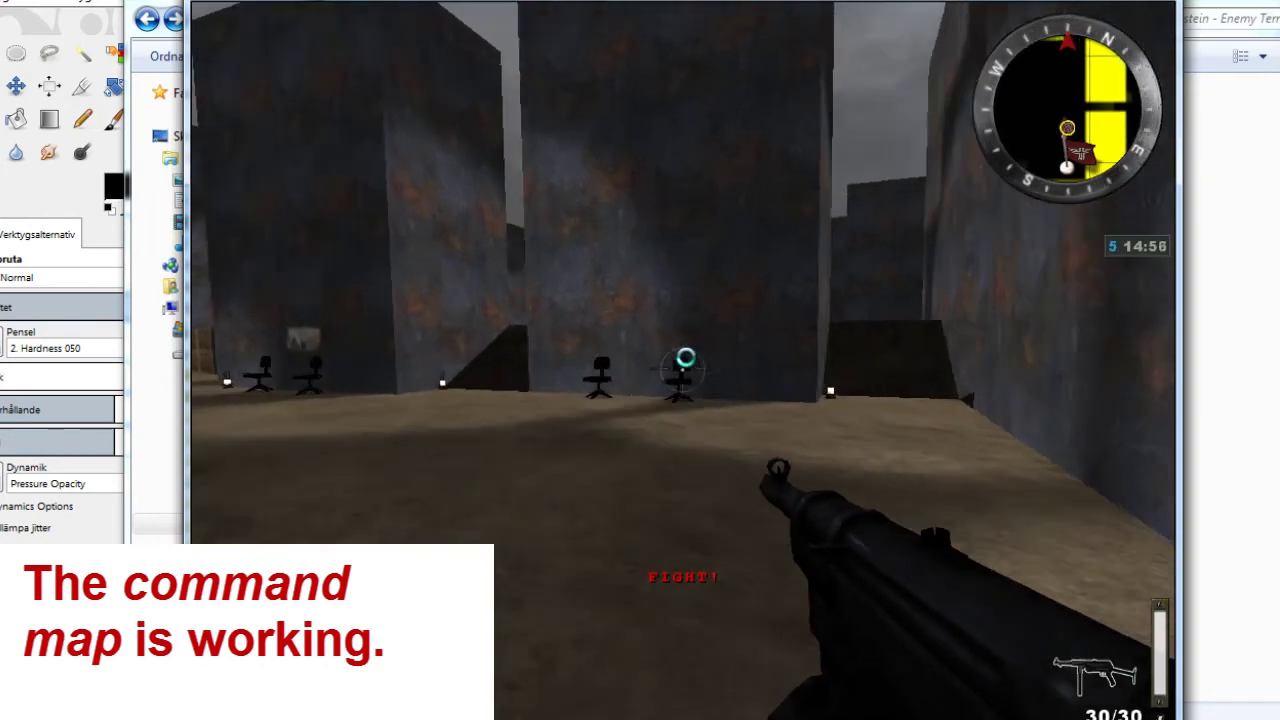
Walk through the map, fire the weapon and check the in-game command map overlay
key(w)
click(681, 362)
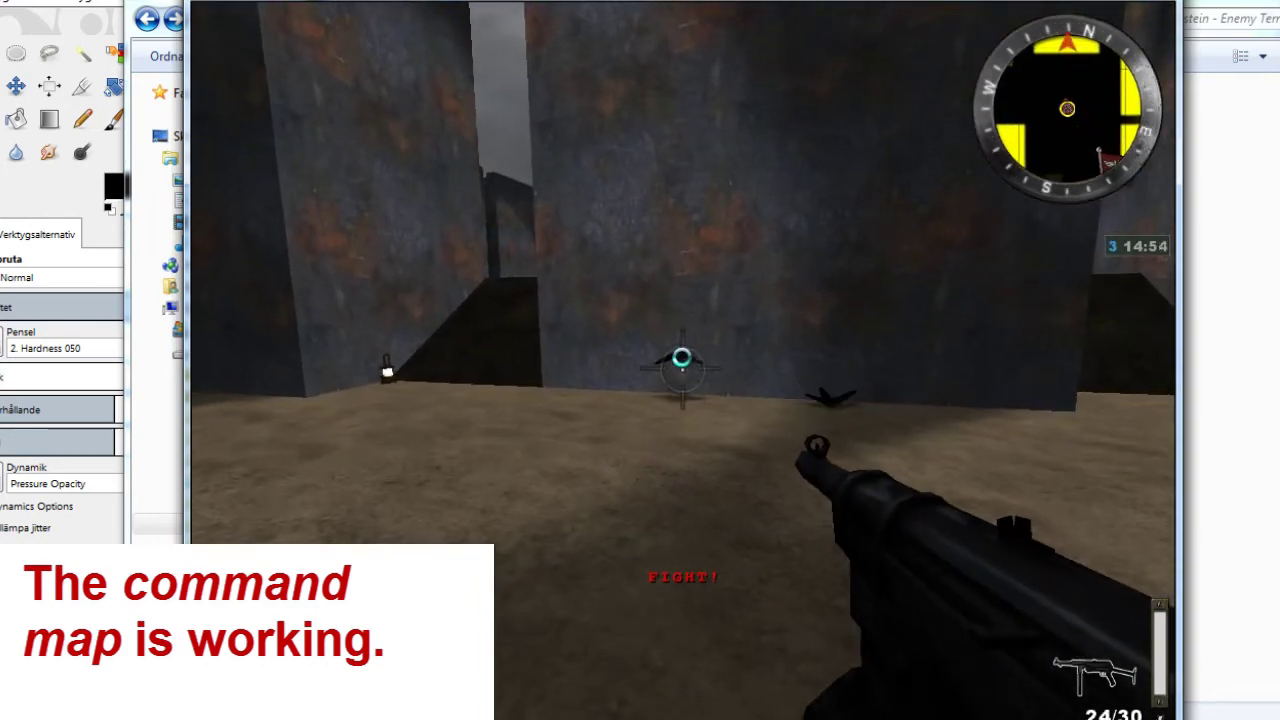
key(g)
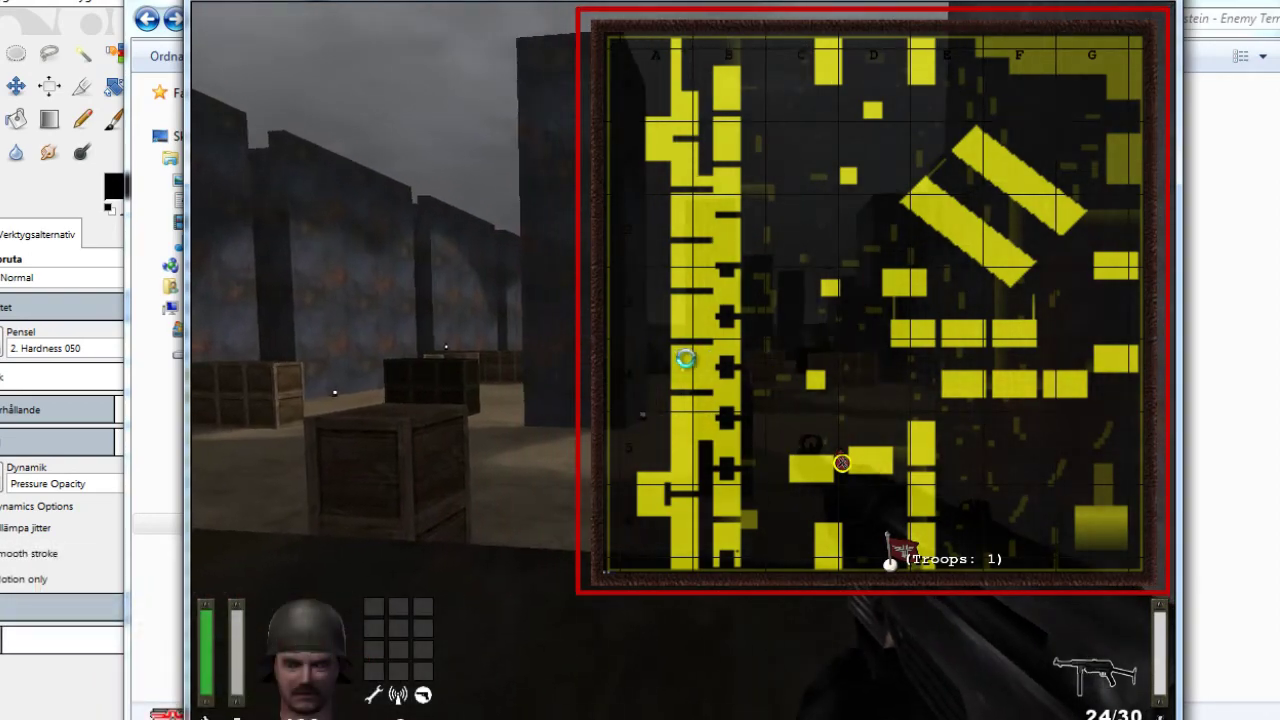
key(g)
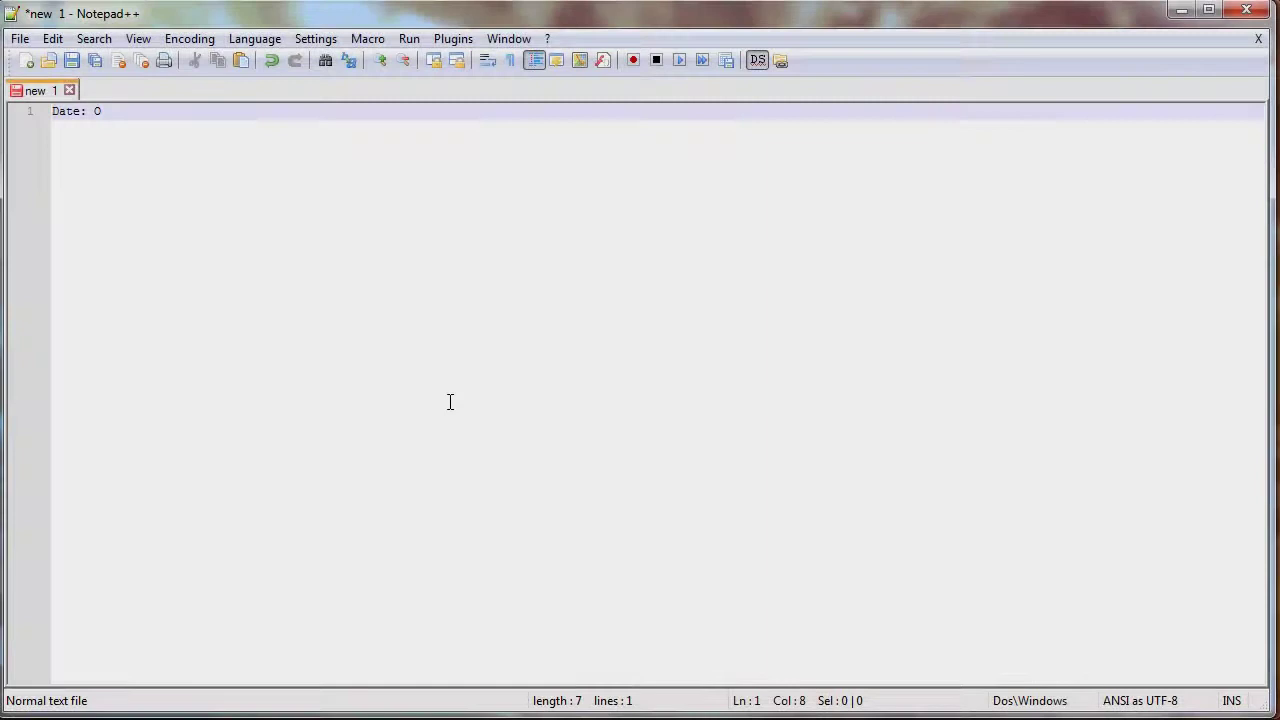
Enter the date October 2013 and the map name Axis doc run in a new Notepad++ Read Me document
text(ctober 2013)
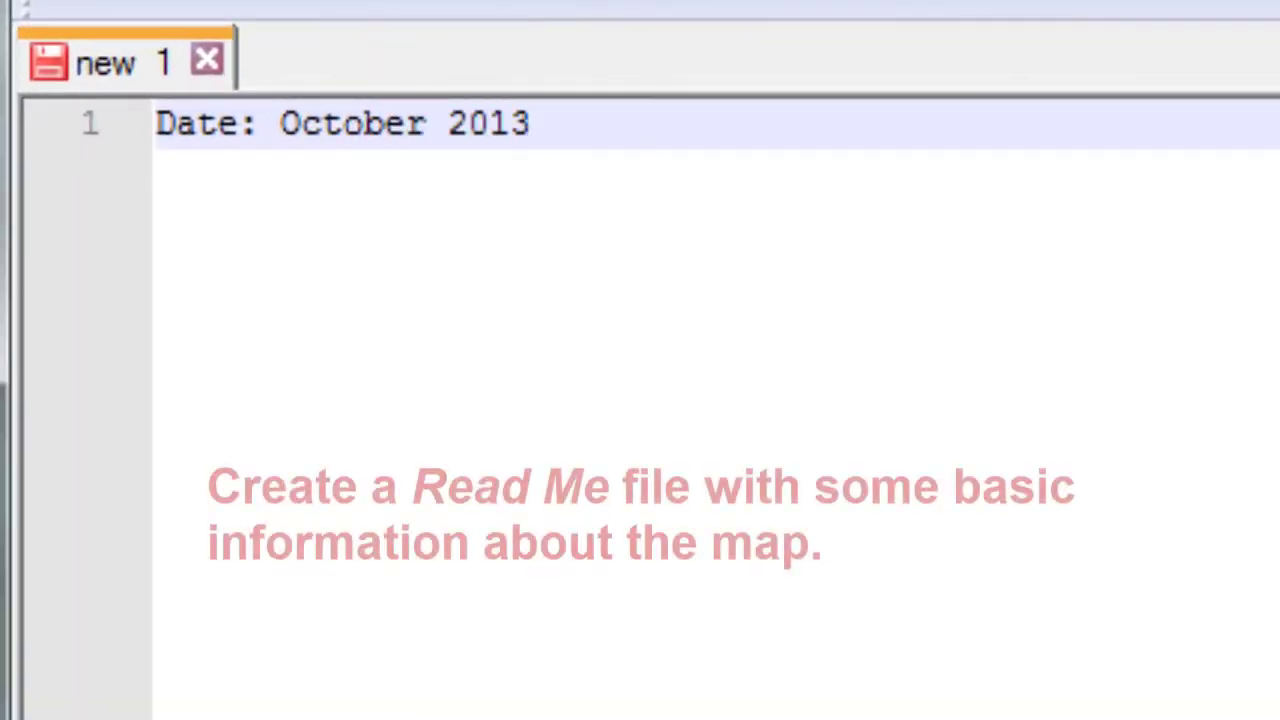
key(Return)
text(Map)
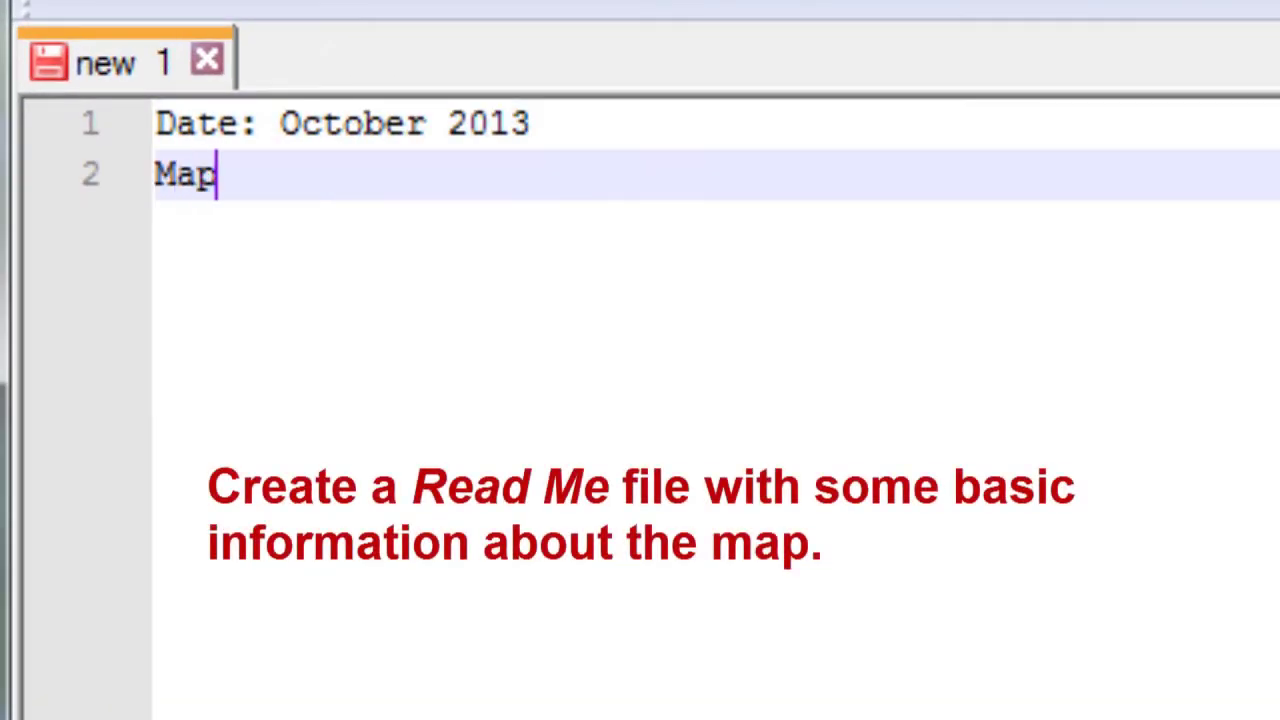
text( name)
text(: Axis doc run)
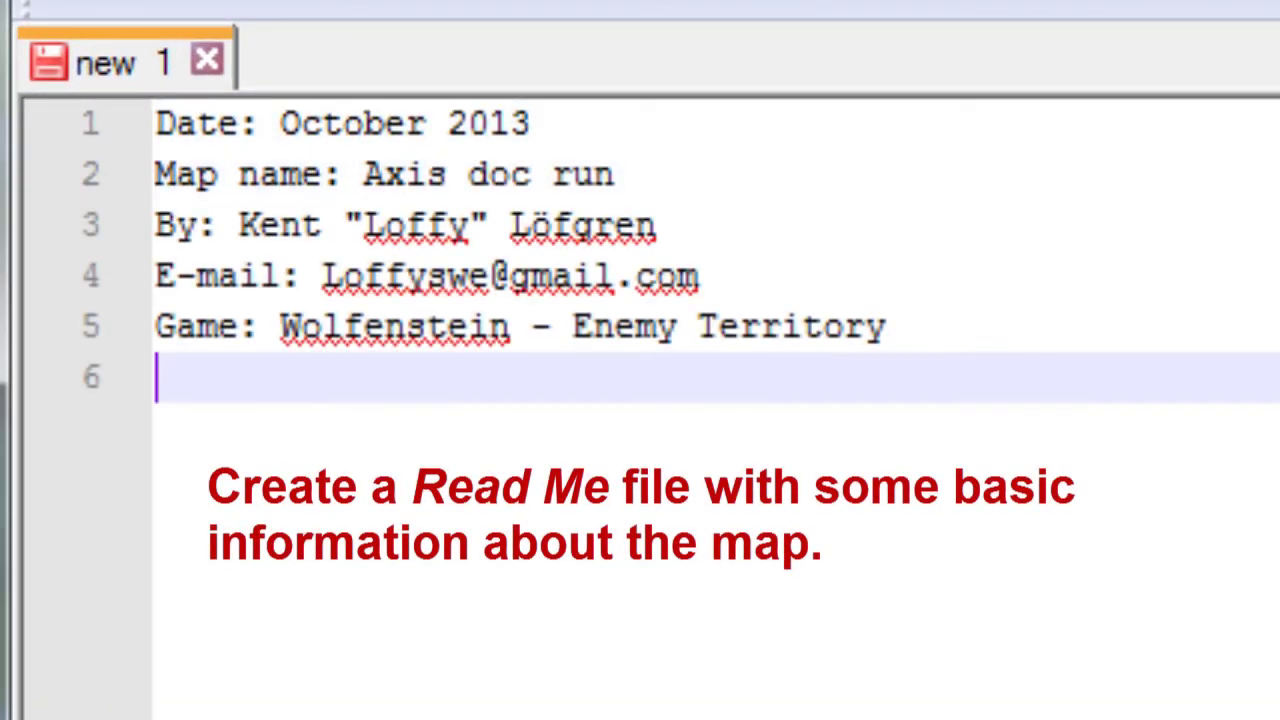